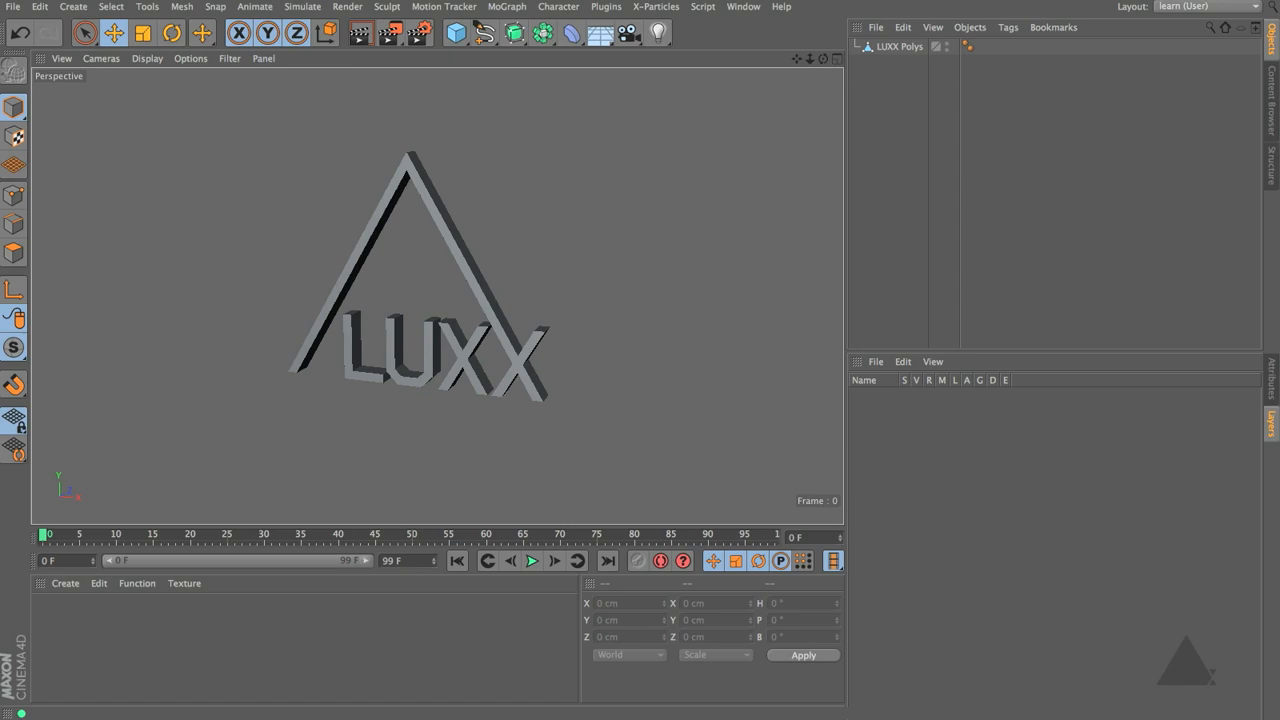
Add an X-Particles emitter to the scene and rename it xpEmitter01
left_click(656, 7)
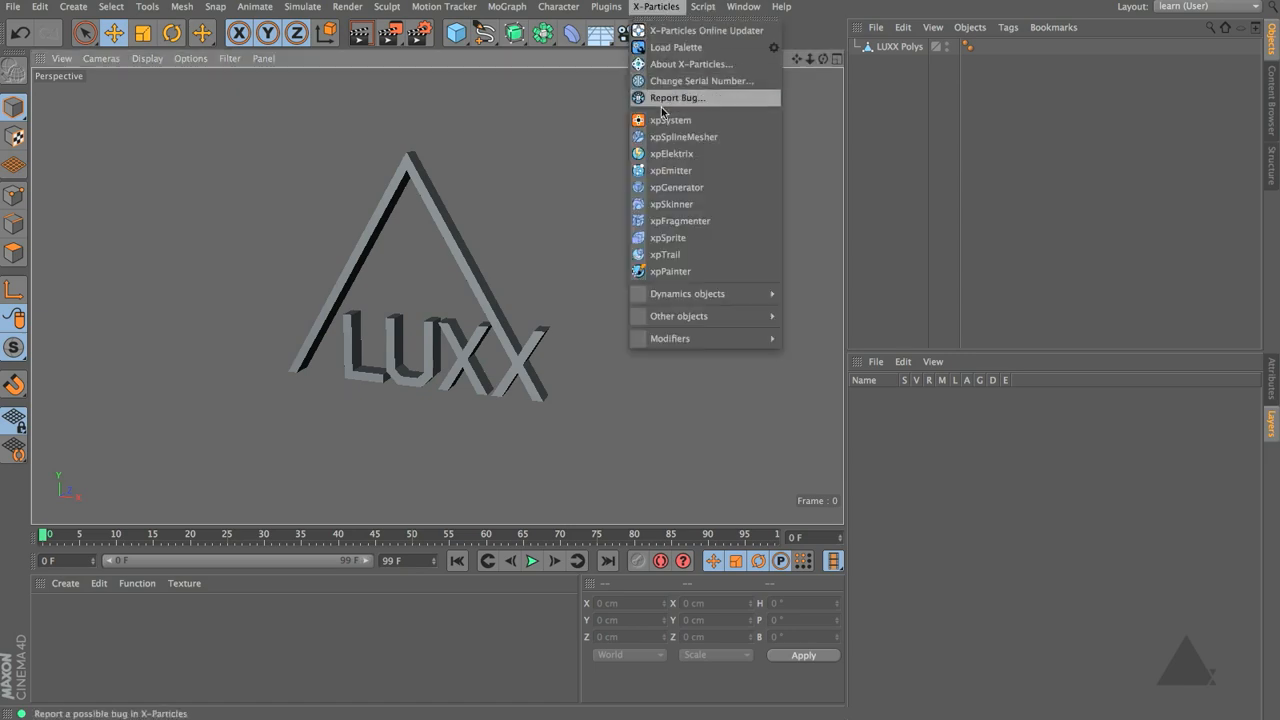
left_click(664, 171)
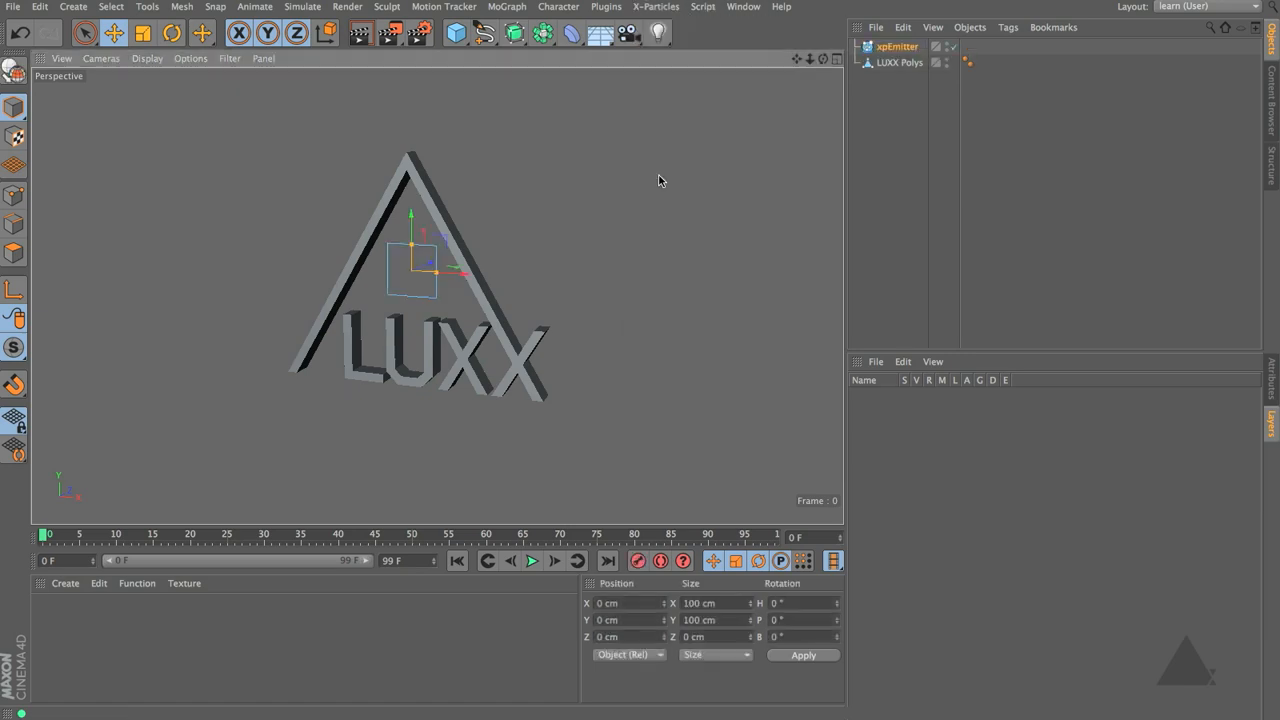
double_click(900, 47)
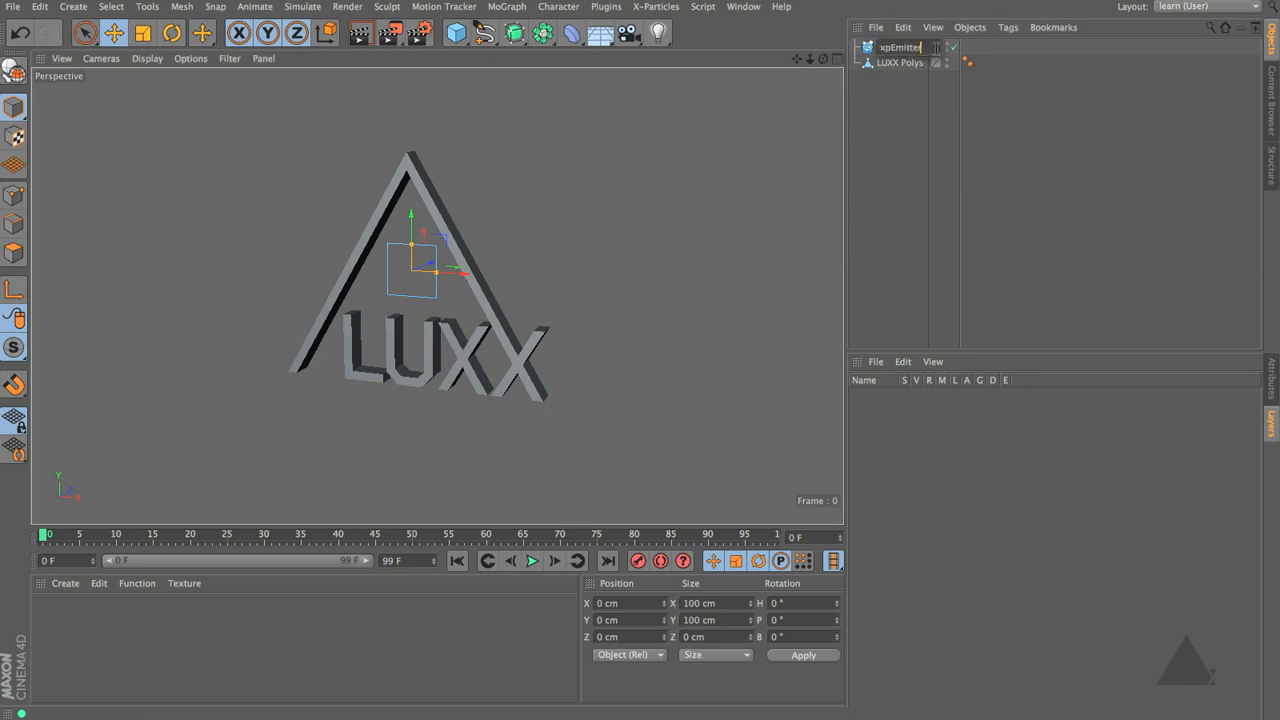
type("01")
key("Return")
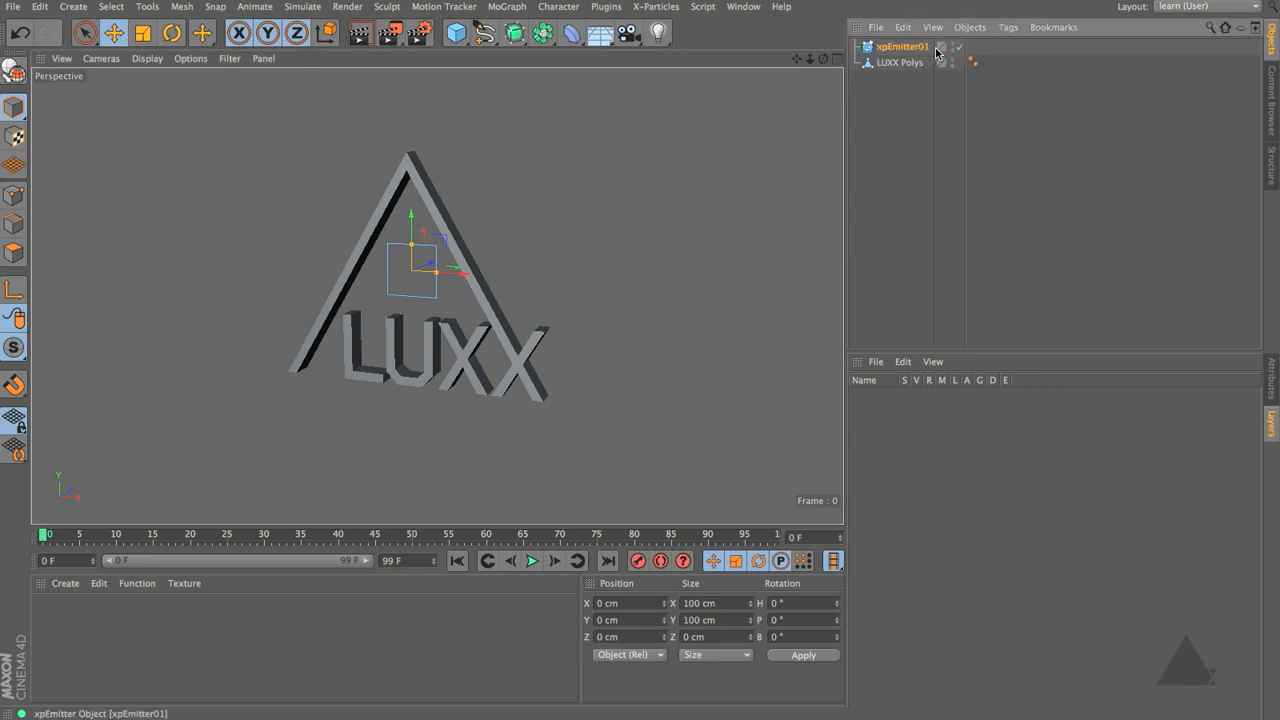
Play the animation to inspect the default particle stream from an angle, and return to the first frame
left_click(532, 561)
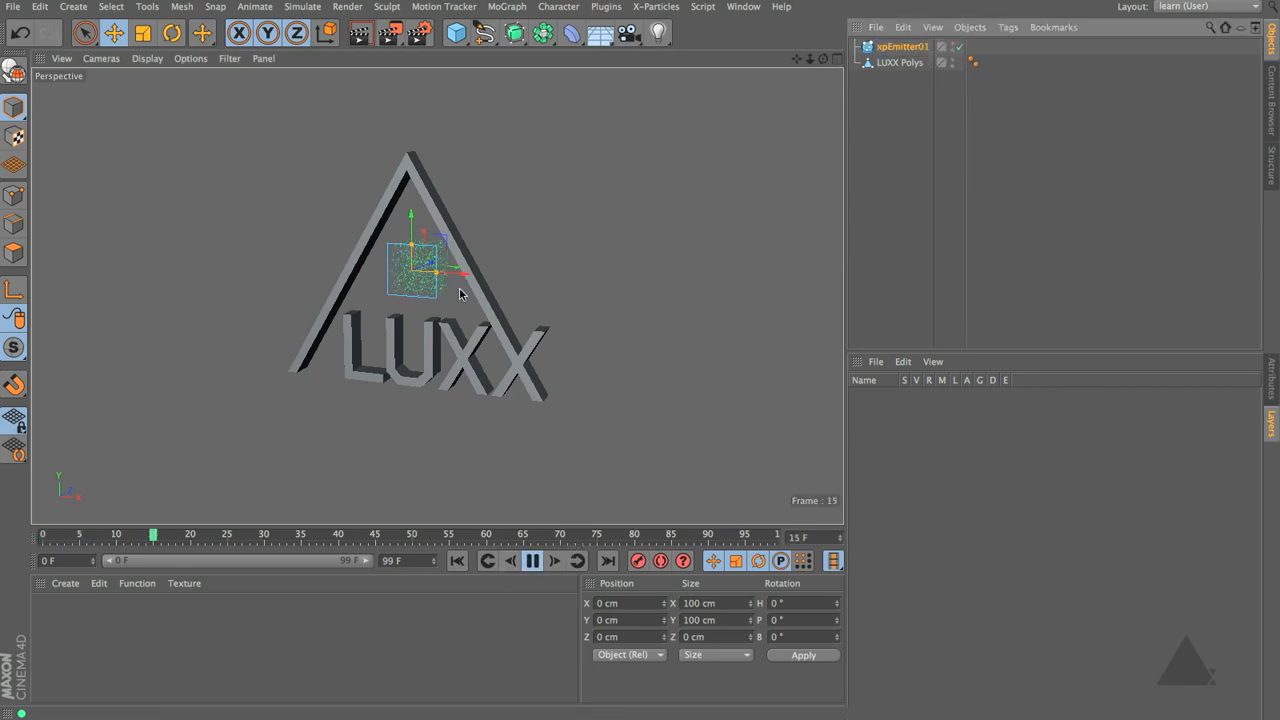
left_click_drag(459, 287, 290, 278, "alt")
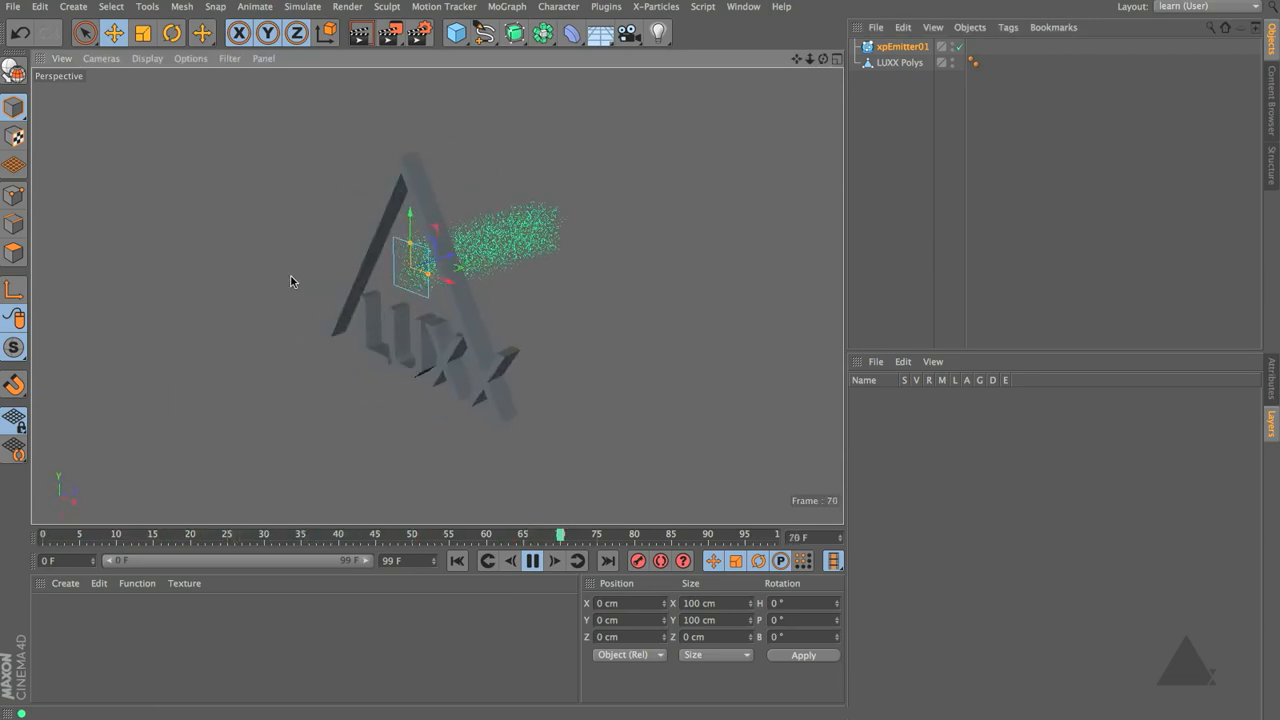
left_click(532, 561)
left_click(457, 561)
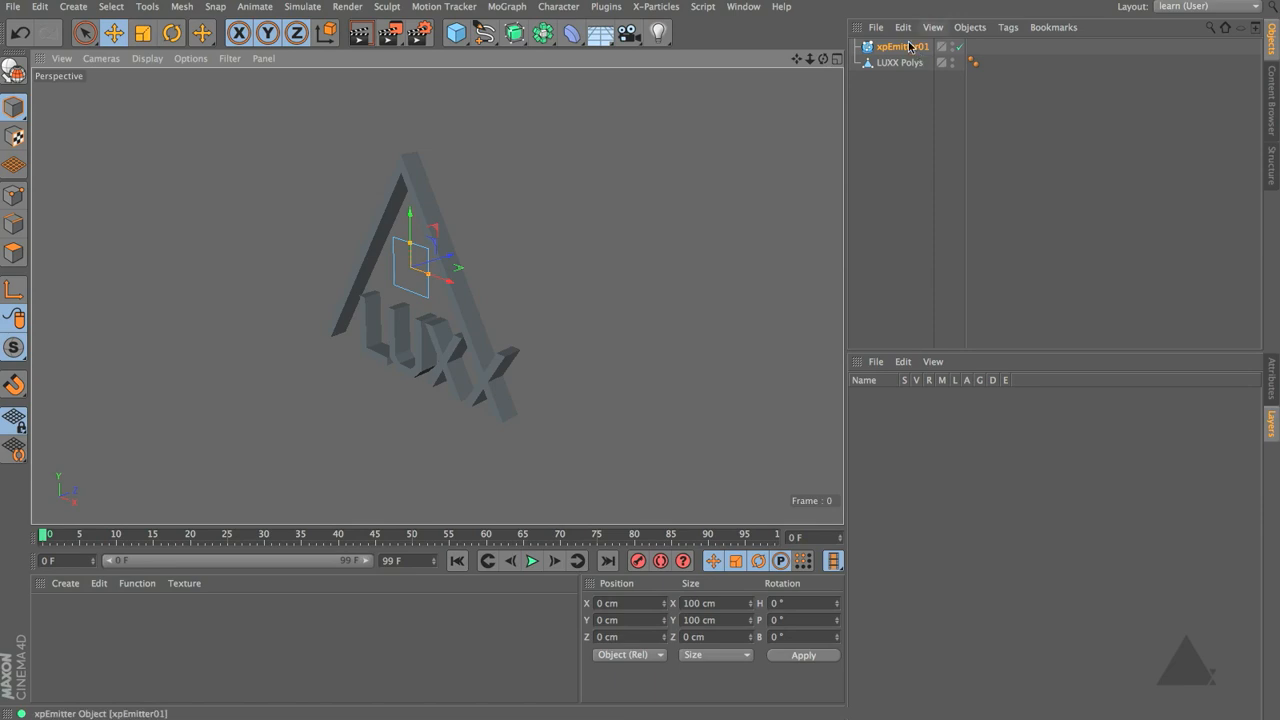
Set the emitter shape of xpEmitter01 to Object and assign LUXX Polys as its source object
left_click(910, 46)
left_click(1270, 380)
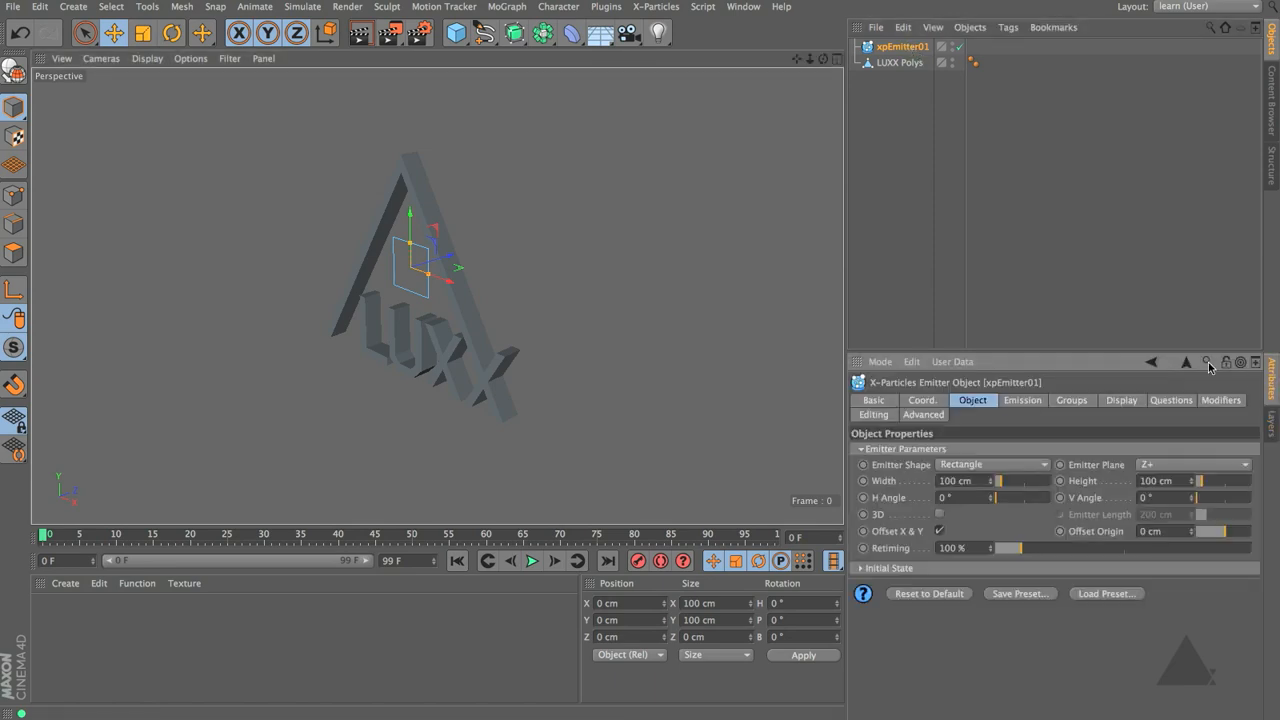
left_click_drag(1112, 352, 1112, 282)
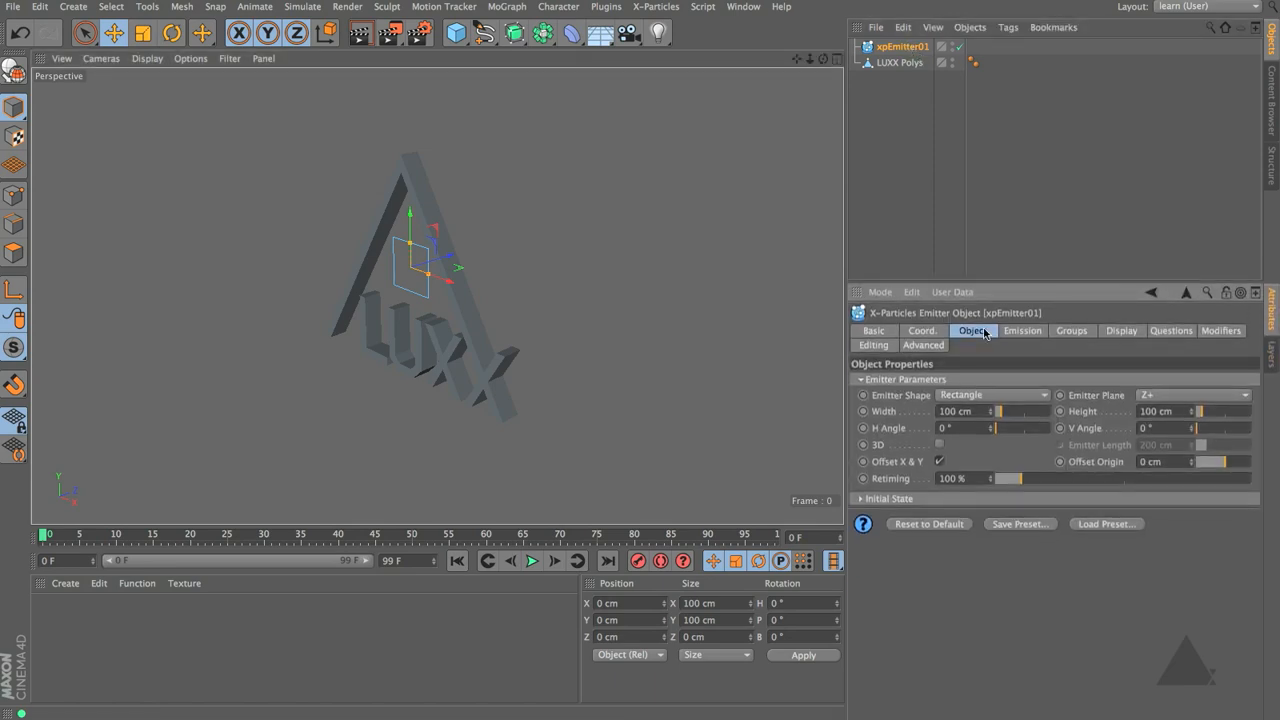
left_click(950, 397)
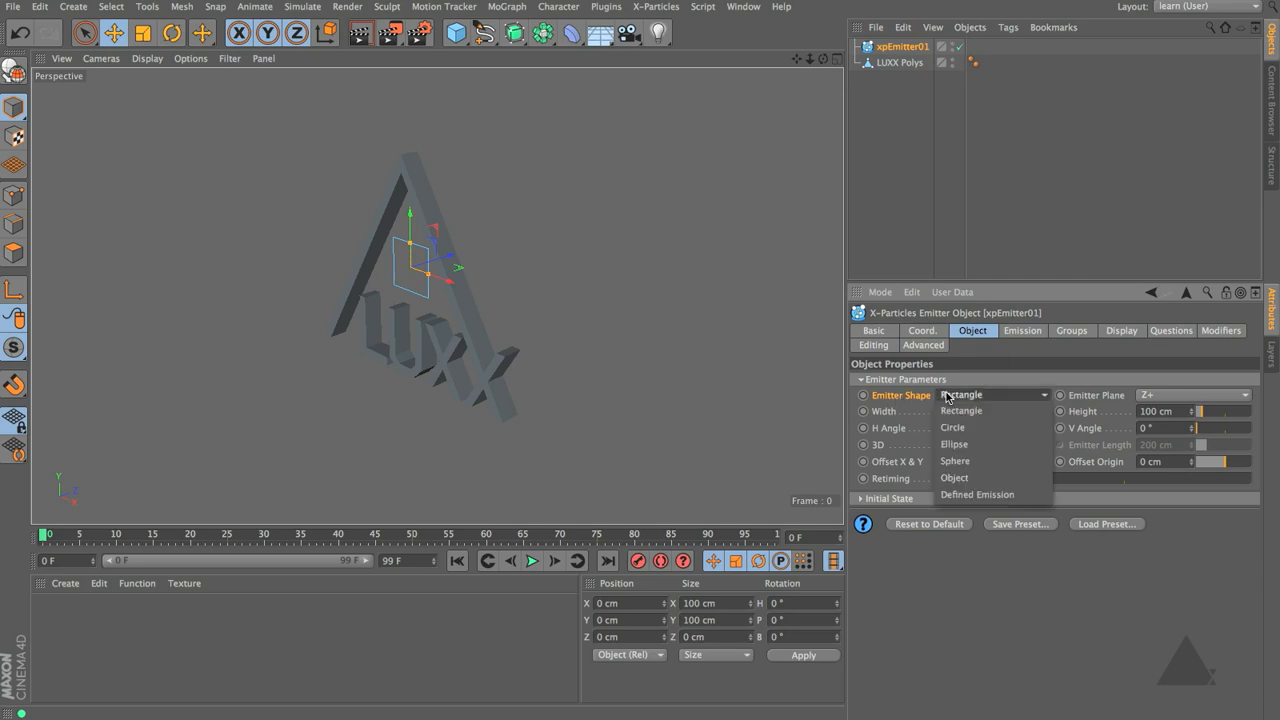
left_click(951, 480)
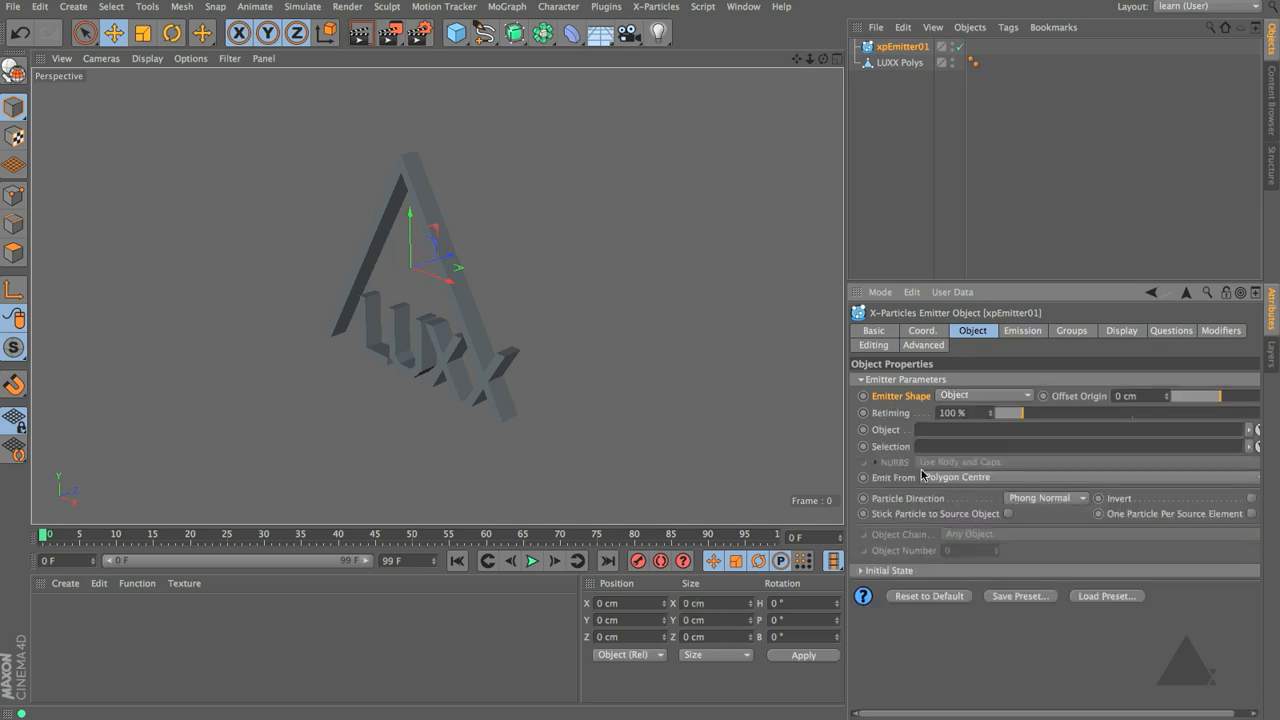
left_click(930, 428)
left_click_drag(259, 404, 481, 325, "alt")
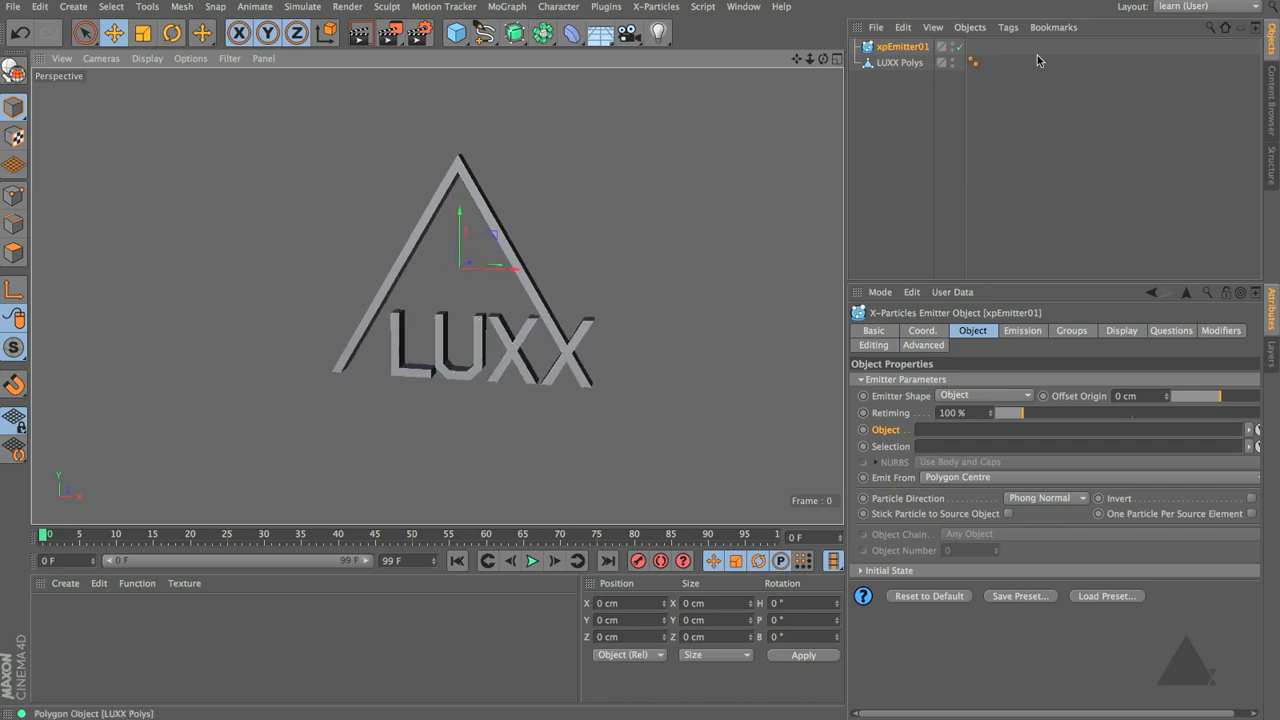
left_click_drag(899, 62, 940, 430)
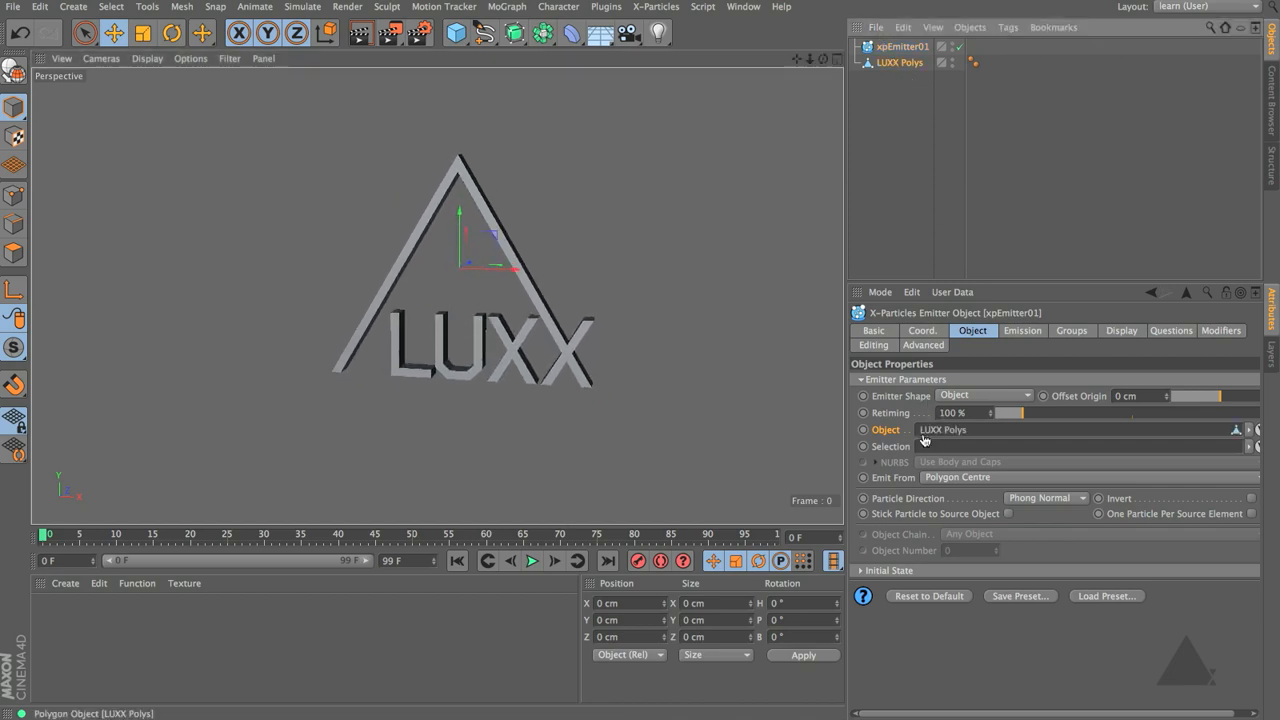
Play the animation to check how particles leave the logo, and stop playback
left_click(531, 561)
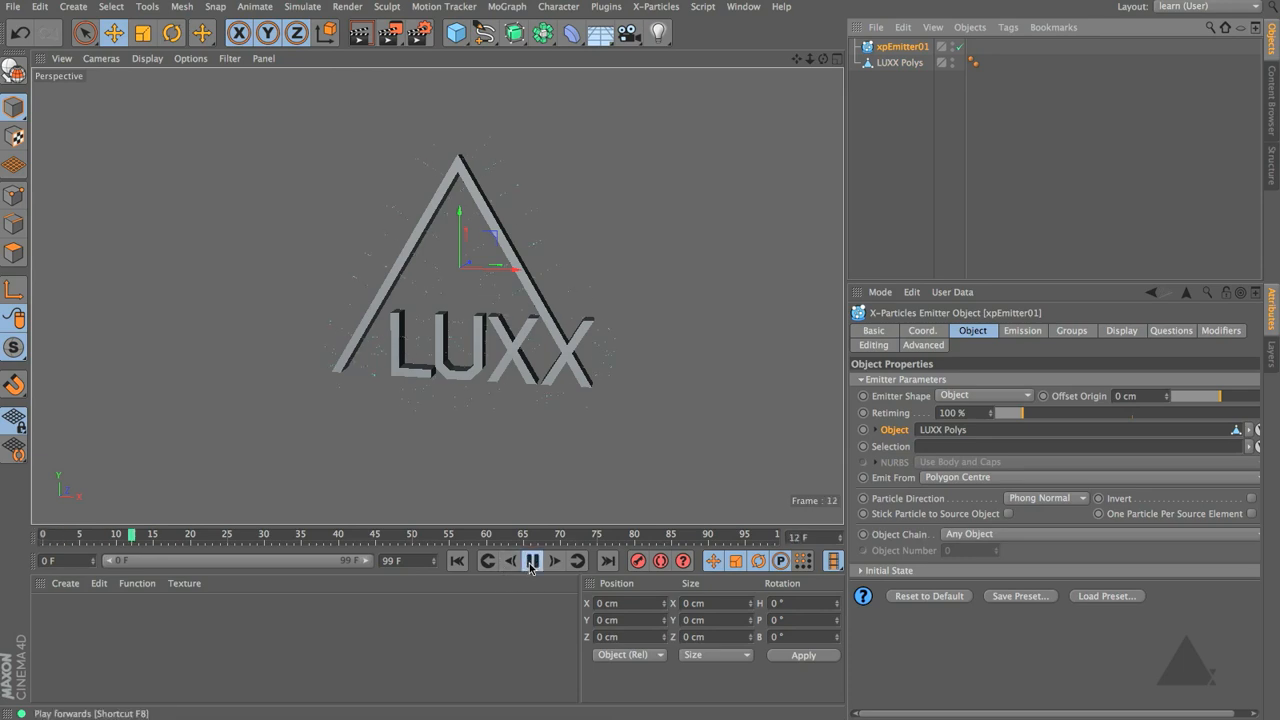
left_click_drag(597, 216, 470, 302, "alt")
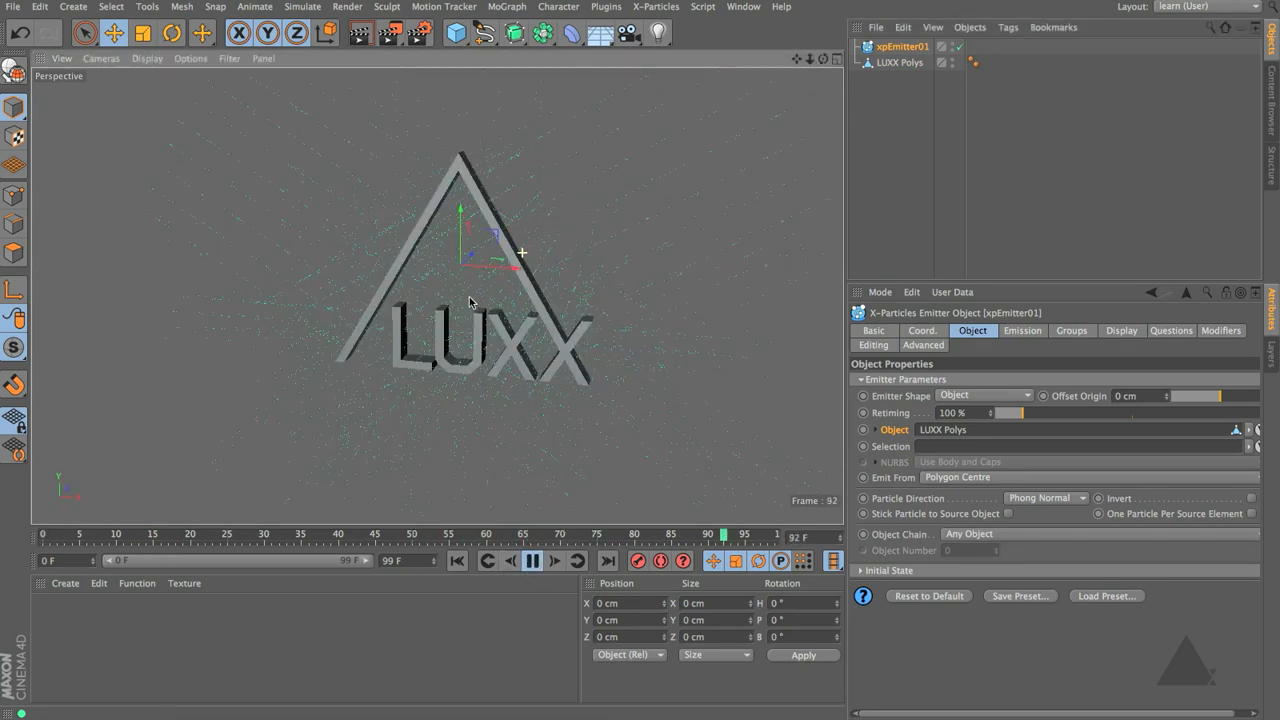
left_click(531, 561)
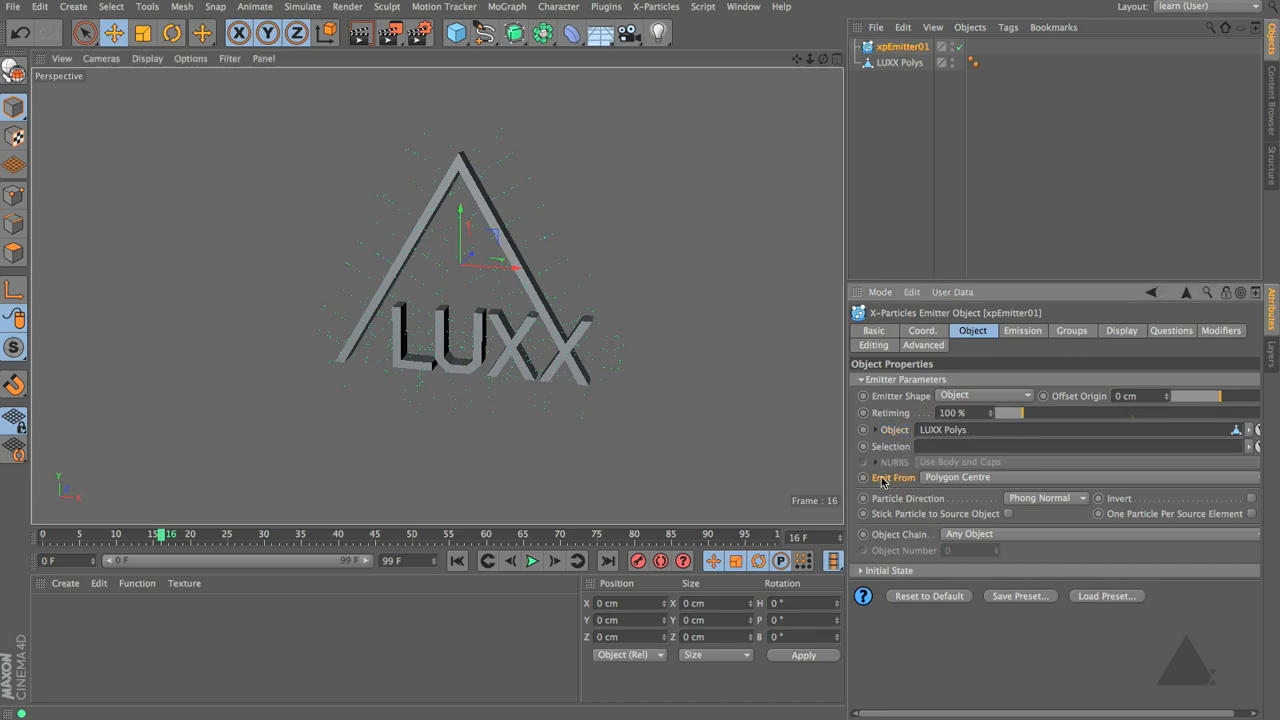
Set the emitter's Emit From option to Texture and preview the emission, returning to the first frame
left_click(940, 480)
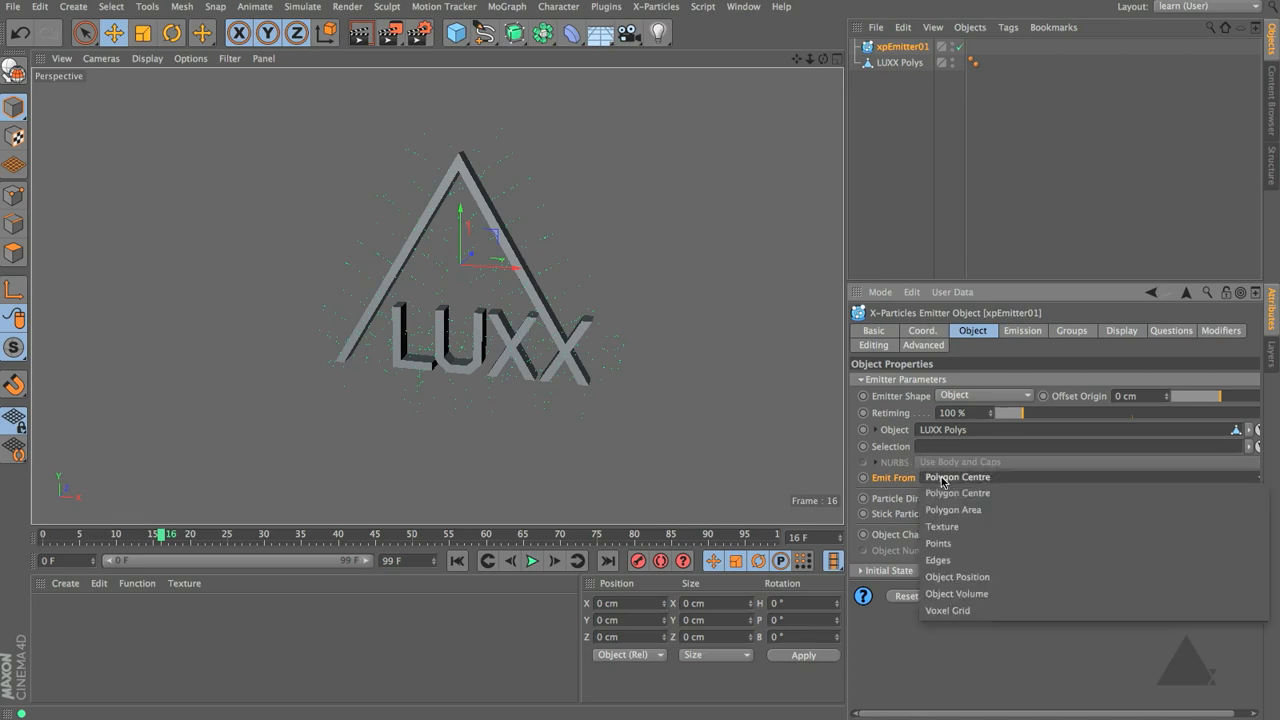
left_click(953, 530)
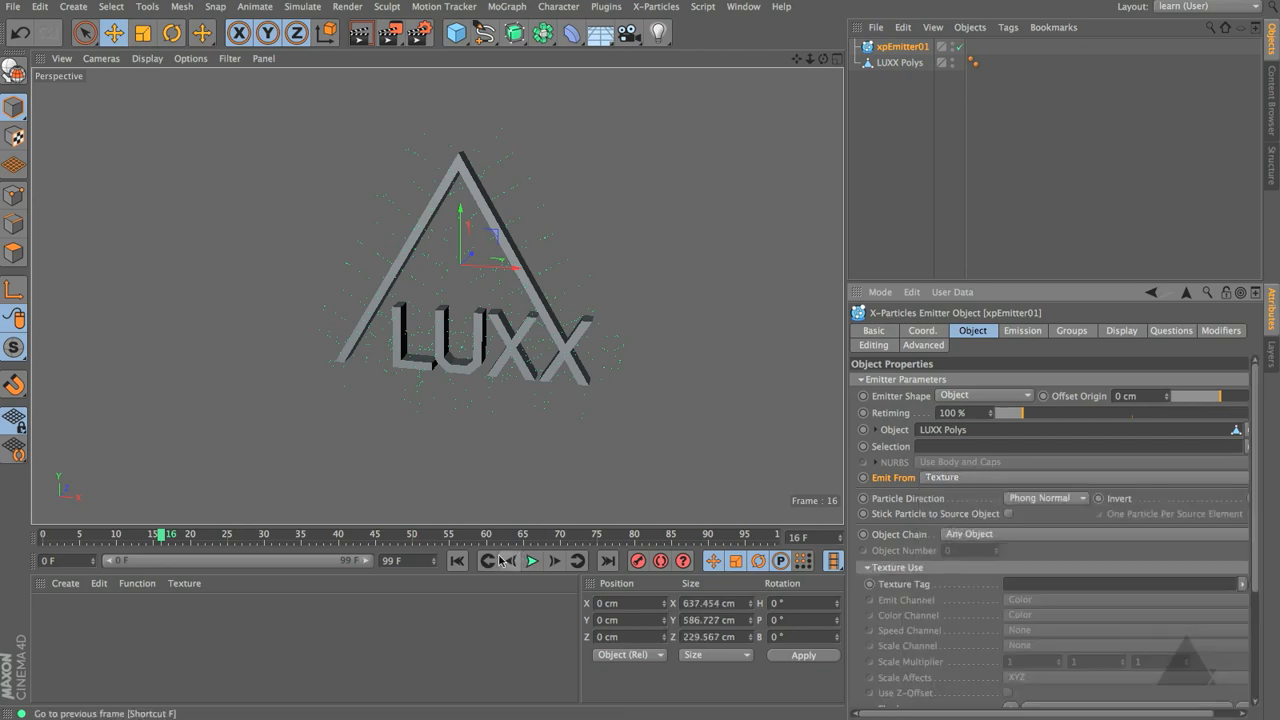
left_click(457, 561)
left_click(533, 561)
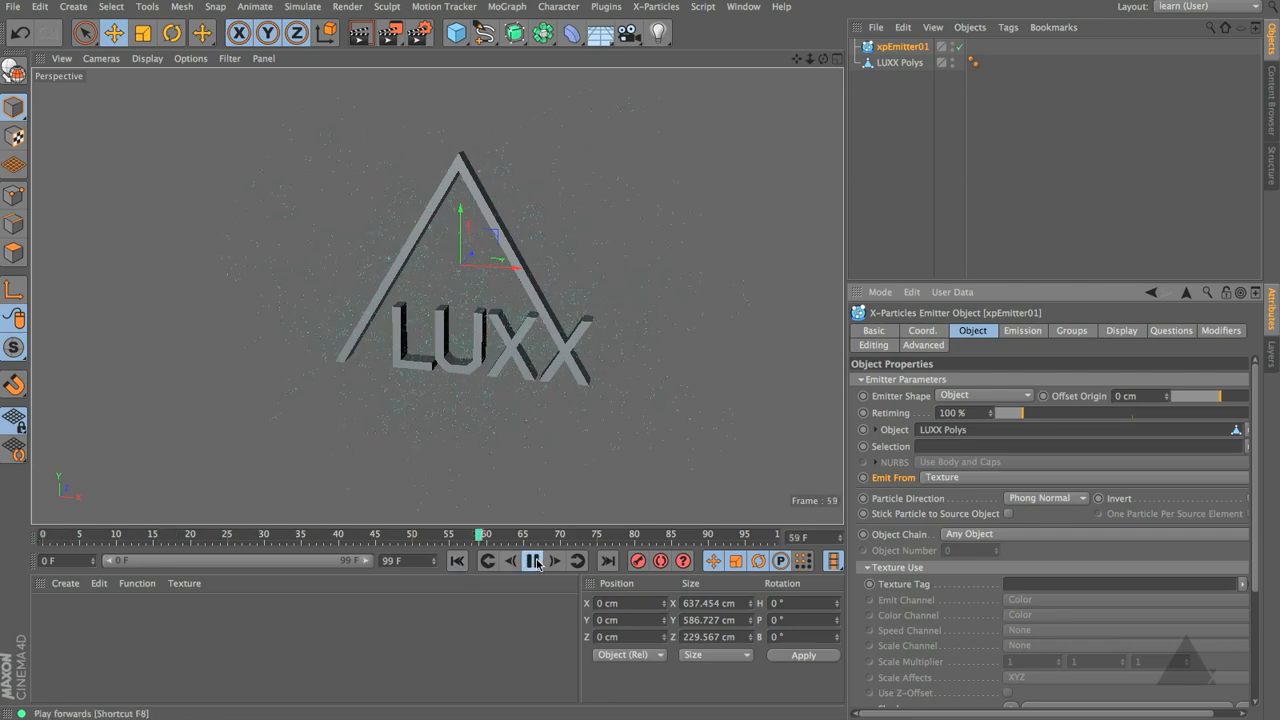
left_click(533, 561)
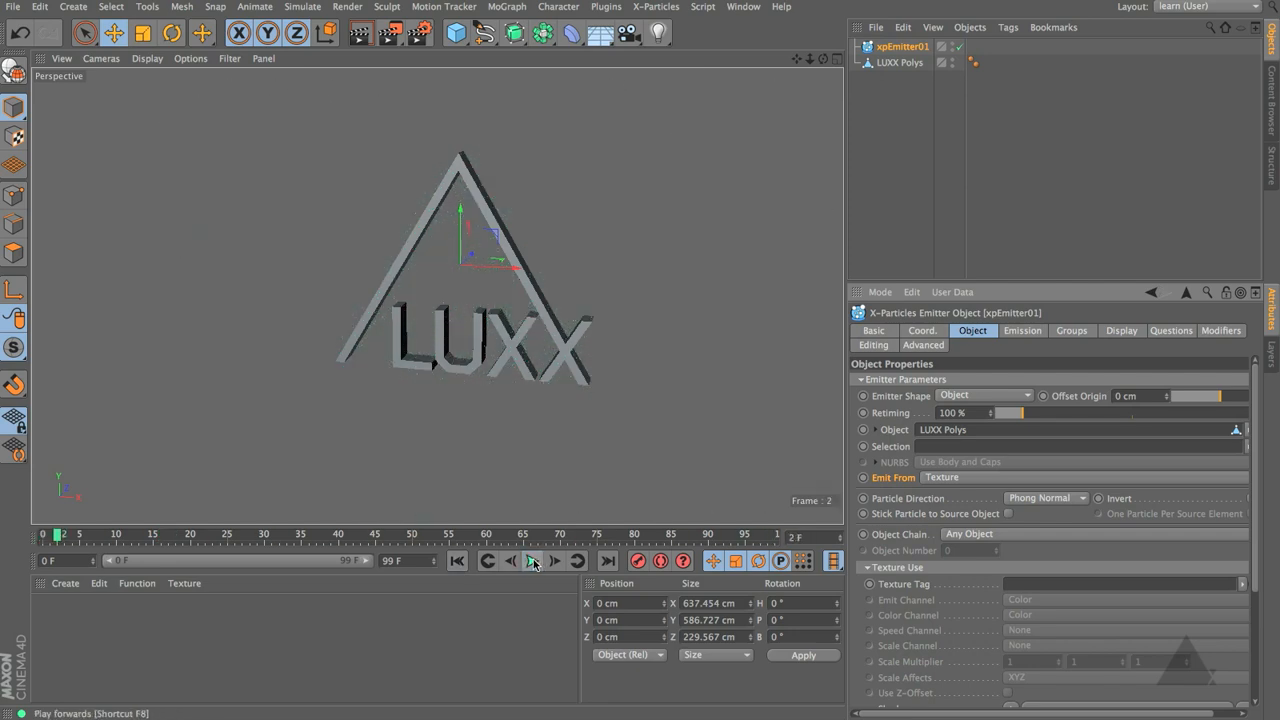
left_click(459, 562)
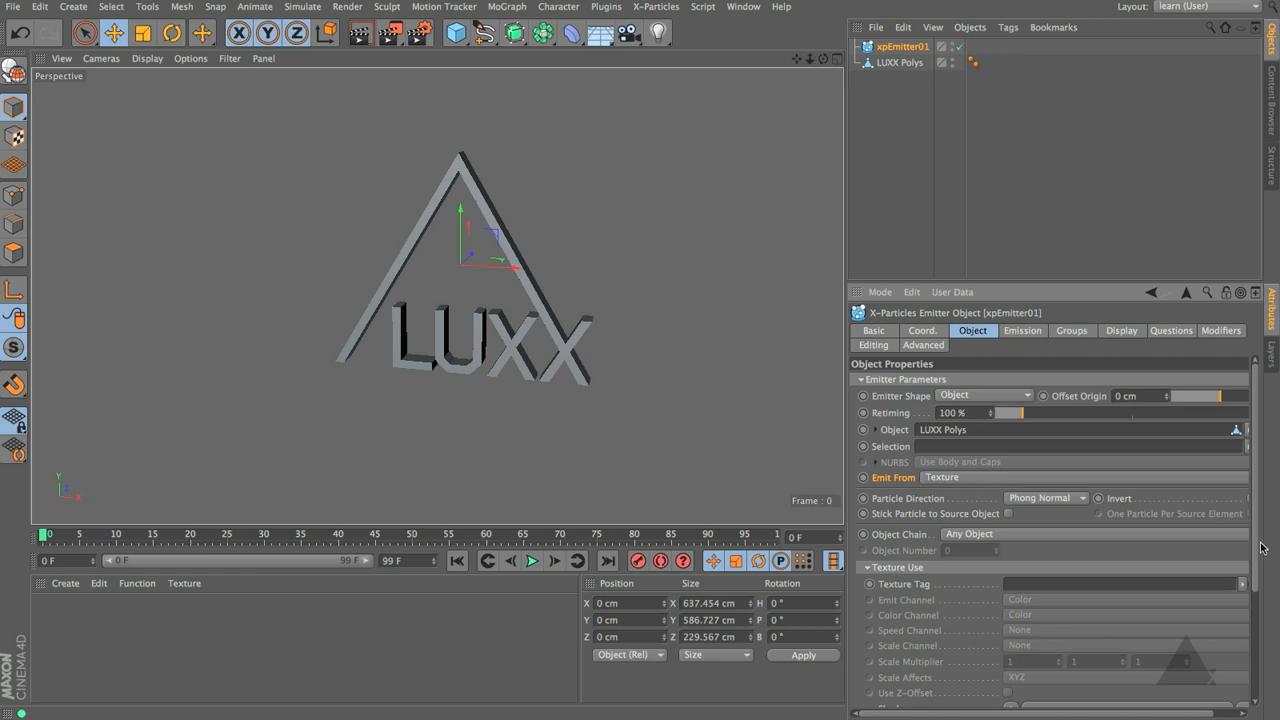
Create a new material named Emission for the emitter's texture and disable its Reflectance channel
left_click_drag(1258, 548, 1266, 664)
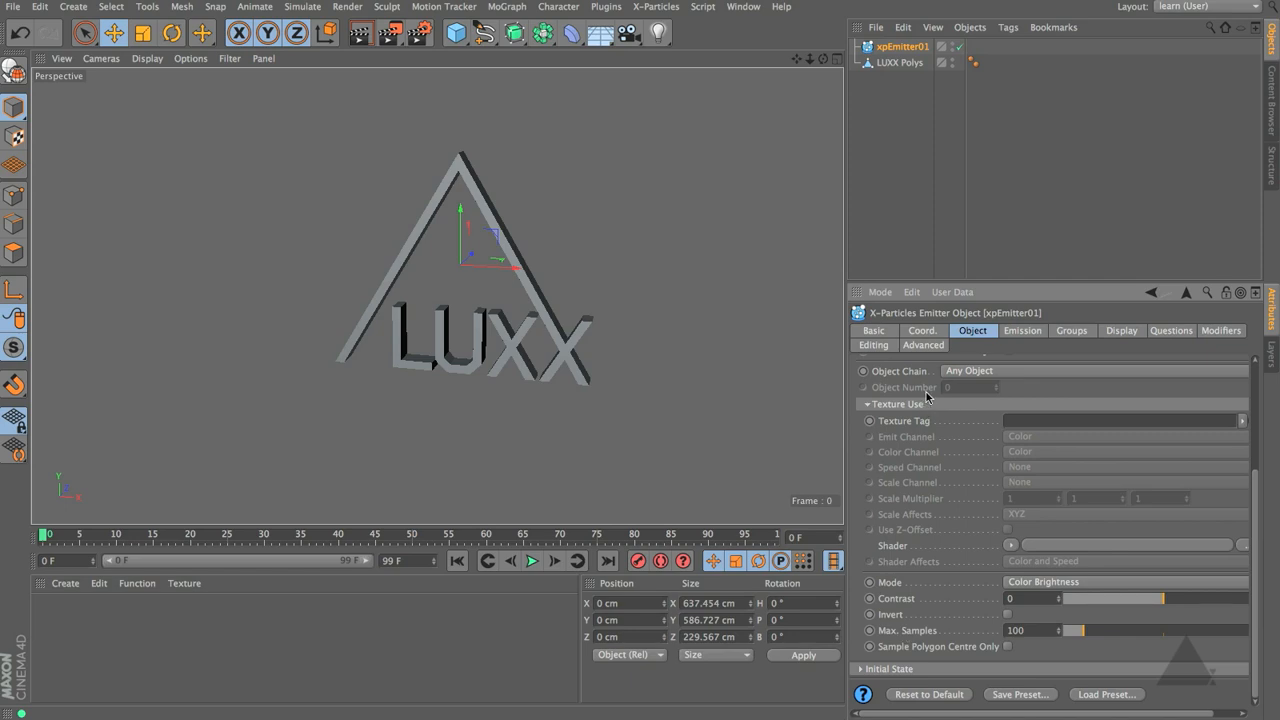
left_click(895, 422)
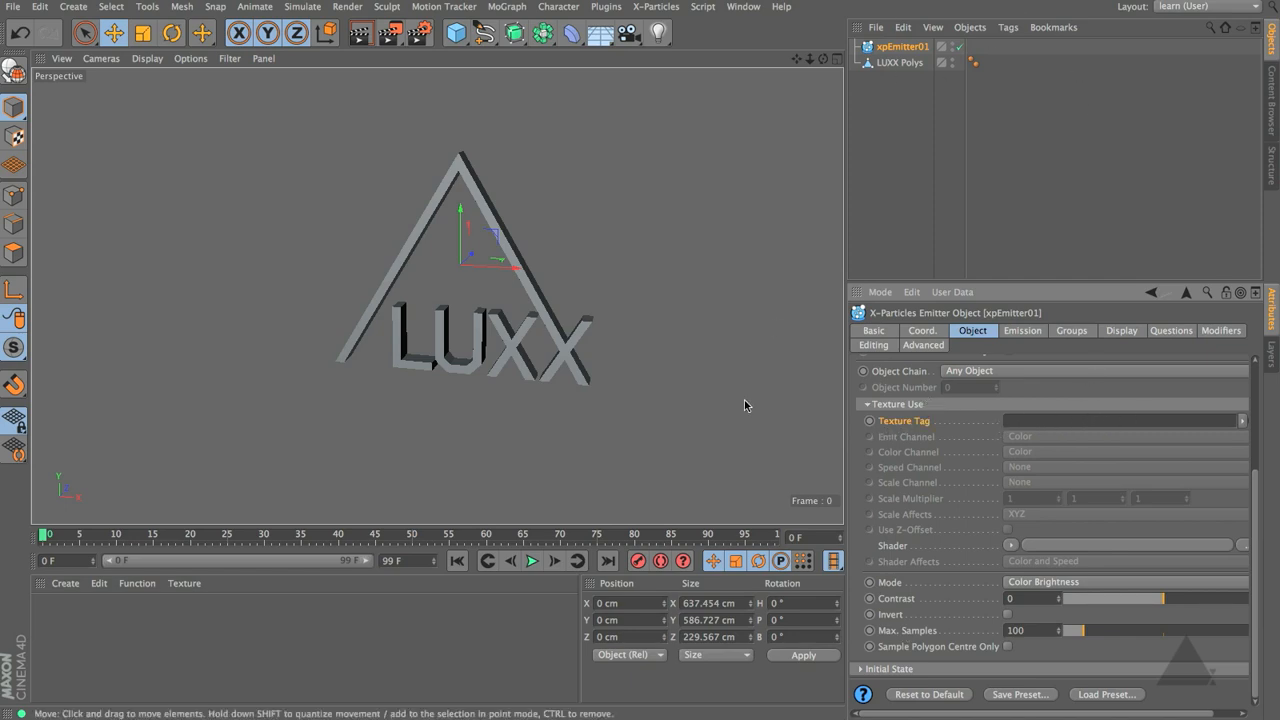
double_click(87, 642)
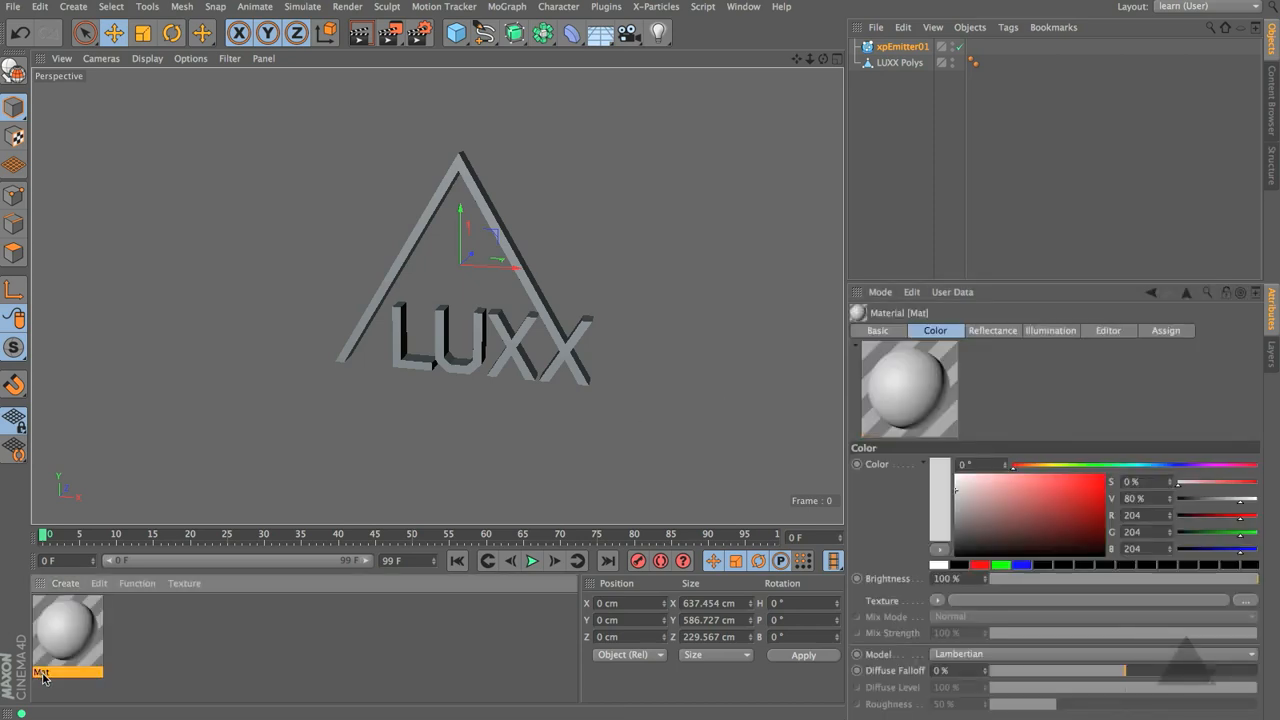
double_click(42, 673)
type("Emiss")
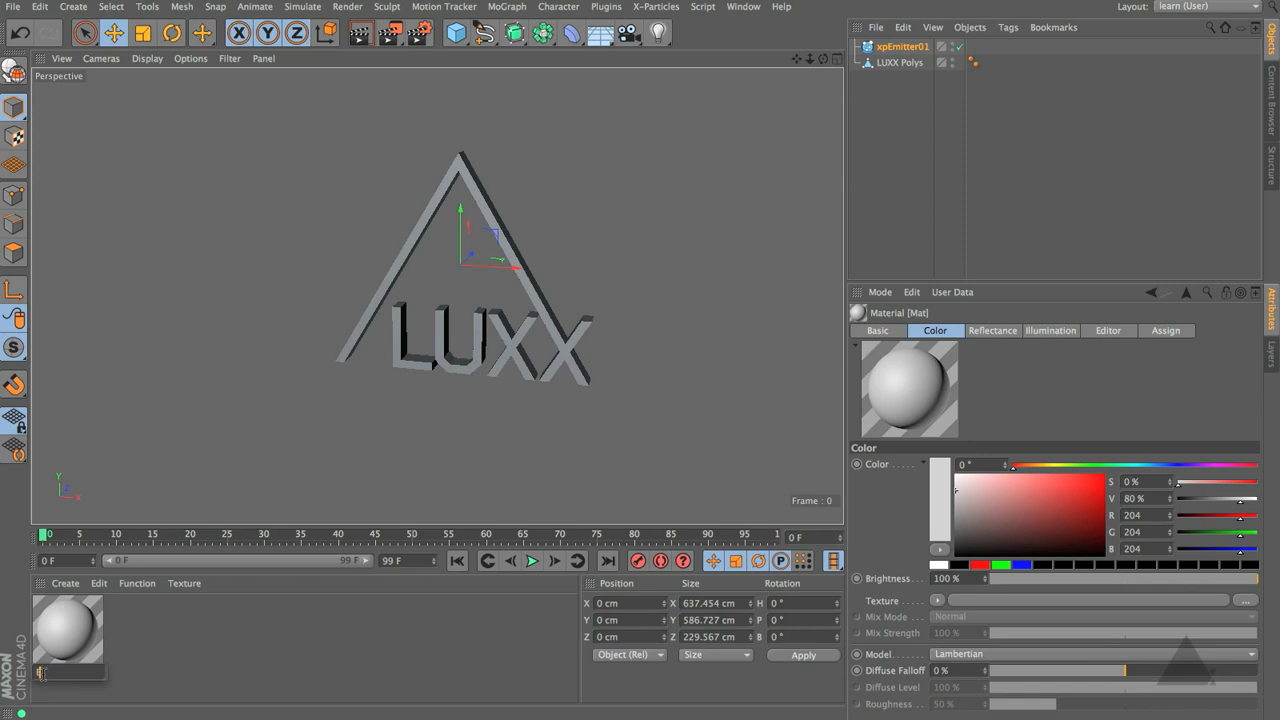
type("ion")
key("Return")
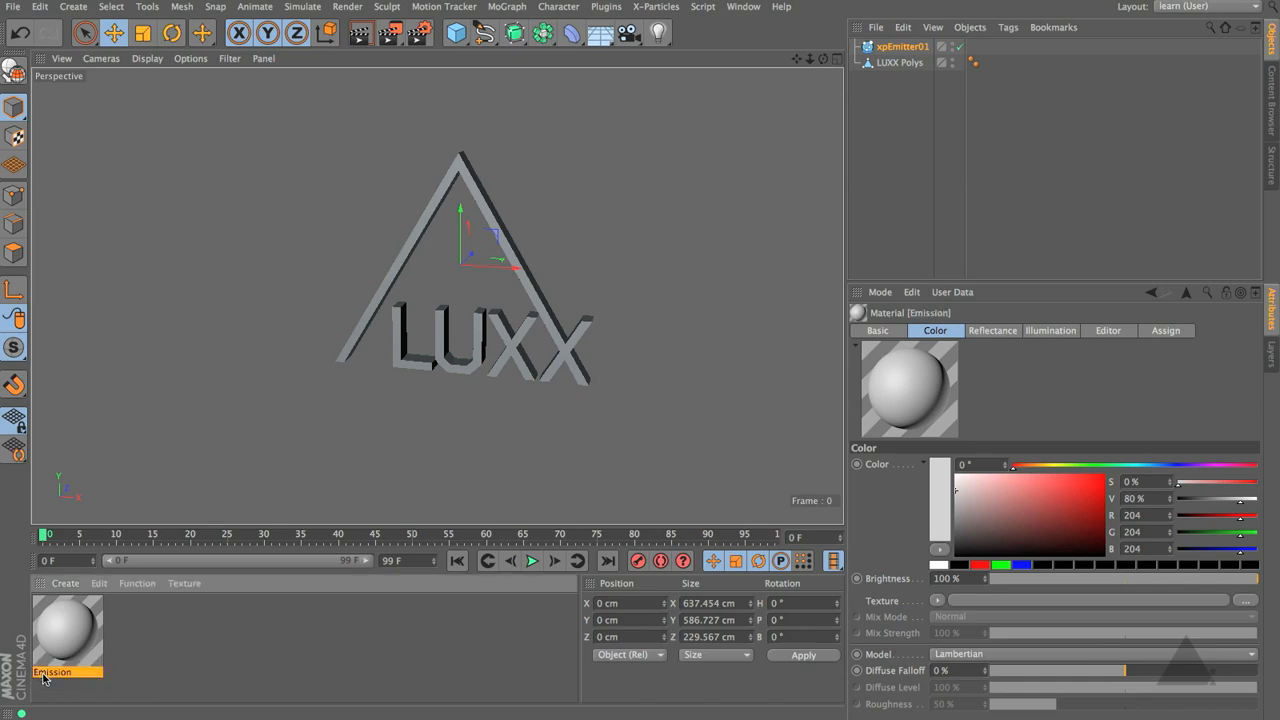
left_click(877, 330)
left_click(922, 528)
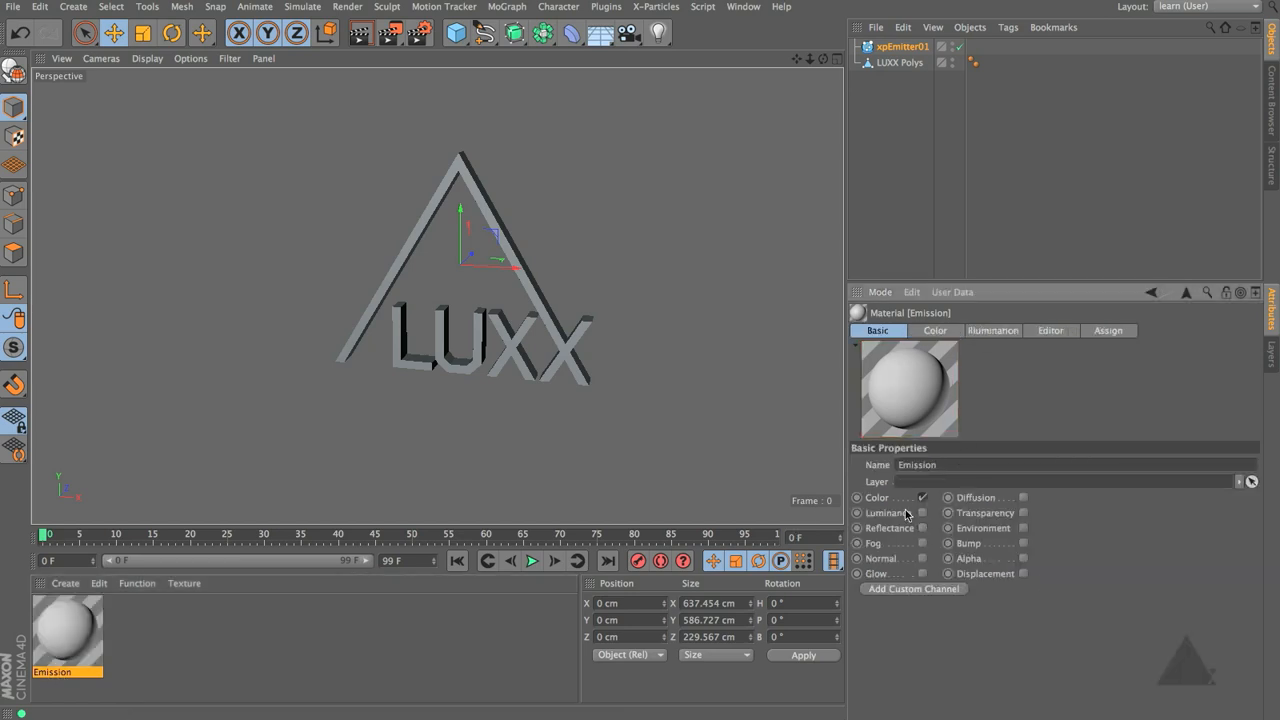
Load a Gradient shader into the Emission material's color texture and set its preview shape to Plane
left_click(940, 331)
left_click(937, 601)
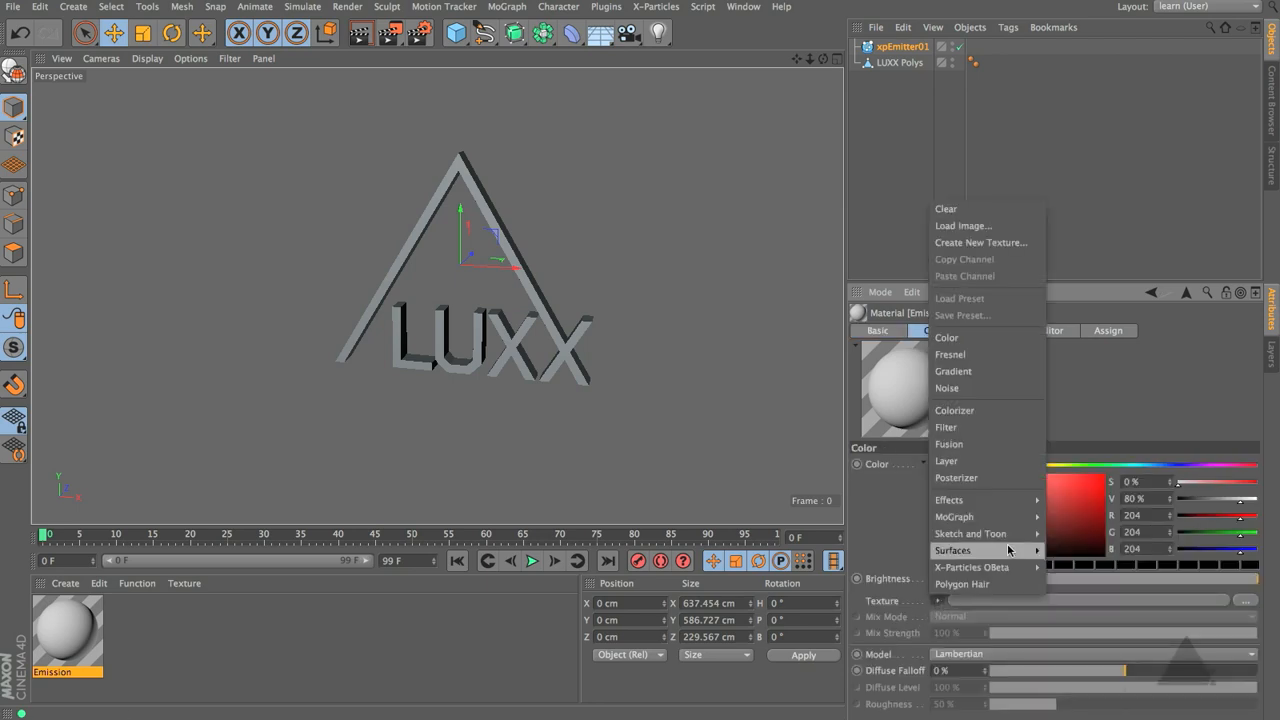
left_click(1000, 371)
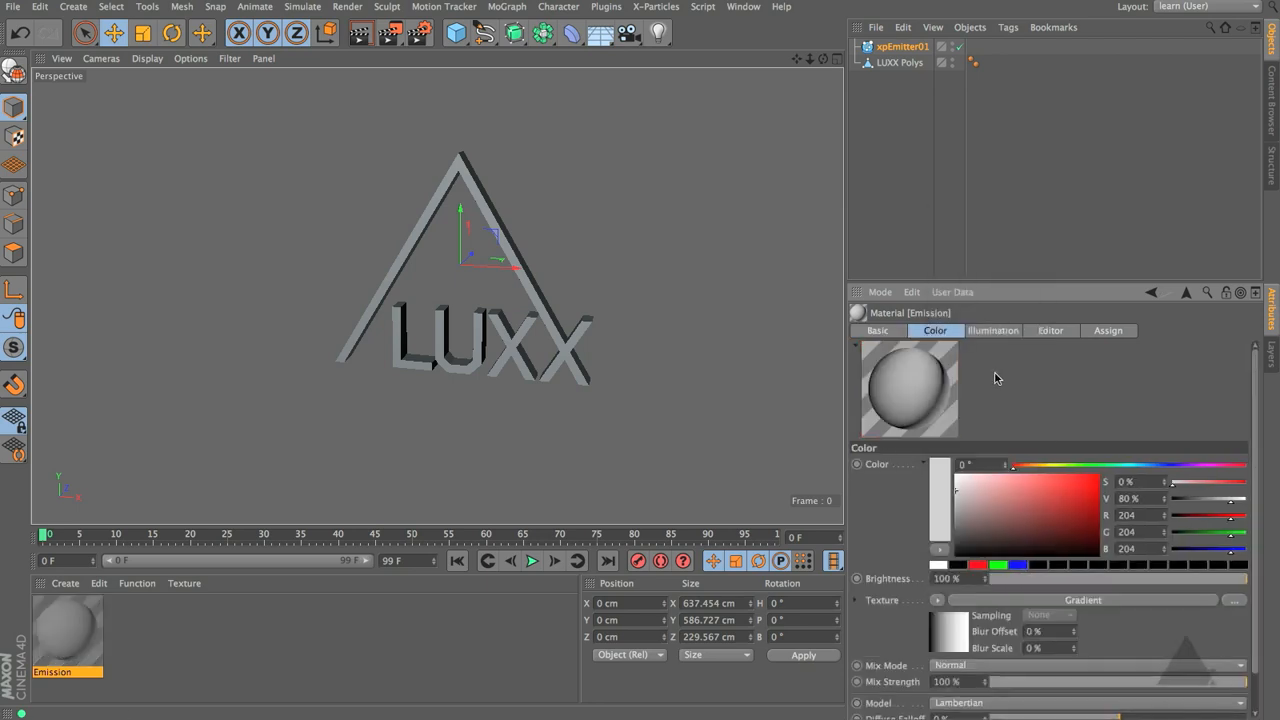
right_click(920, 371)
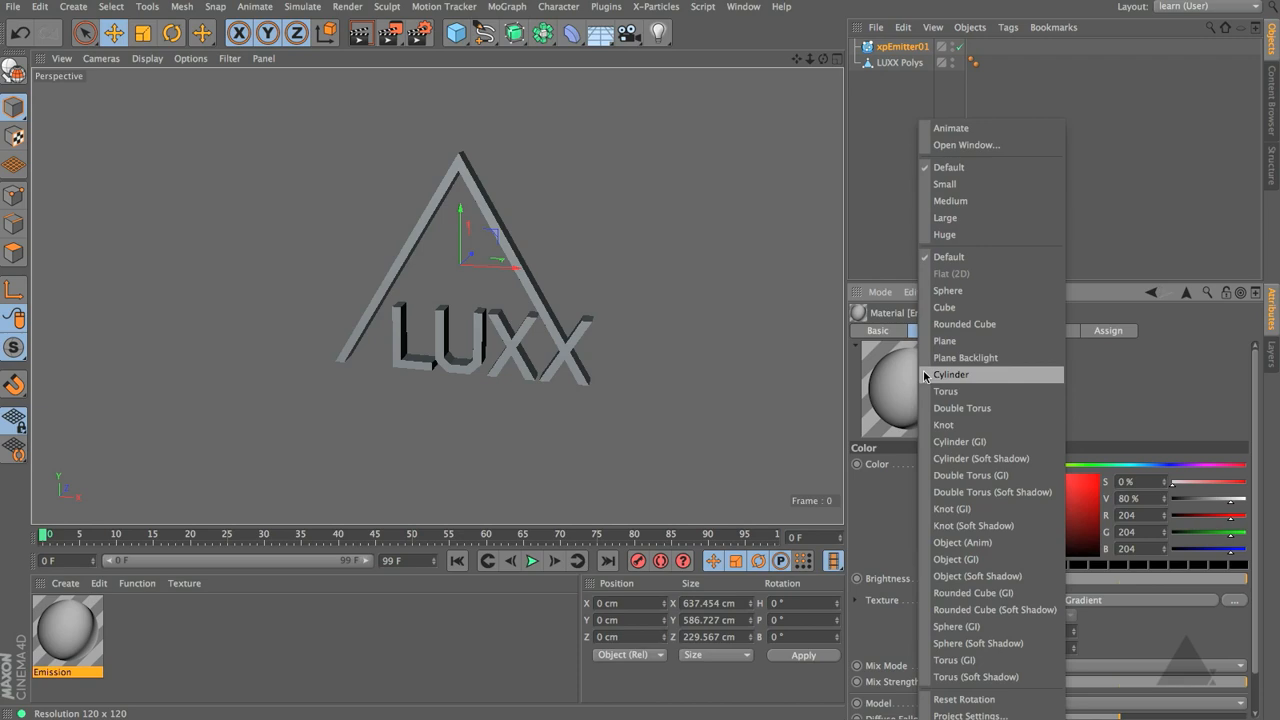
left_click(969, 346)
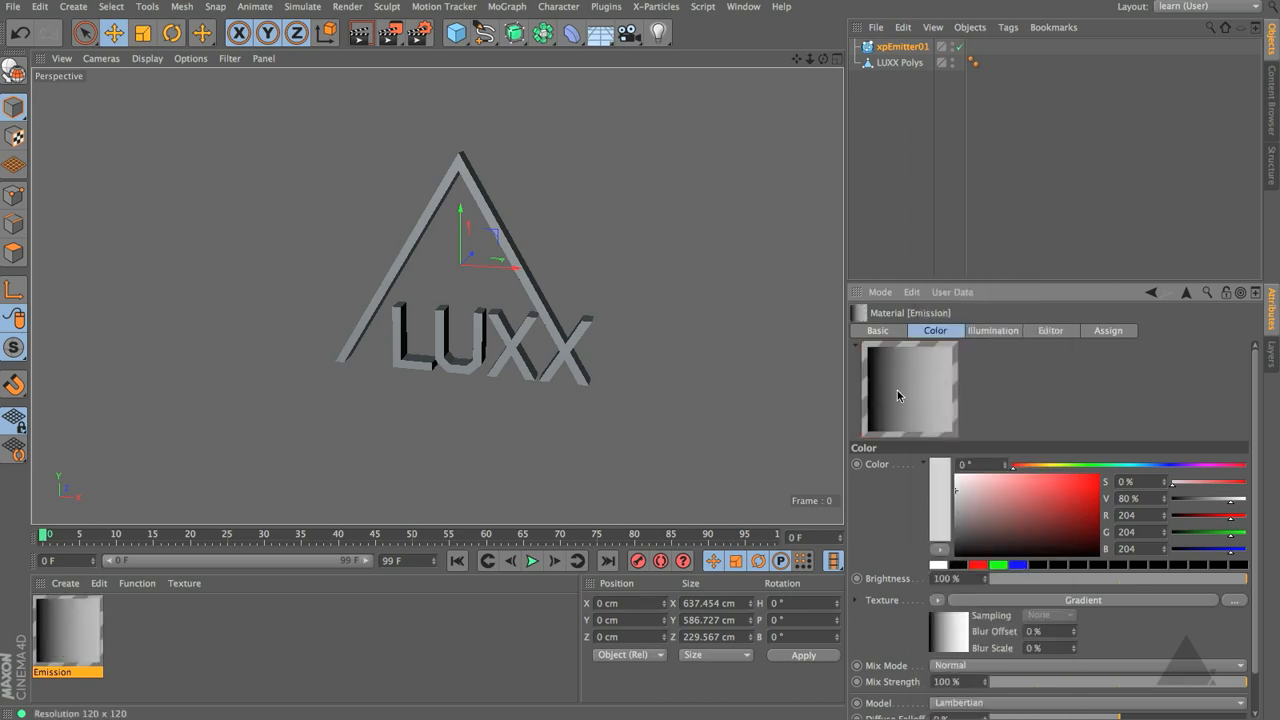
Apply the Emission material to LUXX Polys with Flat projection and activate Texture mode
left_click_drag(57, 627, 896, 68)
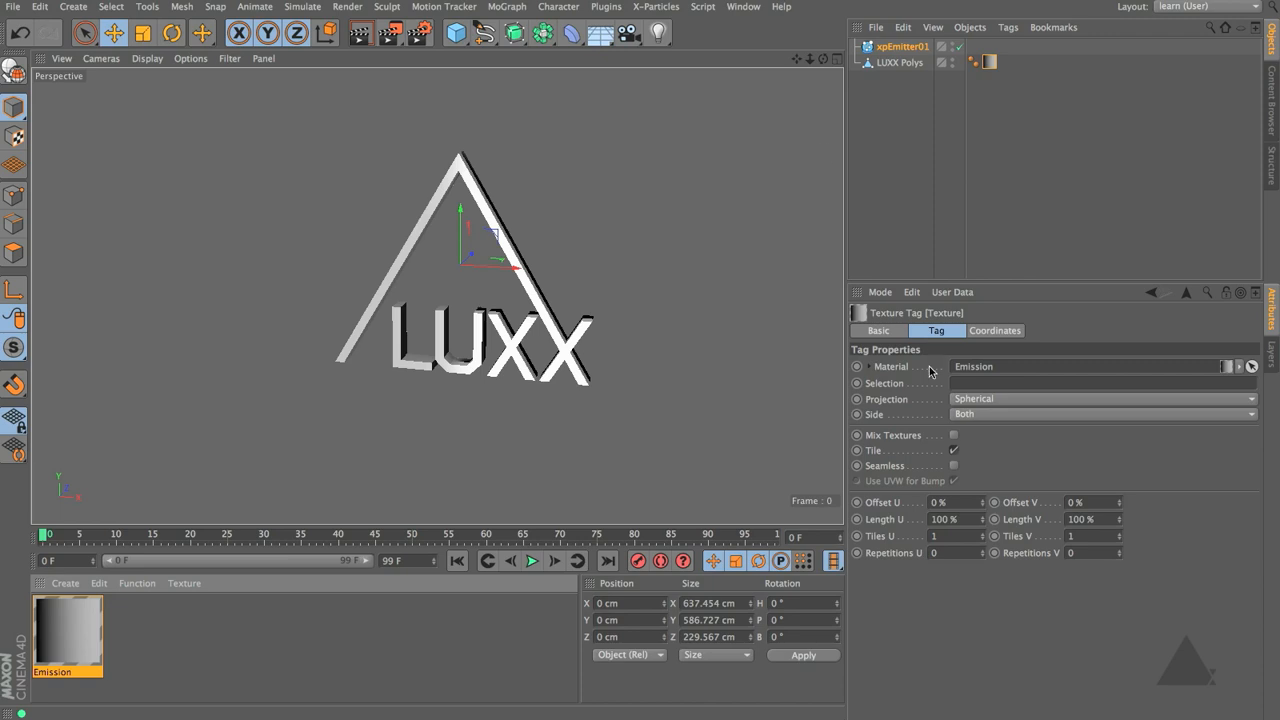
left_click(993, 400)
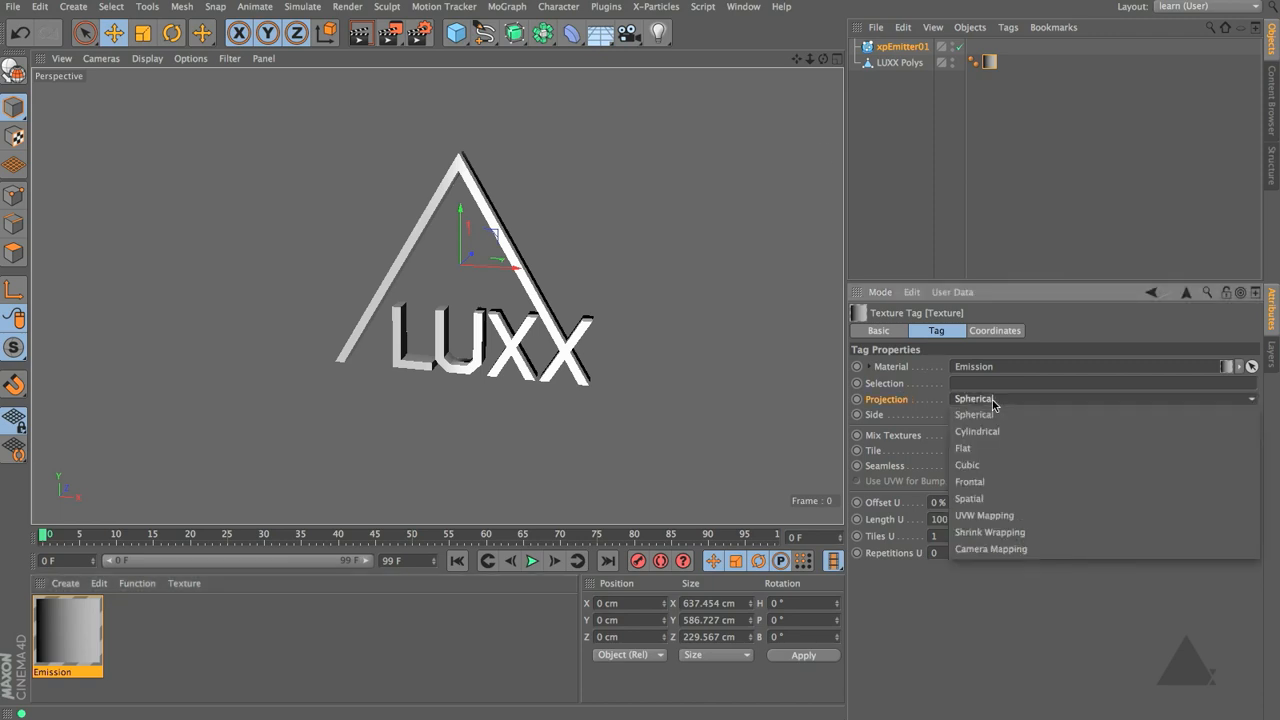
left_click(988, 449)
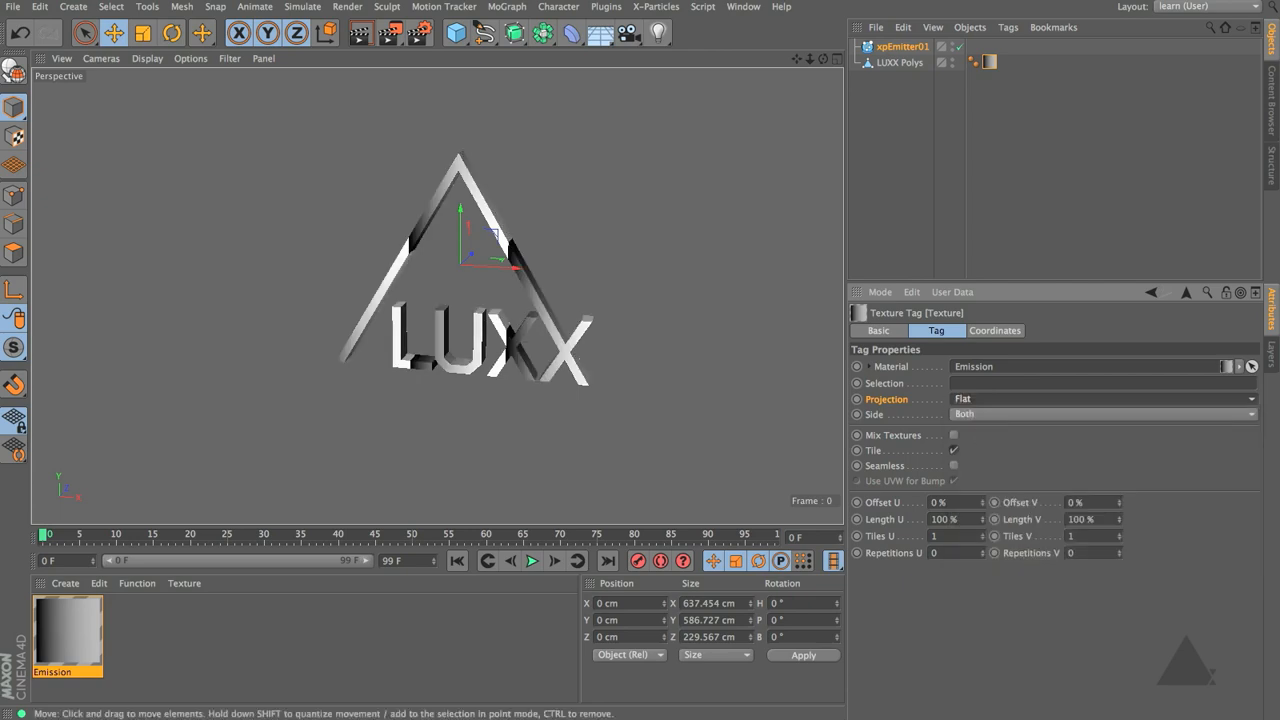
left_click(13, 137)
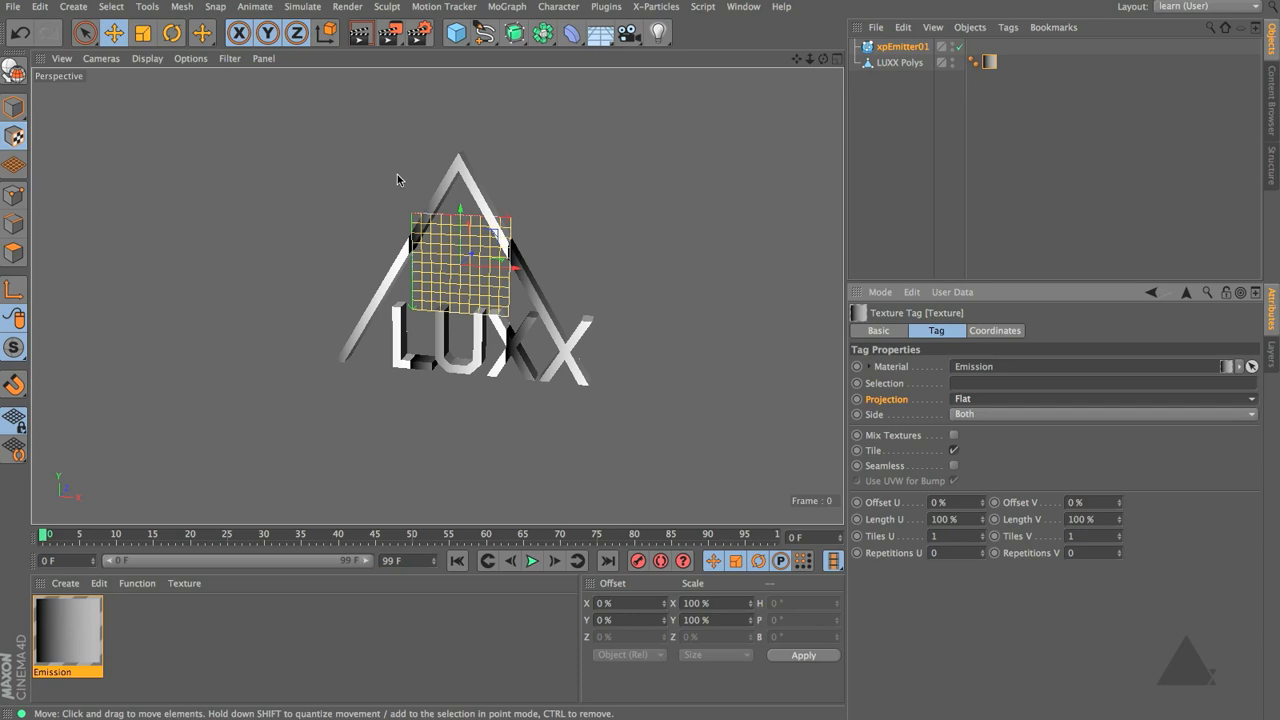
Scale the Emission texture's flat projection to about 281.5 cm so it covers the whole logo, and return to Model mode
key("l")
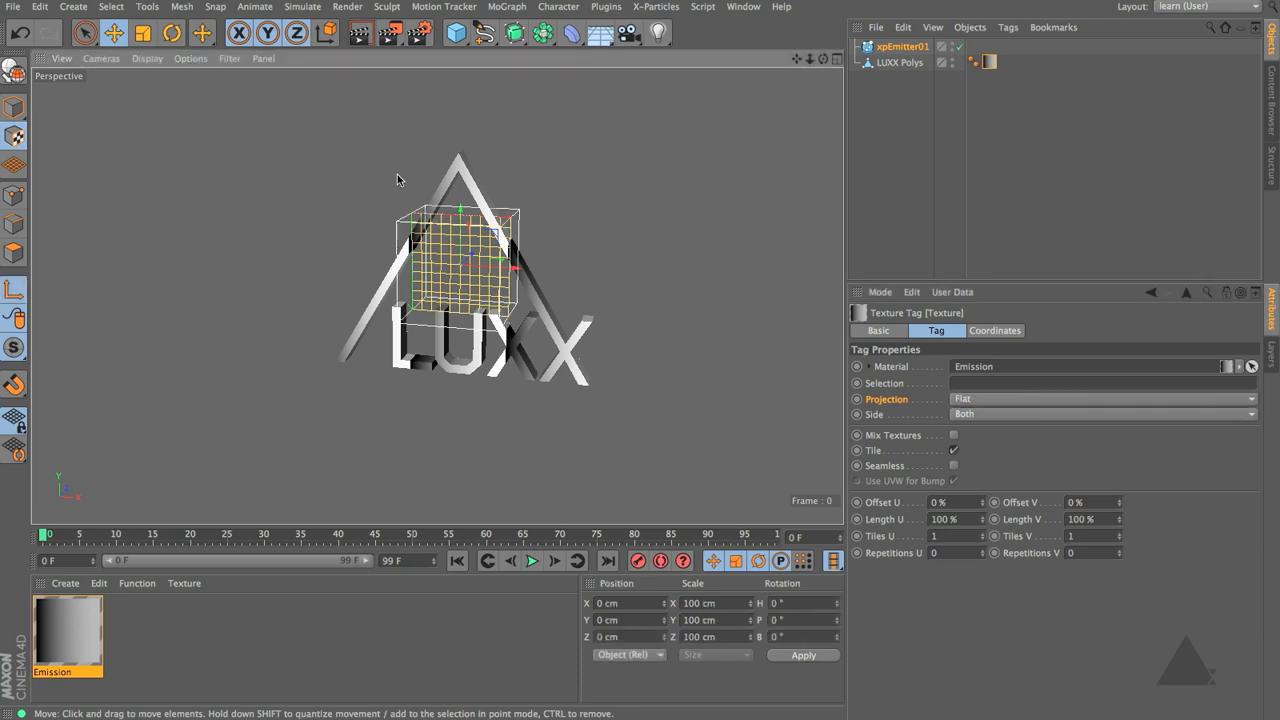
key("t")
left_click_drag(432, 350, 1110, 382)
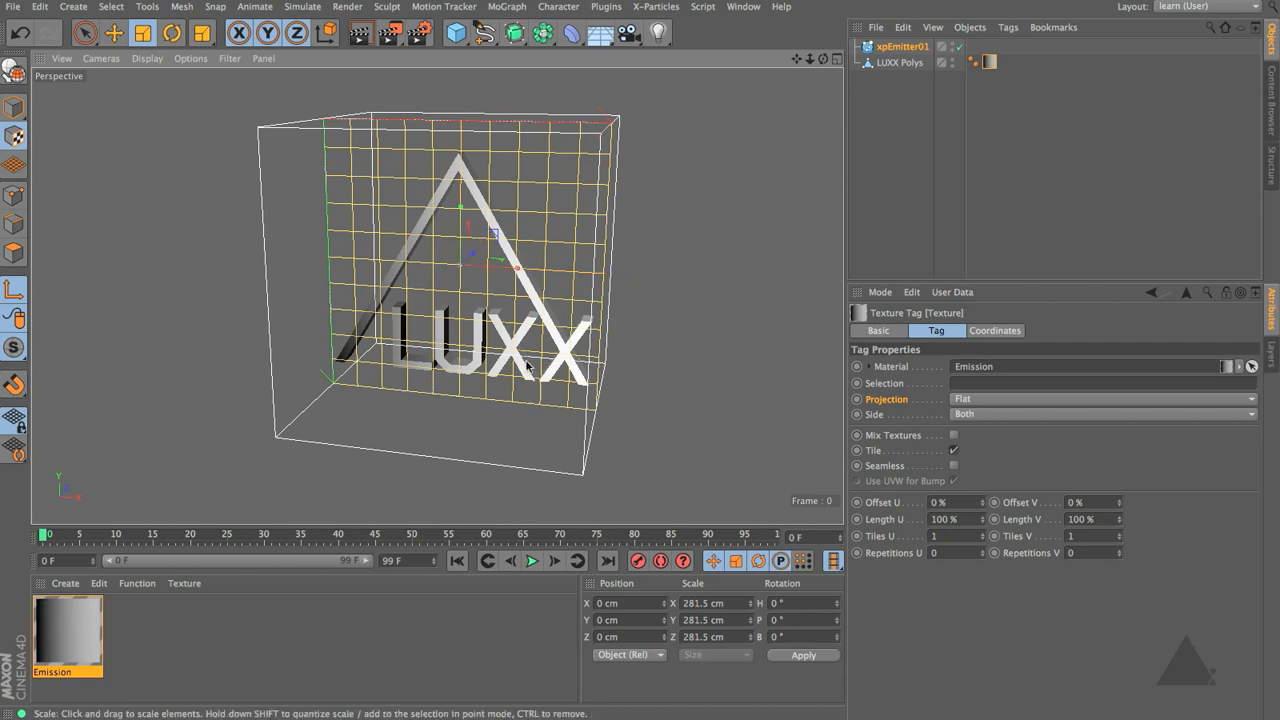
left_click_drag(511, 375, 549, 346, "alt")
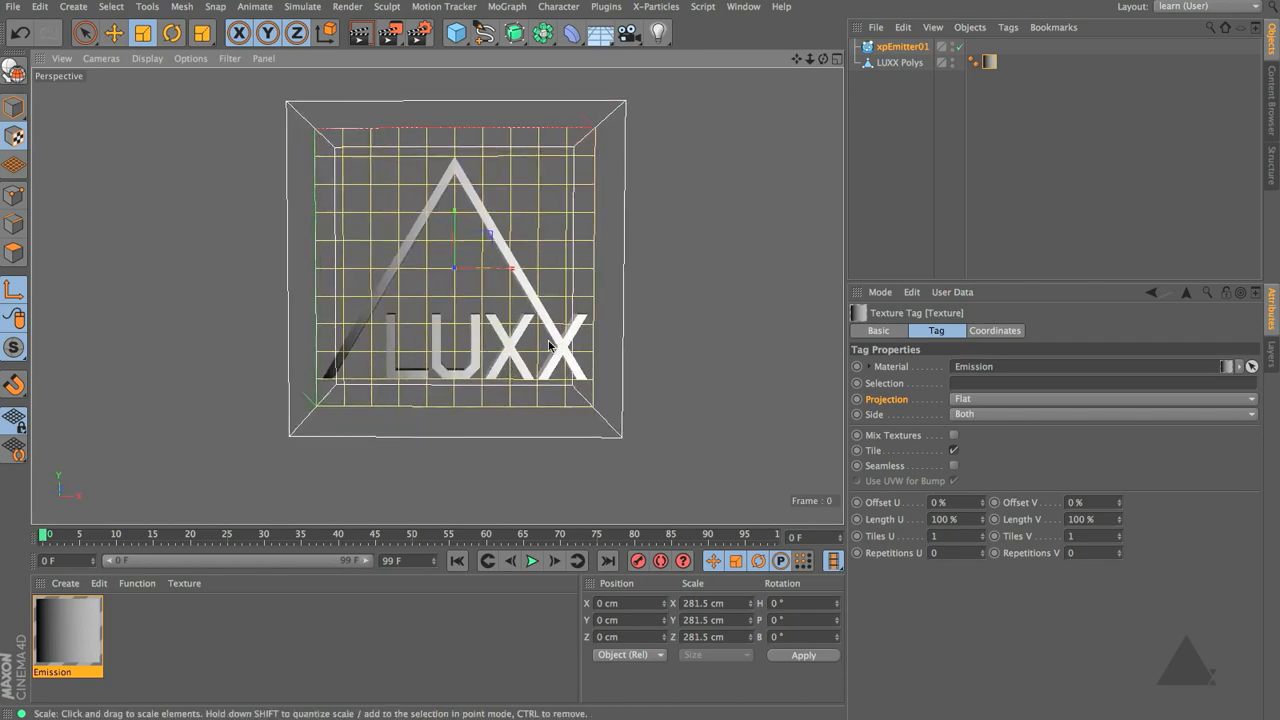
left_click(13, 107)
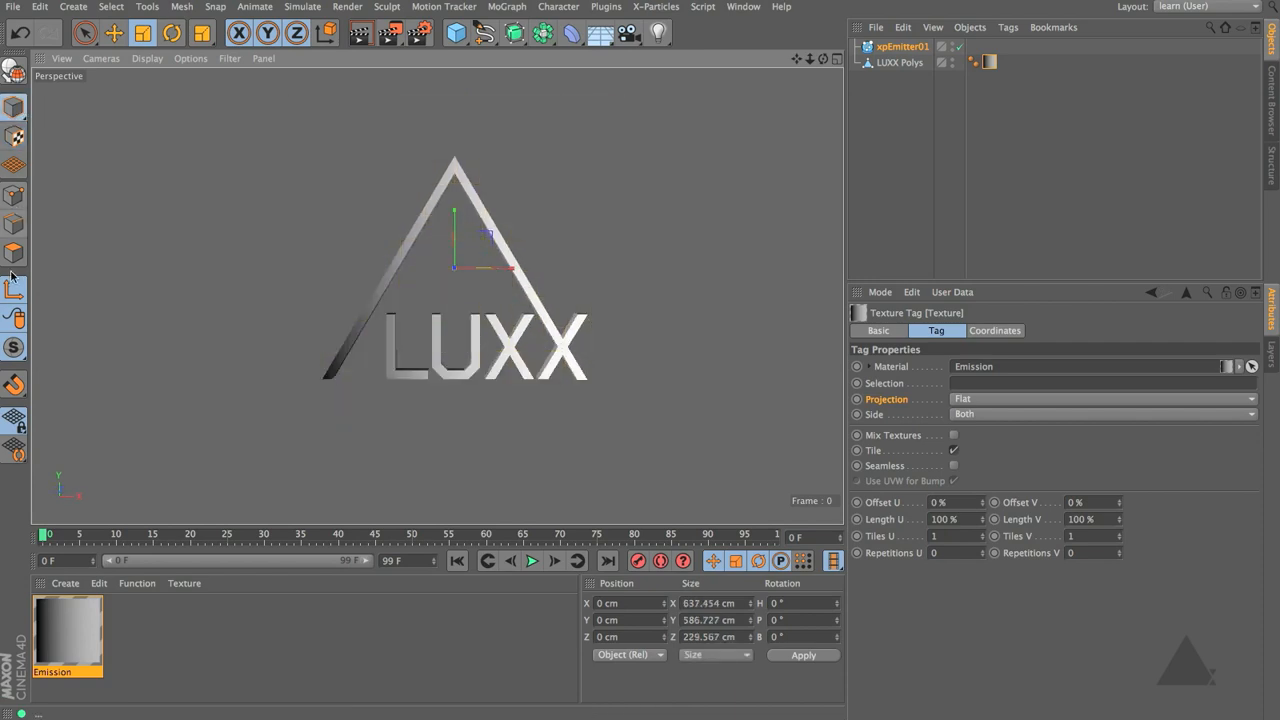
Assign the Emission texture tag of LUXX Polys as xpEmitter01's Texture Tag and check the Emit Channel setting
left_click(884, 48)
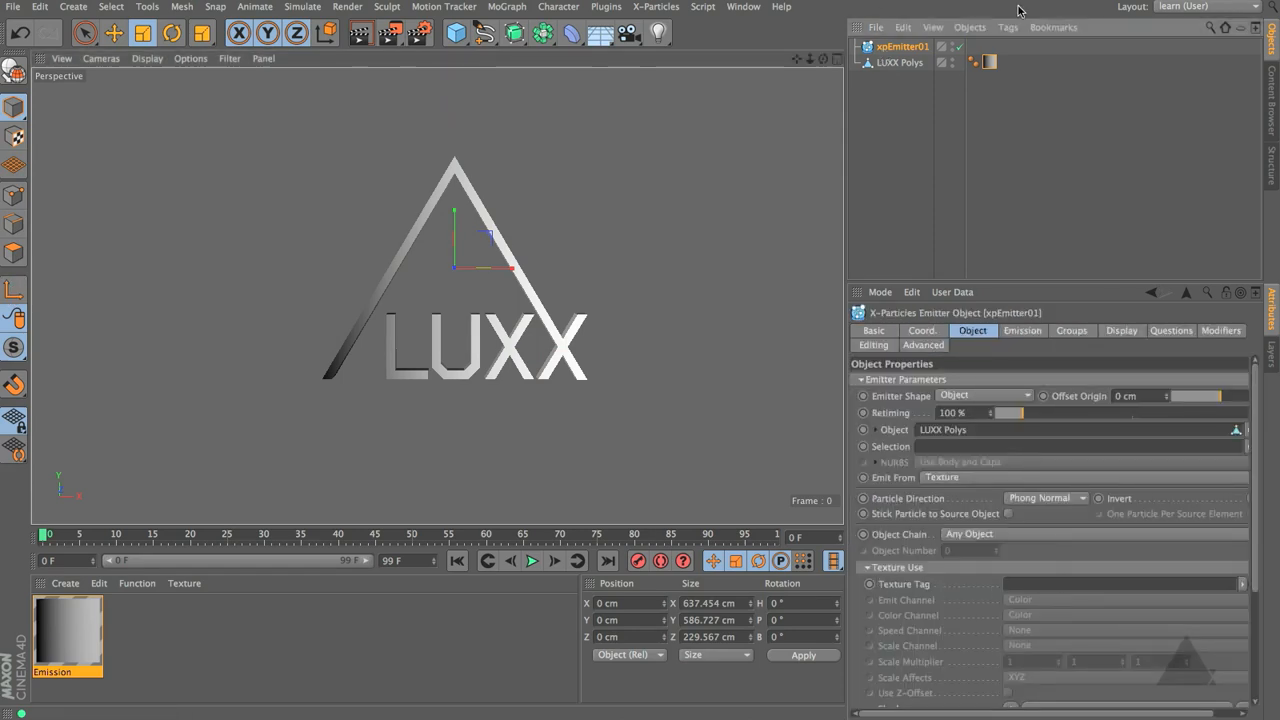
left_click_drag(990, 63, 1046, 585)
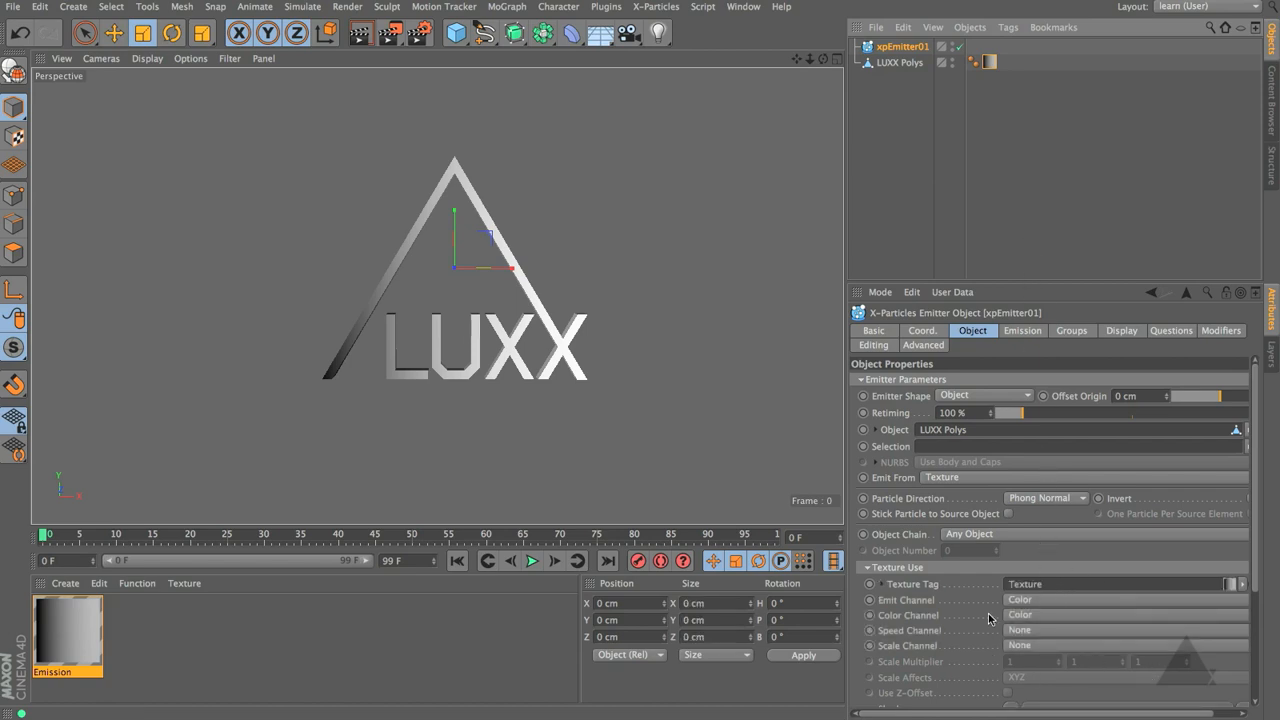
left_click(90, 640)
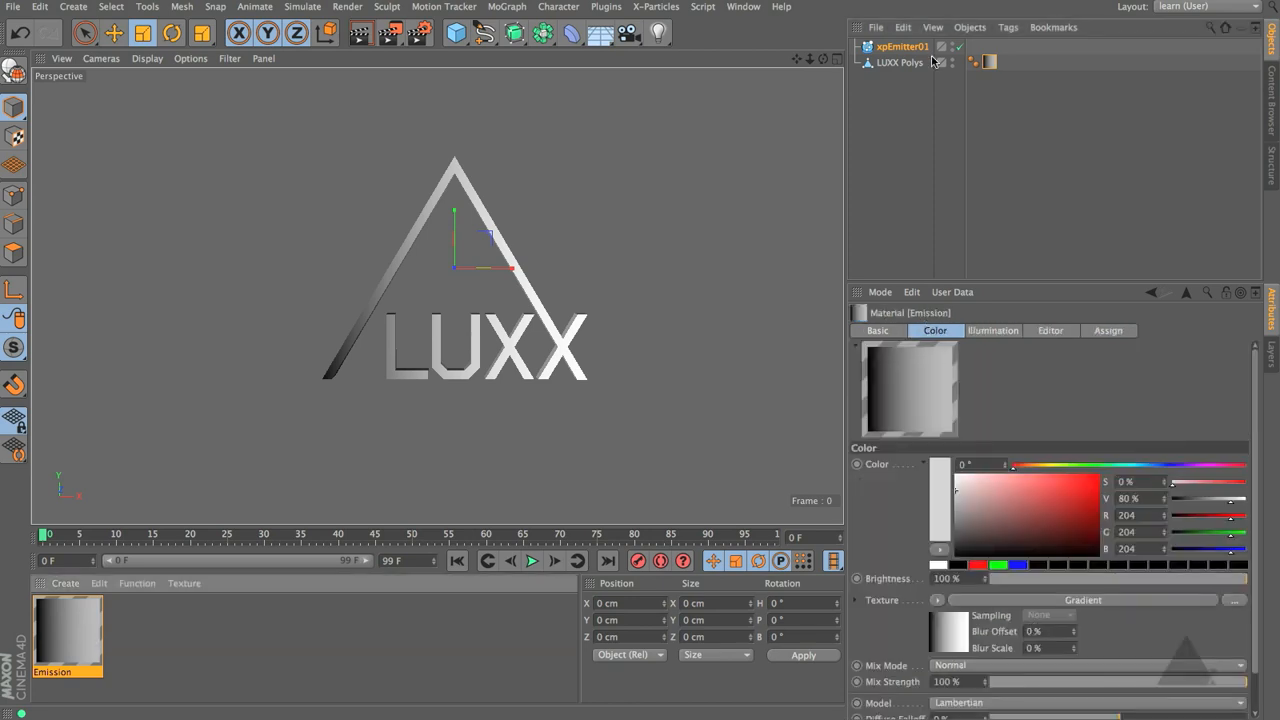
left_click(903, 47)
left_click(912, 600)
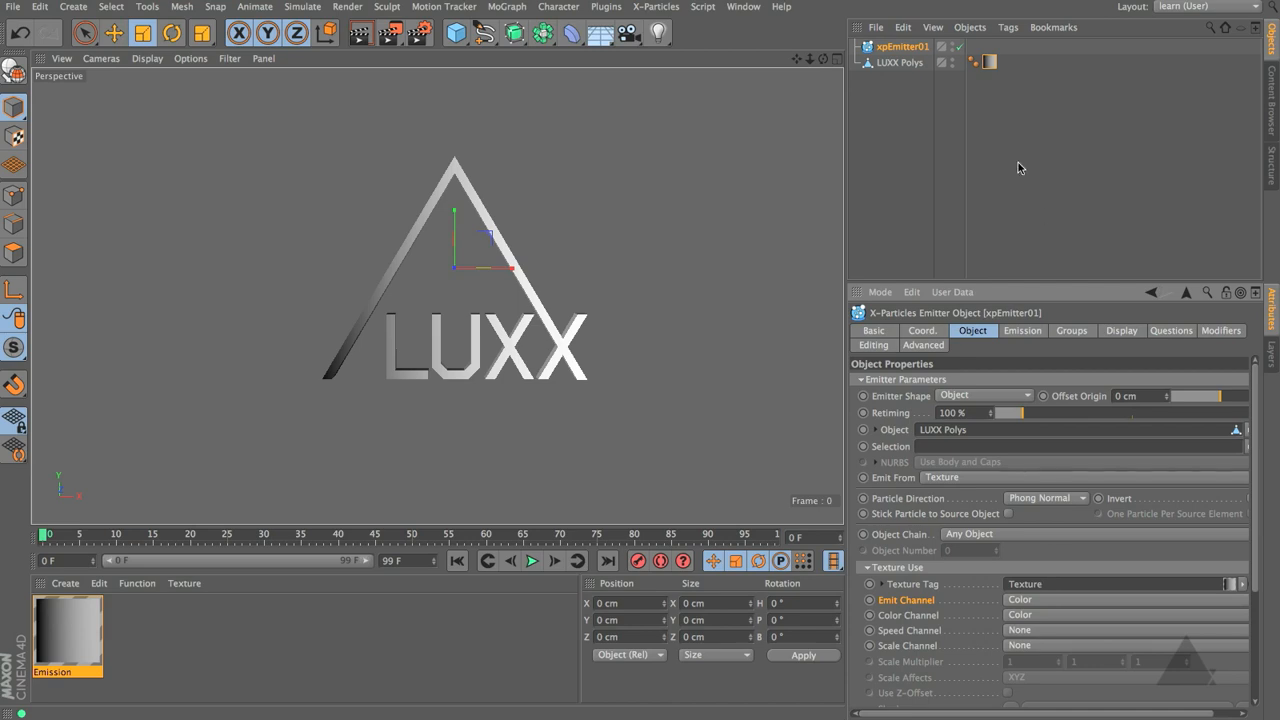
Generate UVW coordinates from the Emission texture tag on LUXX Polys
left_click(989, 62)
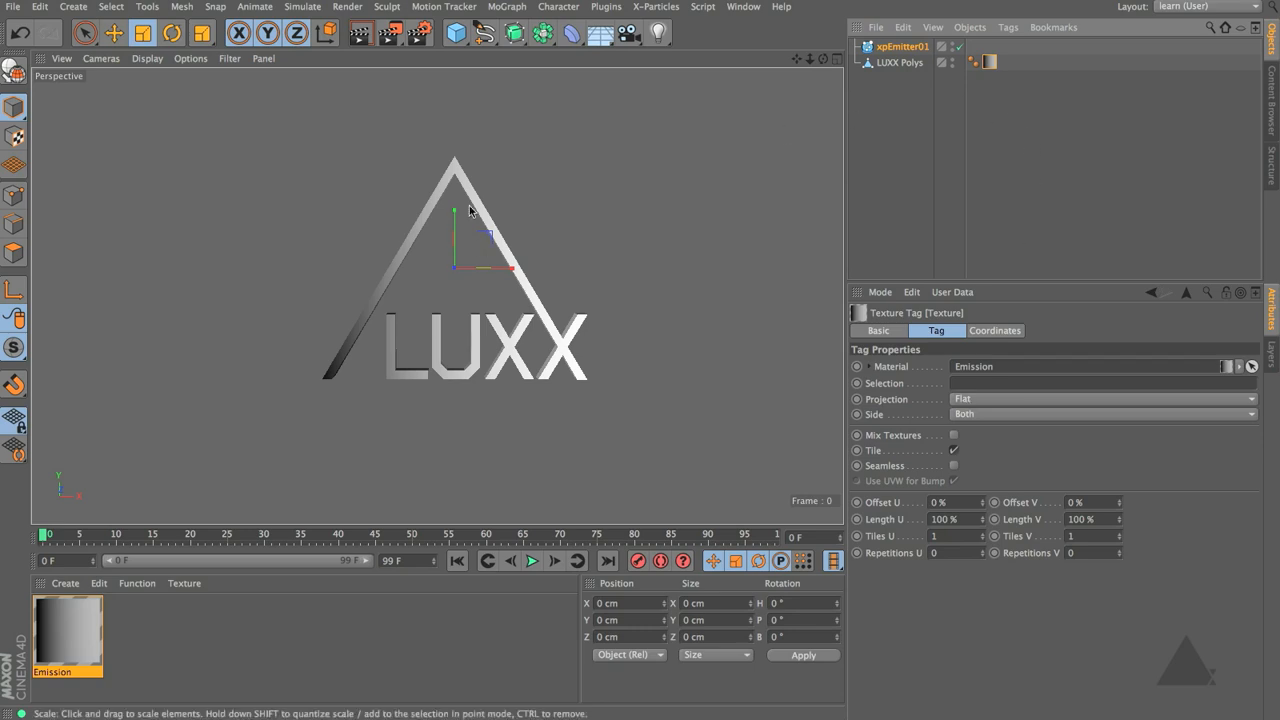
right_click(988, 62)
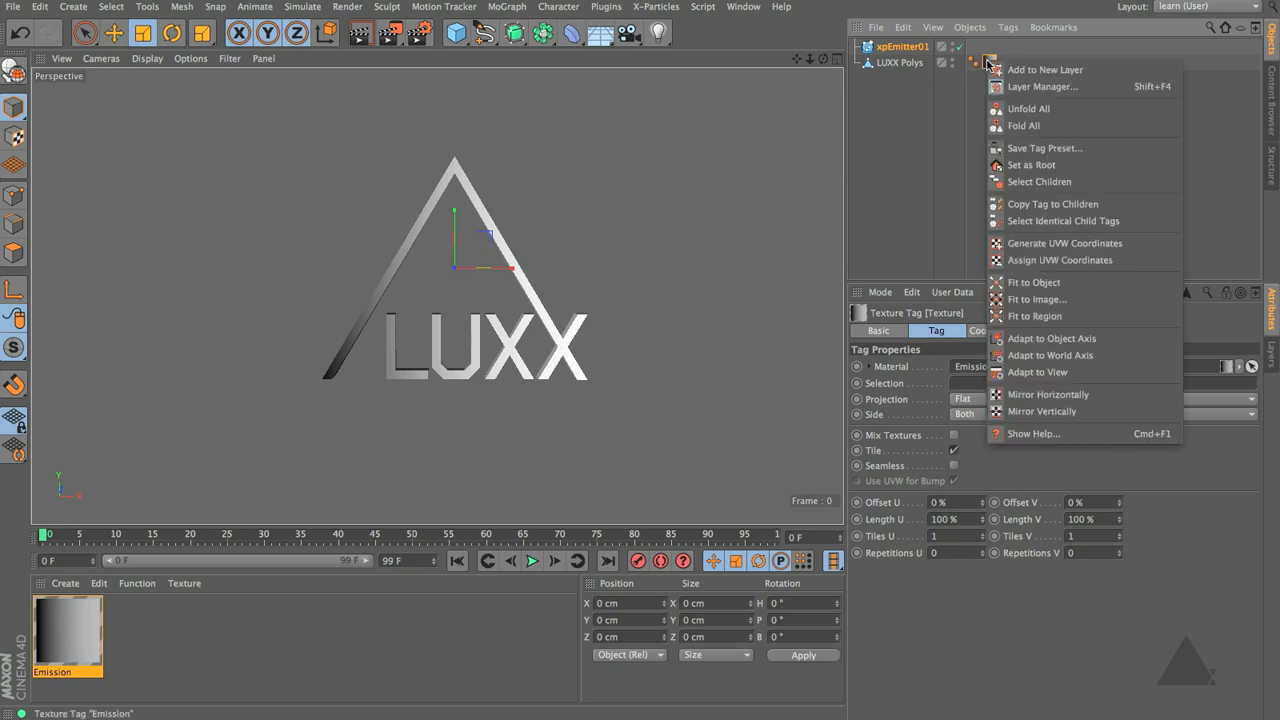
left_click(1008, 249)
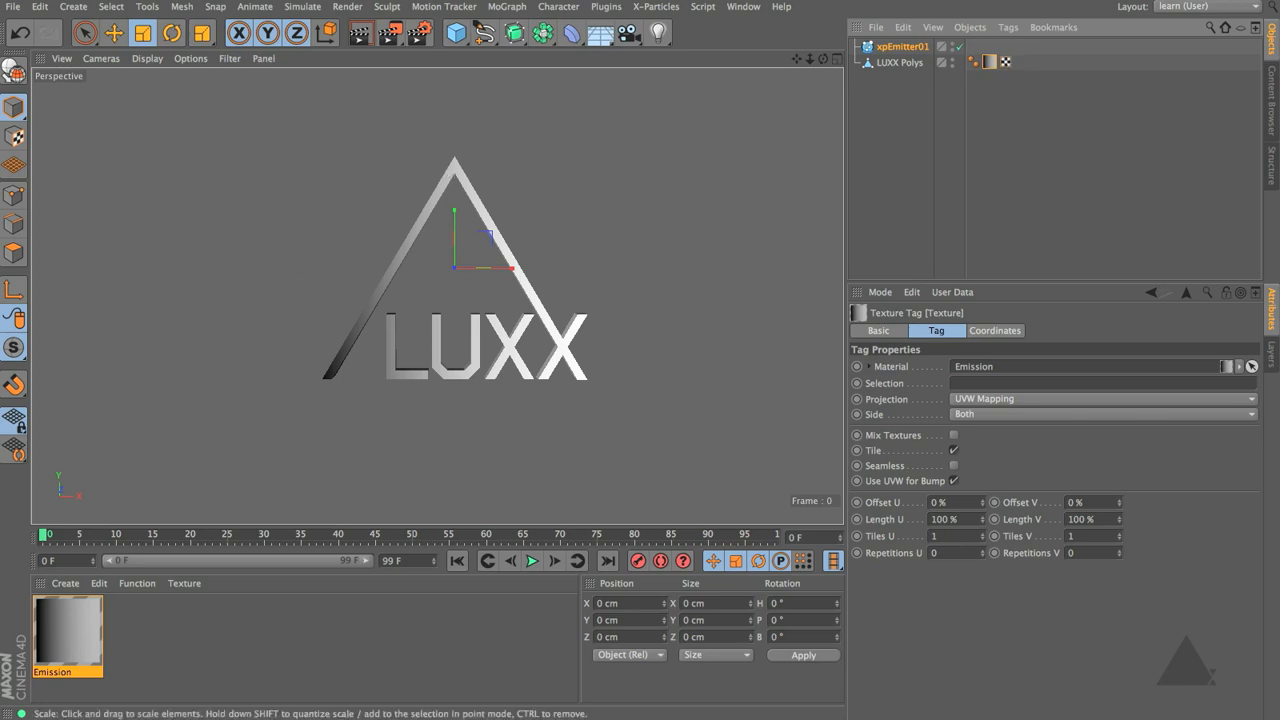
Move the black and white knots of the Emission material's gradient together near the middle to form a hard black-to-white split
left_click(61, 630)
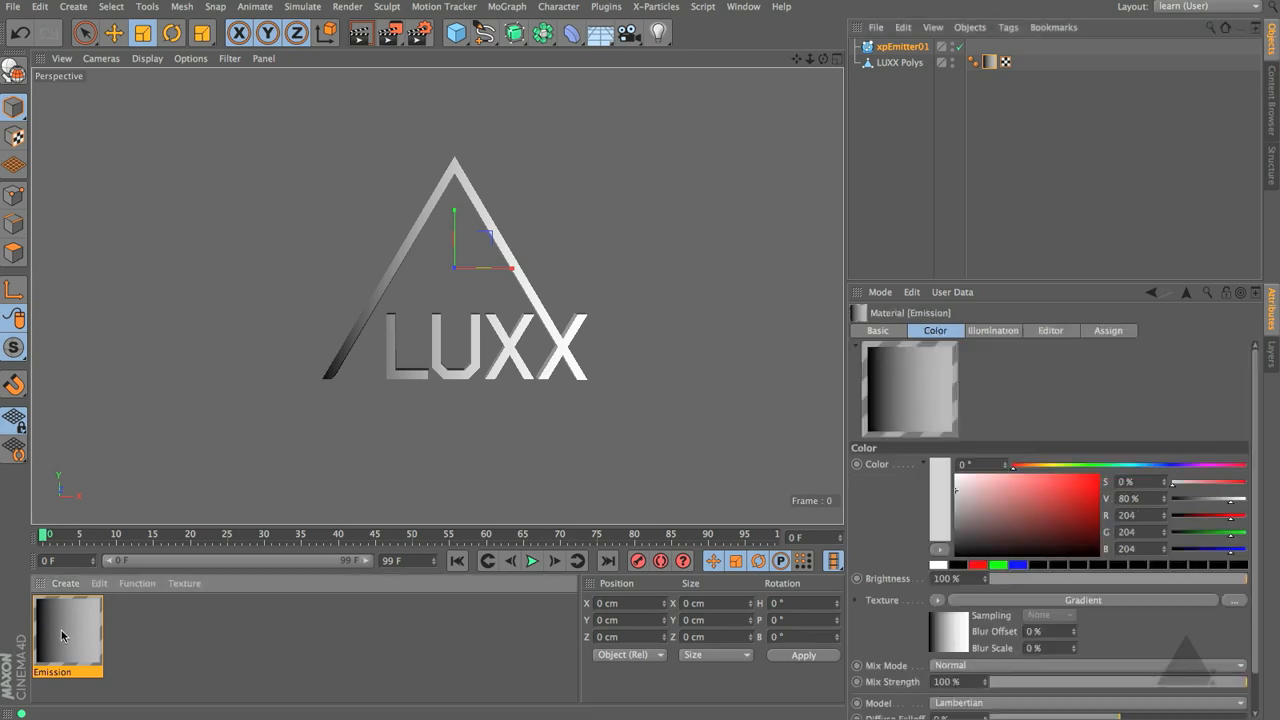
left_click(958, 640)
left_click_drag(920, 475, 1076, 476)
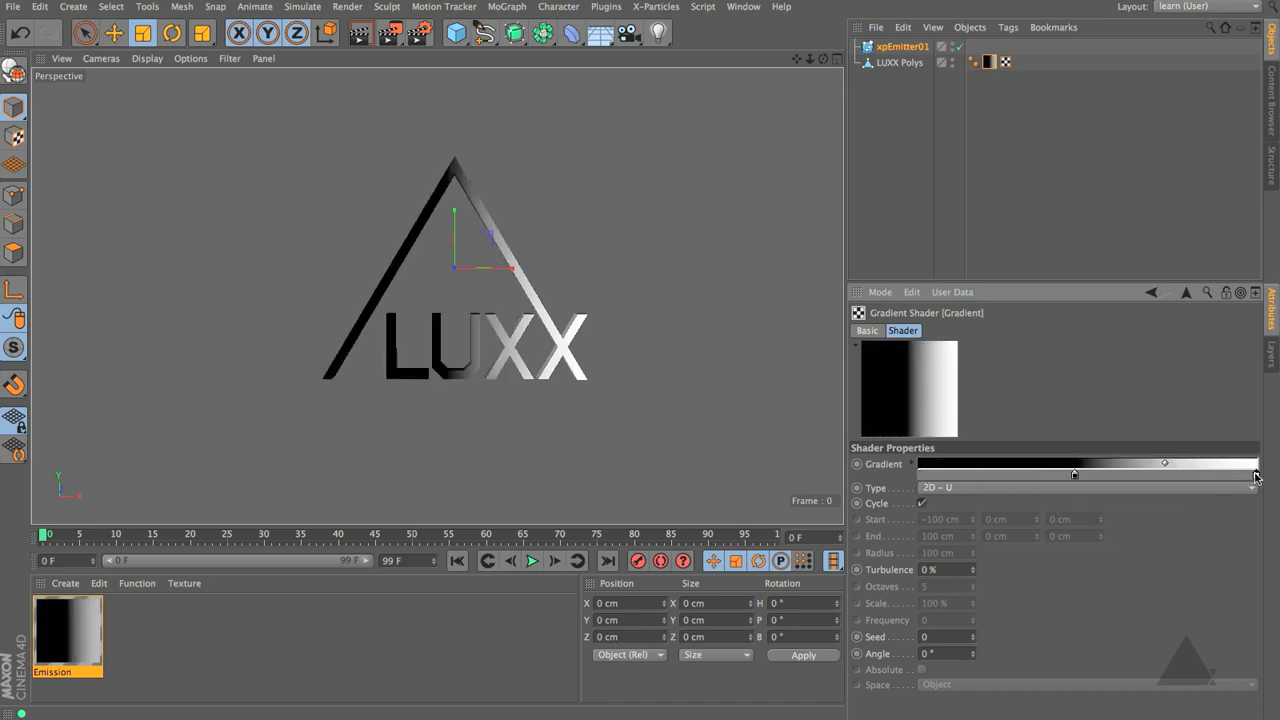
left_click_drag(1256, 476, 1077, 476)
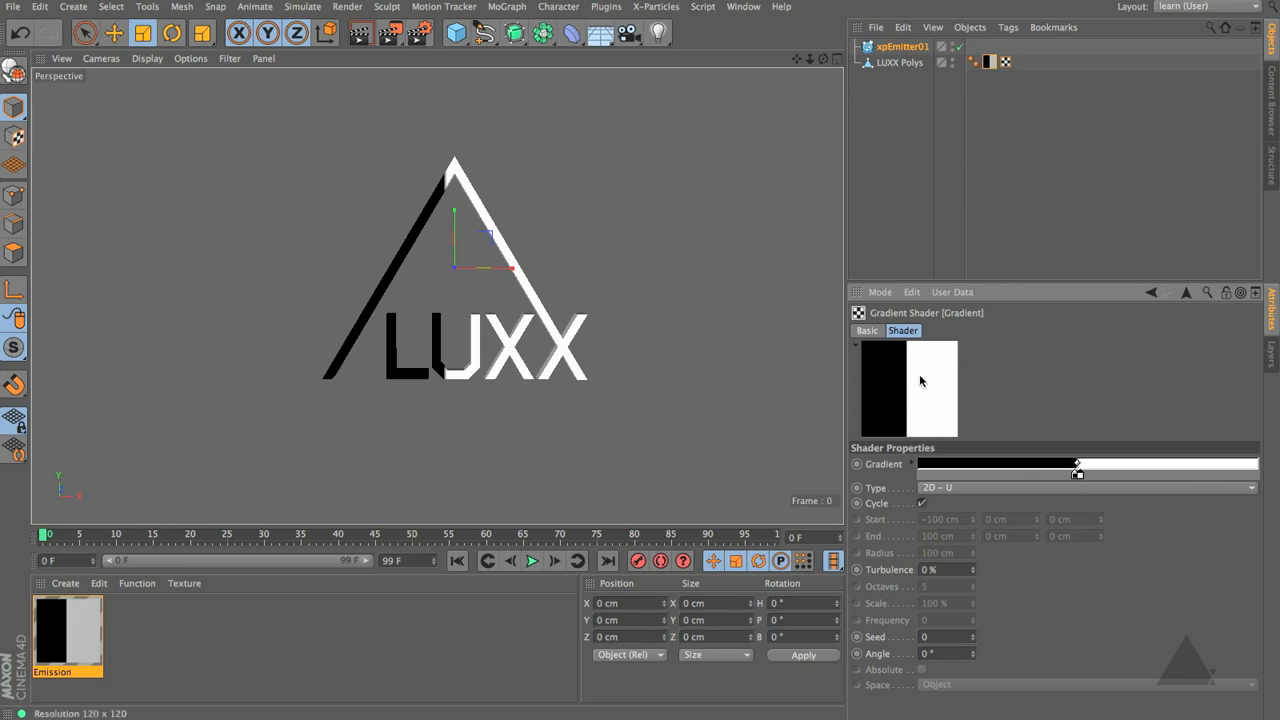
Play the animation to check where particles emit from the logo, and return to the first frame
left_click(531, 561)
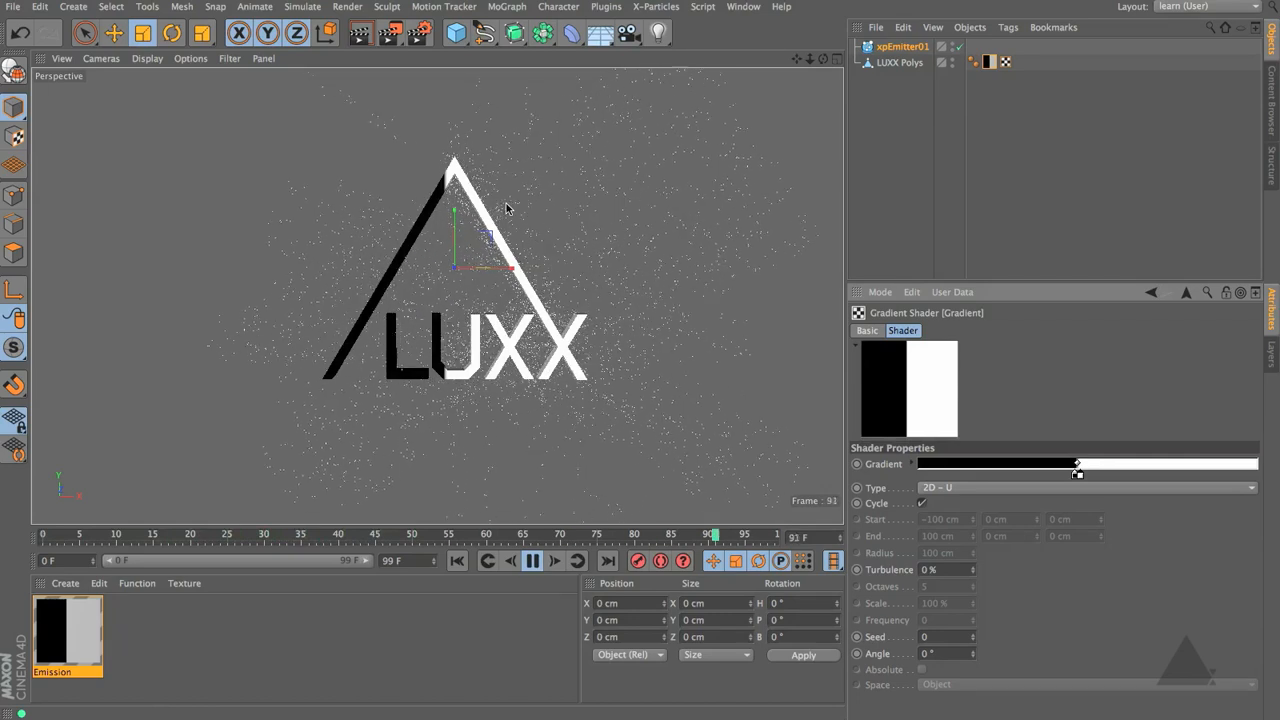
left_click_drag(506, 208, 446, 265, "alt")
left_click(532, 560)
left_click(457, 560)
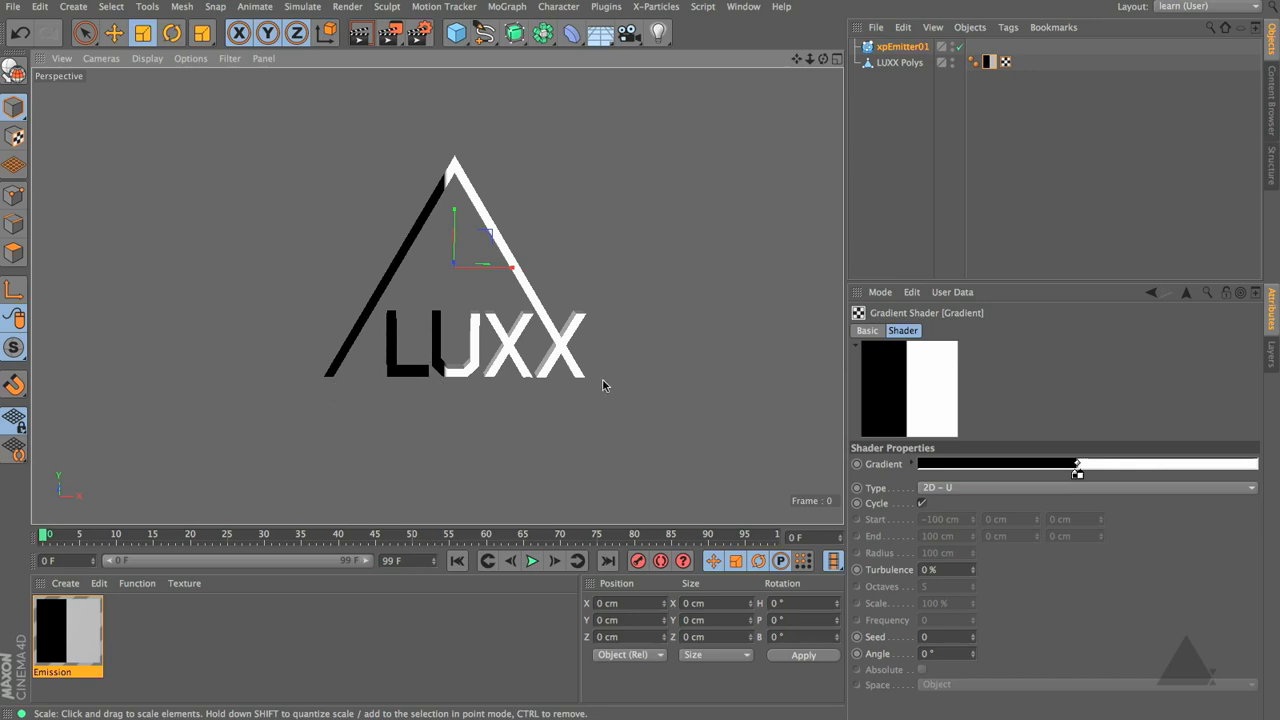
left_click(420, 561)
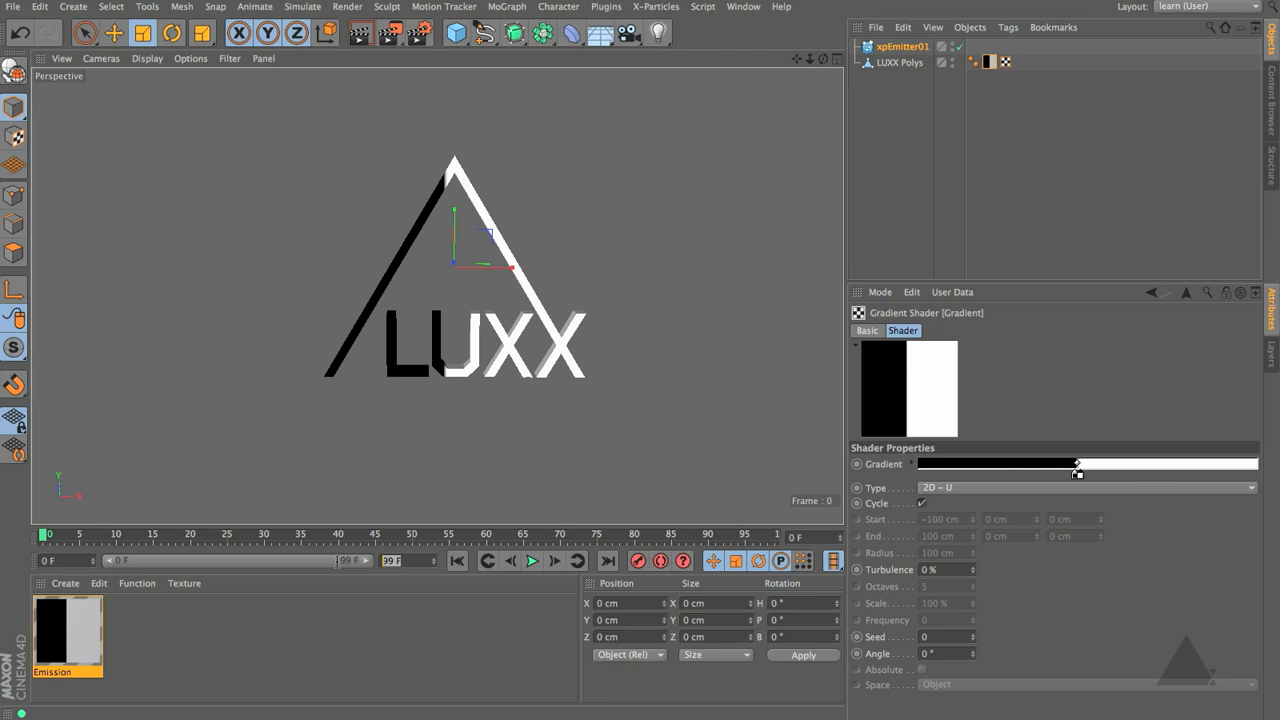
key("Return")
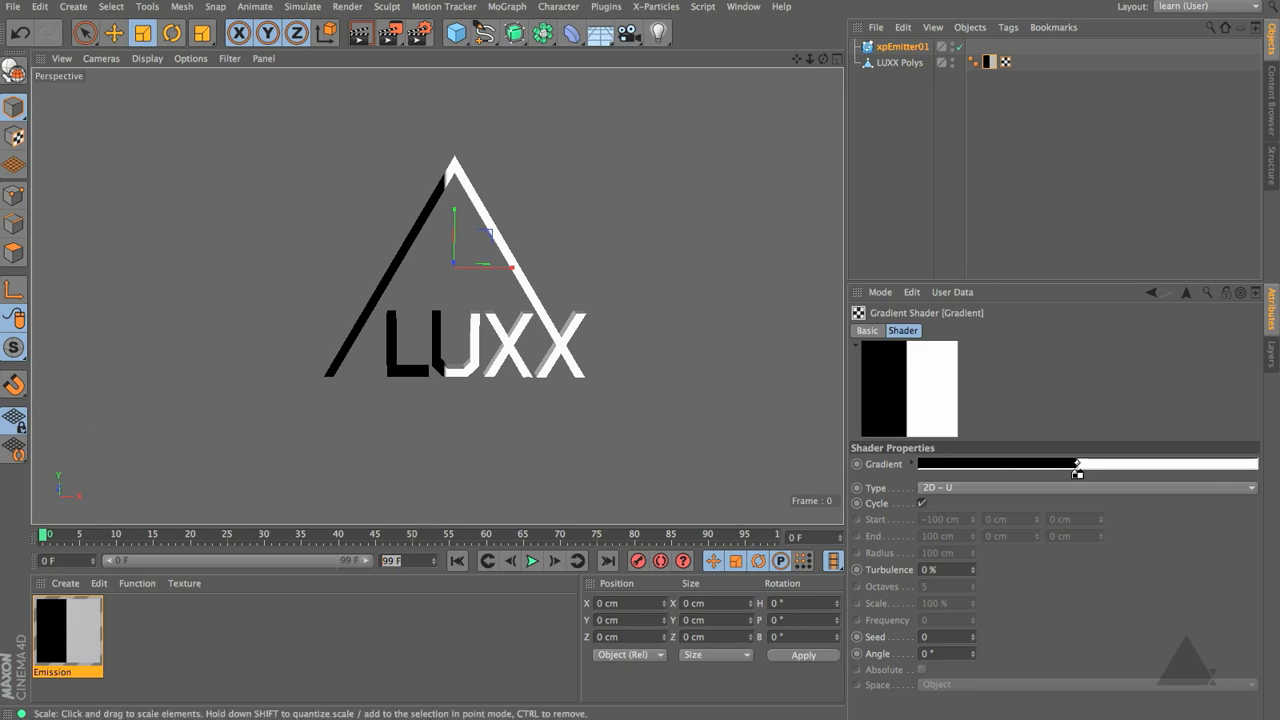
Open the Timeline window and place it over the viewport, leaving the gradient settings uncovered
left_click(744, 7)
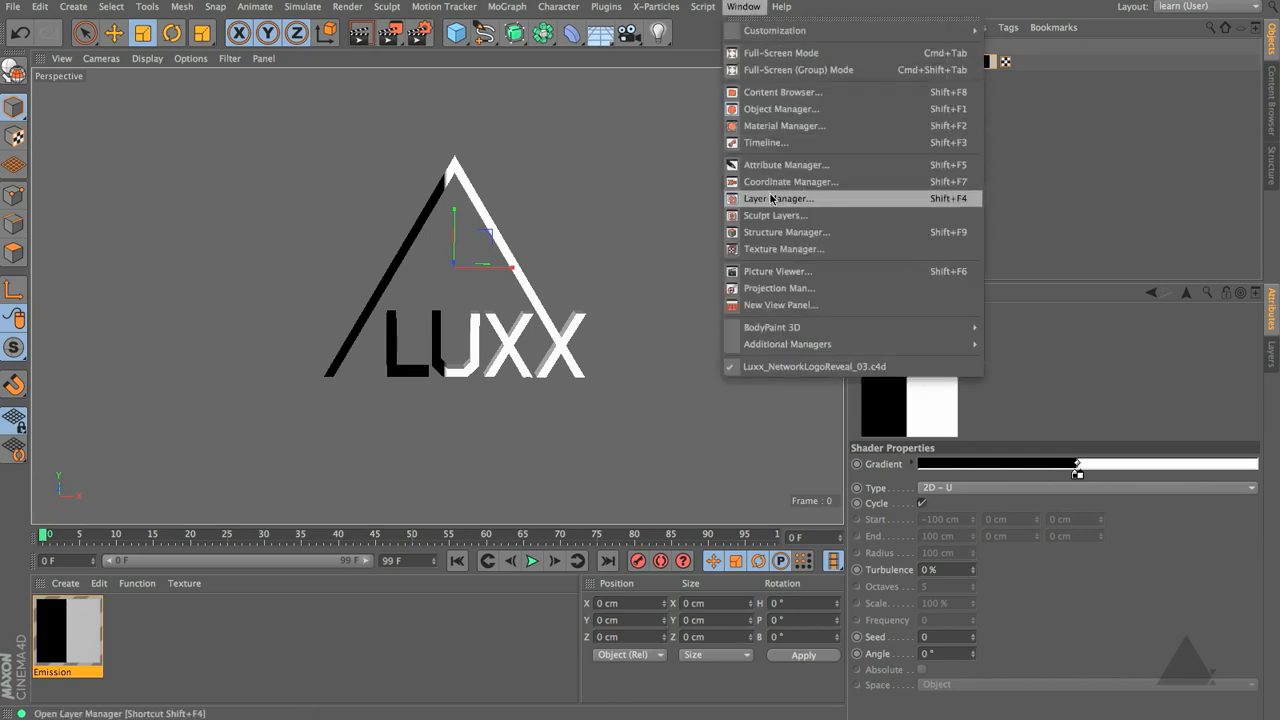
left_click(774, 142)
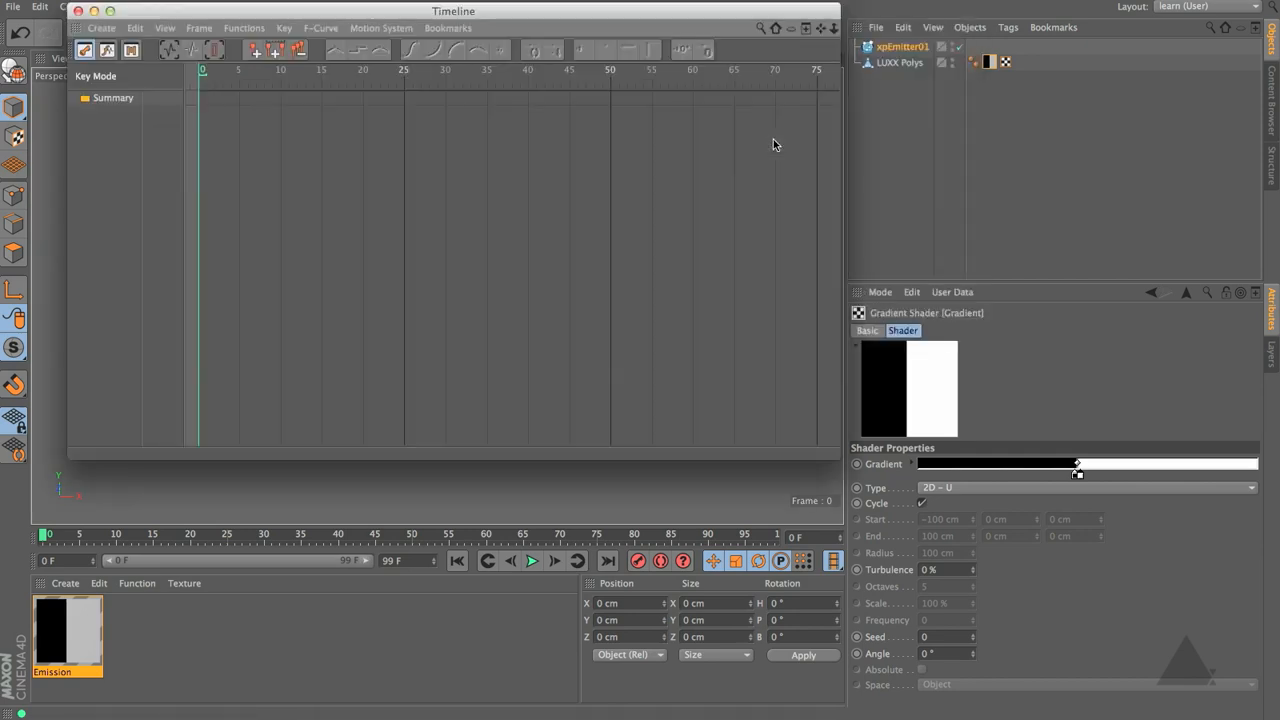
left_click_drag(212, 13, 397, 12)
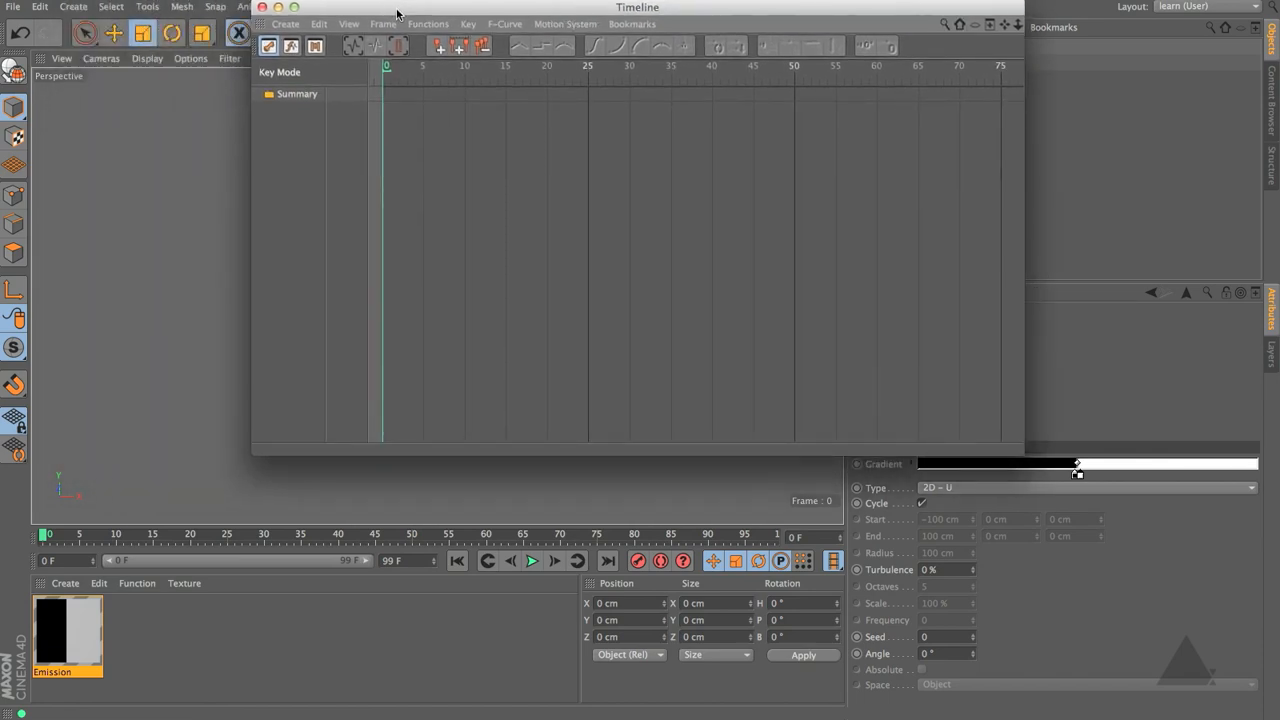
mouse_move(397, 12)
left_mouse_down()
mouse_move(274, 55)
mouse_move(187, 55)
left_mouse_up()
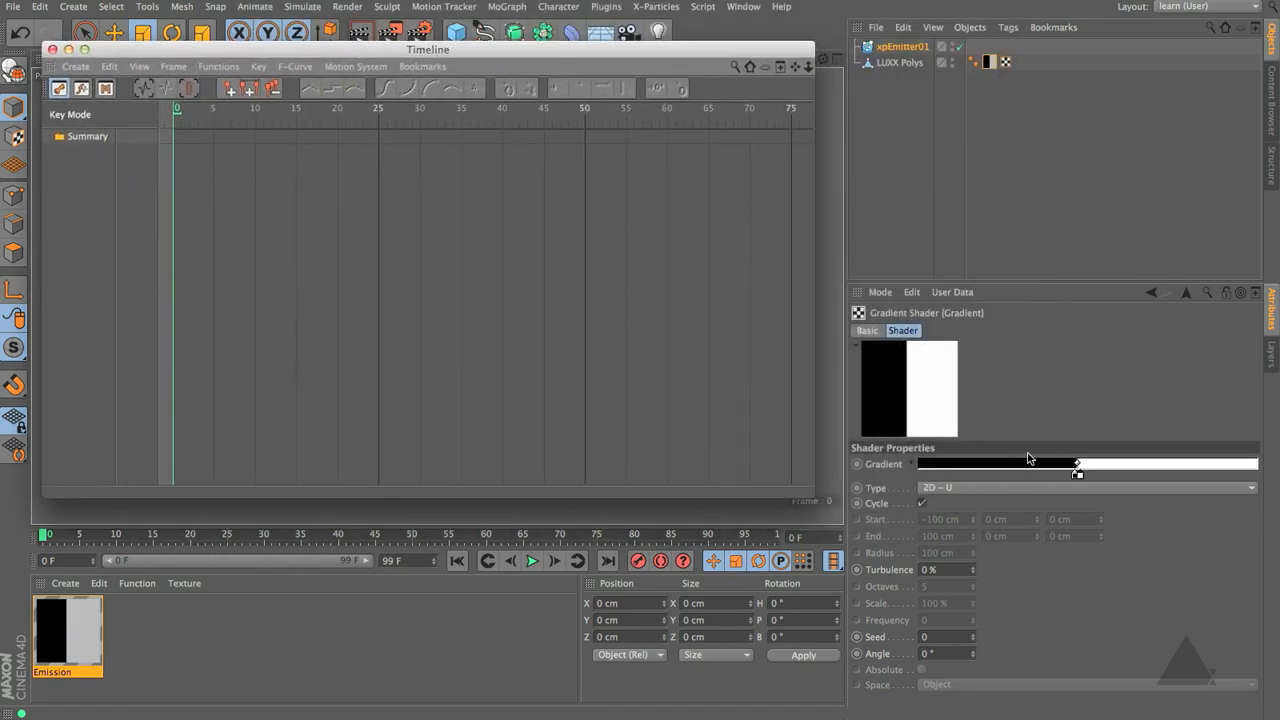
Add two knots to the gradient and position them to form a narrow white band between black areas
left_click(1025, 476)
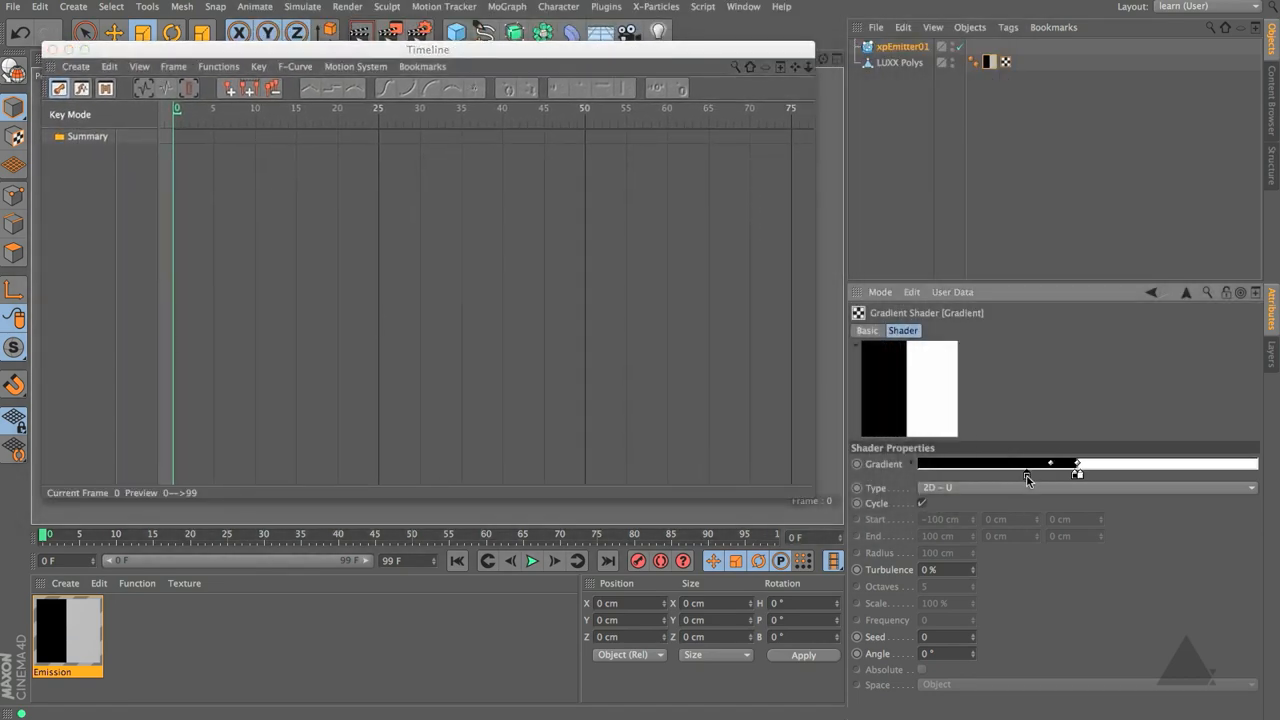
left_click(1141, 475)
left_click_drag(1026, 476, 1146, 483)
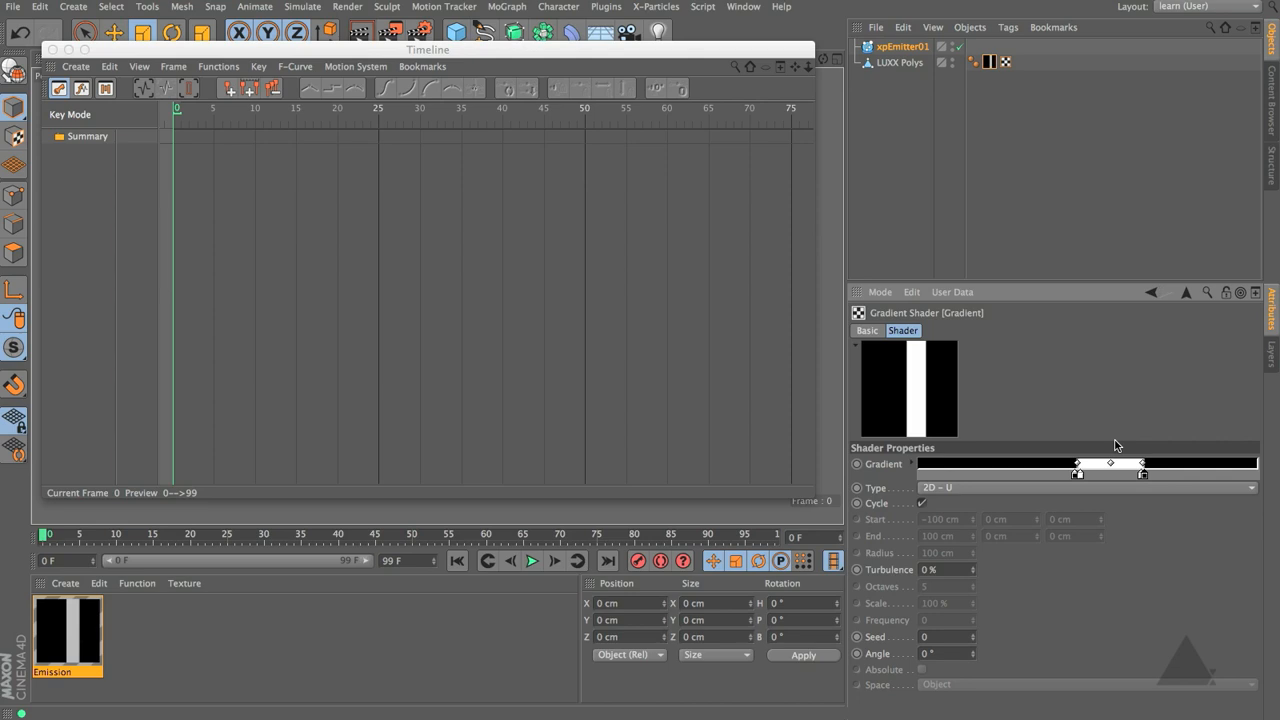
Keyframe the entire Gradient parameter at frame 0 and expand all of its knot color tracks in the Timeline
left_click(857, 464)
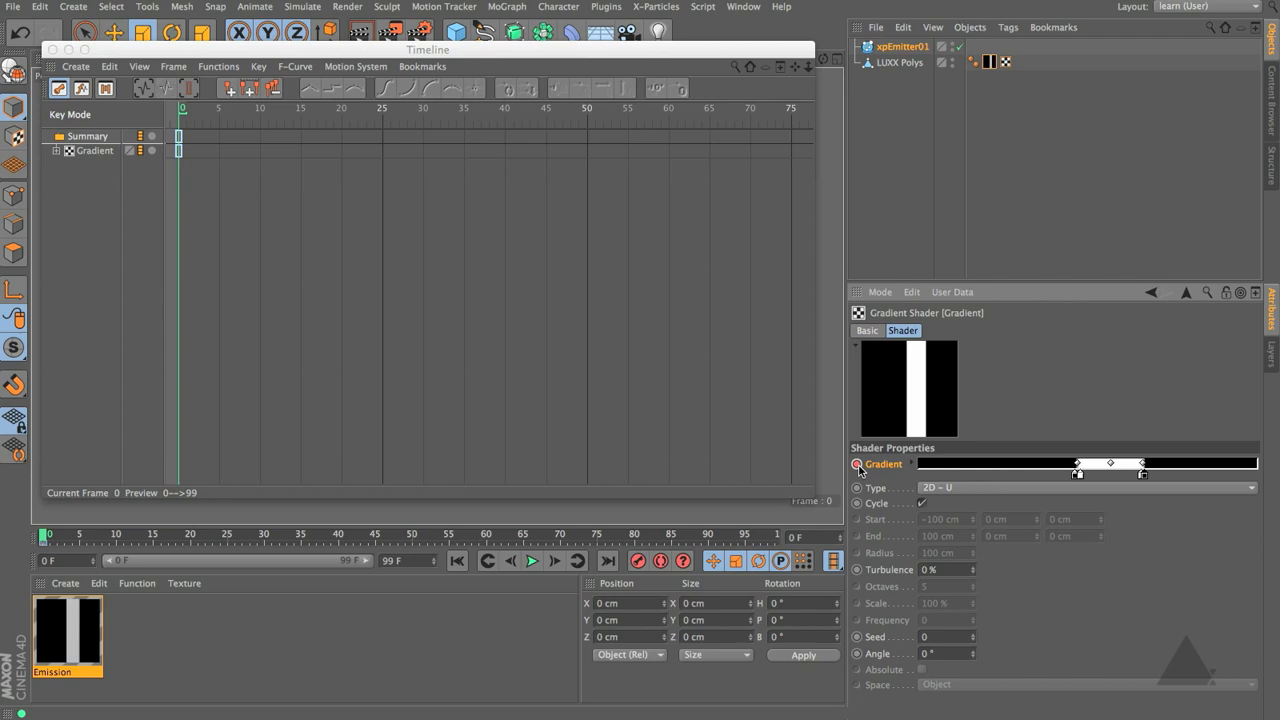
left_click(85, 151)
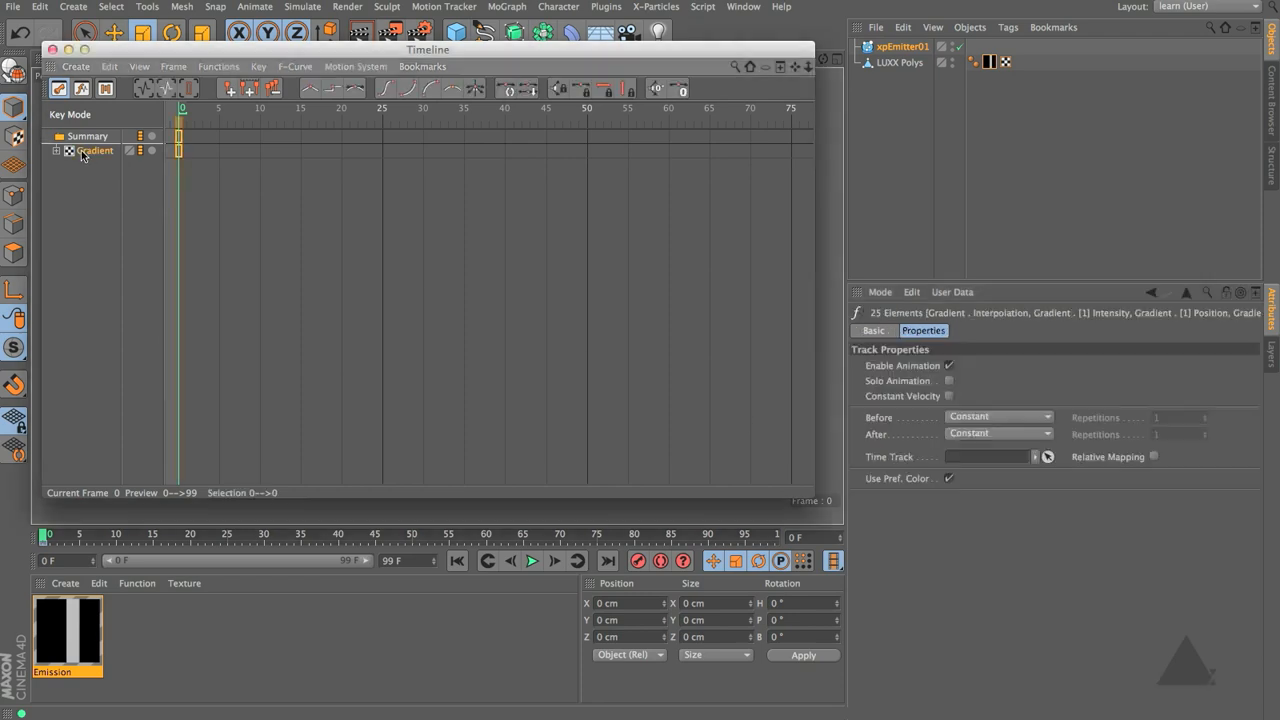
left_click(56, 150)
left_click(66, 180)
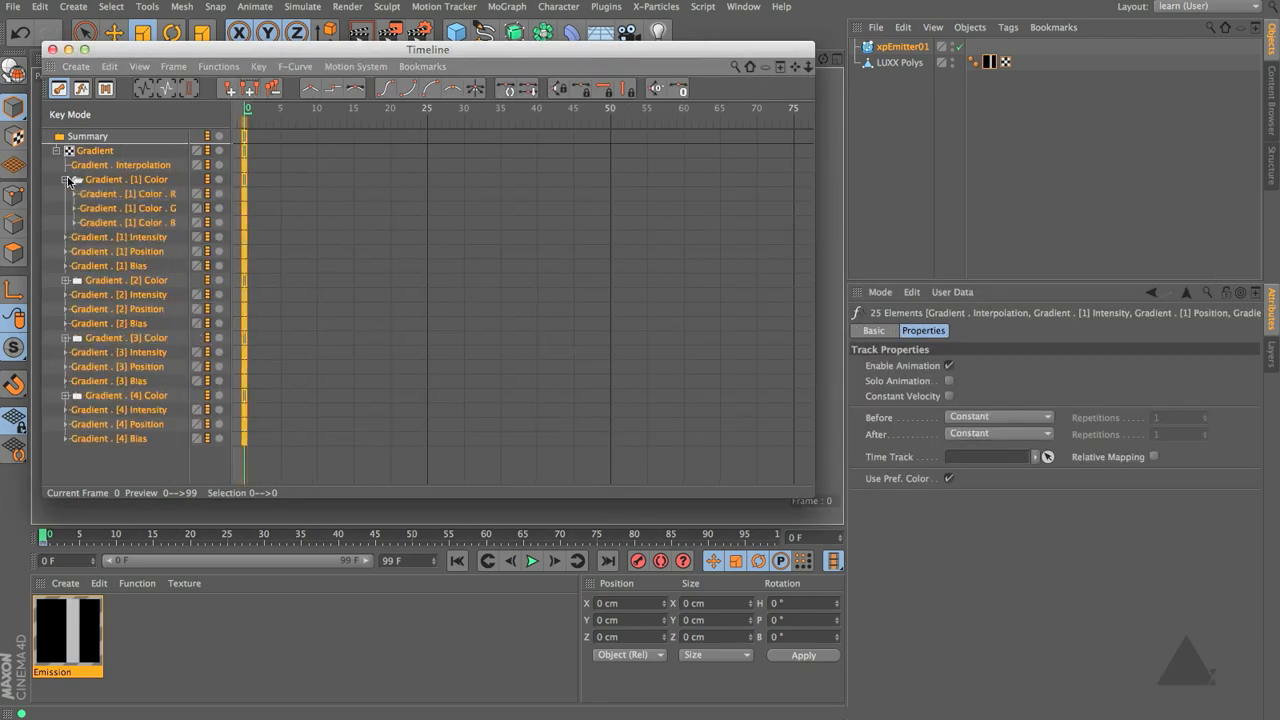
left_click(65, 281)
left_click(65, 381)
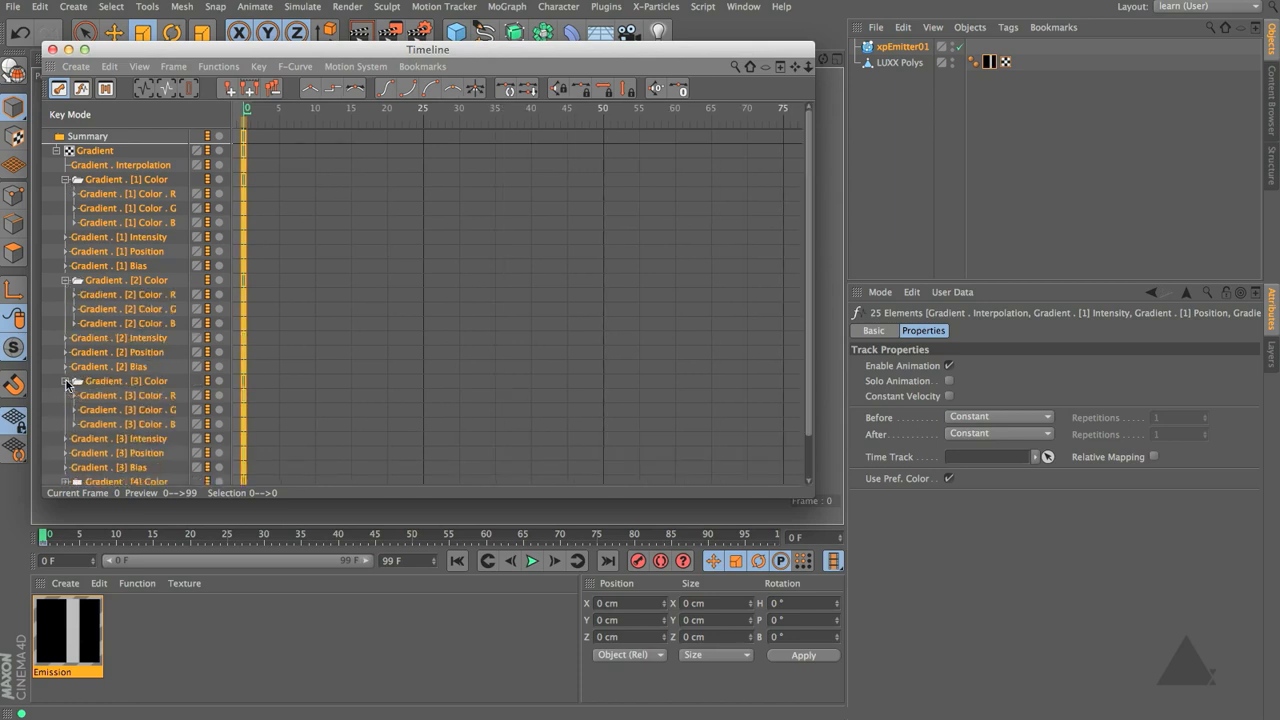
scroll(114, 360, "down", 2)
left_click(65, 435)
scroll(120, 396, "down", 2)
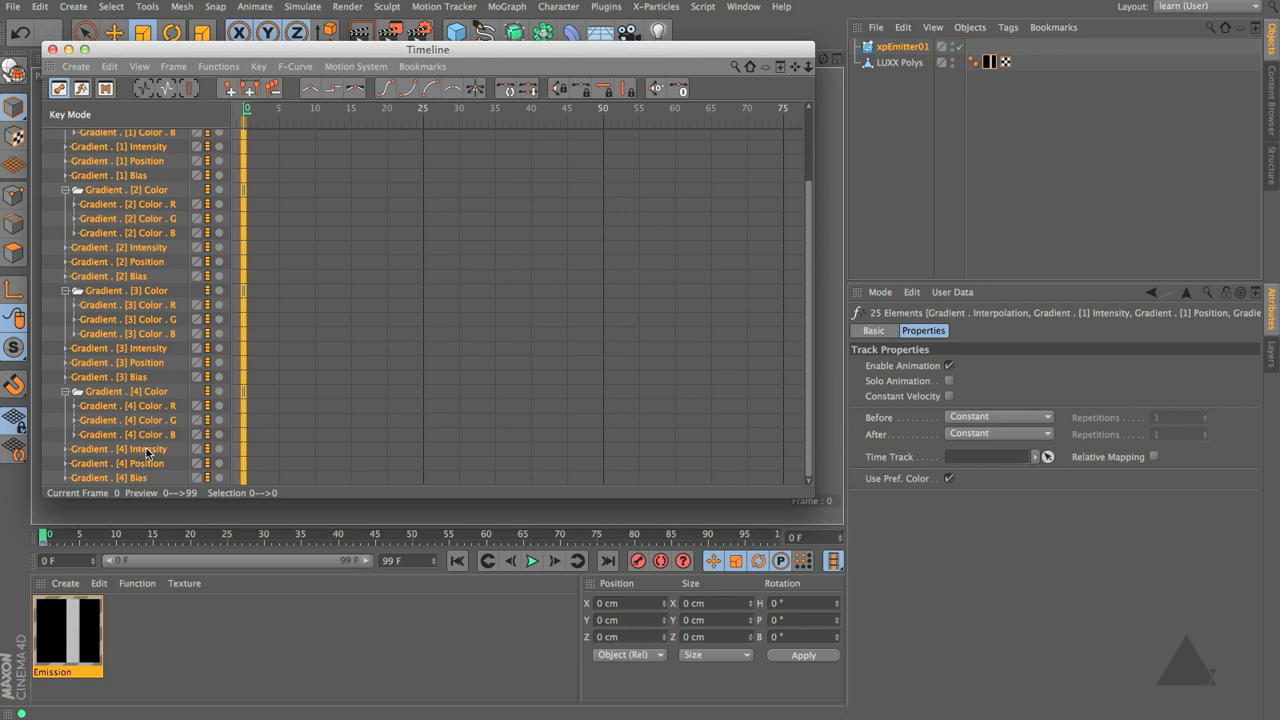
Delete all of the gradient's animation tracks from the Timeline
scroll(133, 338, "up", 4)
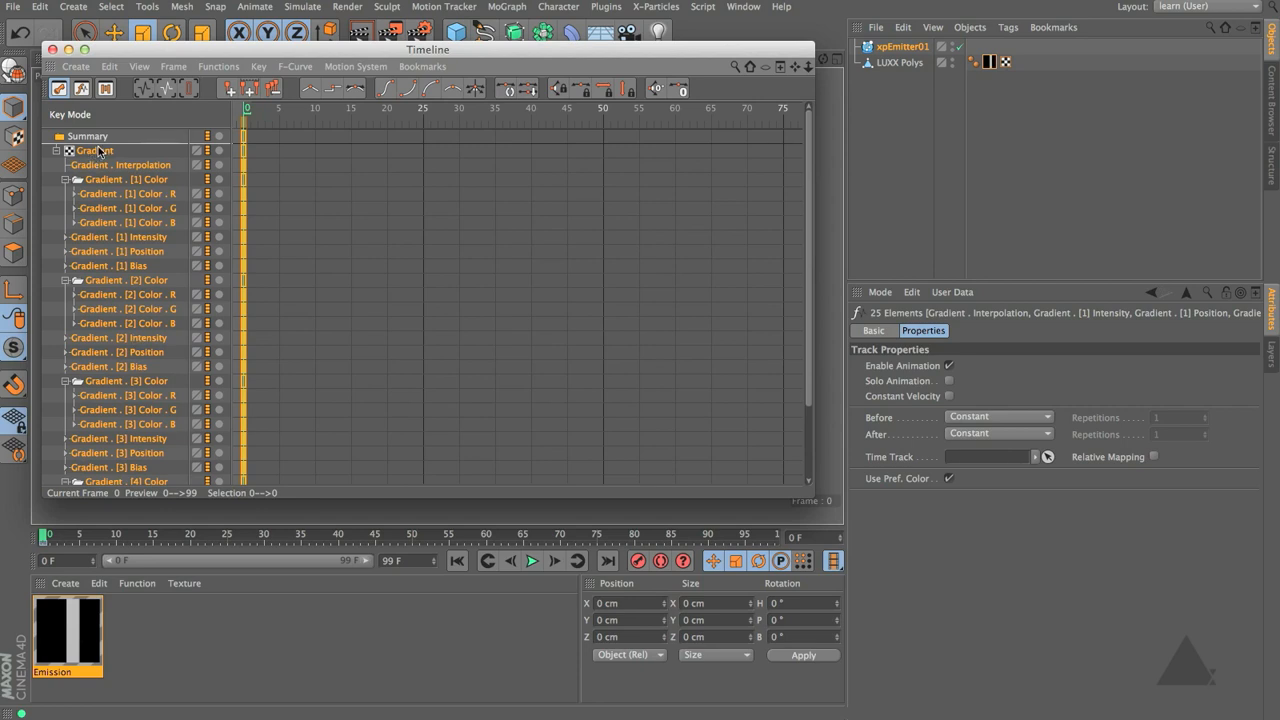
key("Delete")
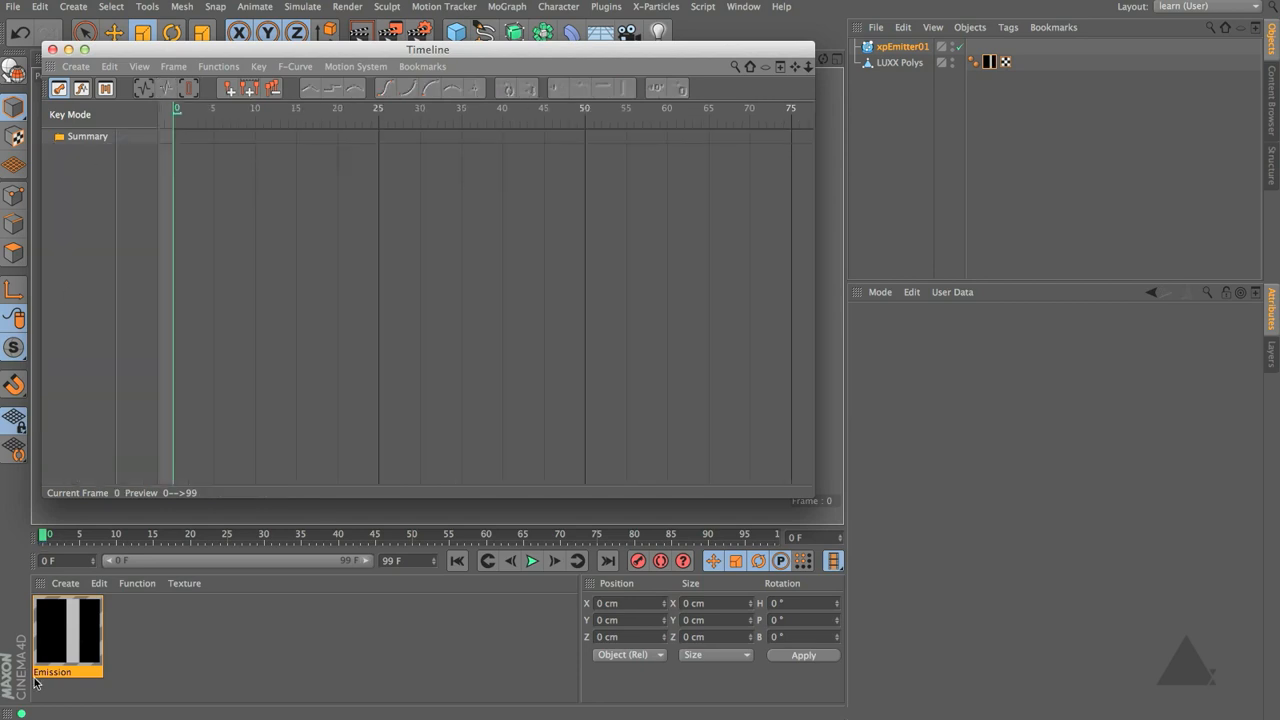
Reopen the Emission material's Gradient shader, expose each knot's individual parameters, and enlarge the attribute area to show them
left_click(58, 640)
left_click(935, 602)
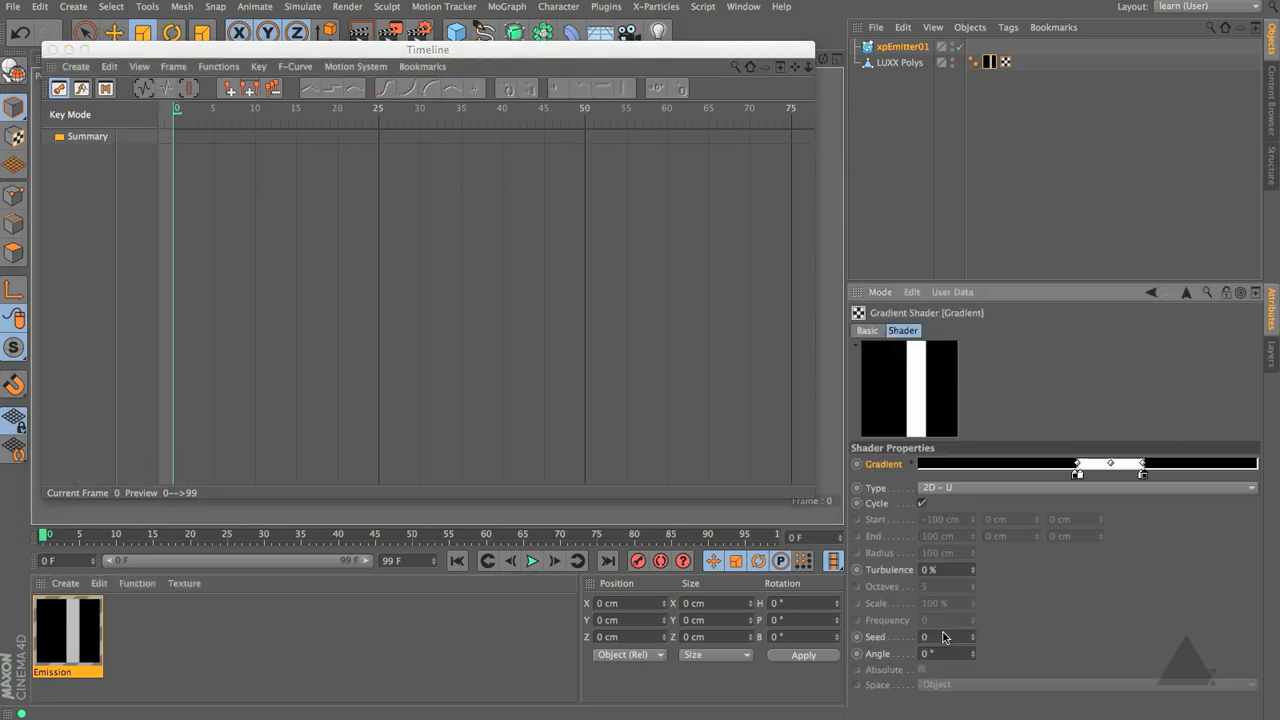
right_click(895, 465)
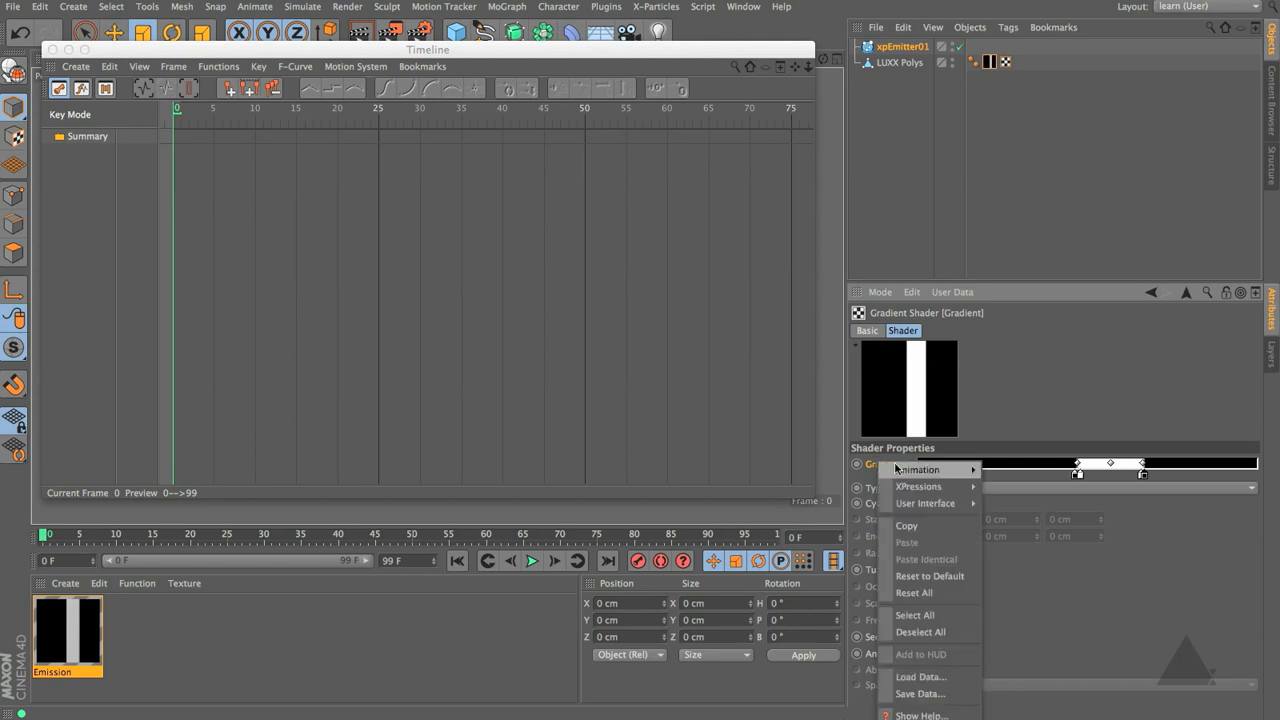
mouse_move(925, 503)
left_click(1022, 557)
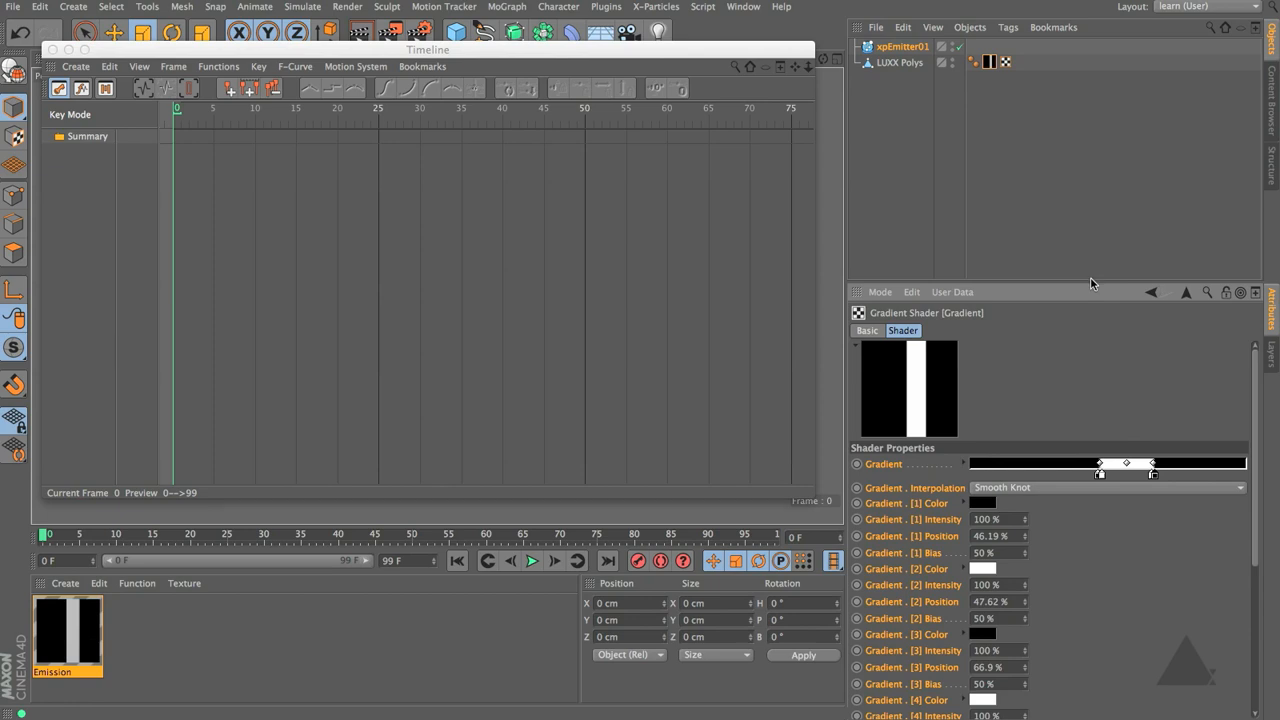
left_click_drag(1084, 281, 1073, 200)
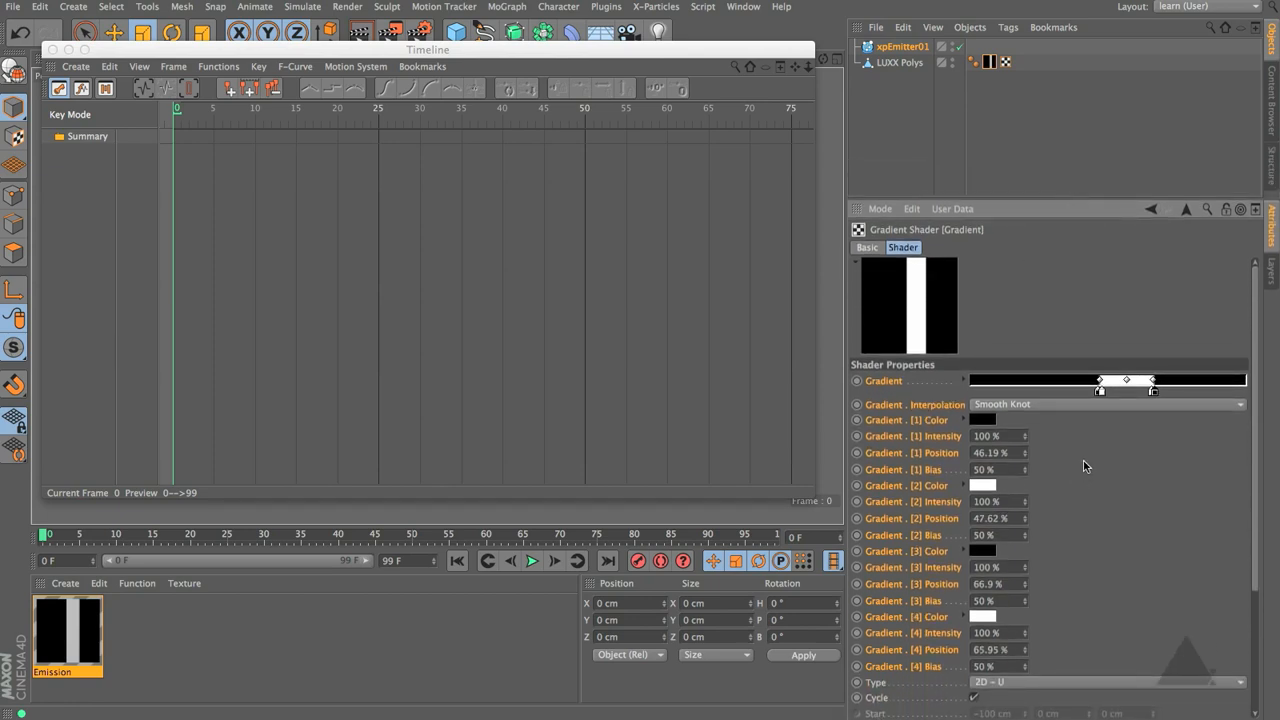
Select the Position parameters of all four gradient knots together
left_click(949, 520, "shift")
left_click(949, 584, "shift")
left_click(950, 650, "shift")
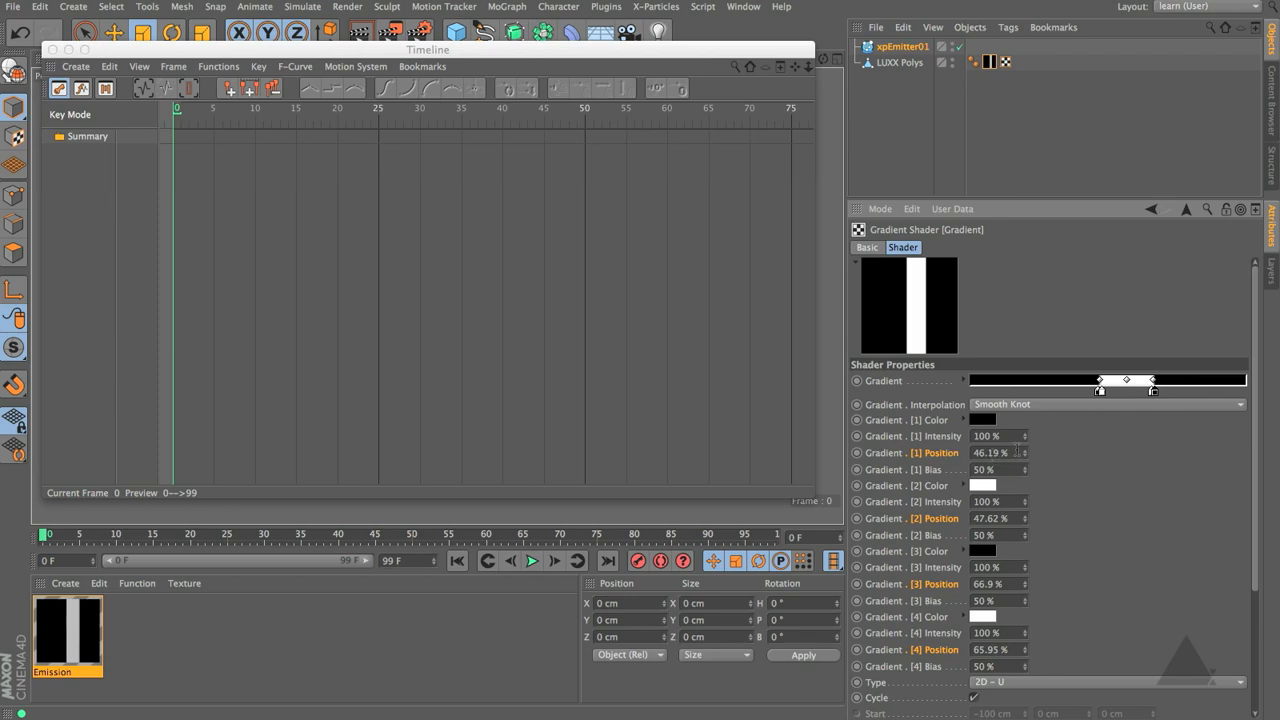
left_click(1017, 452)
Make gradient knot 3 white and knot 4 black, then shift knot 3 to about 62.76% to restore the white band
left_click(963, 551)
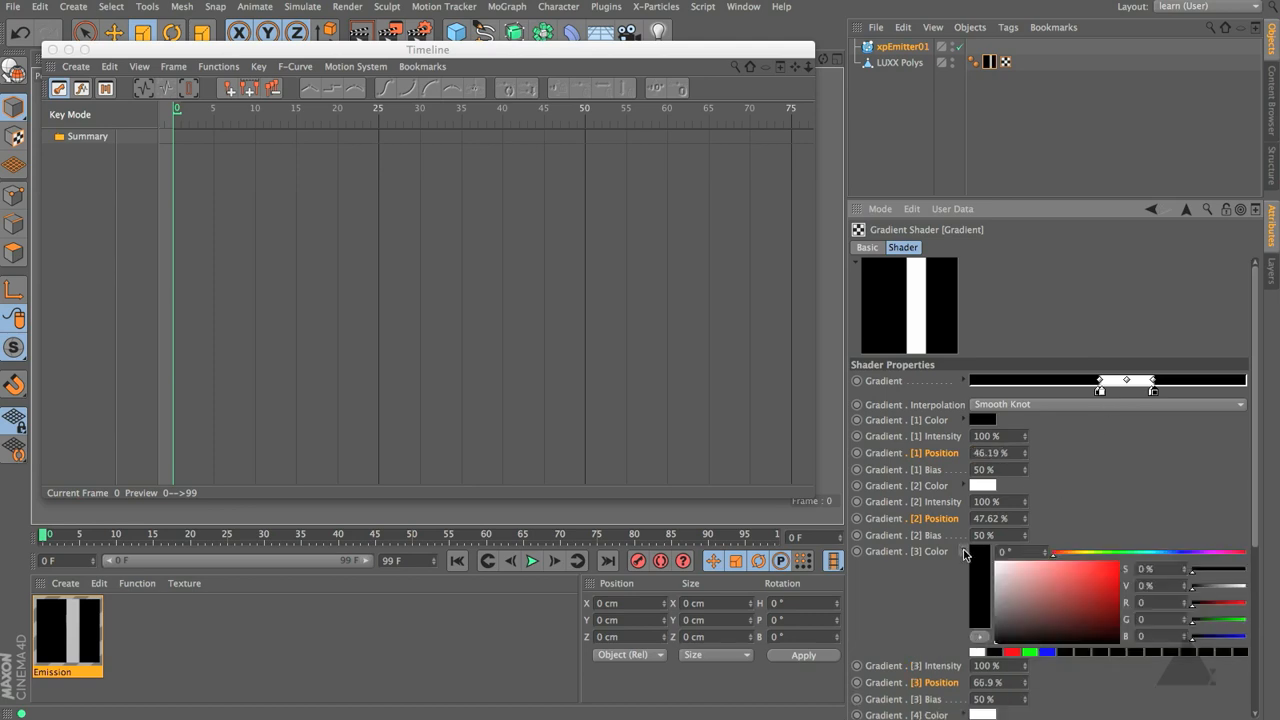
left_click(964, 551)
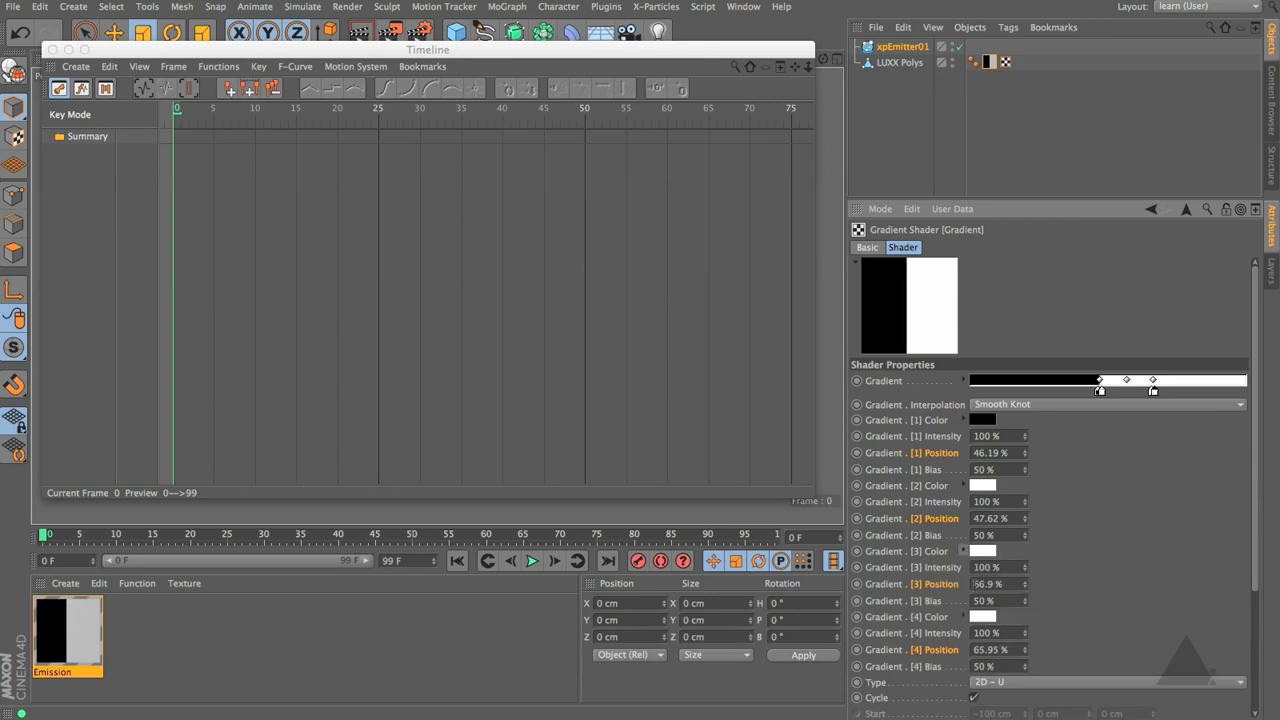
left_click(964, 616)
left_click_drag(1013, 645, 990, 712)
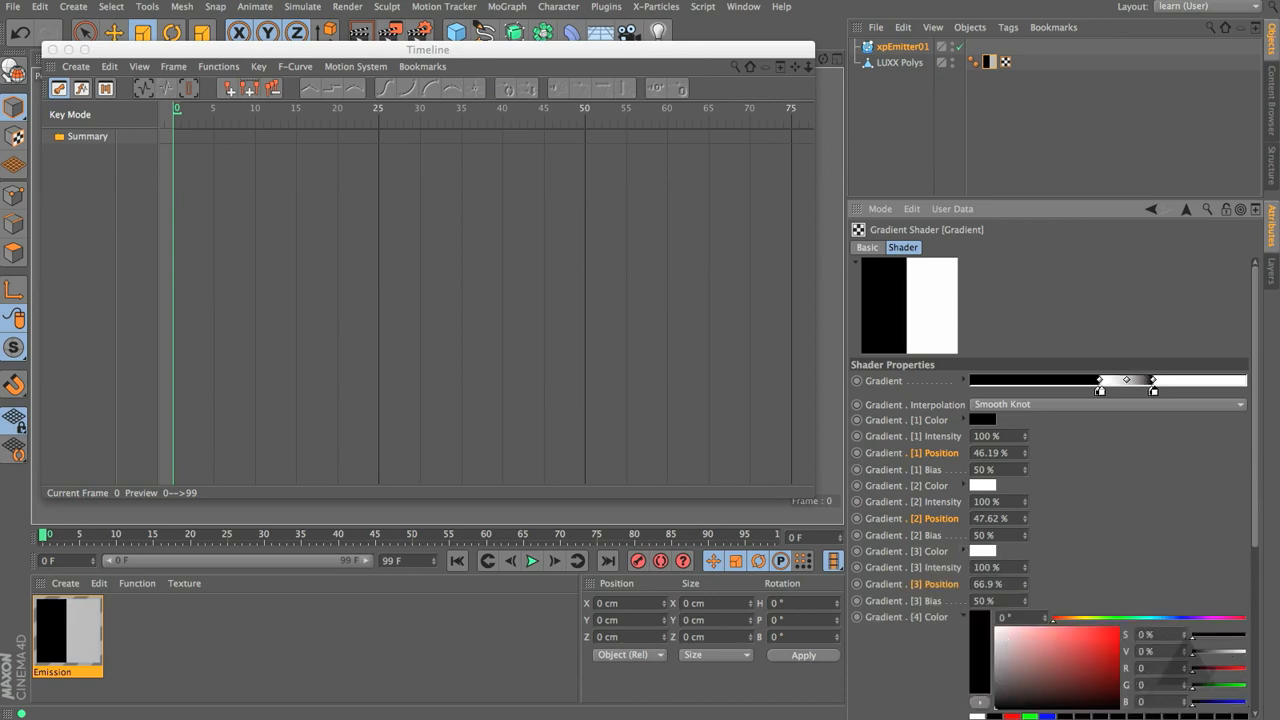
left_click(964, 551)
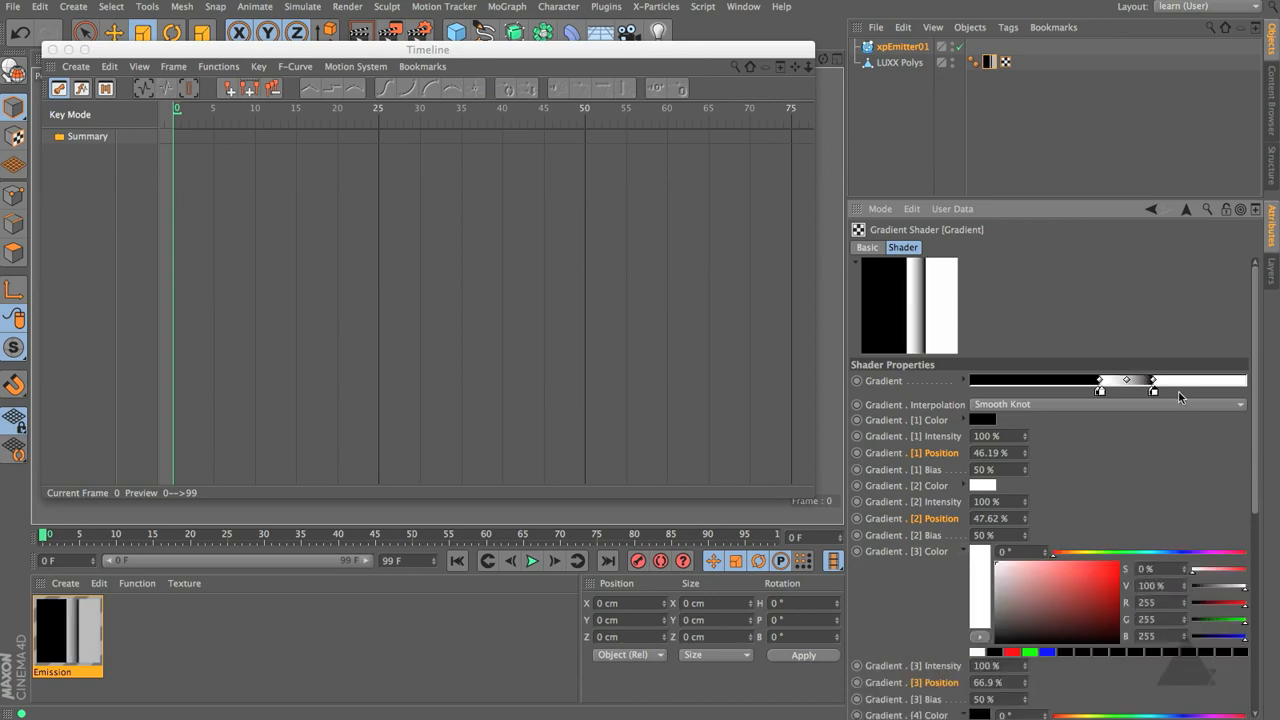
left_click_drag(1153, 391, 1146, 391)
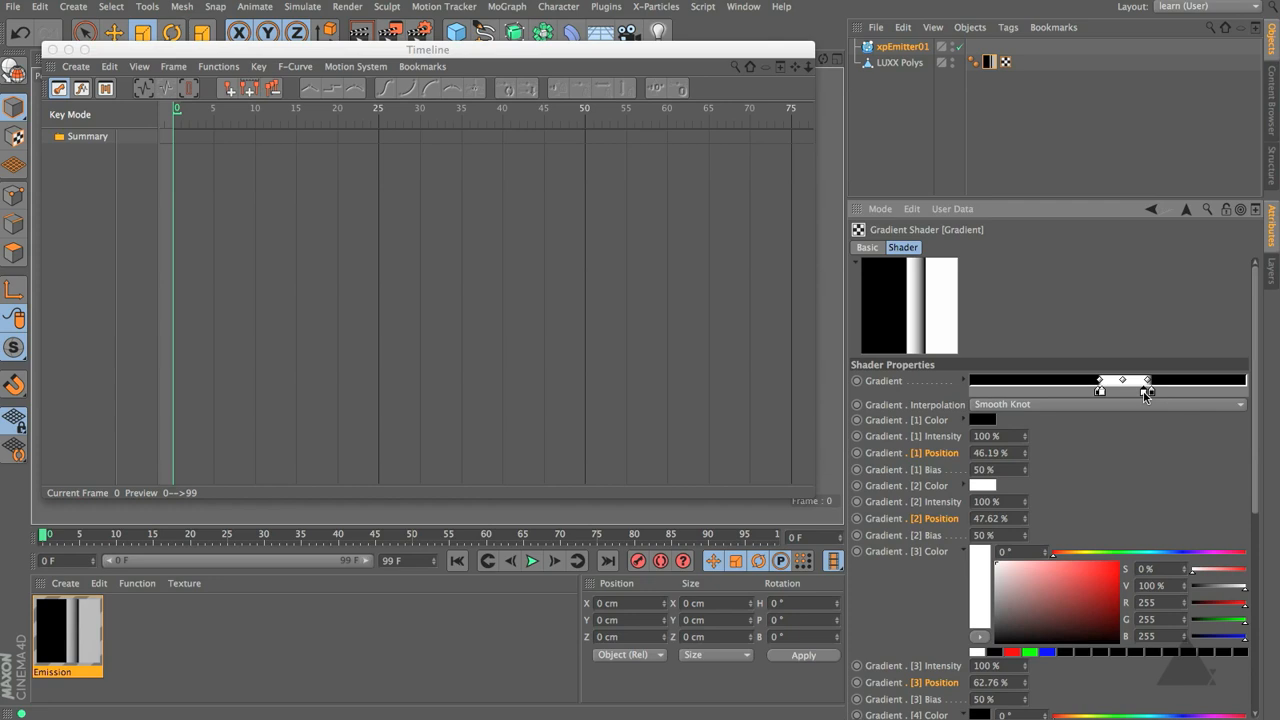
left_click(964, 551)
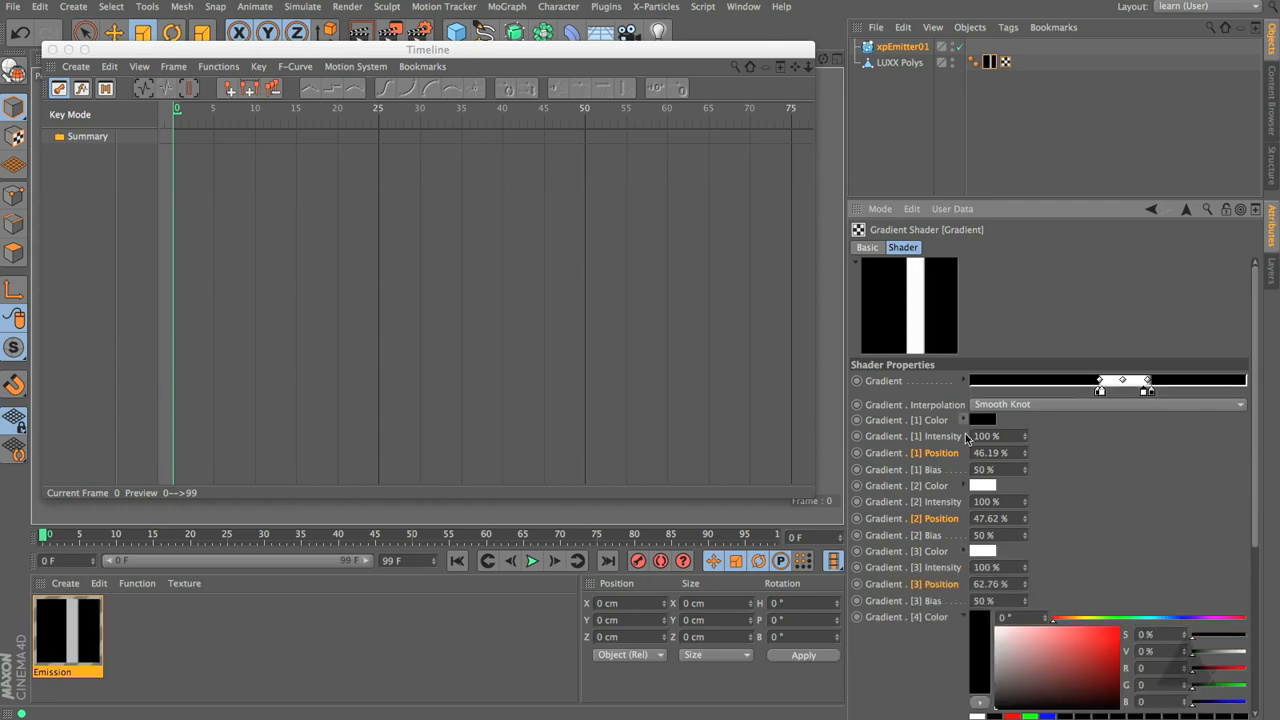
left_click(963, 617)
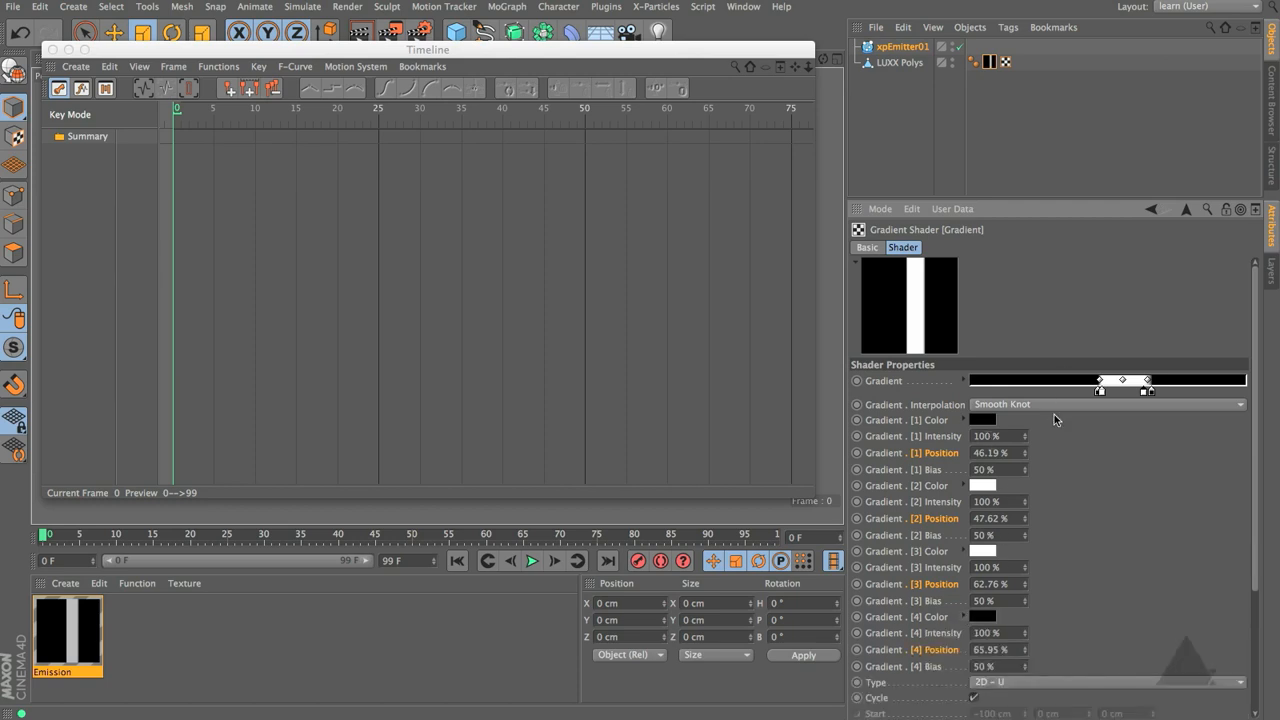
Move knot 1 to 0% and set knot 2's position to 0.001%
left_click_drag(1099, 391, 968, 393)
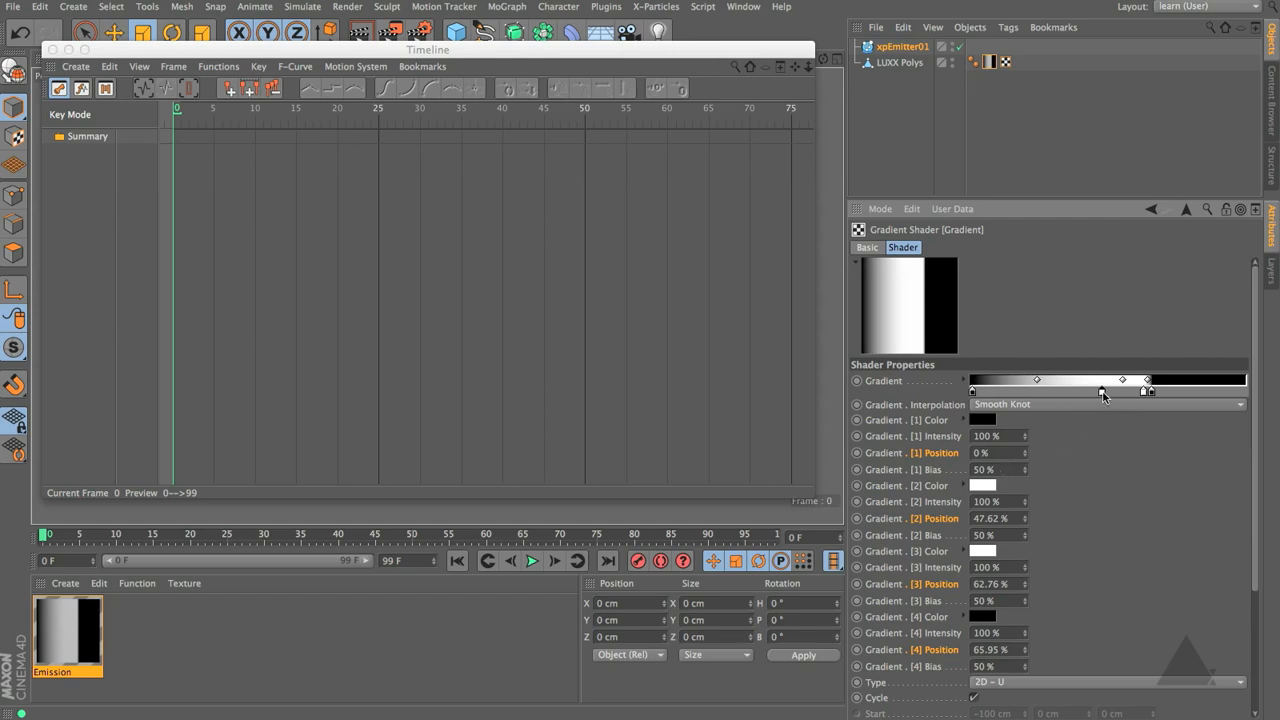
left_click_drag(1101, 391, 1065, 391)
left_click(1000, 518)
type("0")
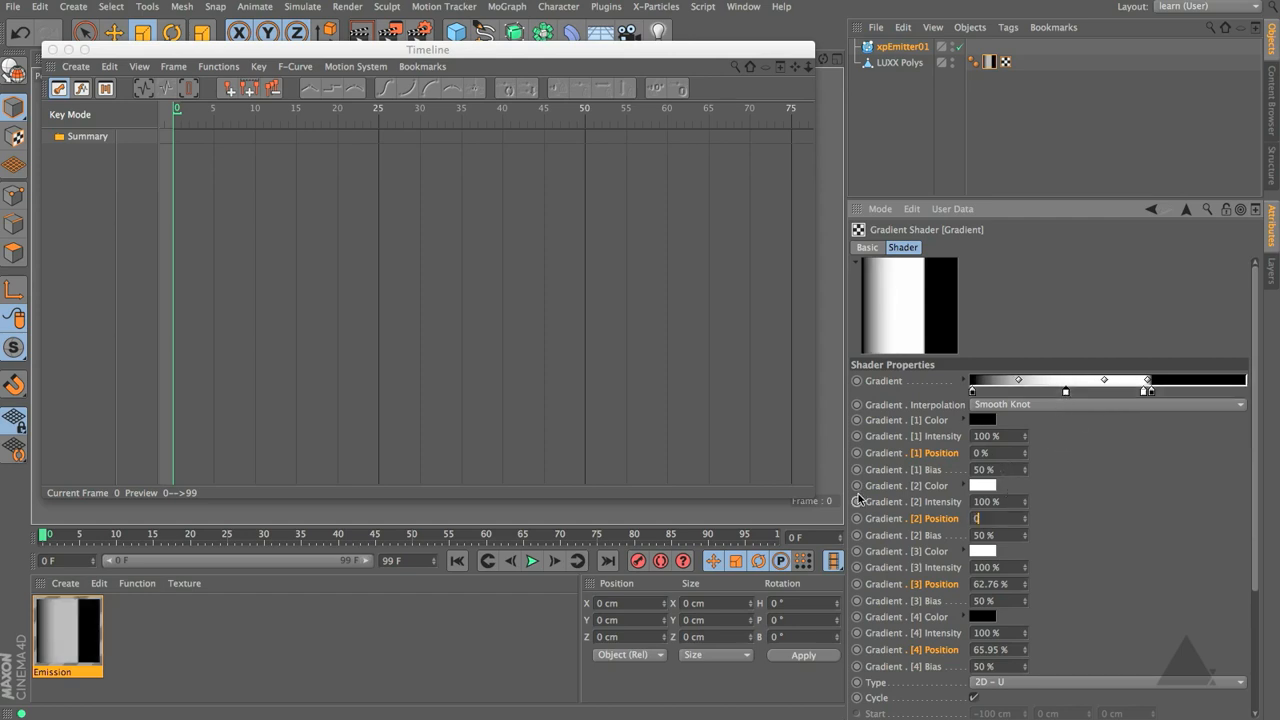
key("Return")
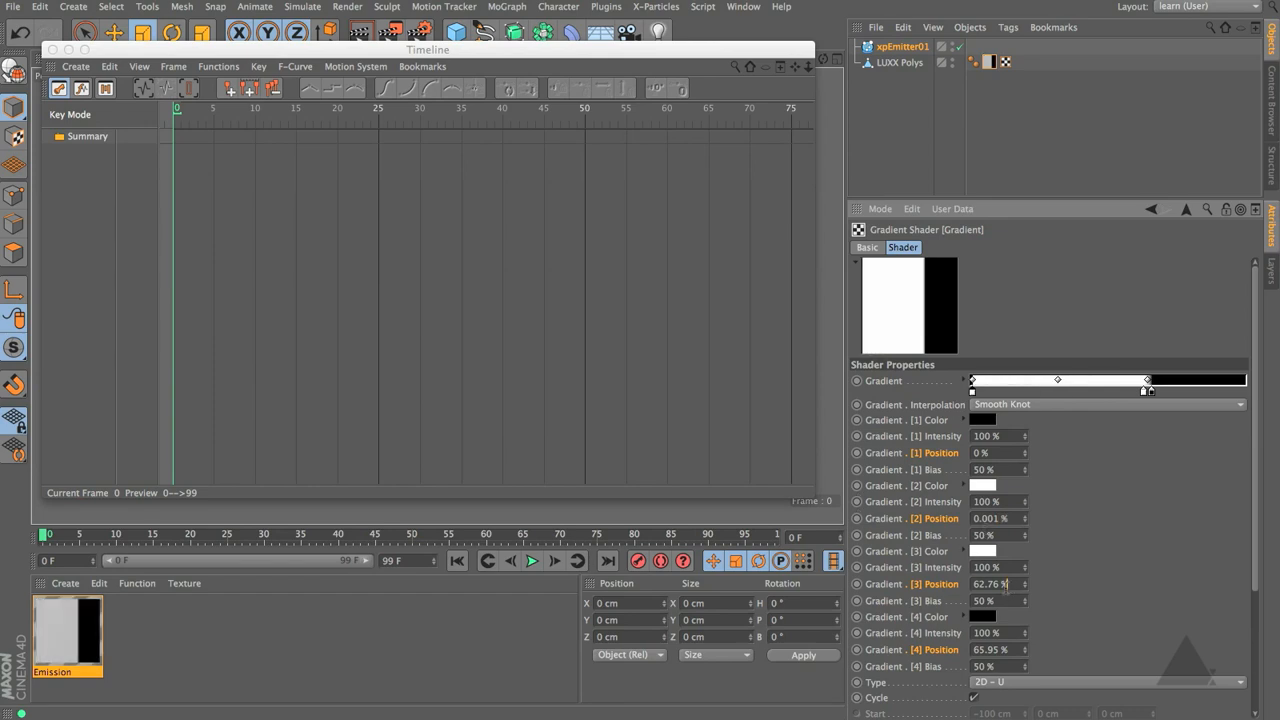
Set the position of knot 3 to 0.002% and knot 4 to 0.003%
left_click(1006, 585)
type("0.002")
key("Return")
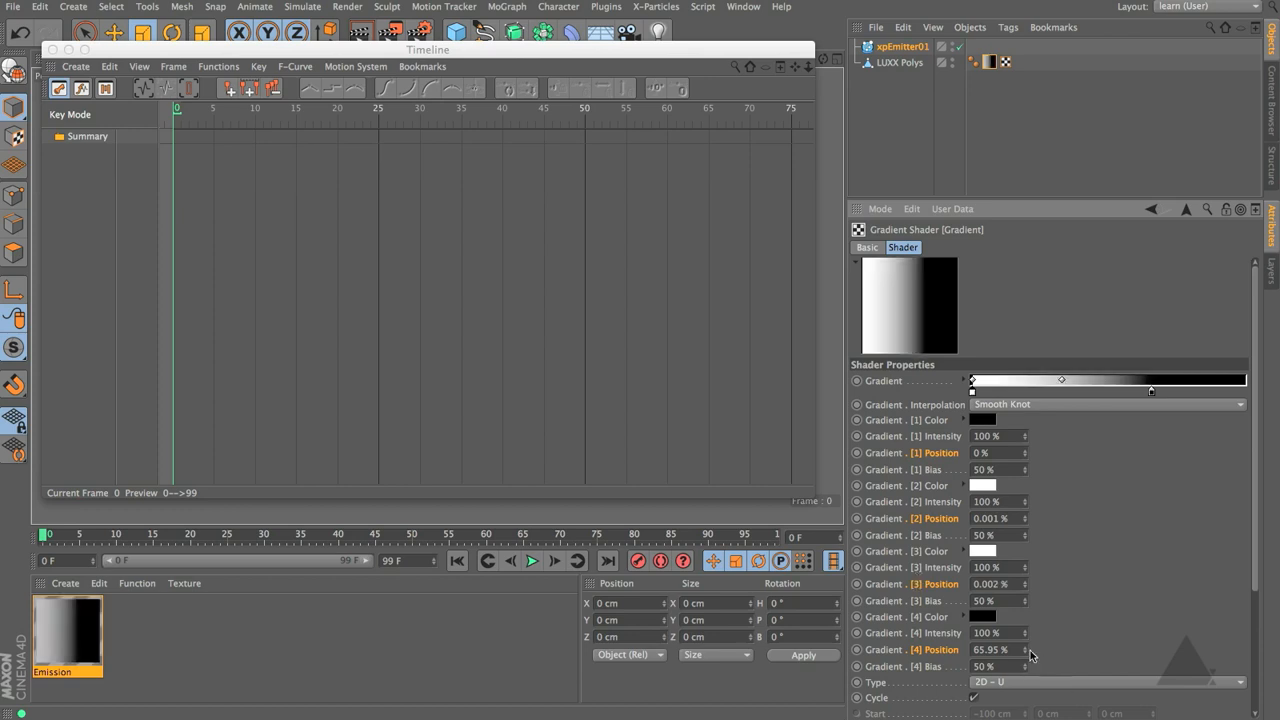
left_click(1012, 649)
type("0.003")
key("Return")
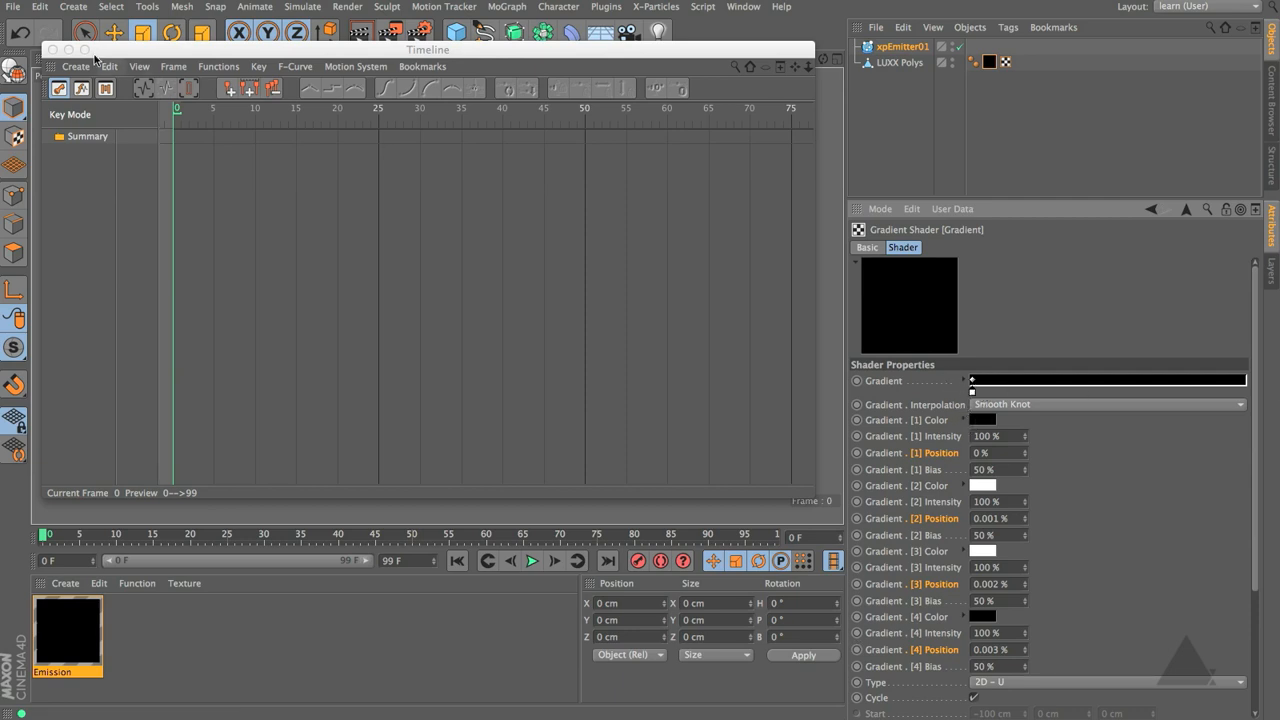
Close the Timeline window and play the animation to check whether the all-black gradient emits particles
left_click(53, 50)
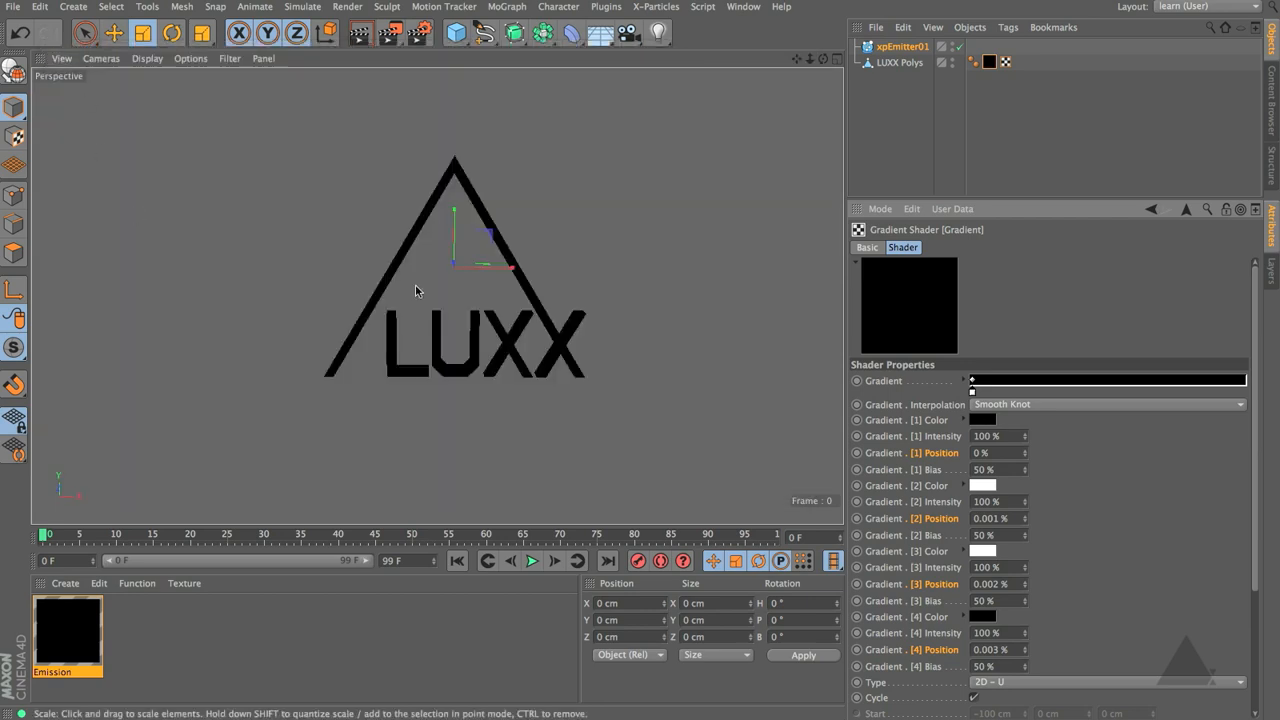
left_click(531, 561)
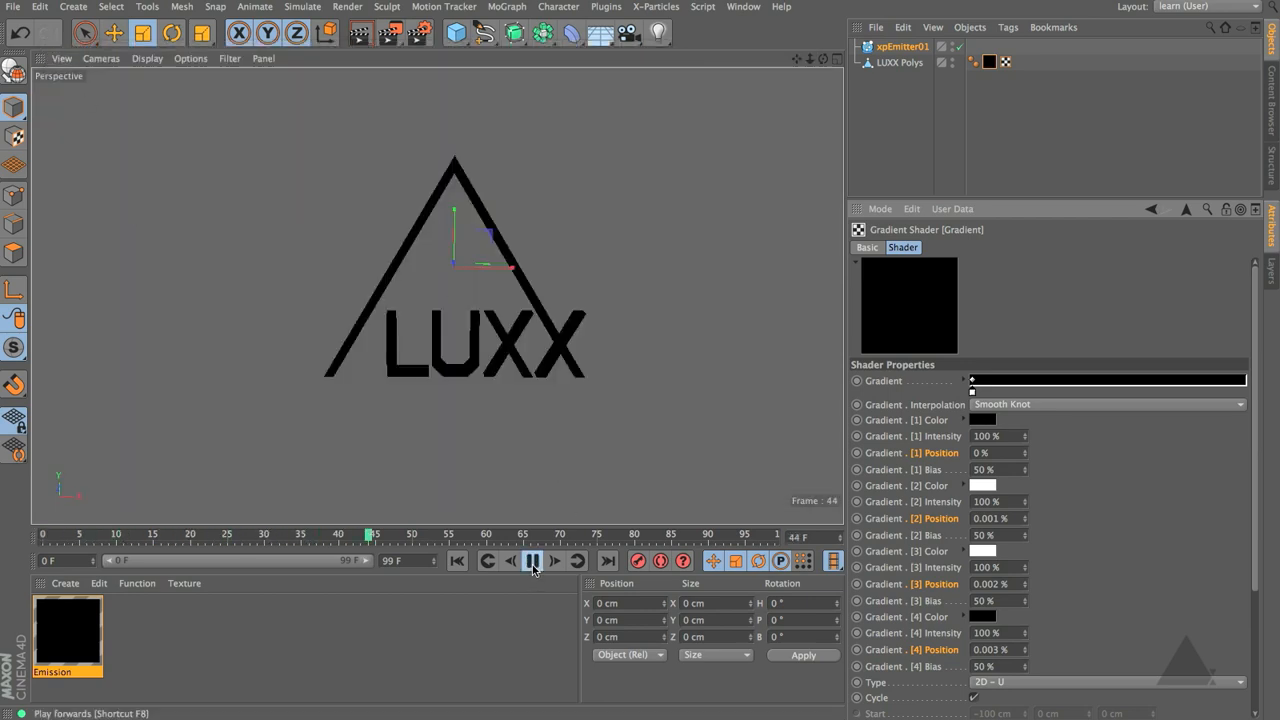
left_click(531, 561)
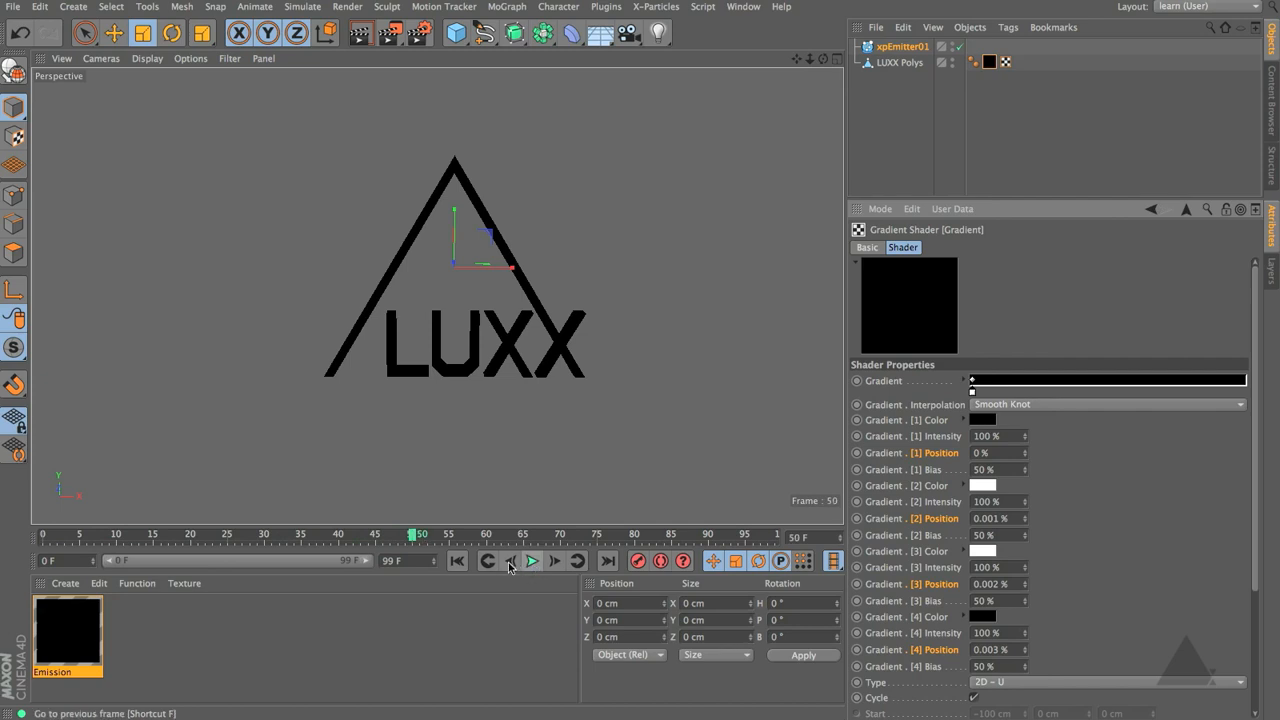
Return to frame 0 and keyframe the Position parameters of knots 3 and 4
left_click(456, 561)
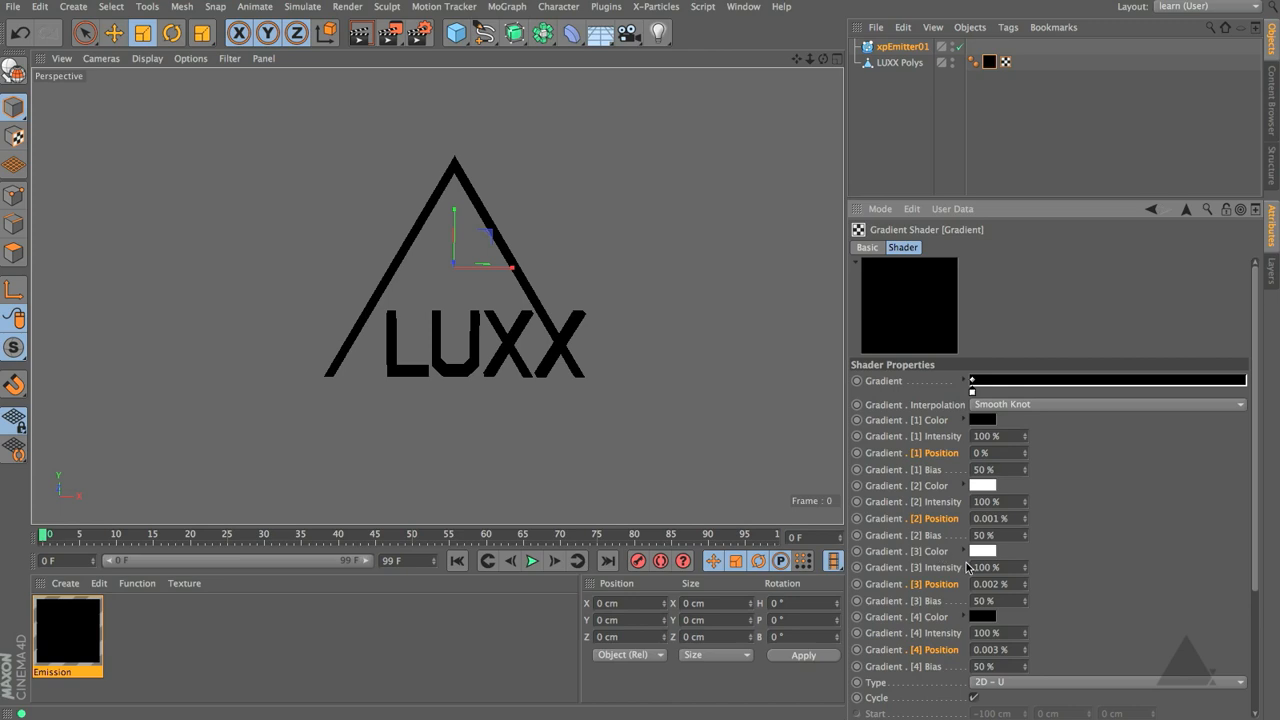
left_click(944, 581)
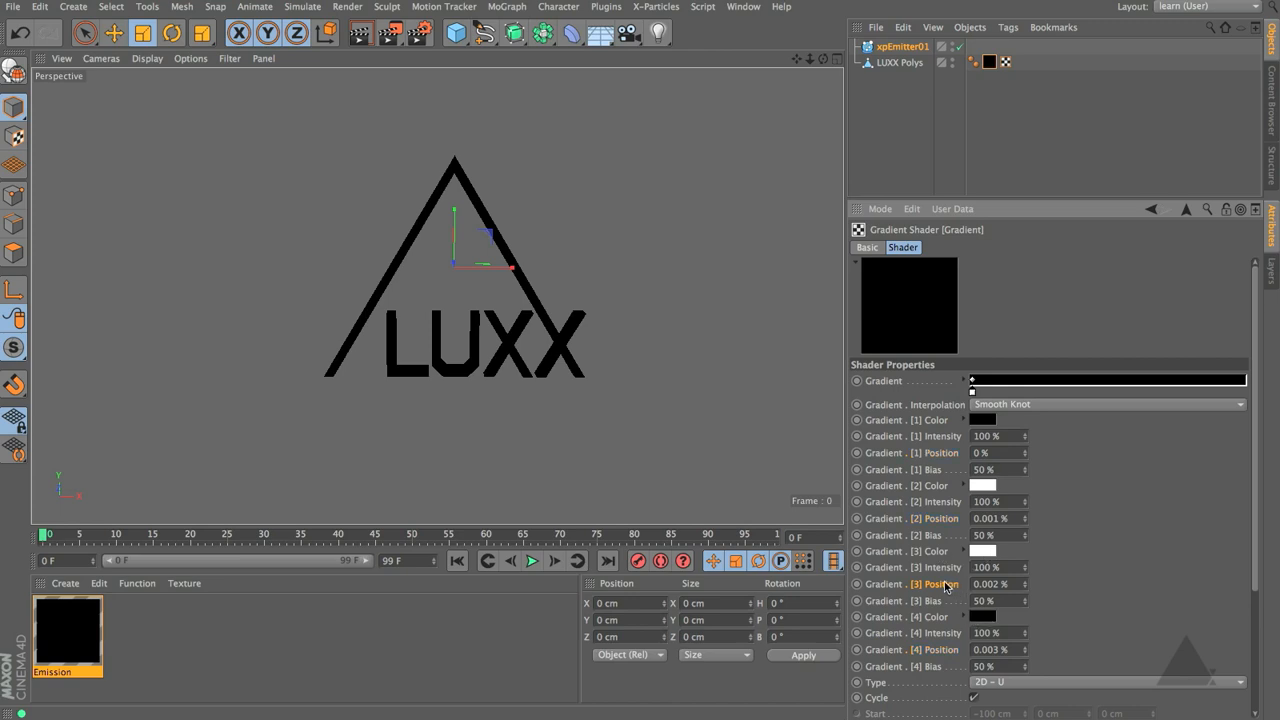
left_click(948, 650, "ctrl")
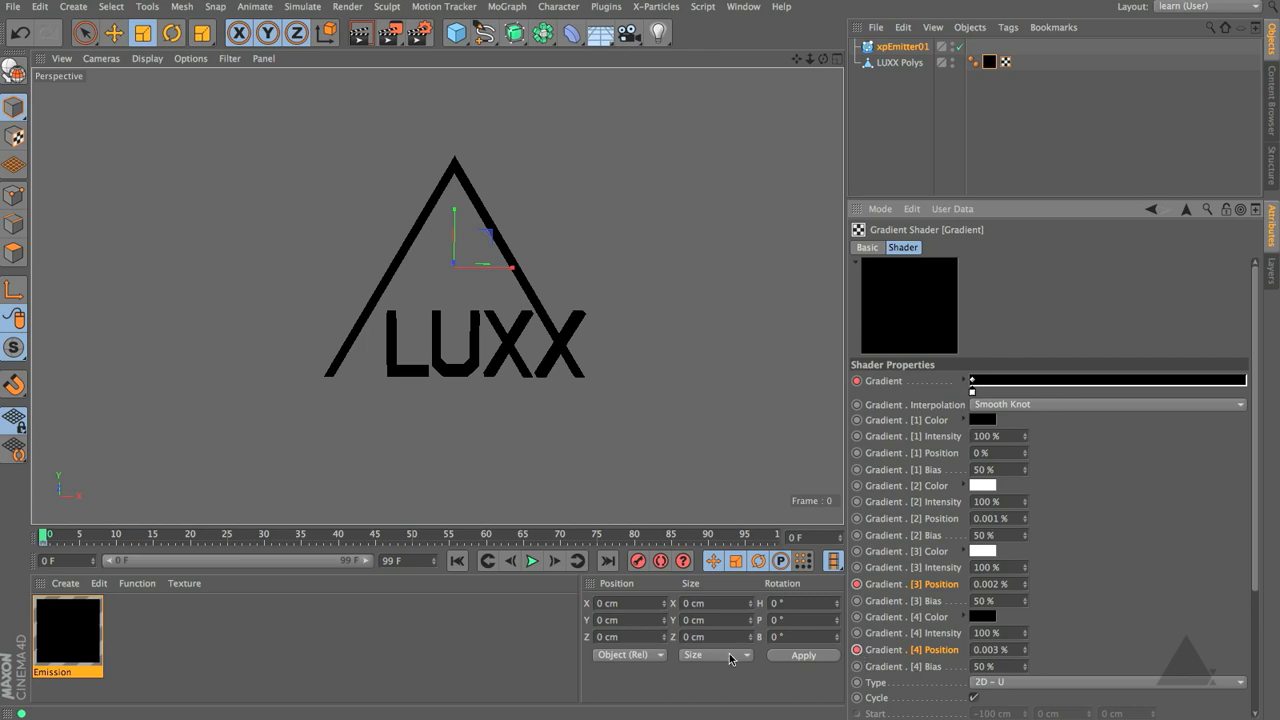
At frame 25, set knot 4's position to 100% and knot 3's to 99.99%, and keyframe both
left_click_drag(90, 540, 227, 540)
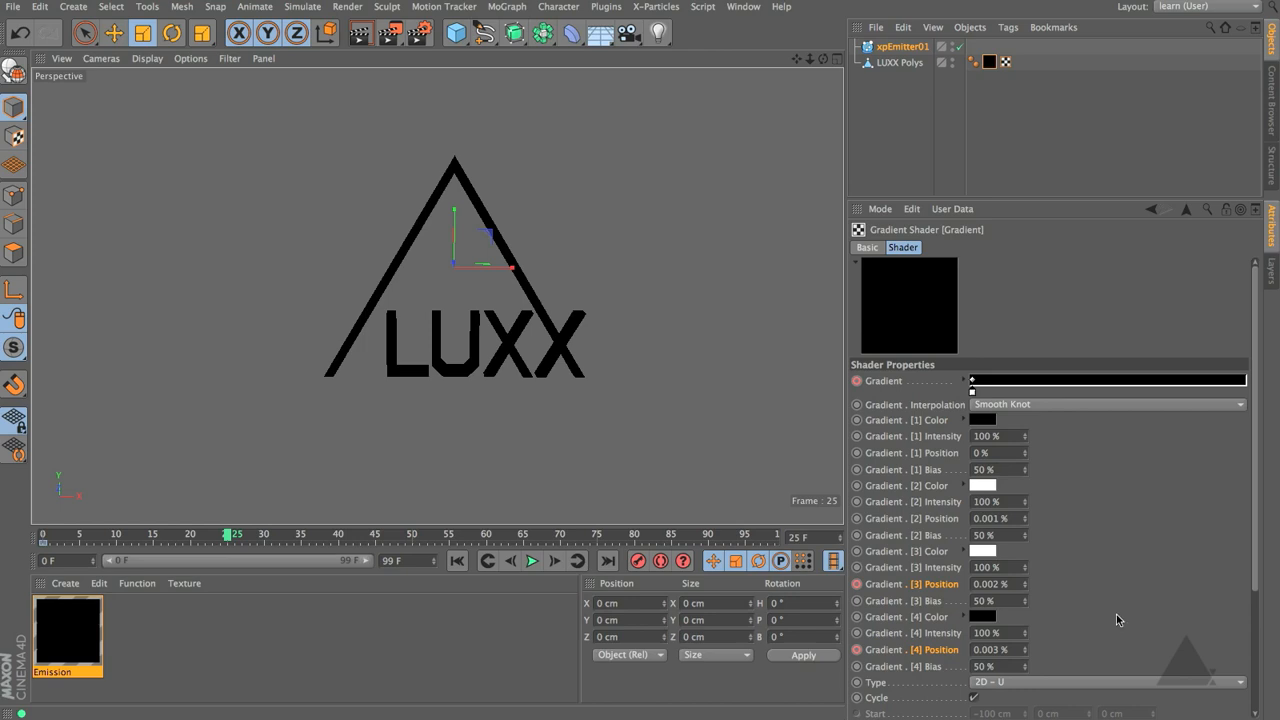
left_click(1012, 649)
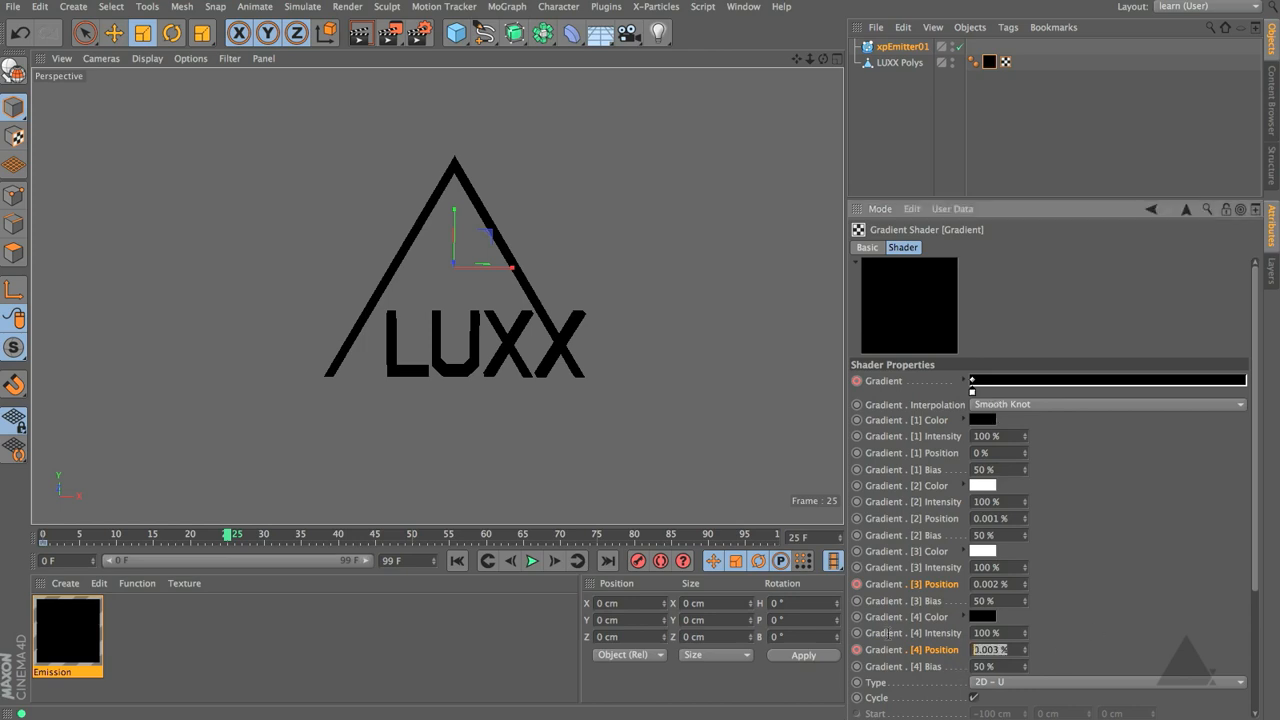
type("100")
key("Return")
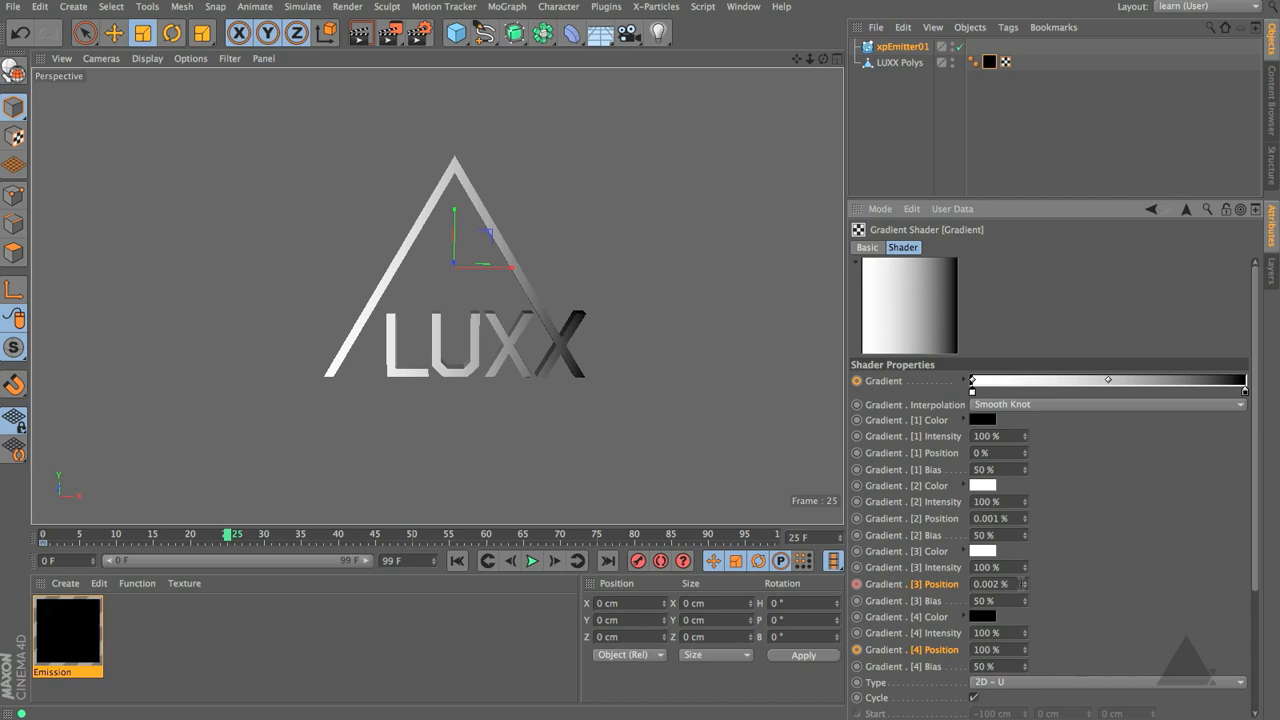
left_click(1020, 584)
type("5")
type("9.99")
key("Return")
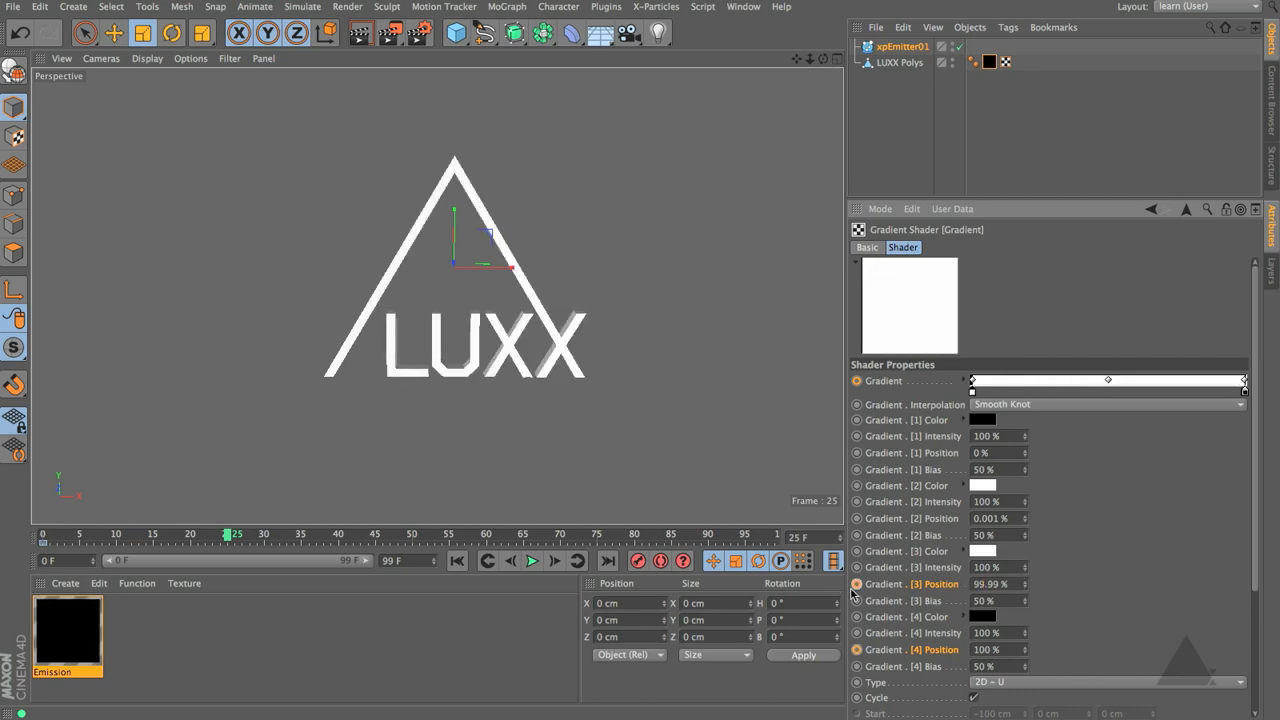
left_click(856, 584)
left_click(856, 650)
Rewind to frame 0 and play the animation to check the emission spreading across the logo
left_click(203, 537)
left_click_drag(203, 537, 46, 550)
left_click(532, 561)
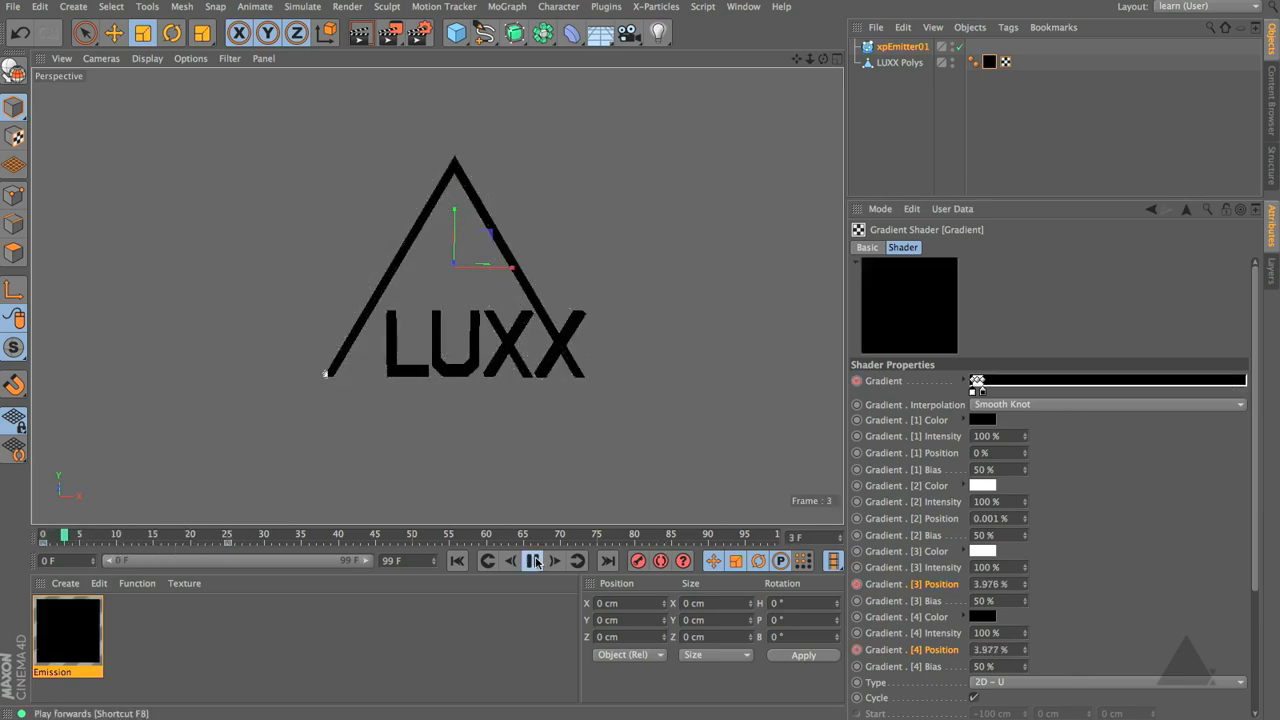
left_click(532, 561)
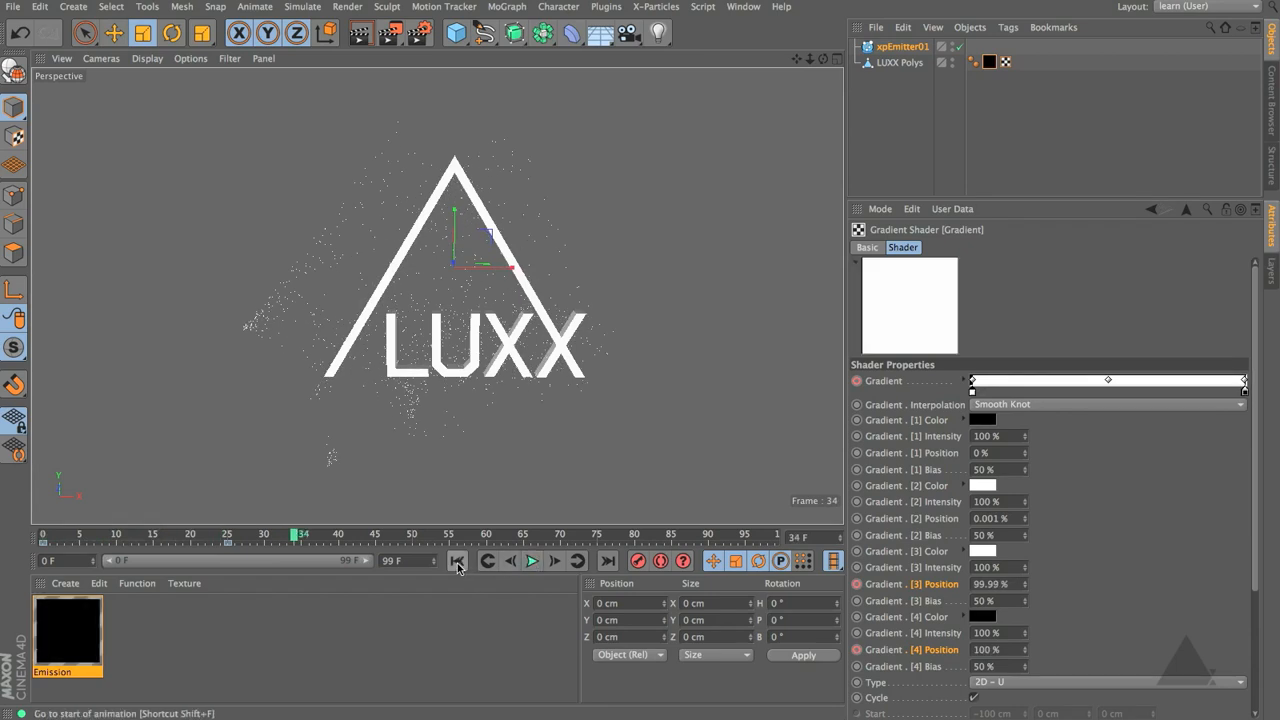
At frame 25, keyframe the Position parameters of knots 1 and 2 at their existing values
left_click(227, 534)
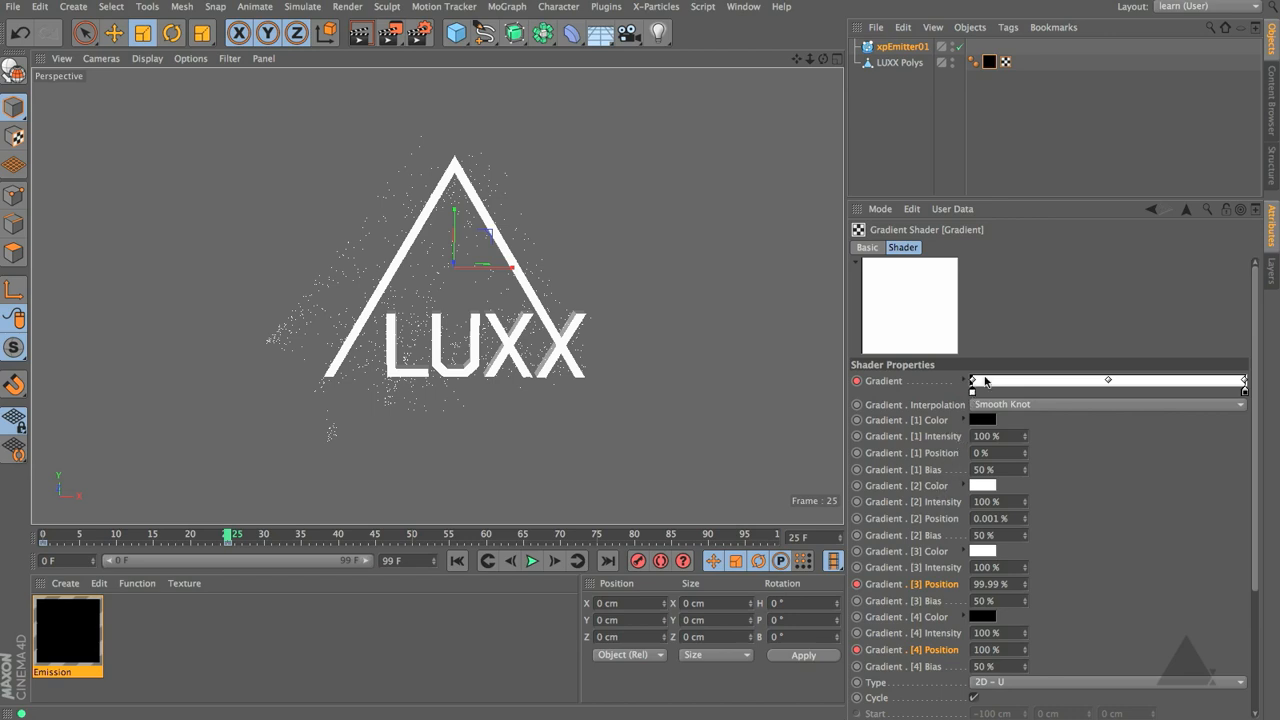
left_click(941, 488)
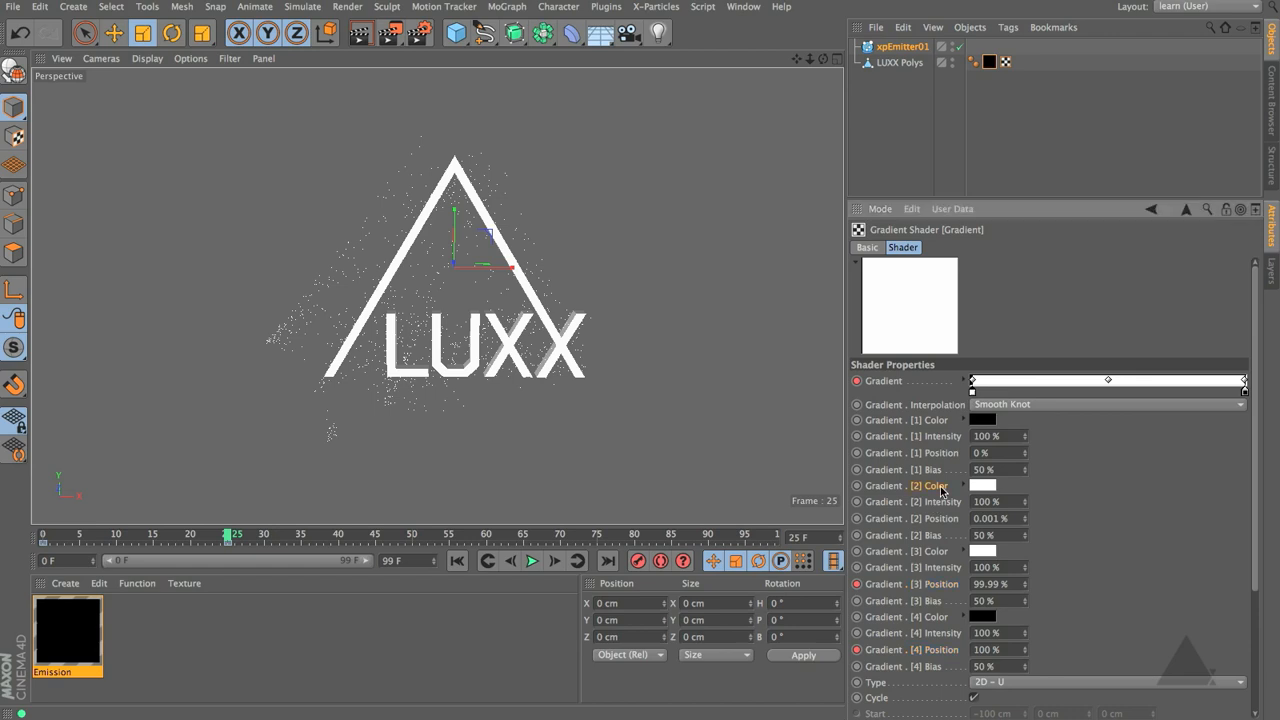
left_click(941, 520, "ctrl")
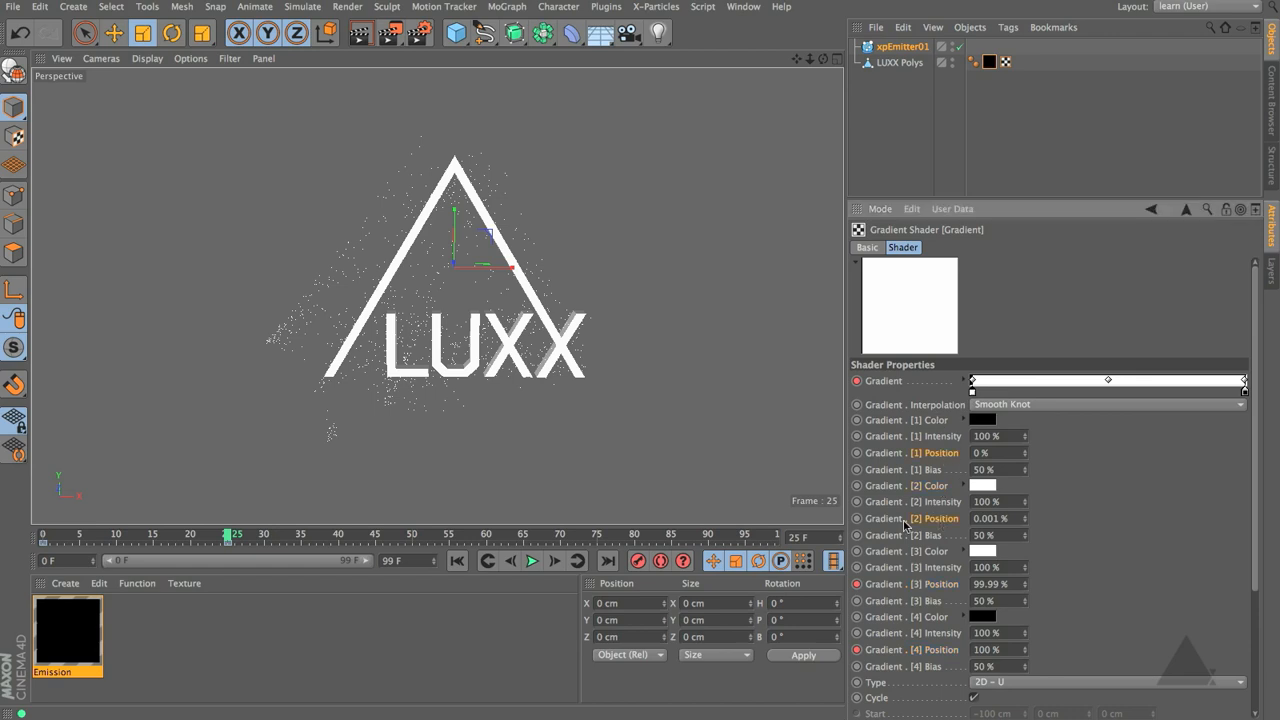
left_click(856, 519)
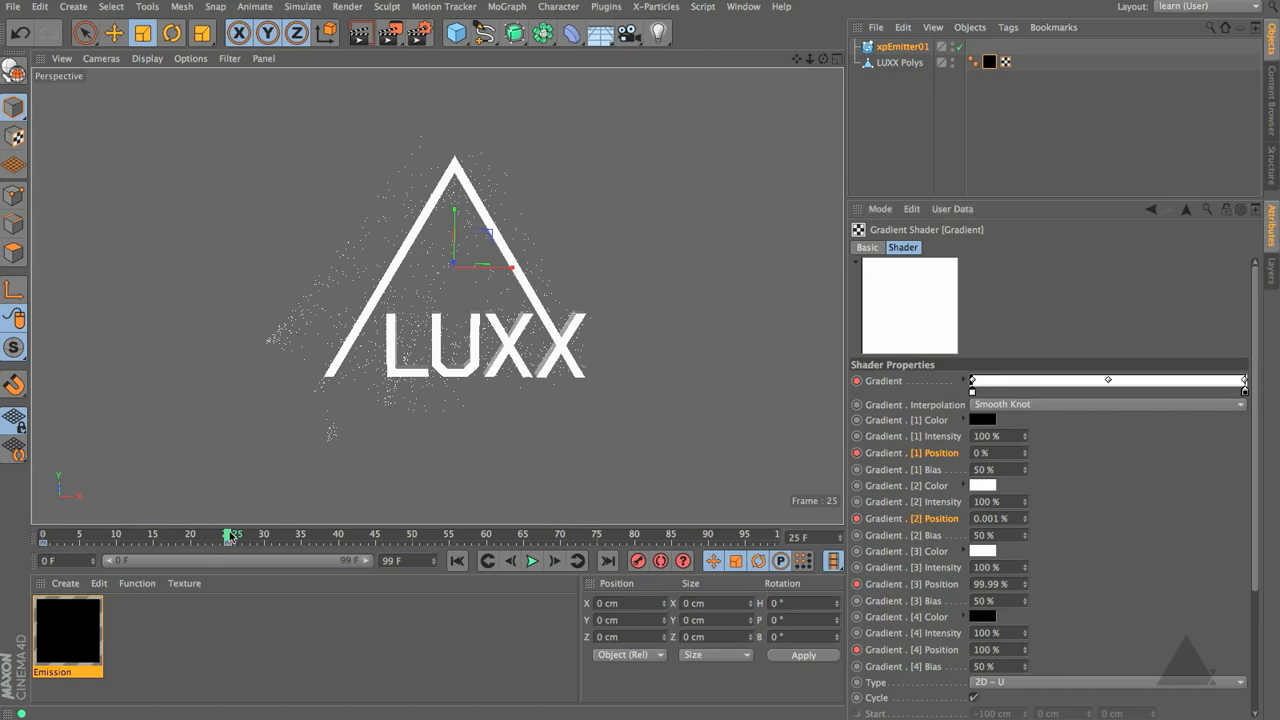
At frame 50, set knot 2's position to 99.98% and knot 1's to 99.97%, and keyframe both
left_click_drag(229, 537, 413, 562)
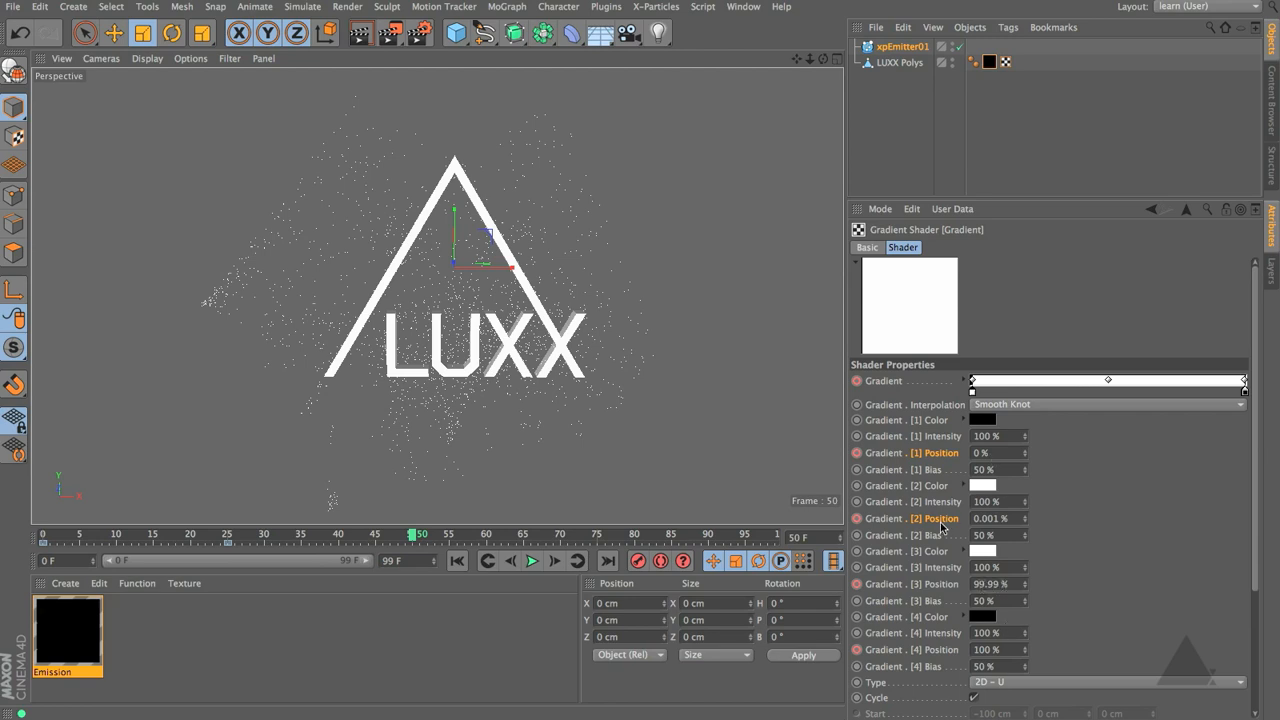
double_click(1013, 518)
type("5")
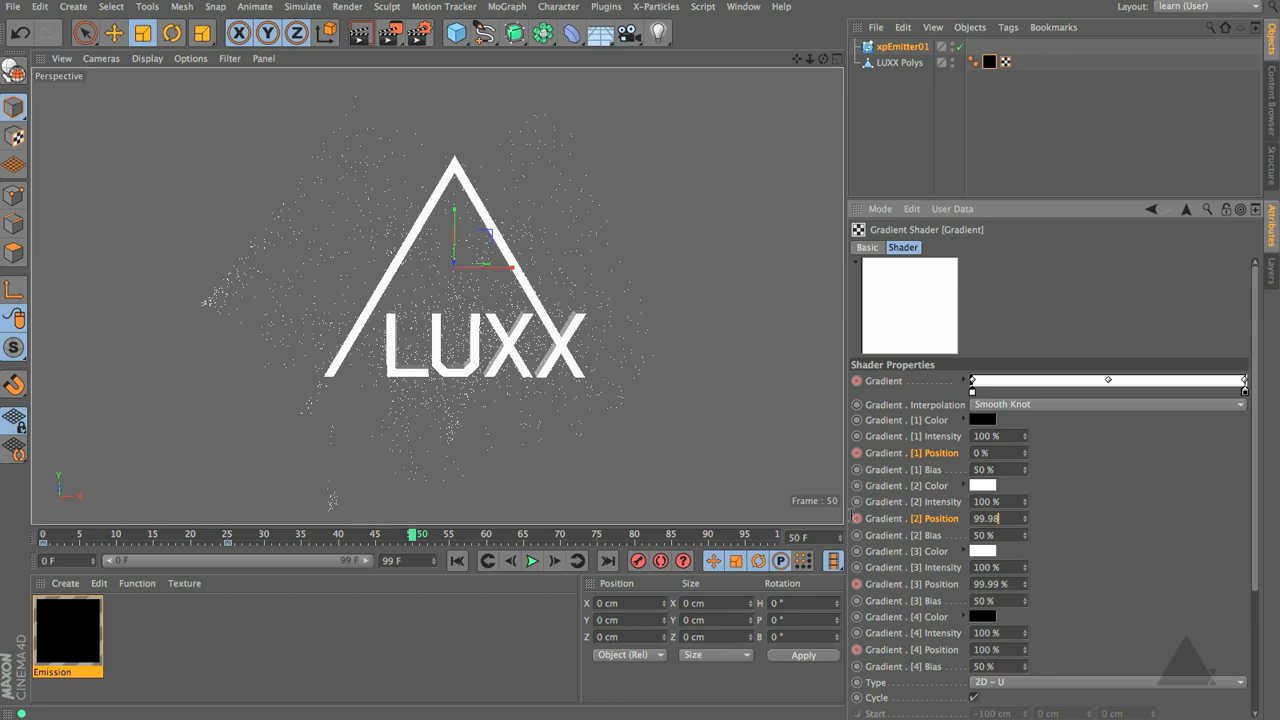
type("9.98")
key("Return")
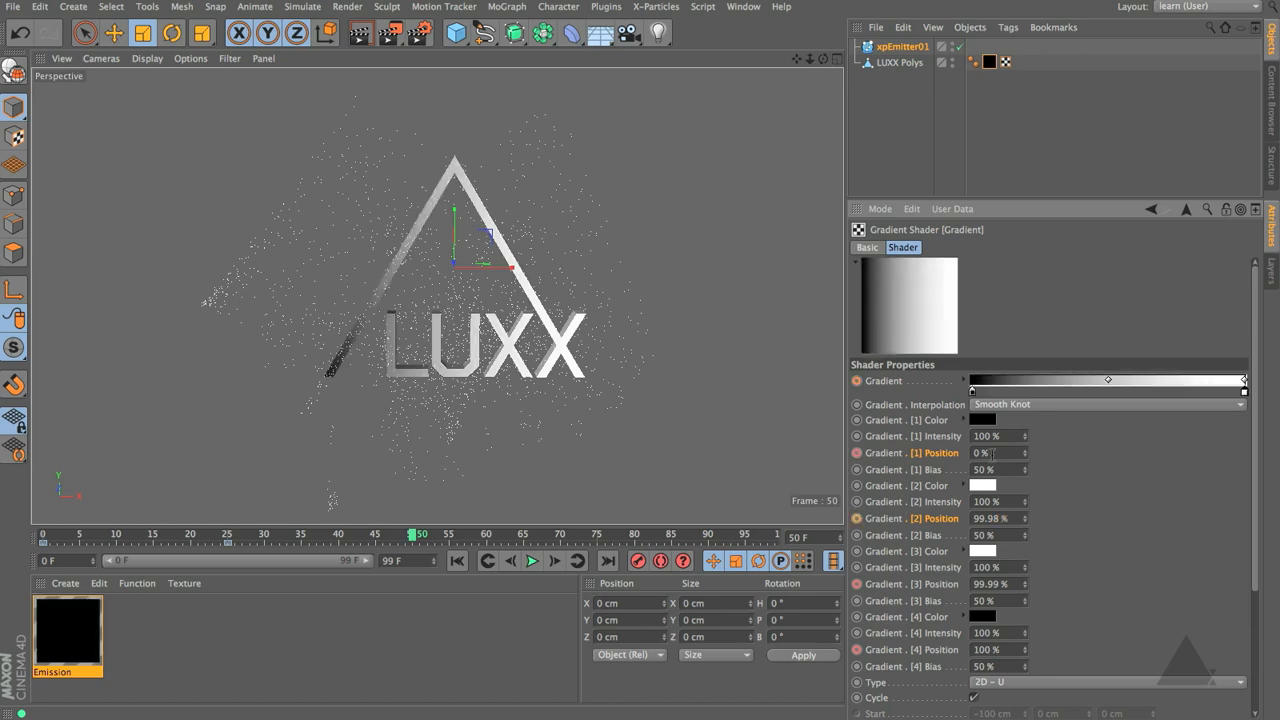
double_click(1003, 453)
type("99.97")
key("Return")
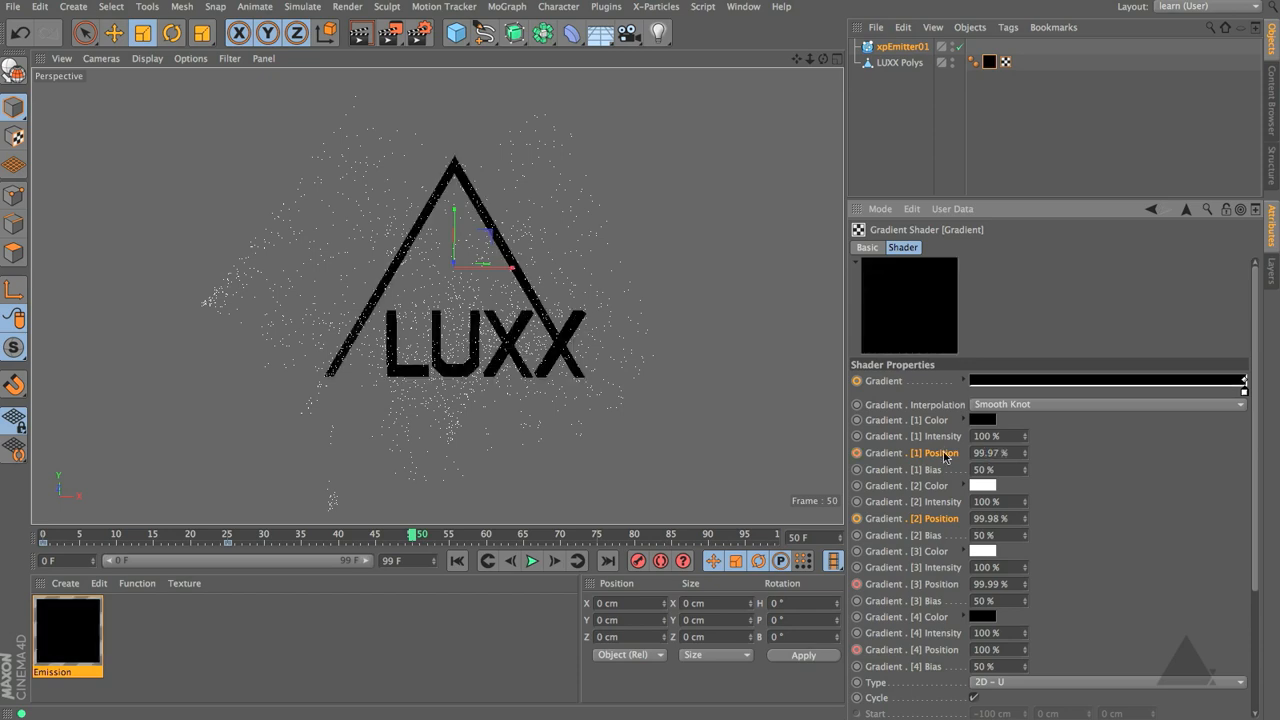
left_click(856, 453)
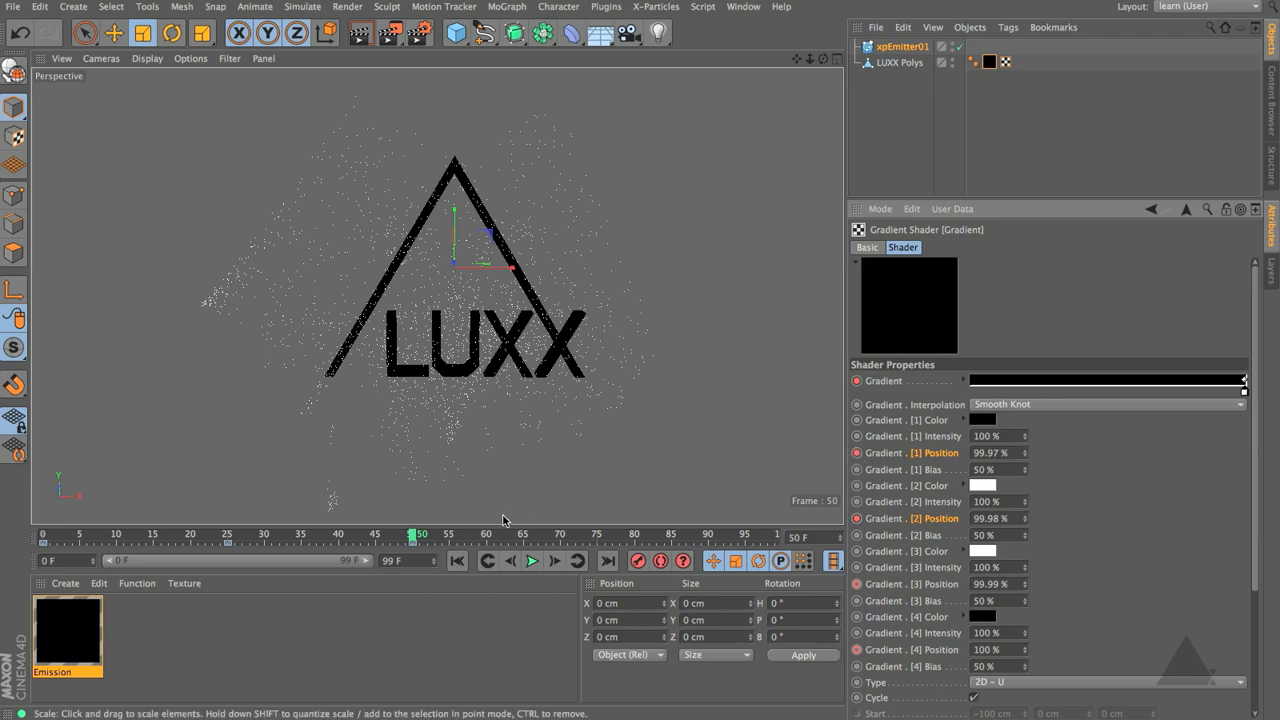
Play the animation from frame 0 to check the gradient wiping on and off across the logo
left_click_drag(46, 535, 48, 566)
left_click(537, 565)
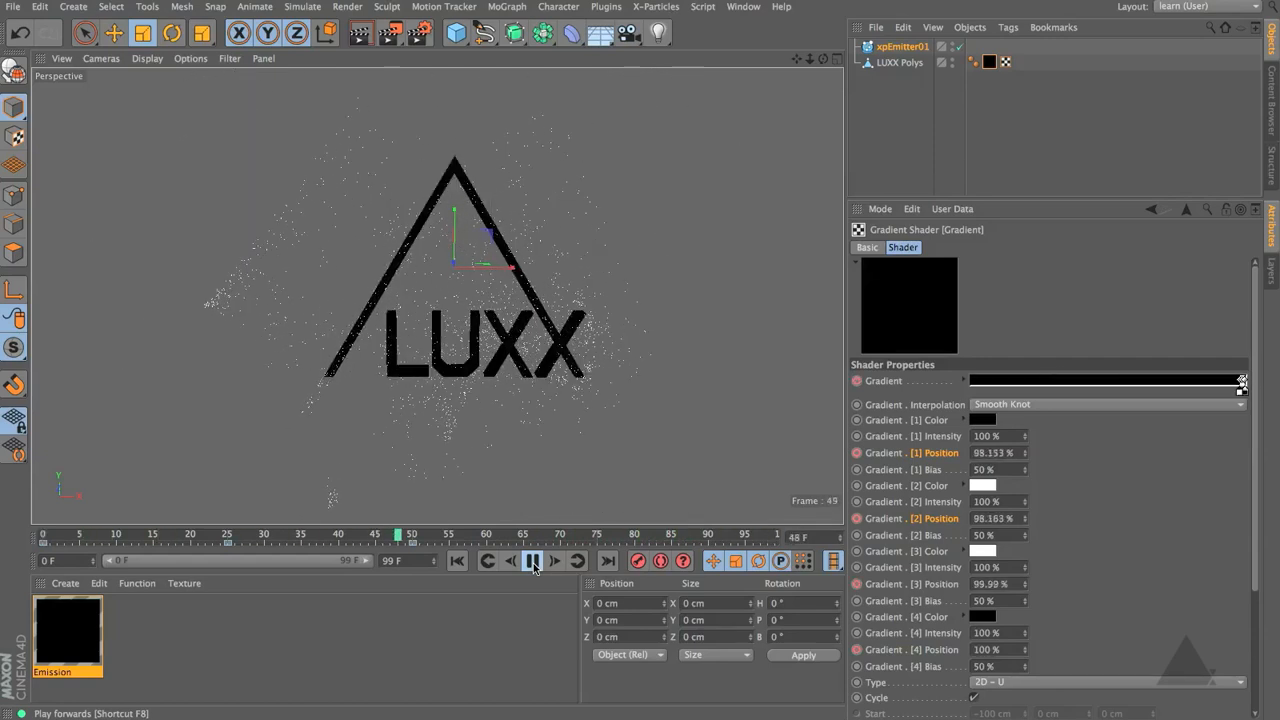
Stop playback, rewind to frame 0, and show LUXX Polys in polygon mode to inspect the orientation of its faces
left_click(533, 564)
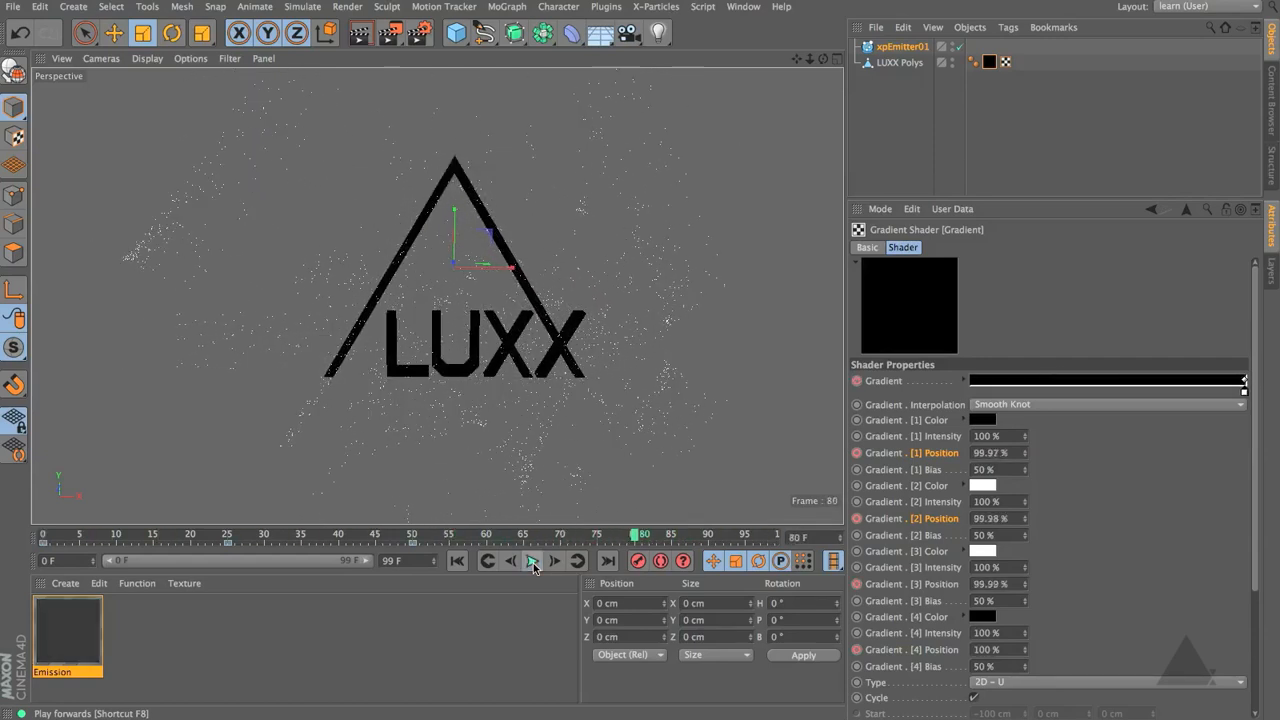
left_click(456, 561)
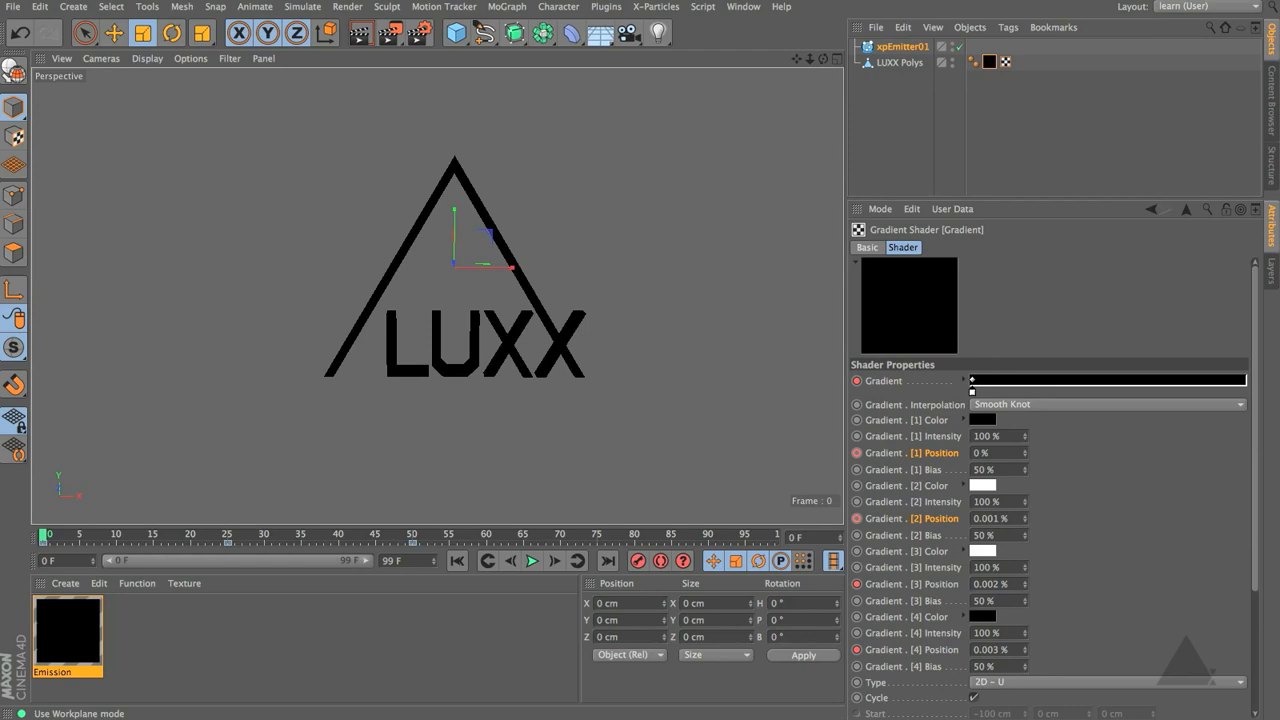
left_click(912, 63)
left_click(10, 254)
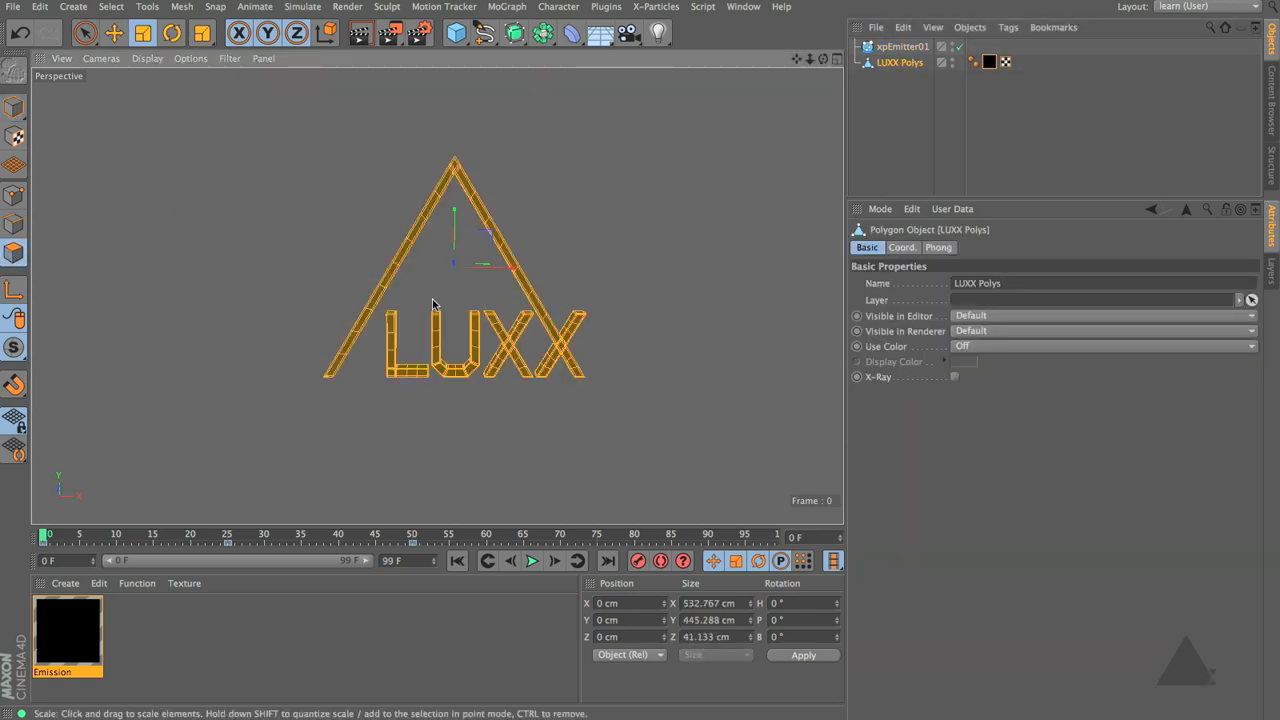
left_click_drag(433, 303, 372, 279, "alt")
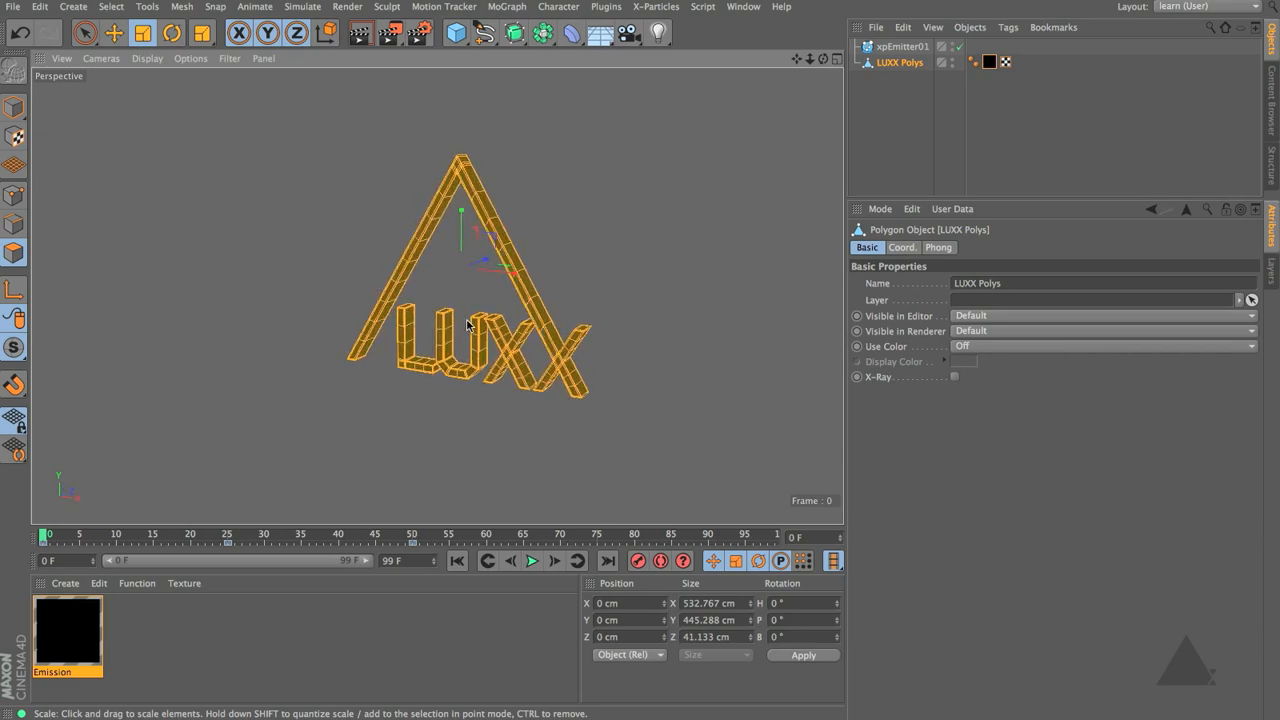
left_click_drag(468, 325, 552, 315, "alt")
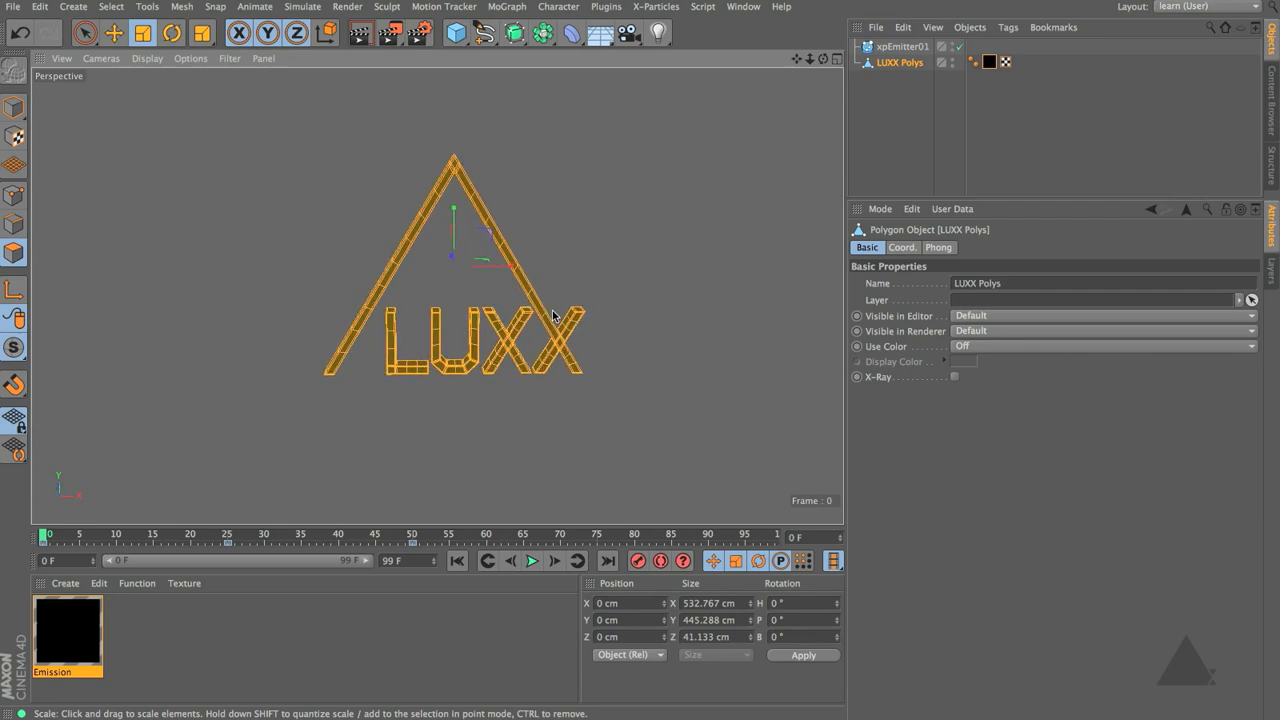
Play the animation briefly to check how particles leave the highlighted polygons, and rewind to frame 0
left_click(532, 561)
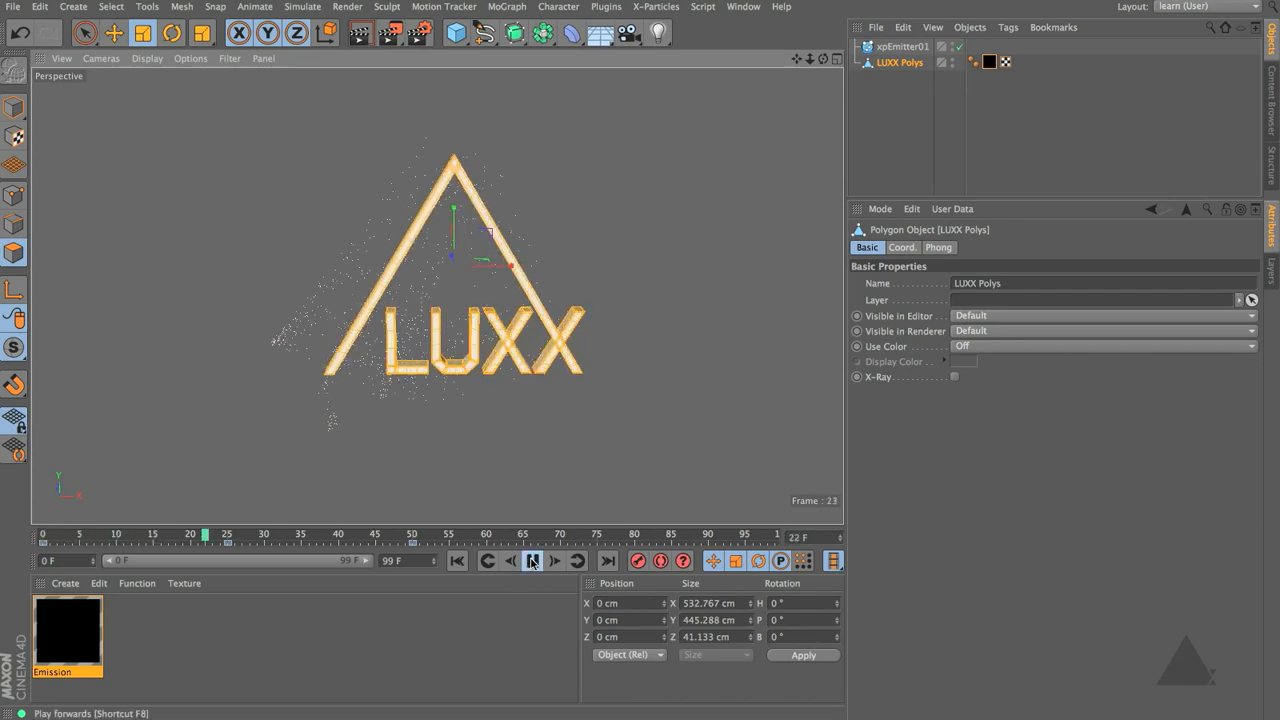
left_click(531, 562)
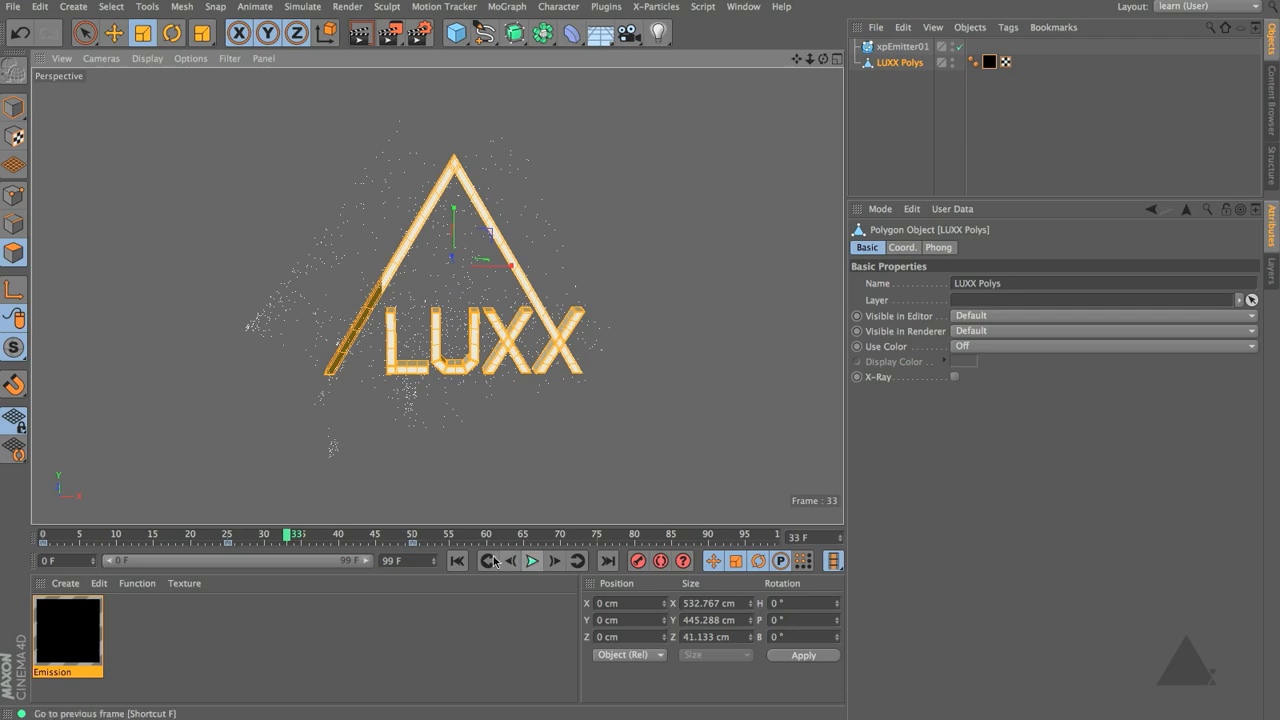
left_click(457, 561)
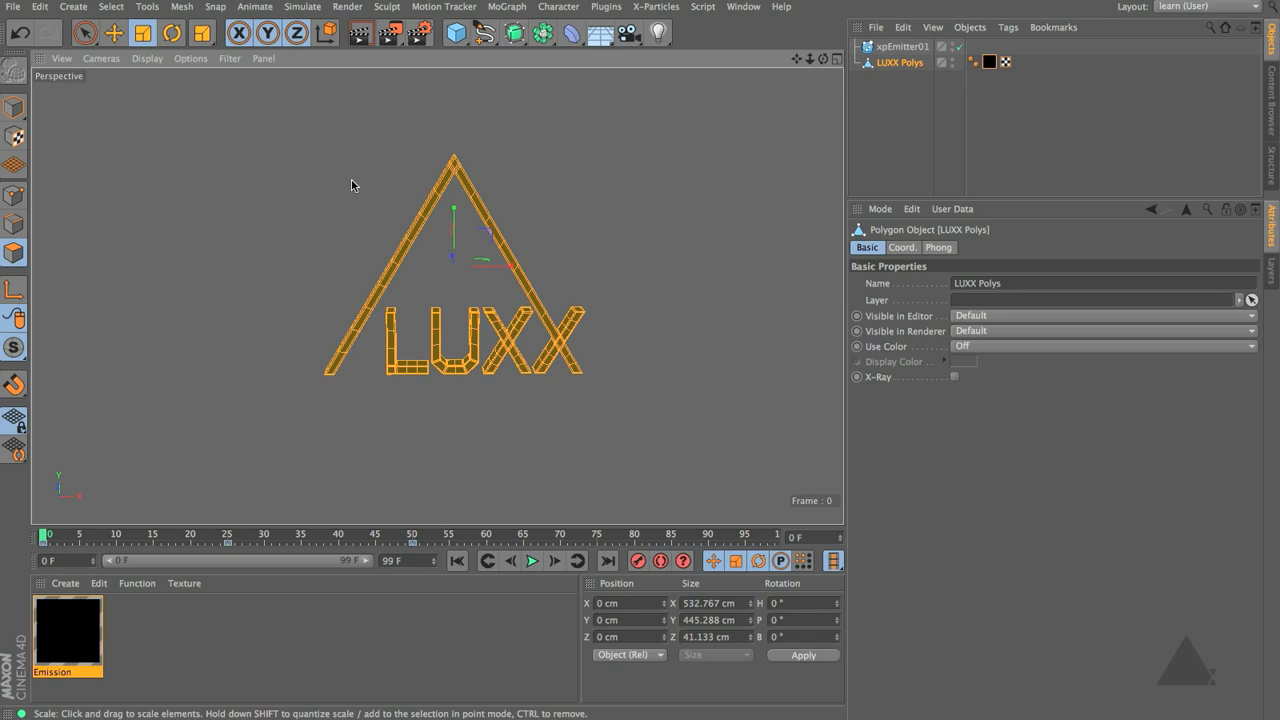
Reverse the normals of the LUXX Polys polygons
left_click(908, 48)
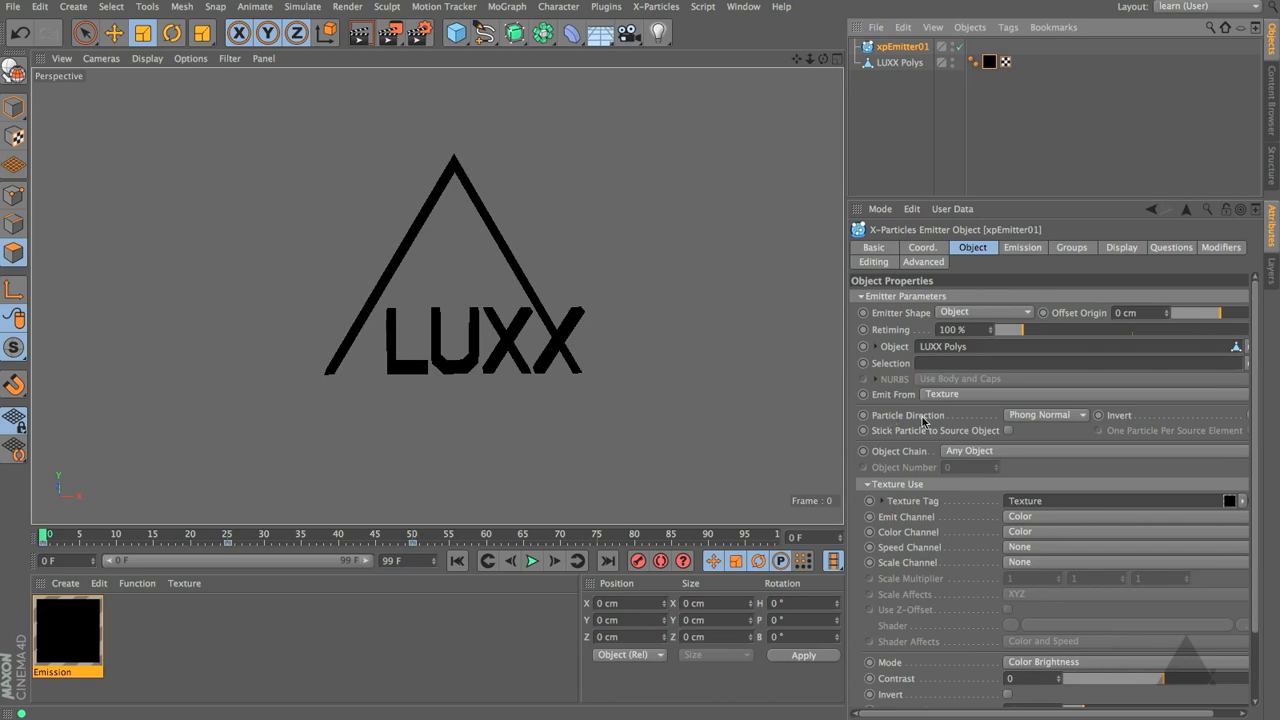
left_click_drag(847, 425, 821, 430)
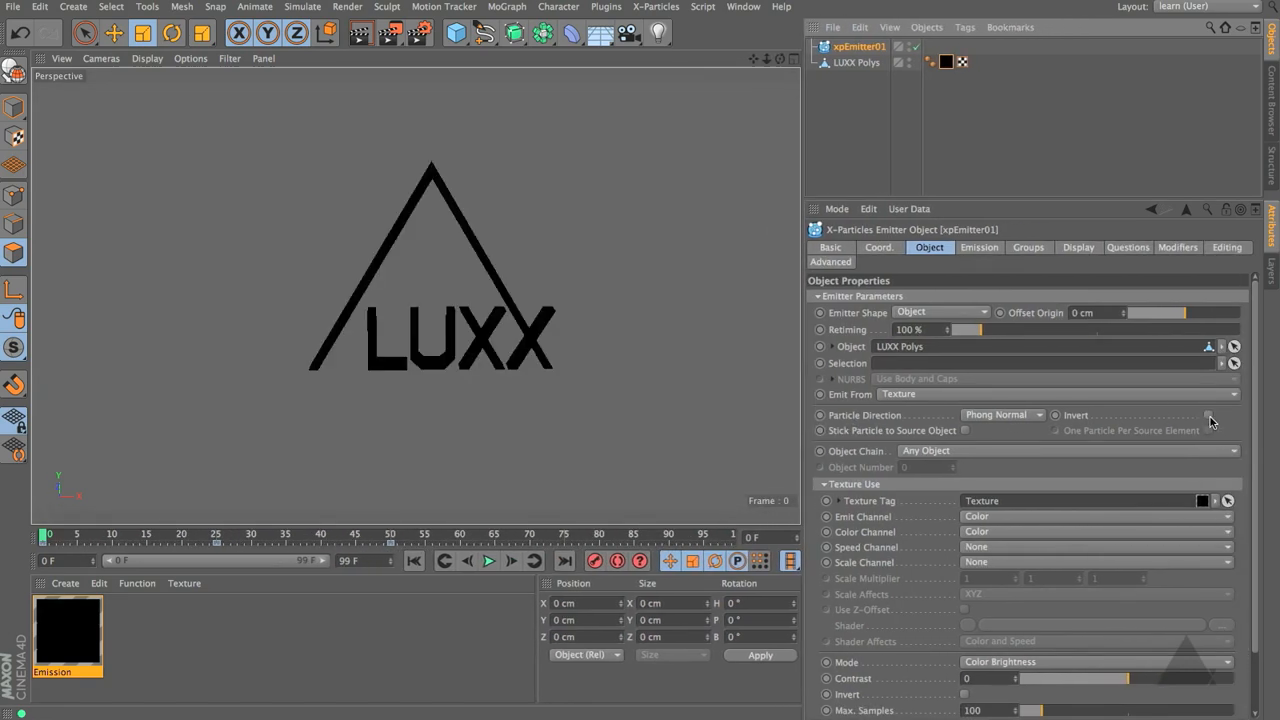
left_click(860, 62)
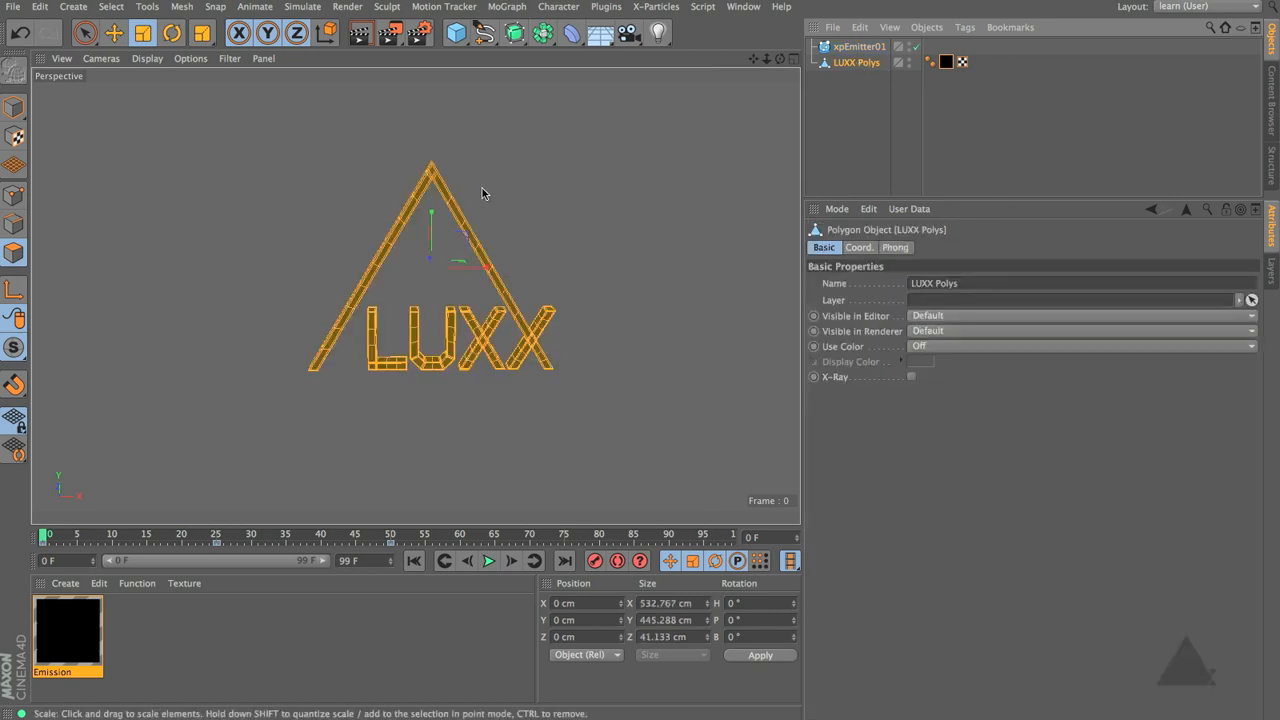
right_click(477, 127)
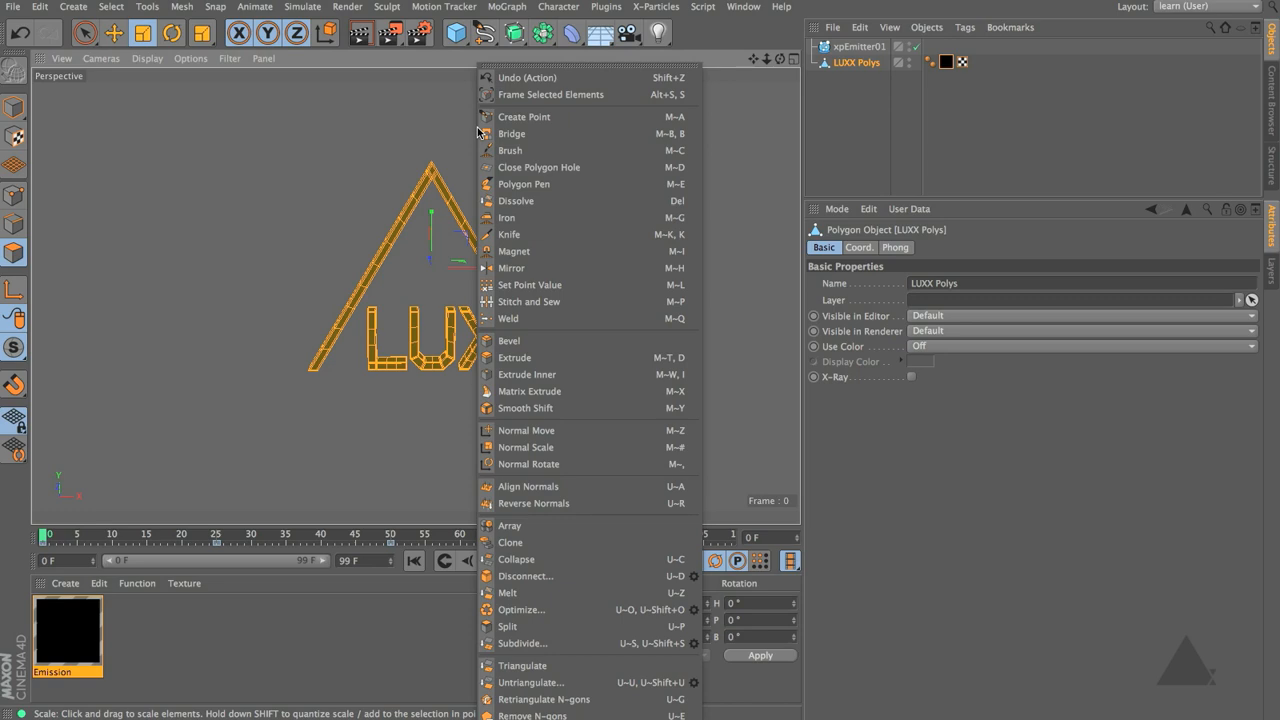
left_click(510, 504)
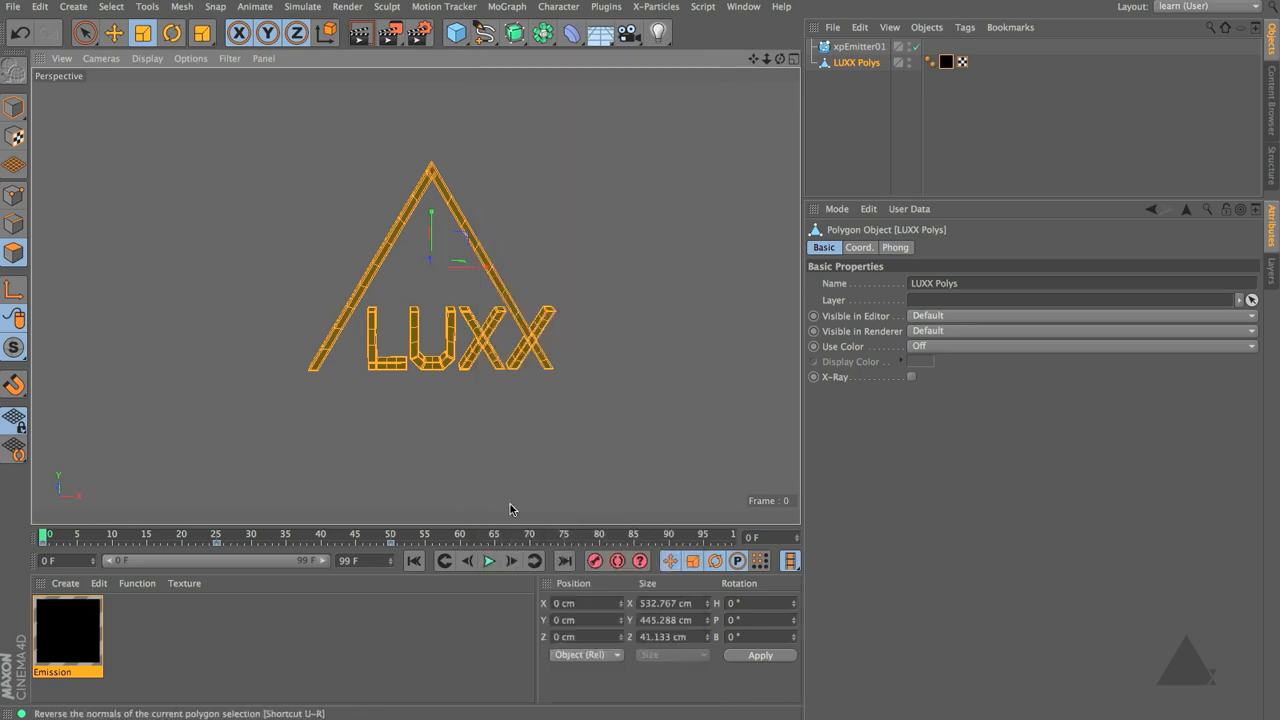
mouse_move(488, 330)
left_mouse_down("alt")
mouse_move(420, 342)
mouse_move(492, 318)
left_mouse_up("alt")
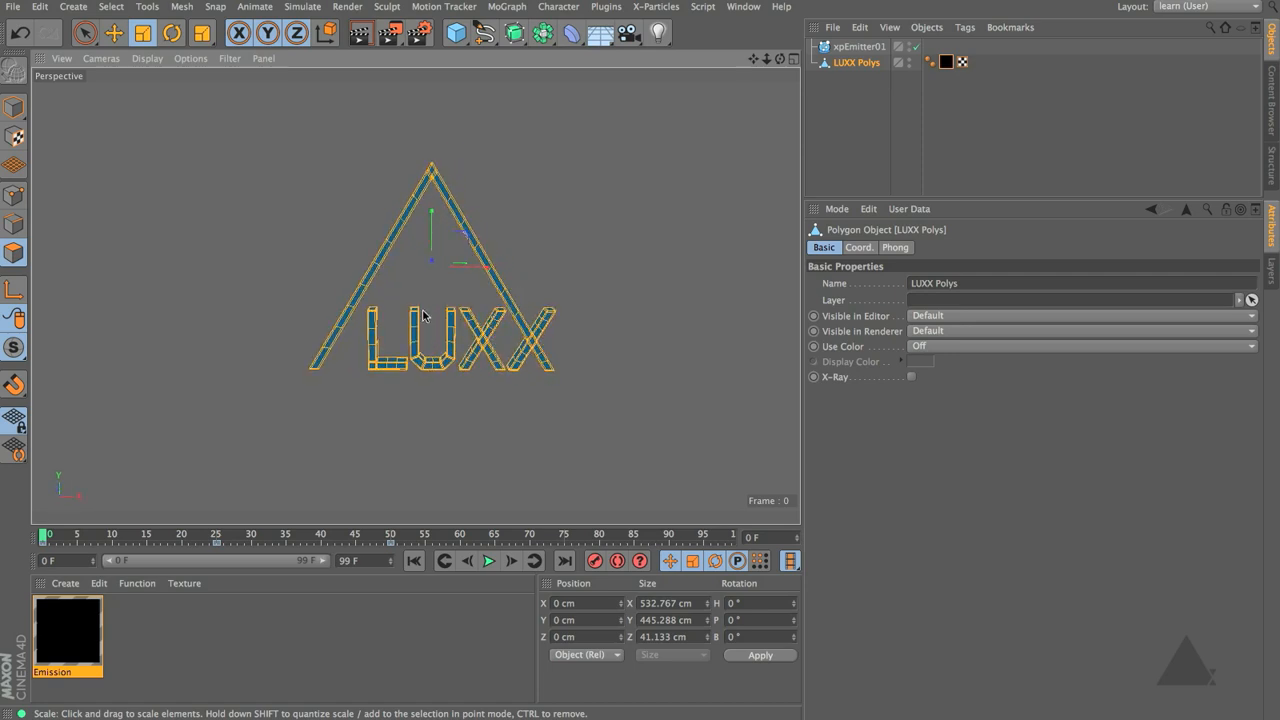
Return to model mode and hide LUXX Polys in both the editor and the renderer
left_click(14, 107)
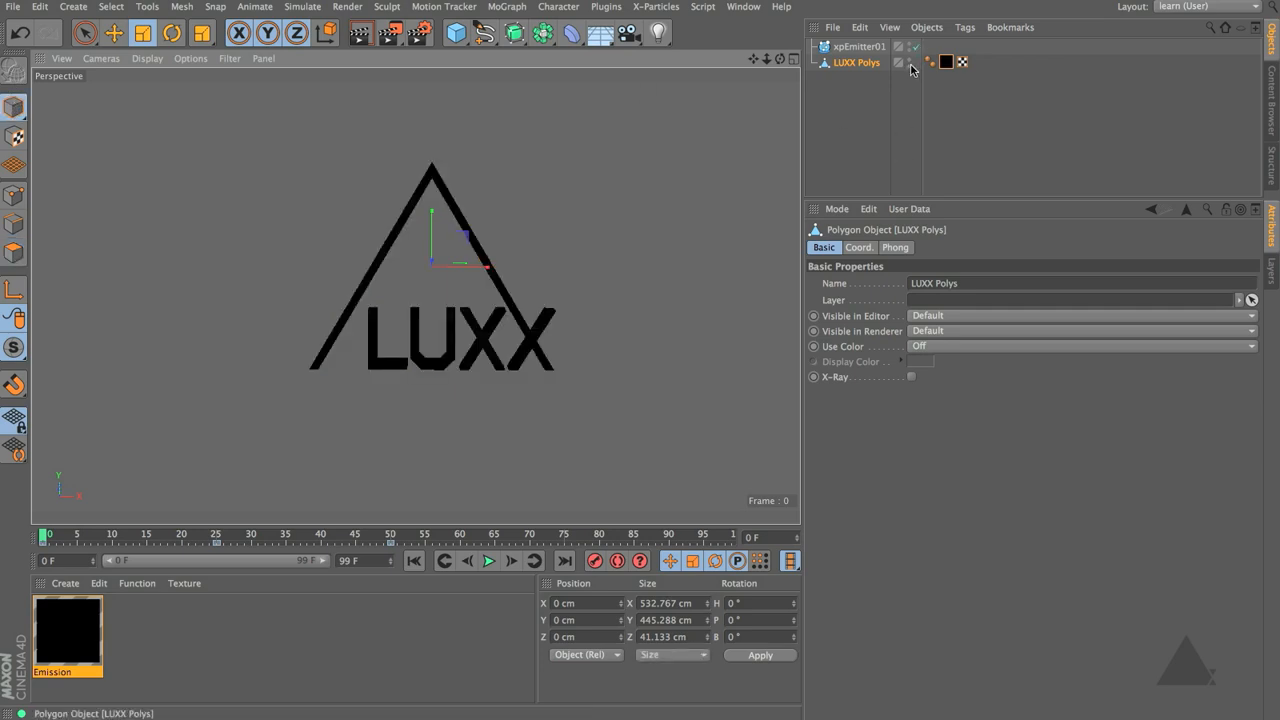
left_click(910, 64, "ctrl")
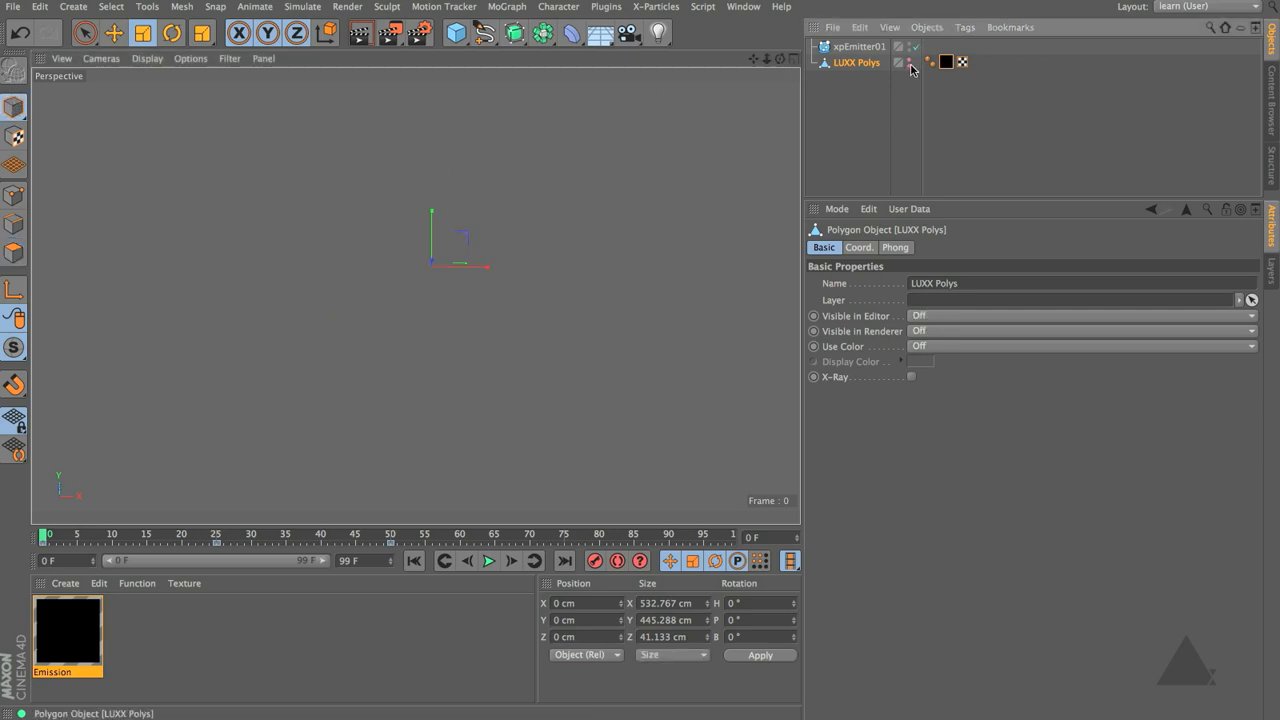
left_click(848, 106)
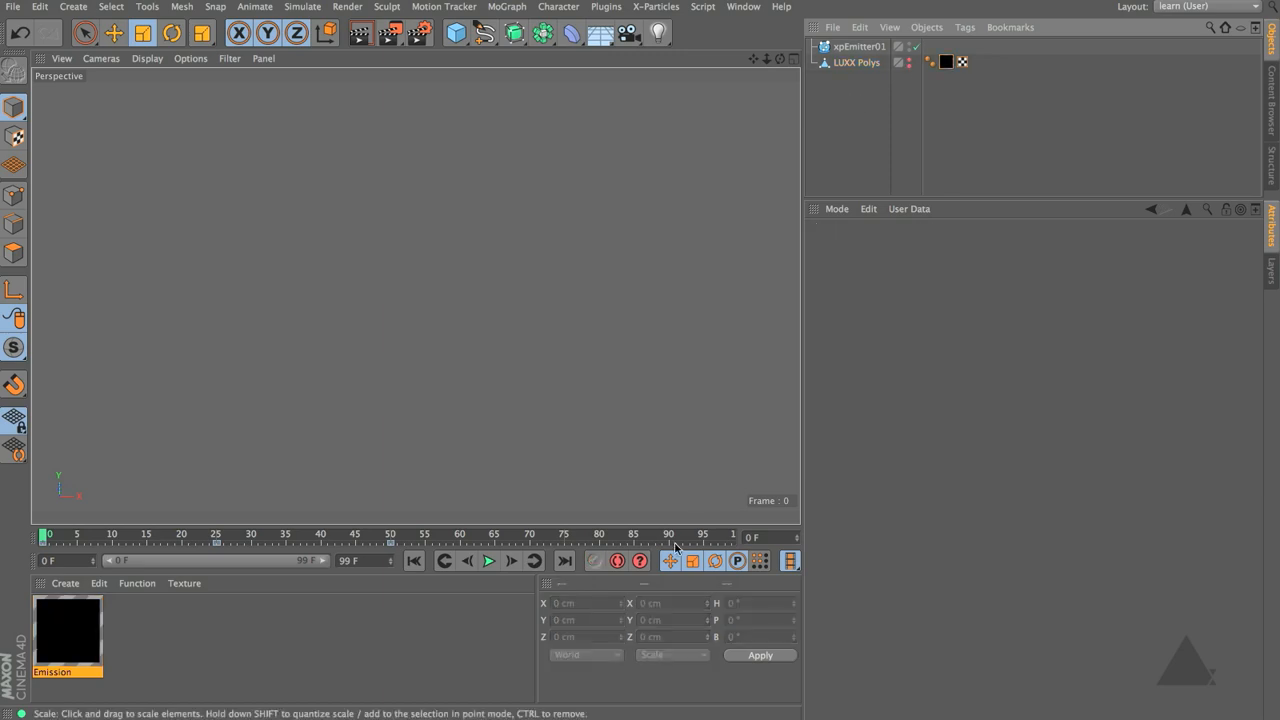
Play the animation with the logo hidden, examine the emitted particles from another angle, and rewind to frame 0
left_click(492, 564)
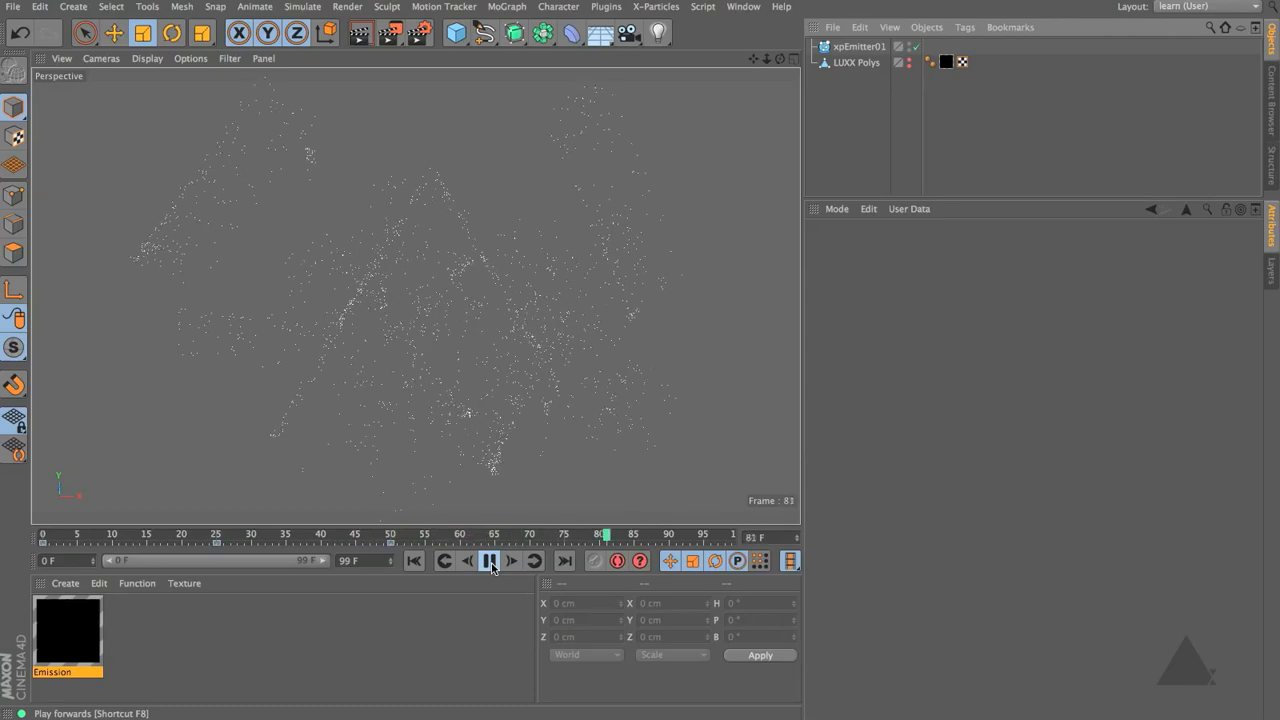
left_click(490, 562)
left_click_drag(434, 329, 554, 434, "alt")
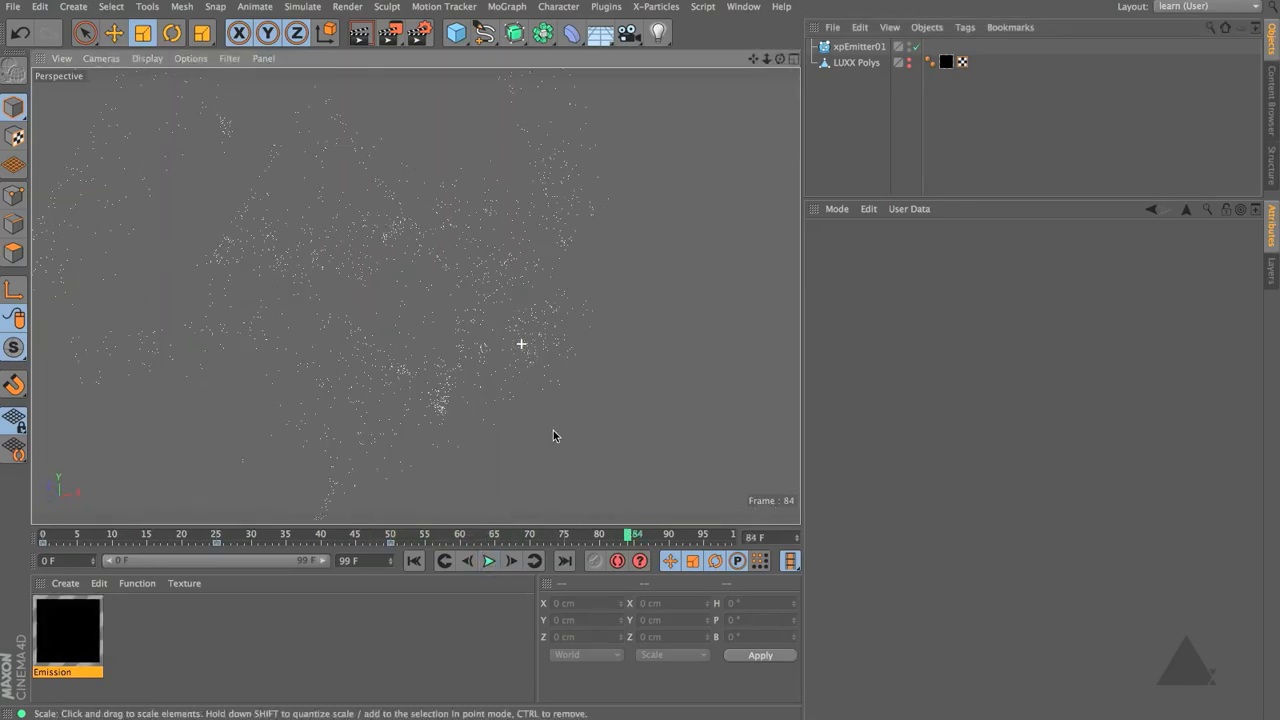
left_click(413, 563)
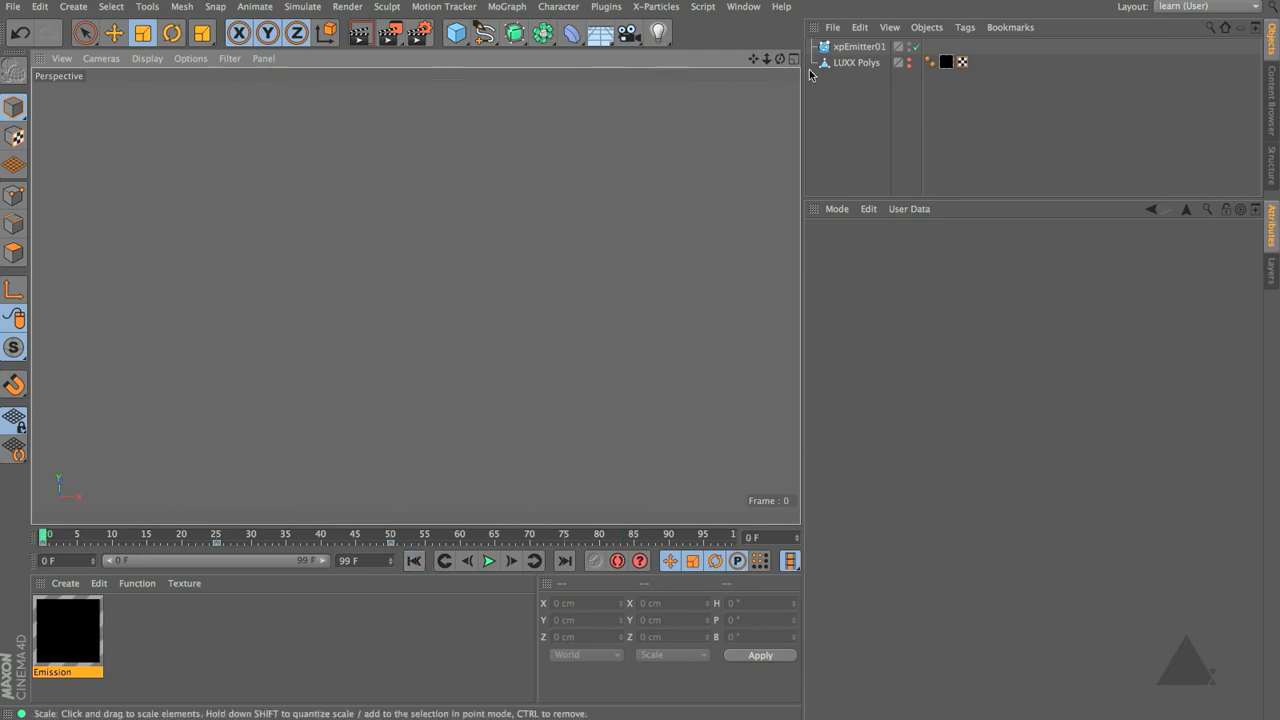
Add an X-Particles xpCollider tag to LUXX Polys
left_click(842, 63)
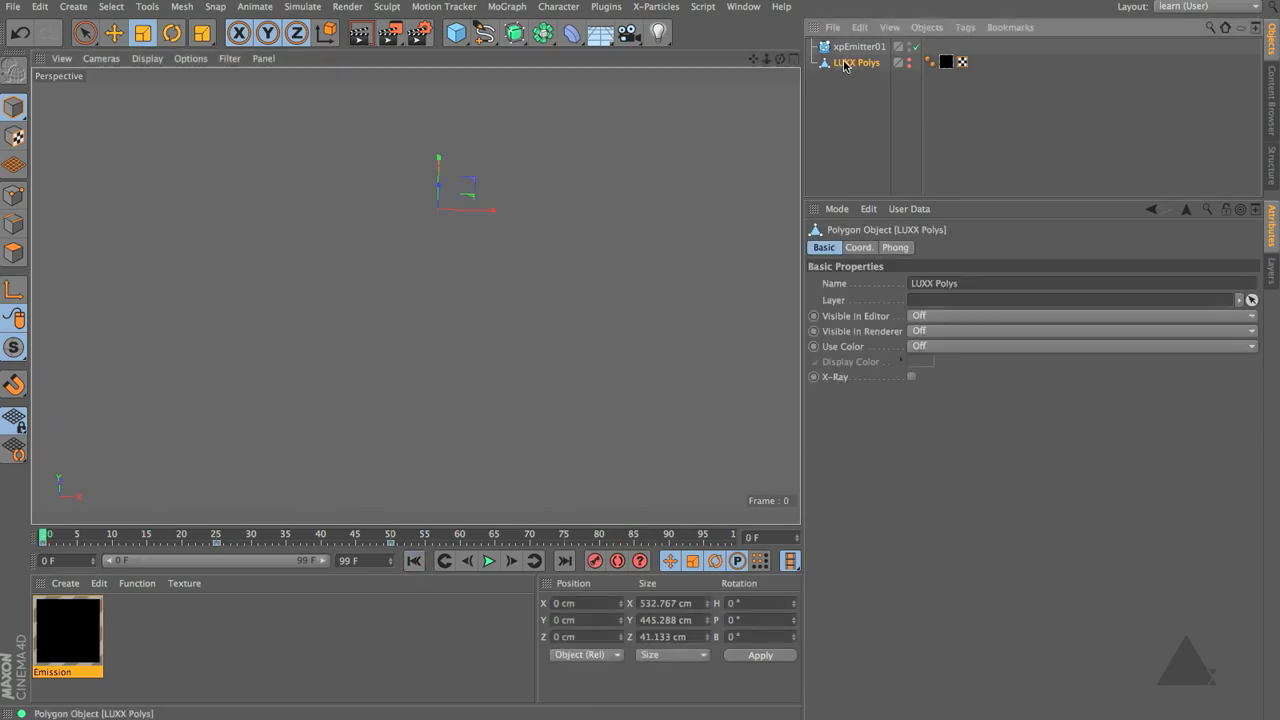
right_click(843, 64)
mouse_move(888, 242)
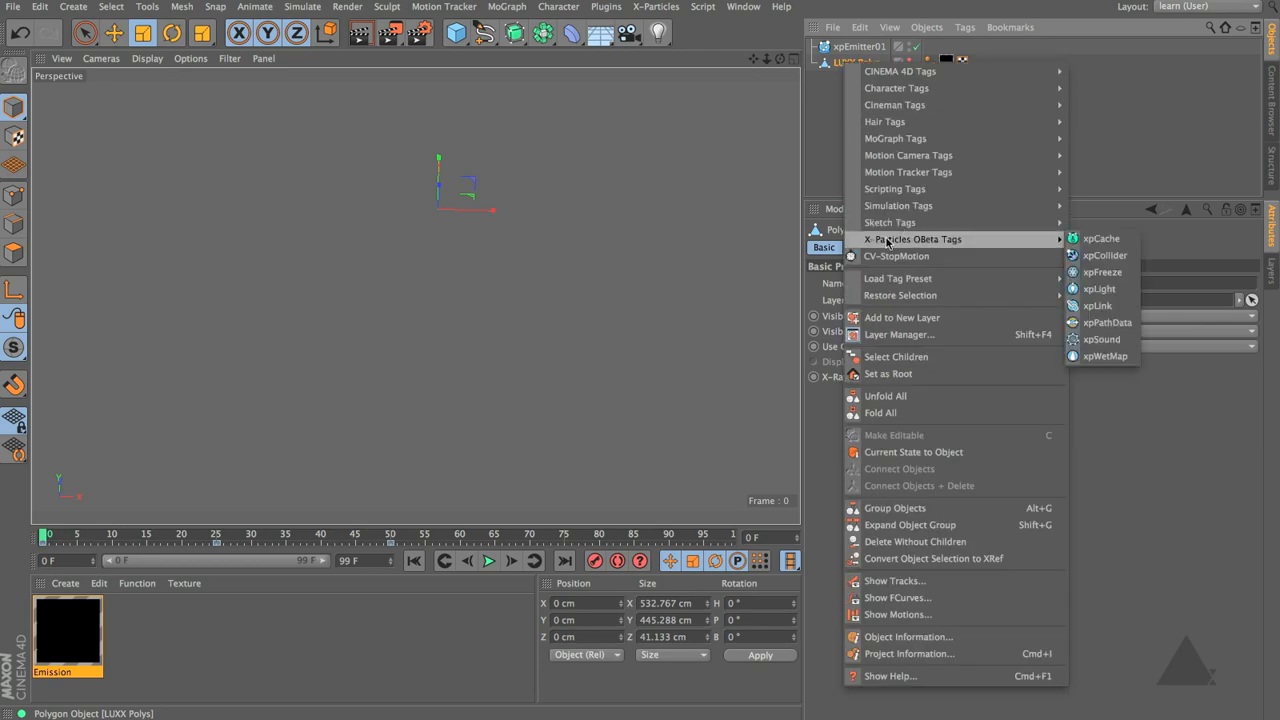
left_click(1106, 256)
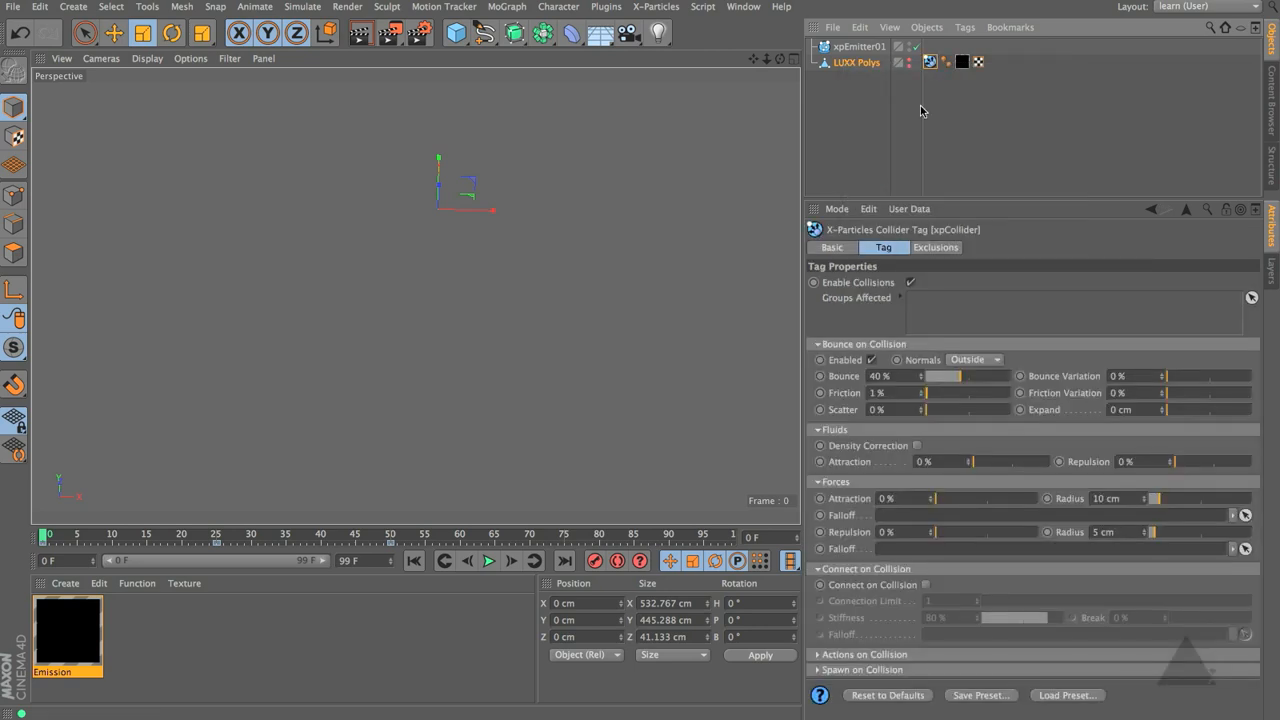
Play the animation in the perspective and front views to check the particle collisions with the logo, and rewind to frame 0
left_click(488, 561)
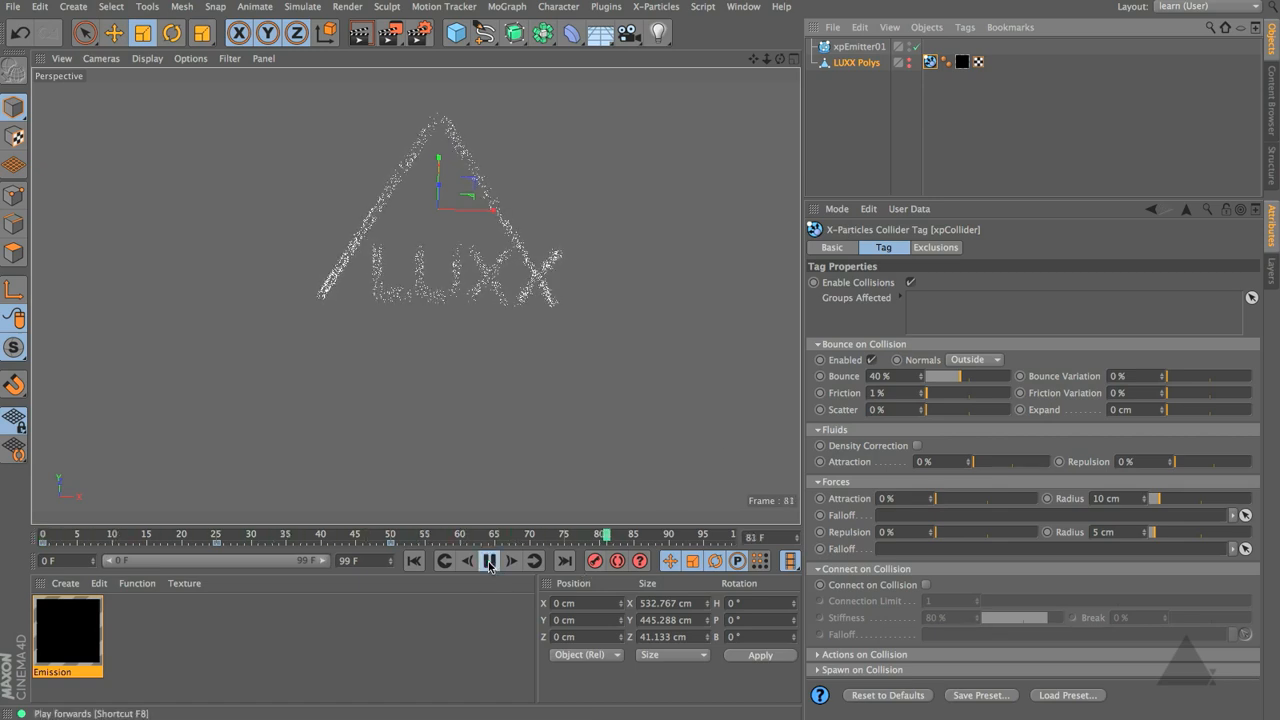
left_click(489, 561)
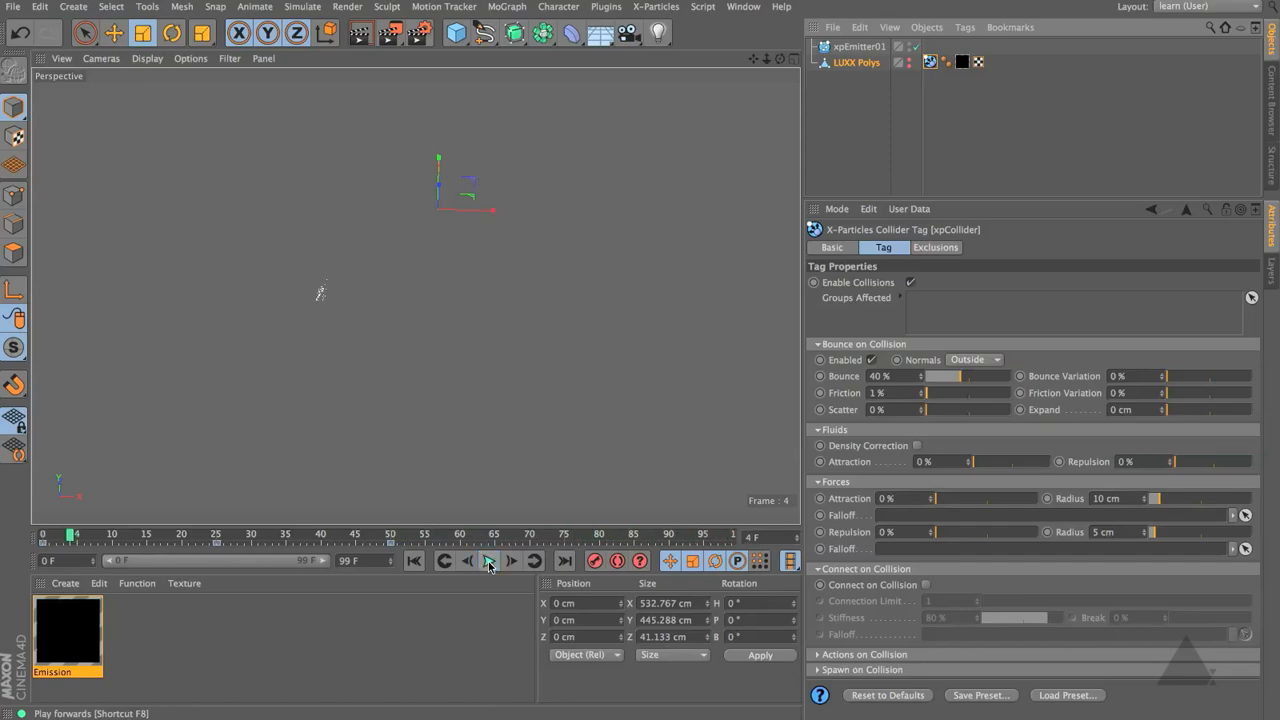
key("F3")
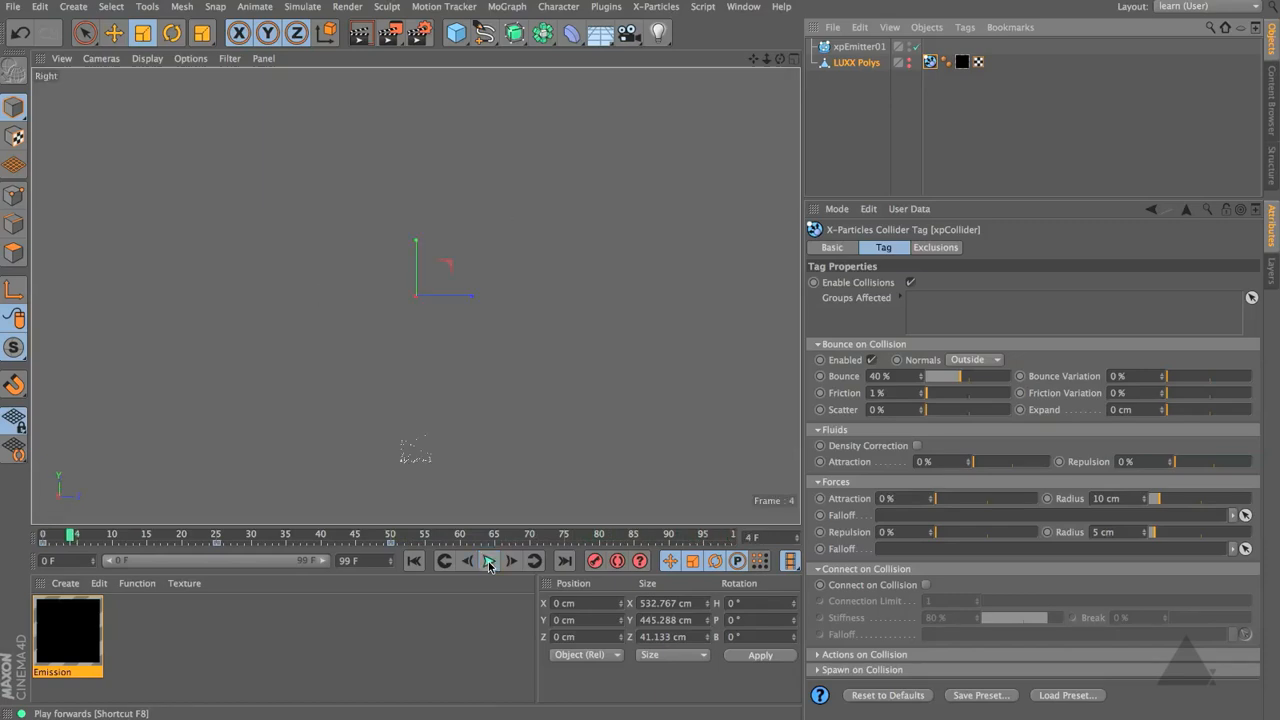
key("F4")
left_click(489, 561)
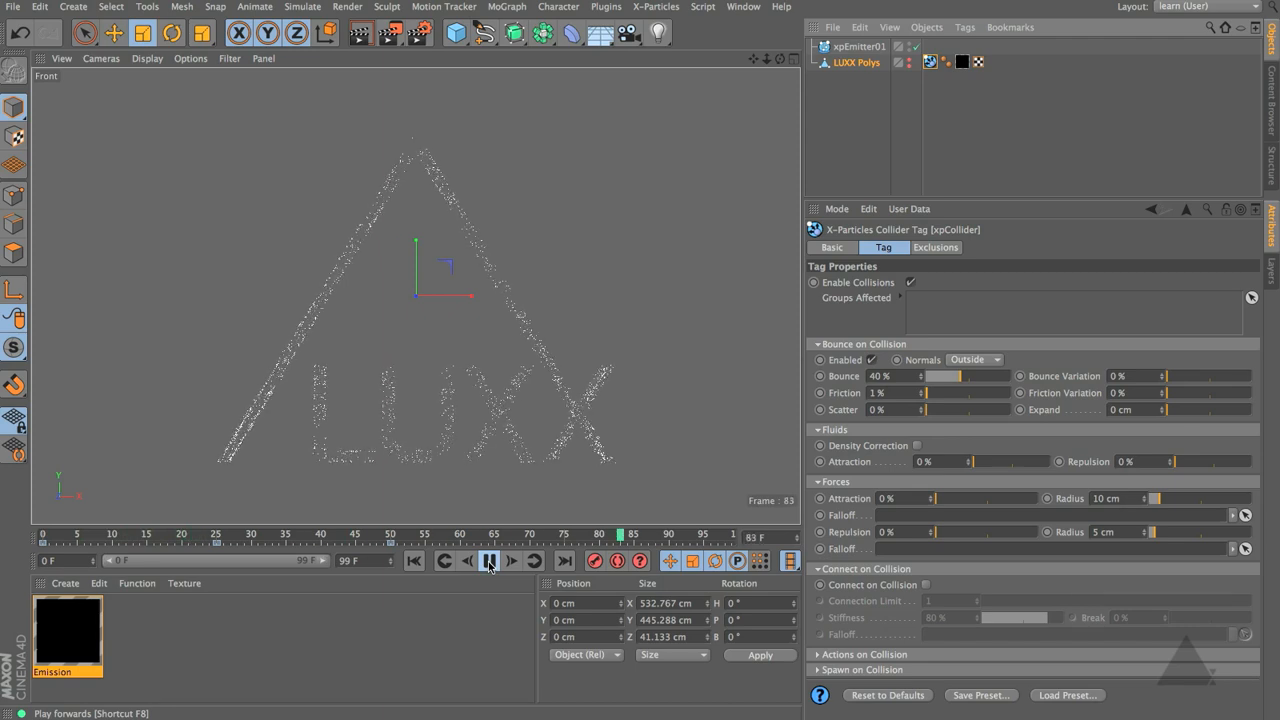
left_click(489, 561)
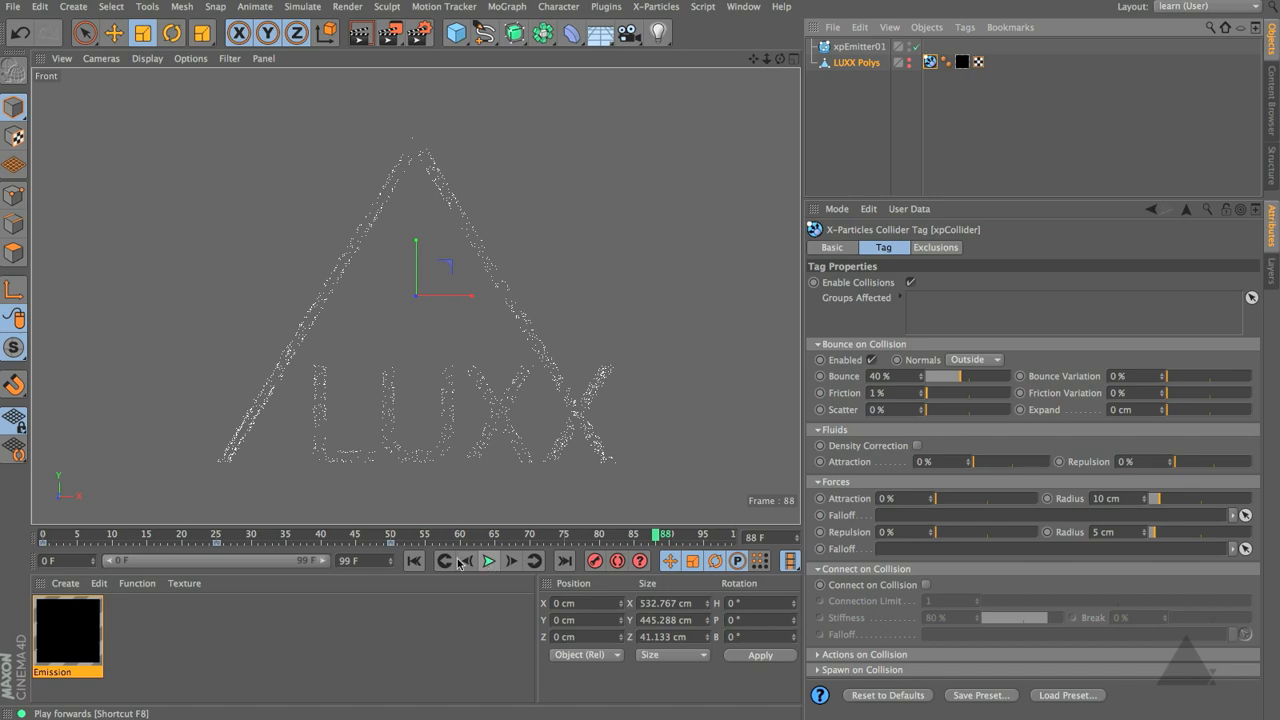
left_click(413, 561)
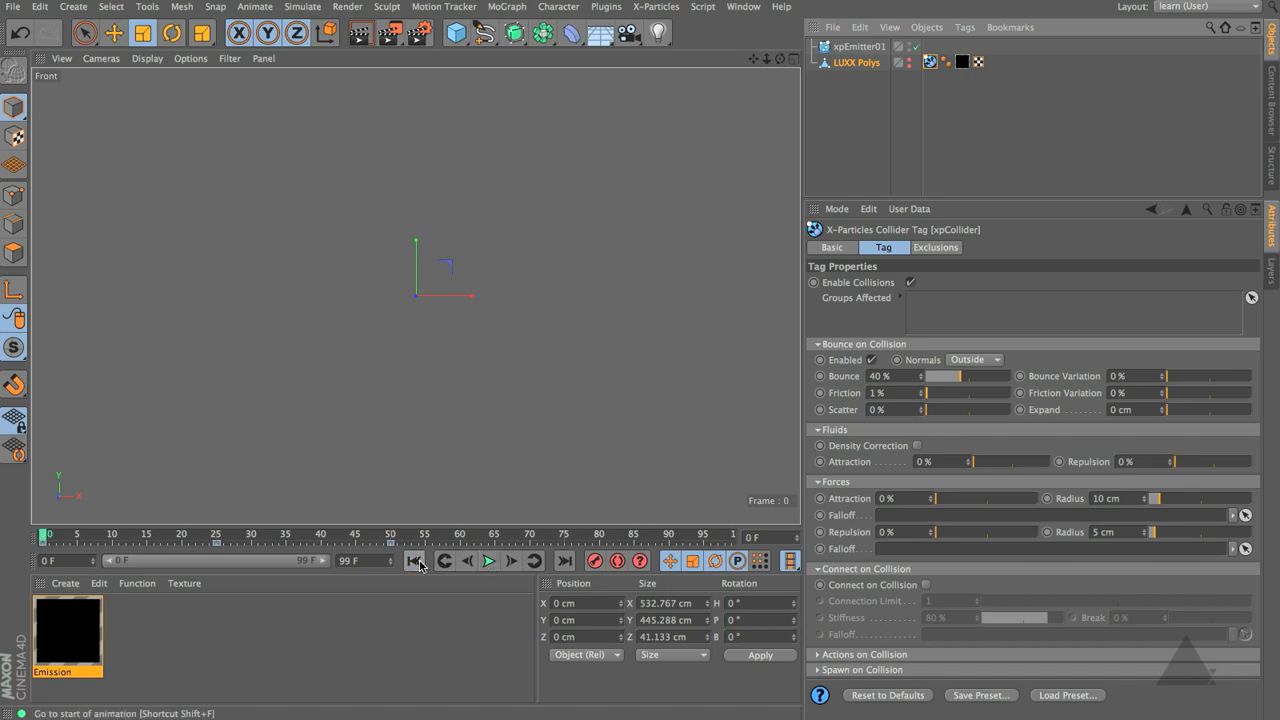
Create a particle group and add it to the groups used by xpEmitter01
left_click(855, 47)
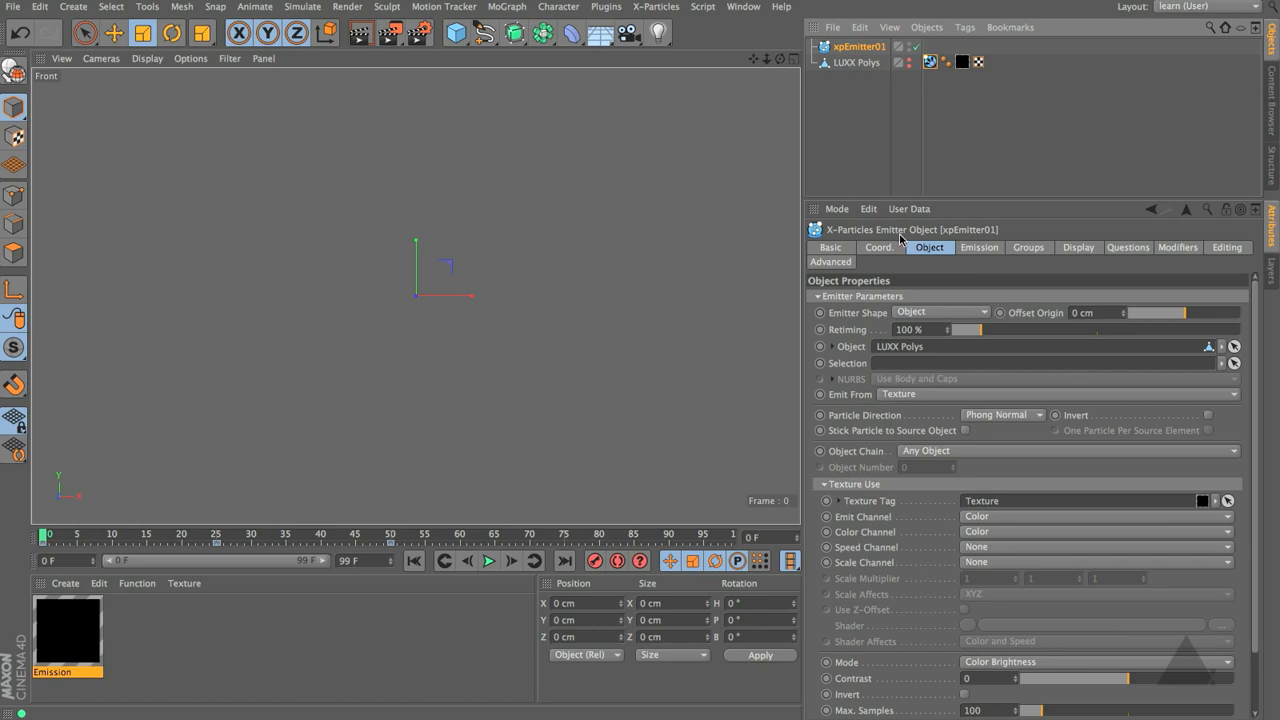
left_click(1029, 249)
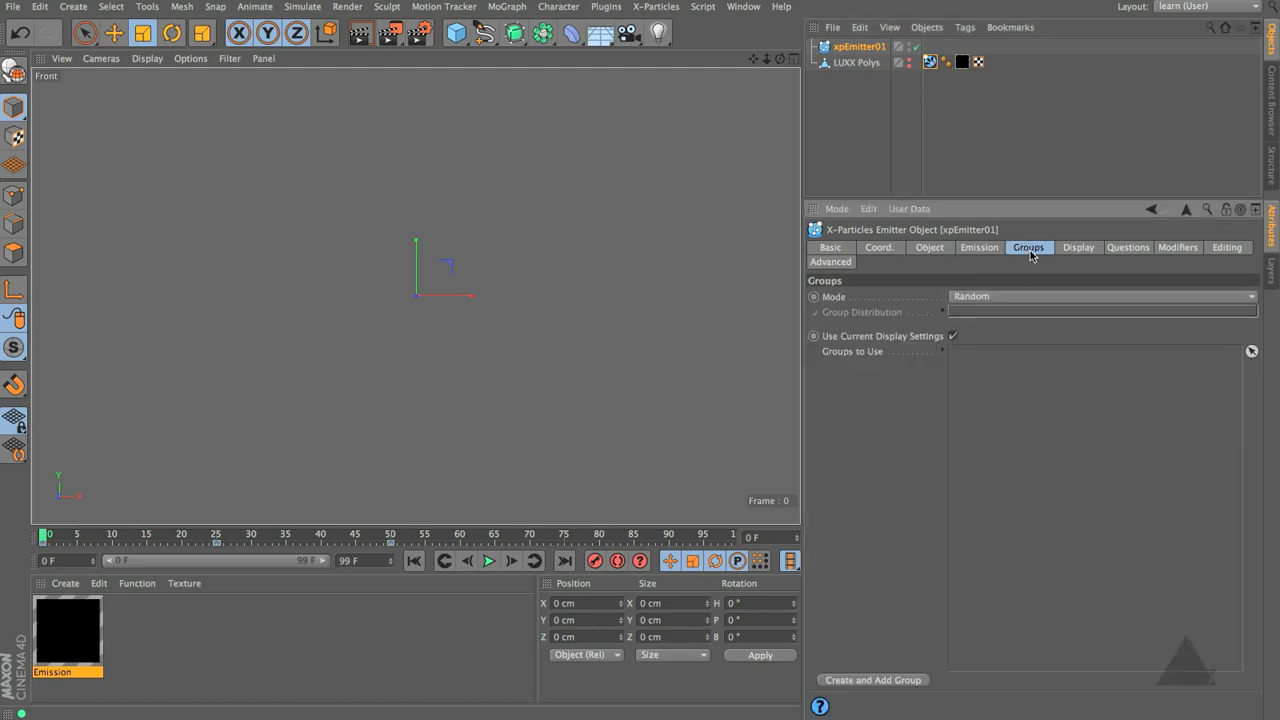
left_click(857, 681)
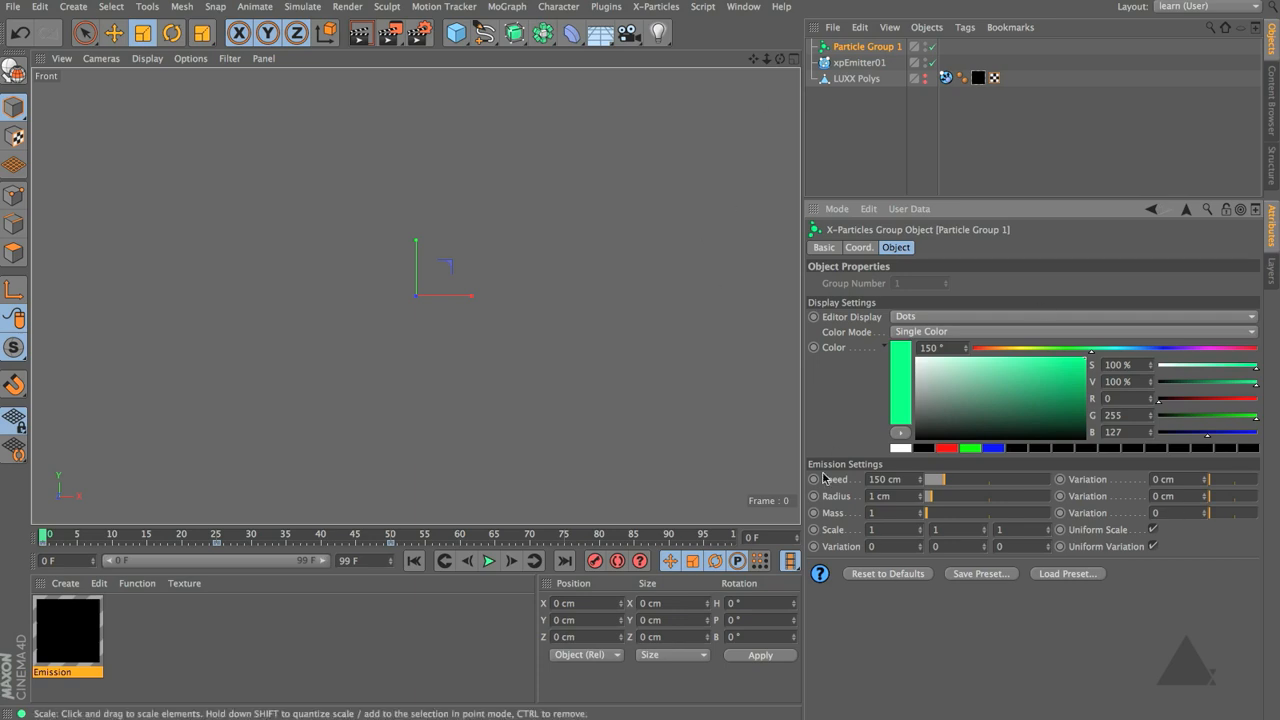
Play the animation to check how the new group's particles display, and return to xpEmitter01's group settings
left_click(489, 561)
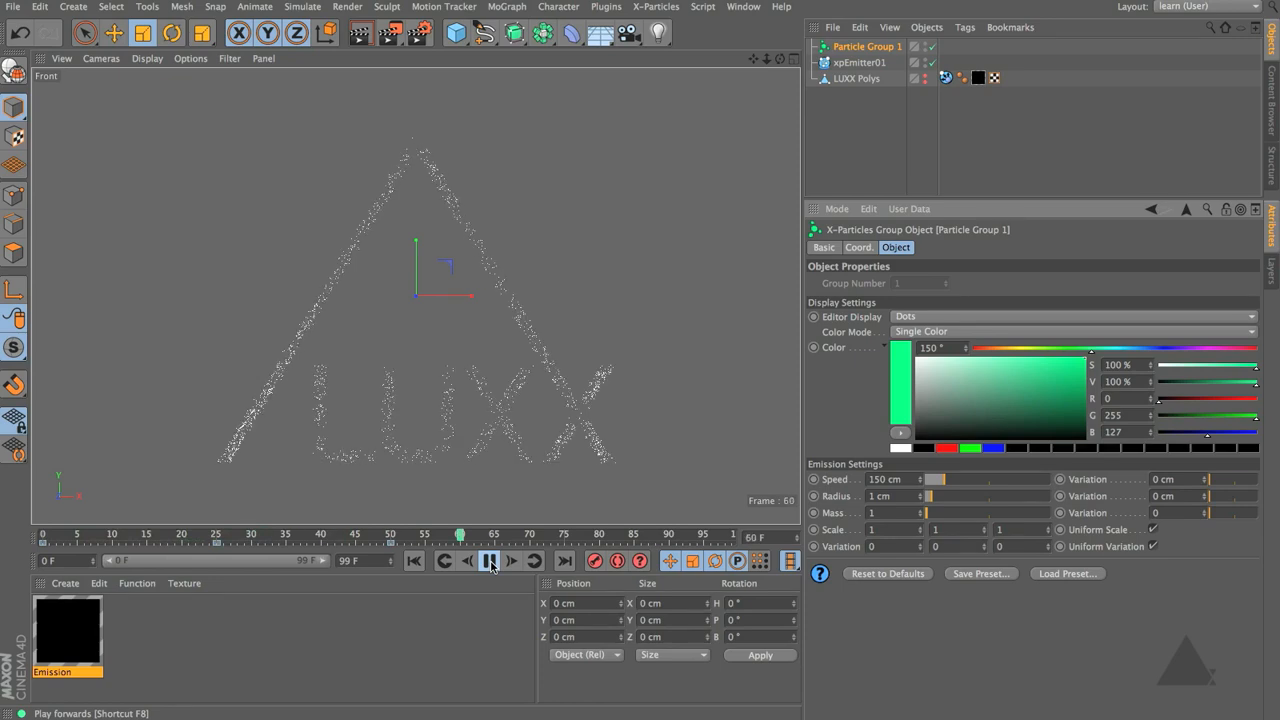
left_click(490, 562)
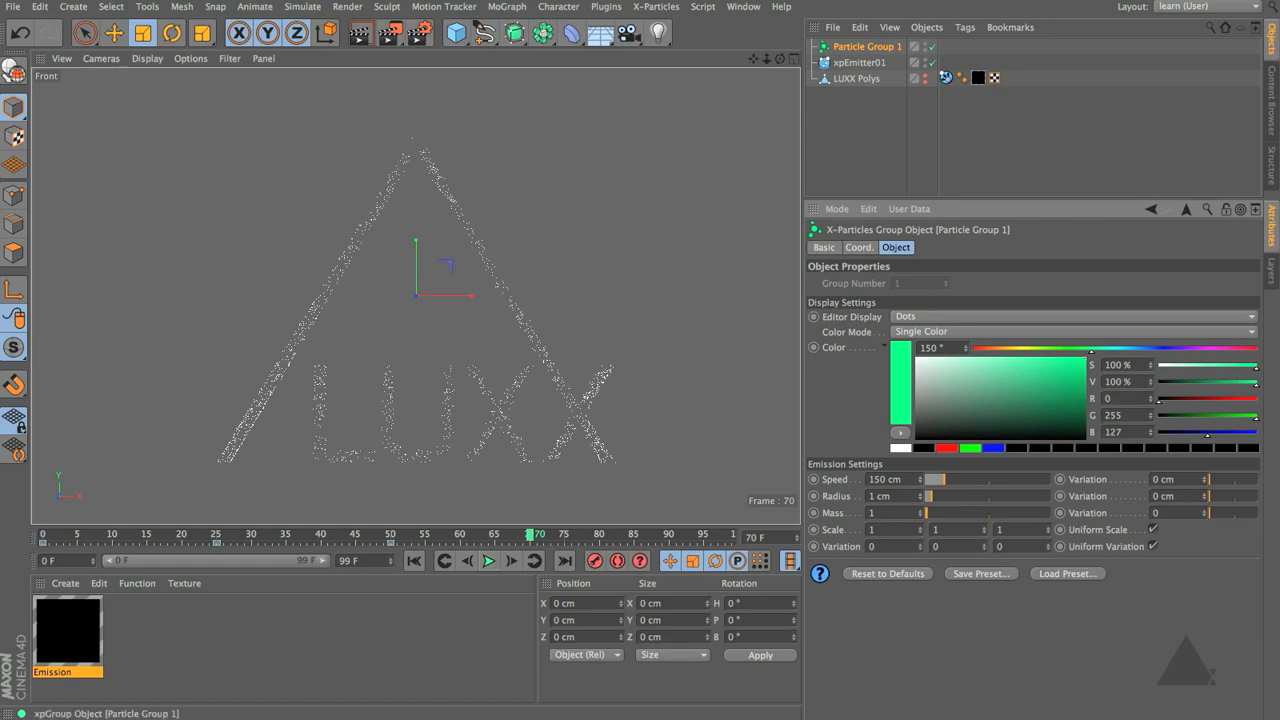
left_click(866, 64)
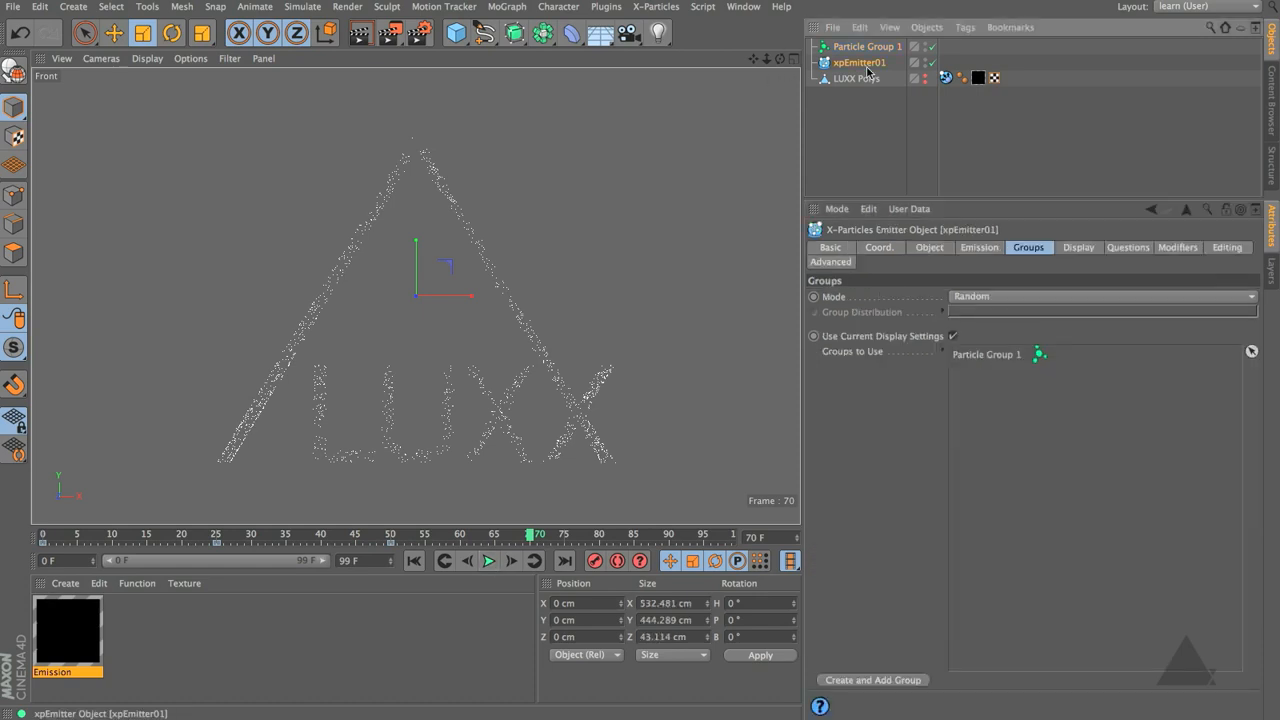
Set xpEmitter01's texture Color Channel to None and play the animation from frame 0 to check the particle color
left_click(944, 249)
left_click(846, 533)
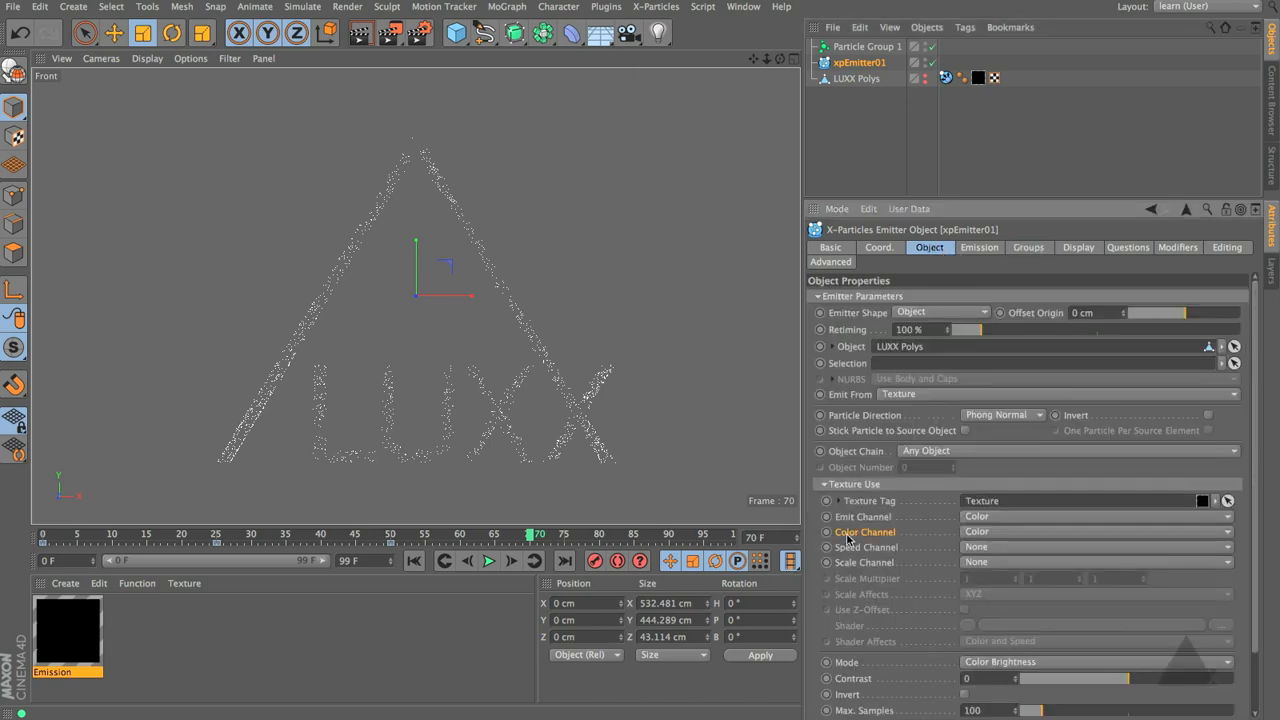
left_click(988, 533)
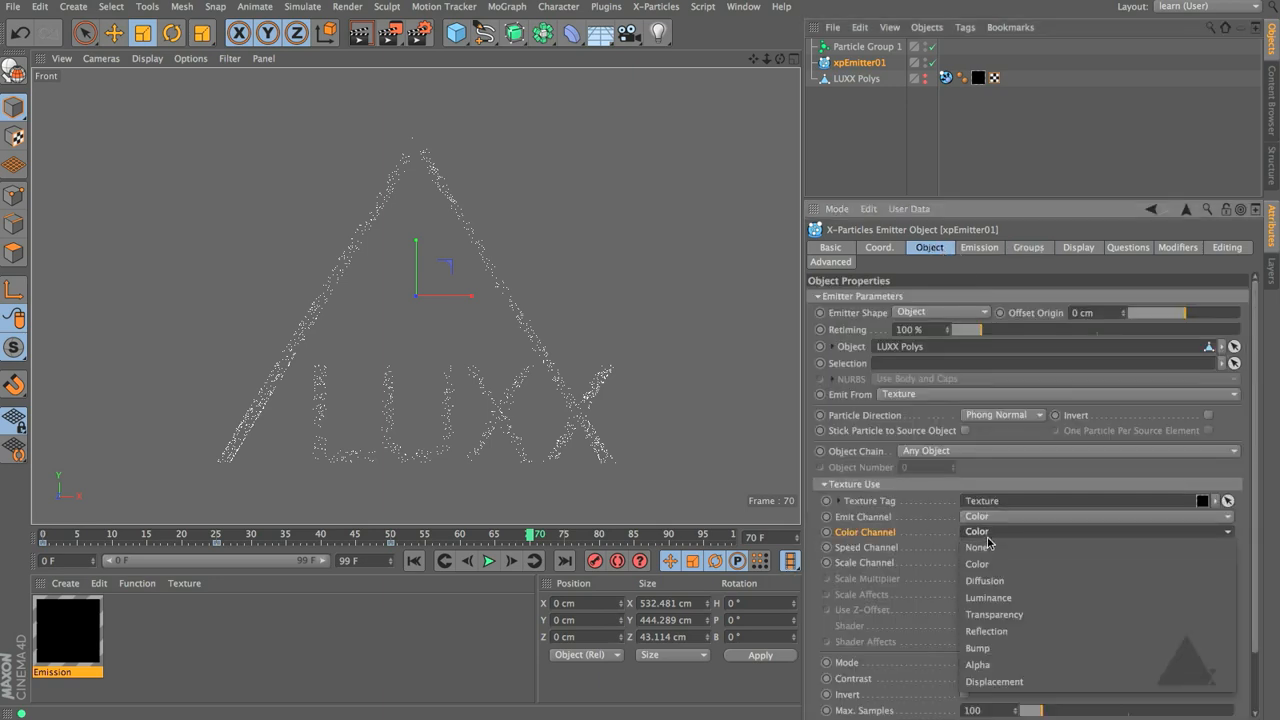
left_click(990, 546)
left_click(413, 561)
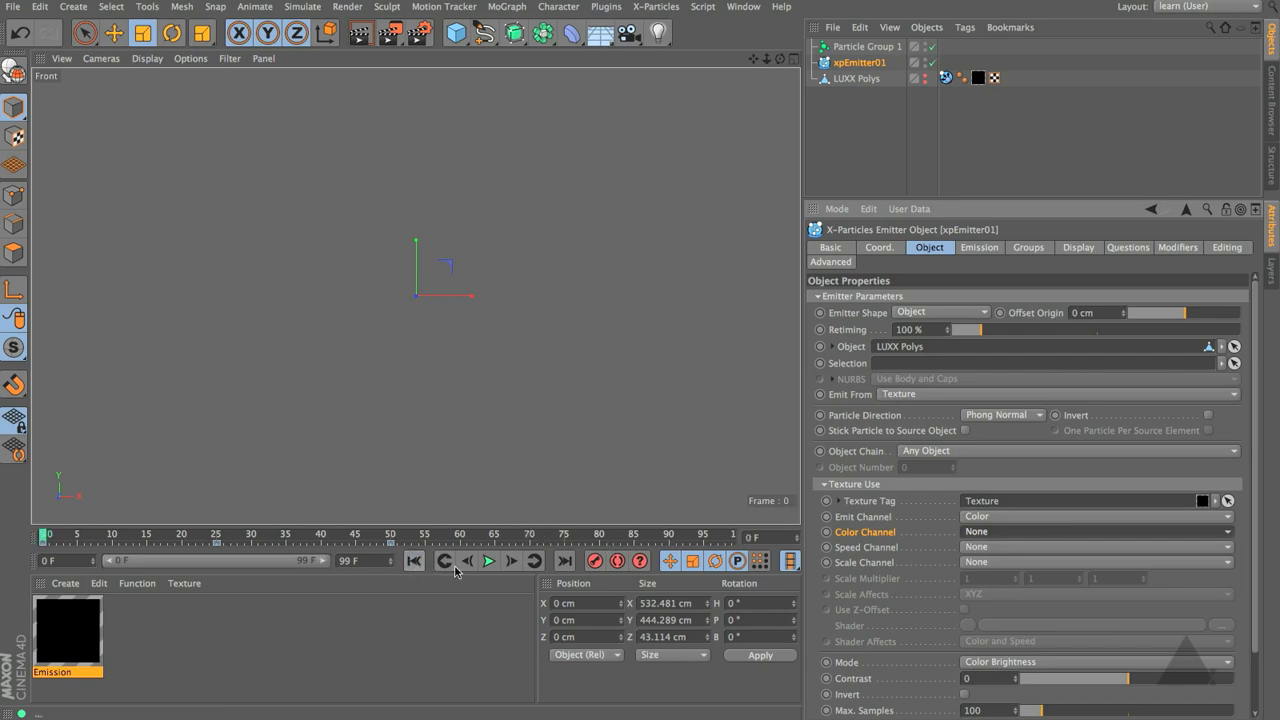
left_click(488, 561)
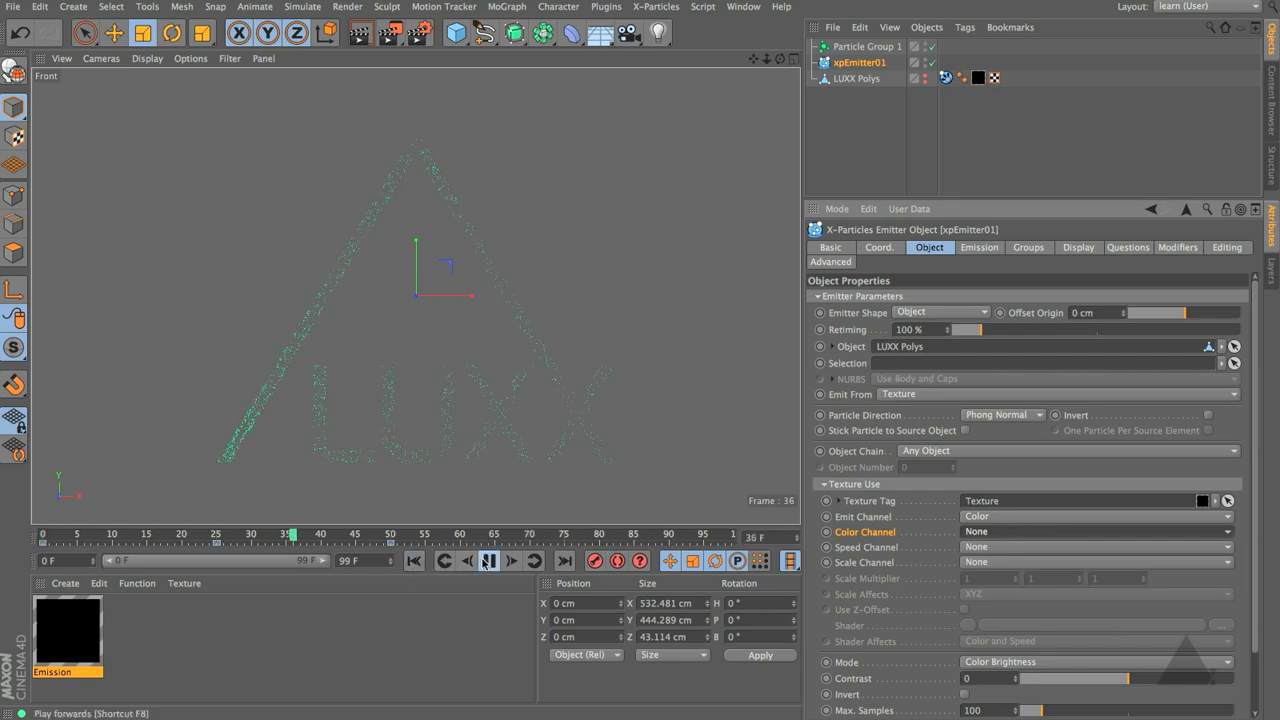
Try an orange display color with a 38° hue on Particle Group 1, undo it, and rewind to frame 0
left_click(866, 46)
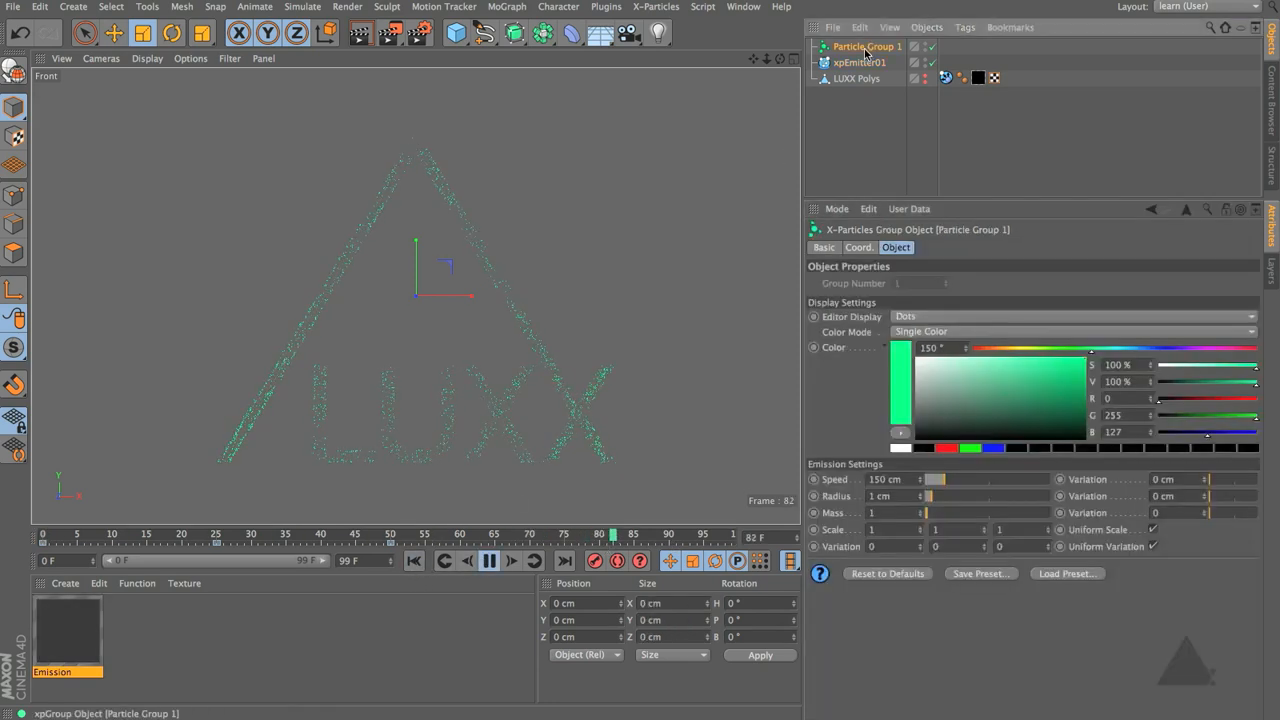
left_click_drag(1032, 352, 1004, 350)
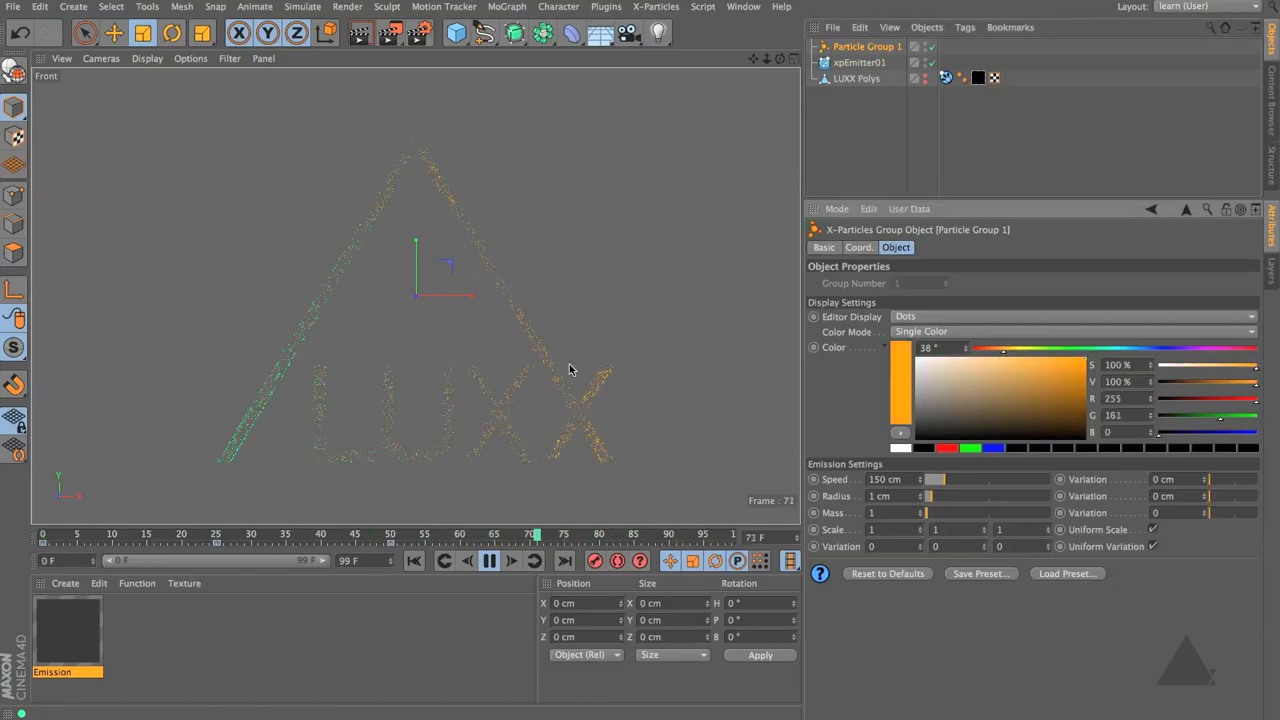
key("ctrl+z")
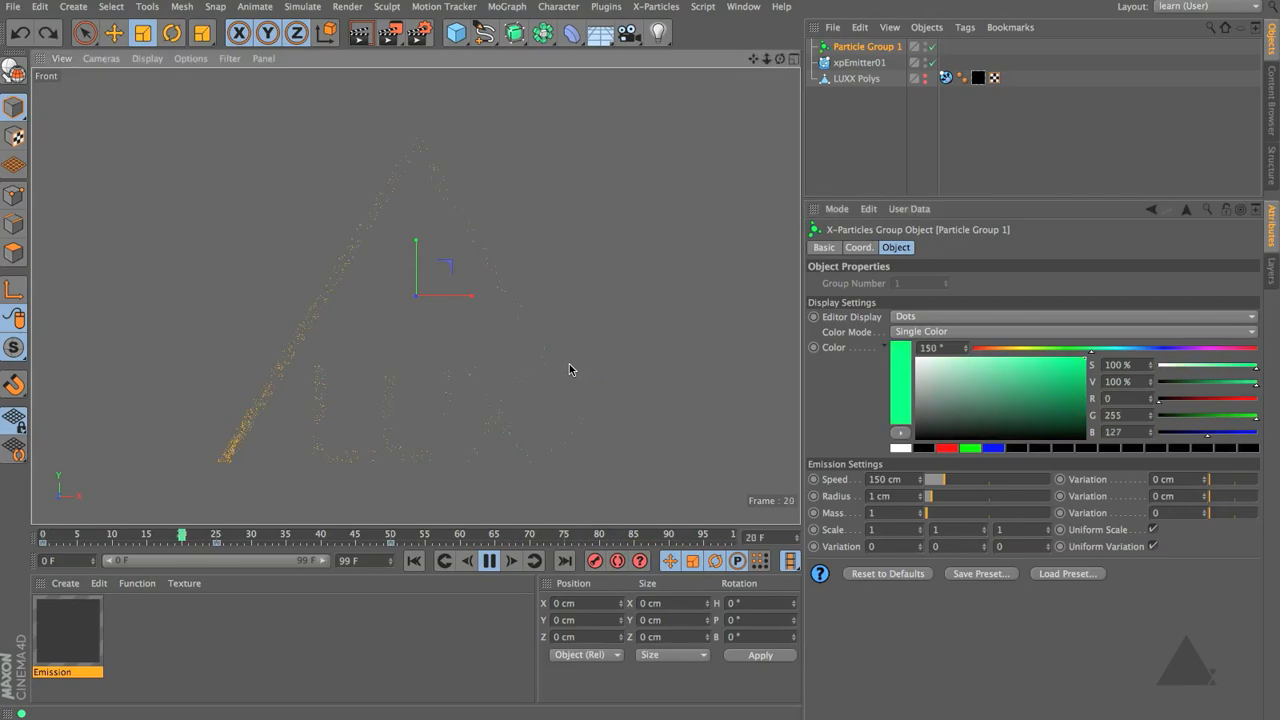
left_click(489, 561)
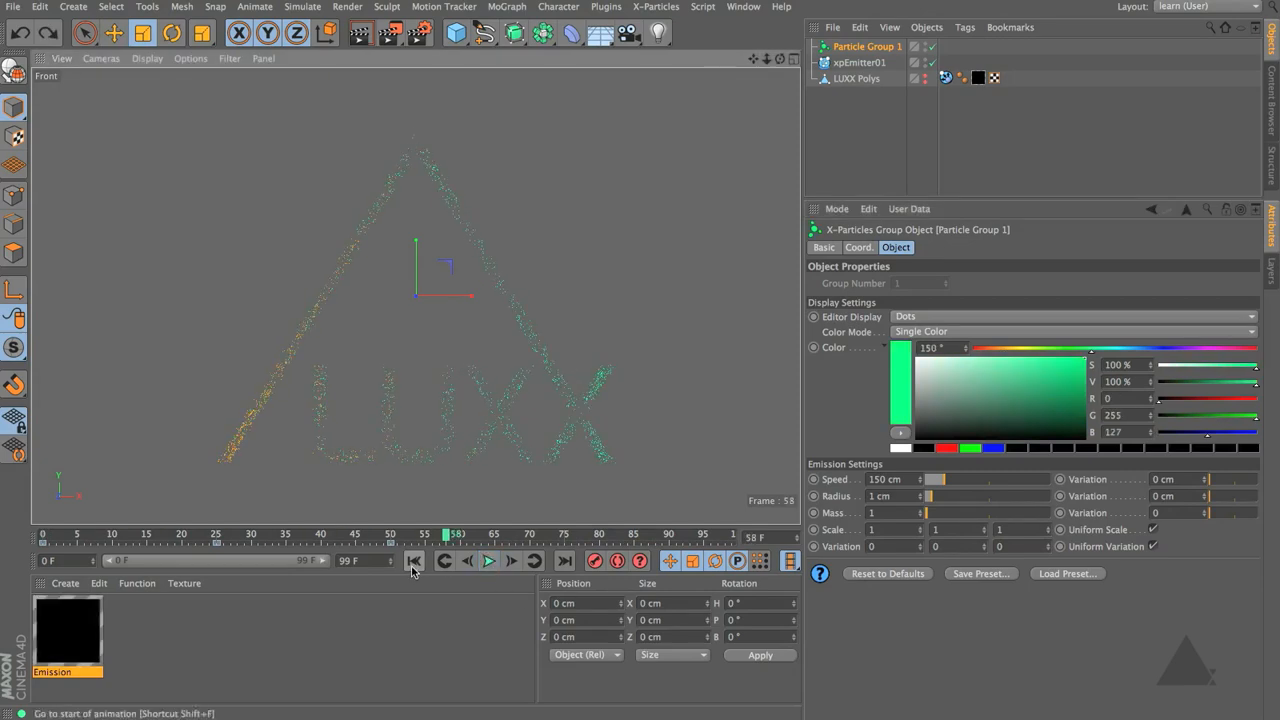
left_click(415, 561)
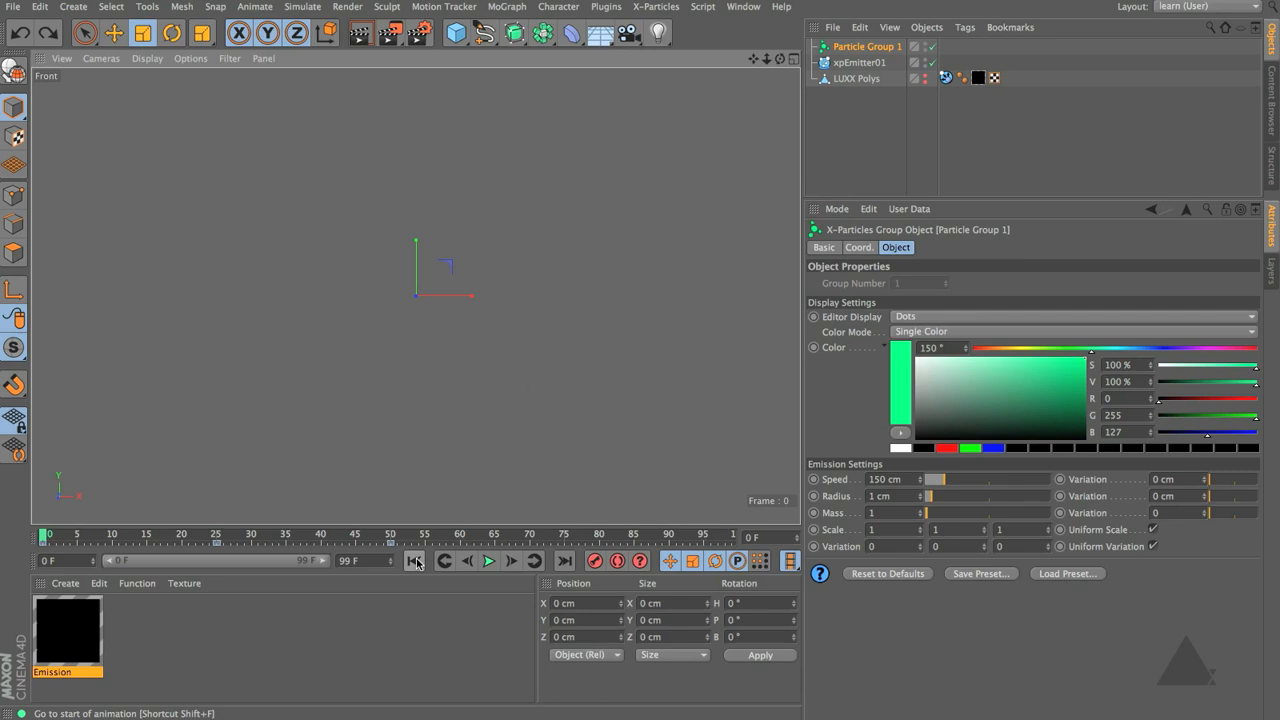
Set xpEmitter01's emission Birthrate to 0 and keyframe it at frame 0
left_click(866, 65)
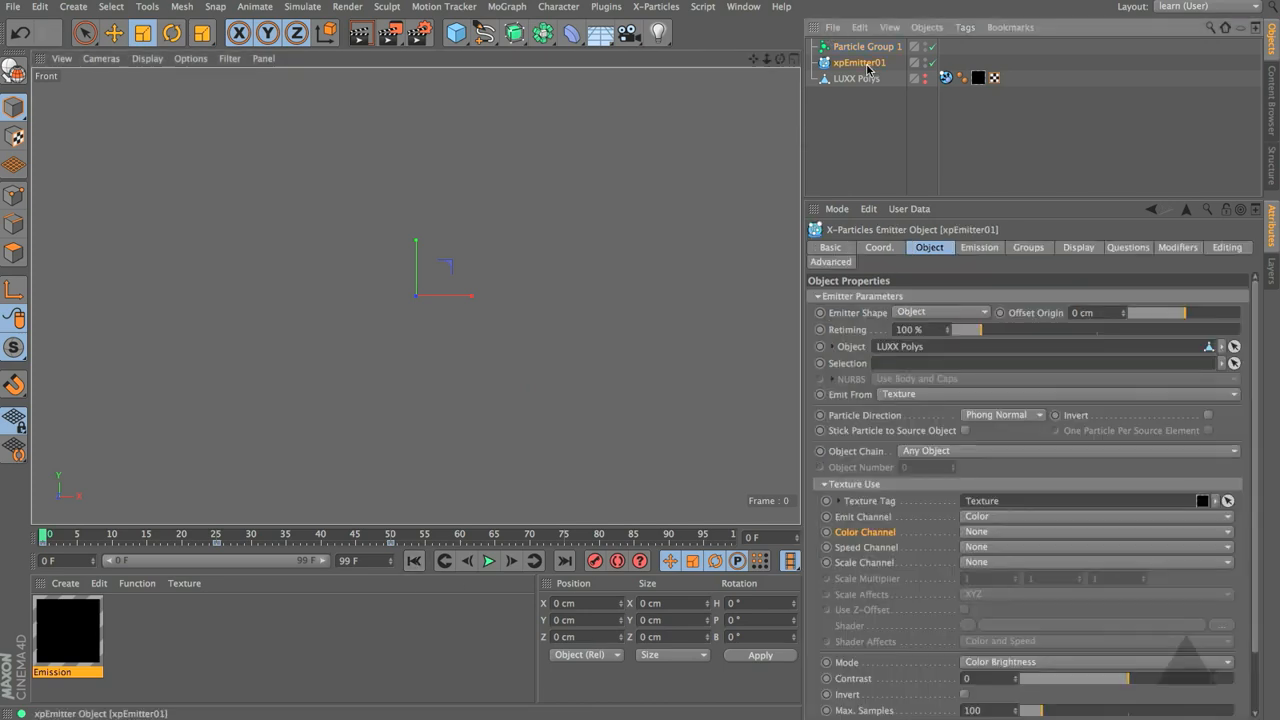
left_click(980, 250)
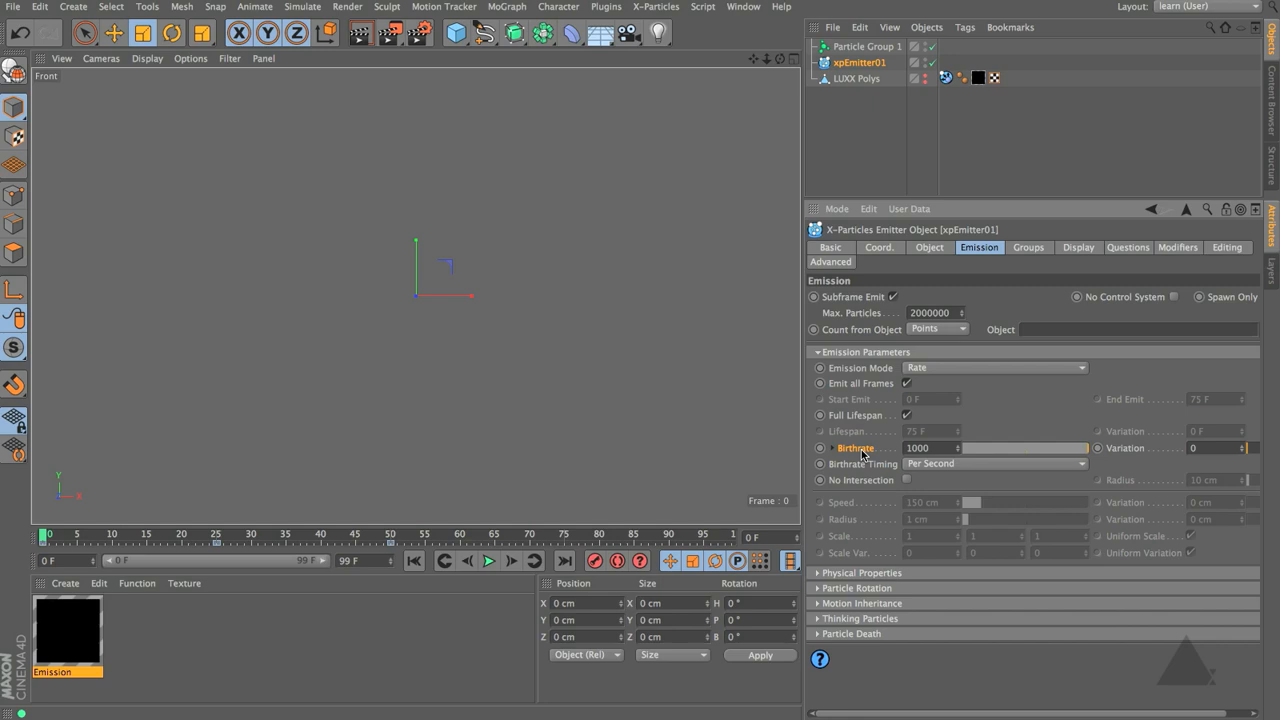
left_click_drag(937, 451, 789, 419)
type("0")
key("Return")
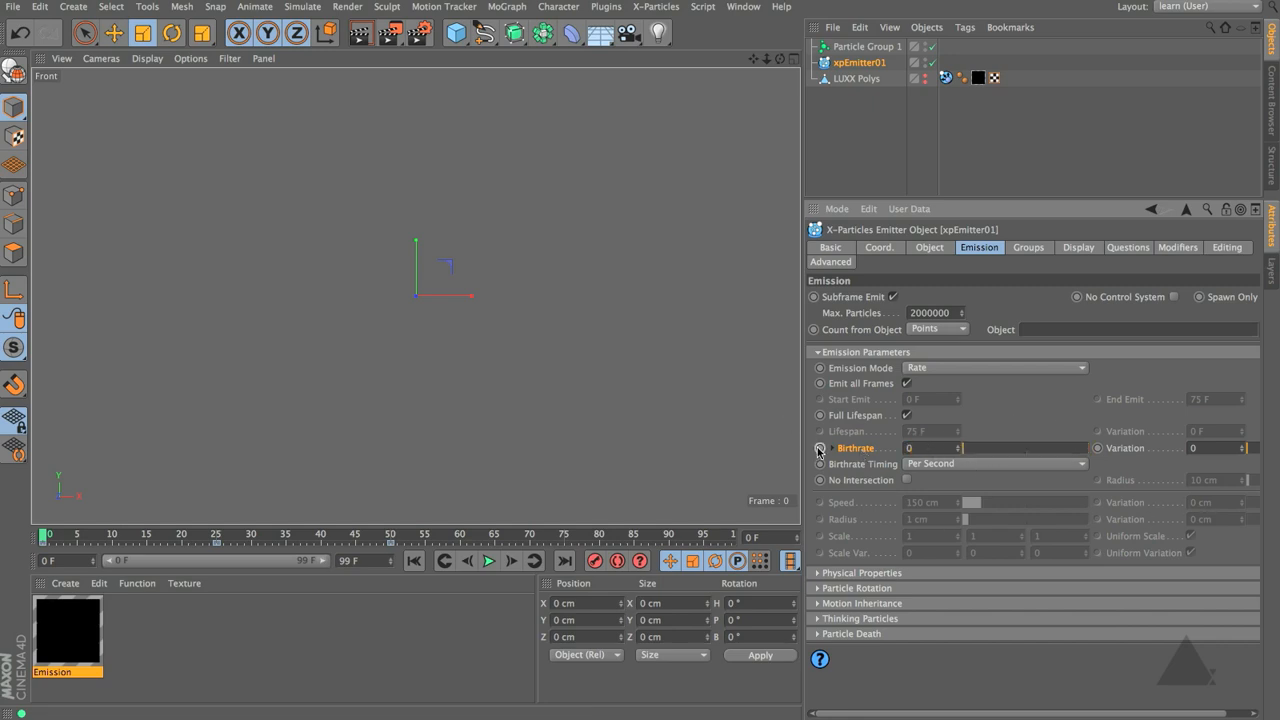
left_click(820, 449)
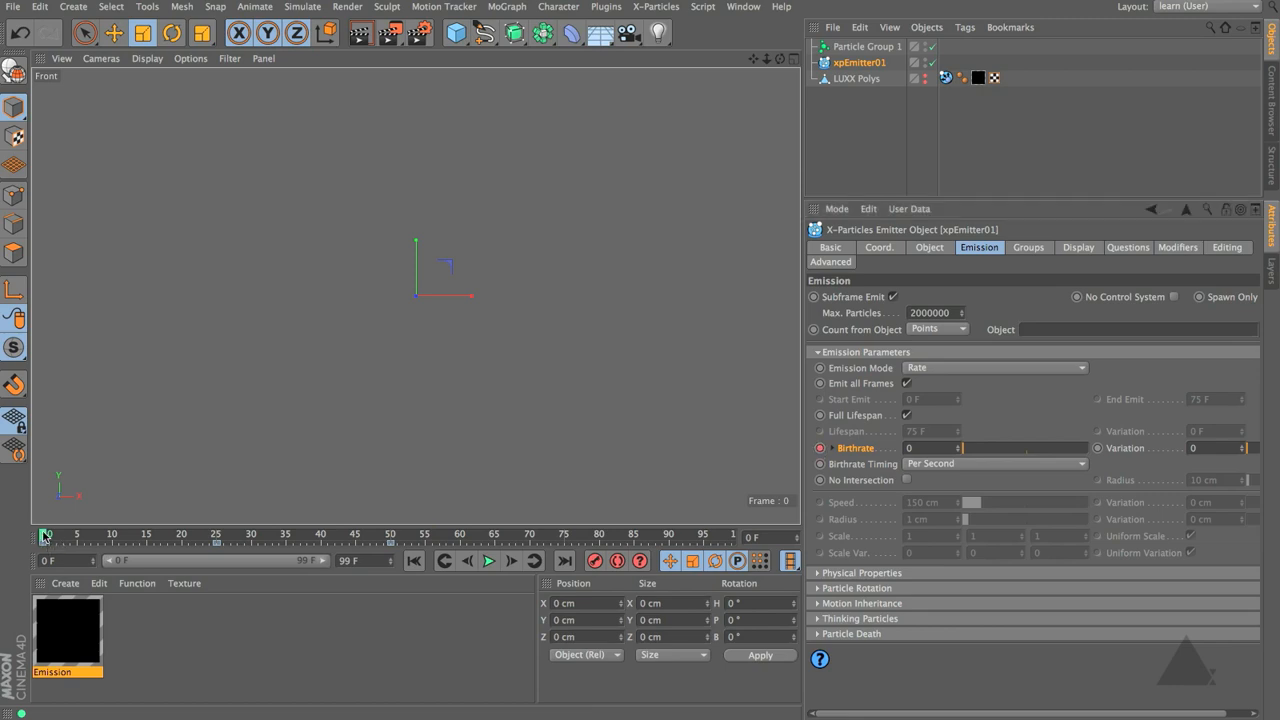
Set xpEmitter01's Birthrate to 400 at frame 25 and record a keyframe there
left_click_drag(44, 537, 217, 581)
double_click(930, 448)
type("400")
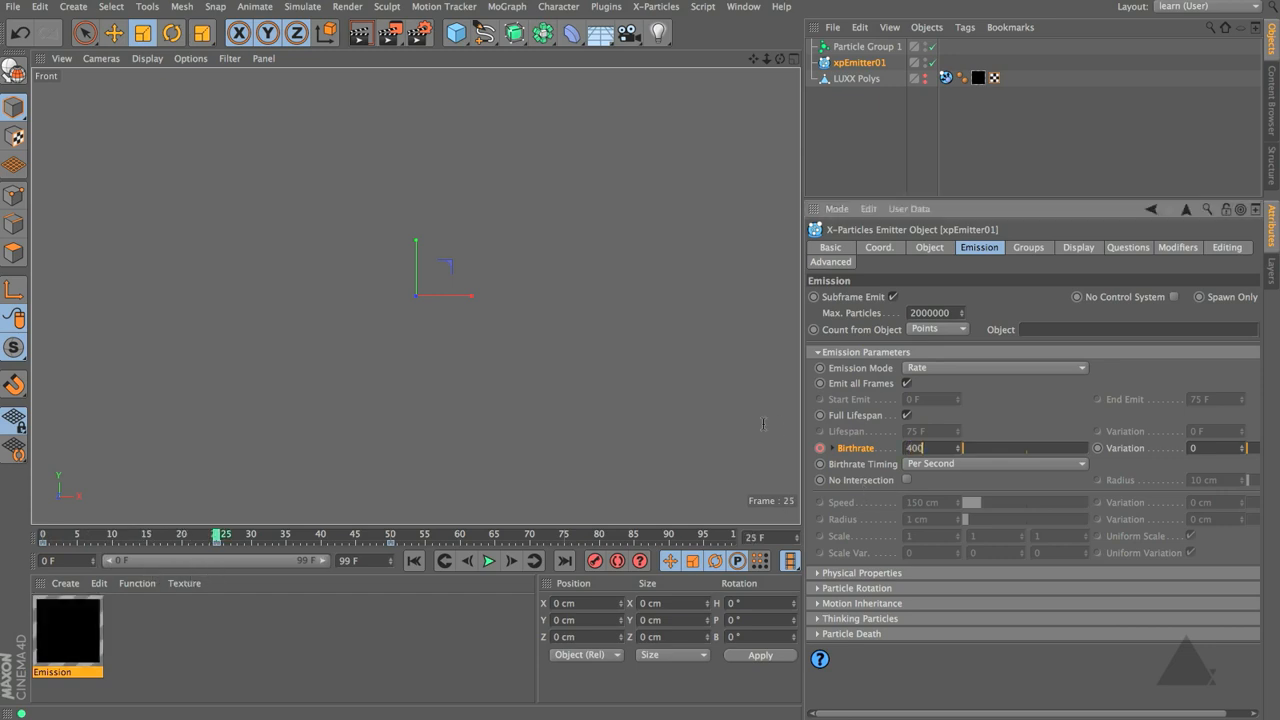
key("Return")
left_click(821, 448)
left_click(823, 449)
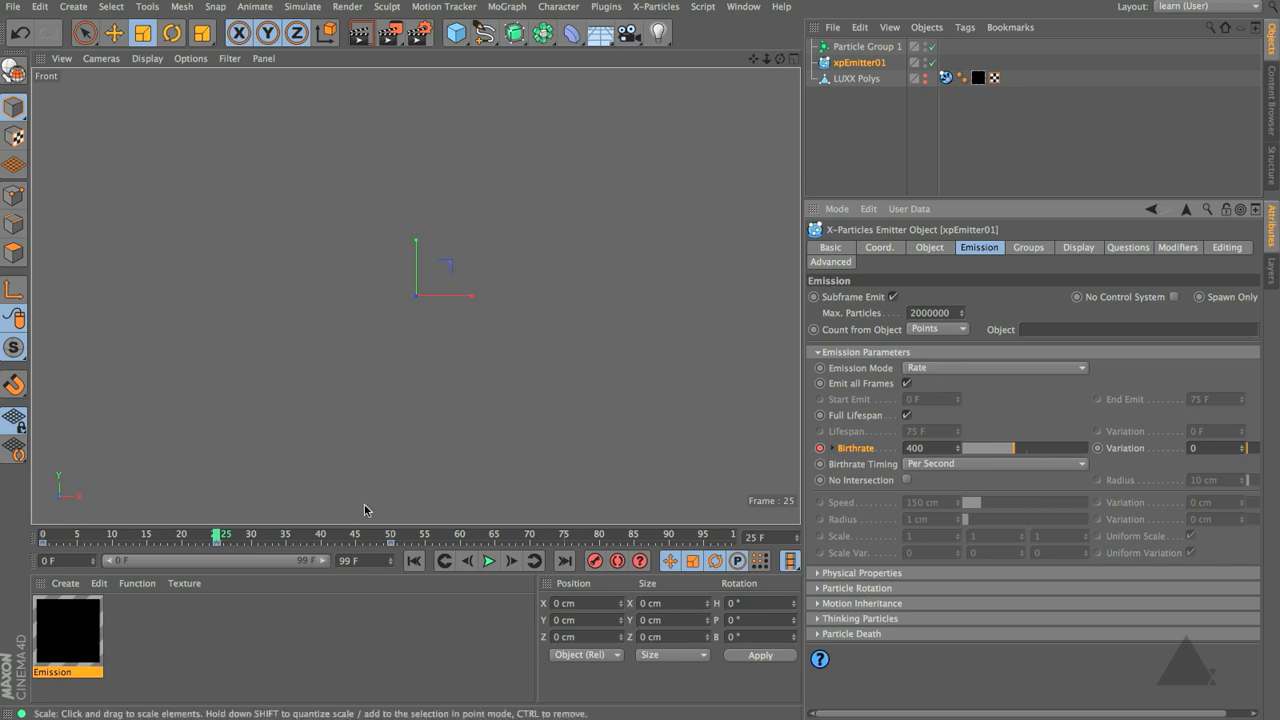
Set xpEmitter01's Birthrate back to 0 at frame 50 and record a keyframe there
left_click_drag(217, 536, 389, 563)
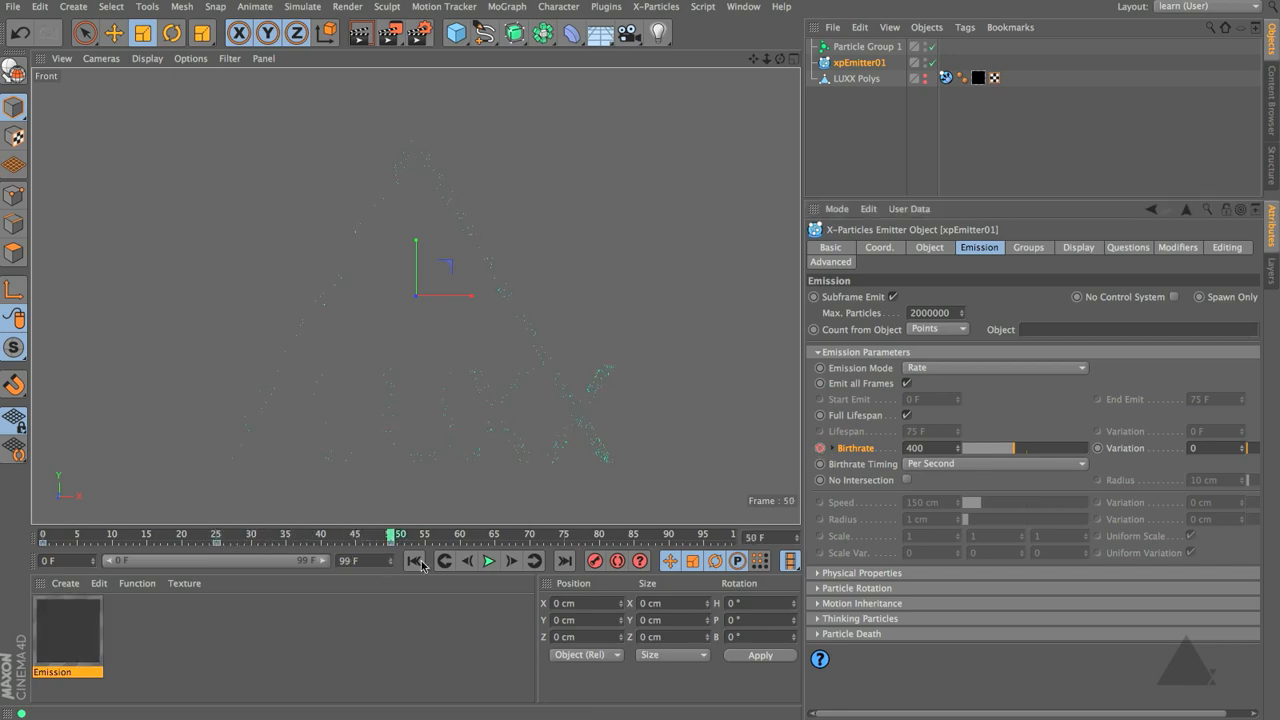
left_click(921, 448)
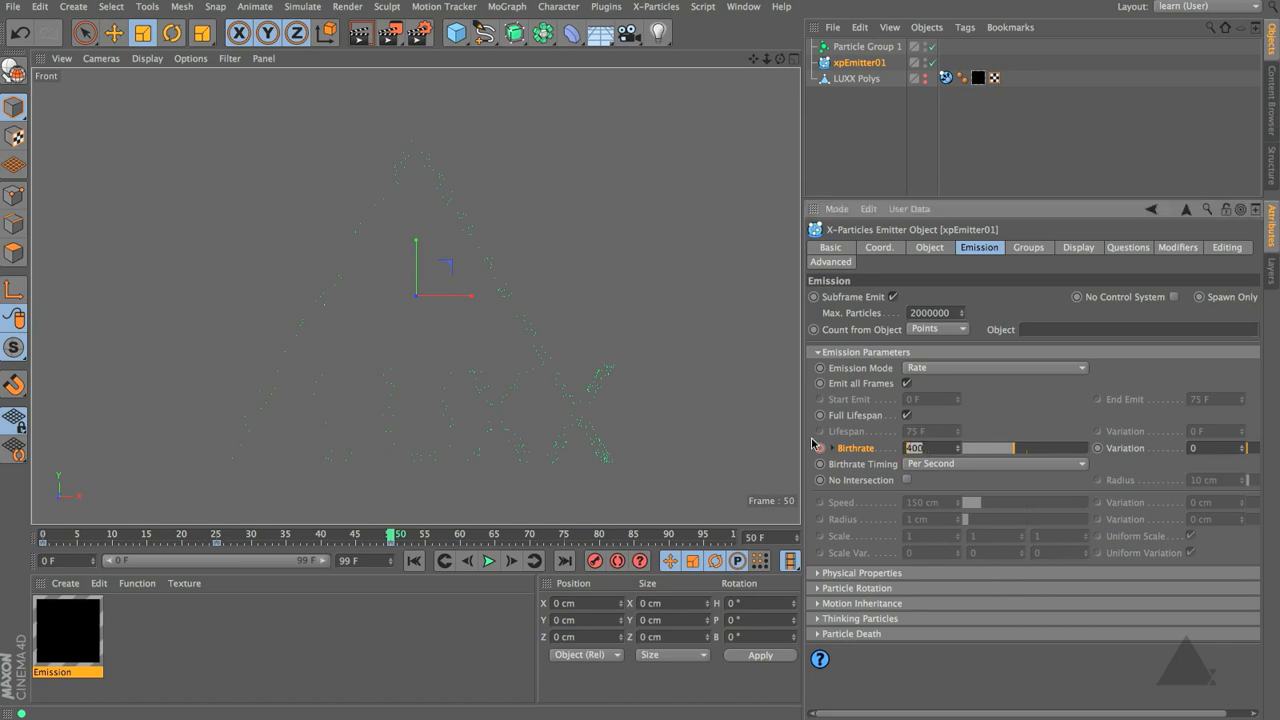
type("0")
key("Return")
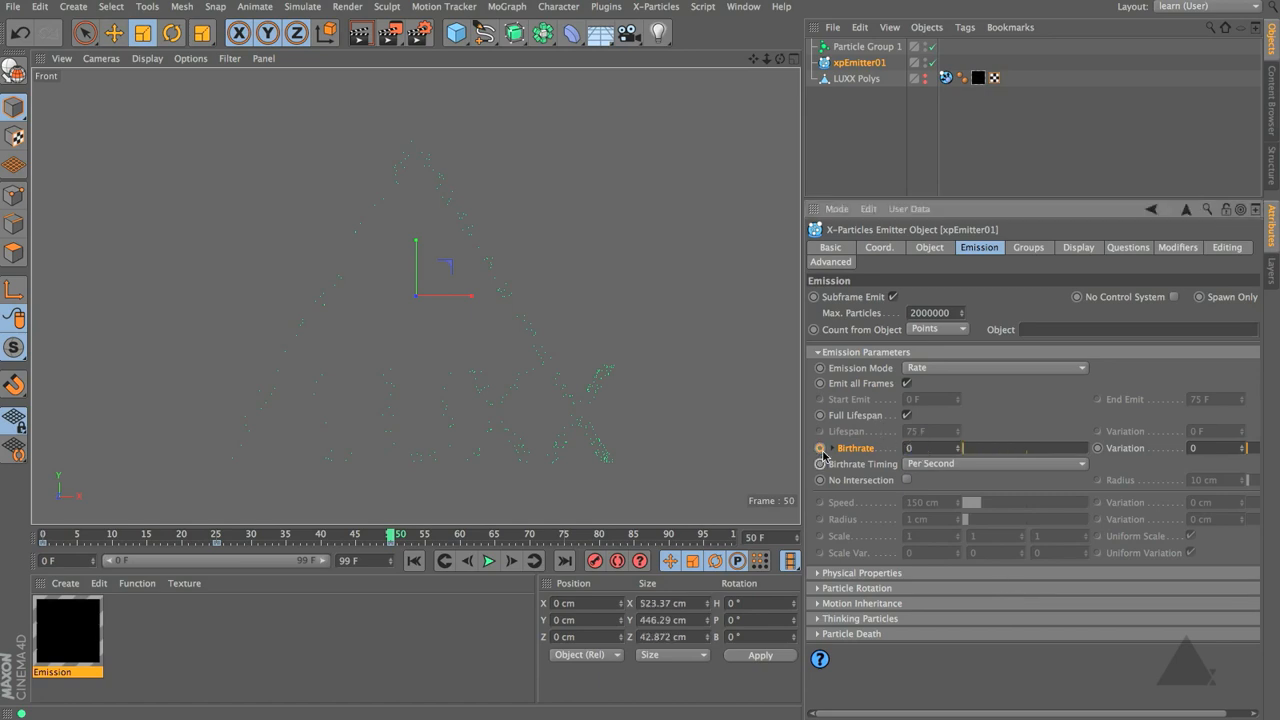
left_click(820, 449, "ctrl")
Turn off Full Lifespan for xpEmitter01 and set the Lifespan to 35 F with a 20 F variation
left_click(906, 415)
left_click(414, 561)
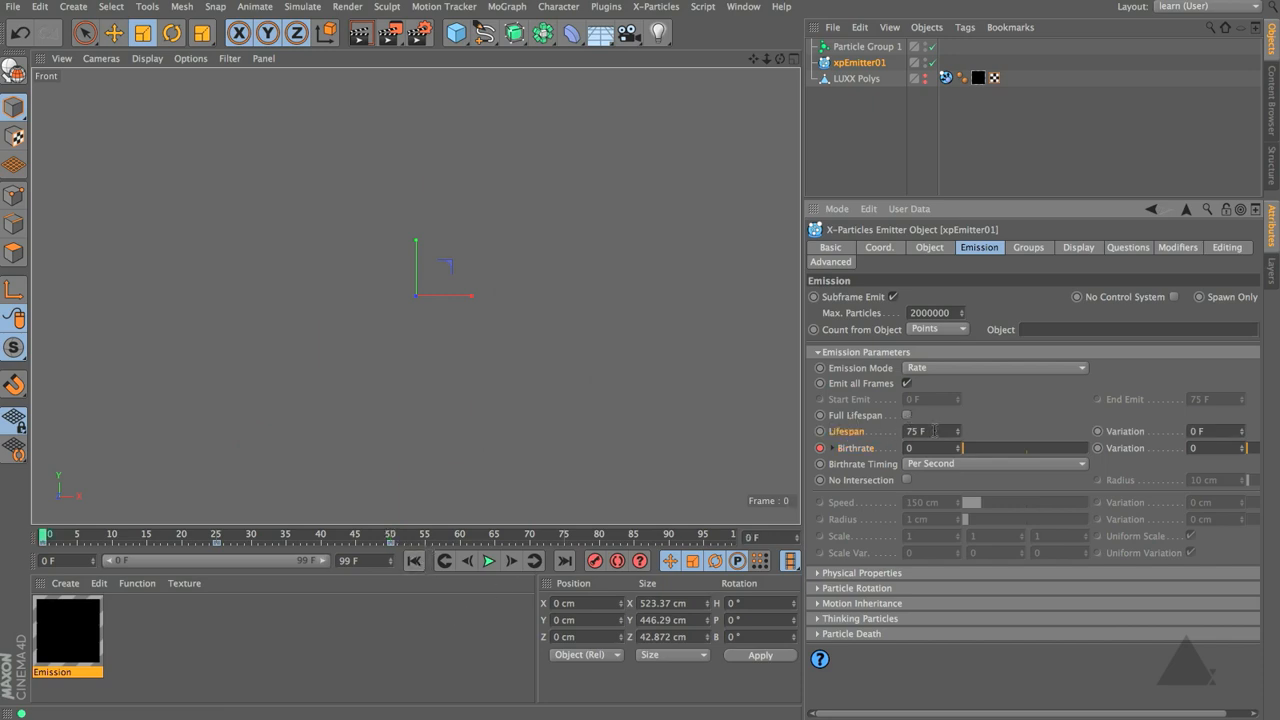
left_click(850, 431)
type("35")
key("Return")
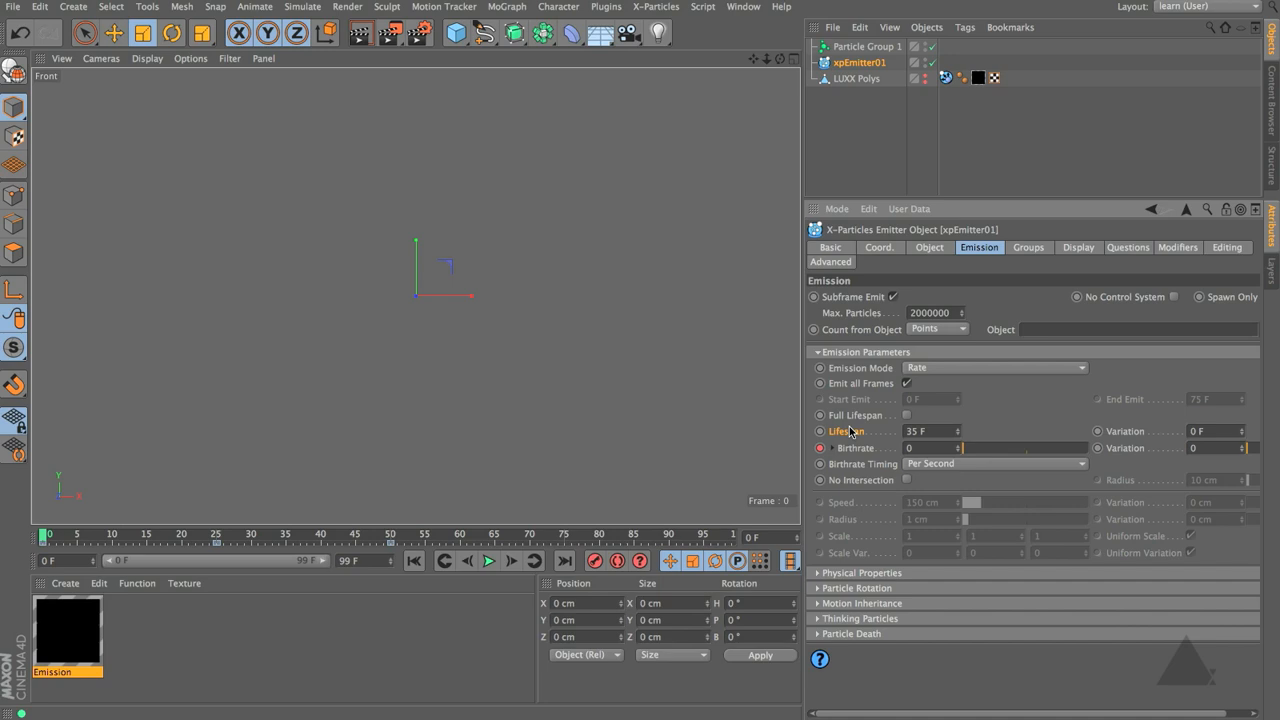
left_click(1218, 431)
type("20")
key("Return")
Check the particle emission and lifespan in playback, rewind to frame 0, and save the project incrementally
left_click(488, 561)
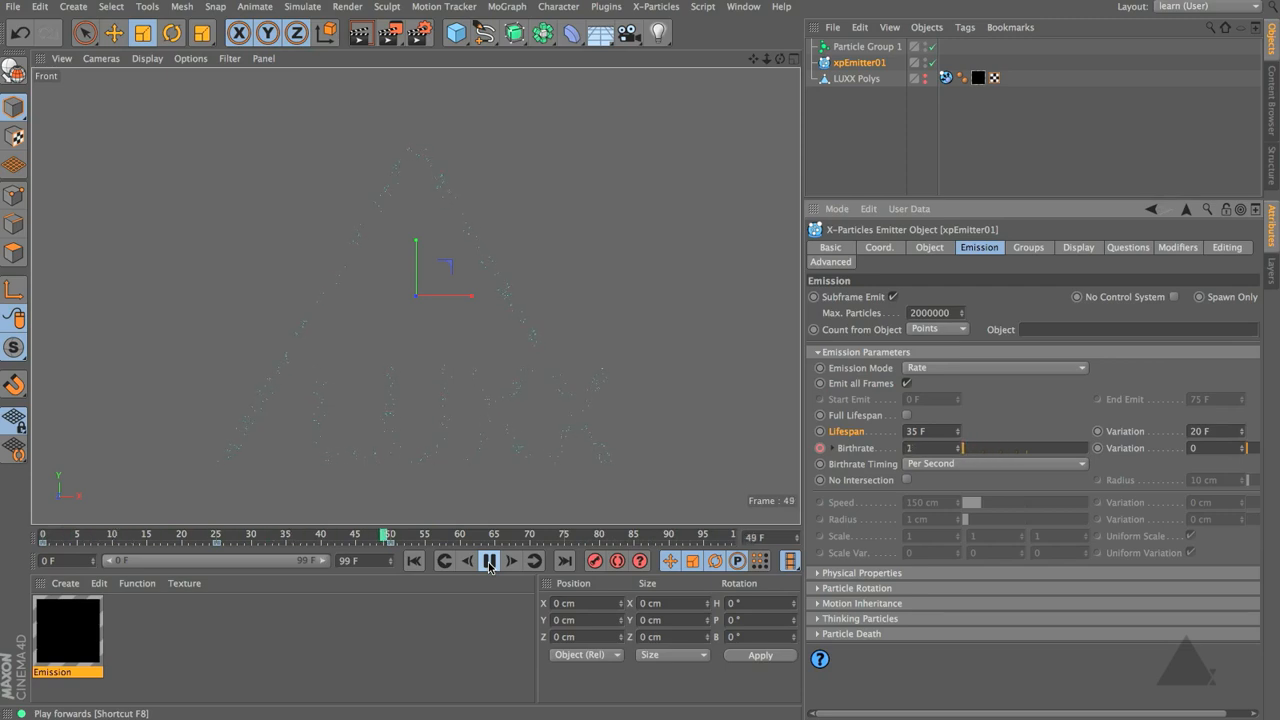
left_click(489, 561)
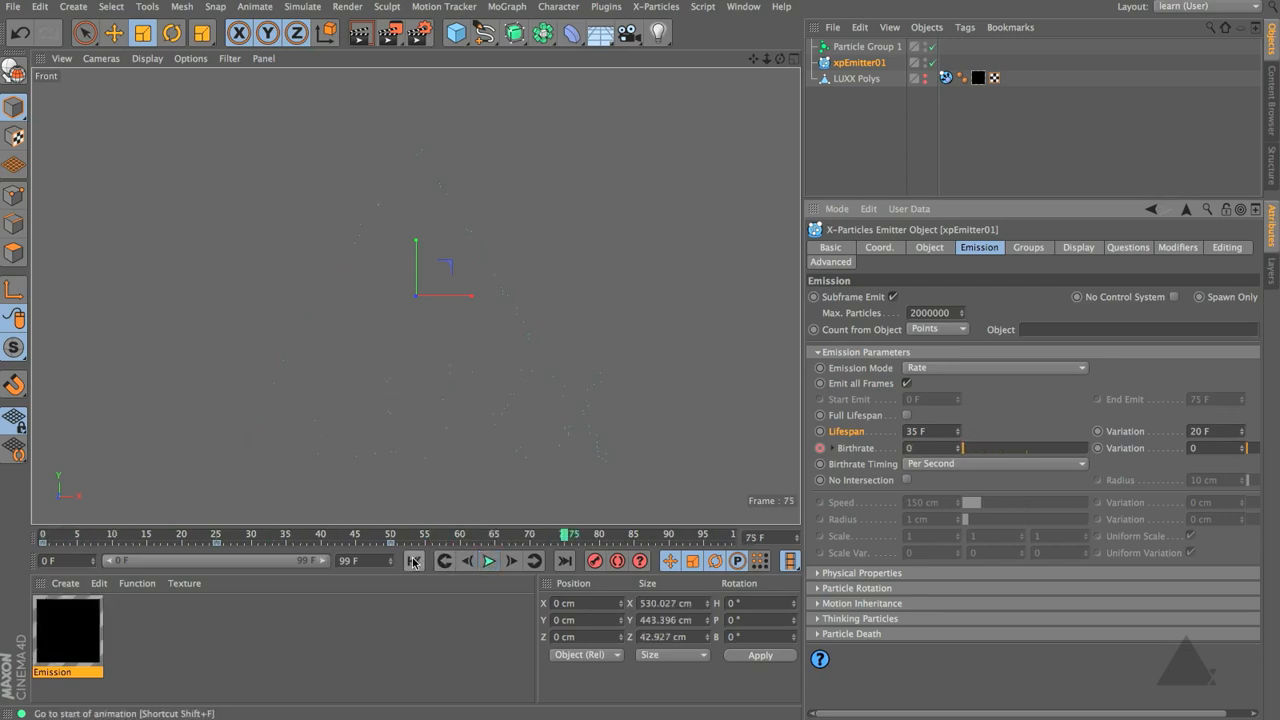
left_click(413, 562)
left_click(14, 7)
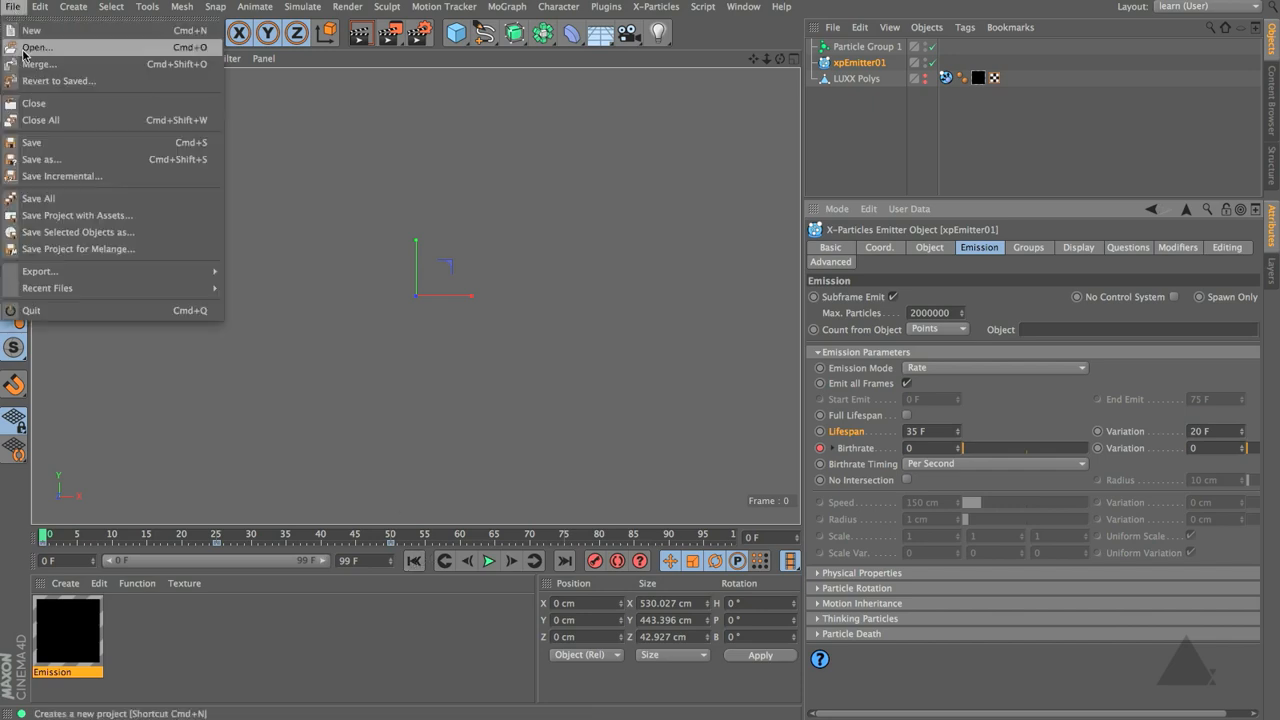
left_click(34, 178)
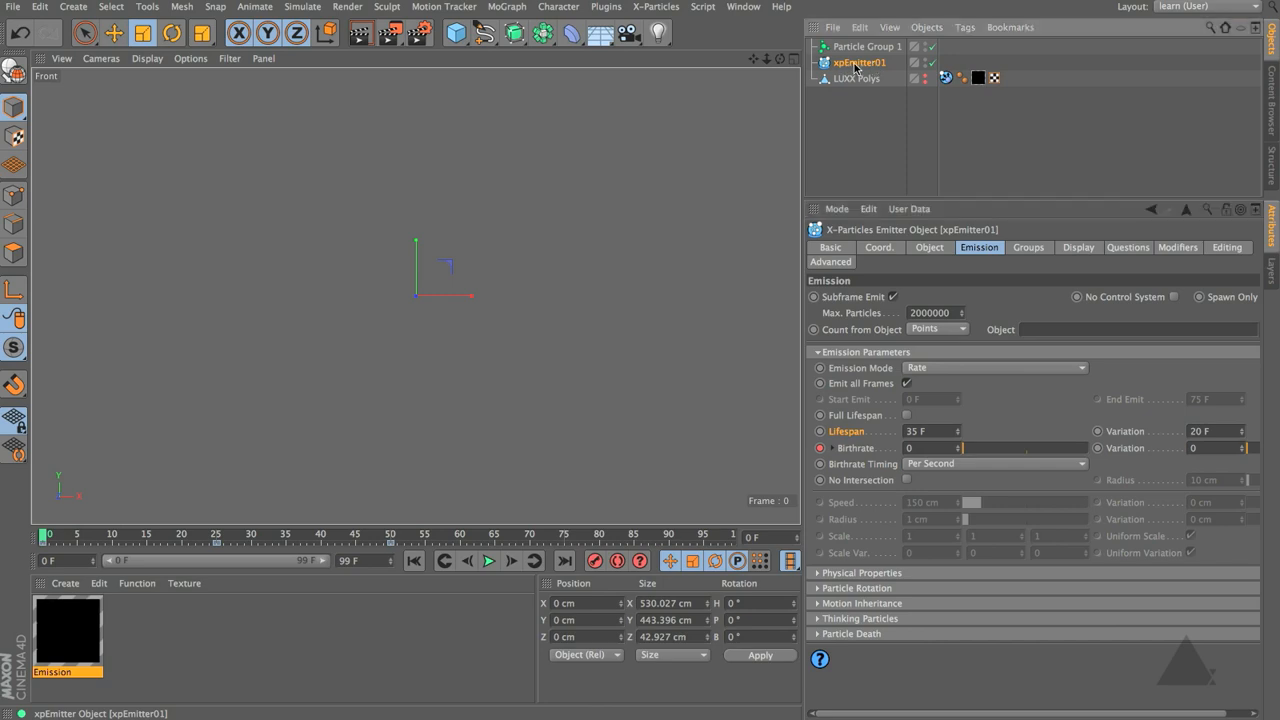
Add an X-Particles xpTrail object linked to xpEmitter01 and rename it xpTrail01
left_click(668, 8)
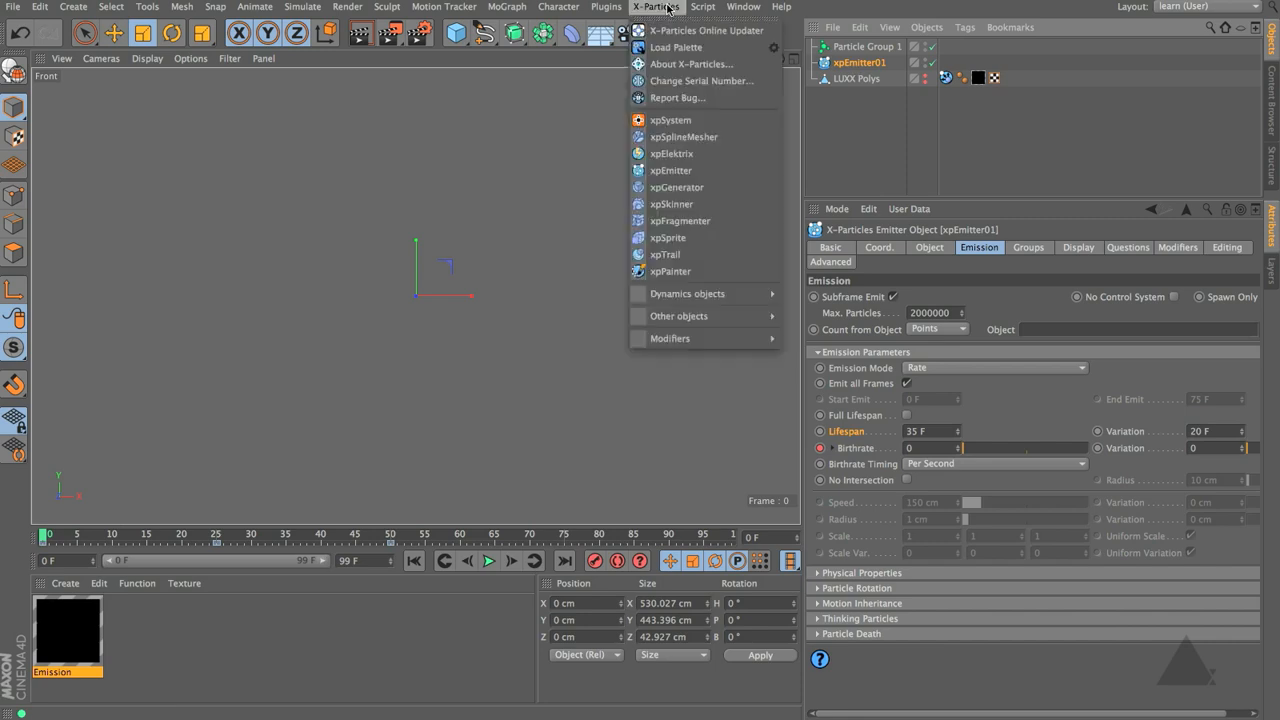
left_click(665, 255)
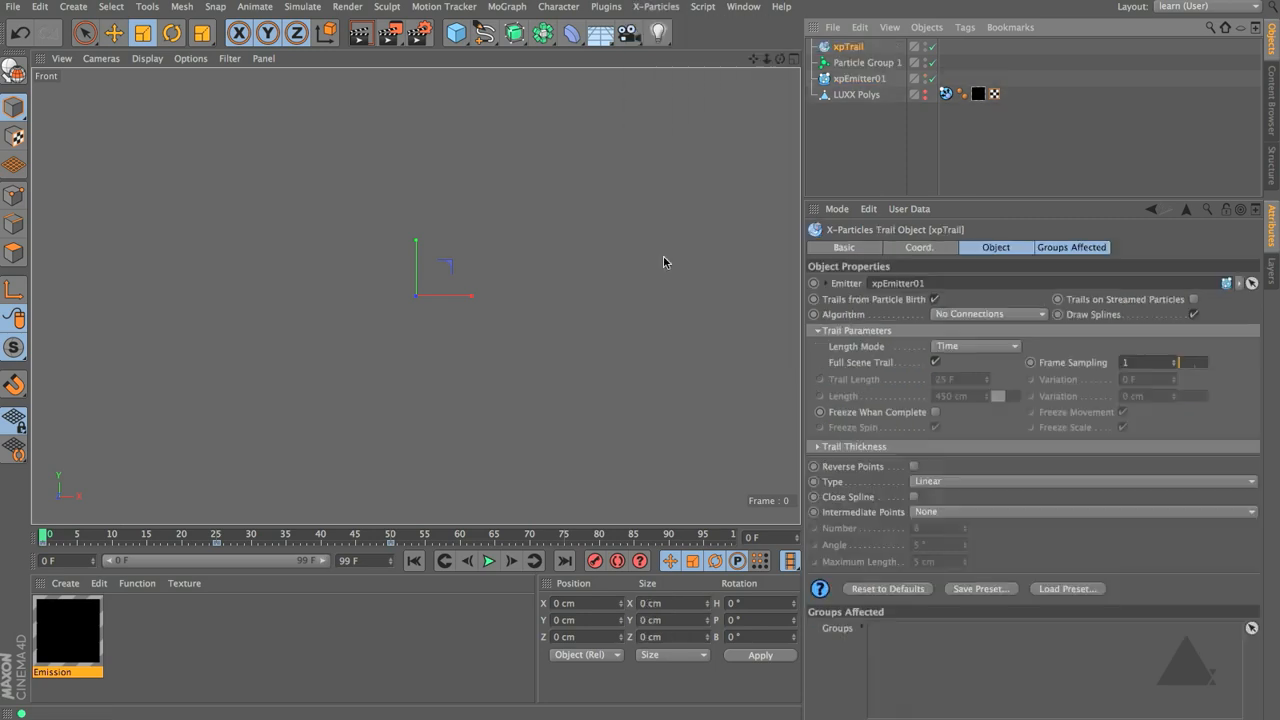
double_click(860, 47)
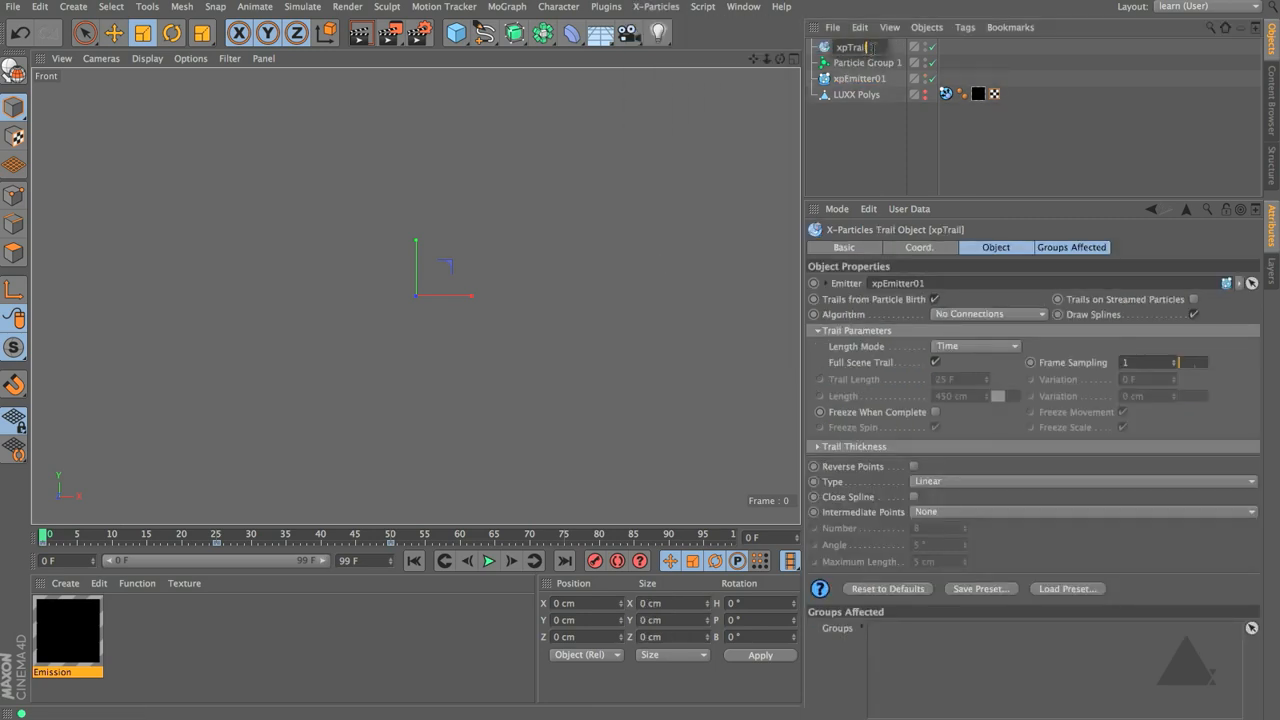
type("01")
key("Return")
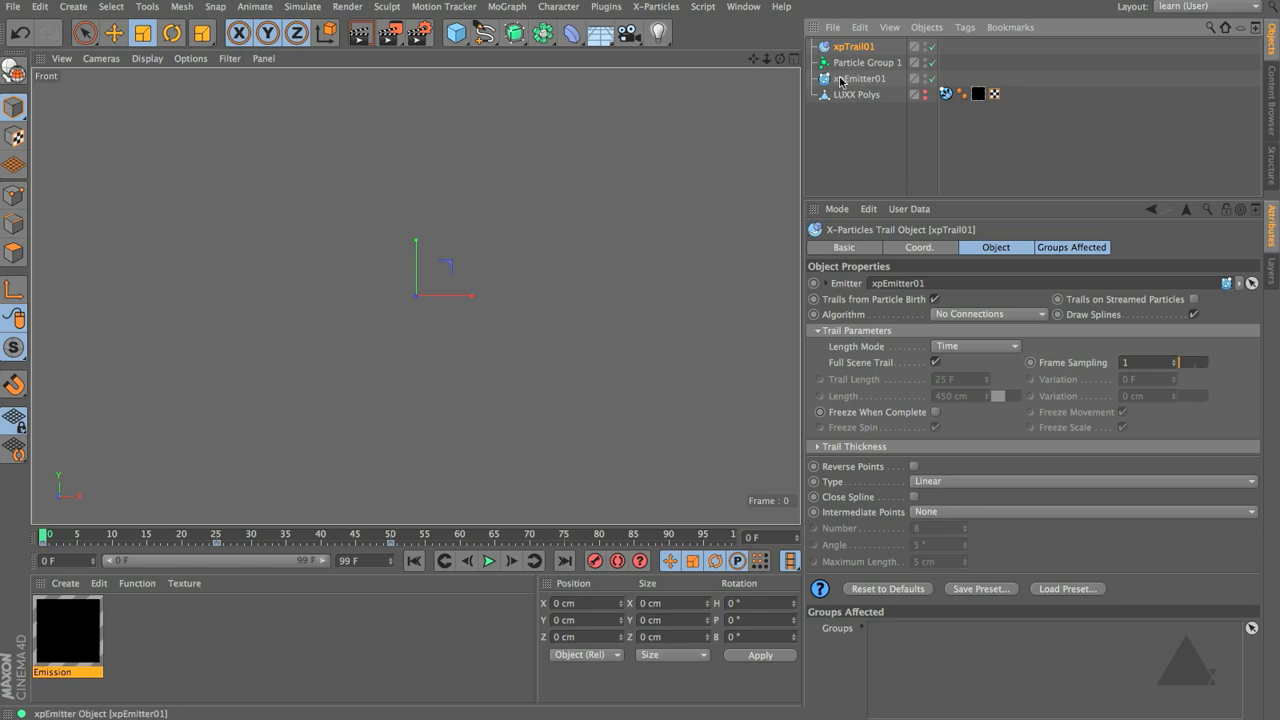
Play the animation to frame 55 to check the trails drawn from xpEmitter01 in the front view
left_click(849, 285)
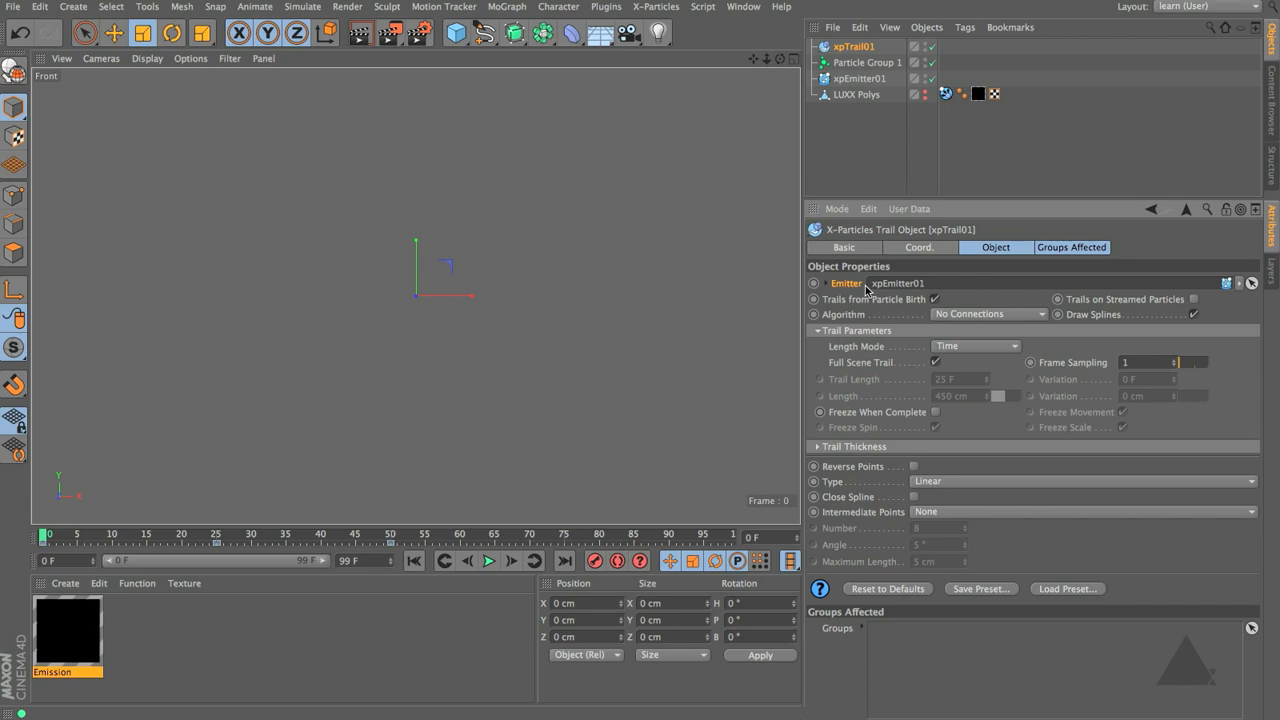
left_click(489, 561)
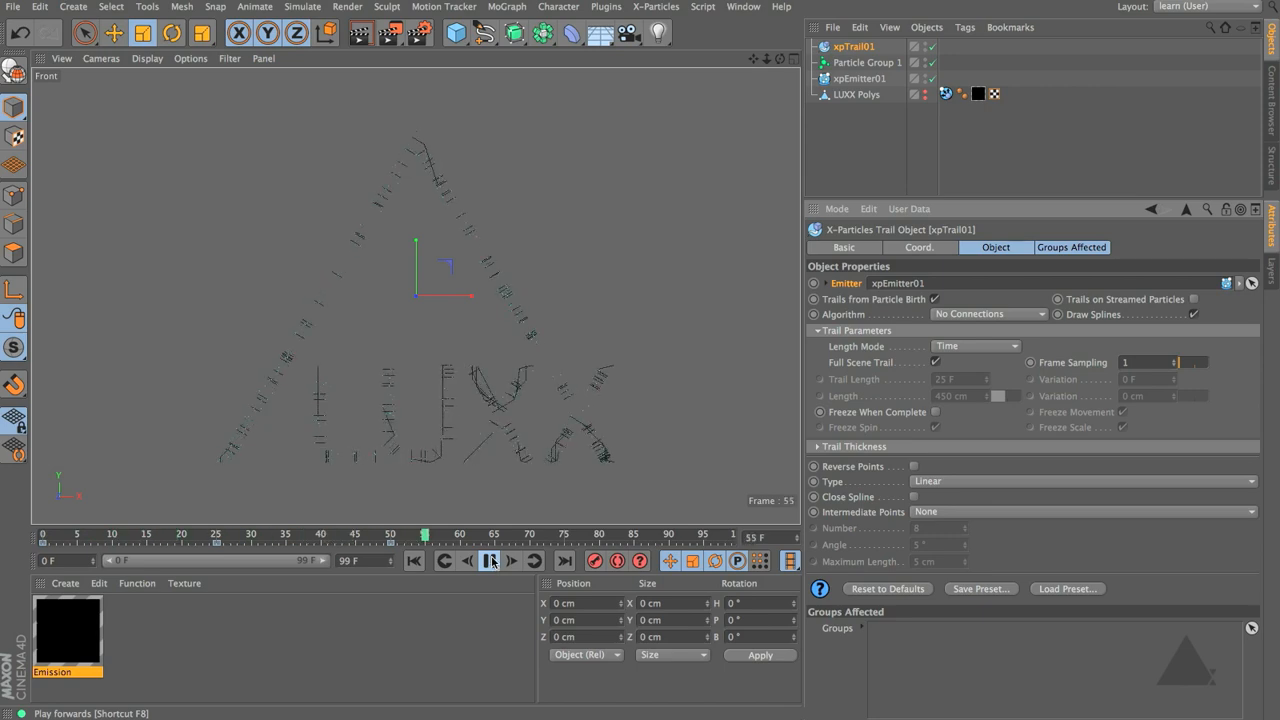
left_click(490, 561)
Inspect the particle trails from several angles in the perspective view and locate xpTrail01's Full Scene Trail setting
key("F1")
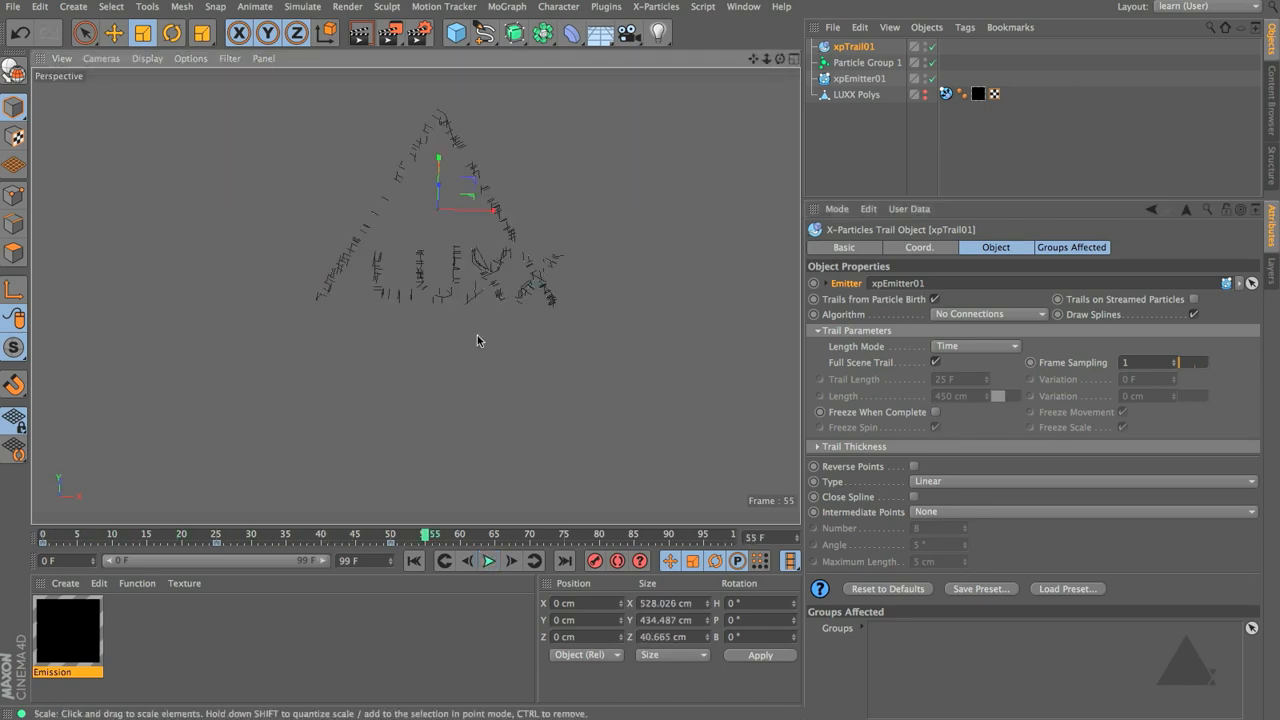
left_click_drag(491, 304, 398, 290, "alt")
middle_click_drag(398, 290, 388, 314, "alt")
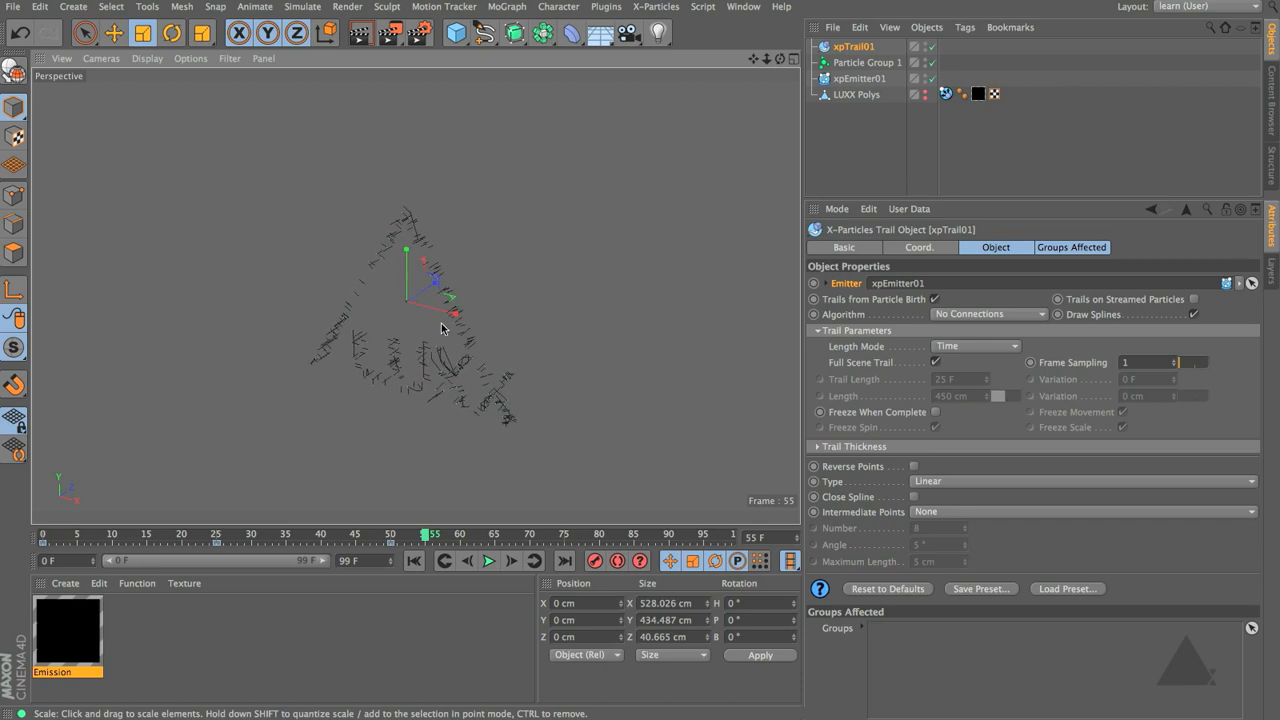
right_click_drag(440, 323, 533, 328, "alt")
left_click_drag(455, 396, 556, 307, "alt")
right_click_drag(452, 350, 369, 361, "alt")
middle_click_drag(370, 362, 366, 349, "alt")
left_click_drag(384, 368, 397, 361, "alt")
middle_click_drag(398, 361, 394, 334, "alt")
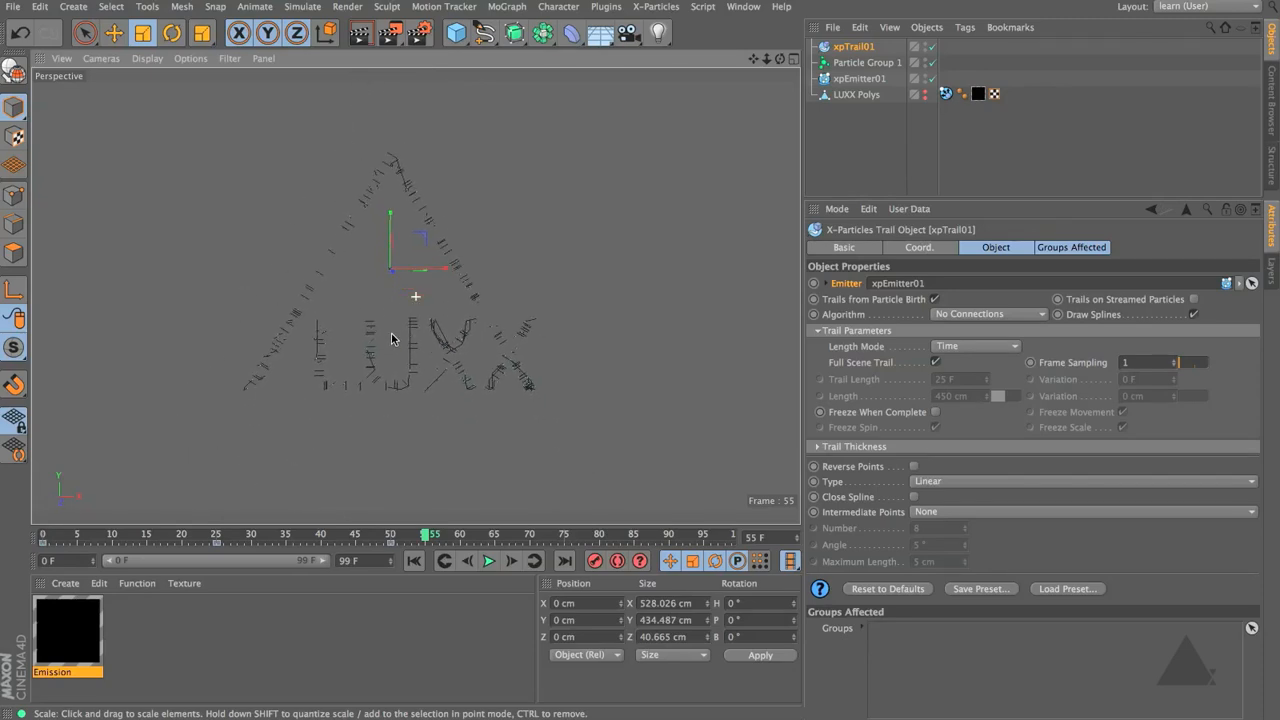
right_click_drag(394, 334, 427, 326, "alt")
mouse_move(405, 302)
middle_mouse_down("alt")
mouse_move(409, 331)
mouse_move(404, 313)
middle_mouse_up("alt")
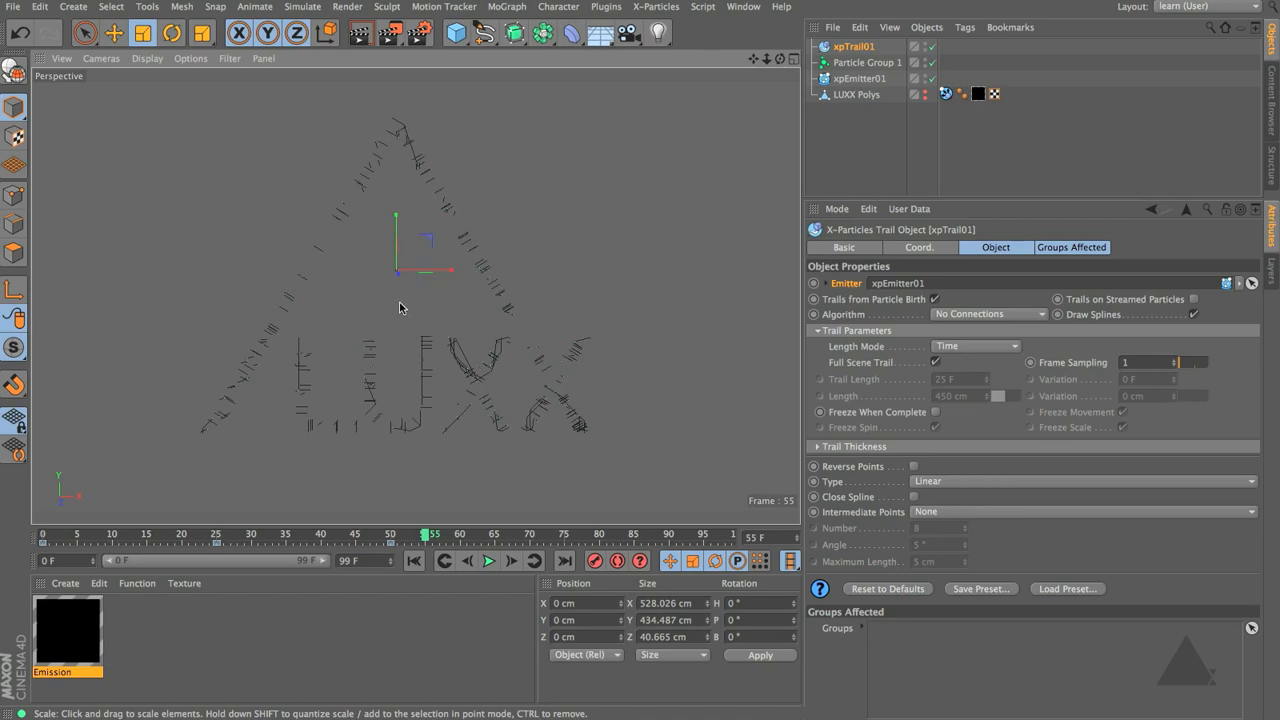
left_click(873, 363)
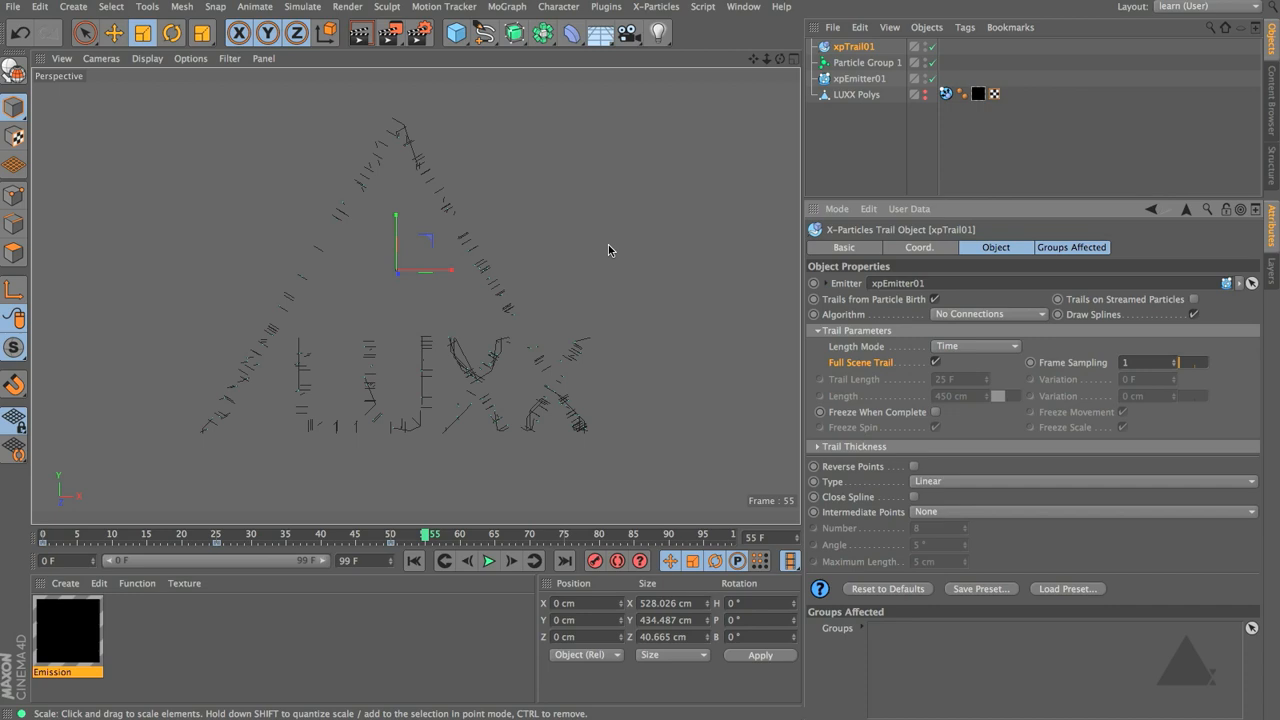
Disable Full Scene Trail on xpTrail01 and set its Trail Length to 12 F with a Variation of 5 F
left_click(935, 362)
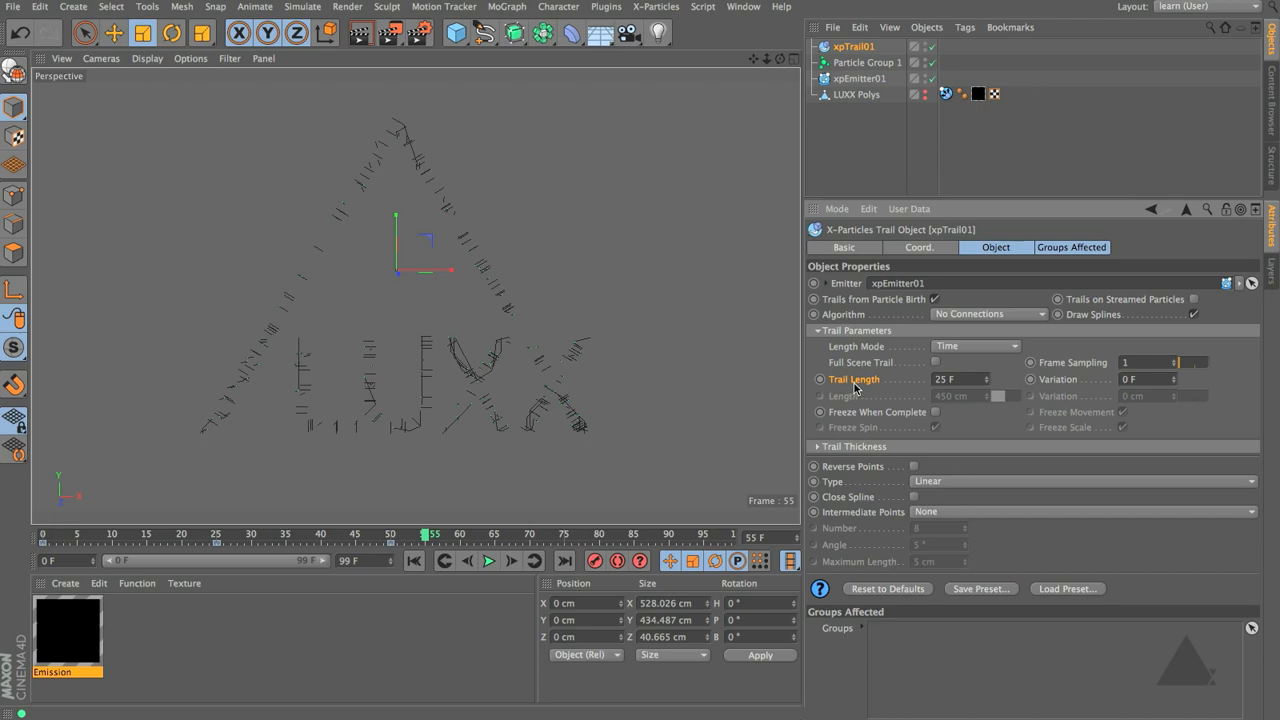
left_click(958, 380)
type("12")
key("Tab")
type("5")
Play the animation from frame 0 to check the shortened particle trails on the logo
left_click(414, 561)
left_click(489, 561)
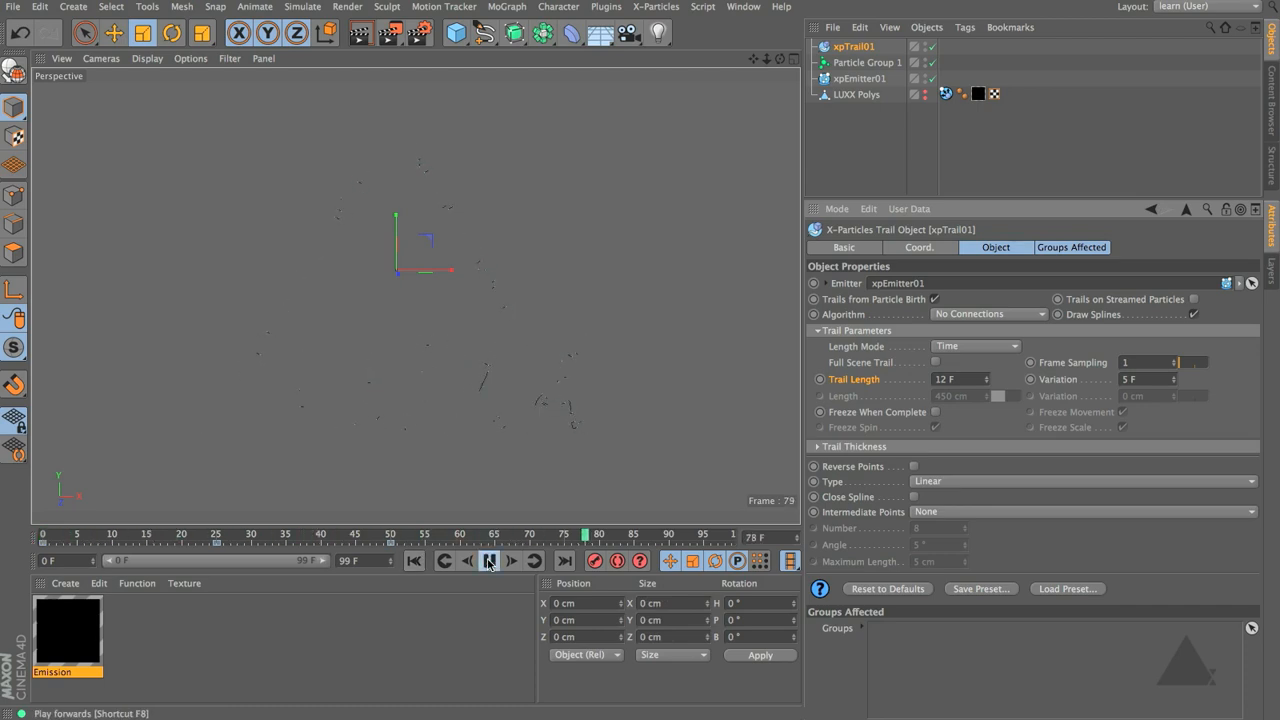
left_click(489, 561)
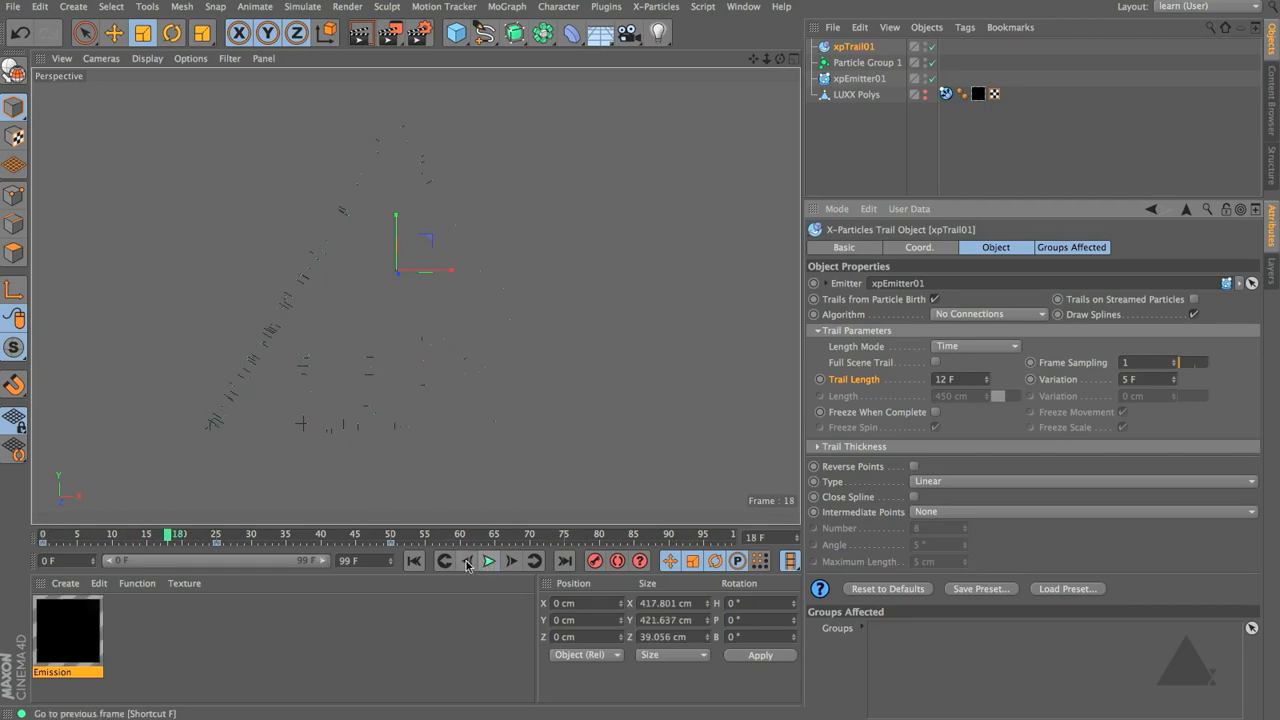
left_click(413, 561)
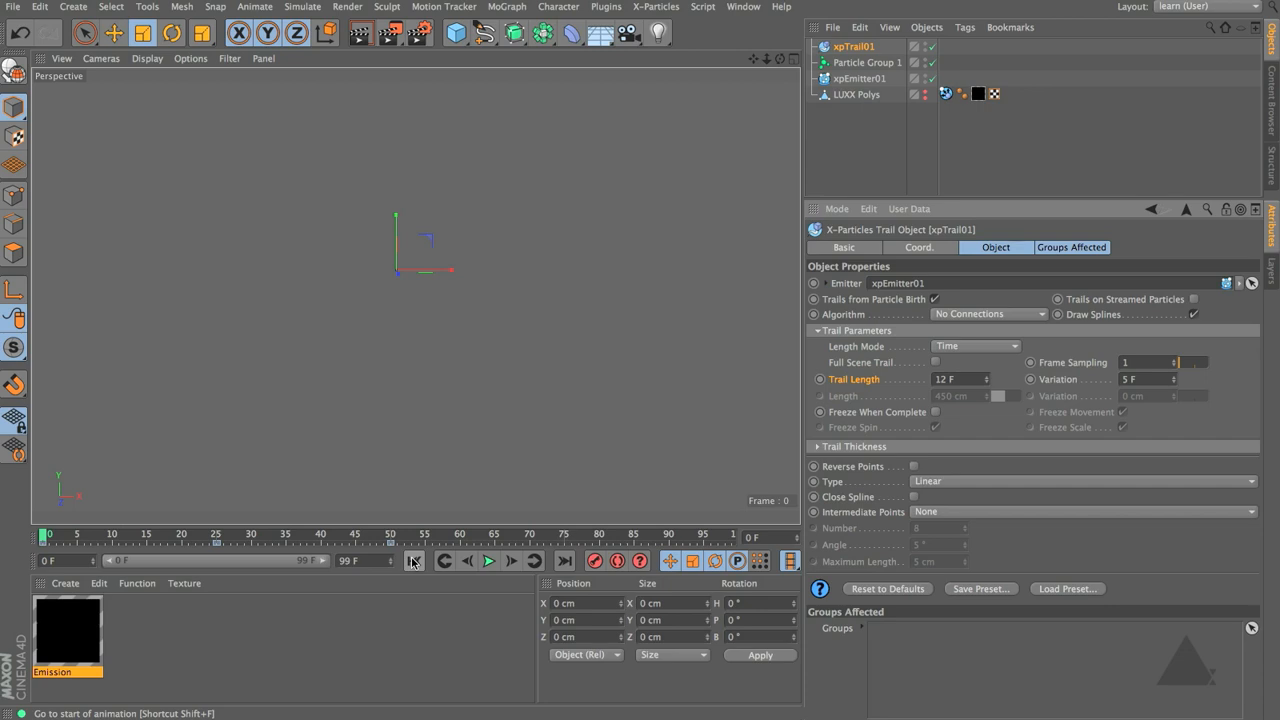
left_click(489, 561)
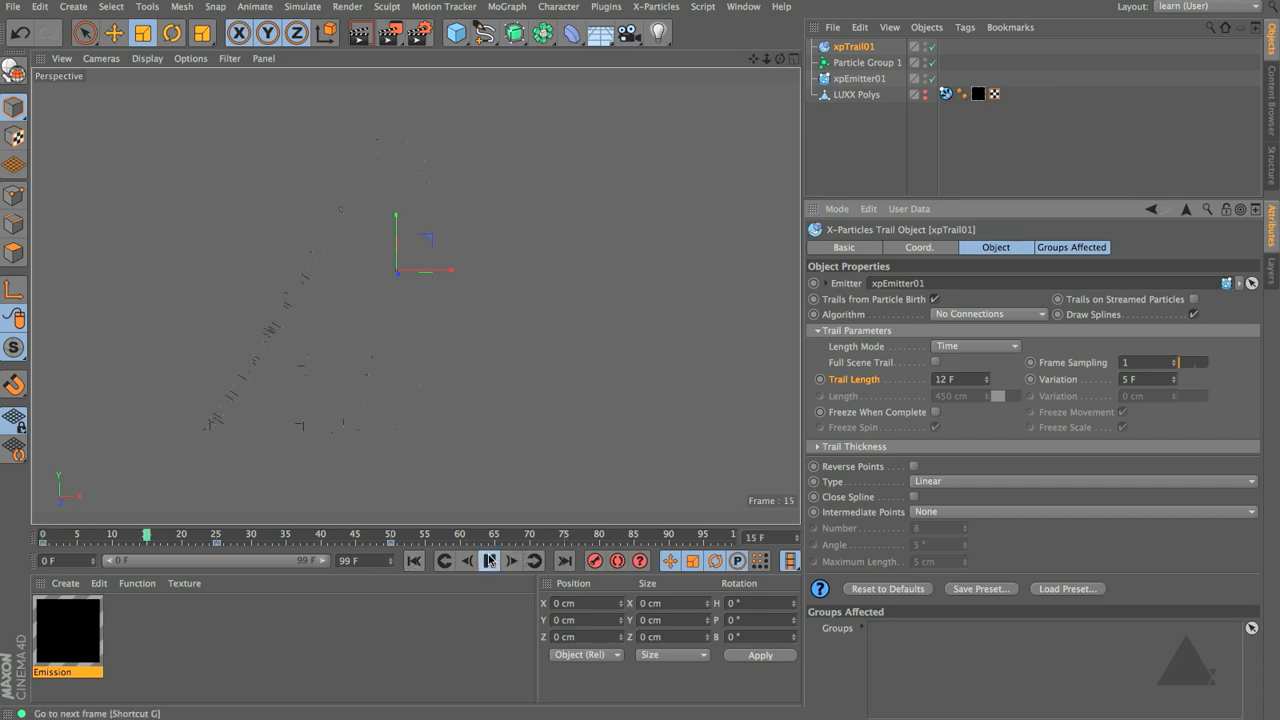
left_click(489, 561)
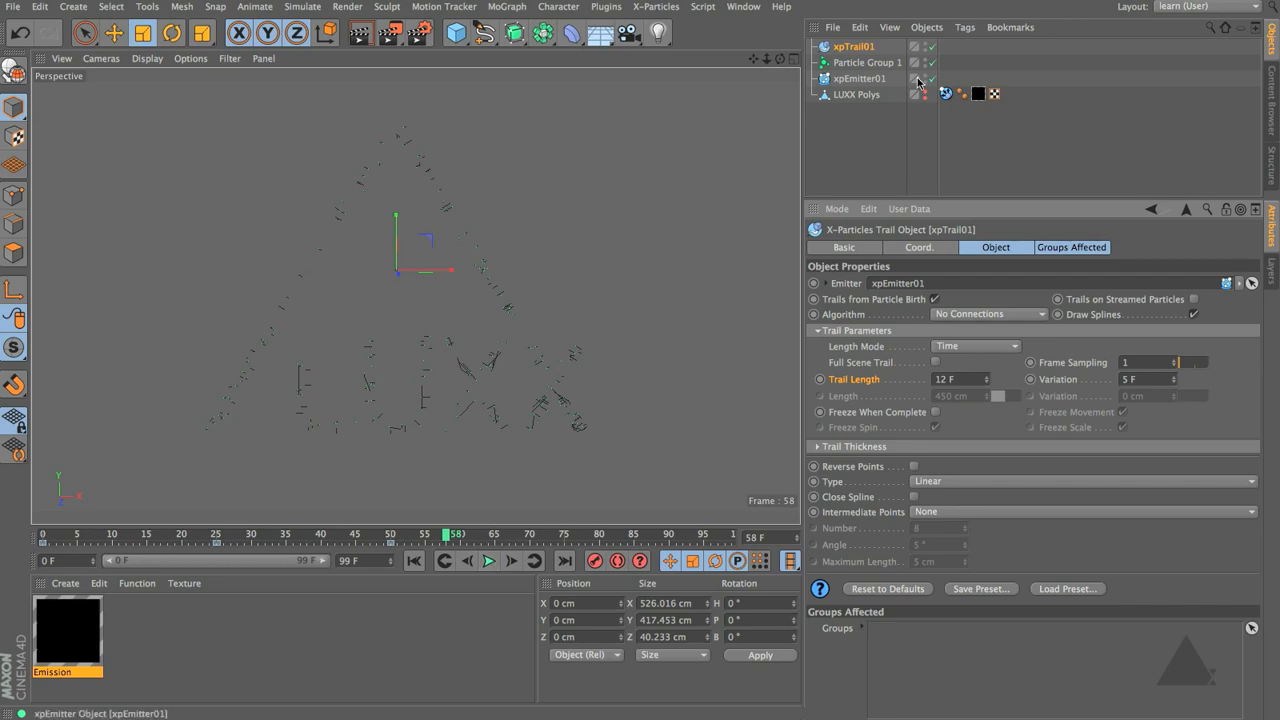
Hide xpEmitter01, play the animation from frame 0 to check the trails alone, and return to the start
left_click(414, 561)
left_click(488, 561)
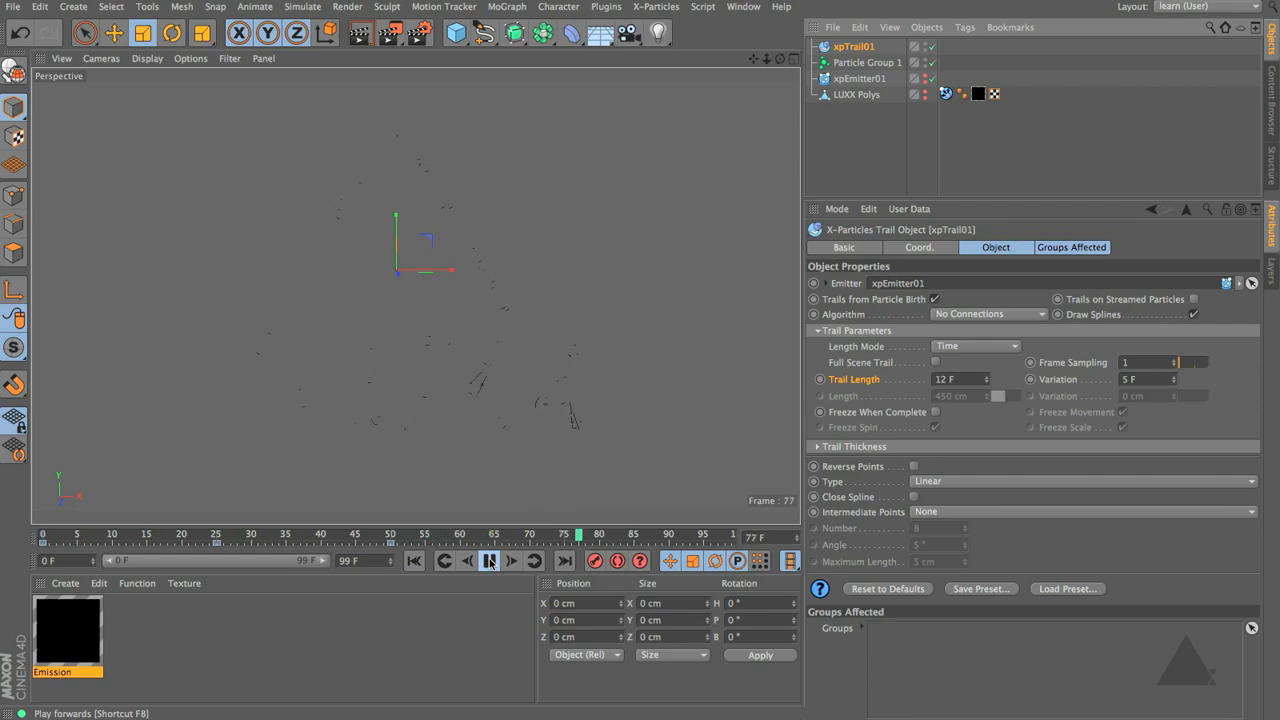
left_click(489, 561)
left_click(413, 561)
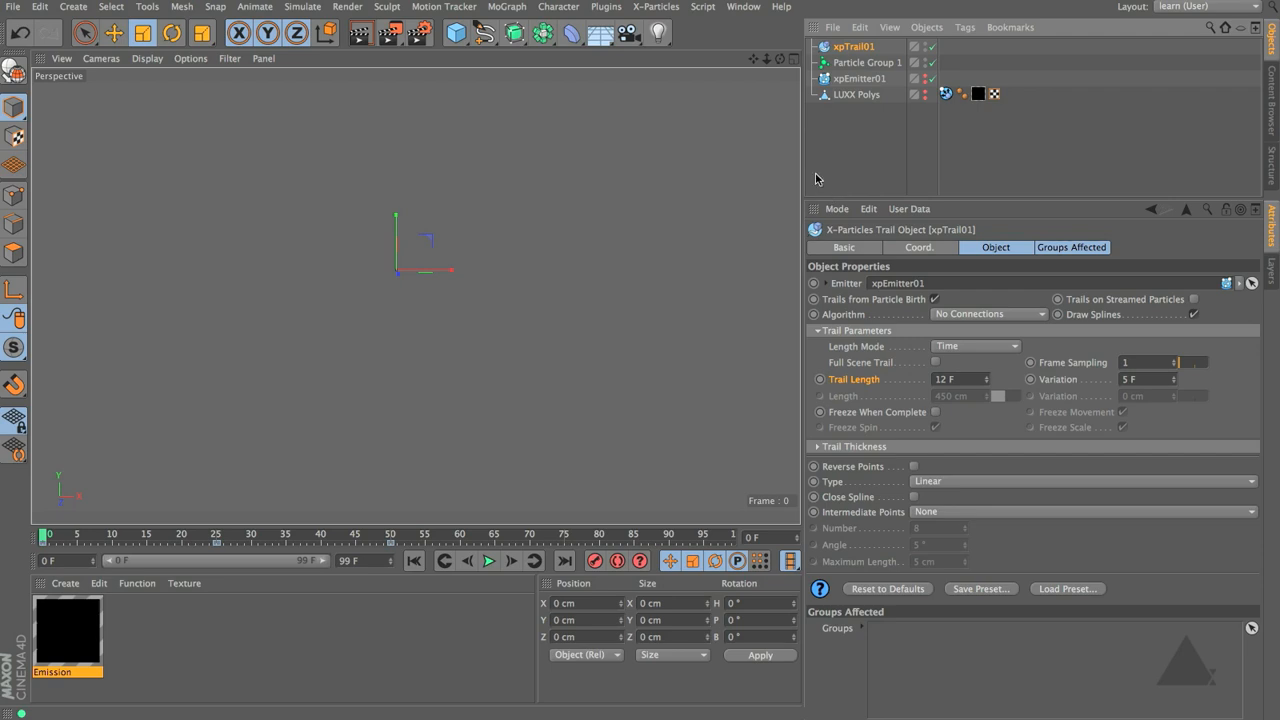
Add an X-Particles xpNetwork motion modifier to the scene
left_click(656, 7)
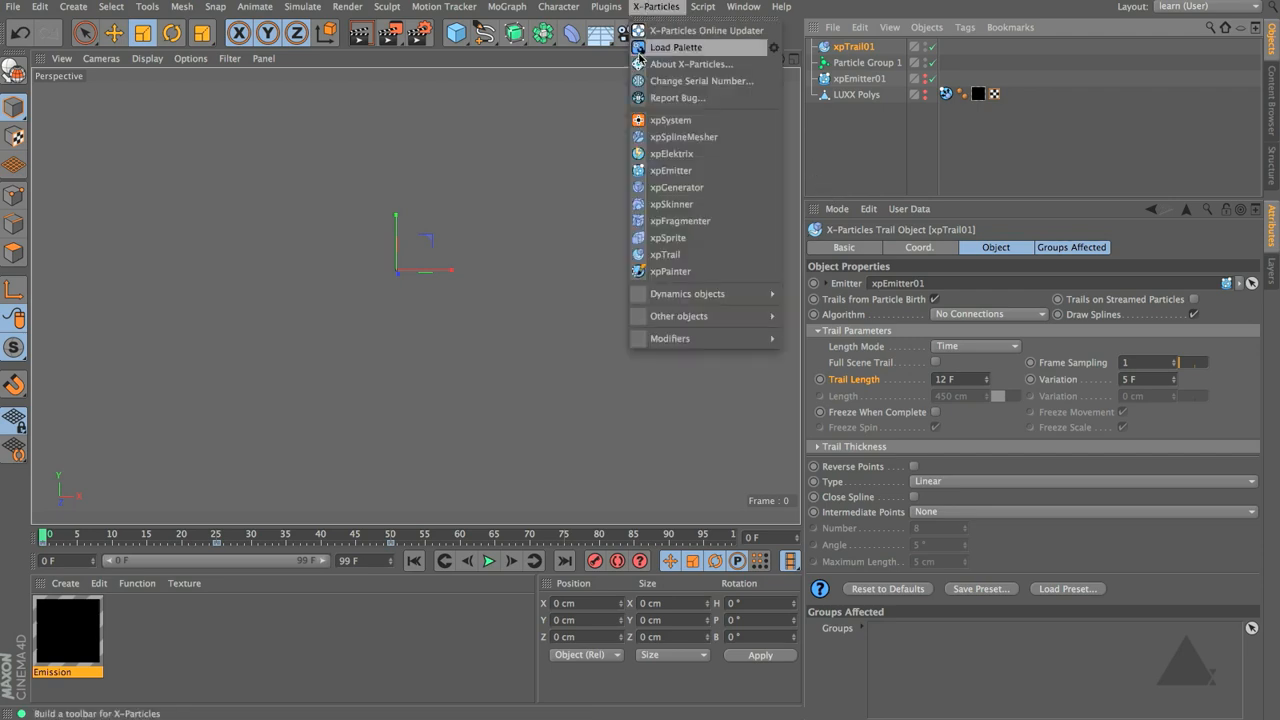
mouse_move(740, 338)
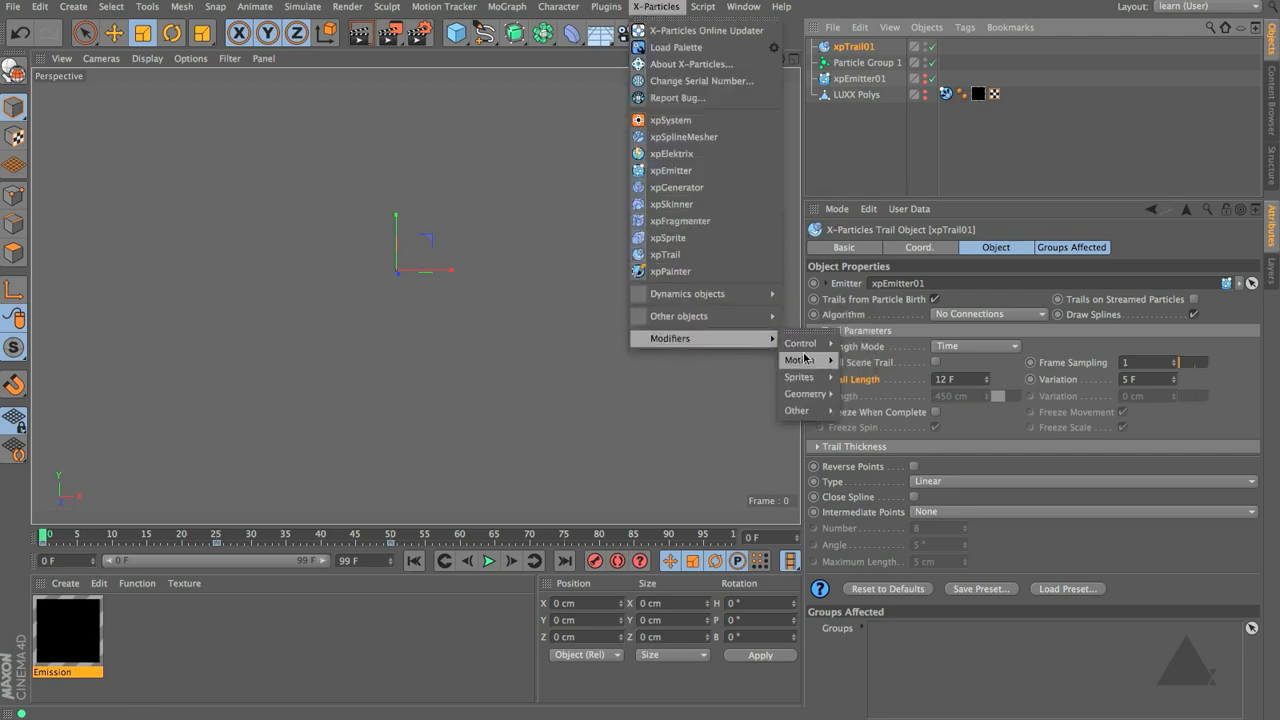
mouse_move(805, 358)
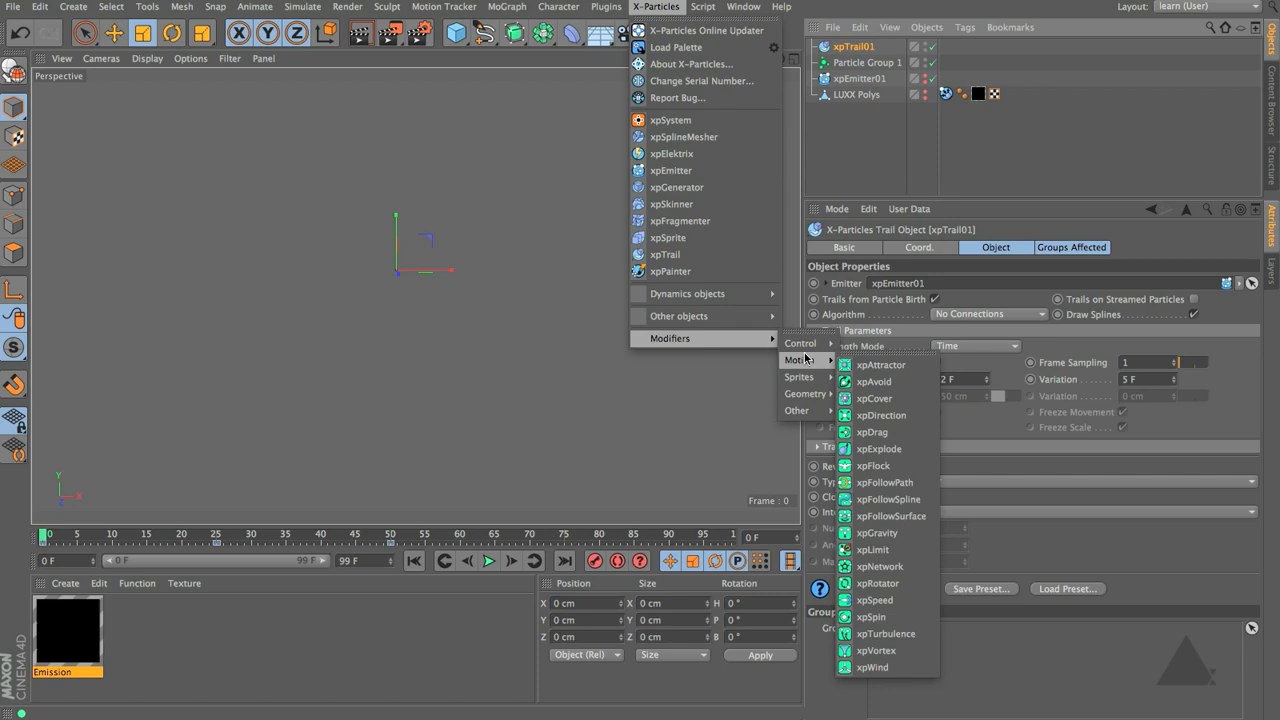
left_click(892, 571)
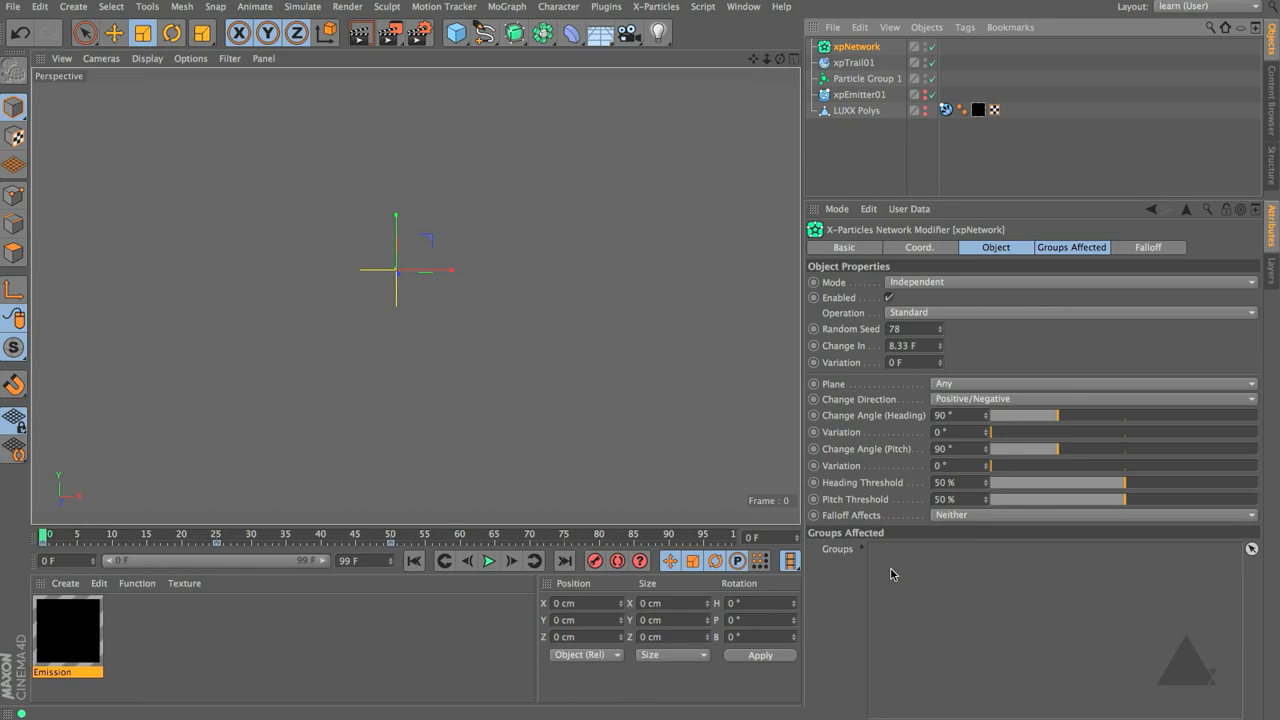
Set the xpNetwork modifier's Change In to 7 F and its Variation to 2 F
left_click(915, 345)
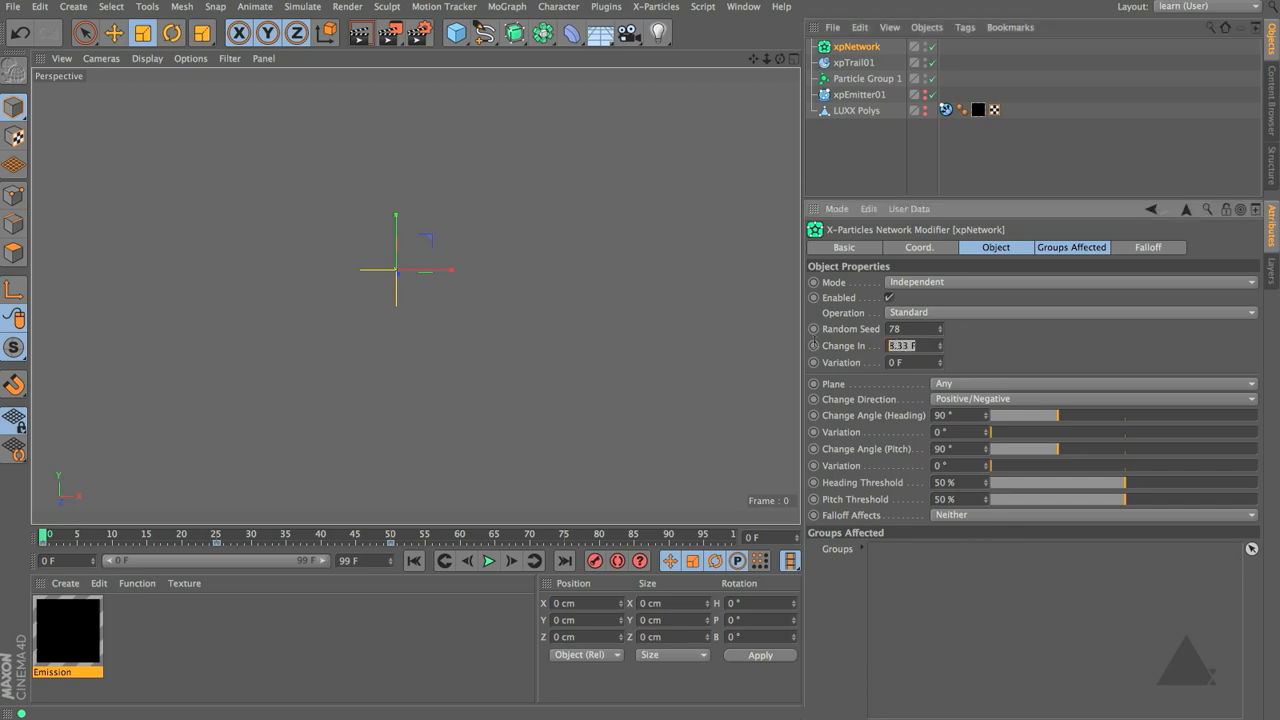
left_click(972, 414)
left_click(910, 345)
type("7")
key("Tab")
type("2")
Play the animation to check the network-shaped trails and return to frame 0
left_click(487, 562)
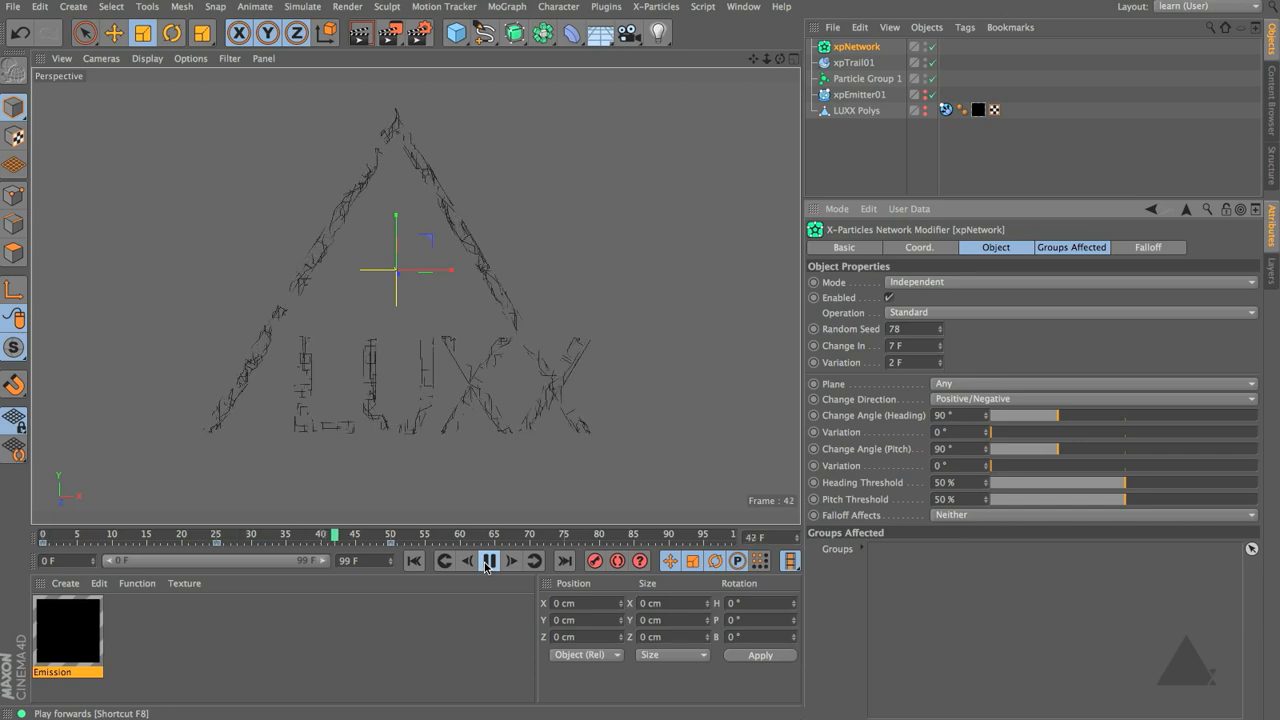
left_click(414, 562)
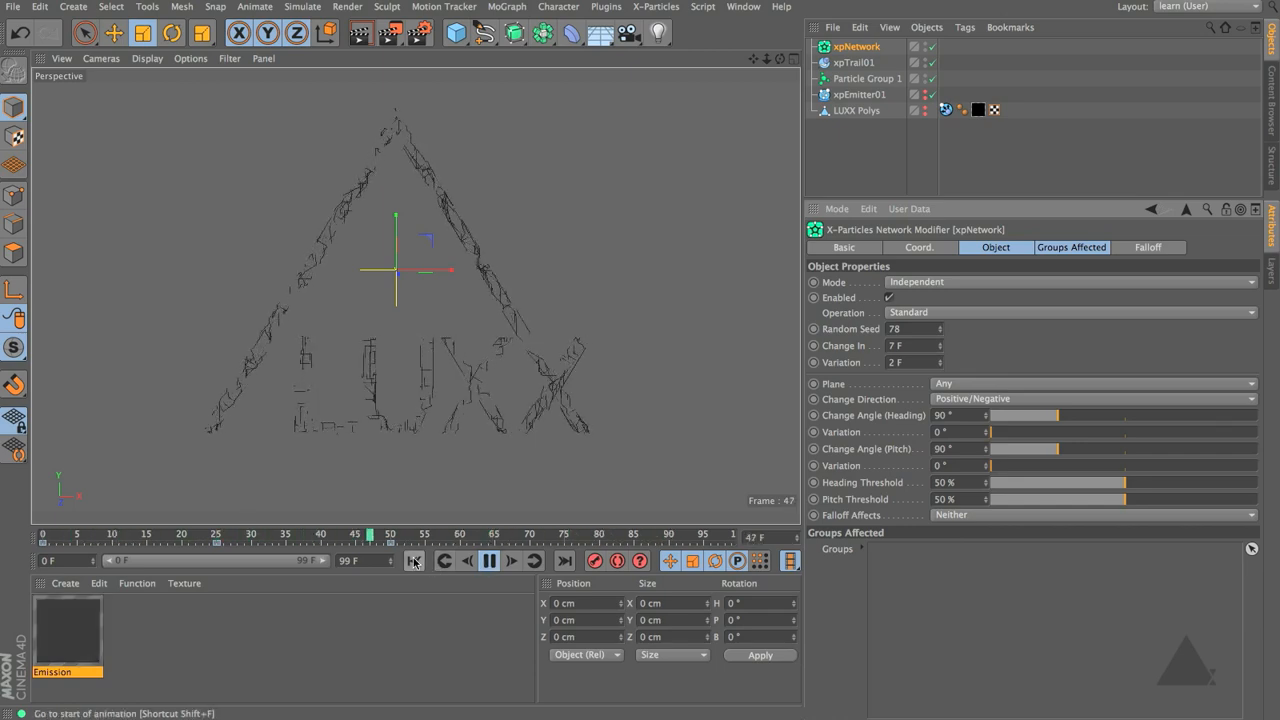
left_click(489, 561)
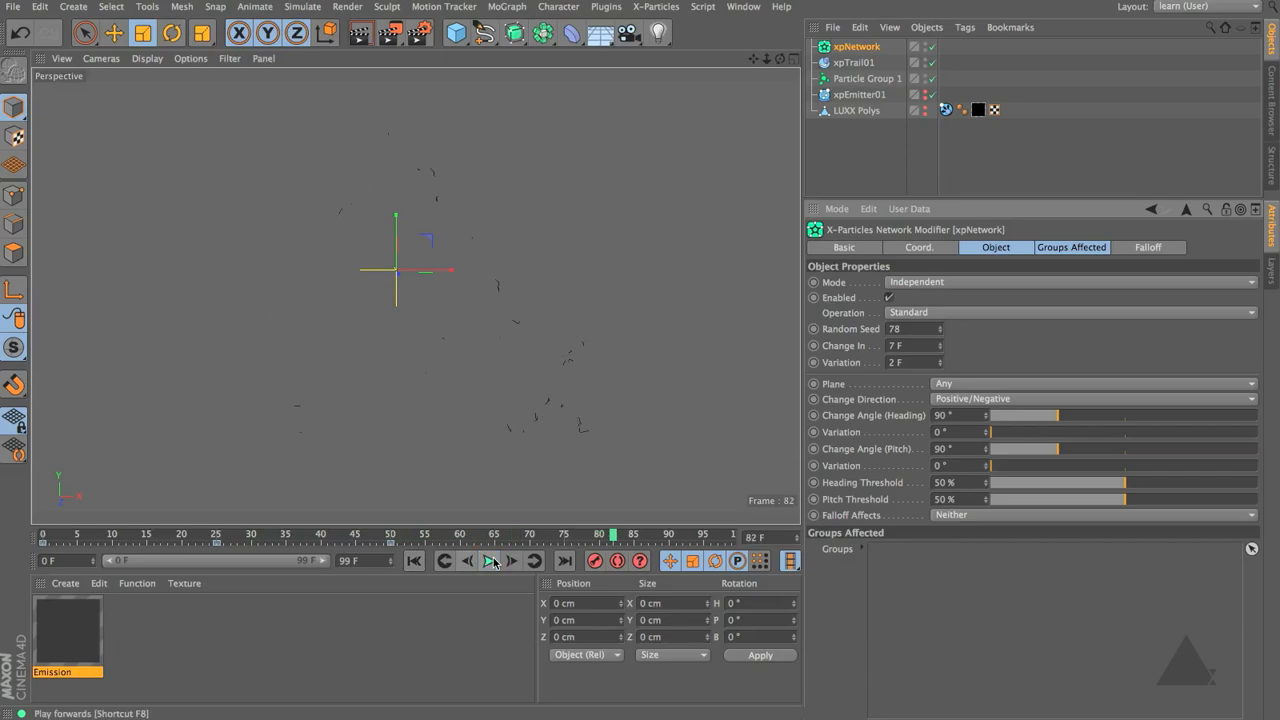
left_click(414, 562)
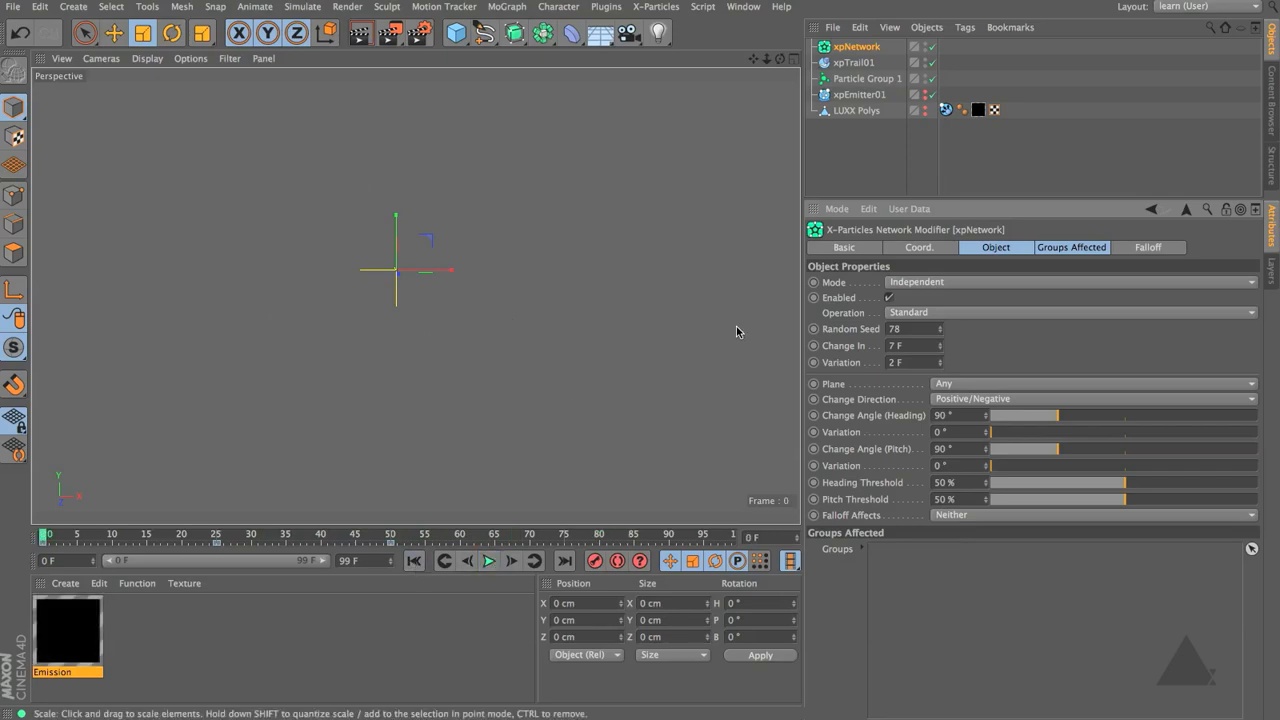
Set the xpNetwork Operation to Inside Volume and assign LUXX Polys as its volume object
left_click(1010, 247)
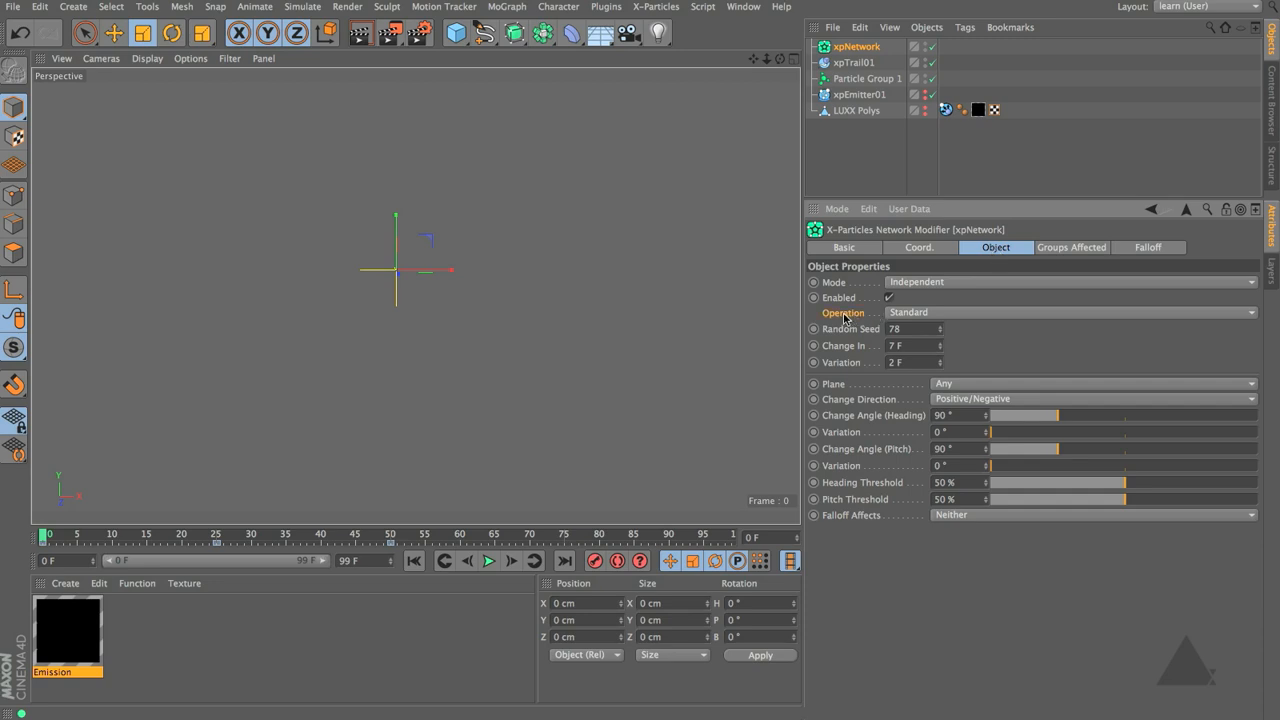
left_click(934, 313)
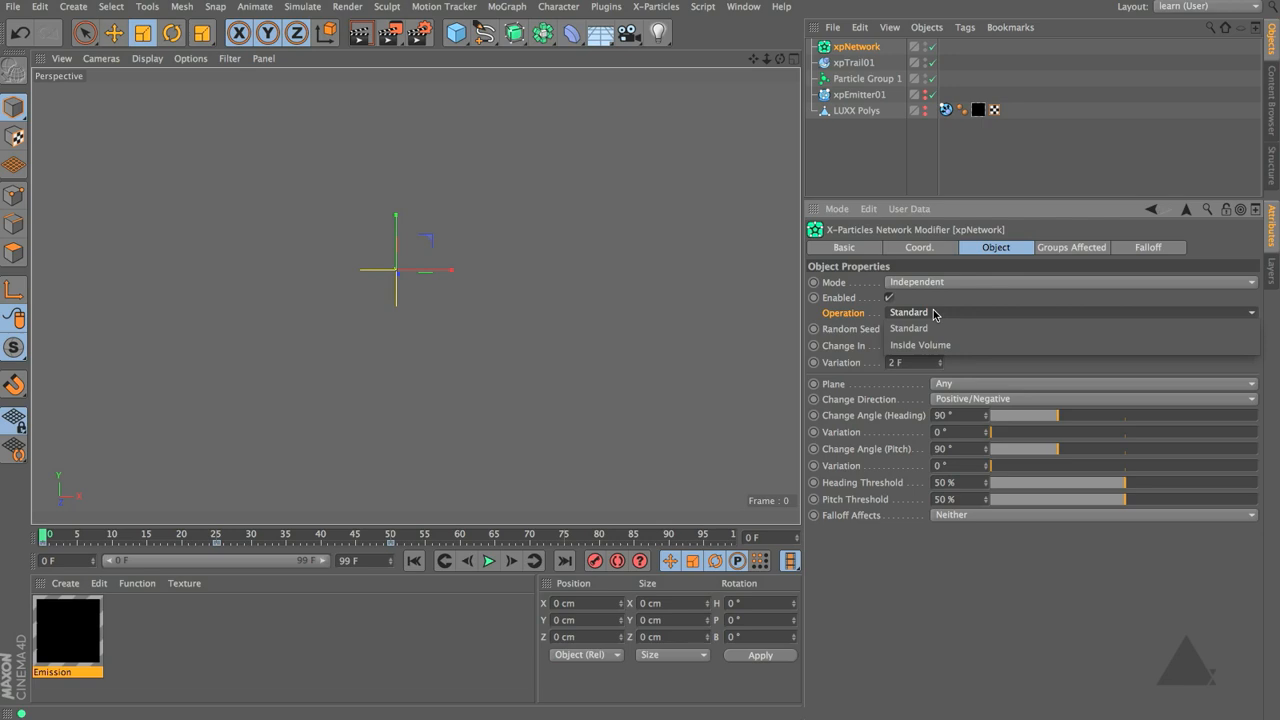
left_click(973, 346)
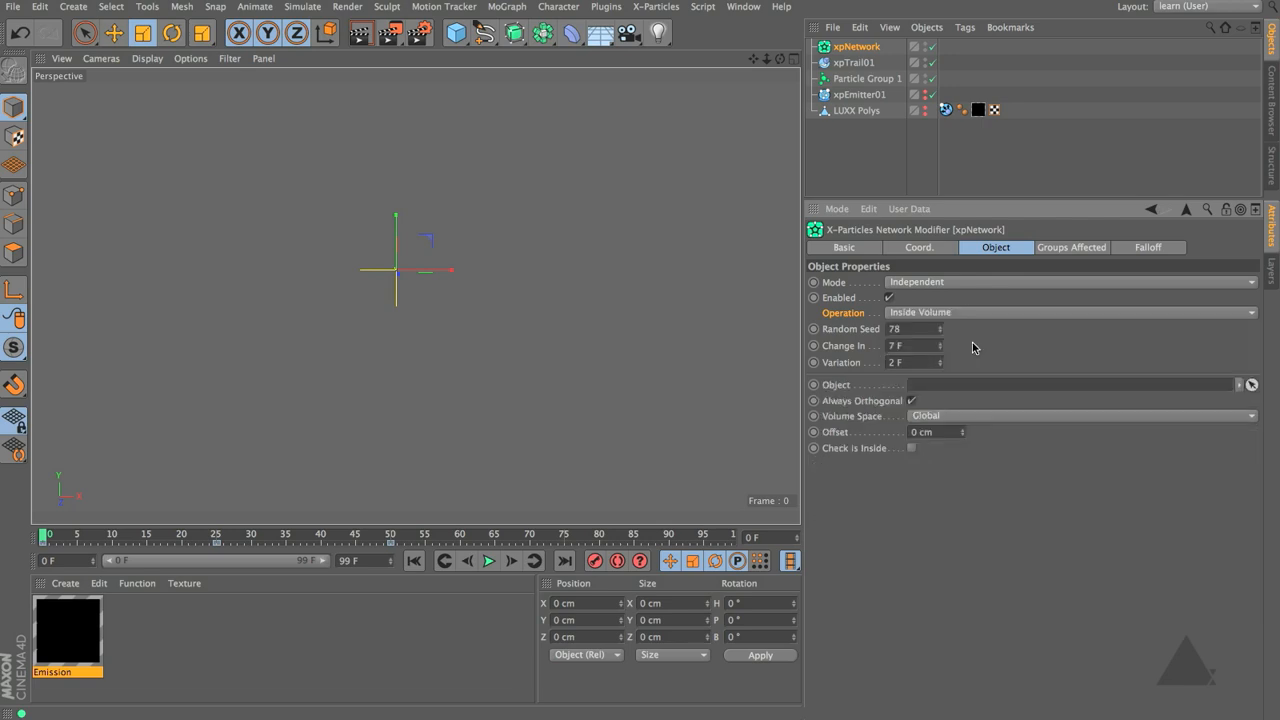
left_click_drag(868, 111, 942, 389)
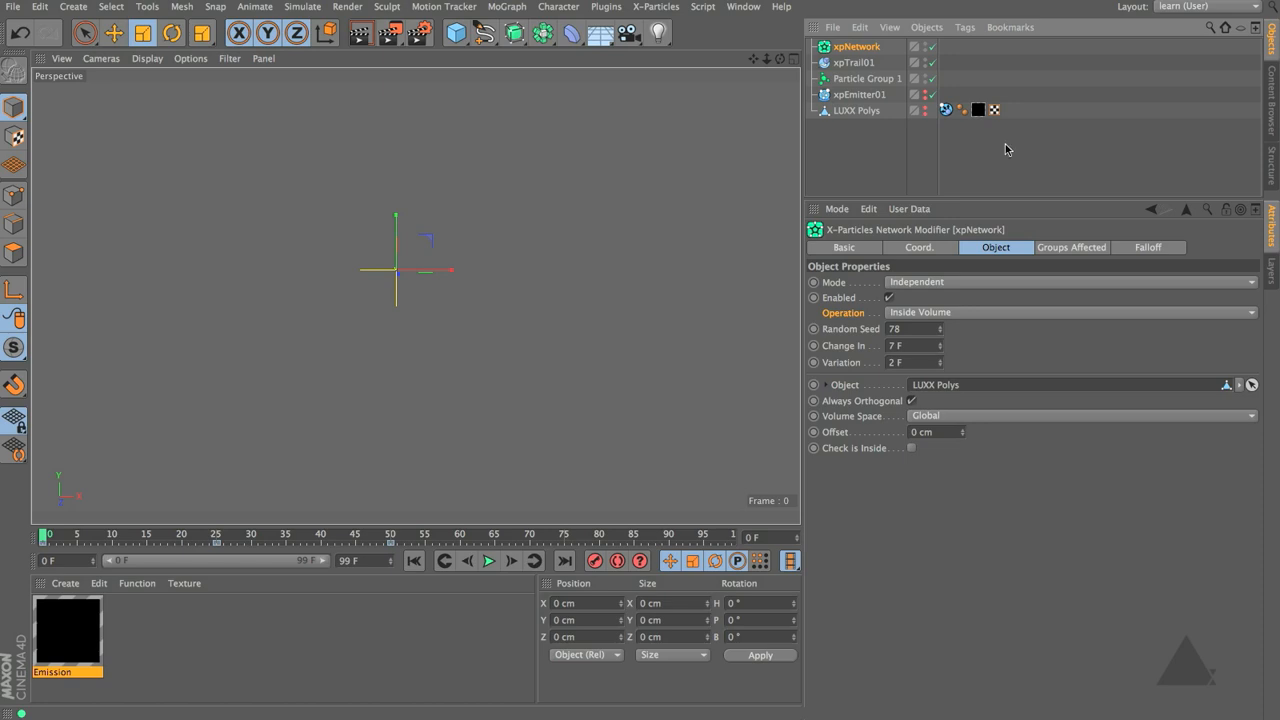
Compare the trails in playback with collisions on the LUXX Polys collider tag disabled and re-enabled, and return to frame 0
left_click(946, 111)
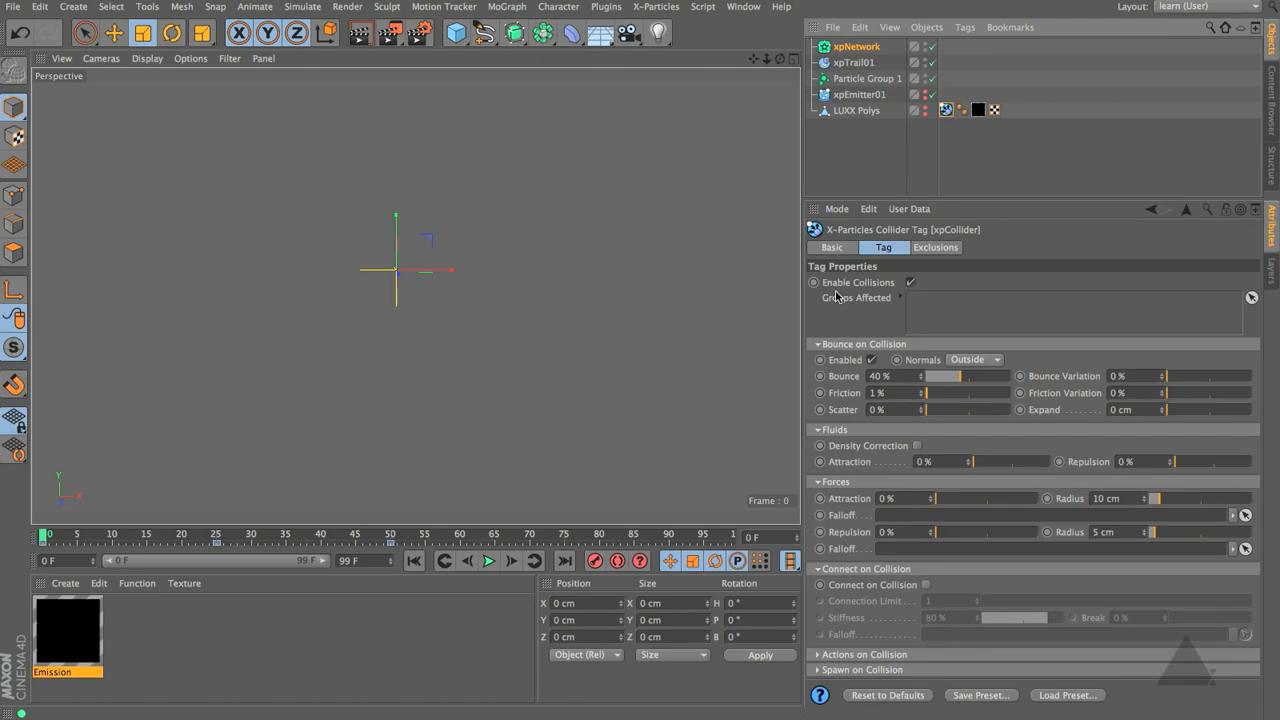
left_click(911, 283)
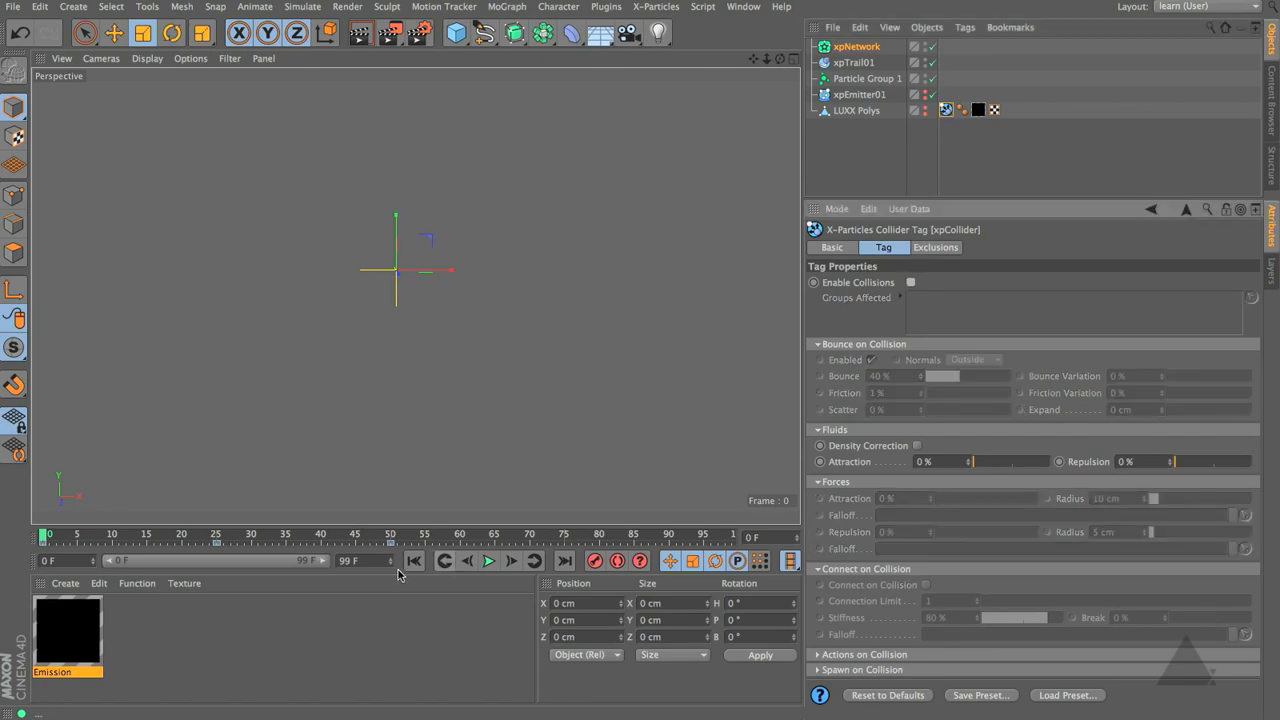
left_click(488, 561)
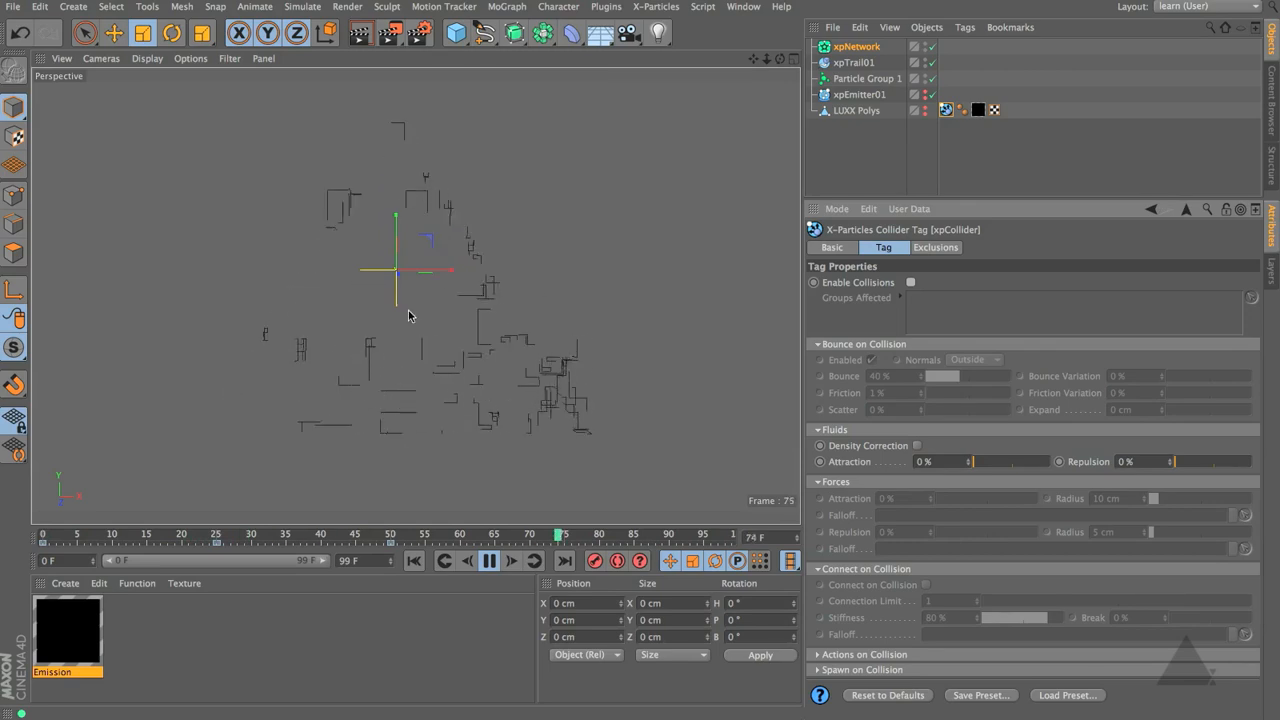
left_click(911, 283)
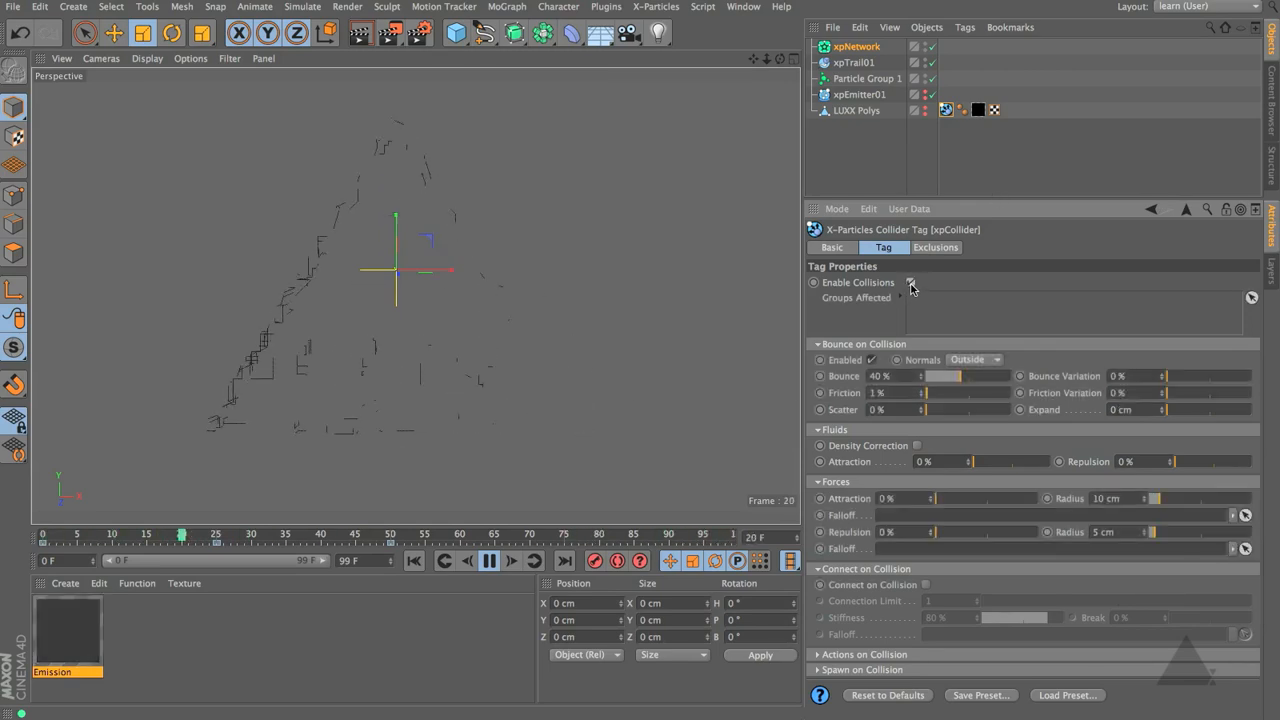
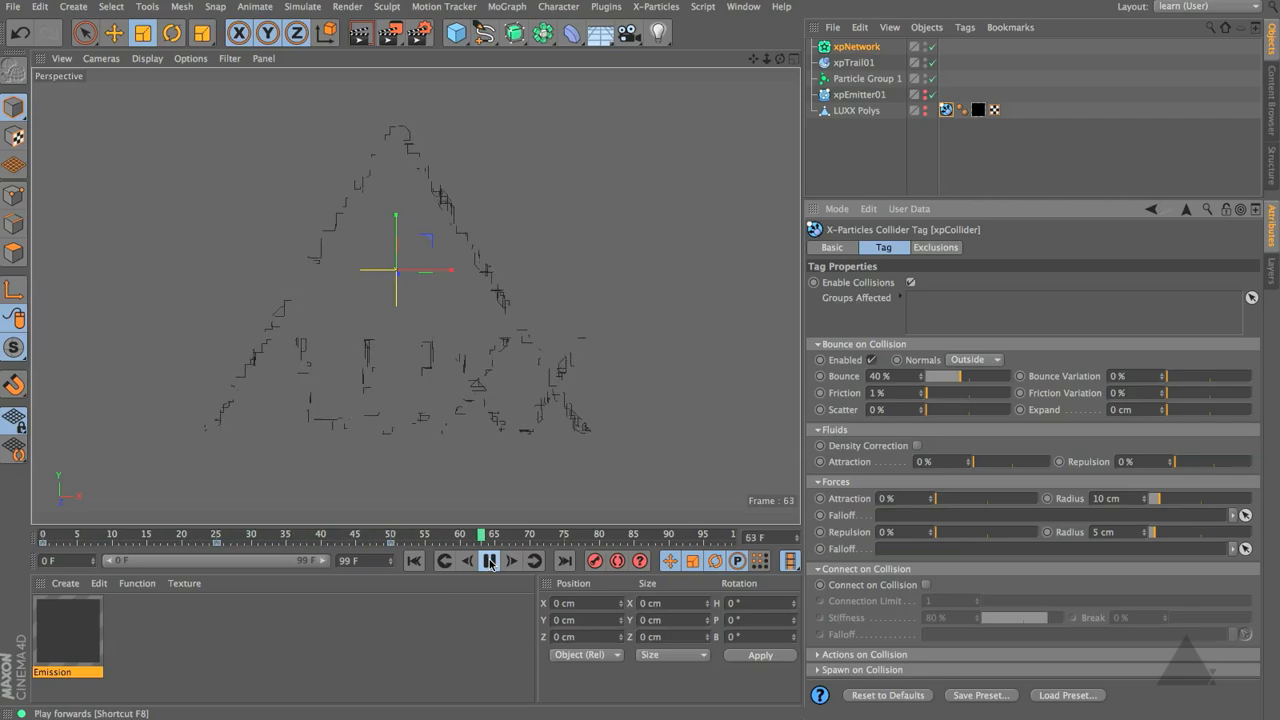
left_click(490, 563)
left_click(415, 561)
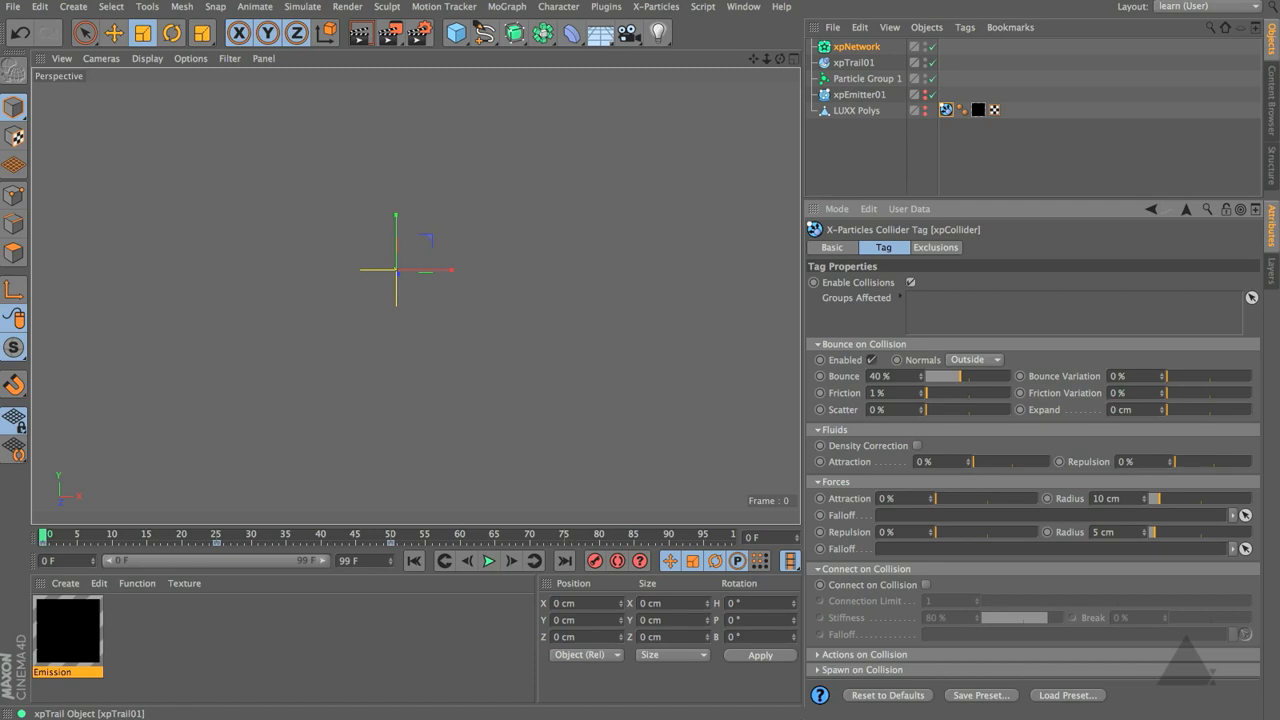
Rename the xpNetwork modifier as xpNetwork01
left_click(866, 47)
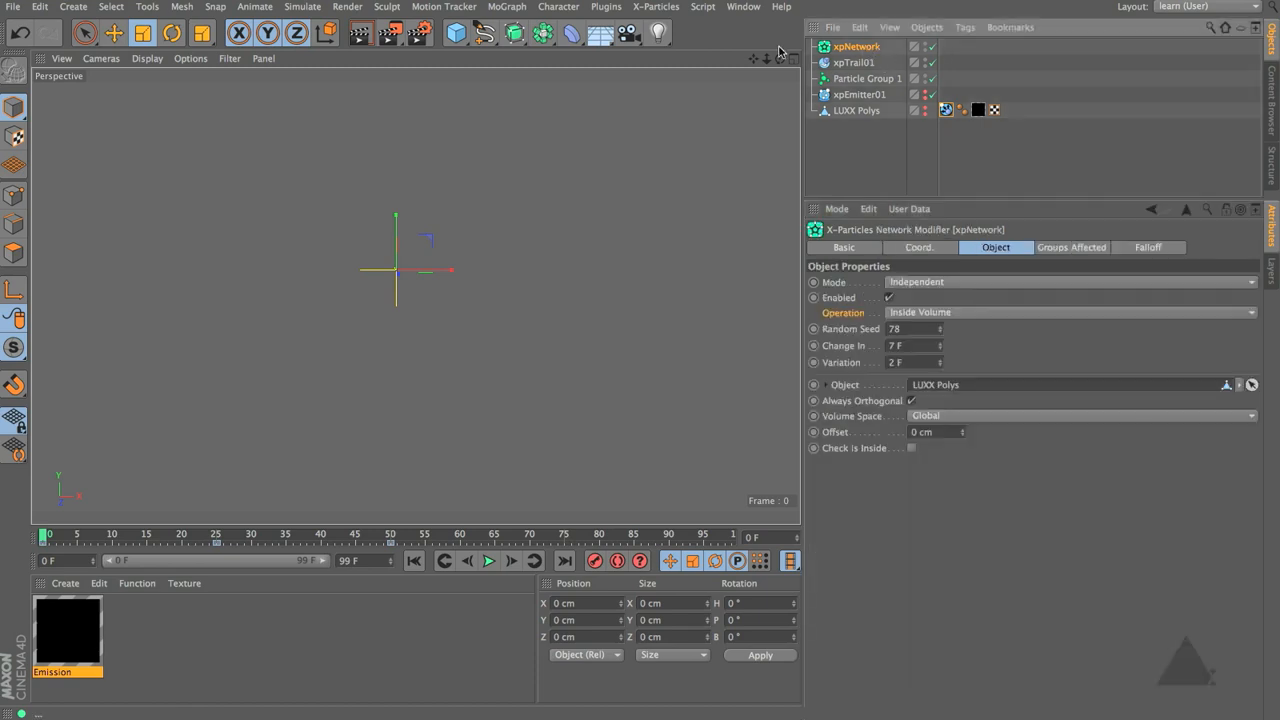
double_click(870, 48)
left_click(888, 47)
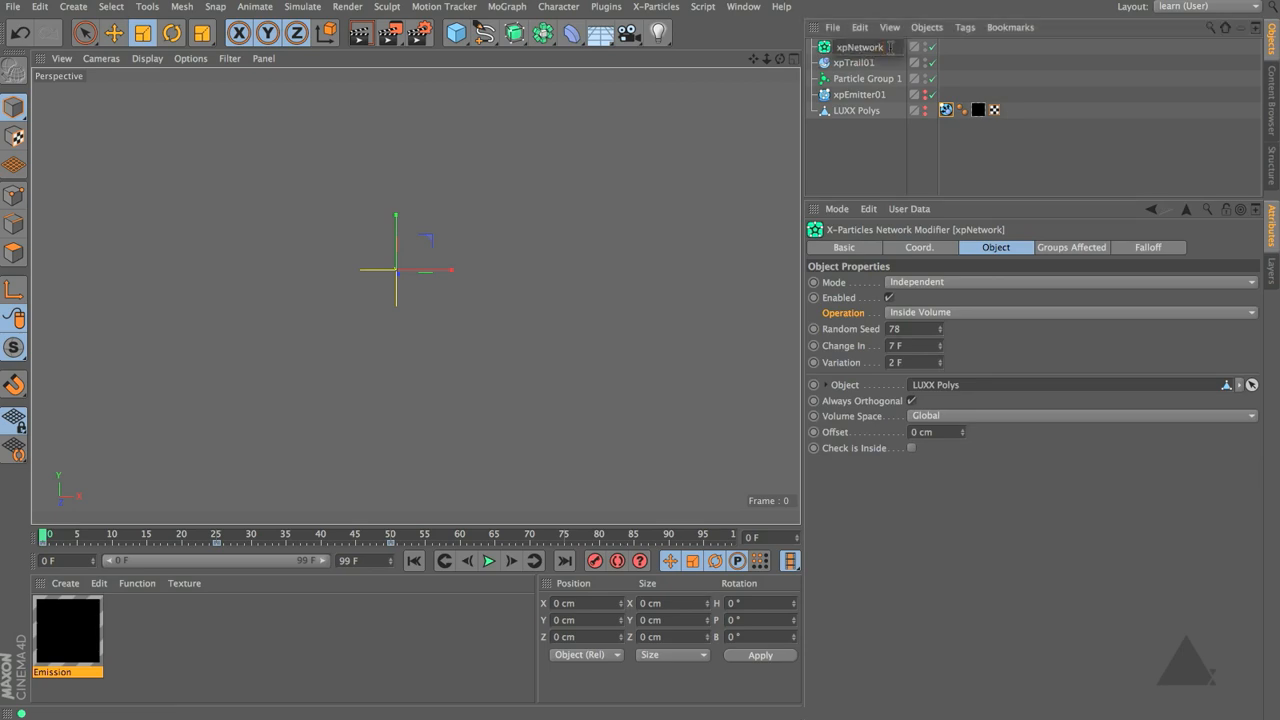
type("01")
key("Return")
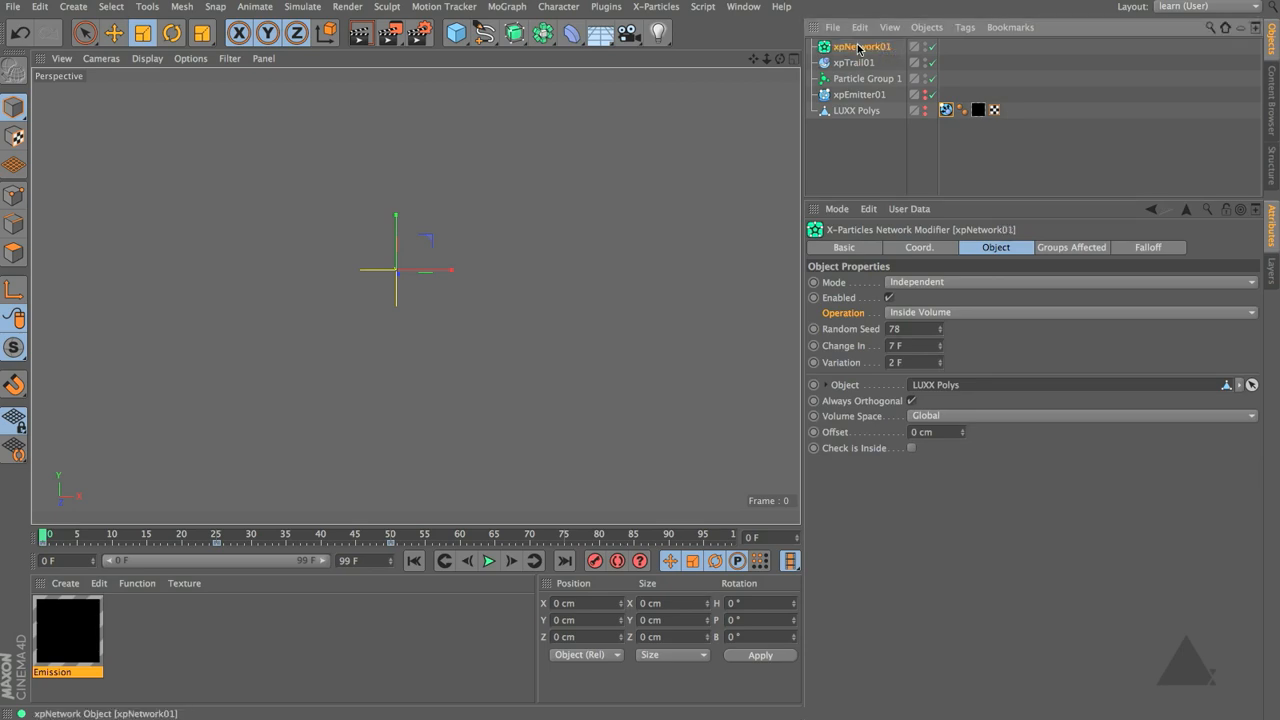
Reorder the objects so xpNetwork01 and xpTrail01 follow xpEmitter01 above LUXX Polys, and select xpNetwork01
left_click(860, 80)
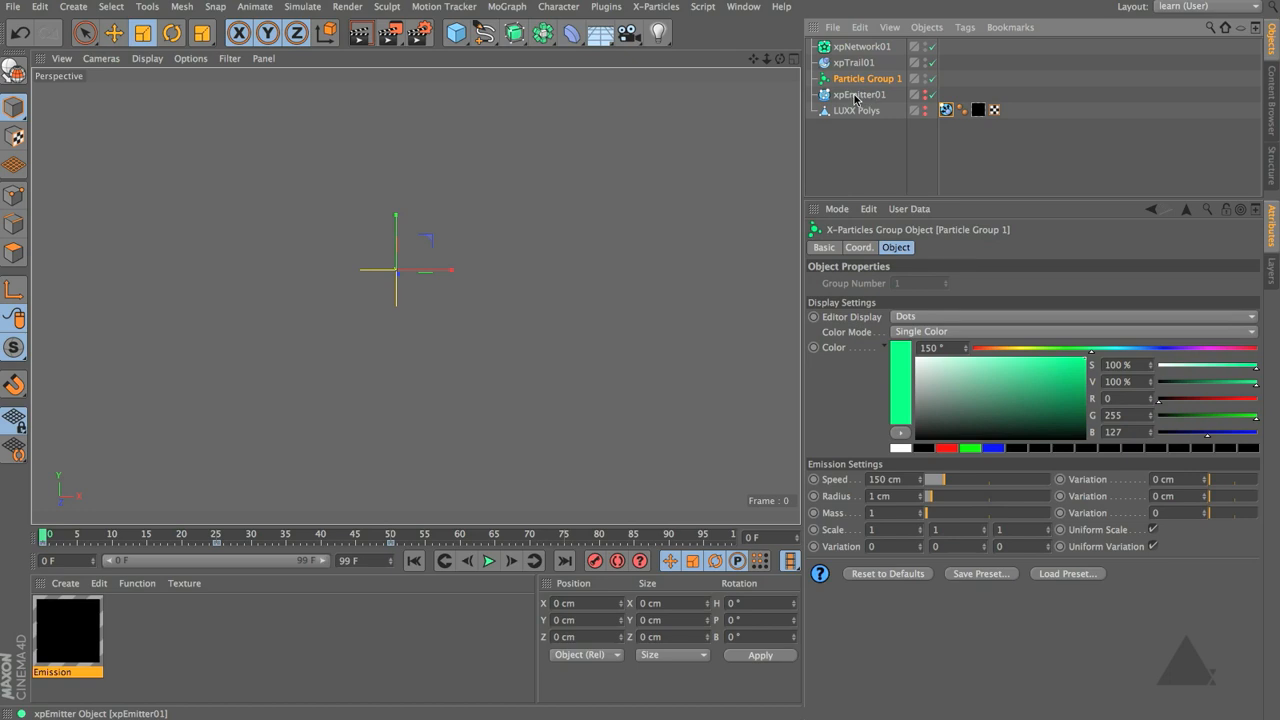
left_click(856, 96)
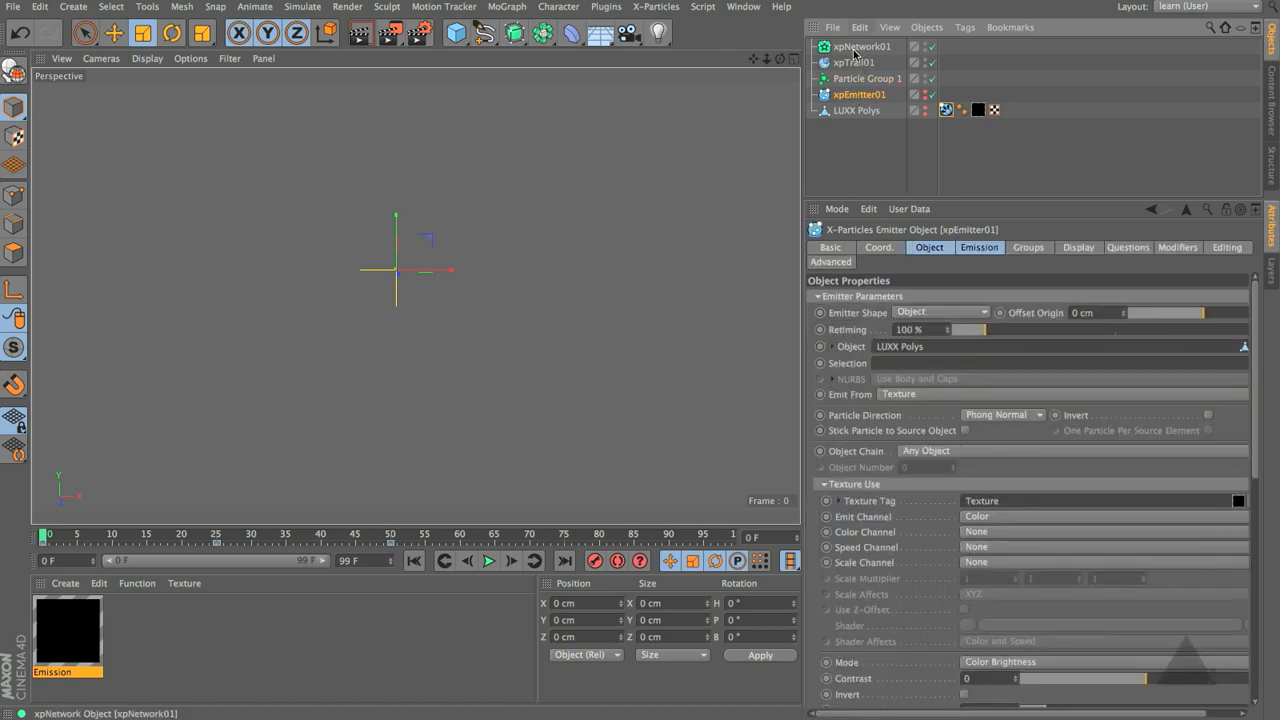
left_click_drag(858, 47, 860, 100)
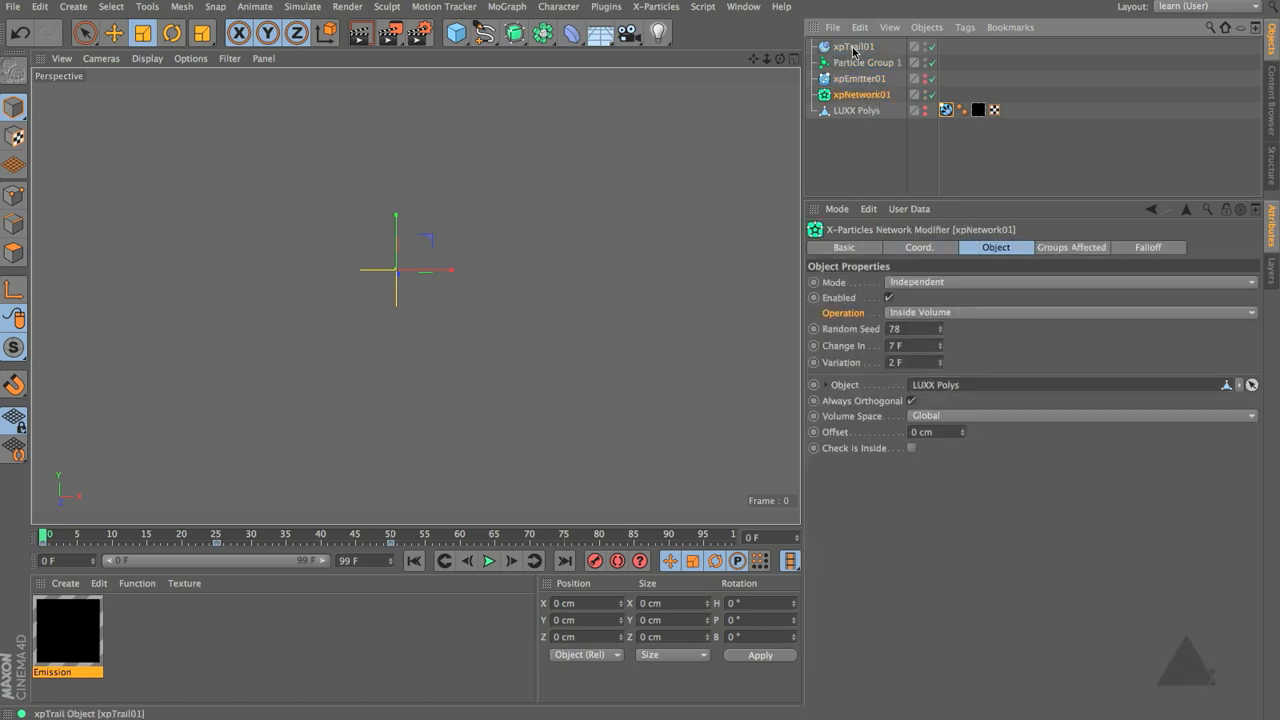
left_click_drag(856, 47, 866, 103)
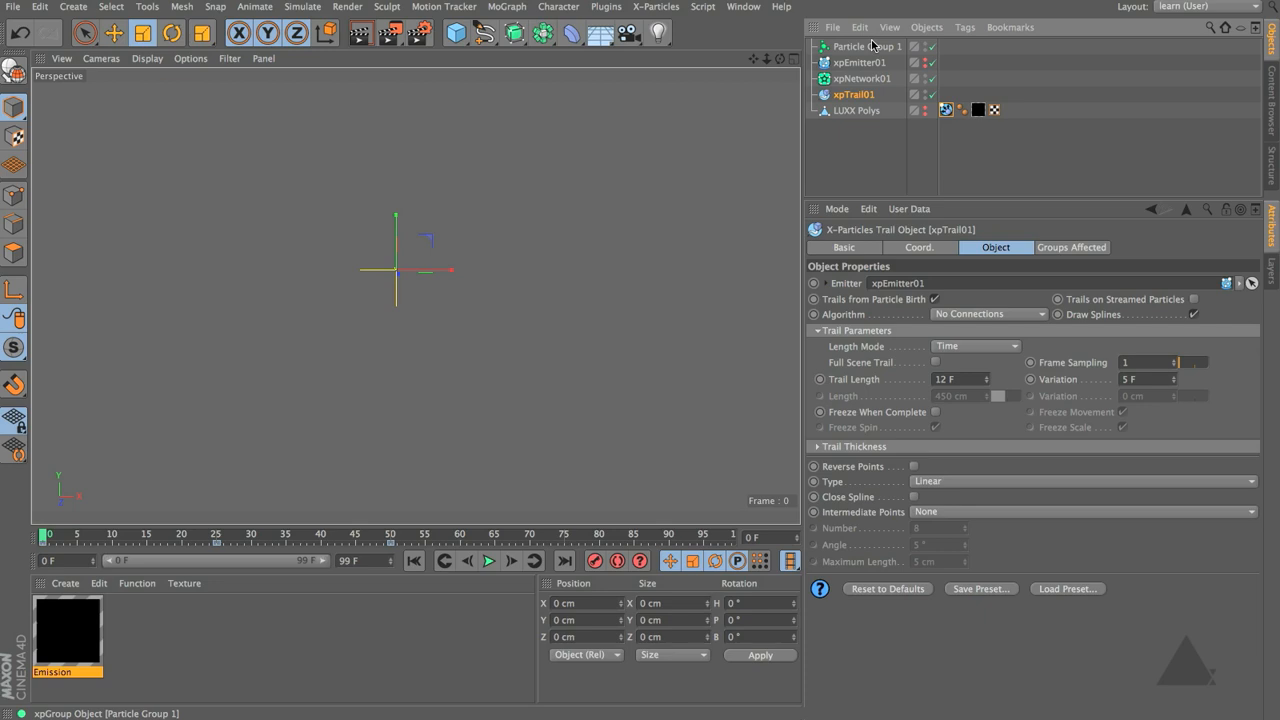
left_click(857, 80)
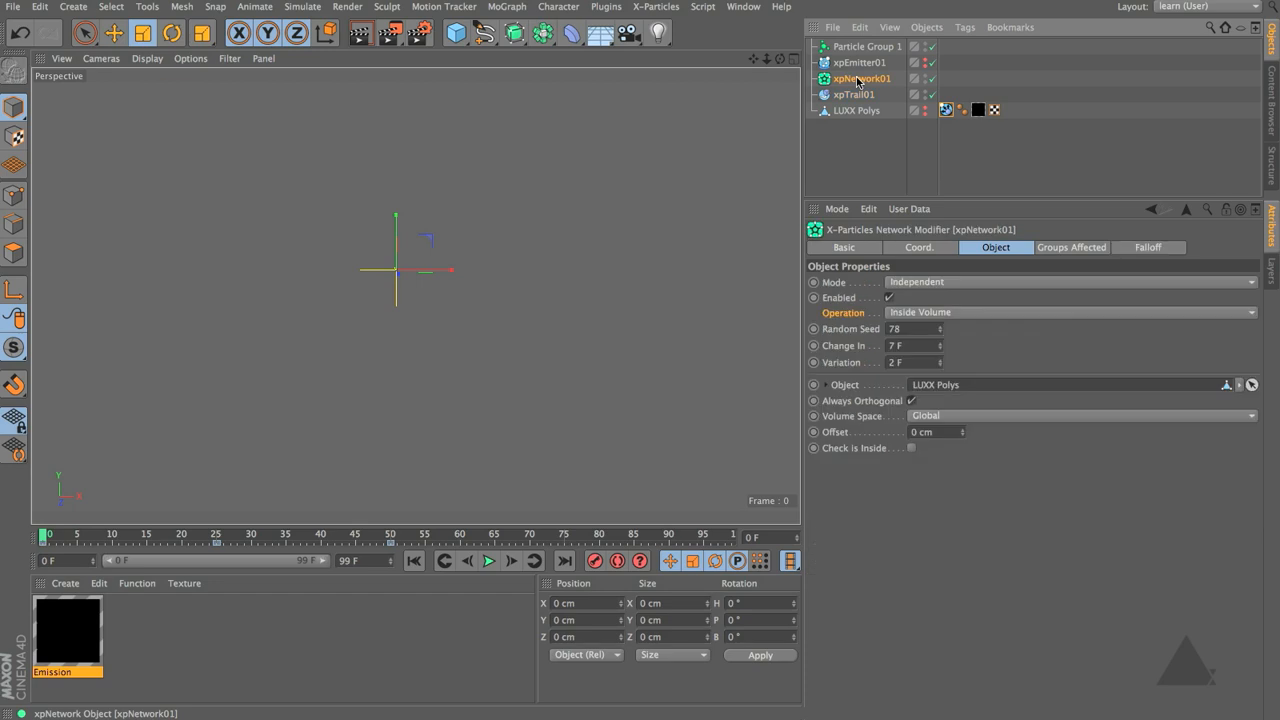
Limit xpNetwork01 to affect Particle Group 1, check the trails in playback, and return to frame 0
left_click(1065, 247)
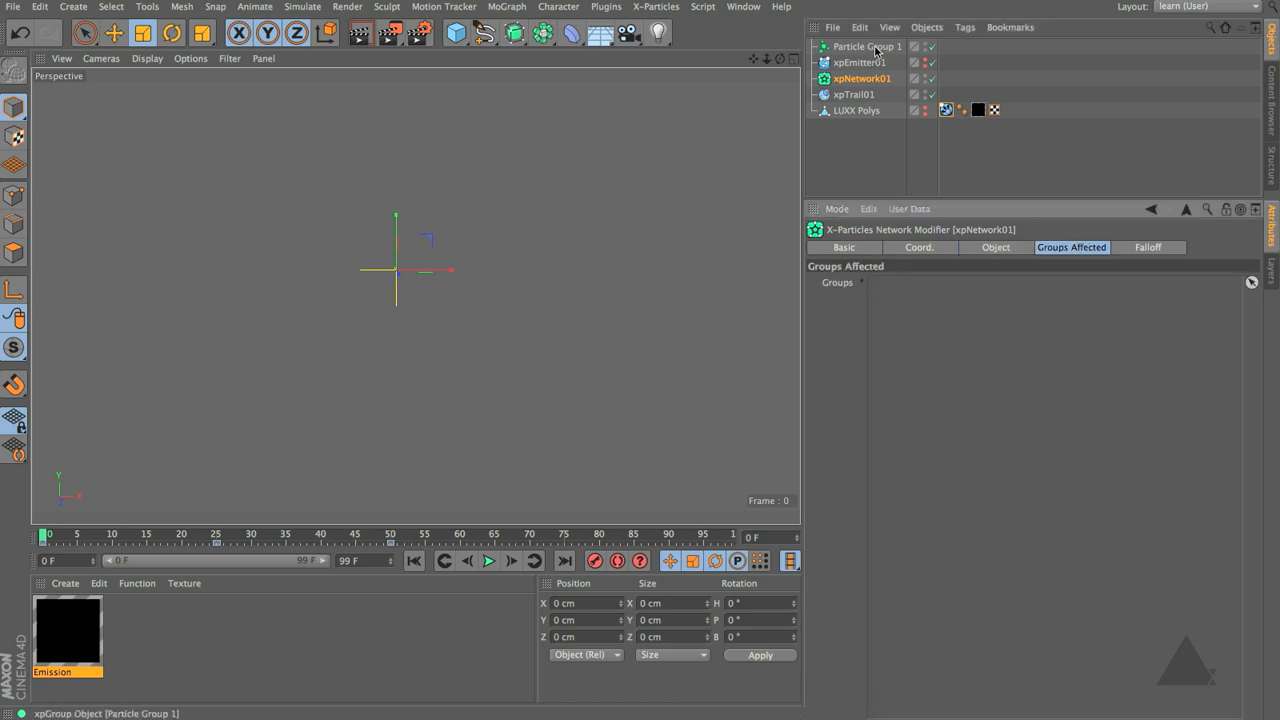
left_click_drag(868, 48, 932, 303)
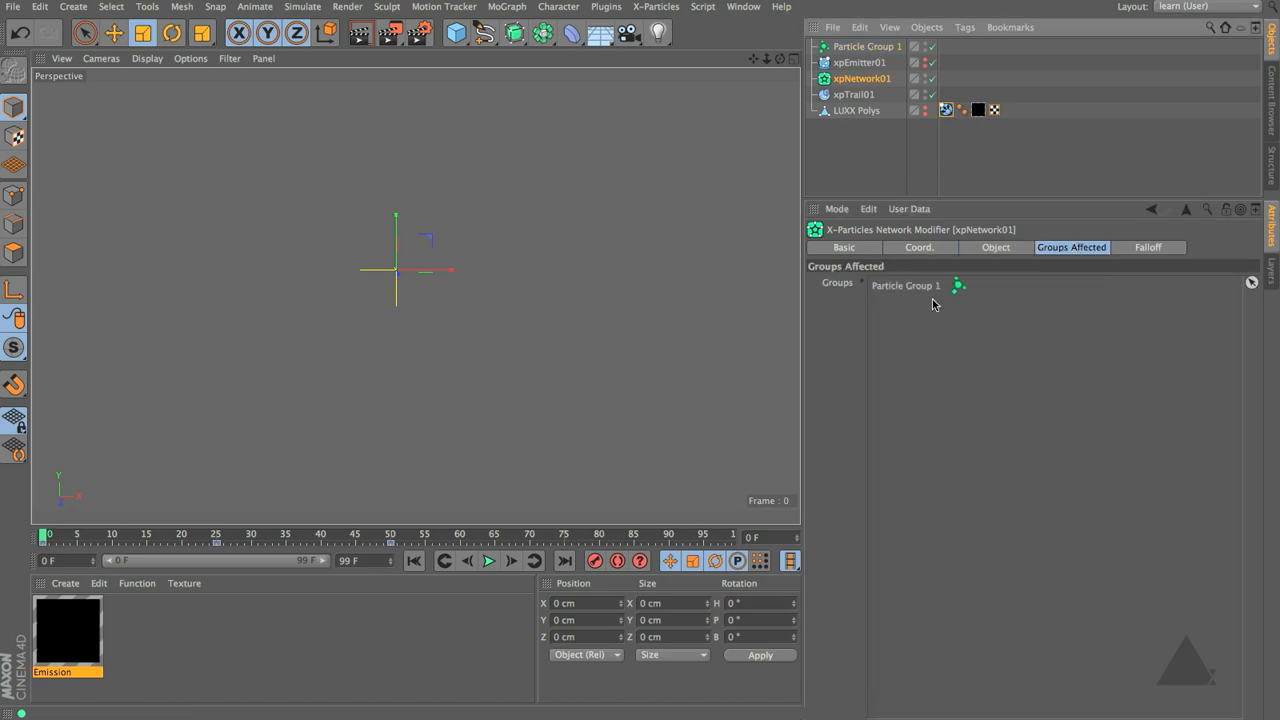
left_click(489, 563)
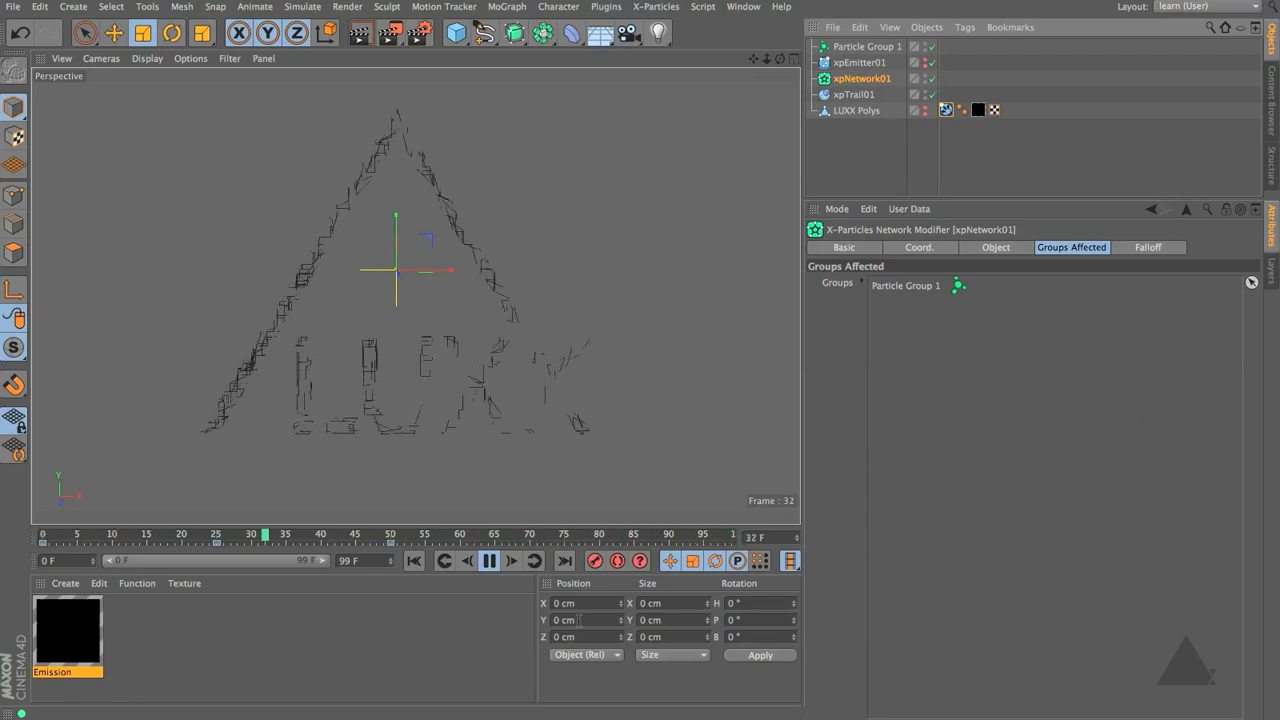
left_click(489, 561)
left_click(414, 561)
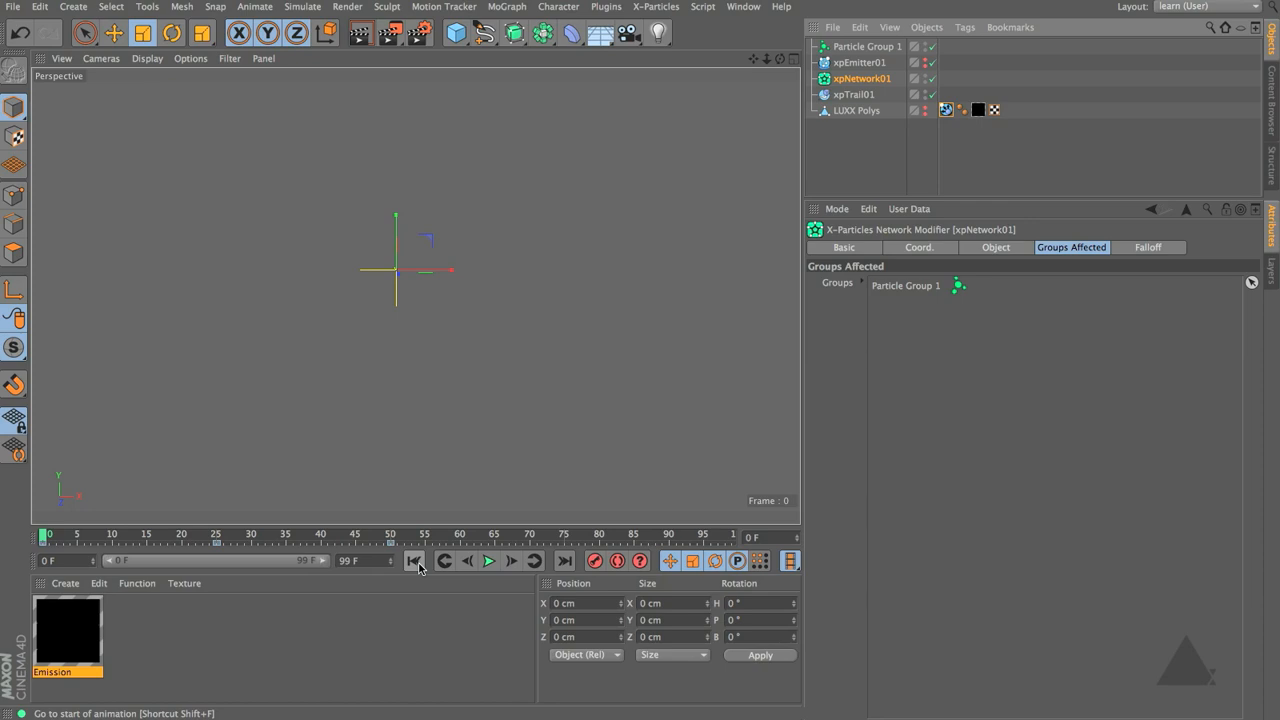
left_click(489, 561)
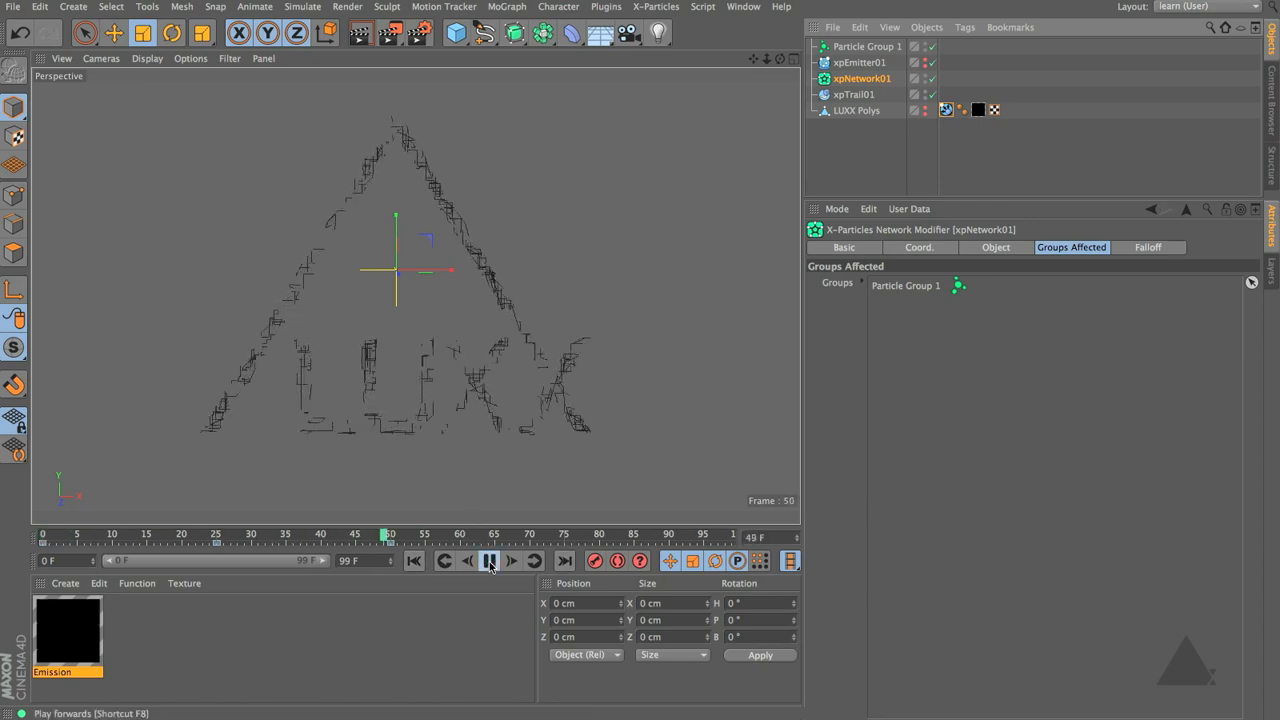
left_click(489, 561)
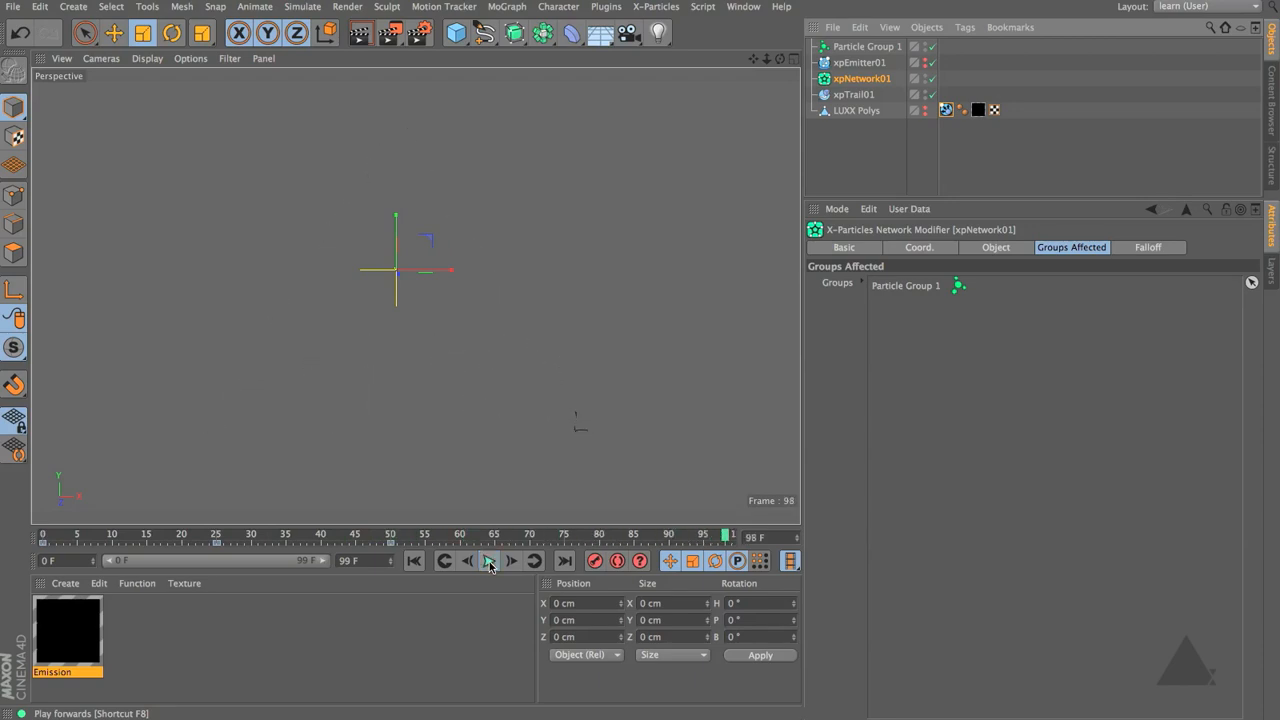
left_click(416, 561)
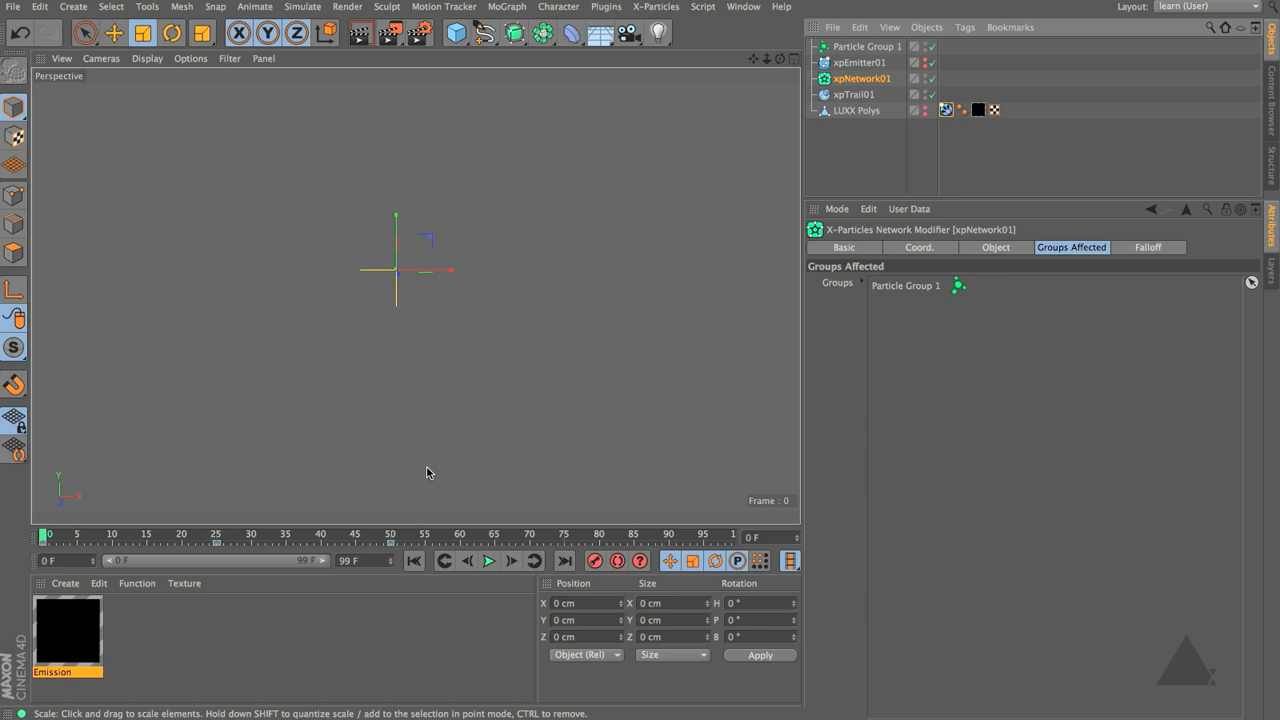
Limit the LUXX Polys collider tag to affect Particle Group 1
left_click(946, 110)
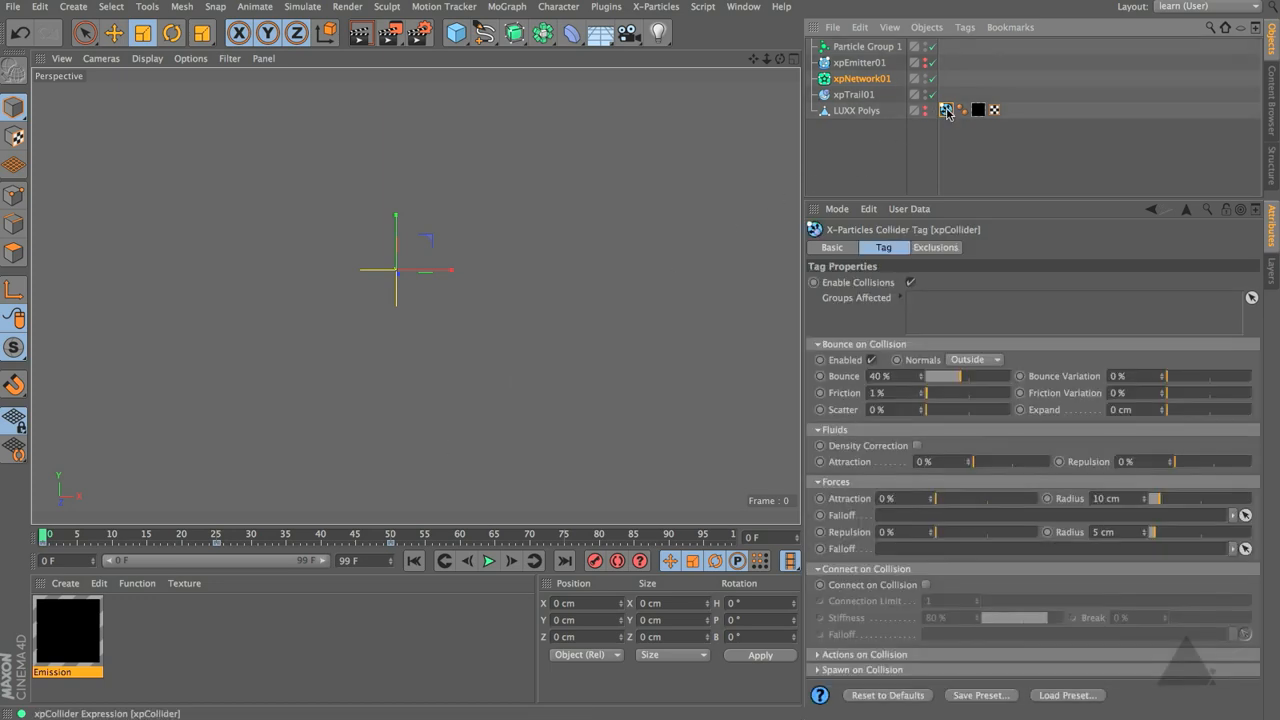
left_click(824, 298)
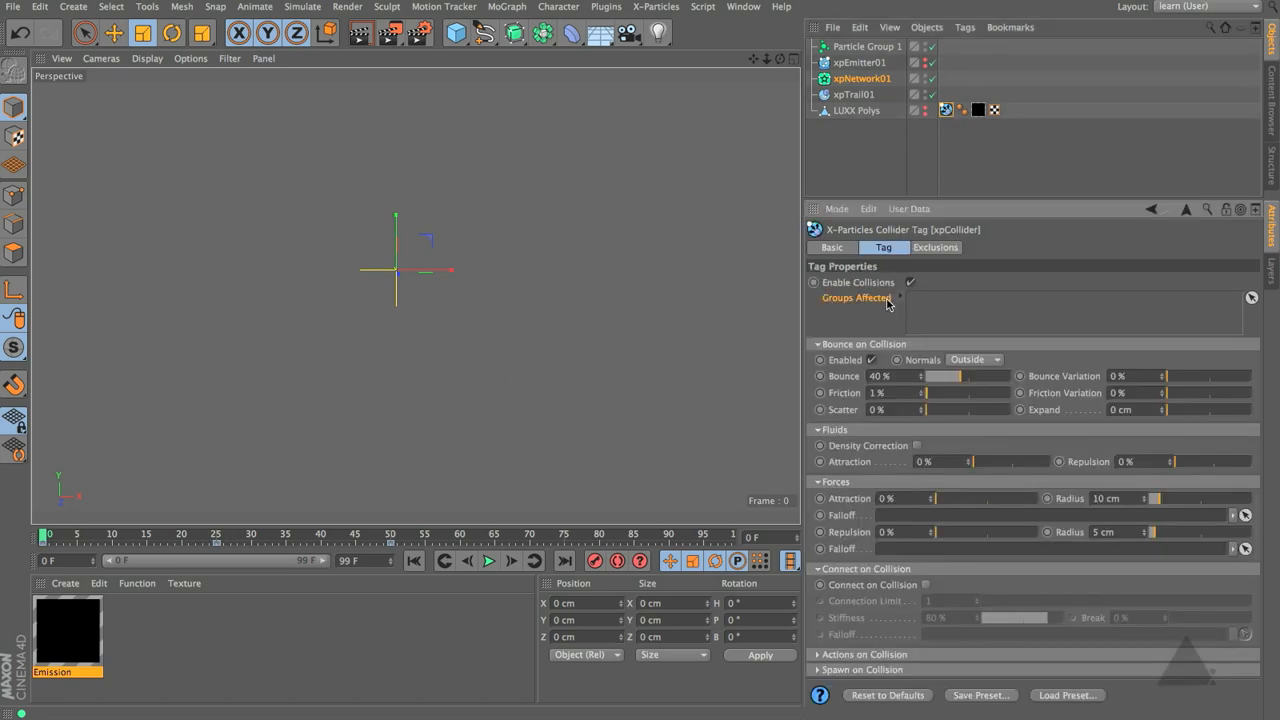
left_click(840, 47)
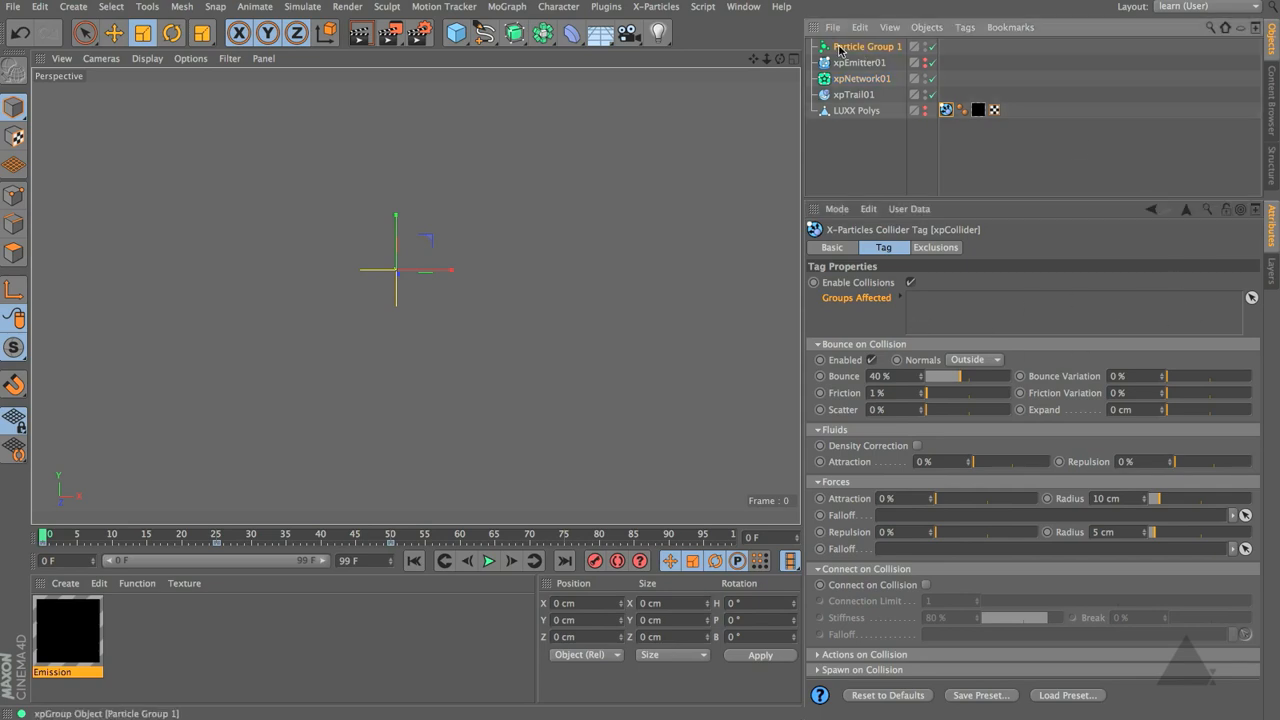
left_click_drag(840, 50, 944, 311)
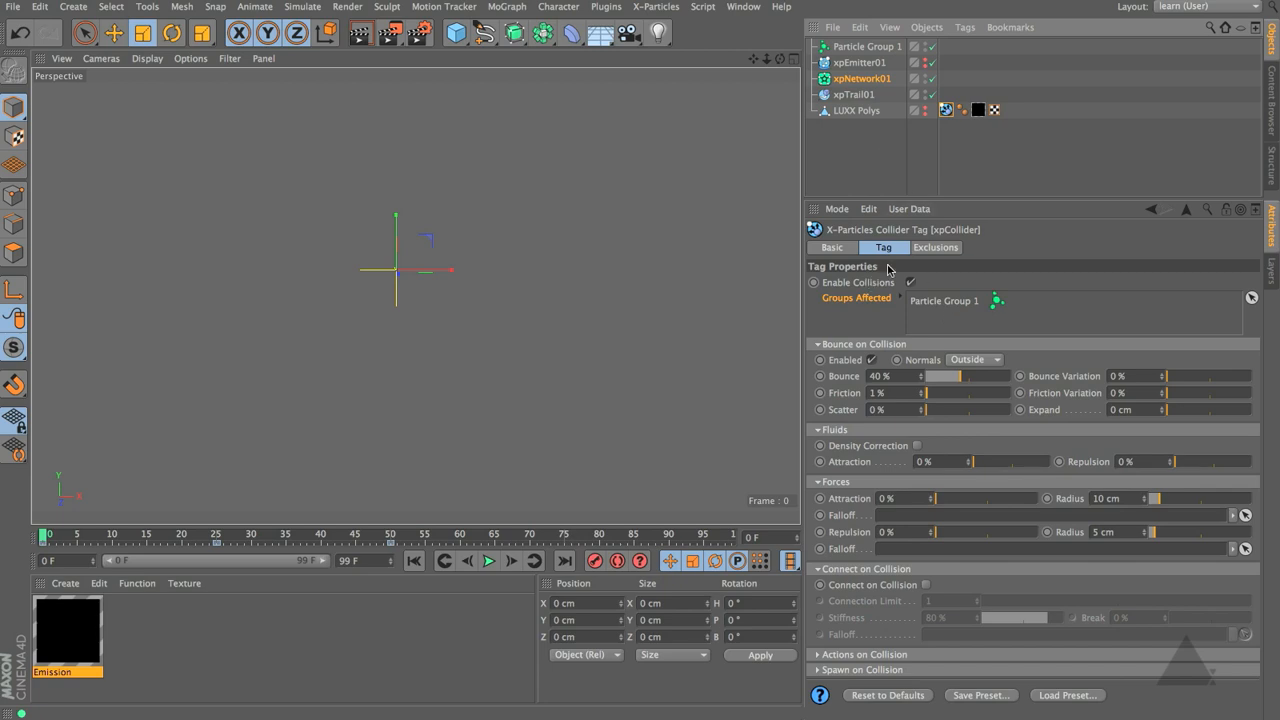
Duplicate xpEmitter01 below LUXX Polys and rename the copy as xpEmitter02
left_click_drag(848, 64, 857, 134)
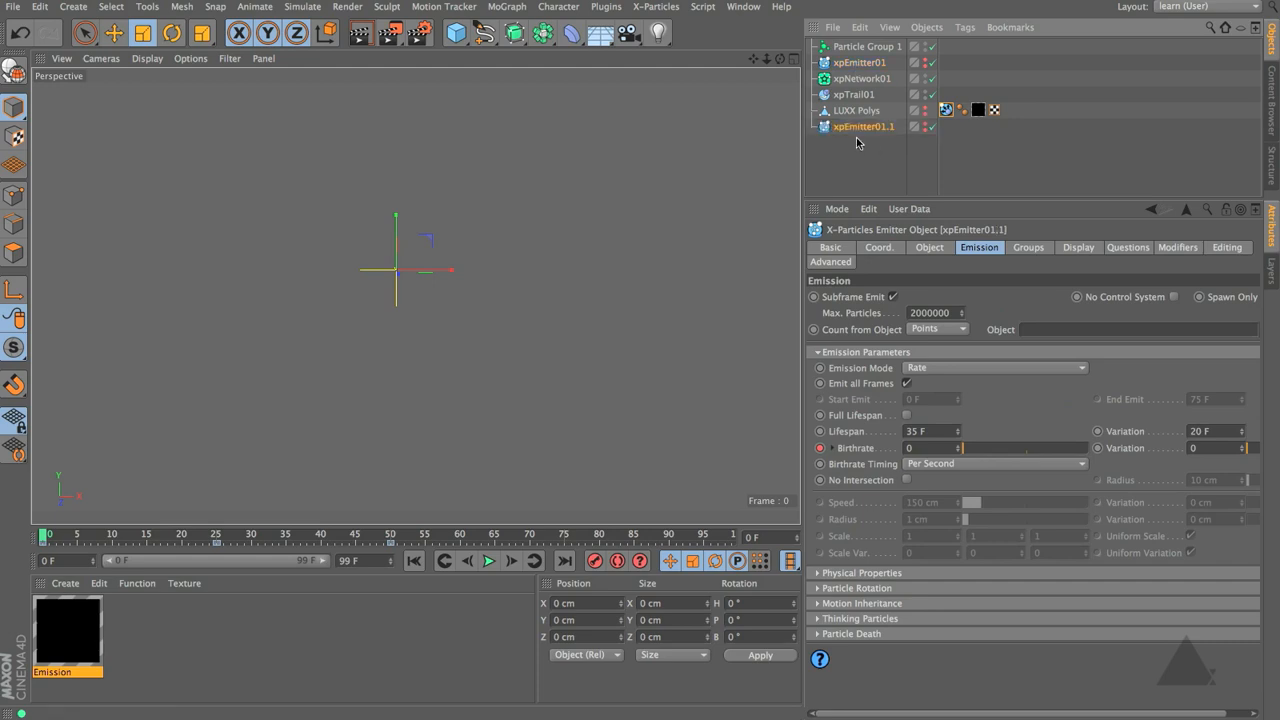
double_click(862, 127)
type("2")
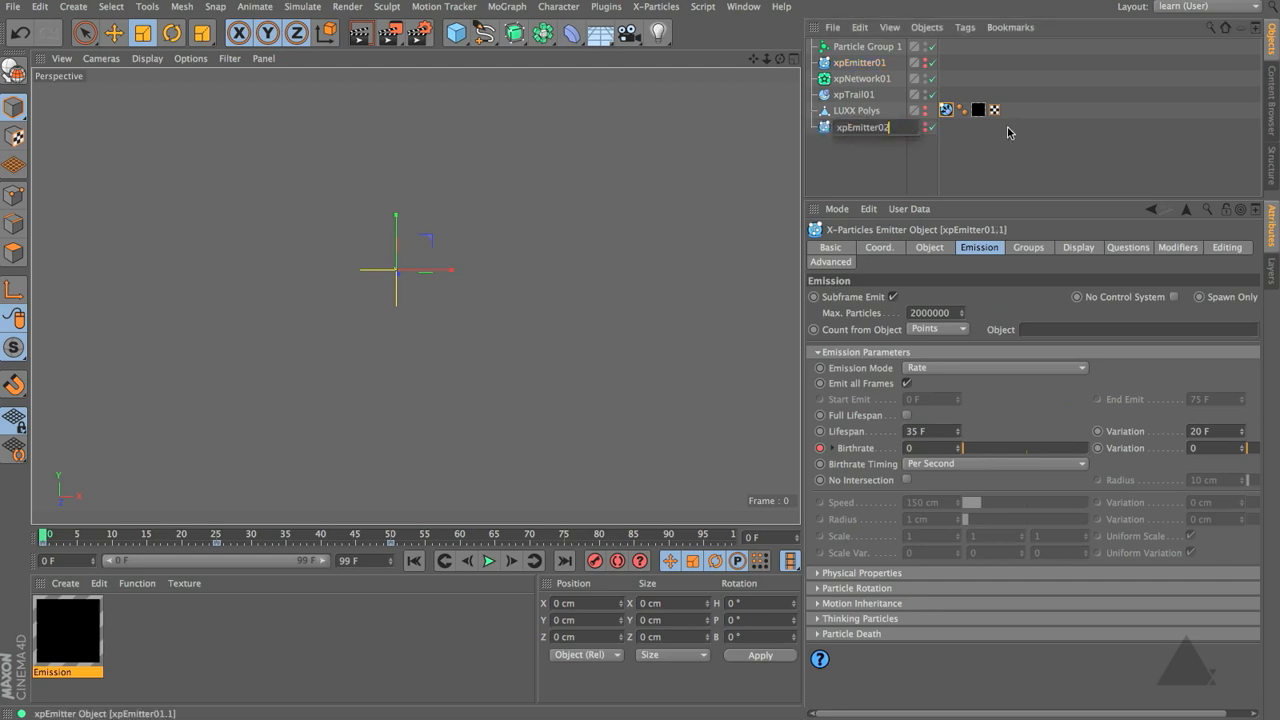
key("Return")
Replace Particle Group 1 in xpEmitter02's groups with a duplicate named Particle Group 2, coloured blue at hue 201°
left_click(1037, 247)
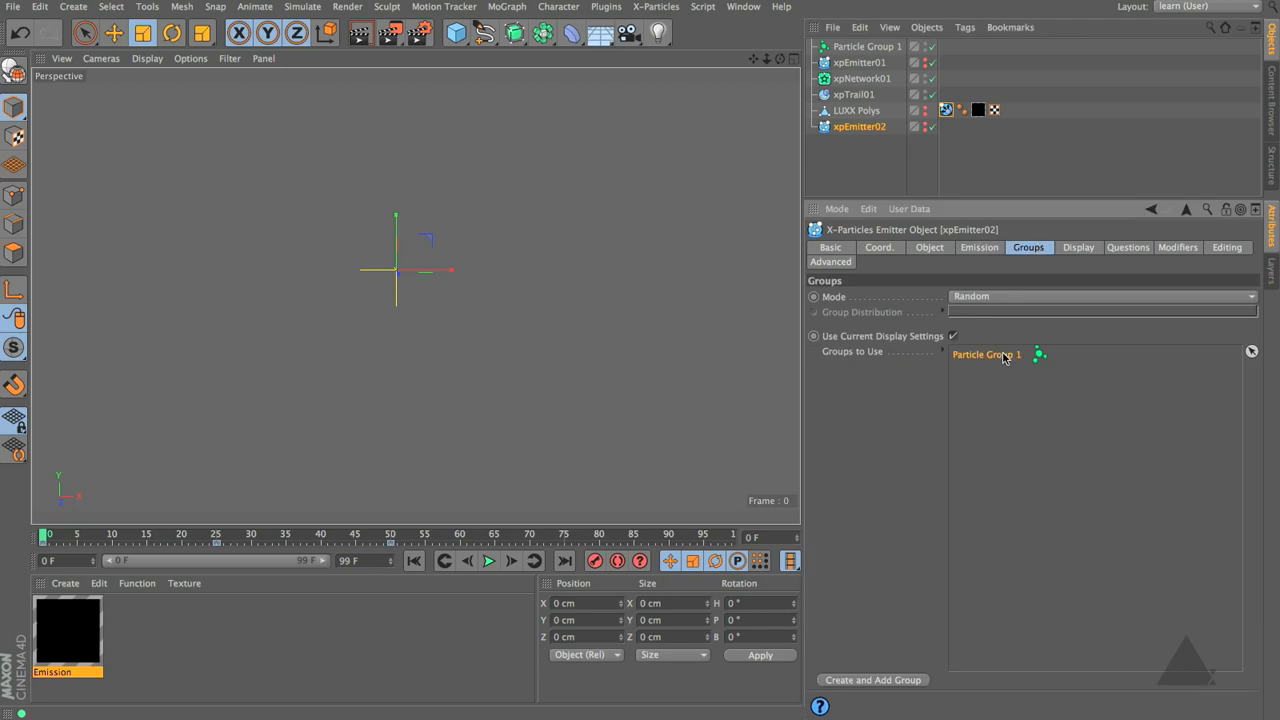
key("Delete")
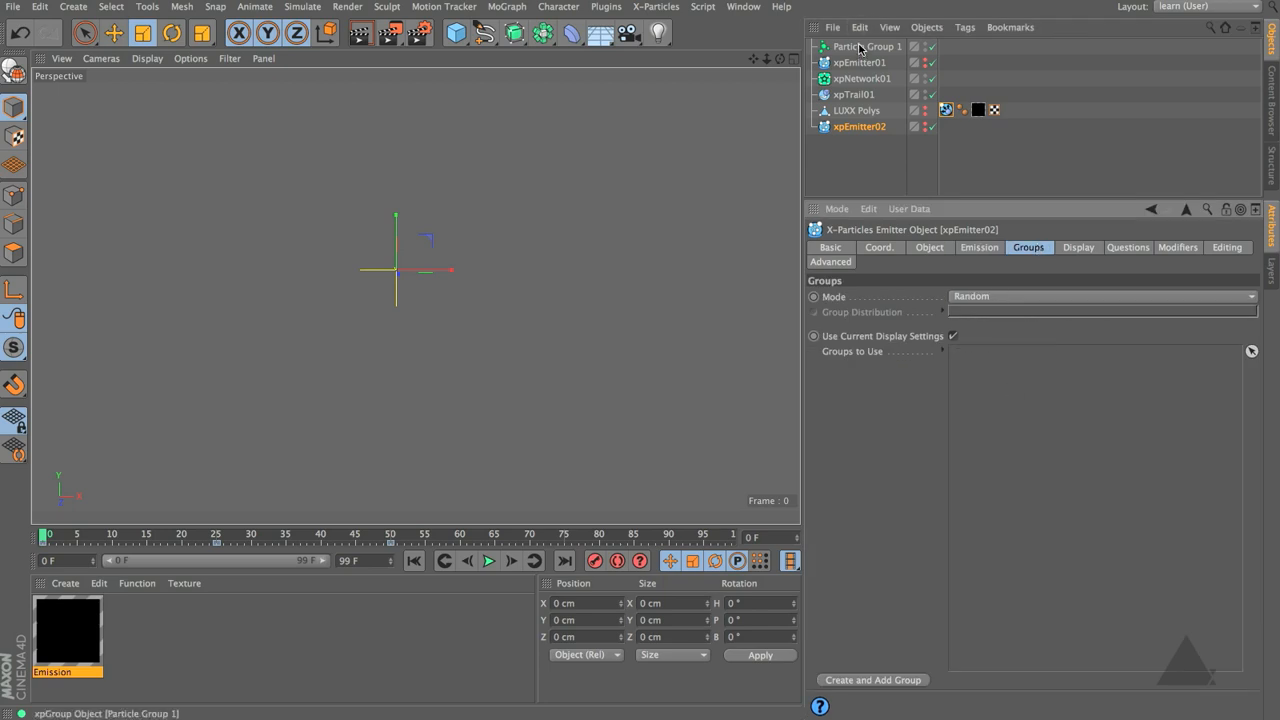
left_click_drag(860, 47, 866, 128)
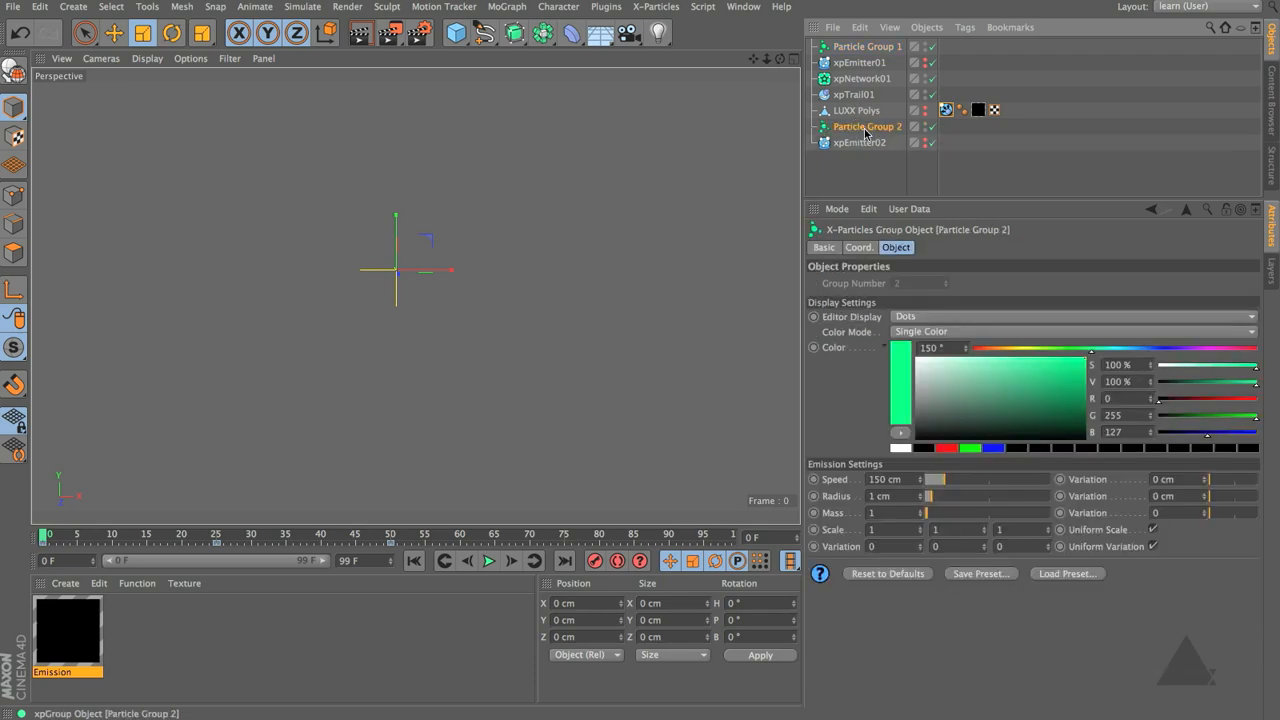
left_click_drag(1124, 349, 1135, 353)
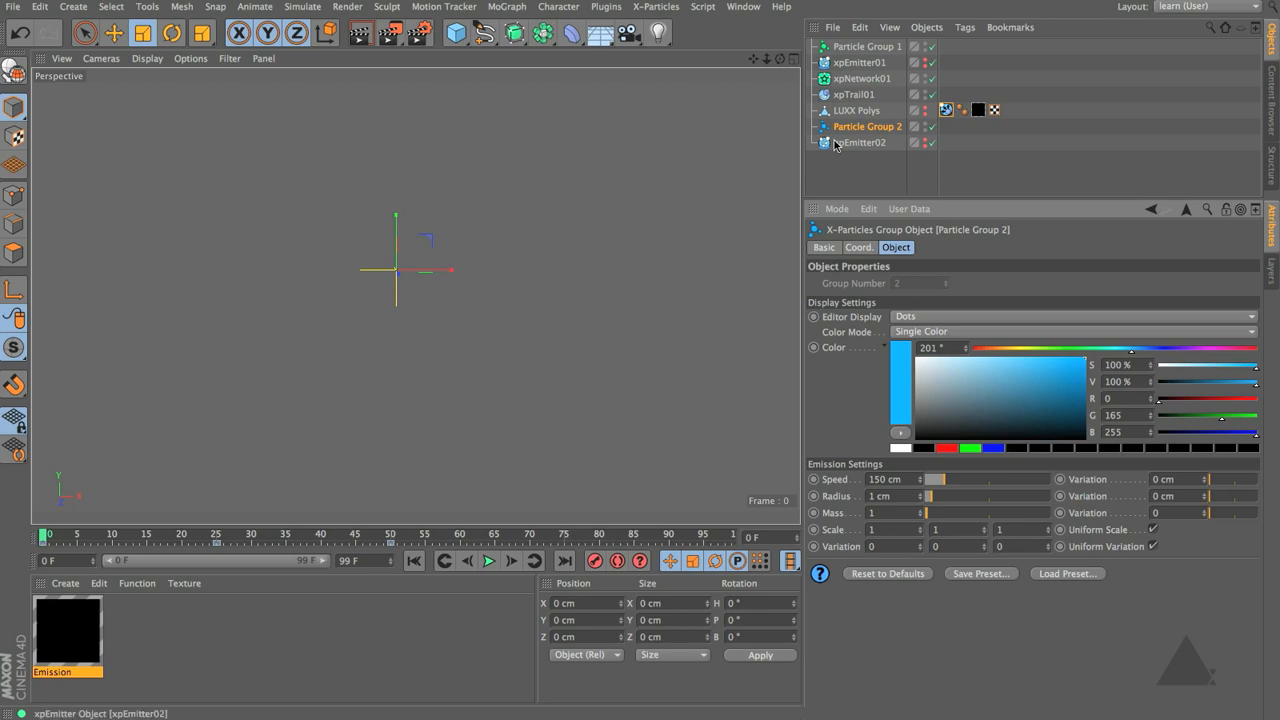
left_click(869, 145)
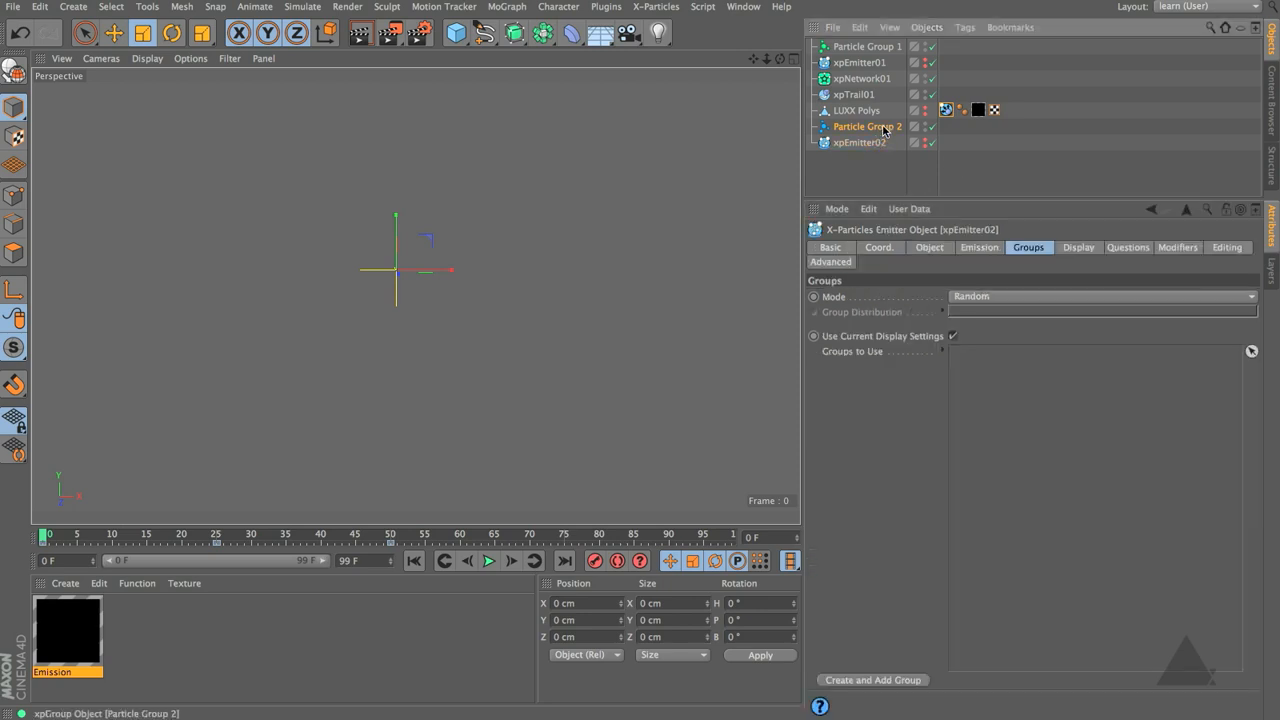
left_click_drag(884, 130, 1039, 380)
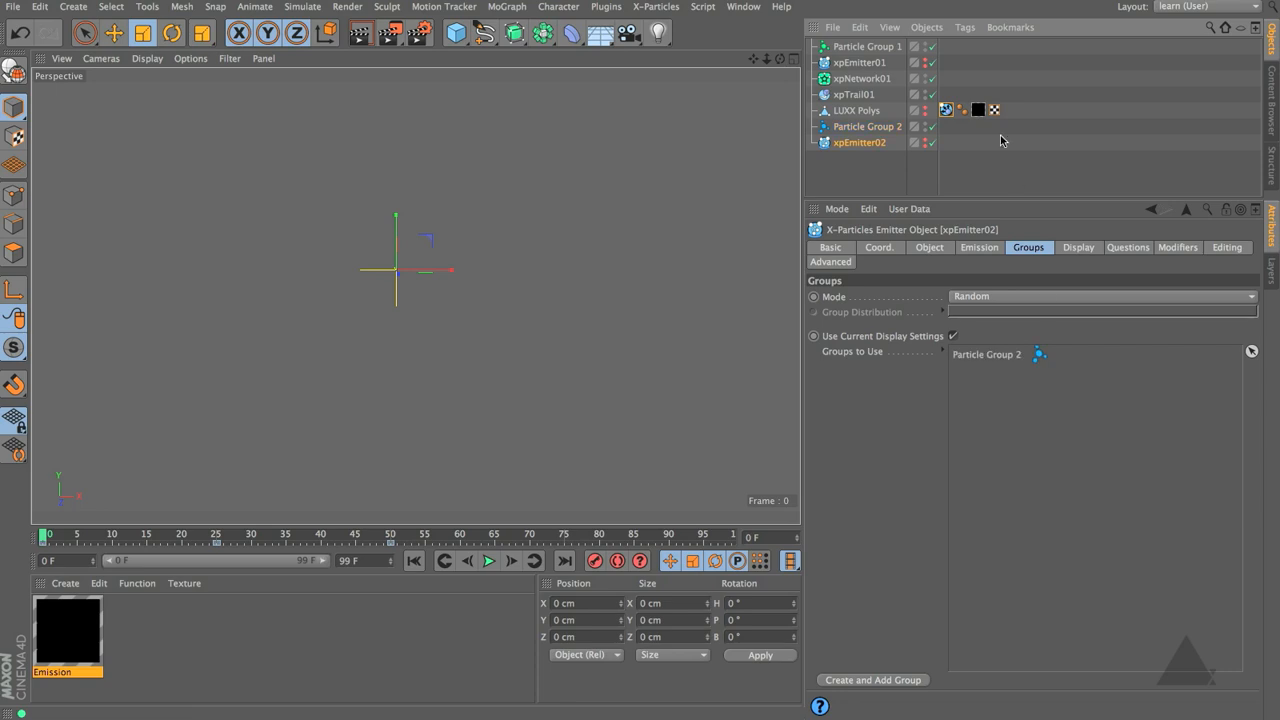
left_click(979, 248)
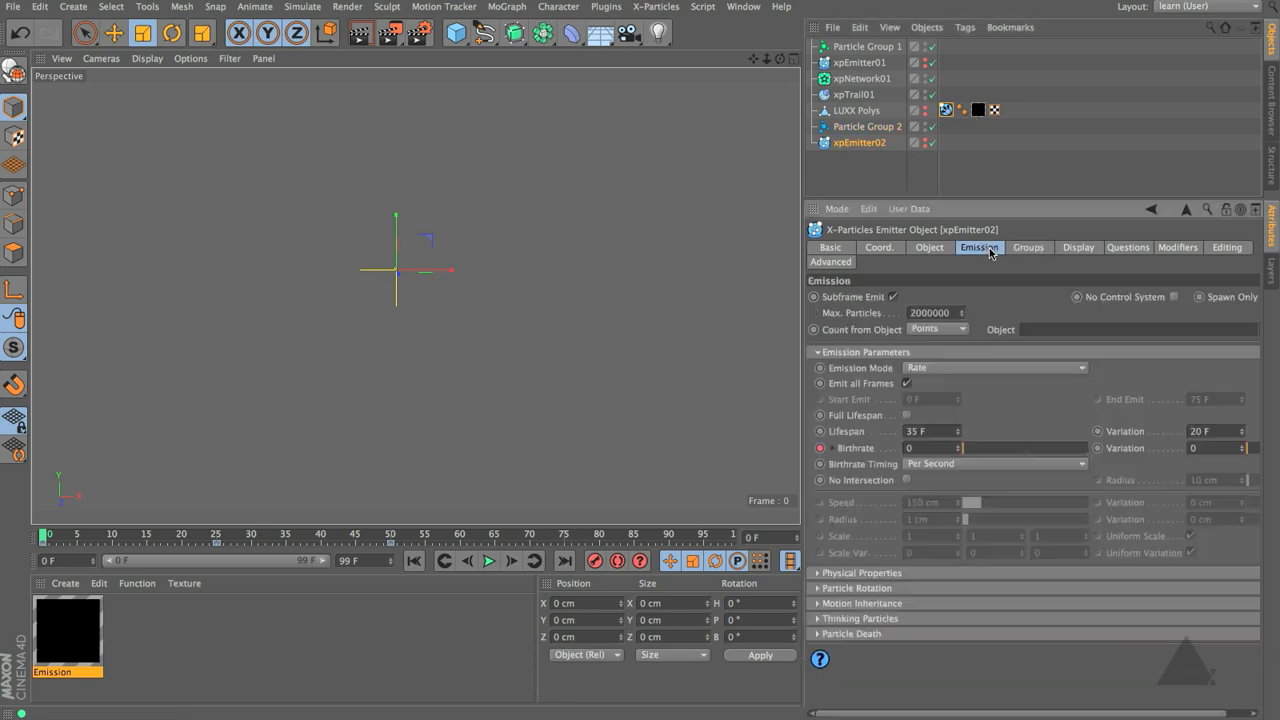
left_click(929, 248)
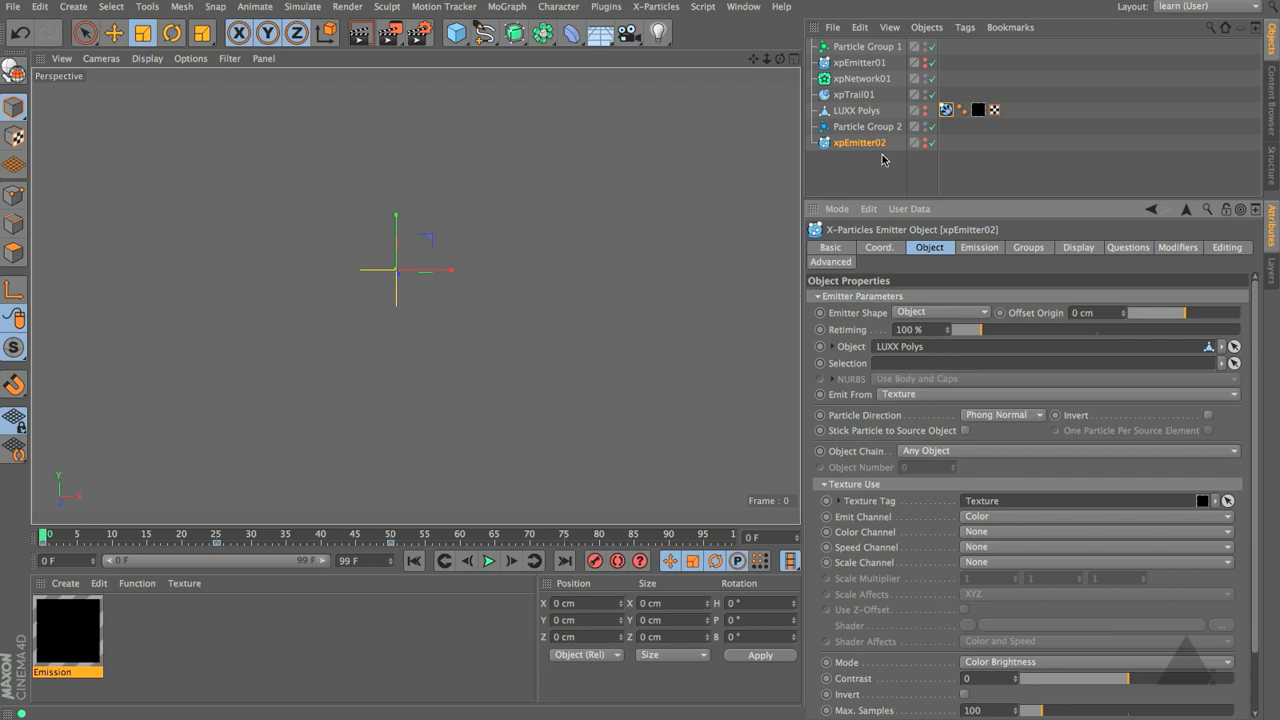
Duplicate xpNetwork01 below xpEmitter02 and rename the copy as xpNetwork02
left_click(852, 63)
left_click(866, 79)
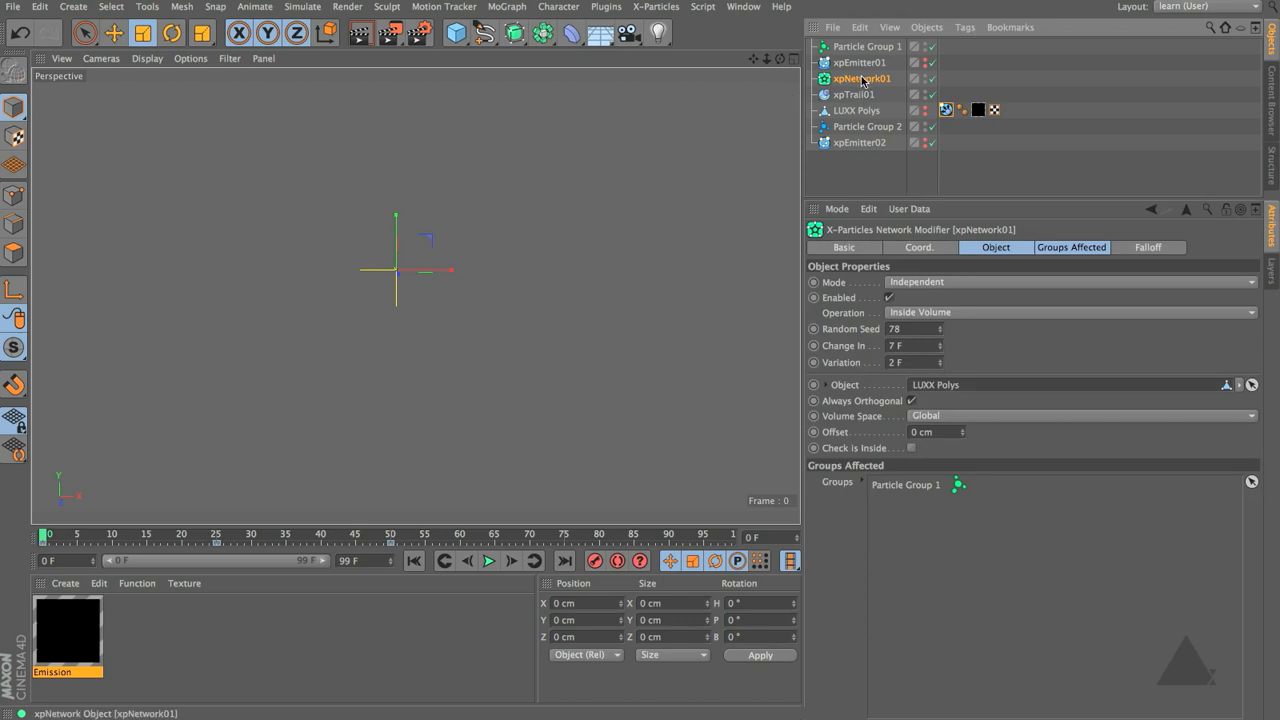
left_click_drag(862, 80, 858, 162, "ctrl")
double_click(866, 158)
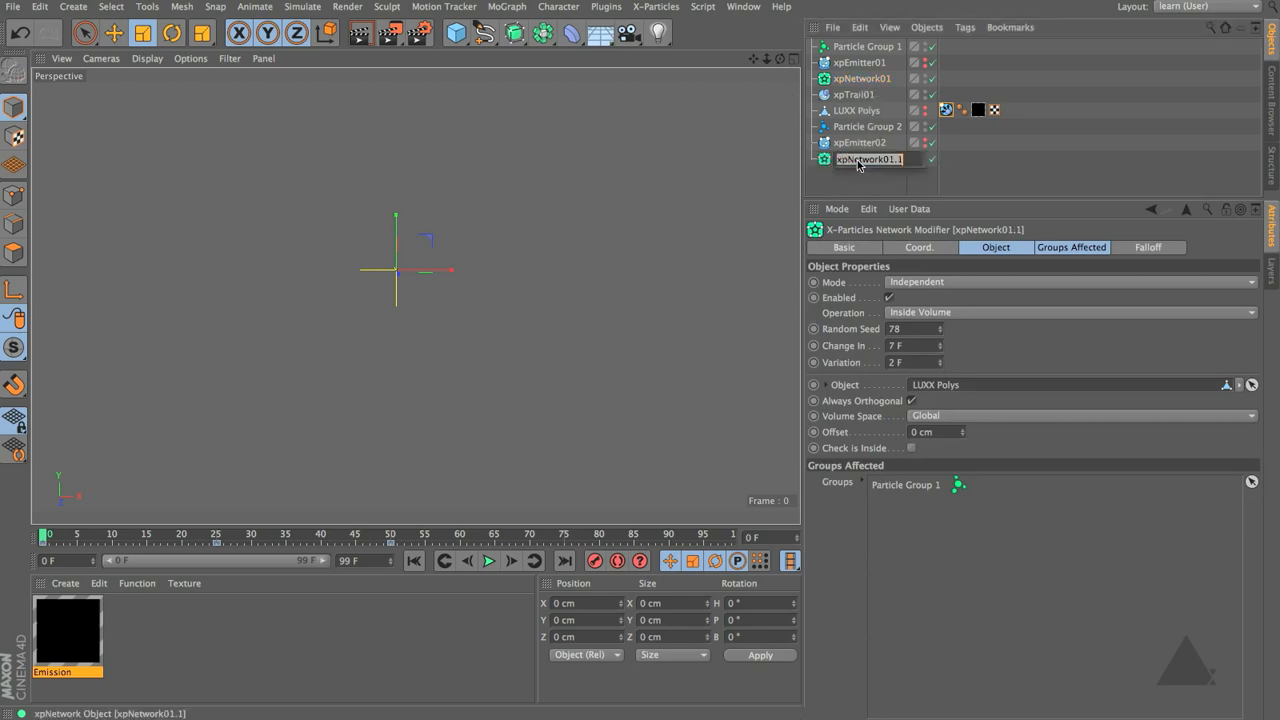
key("Right")
key("shift+Left")
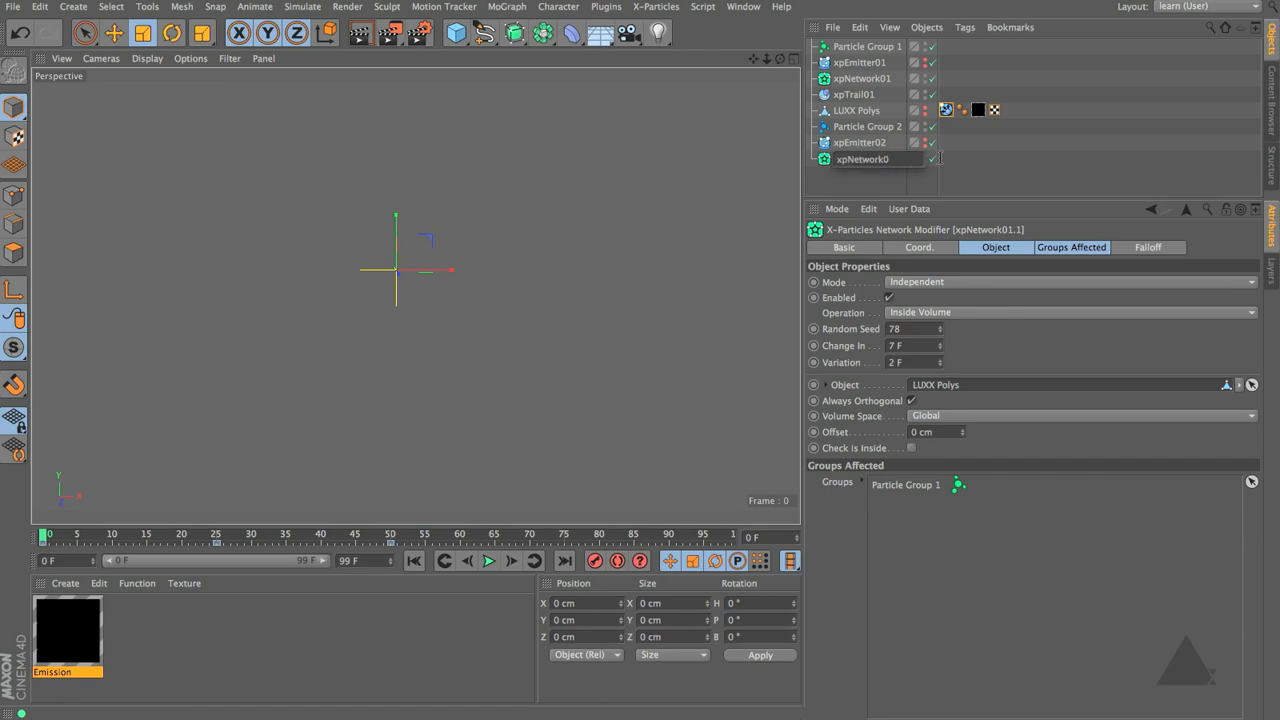
key("Return")
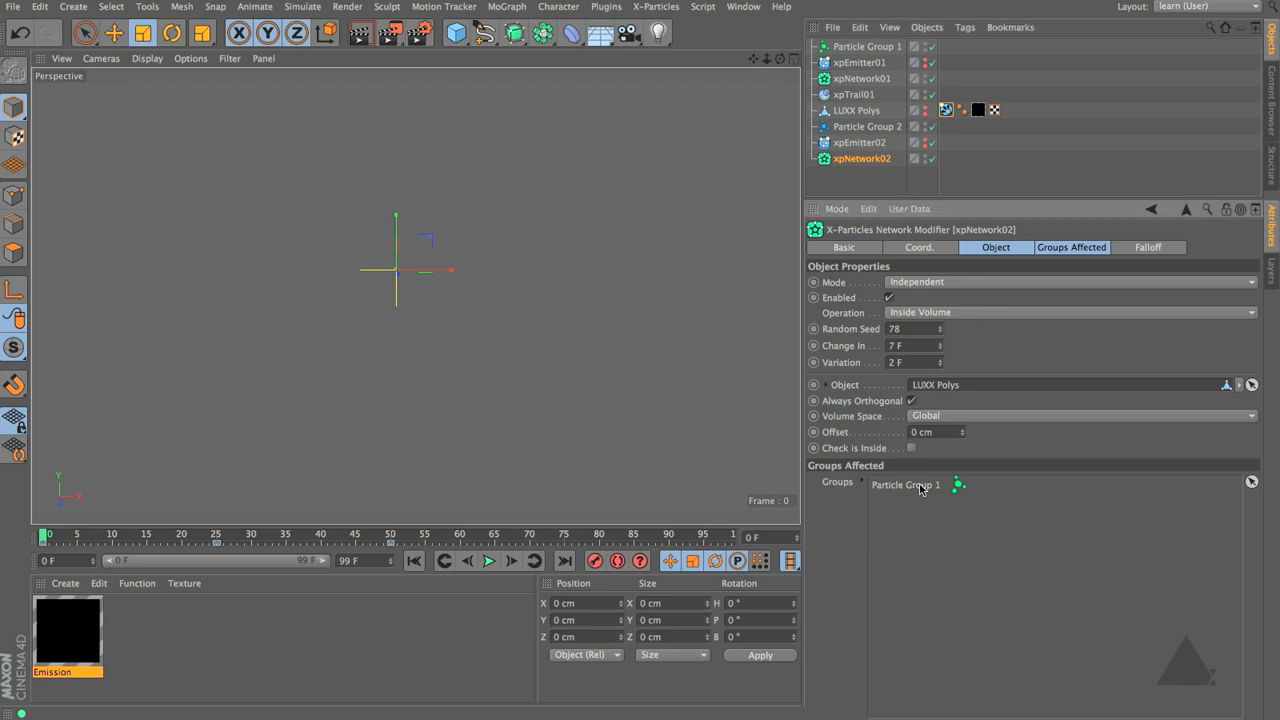
Replace Particle Group 1 with Particle Group 2 in the groups affected by xpNetwork02
key("Delete")
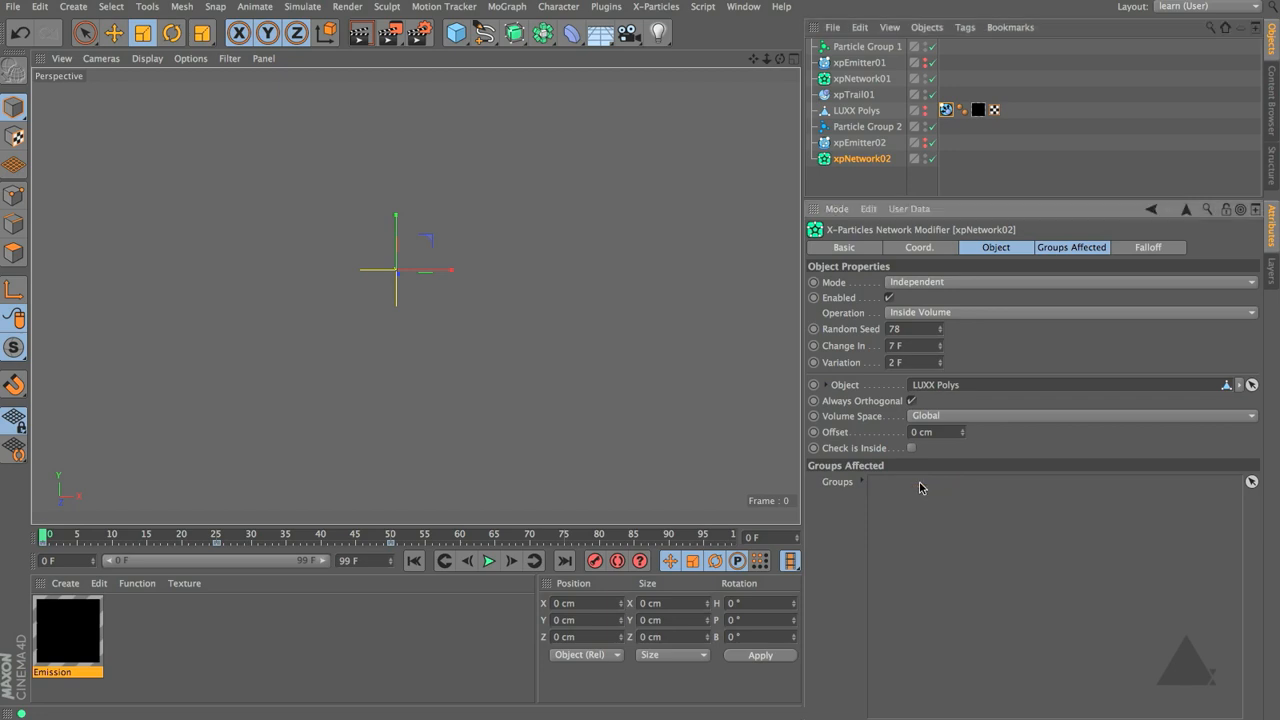
left_click(860, 127)
left_click_drag(860, 129, 905, 486)
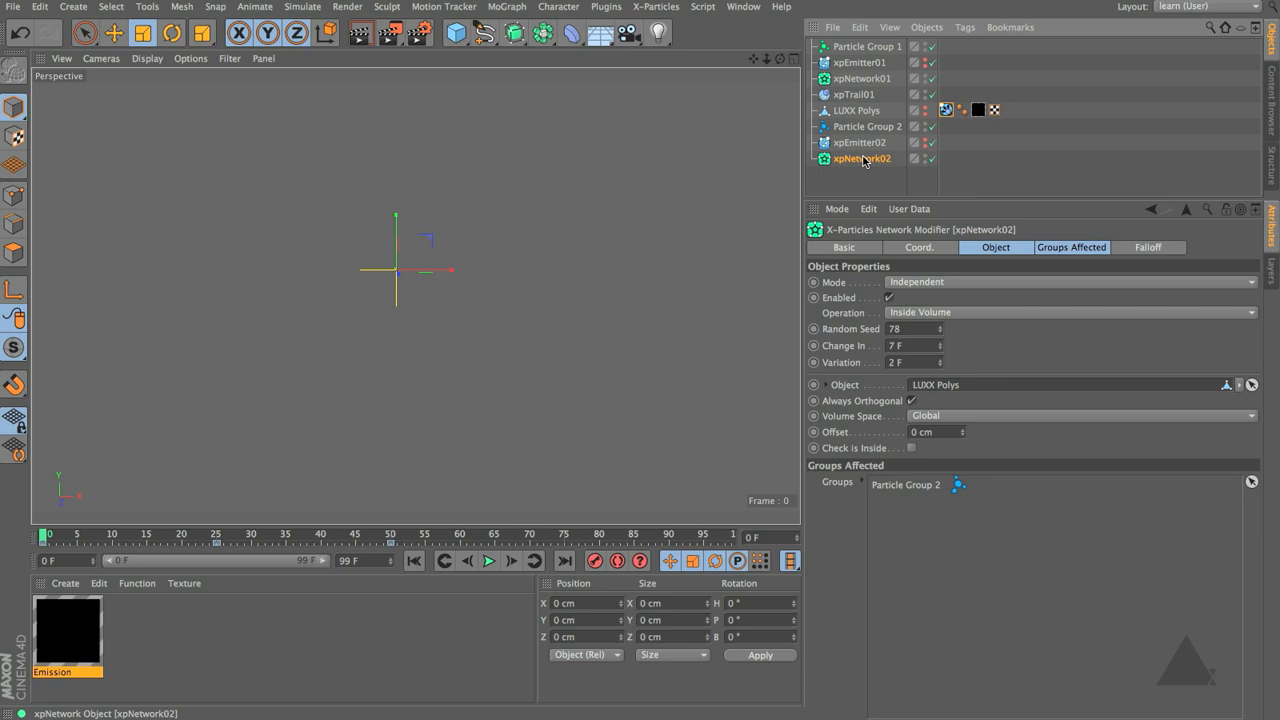
Set xpNetwork02's Random Seed to 41, Change In to 10 F and Variation to 5 F
left_click(985, 248)
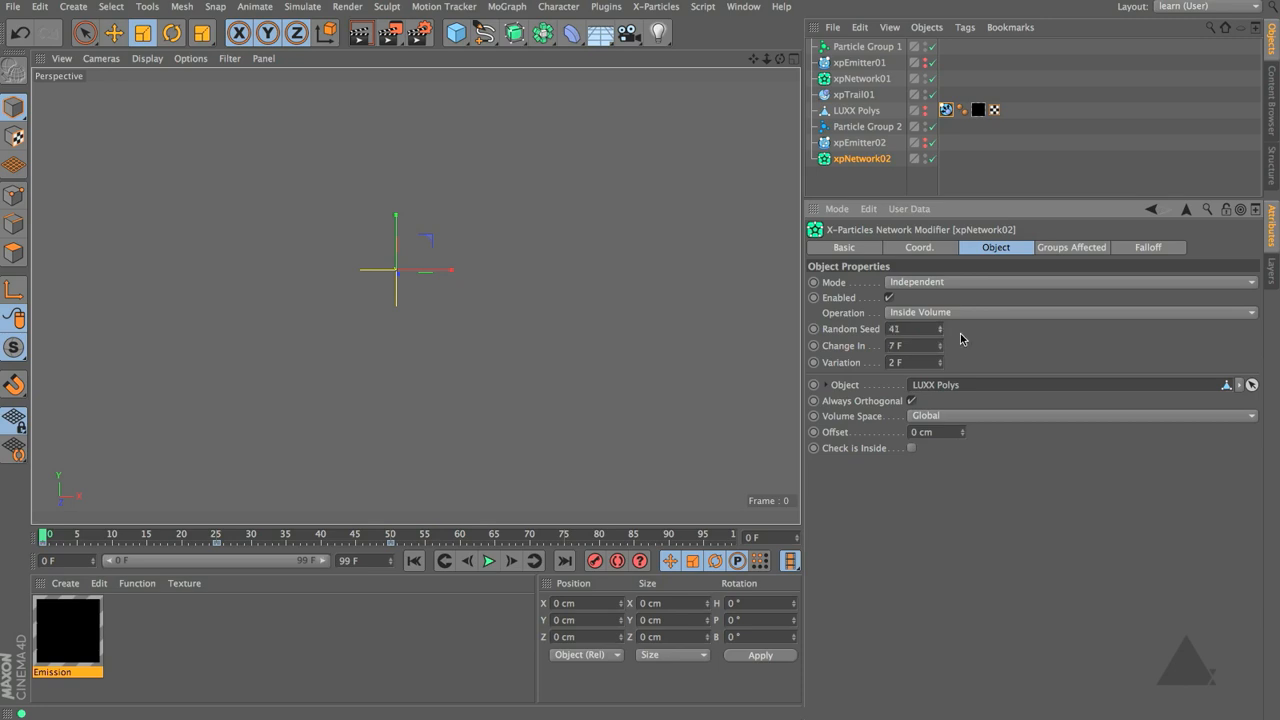
left_click_drag(912, 348, 826, 341)
type("10")
key("Tab")
type("5")
key("Return")
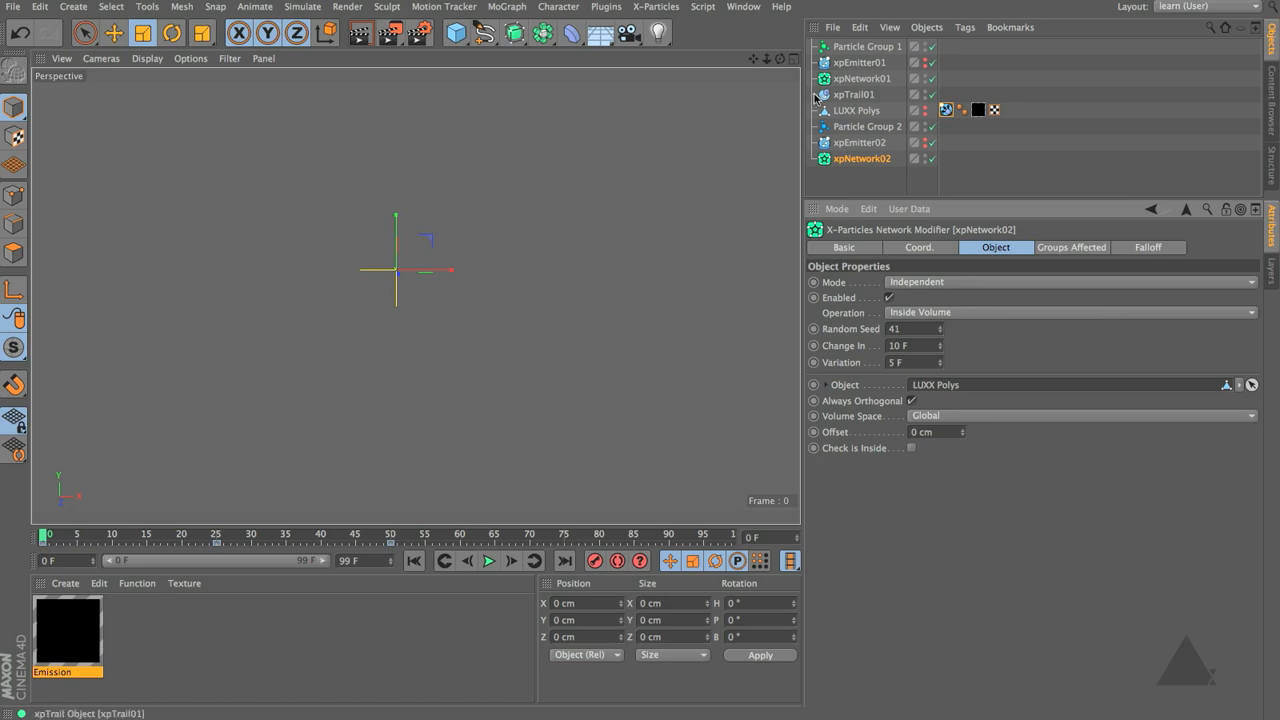
Duplicate xpTrail01 below xpNetwork02 as xpTrail02 and assign xpEmitter02 as its emitter
left_click_drag(843, 96, 851, 175)
double_click(866, 175)
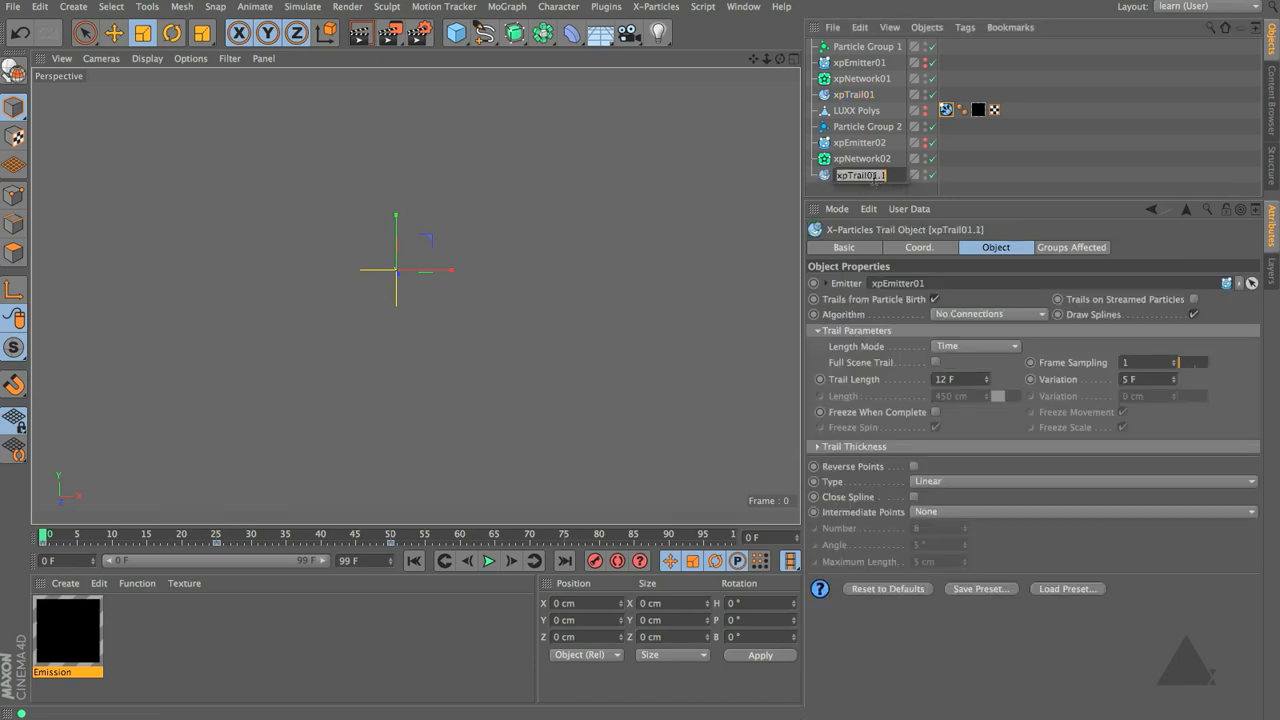
type("02")
key("Return")
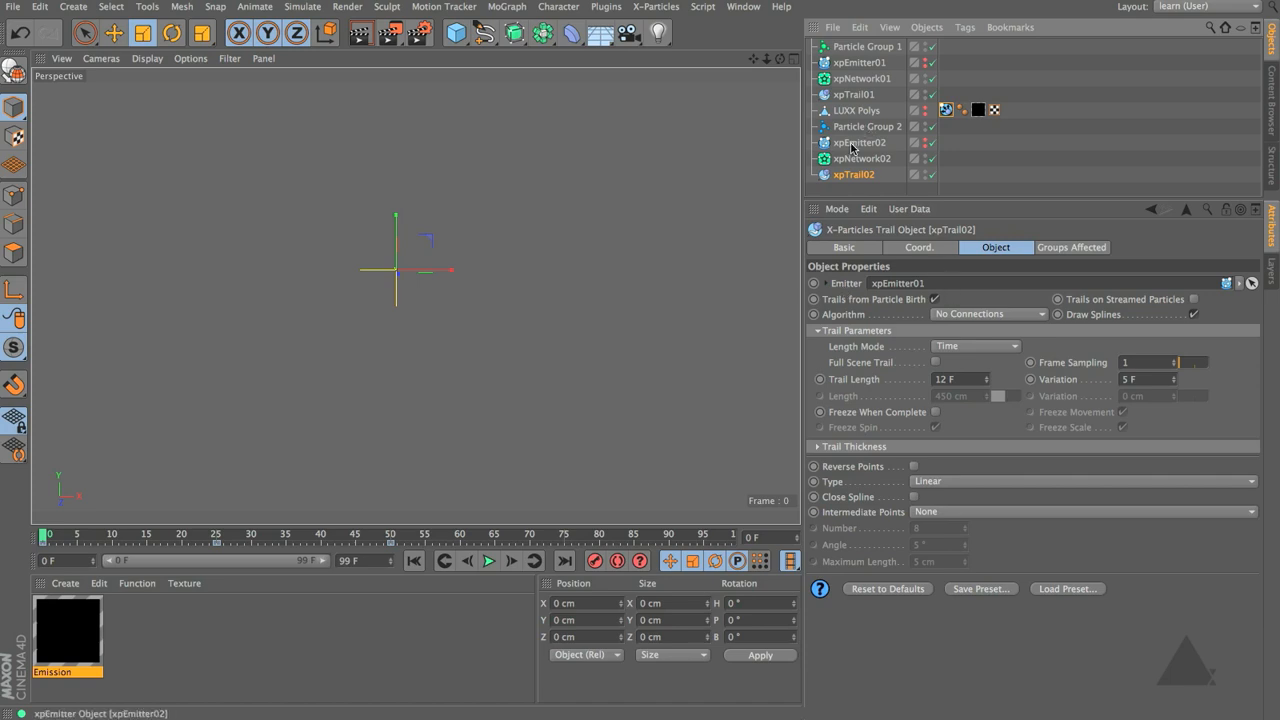
left_click_drag(851, 147, 917, 288)
Disable xpTrail01 and xpTrail02 and play the animation up to frame 39 to view only the particles
left_click(931, 94)
left_click(488, 561)
left_click(487, 561)
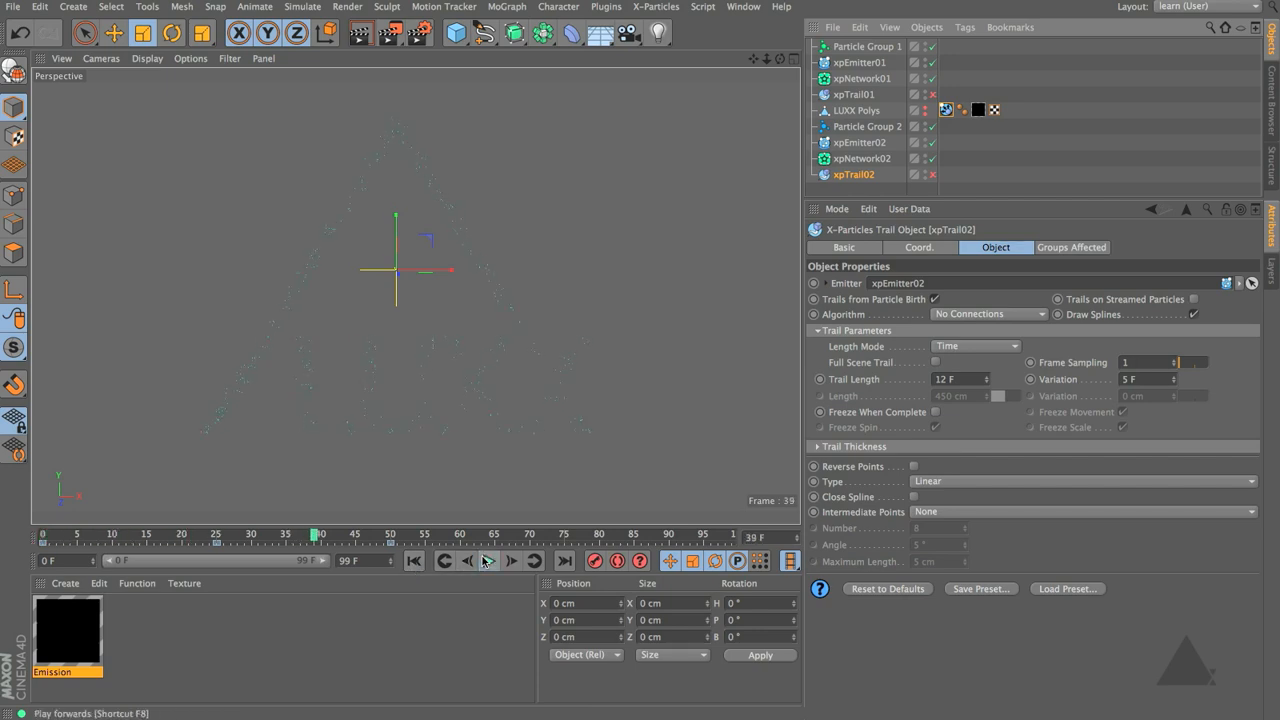
Set Particle Group 2's display colour to pink at hue 320° and return to the start of the animation
left_click(860, 127)
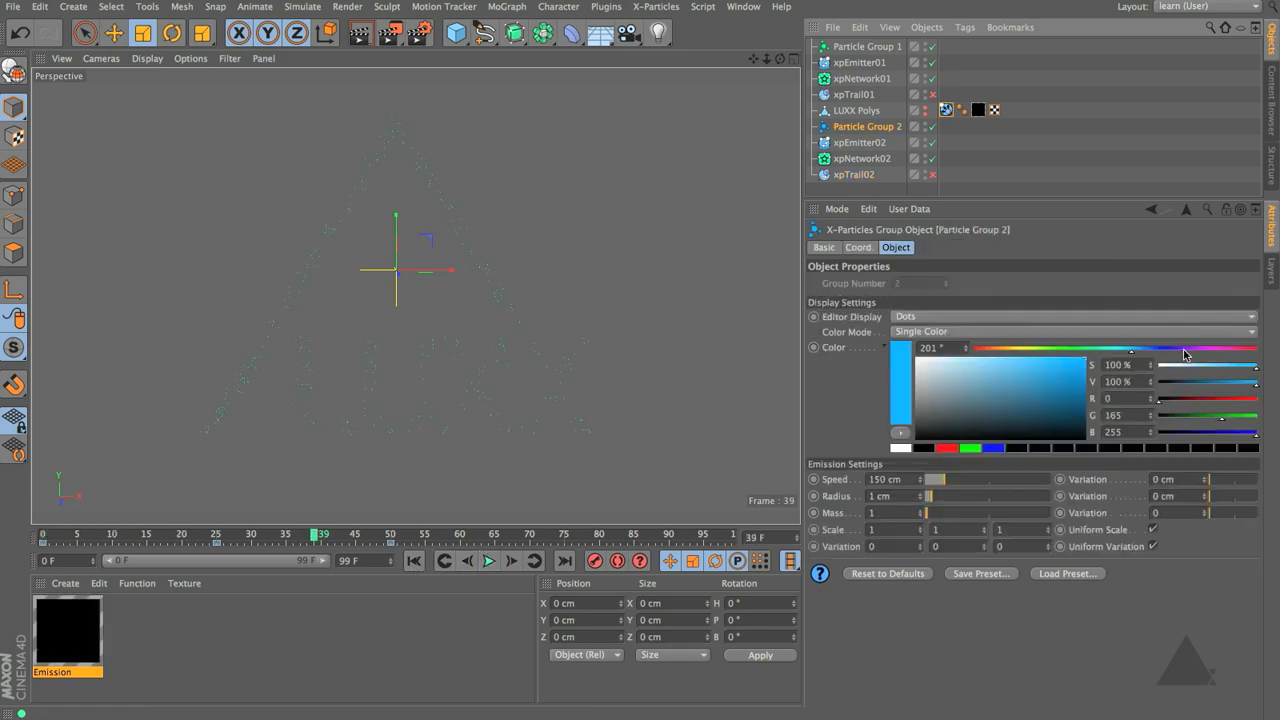
left_click_drag(1187, 349, 1208, 349)
left_click(1225, 350)
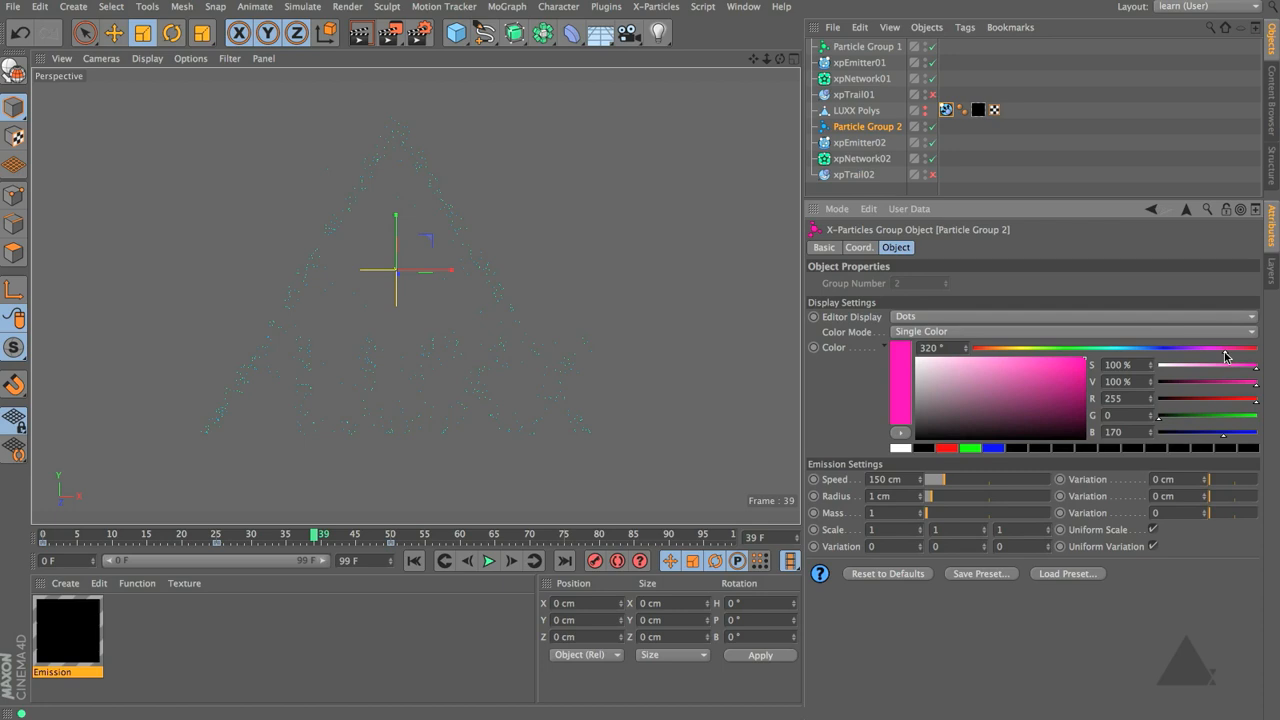
left_click(412, 563)
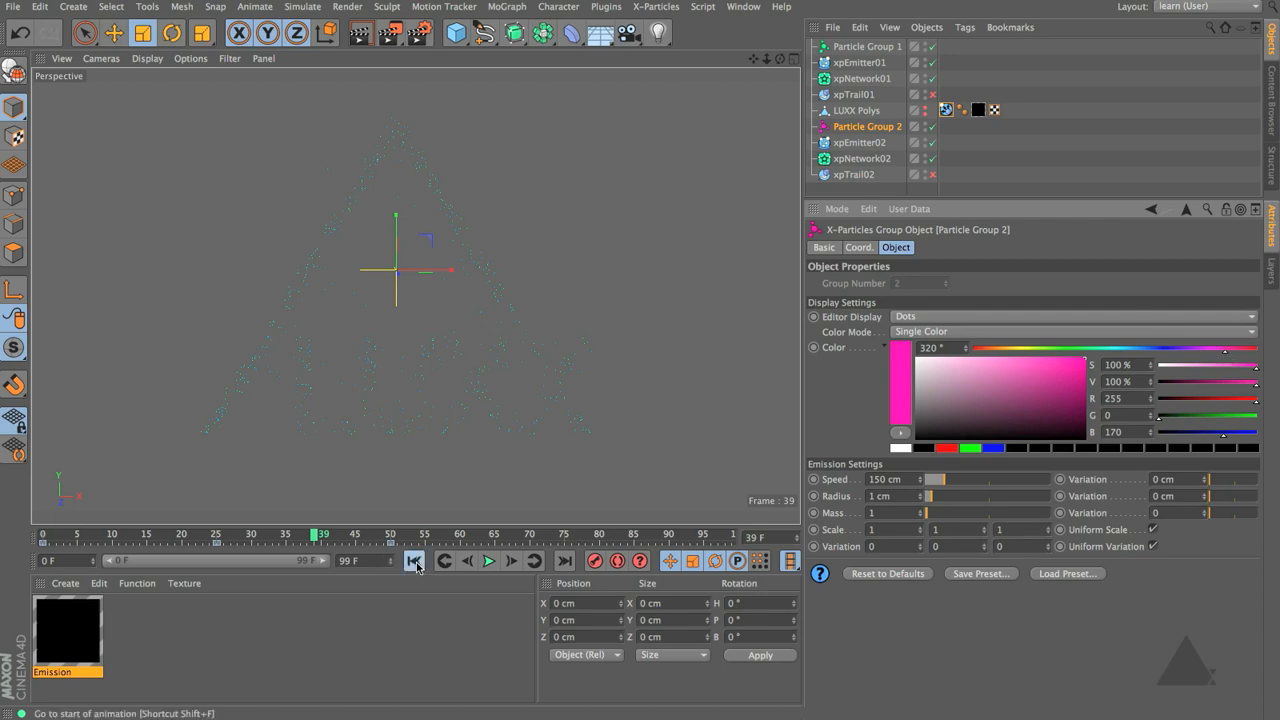
Play the animation with only the particles showing, re-enable xpTrail01 and xpTrail02, and replay from the start to frame 53
left_click(489, 561)
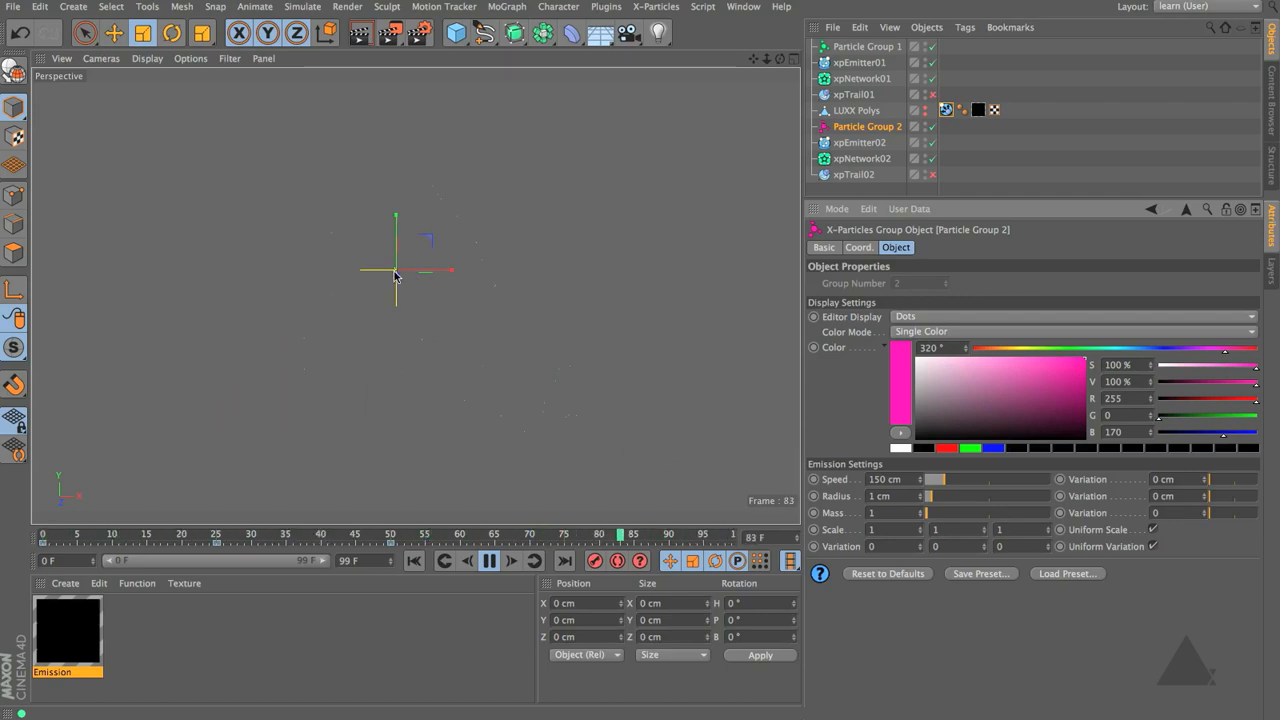
left_click(489, 561)
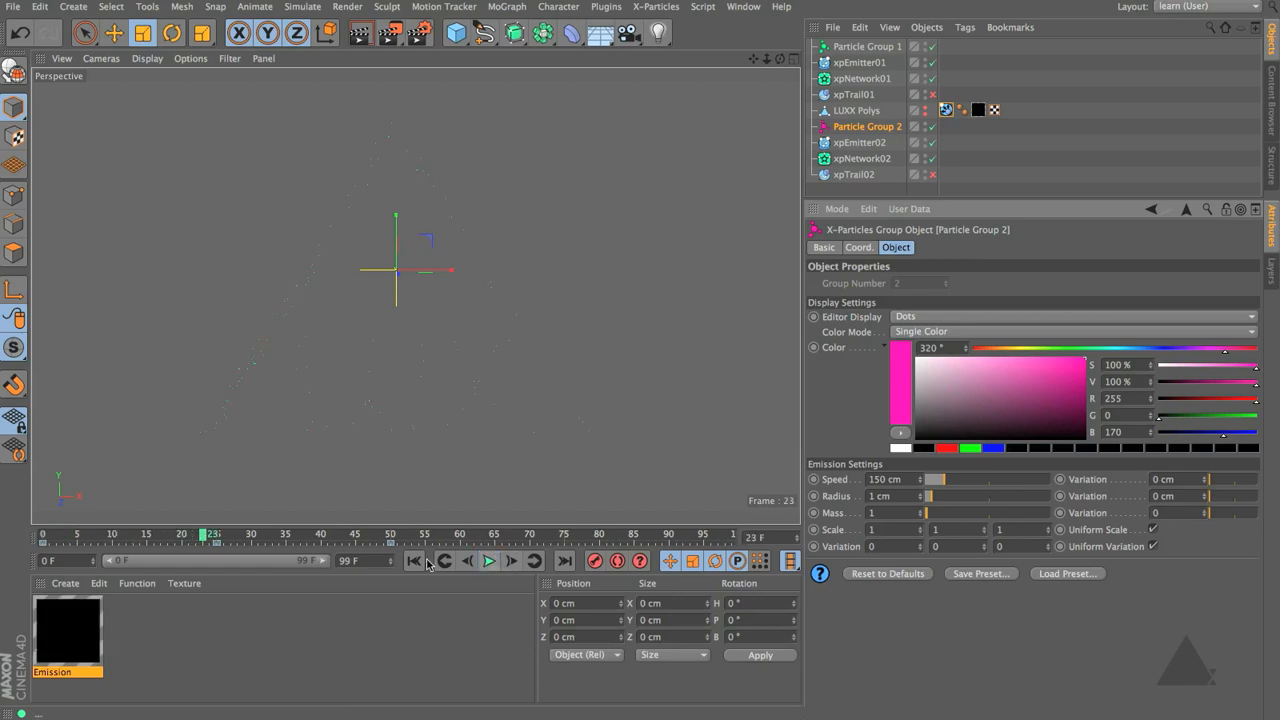
left_click(424, 563)
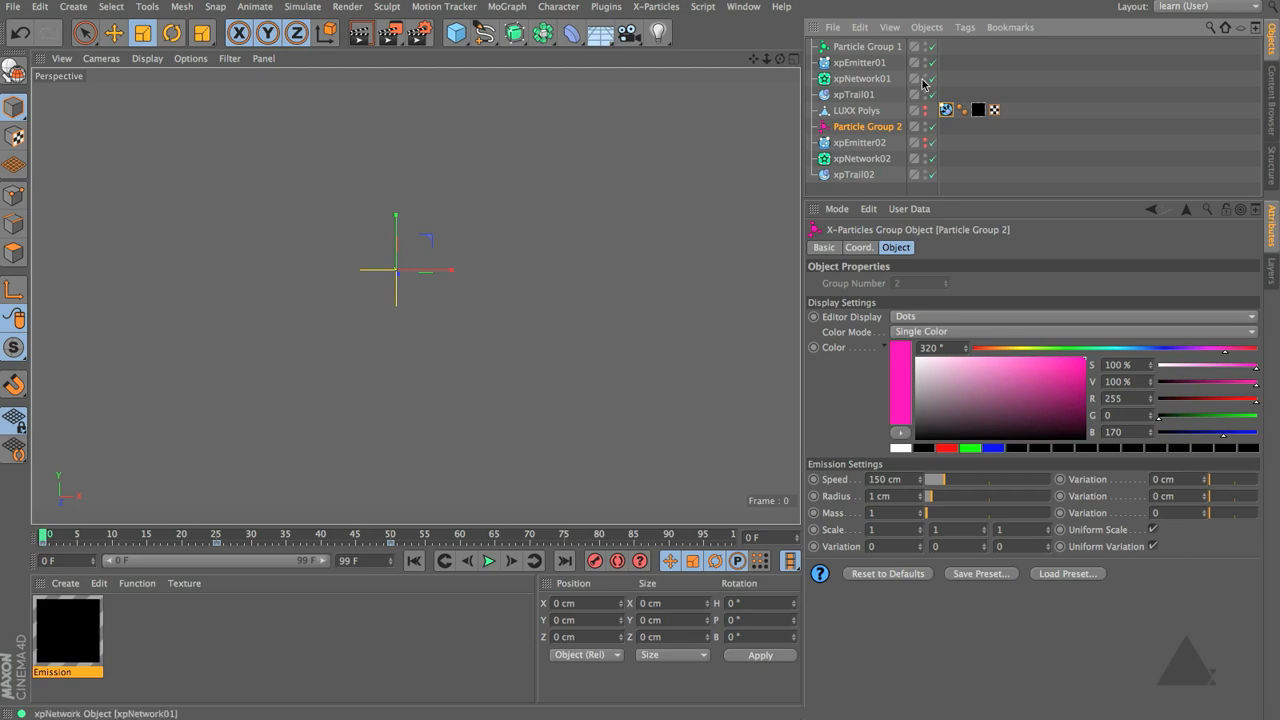
left_click(492, 562)
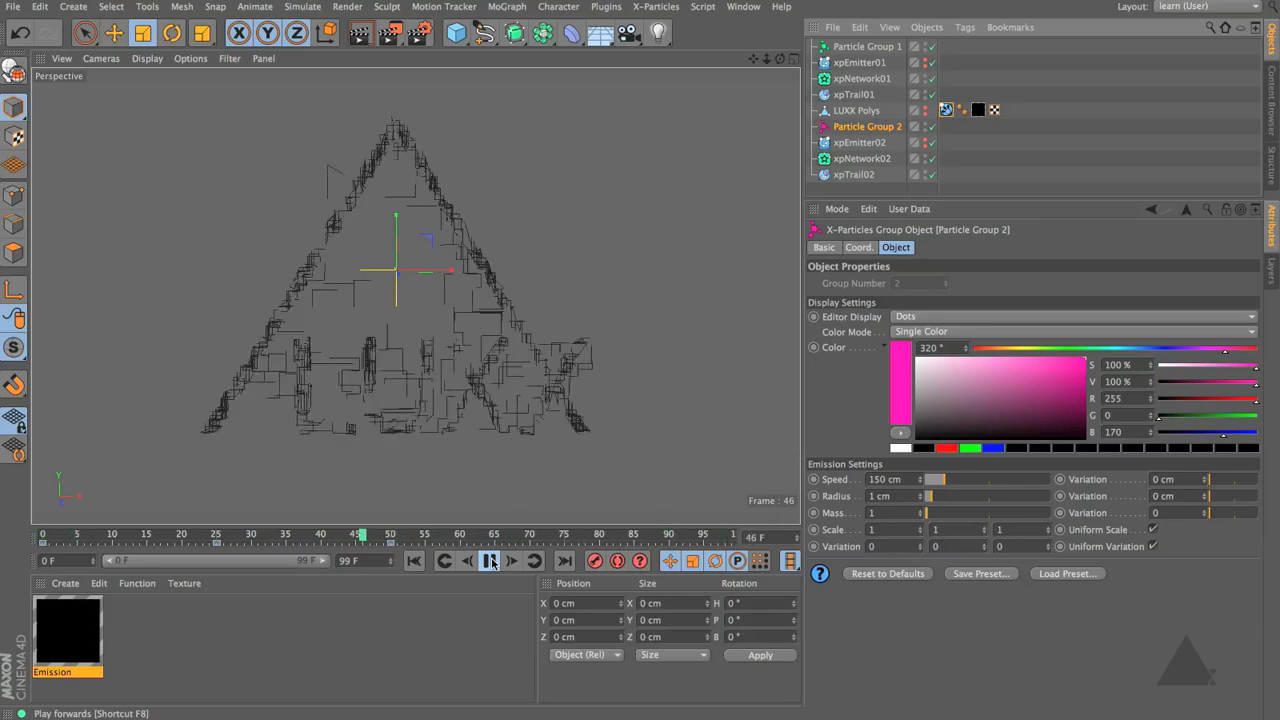
left_click(491, 562)
Examine the trail networks up close from several angles at frame 53
right_click_drag(326, 406, 613, 372, "alt")
mouse_move(668, 358)
middle_mouse_down("alt")
mouse_move(616, 315)
mouse_move(658, 370)
middle_mouse_up("alt")
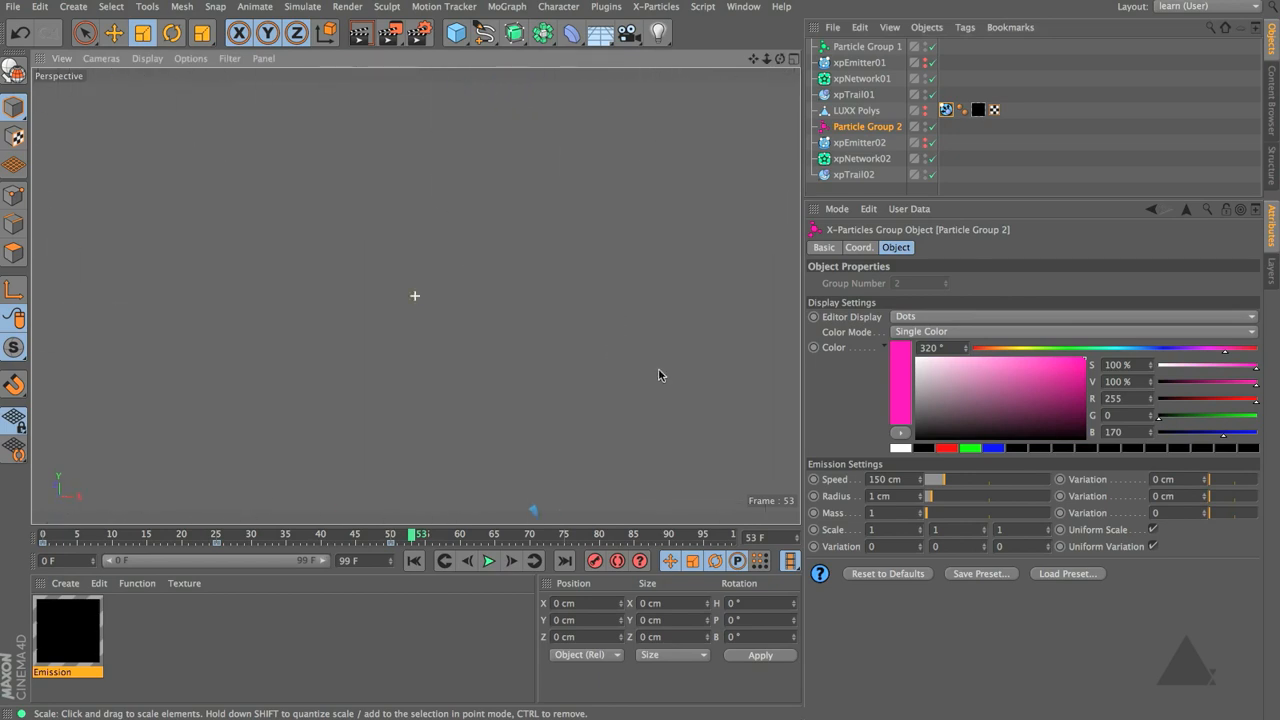
right_click_drag(566, 384, 489, 400, "alt")
middle_click_drag(568, 448, 381, 212, "alt")
right_click_drag(443, 324, 552, 312, "alt")
left_click_drag(552, 337, 447, 300, "alt")
middle_click_drag(540, 298, 400, 312, "alt")
right_click_drag(346, 393, 442, 377, "alt")
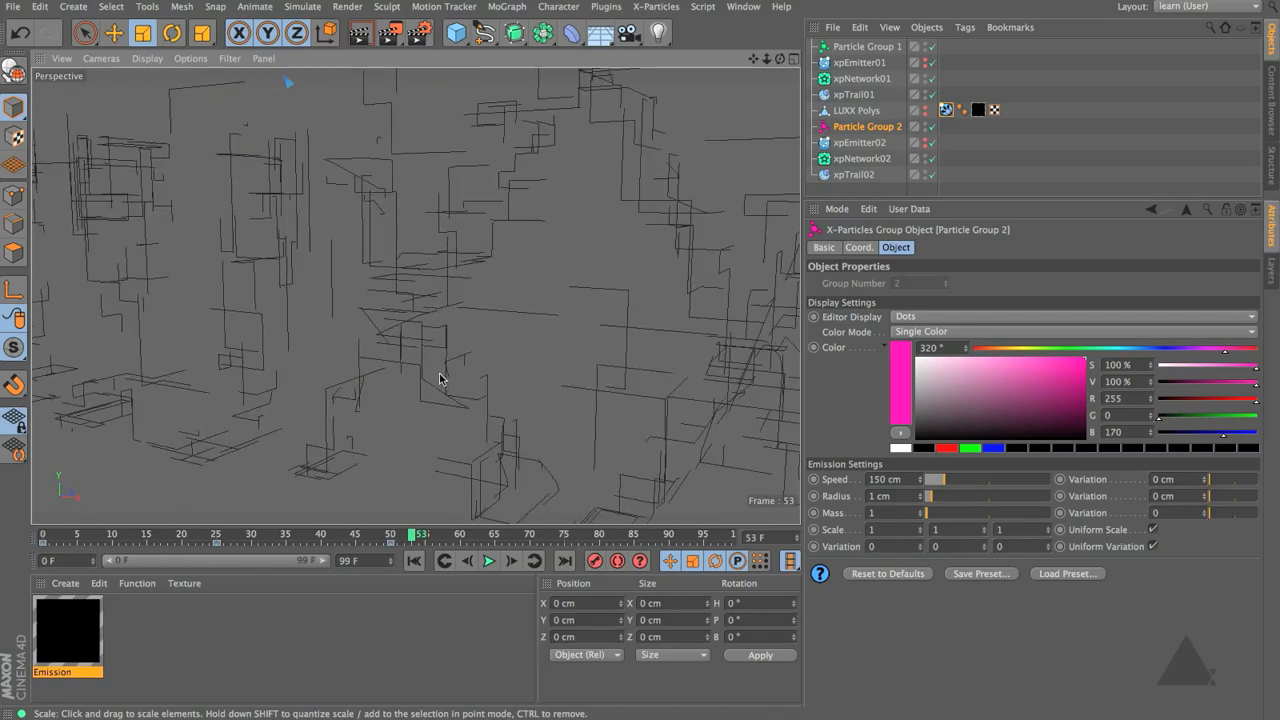
mouse_move(440, 375)
left_mouse_down("alt")
mouse_move(410, 364)
mouse_move(443, 357)
left_mouse_up("alt")
left_click_drag(414, 294, 307, 371, "alt")
Replay the animation from the start, stop at frame 32, and examine the trails around the logo's lettering up close
left_click(413, 561)
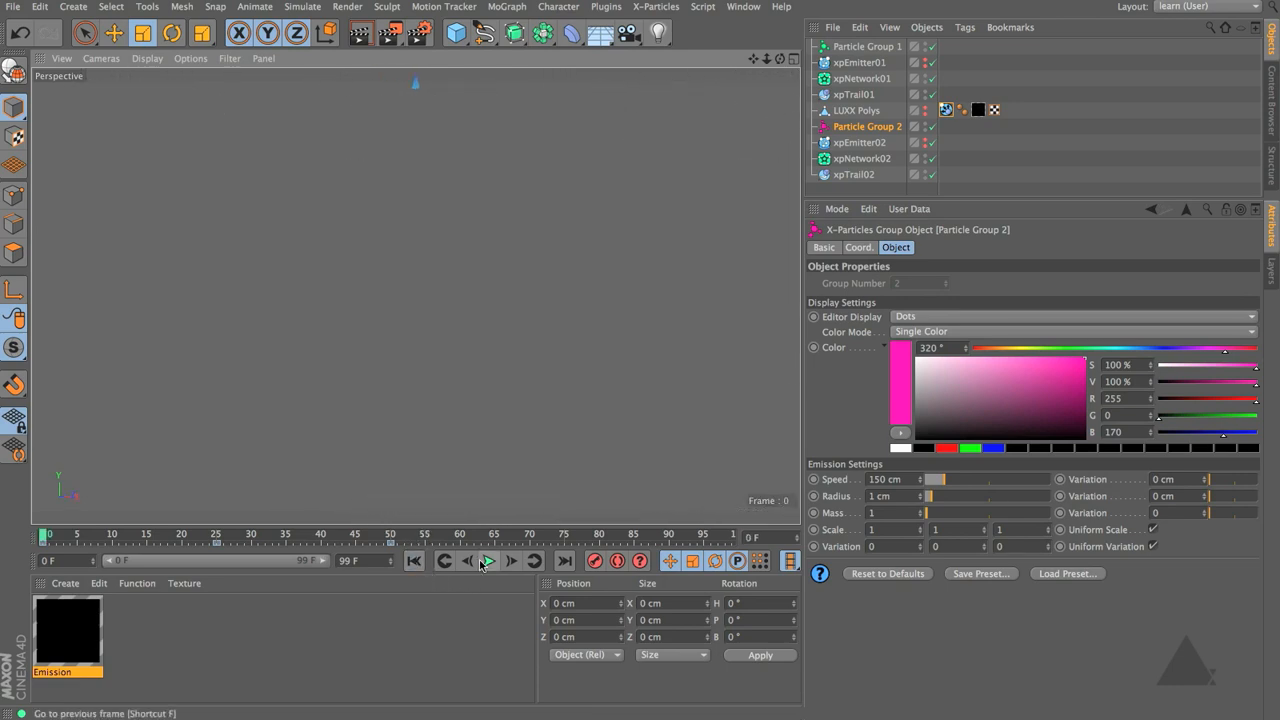
left_click(486, 562)
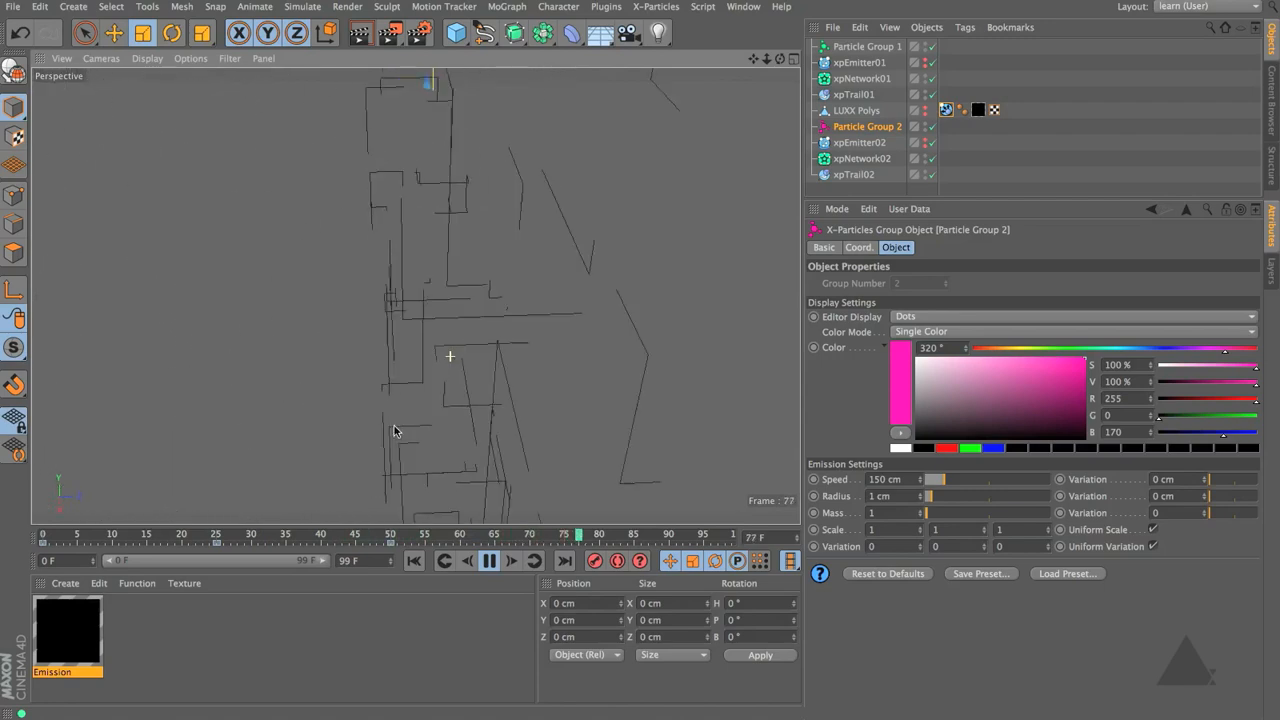
left_click(490, 561)
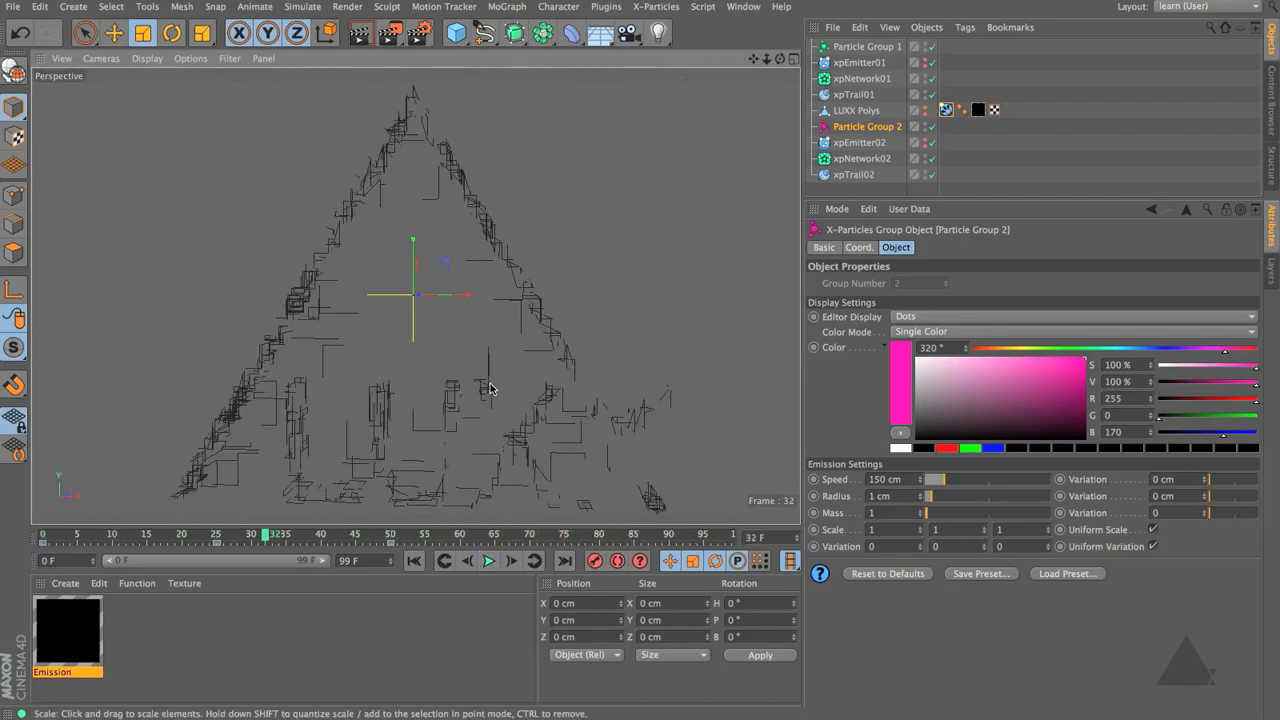
scroll(485, 410, "down", 3)
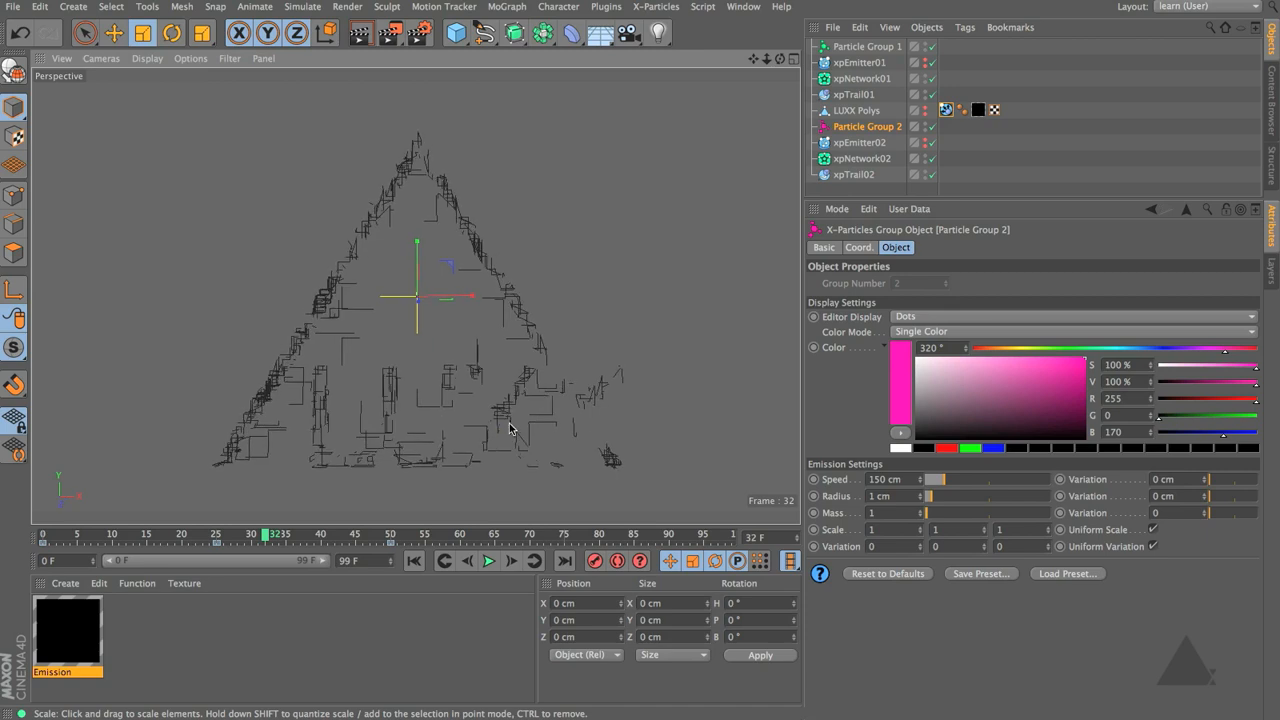
scroll(491, 424, "up", 6)
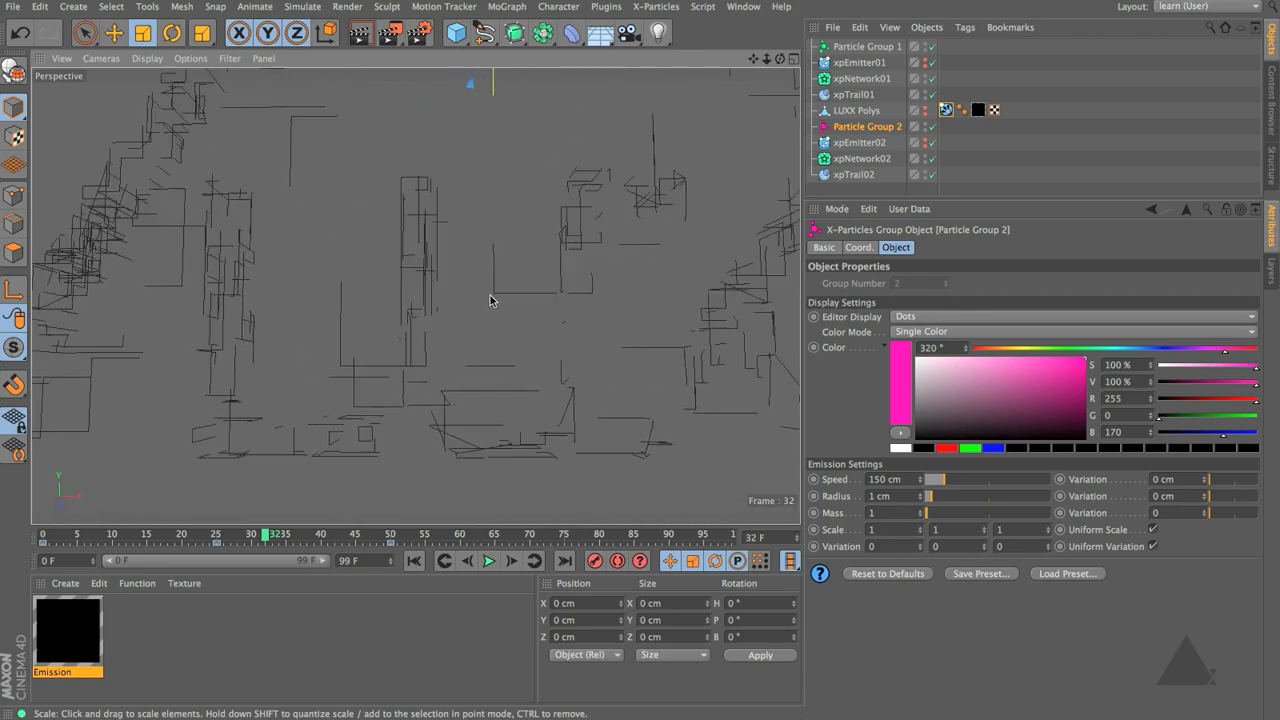
scroll(445, 376, "up", 6)
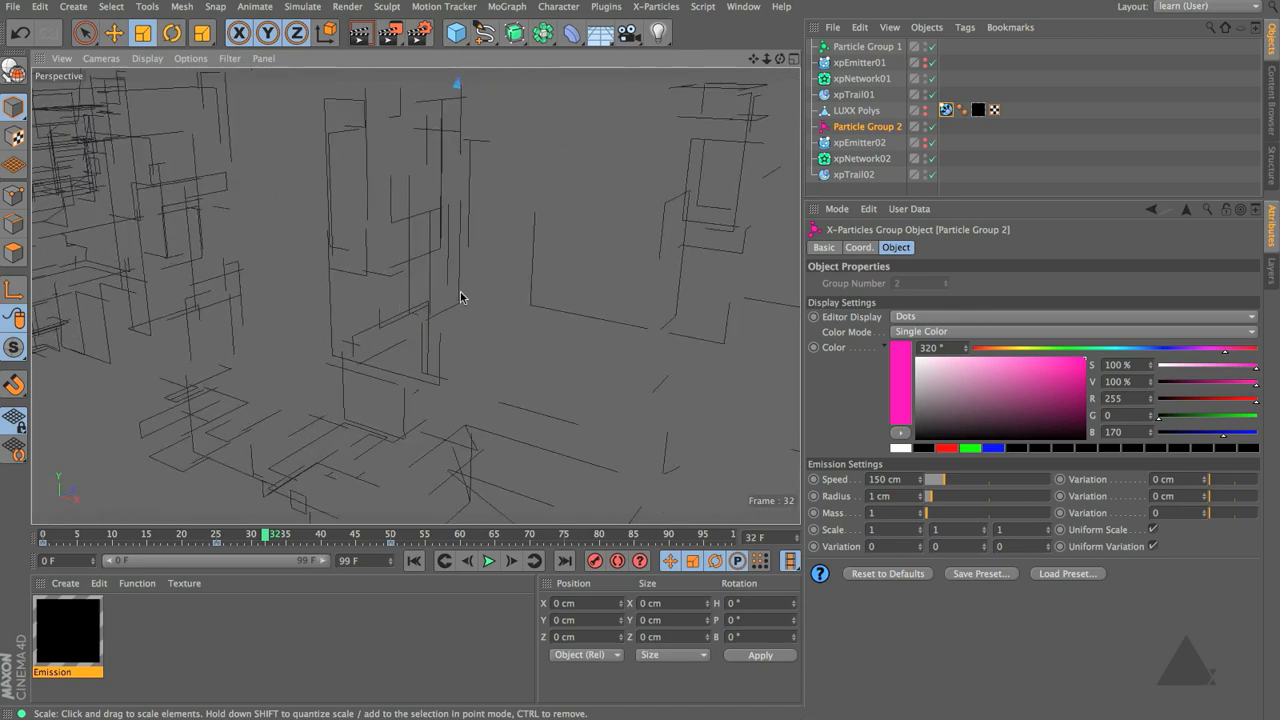
scroll(438, 267, "up", 6)
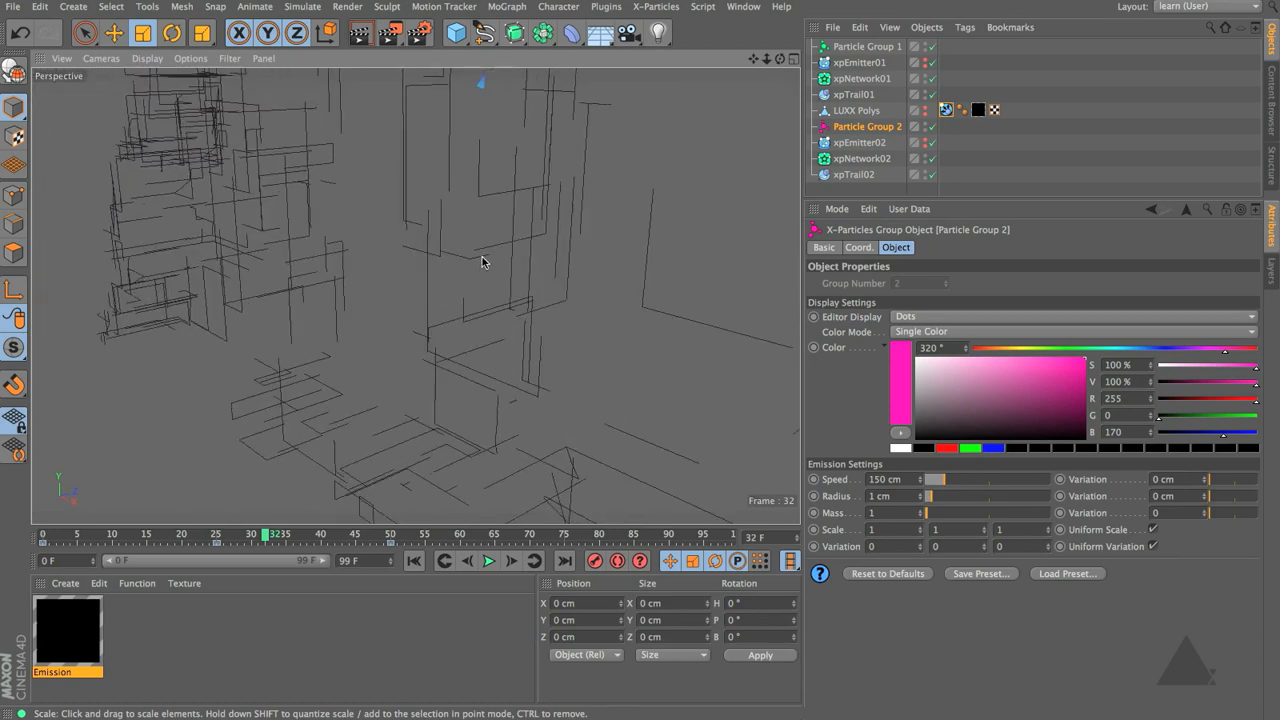
scroll(383, 332, "up", 1)
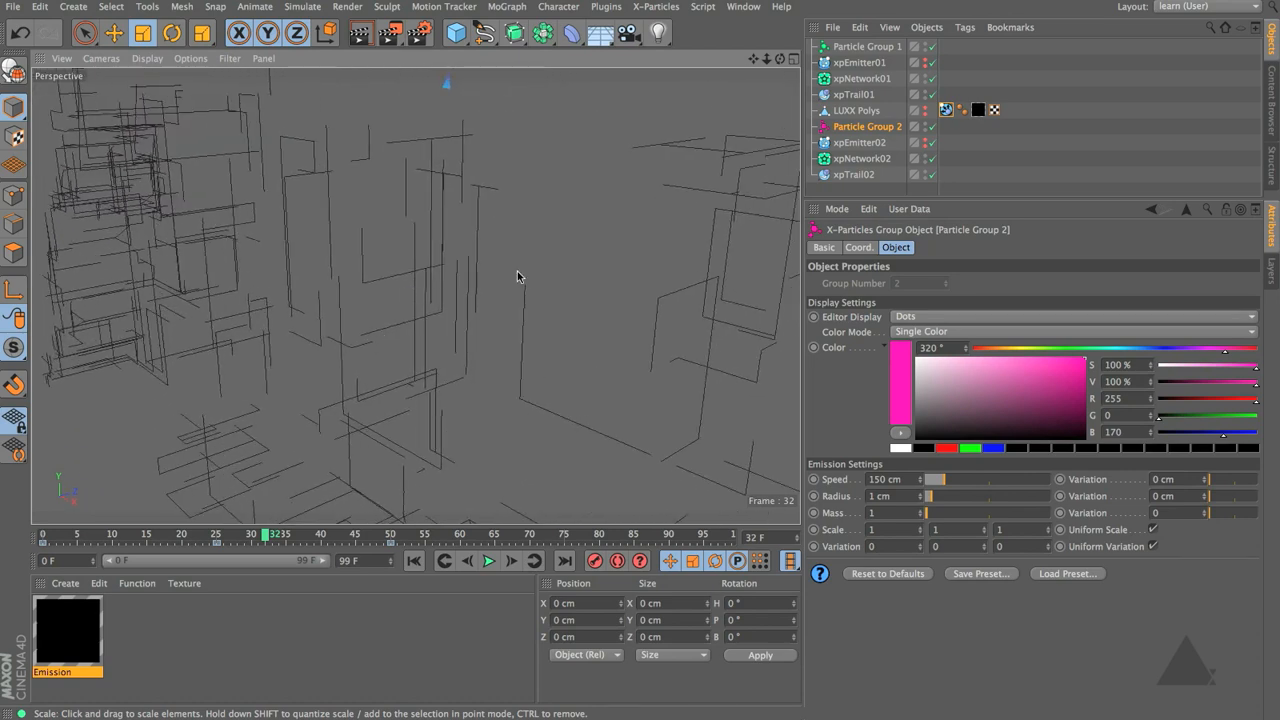
Play the animation up to frame 73 in the close-up view and return to its start
left_click(413, 561)
left_click(489, 561)
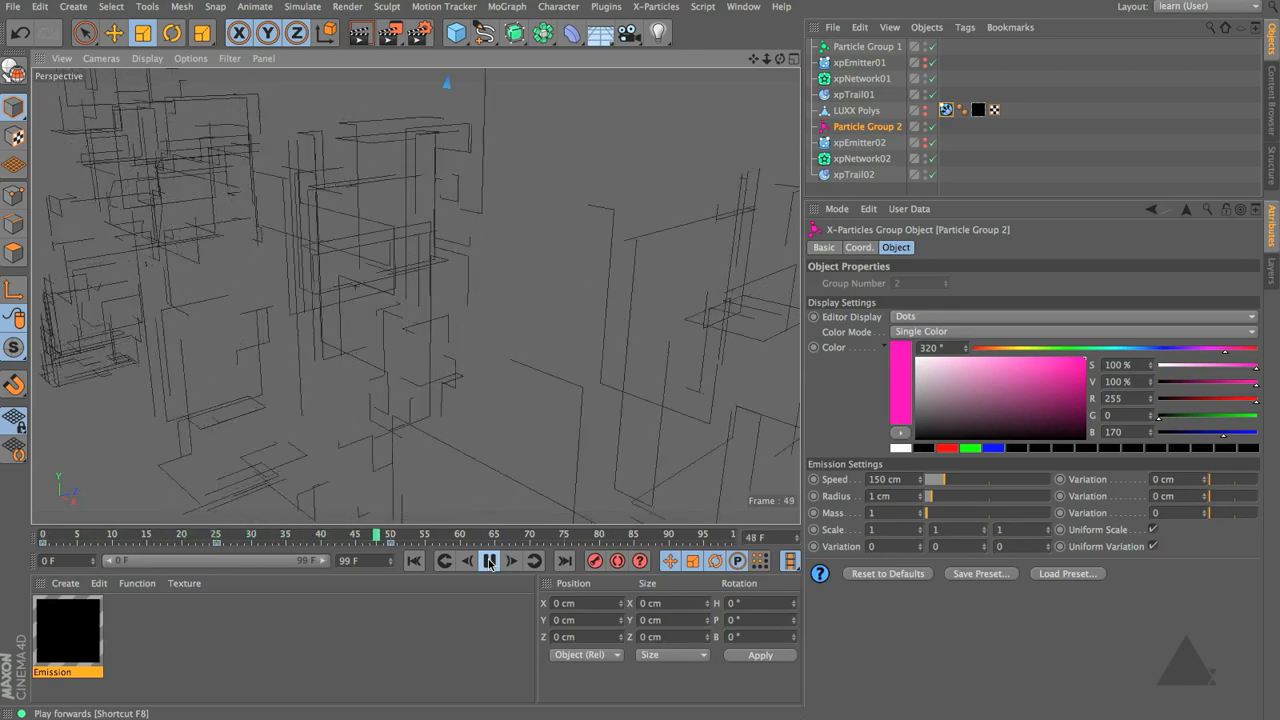
left_click(489, 562)
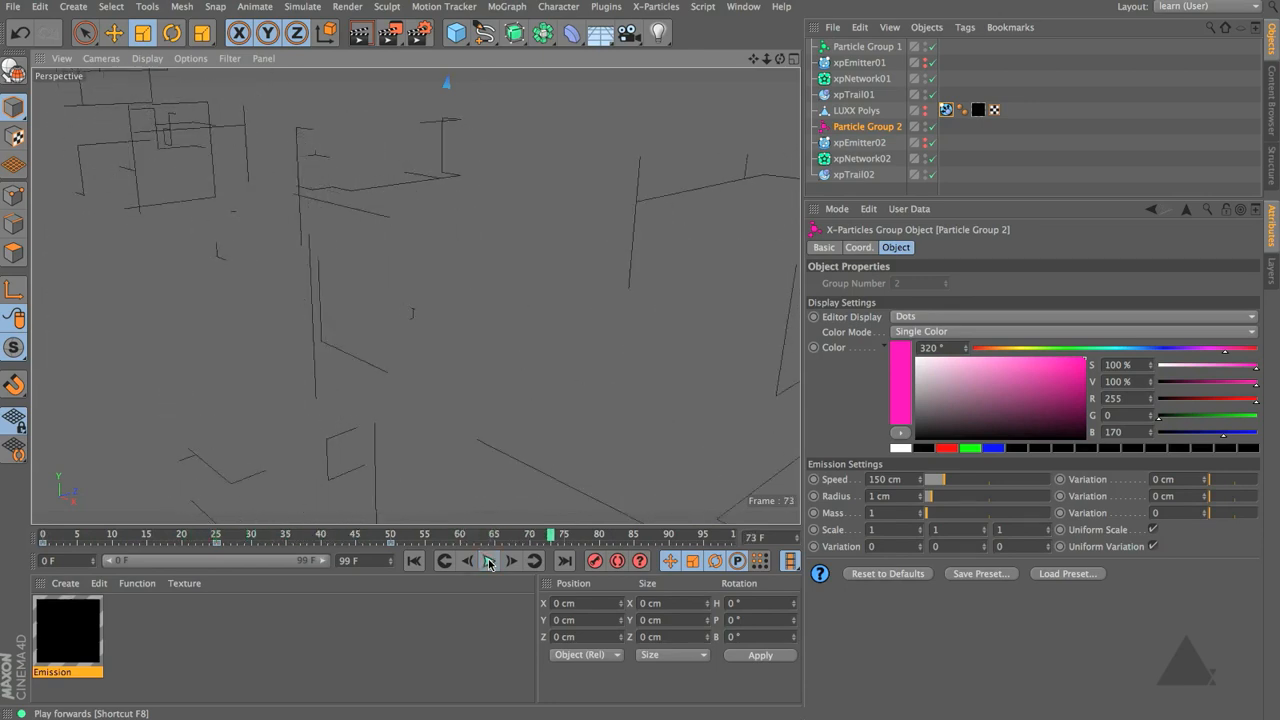
left_click(412, 562)
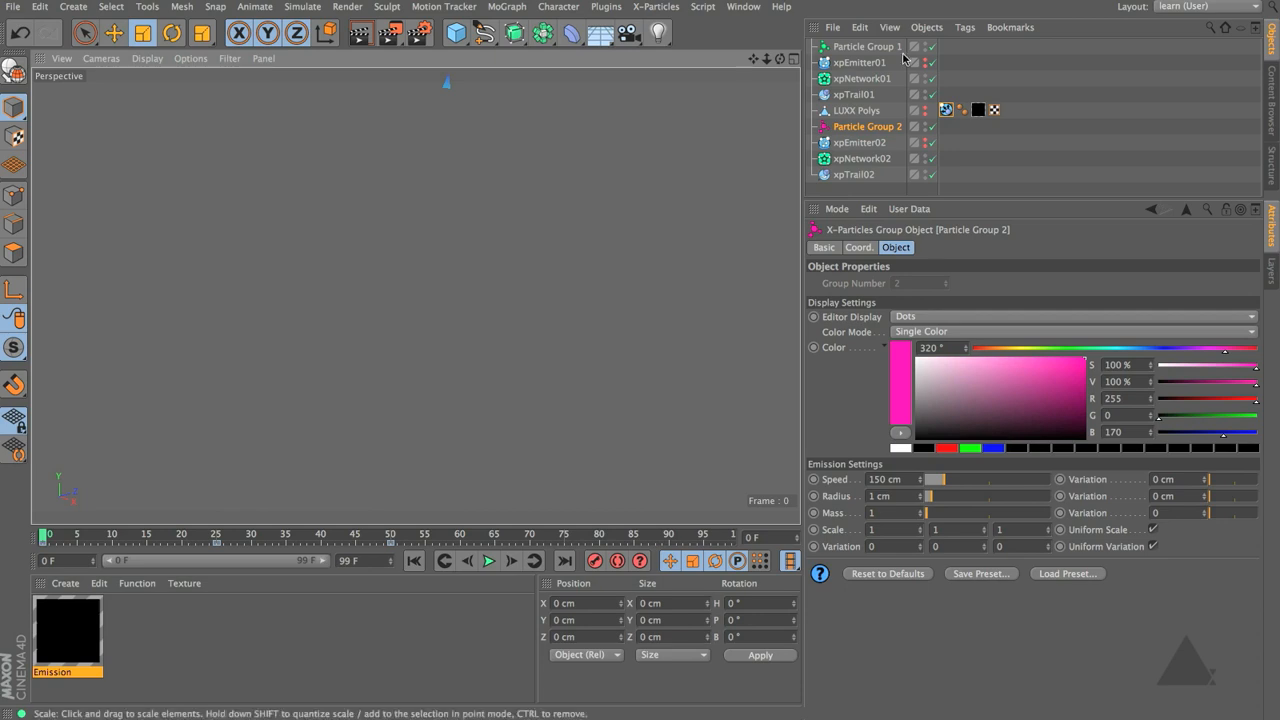
Set the spline Type of both xpTrail01 and xpTrail02 to B-Spline, test the playback to frame 47 and return to the start
left_click(853, 94)
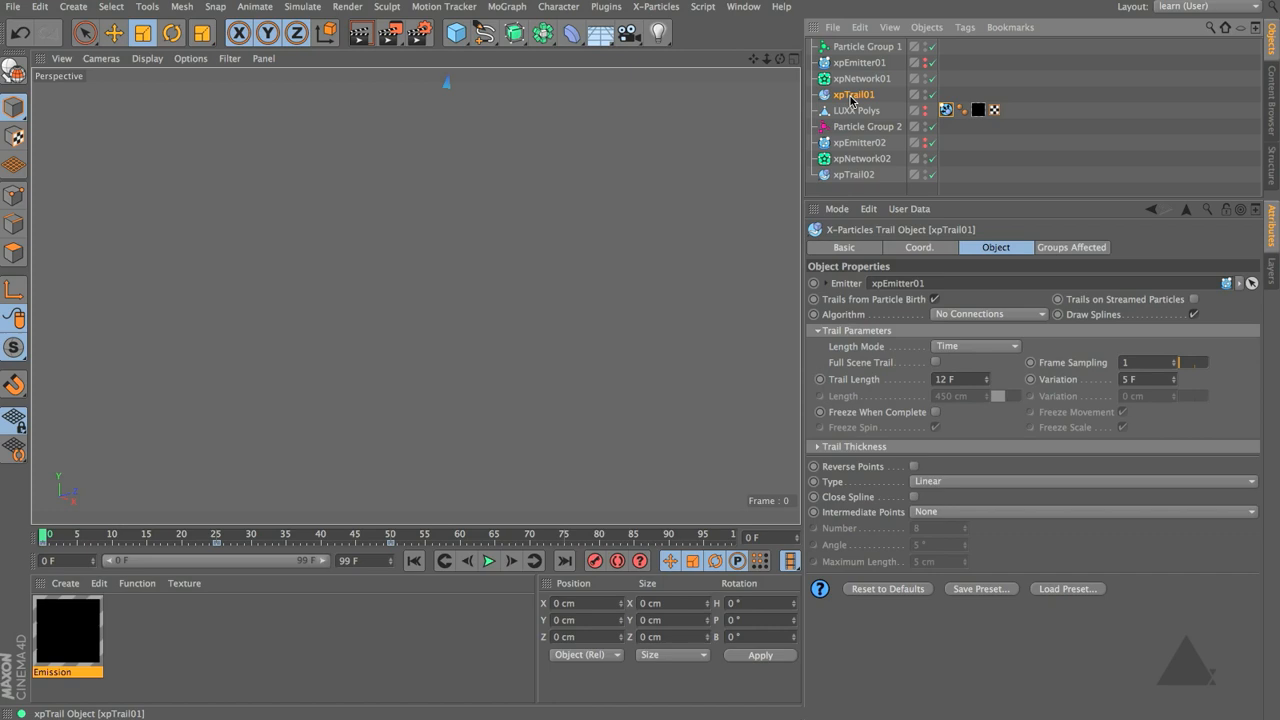
left_click(853, 175, "ctrl")
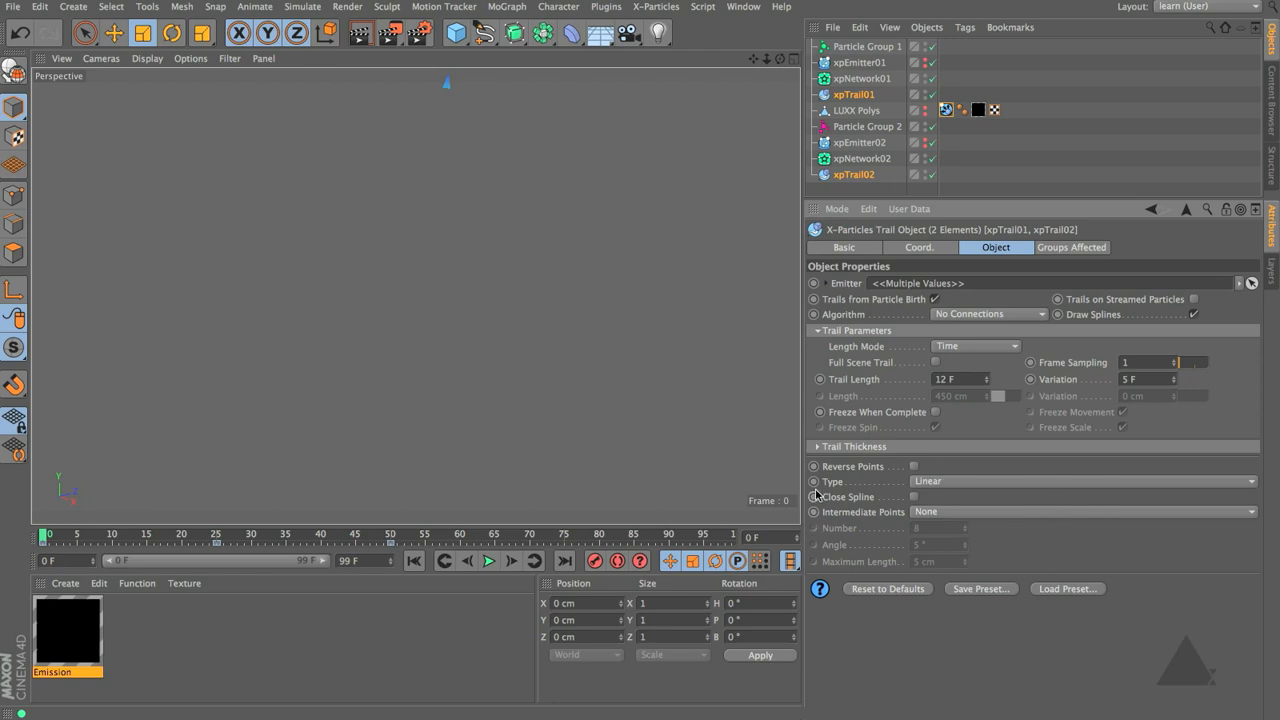
left_click(987, 484)
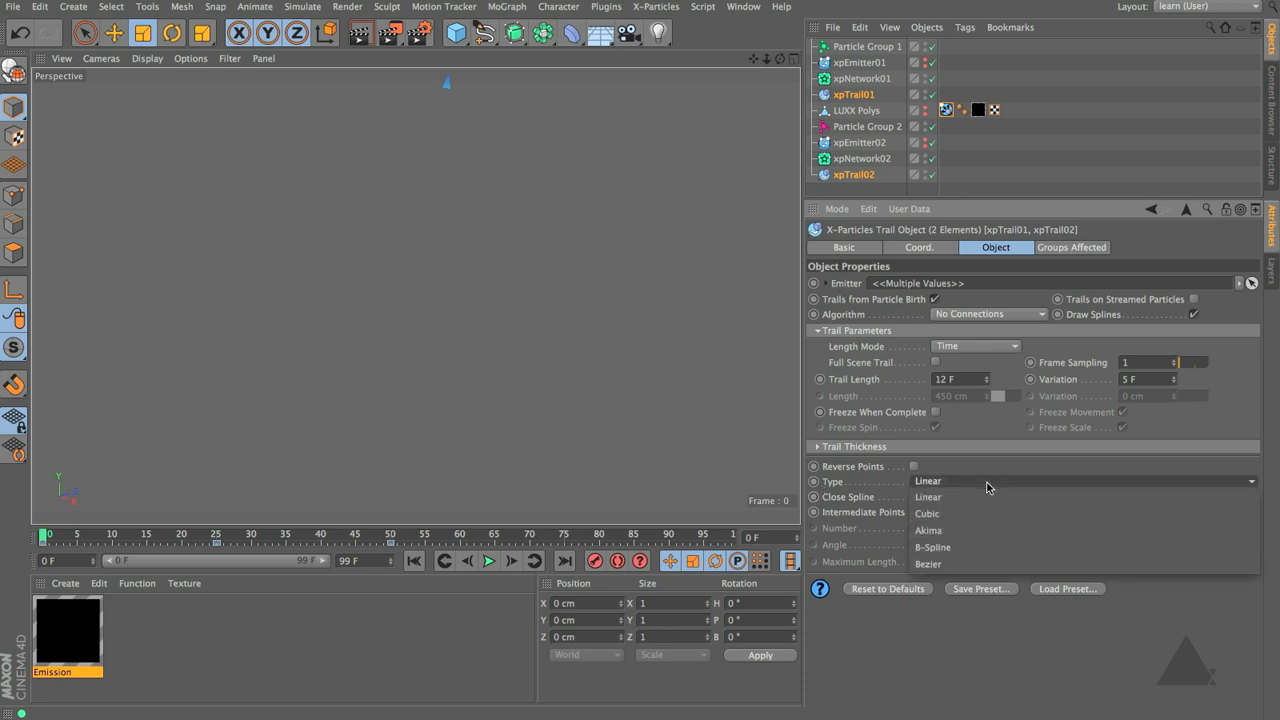
left_click(980, 552)
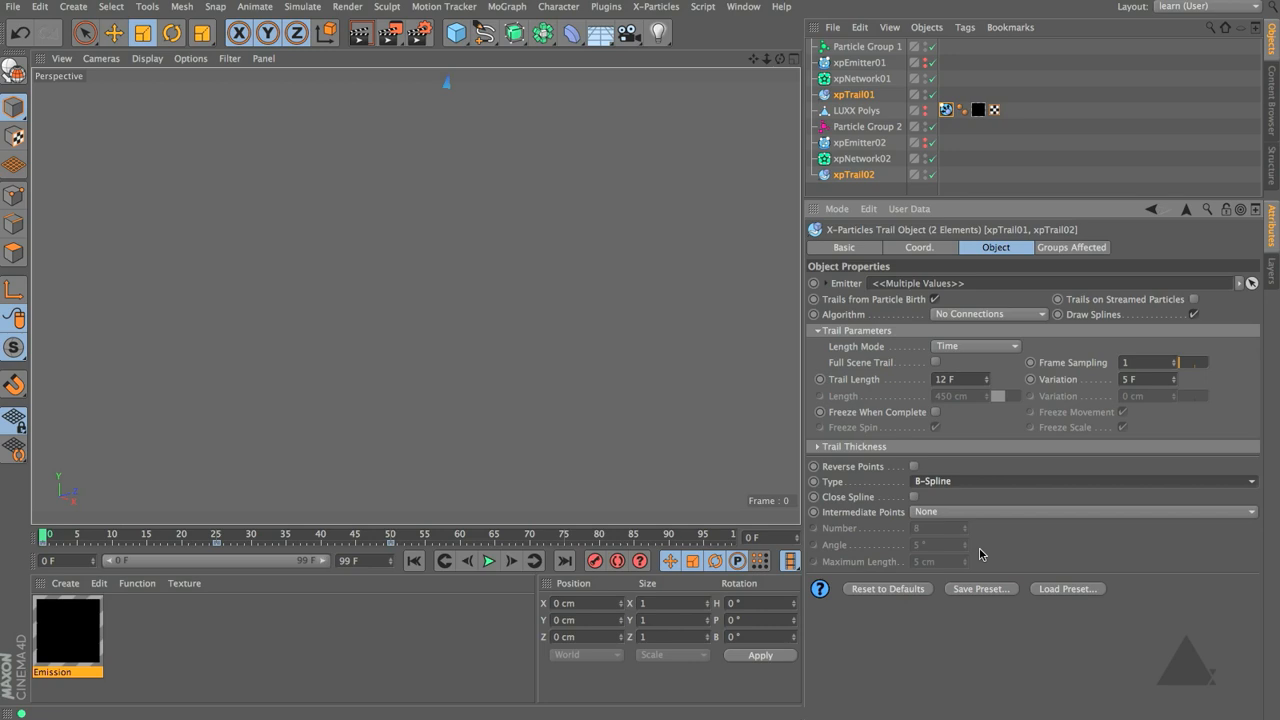
left_click(488, 561)
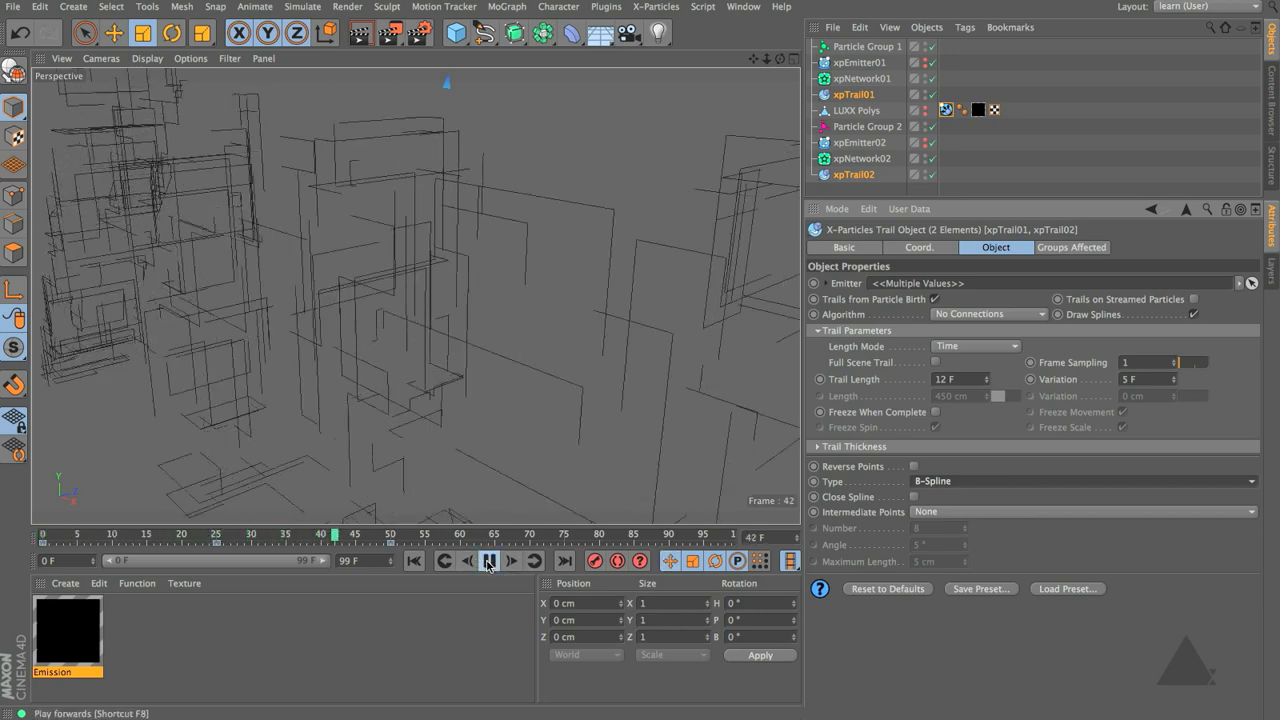
left_click(488, 561)
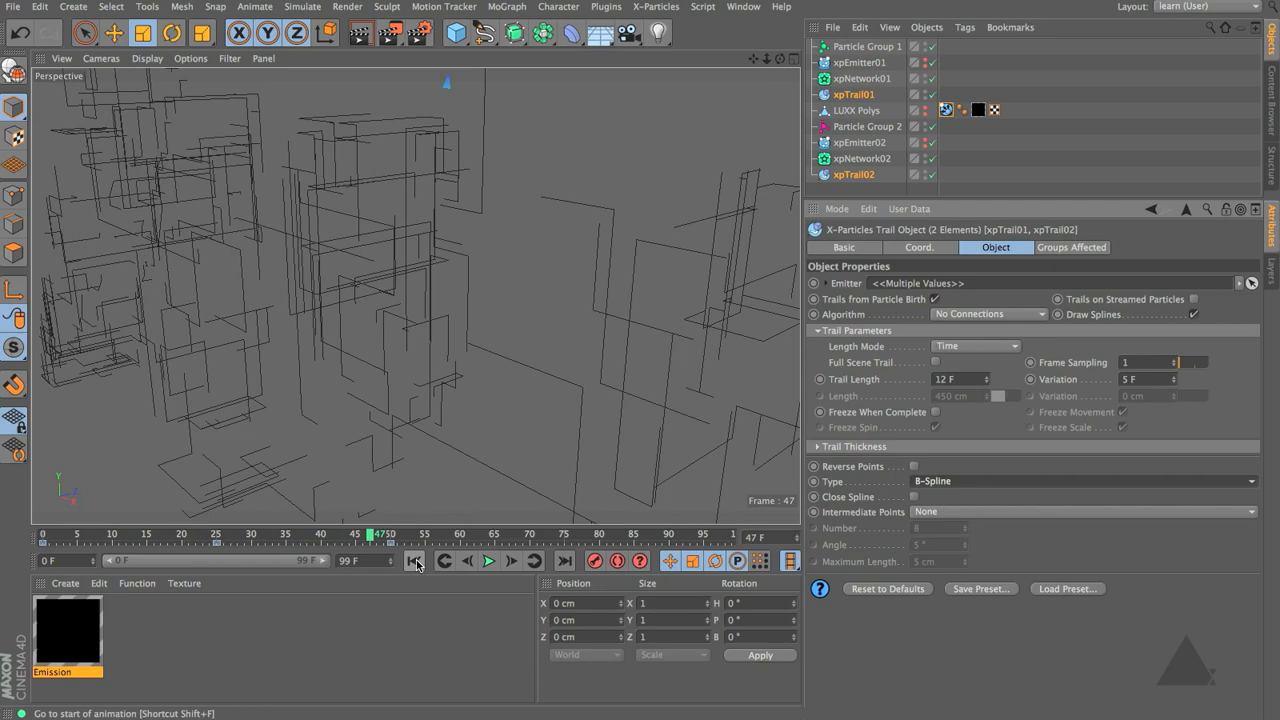
left_click(414, 561)
Set Intermediate Points of both trail objects to Natural and play to frame 42 to check the trail corners
left_click(993, 514)
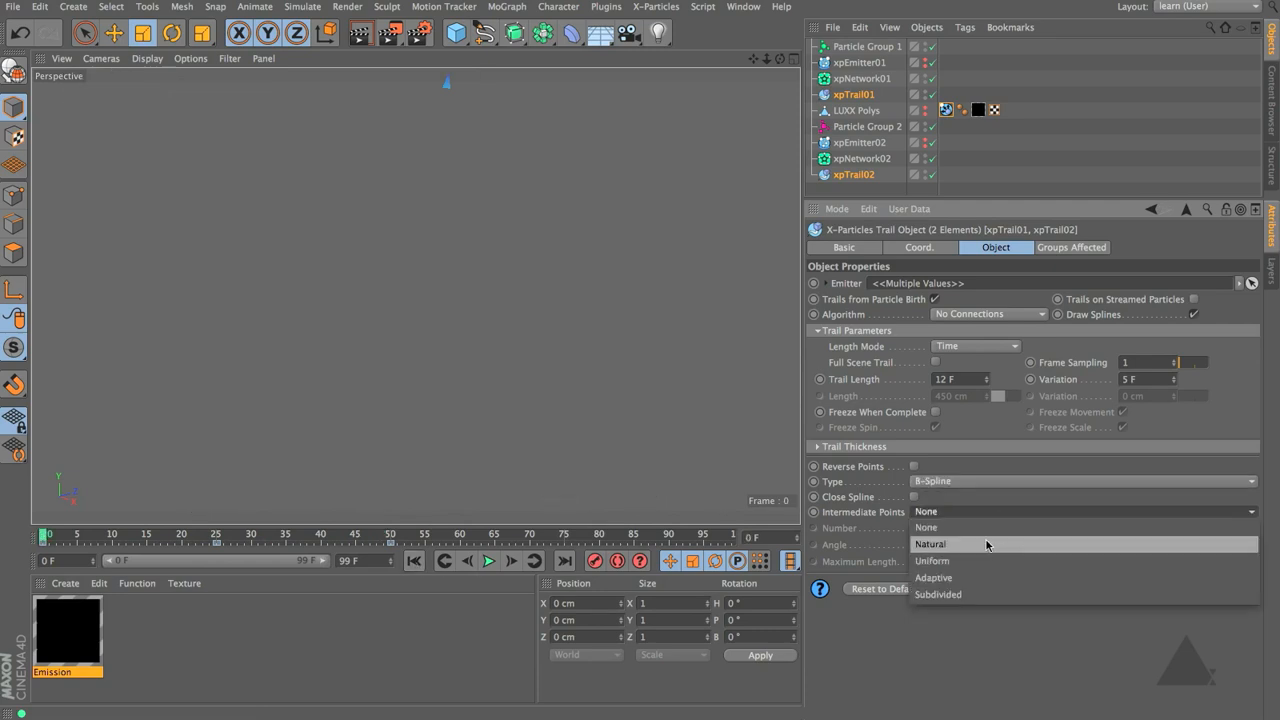
left_click(986, 544)
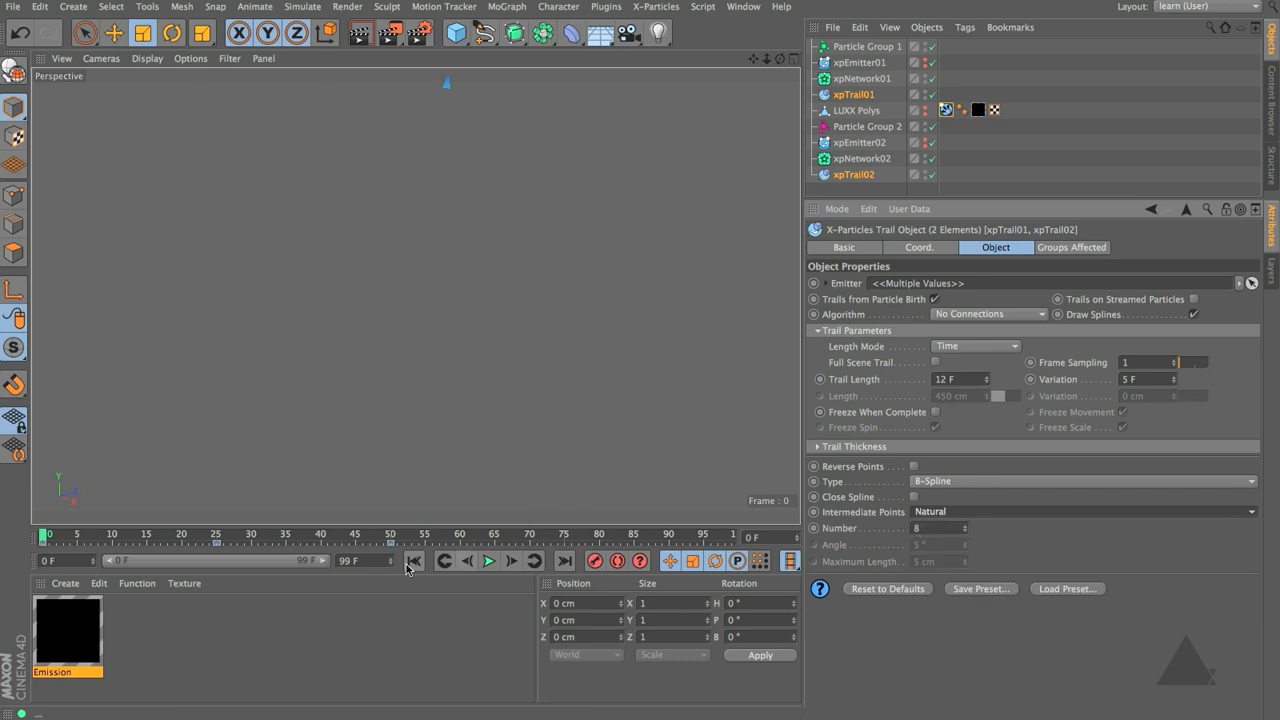
left_click(489, 563)
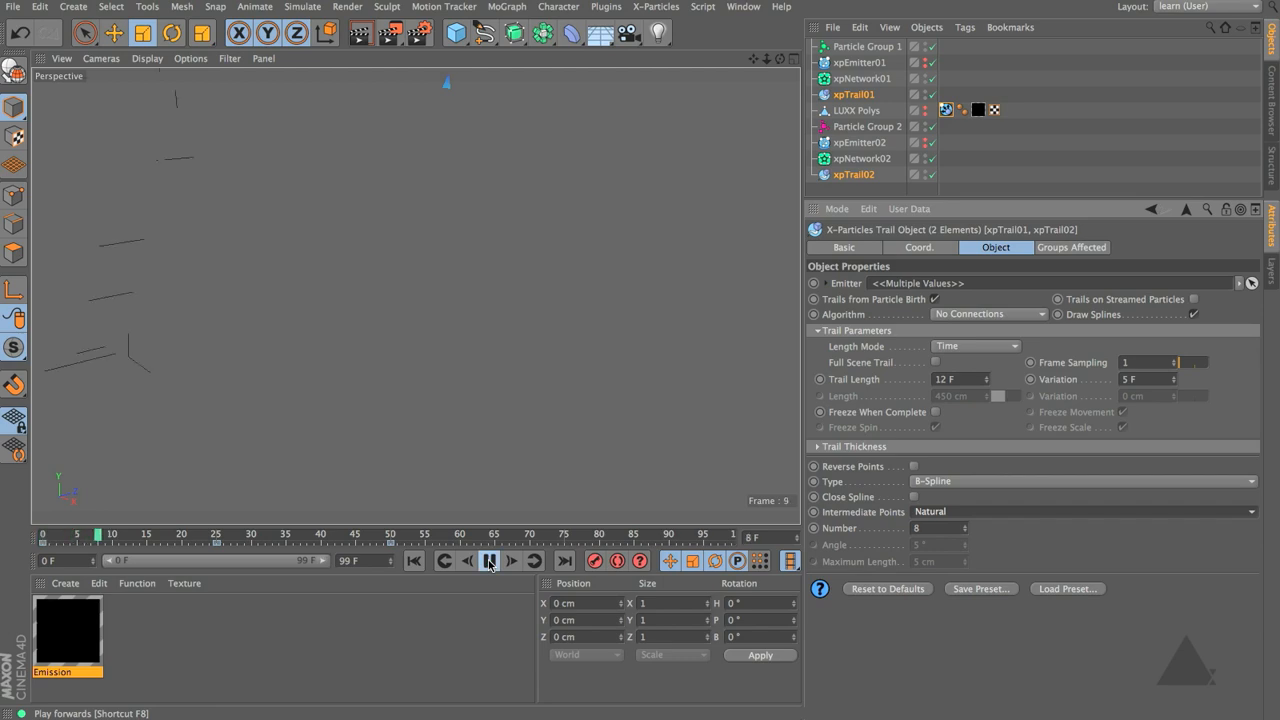
left_click(489, 563)
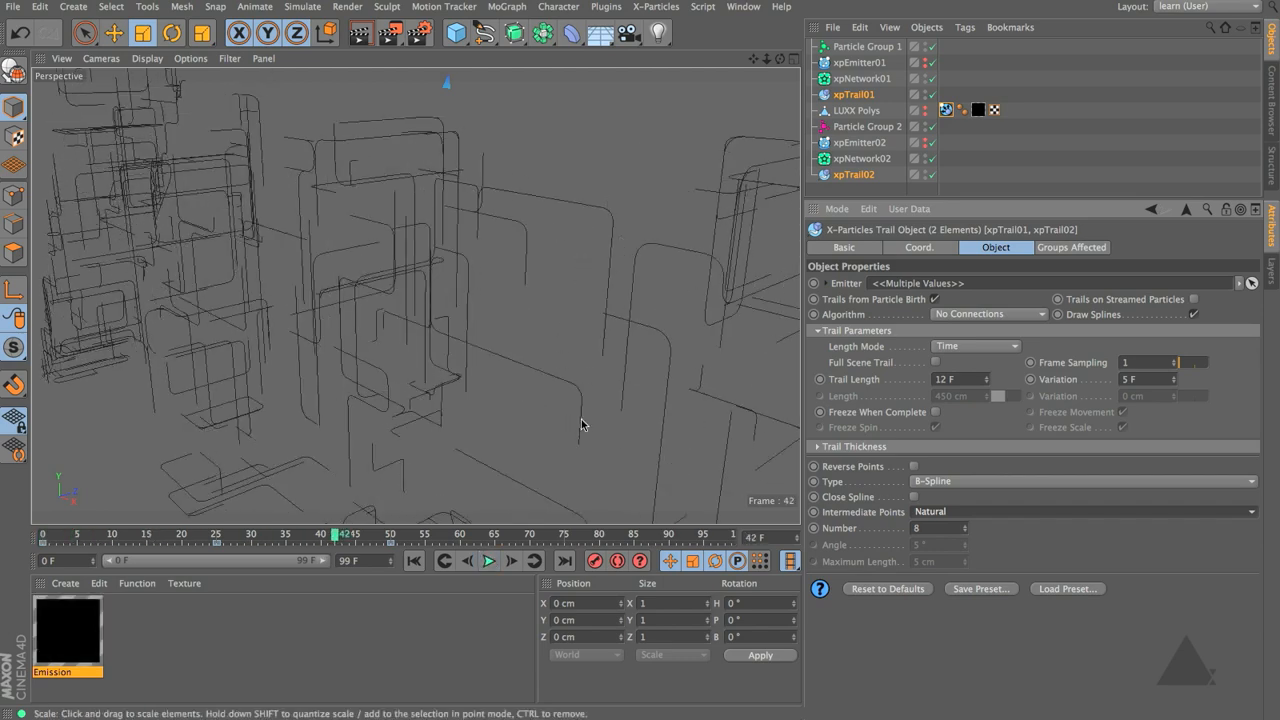
double_click(925, 528)
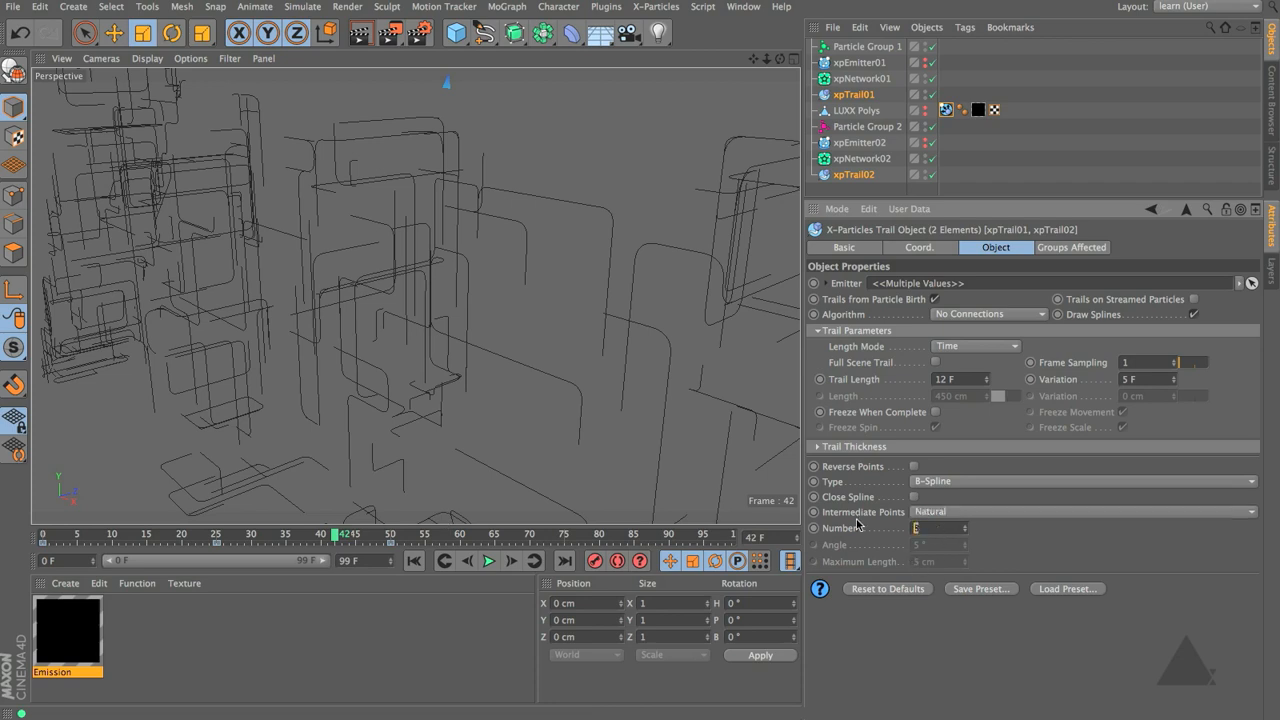
Replay the animation from the start with the whole logo in view, stopping at frame 87
left_click(415, 562)
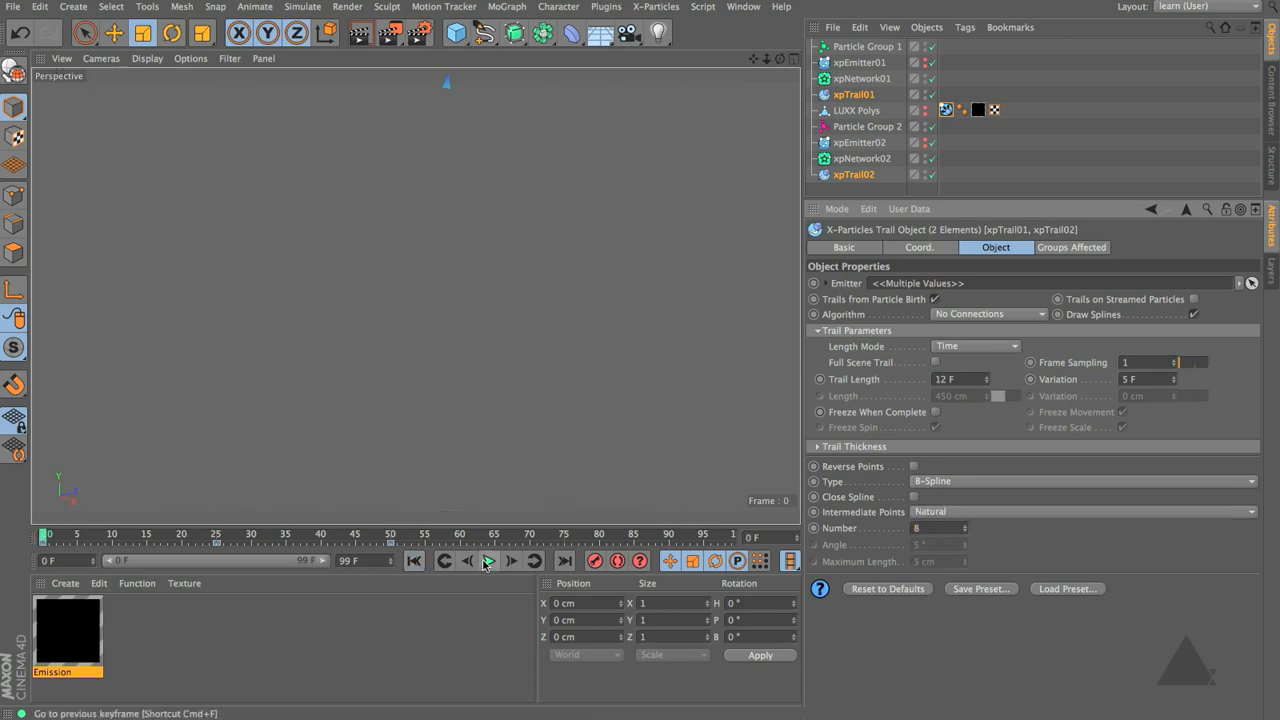
left_click(487, 562)
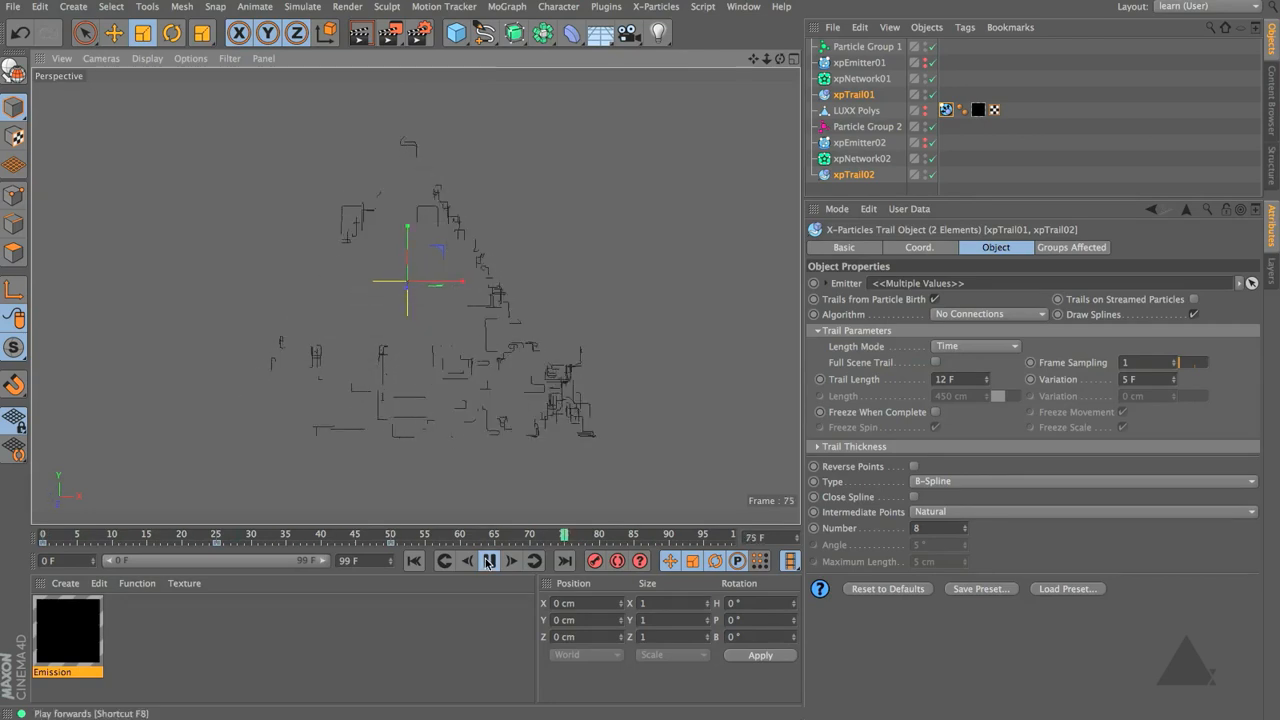
left_click(488, 561)
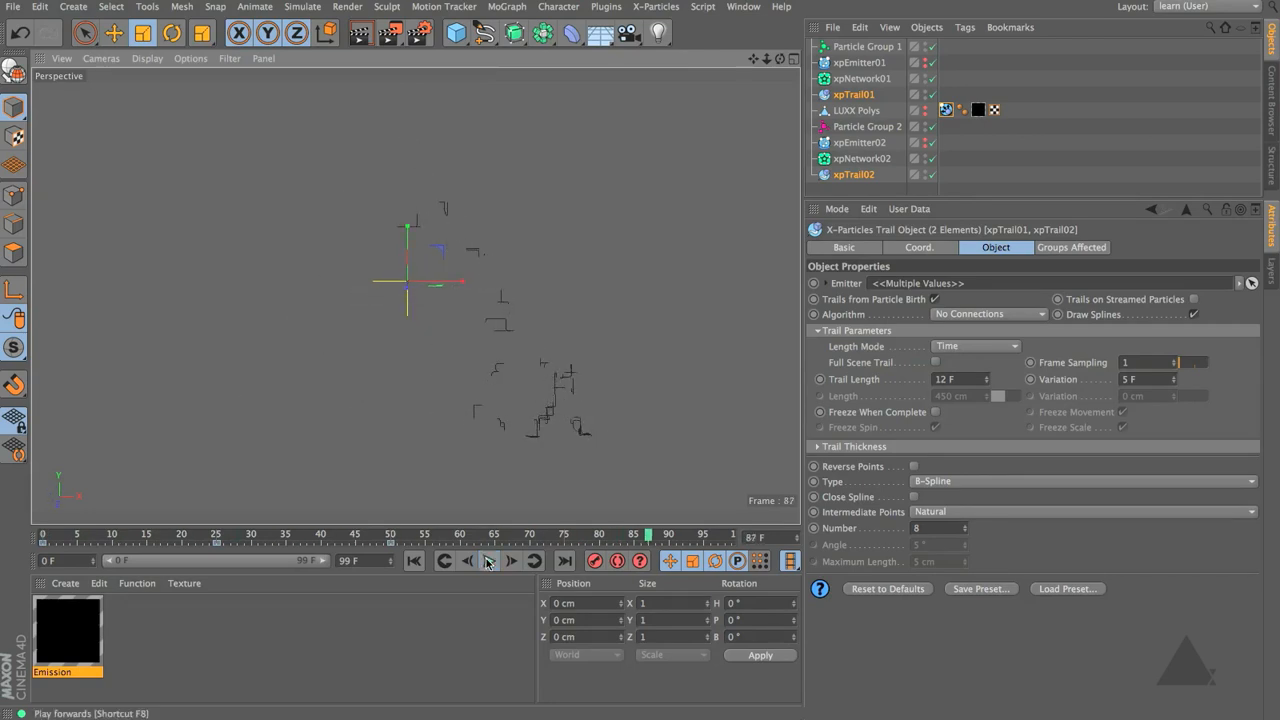
Return to the start of the animation and save an incremental version of the project
left_click(414, 561)
left_click(13, 7)
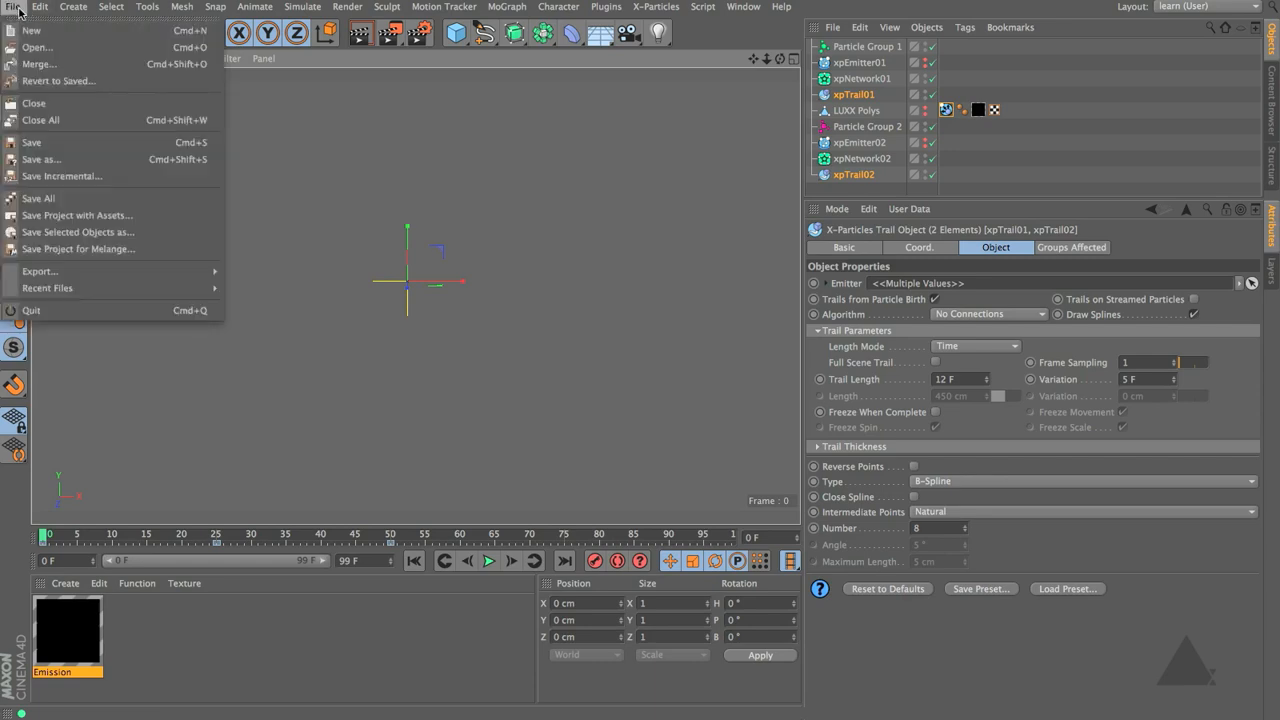
left_click(45, 174)
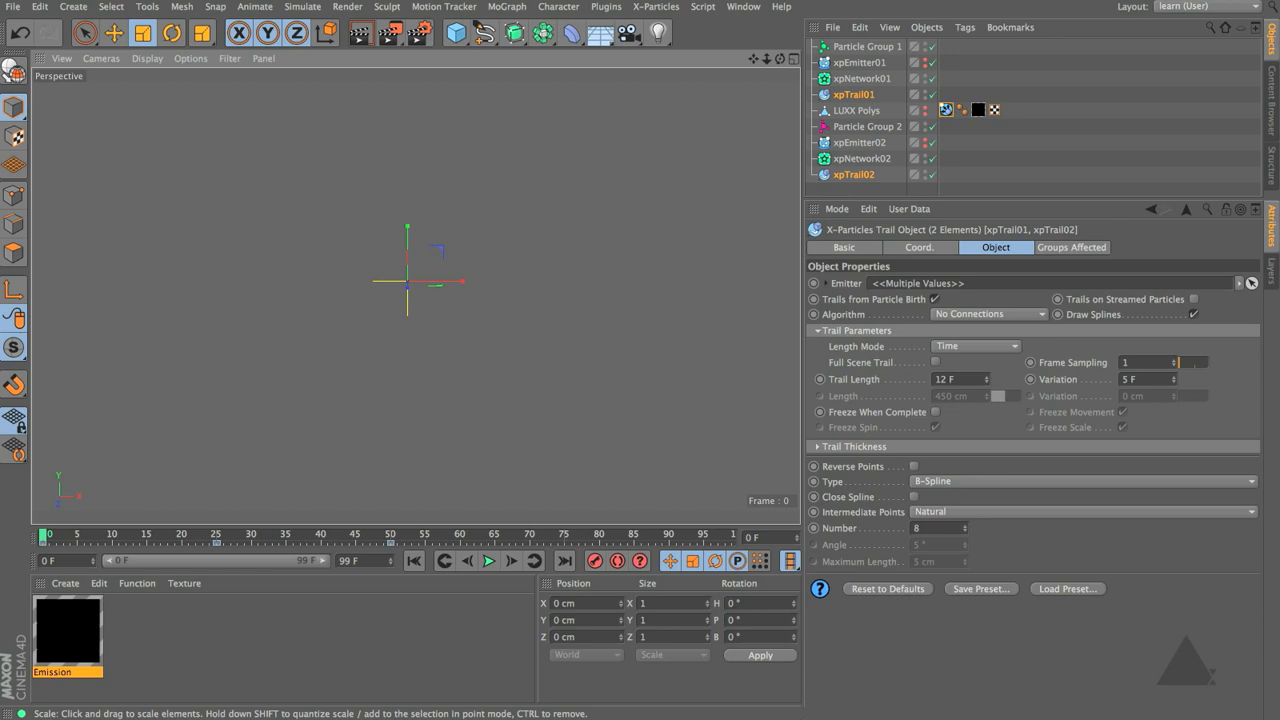
Create a new Hair Material and apply it to xpTrail01
left_click(65, 583)
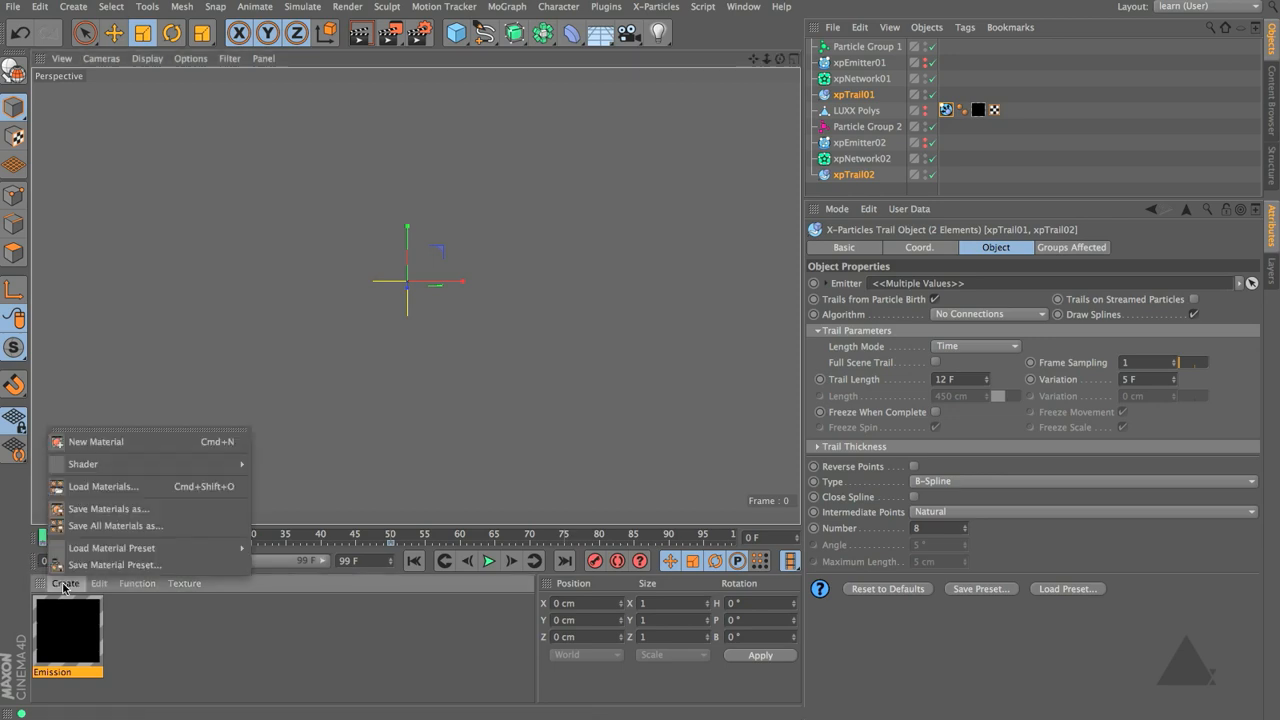
mouse_move(87, 463)
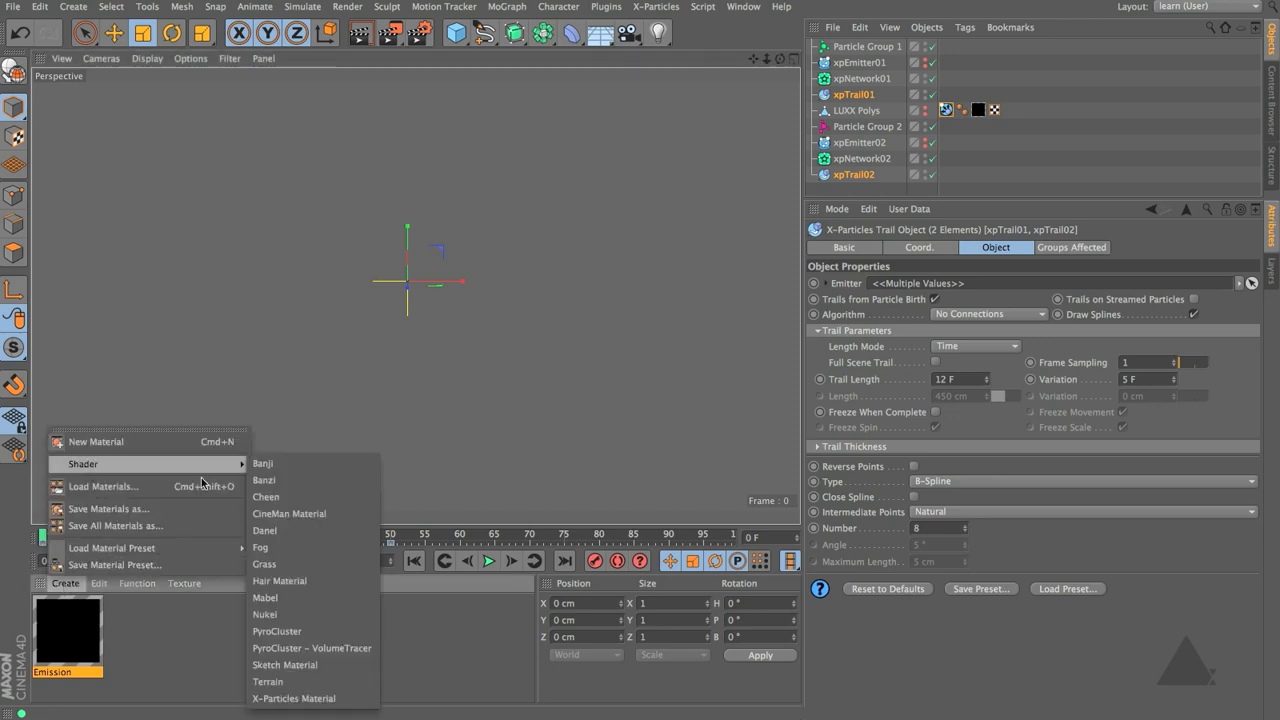
left_click(314, 583)
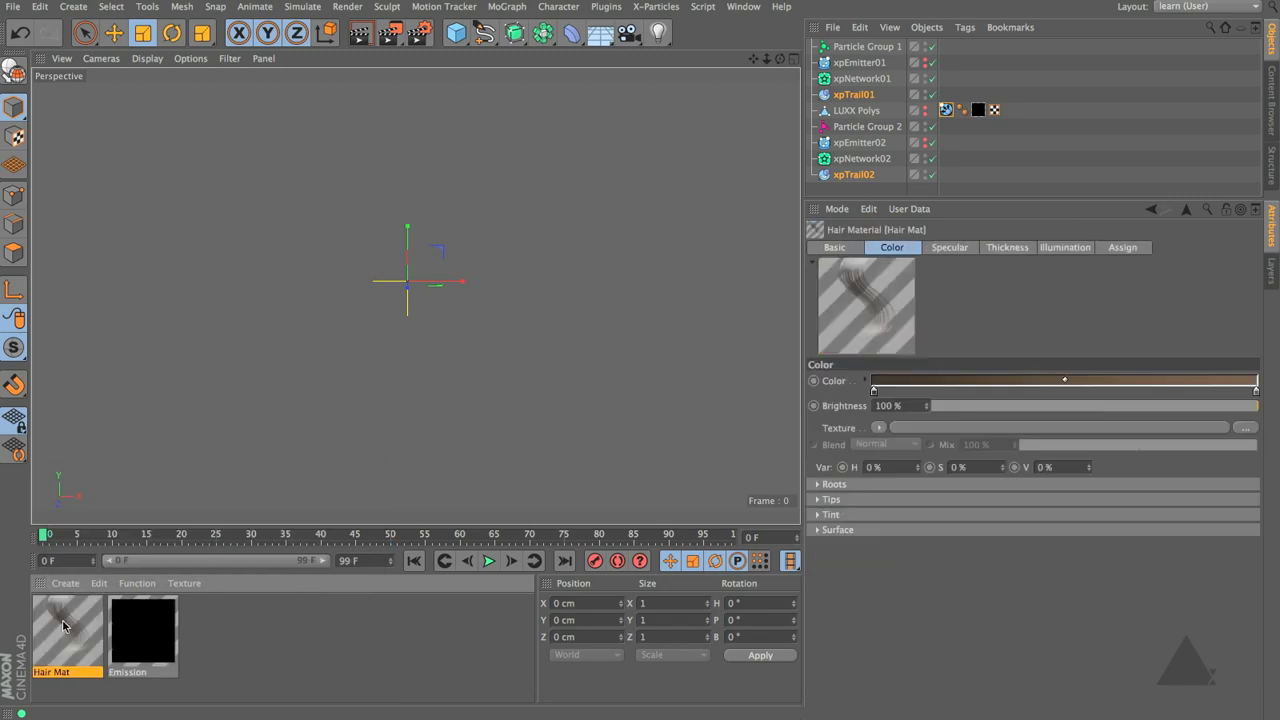
left_click_drag(67, 628, 863, 98)
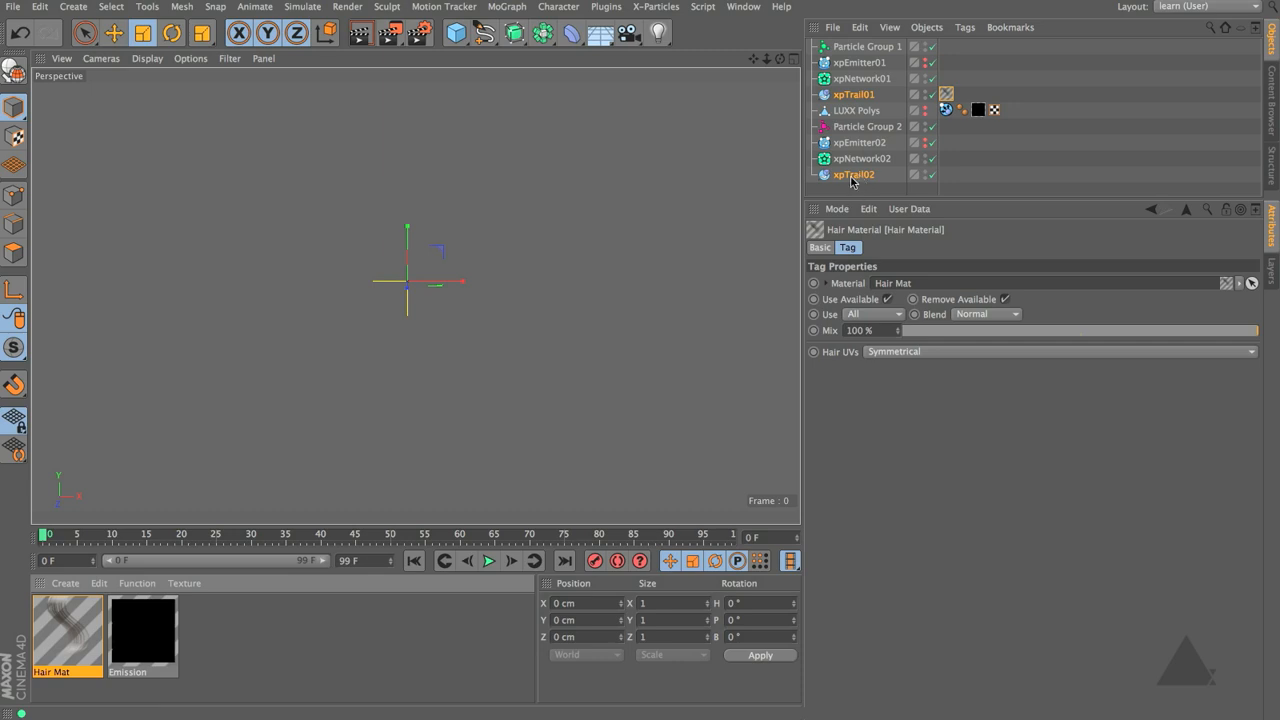
Set the first colour knot of the Hair Mat gradient to light blue with hue 195°, saturation 36 % and value 94.175 %
left_click(84, 596)
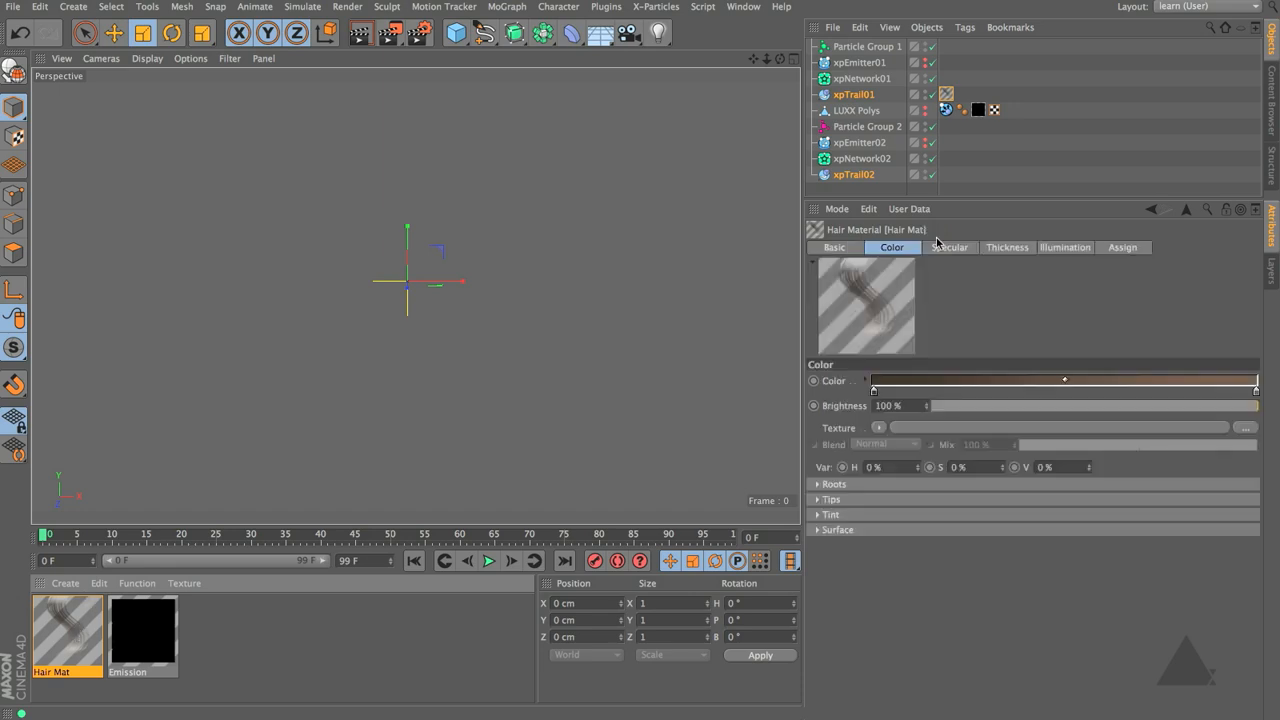
left_click(867, 381)
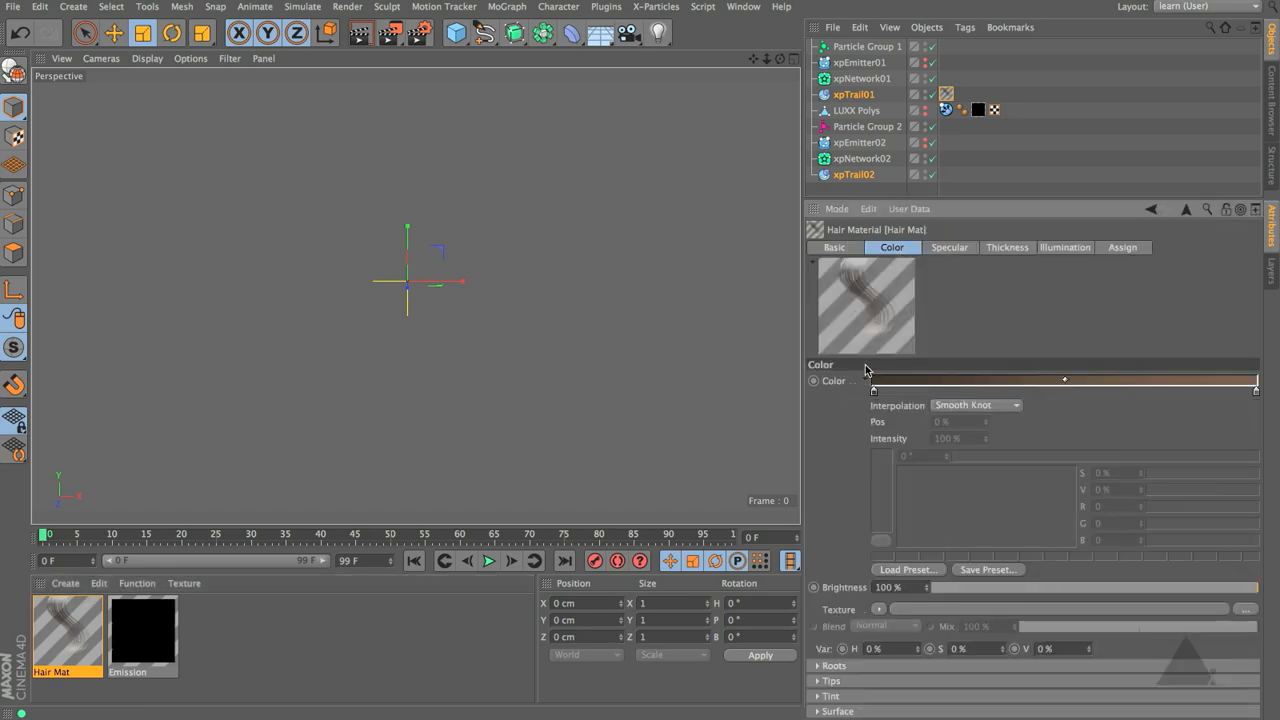
left_click(874, 391)
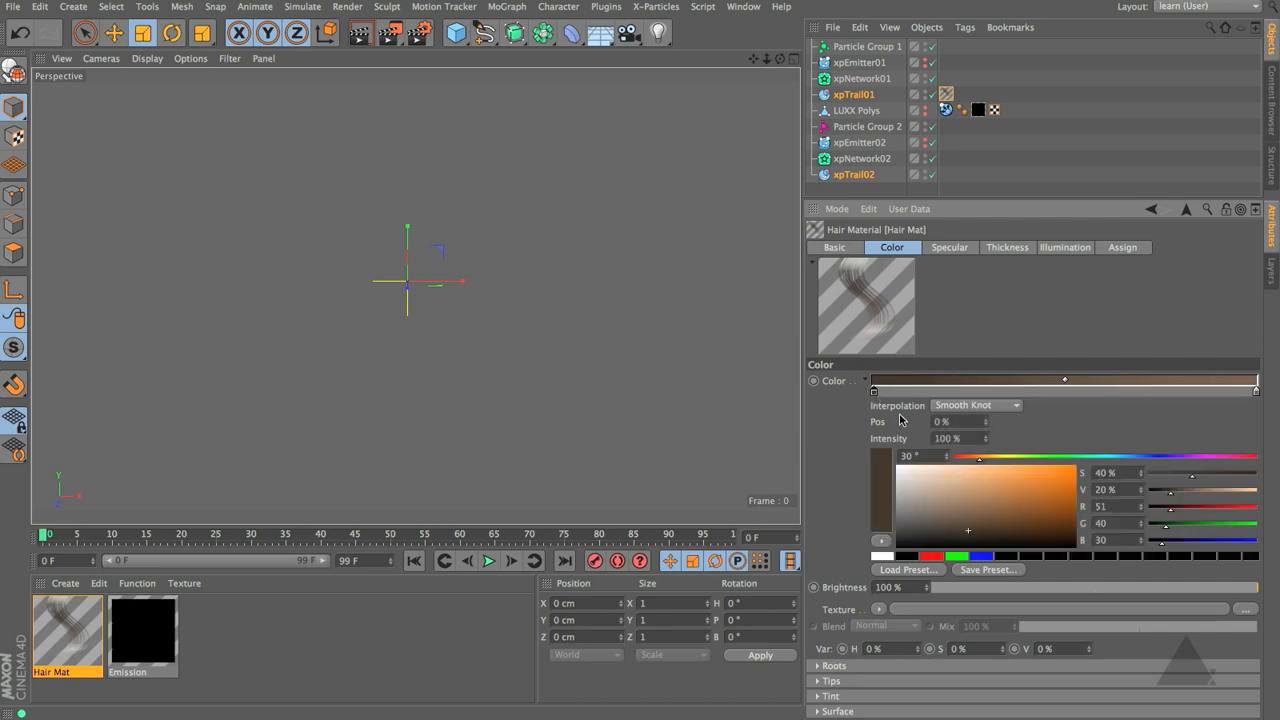
left_click_drag(1102, 462, 1117, 462)
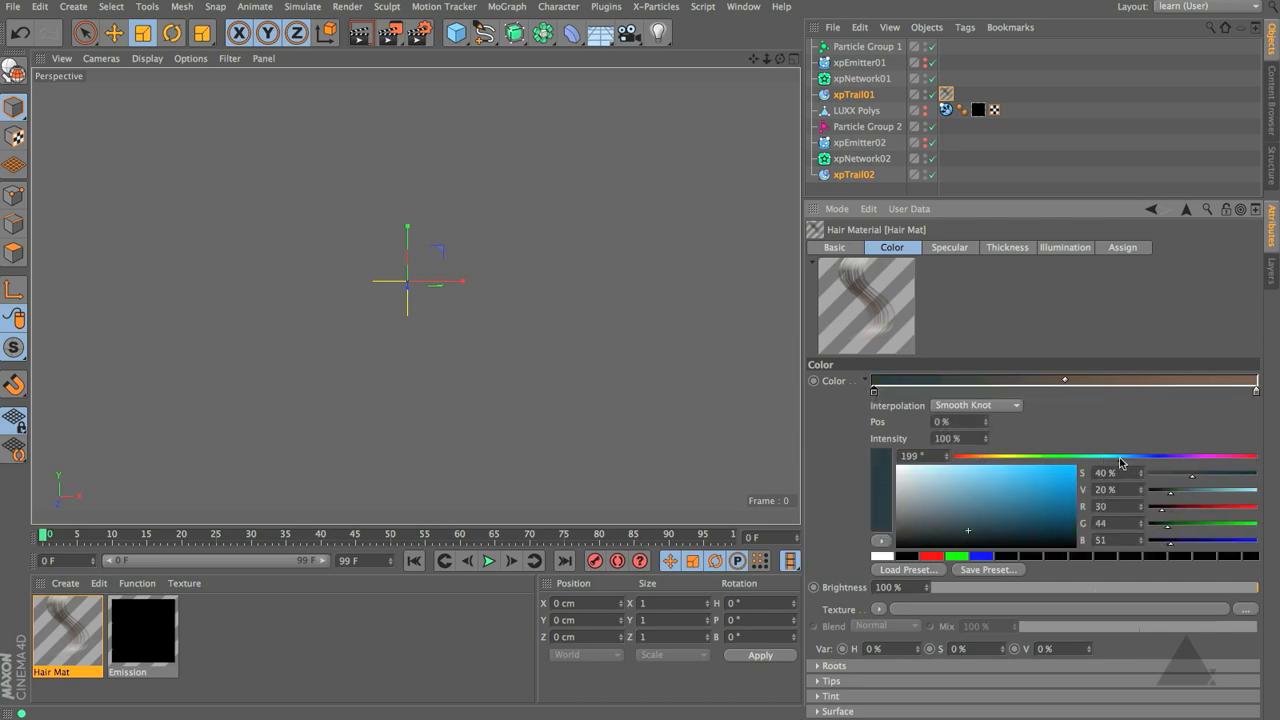
left_click(986, 477)
mouse_move(986, 477)
left_mouse_down()
mouse_move(952, 466)
mouse_move(962, 470)
left_mouse_up()
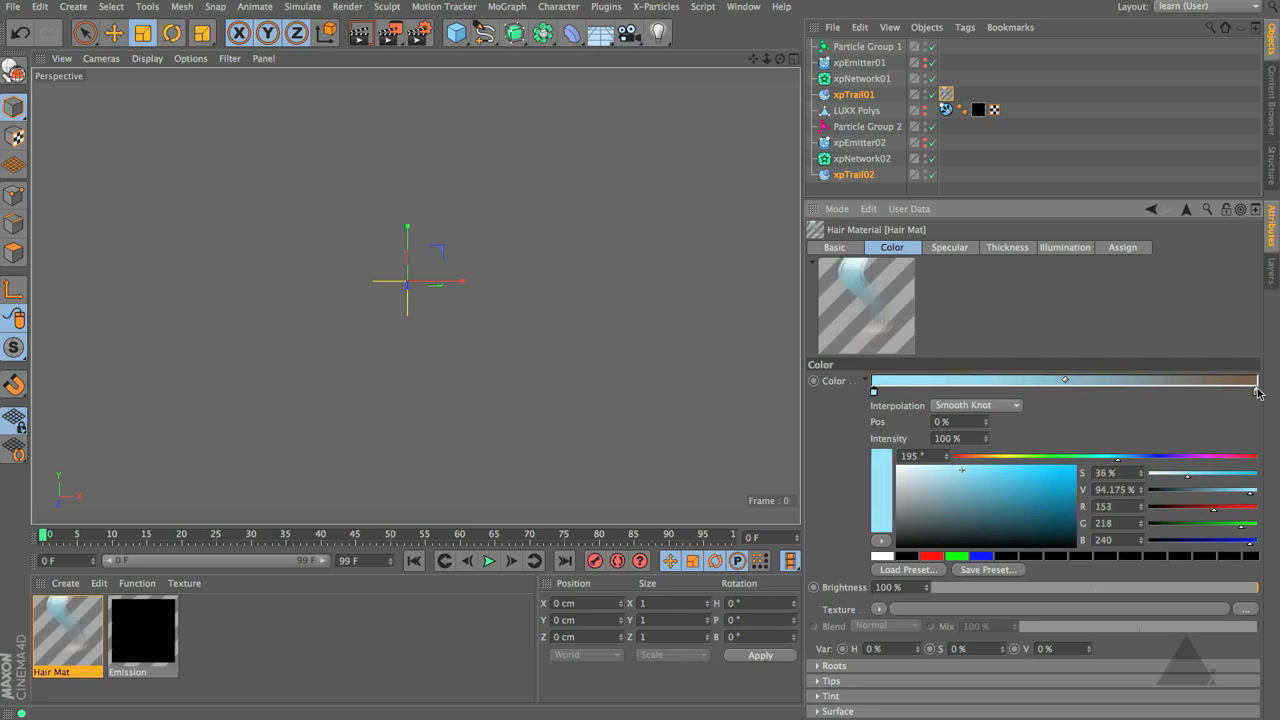
Copy the light blue to the last knot of the Hair Mat gradient and shift that knot's hue to 175°
left_click_drag(1256, 391, 1261, 420)
left_click(1256, 391)
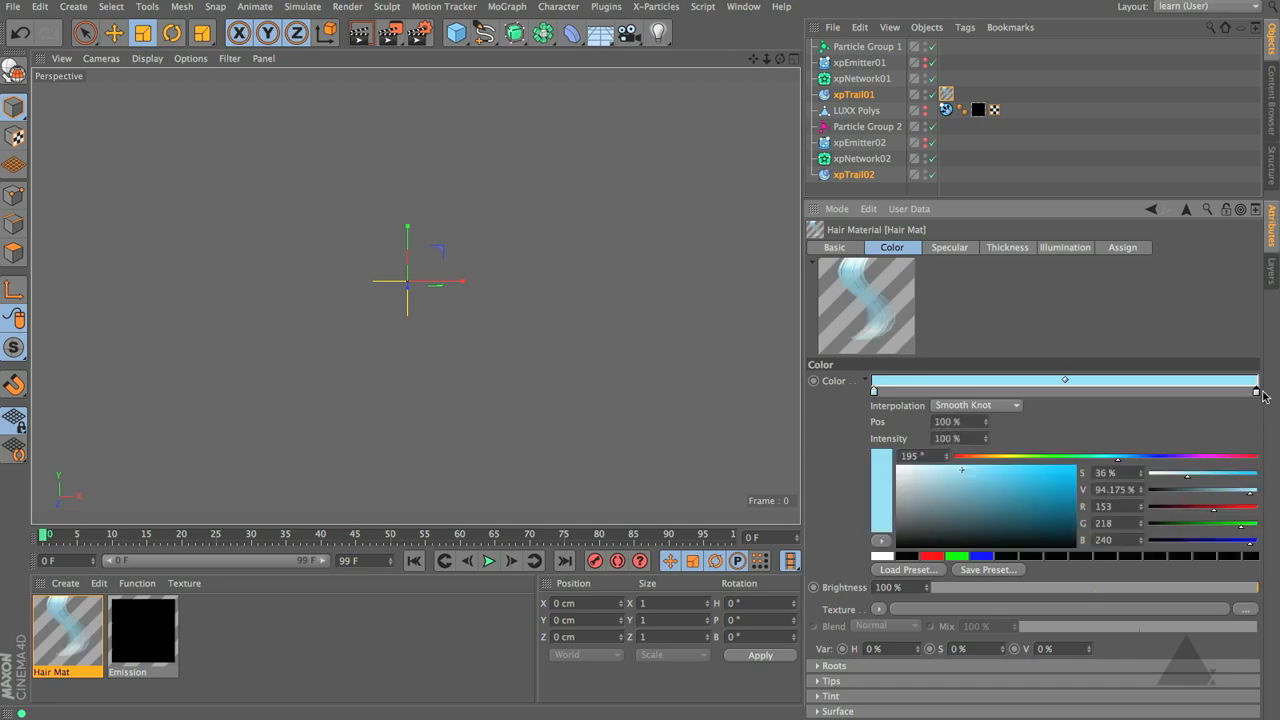
left_click_drag(1118, 466, 1103, 463)
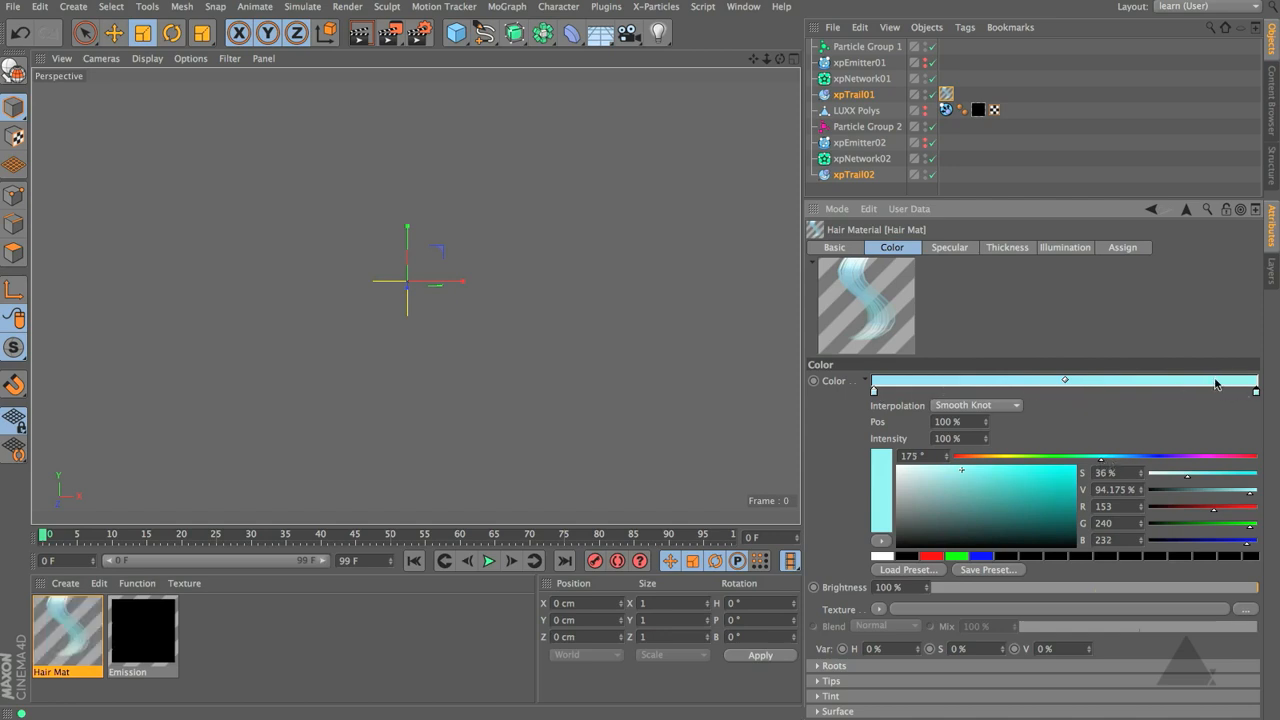
Play the animation and test-render the view at frames 19 and 39 to check the trail colour
left_click(489, 561)
left_click(489, 561)
key("ctrl+r")
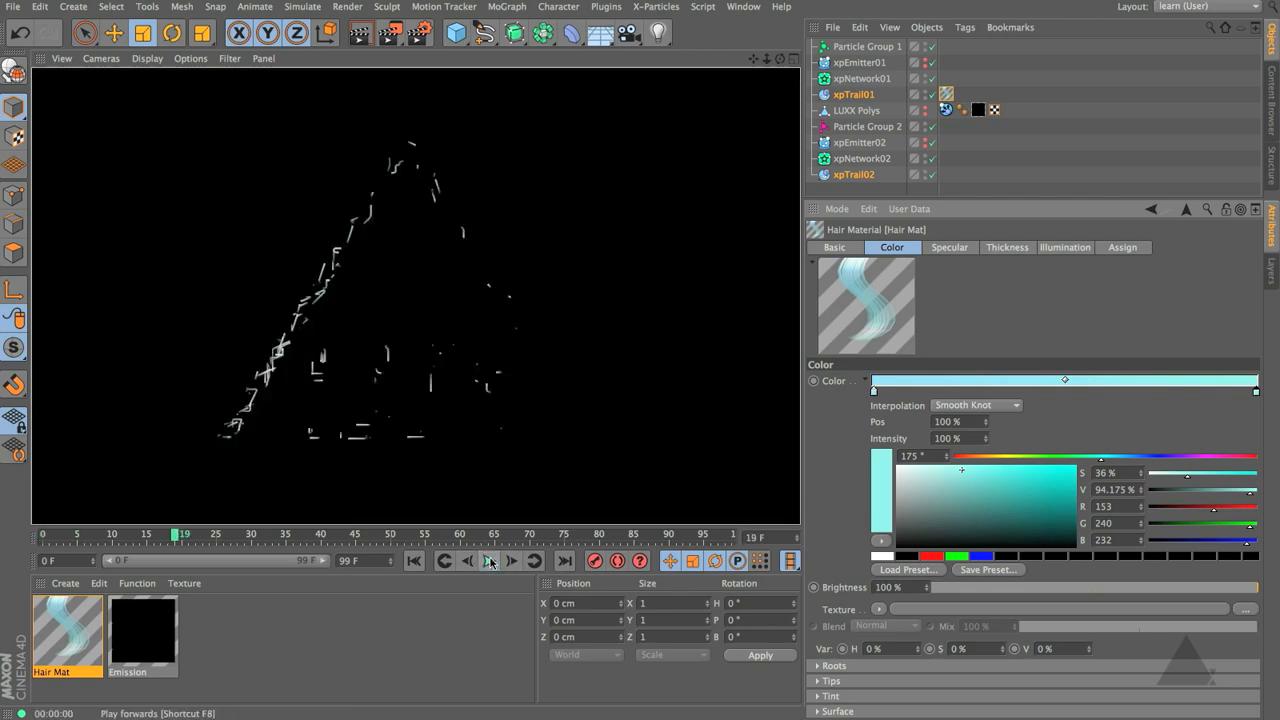
left_click(489, 561)
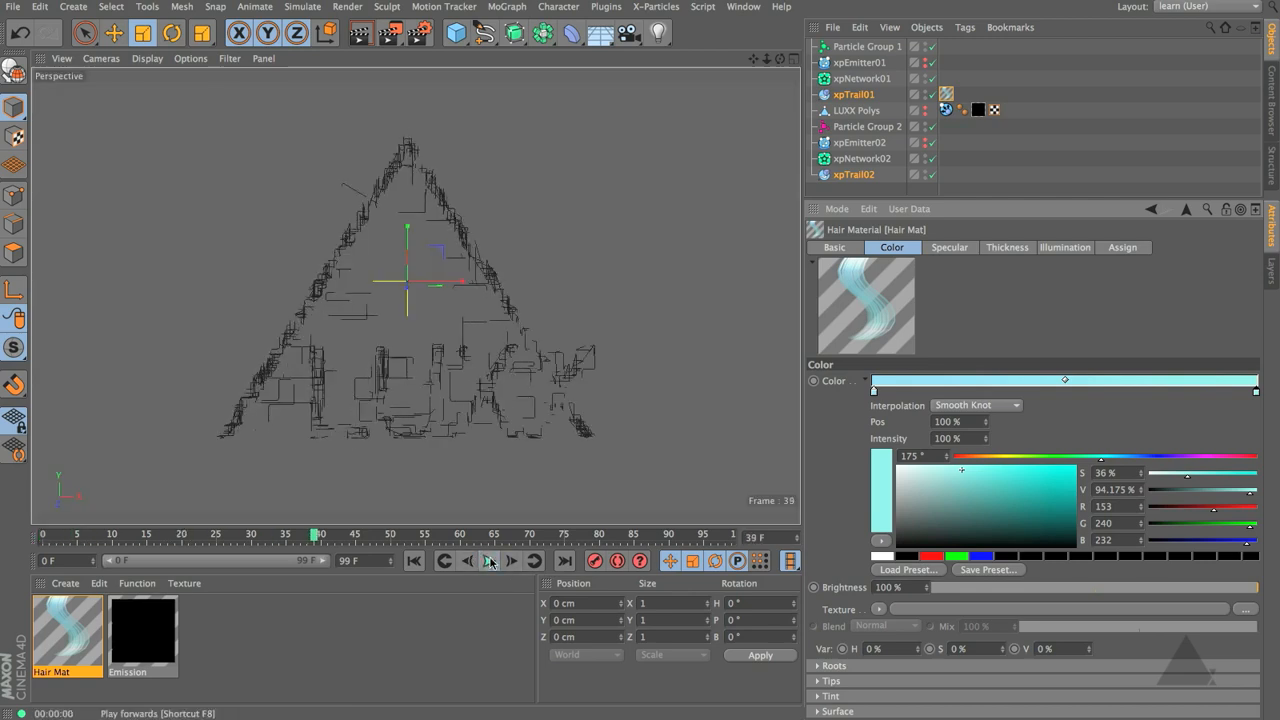
key("ctrl+r")
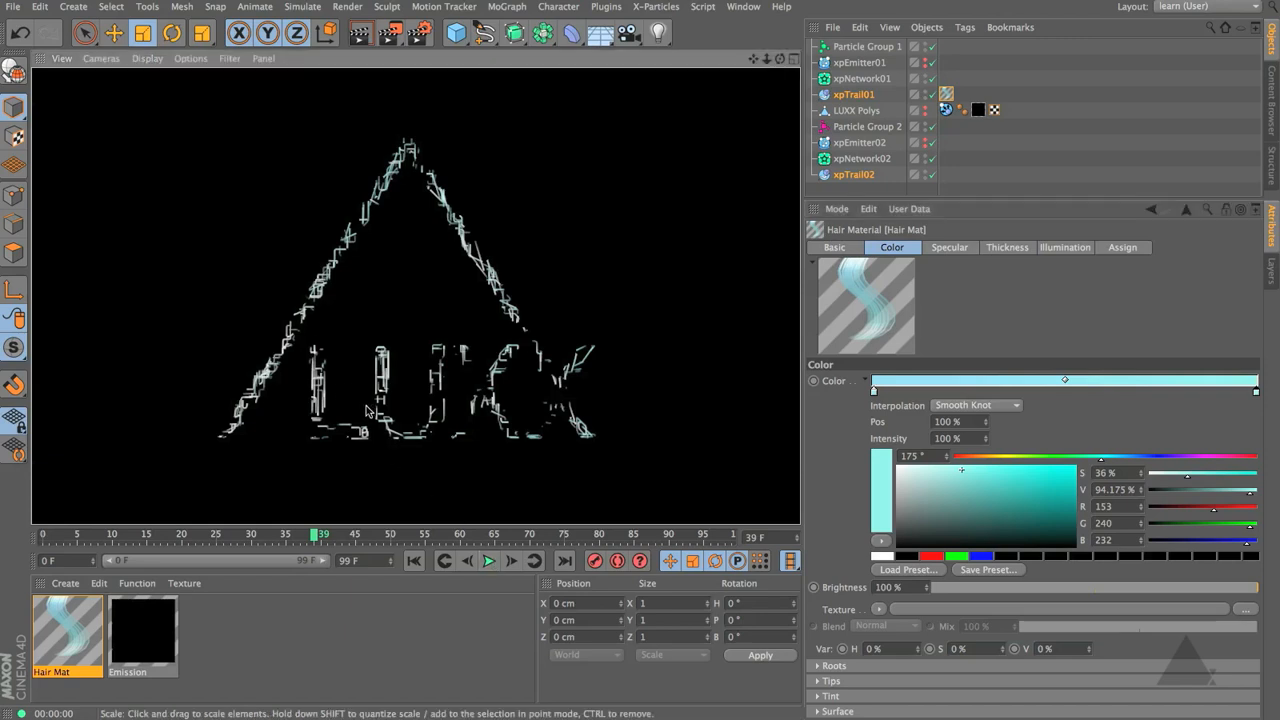
Render a close-up of the logo's trails at frame 39 to inspect how thick the strands look
right_click_drag(378, 399, 475, 325, "alt")
left_click_drag(470, 315, 334, 371, "alt")
key("ctrl+r")
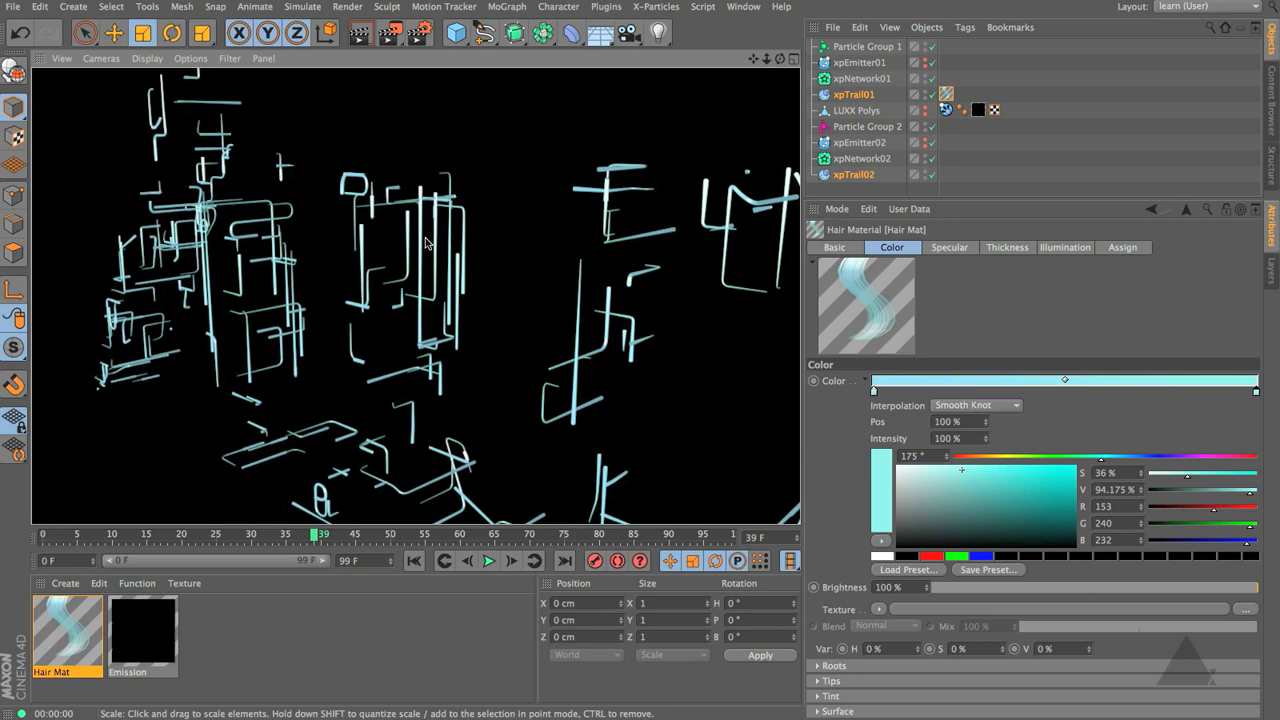
left_click_drag(432, 270, 515, 325, "alt")
Set both the Root and Tip thickness of Hair Mat to 0.05 cm
left_click(1015, 248)
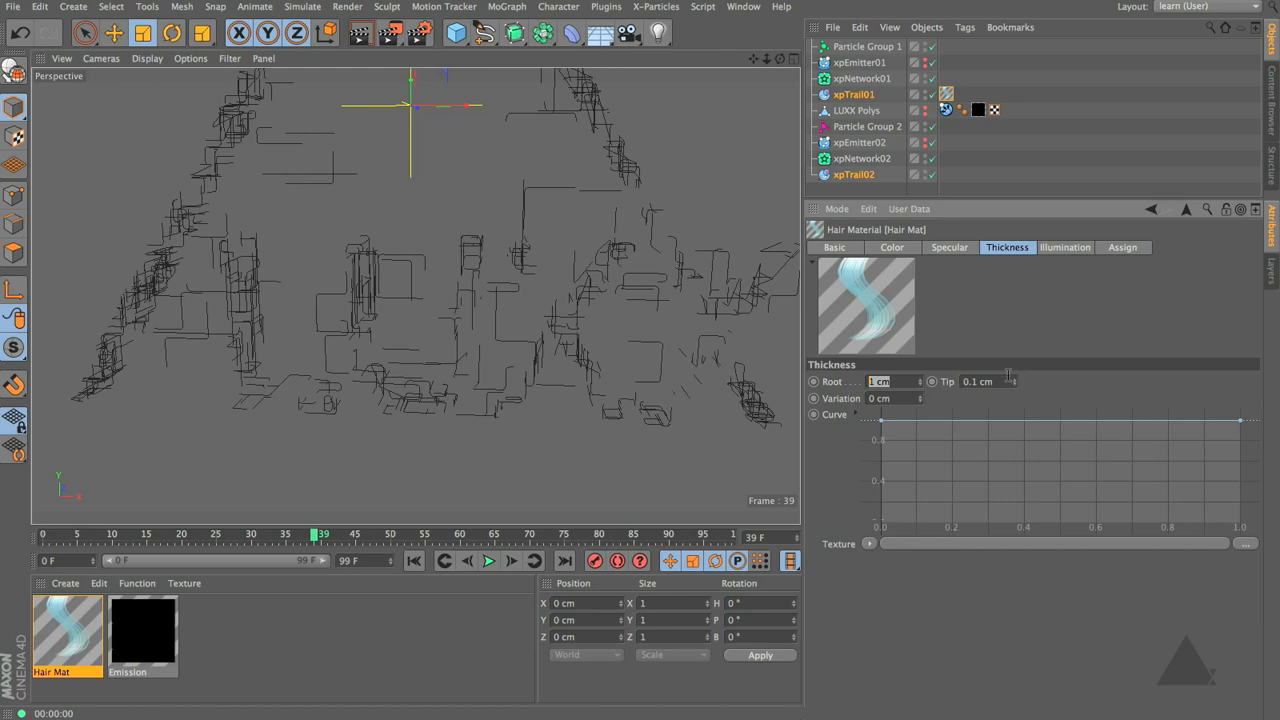
key("Tab")
double_click(888, 381)
type("0.05")
key("Tab")
type("0.0")
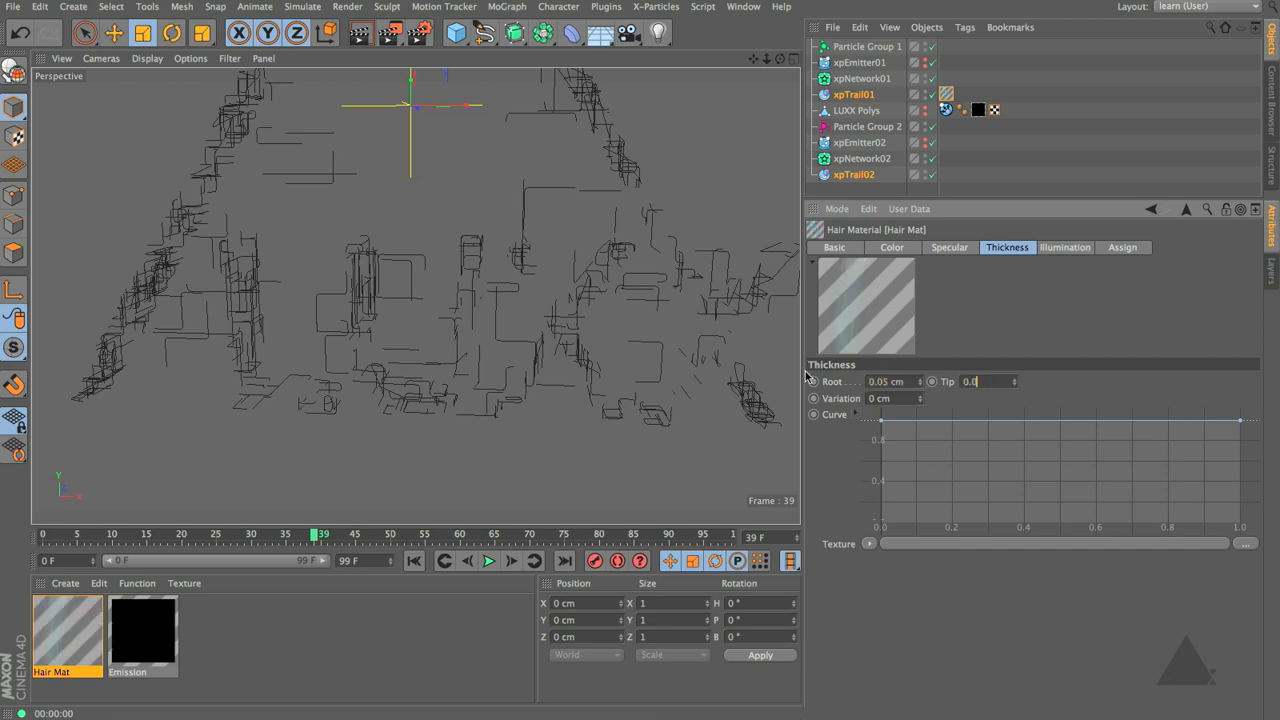
type("5")
key("Return")
Test-render the thinner trails at frame 39 from several close and angled views to examine their thickness and curved corners
key("ctrl+r")
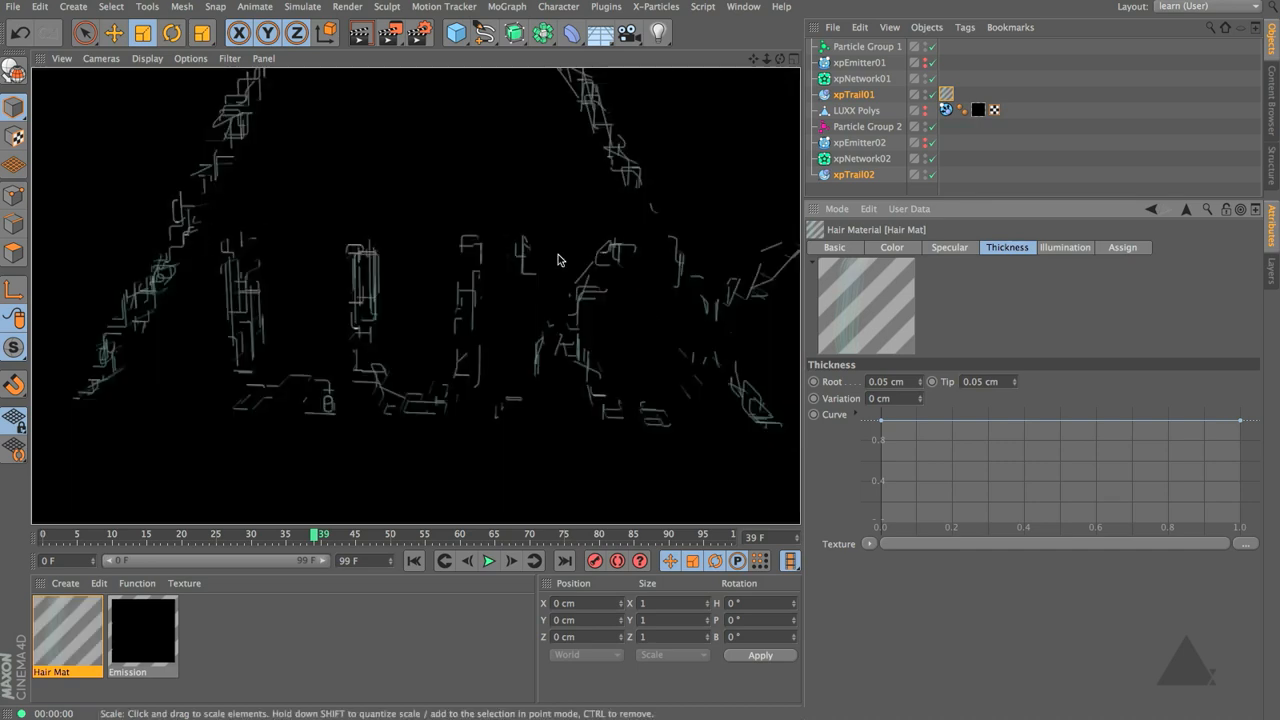
mouse_move(465, 266)
left_mouse_down("alt")
mouse_move(360, 268)
mouse_move(372, 263)
left_mouse_up("alt")
right_click_drag(391, 271, 504, 255, "alt")
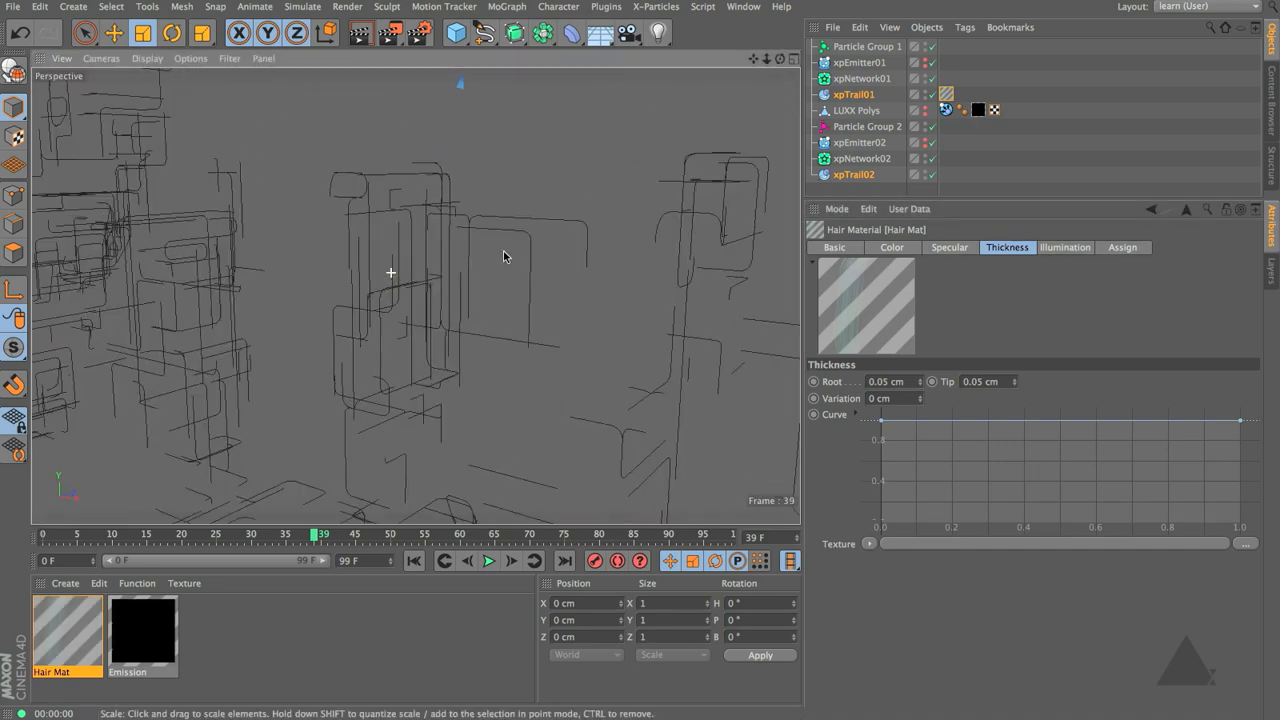
key("ctrl+r")
right_click_drag(371, 214, 502, 205, "alt")
key("ctrl+r")
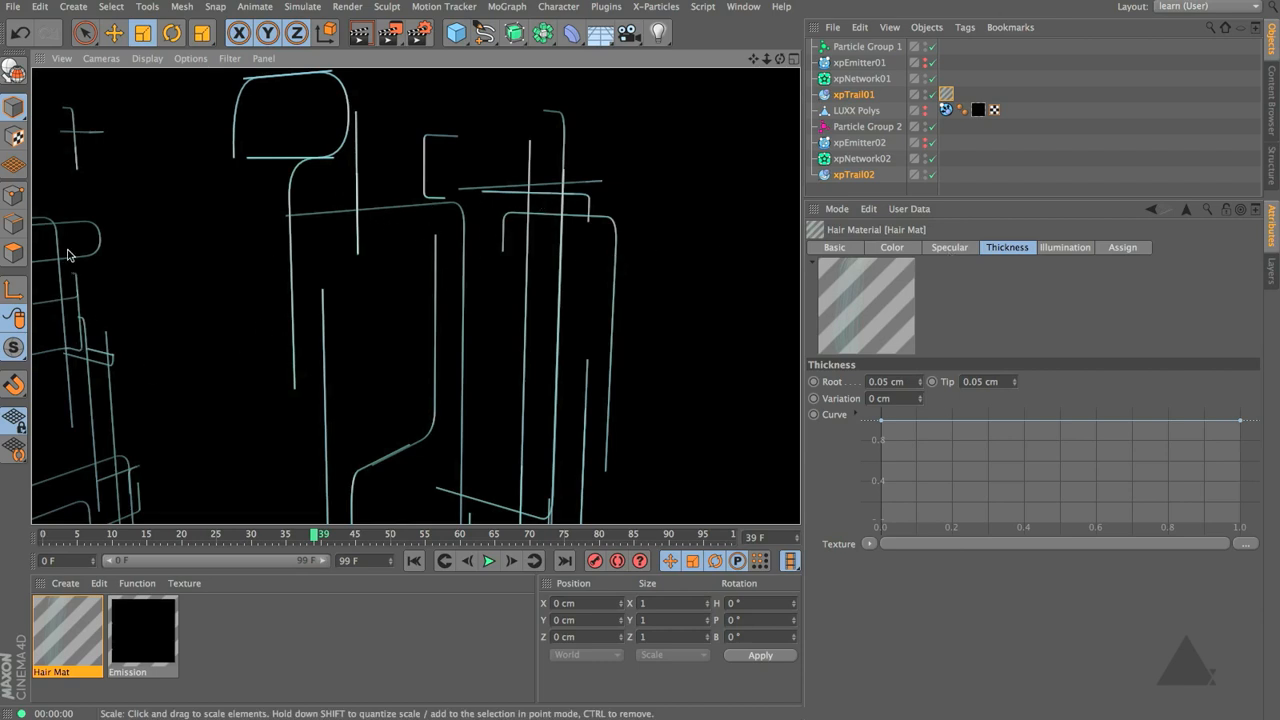
left_click_drag(337, 280, 549, 297, "alt")
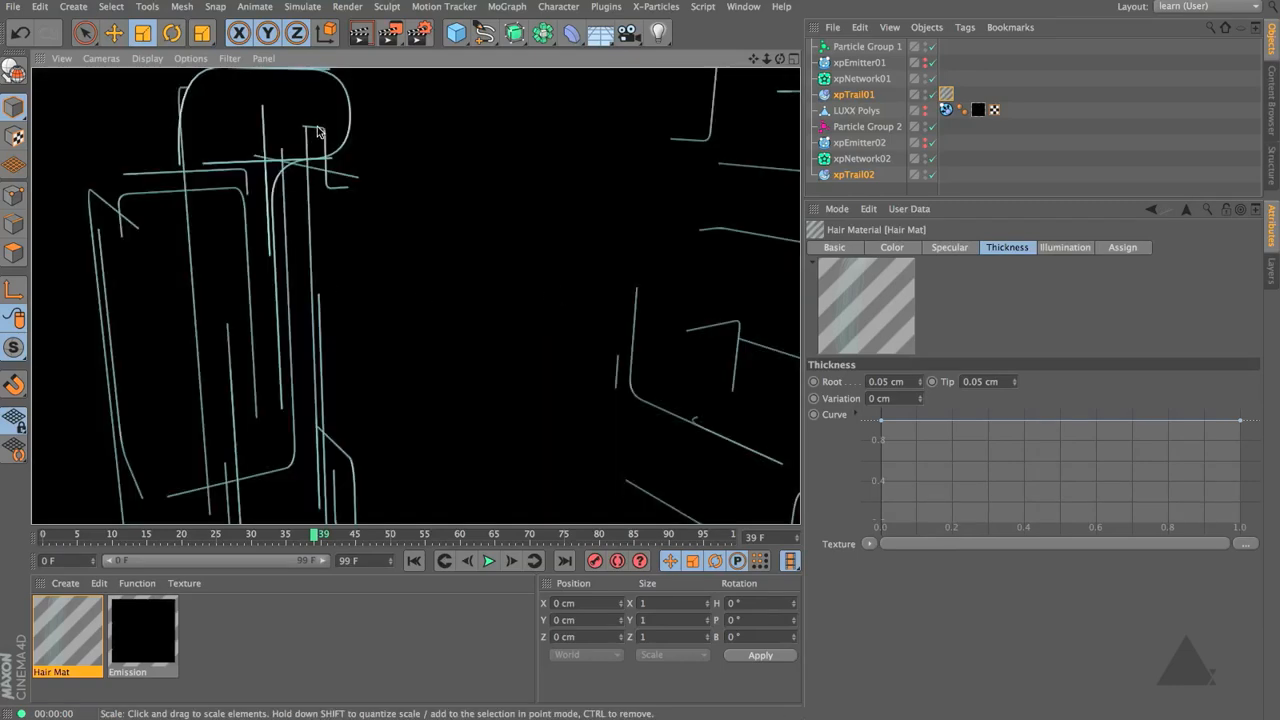
mouse_move(390, 308)
left_mouse_down("alt")
mouse_move(283, 320)
mouse_move(546, 289)
mouse_move(388, 290)
left_mouse_up("alt")
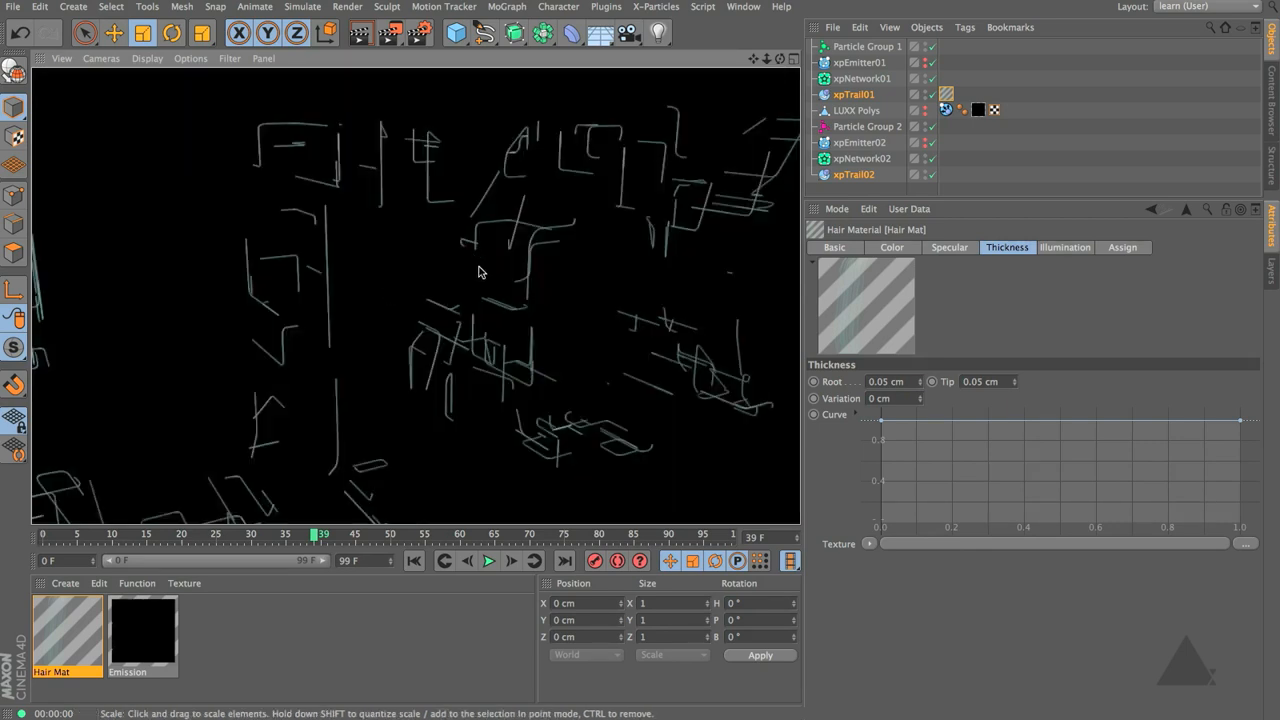
mouse_move(518, 301)
left_mouse_down("alt")
mouse_move(457, 303)
mouse_move(449, 266)
mouse_move(518, 284)
left_mouse_up("alt")
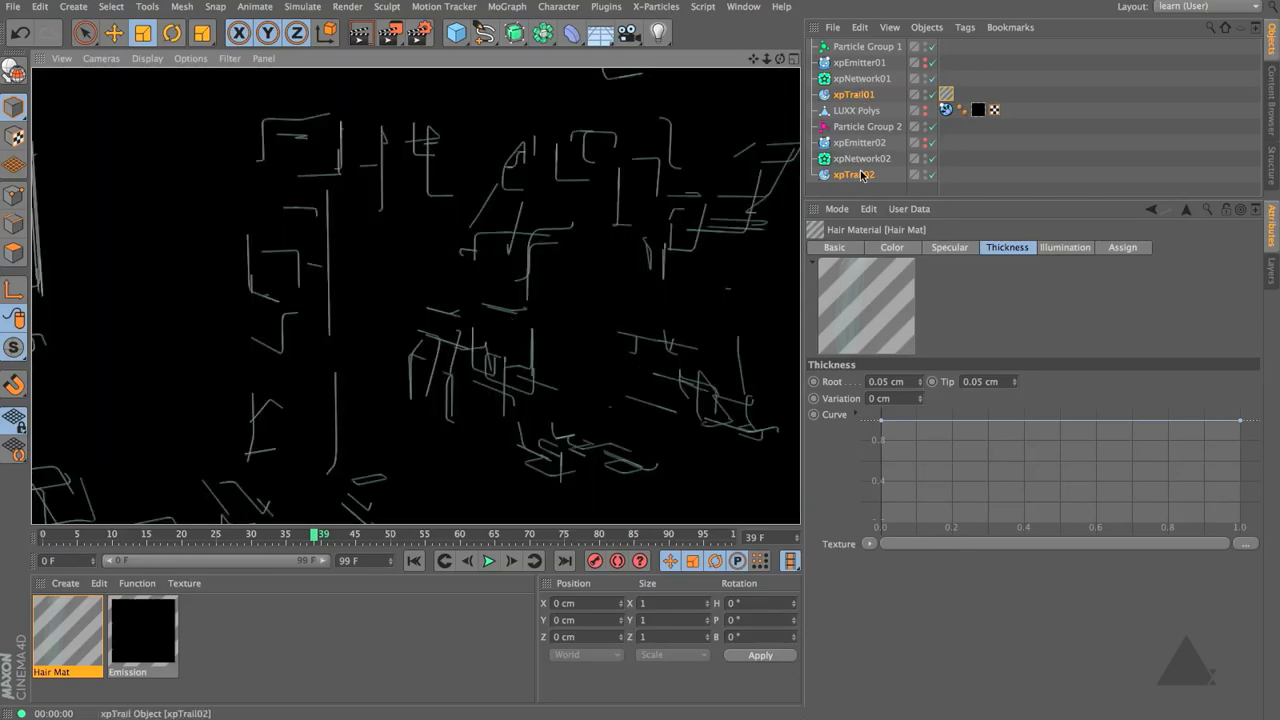
Rename the hair material as Hair Thick
left_click(280, 665)
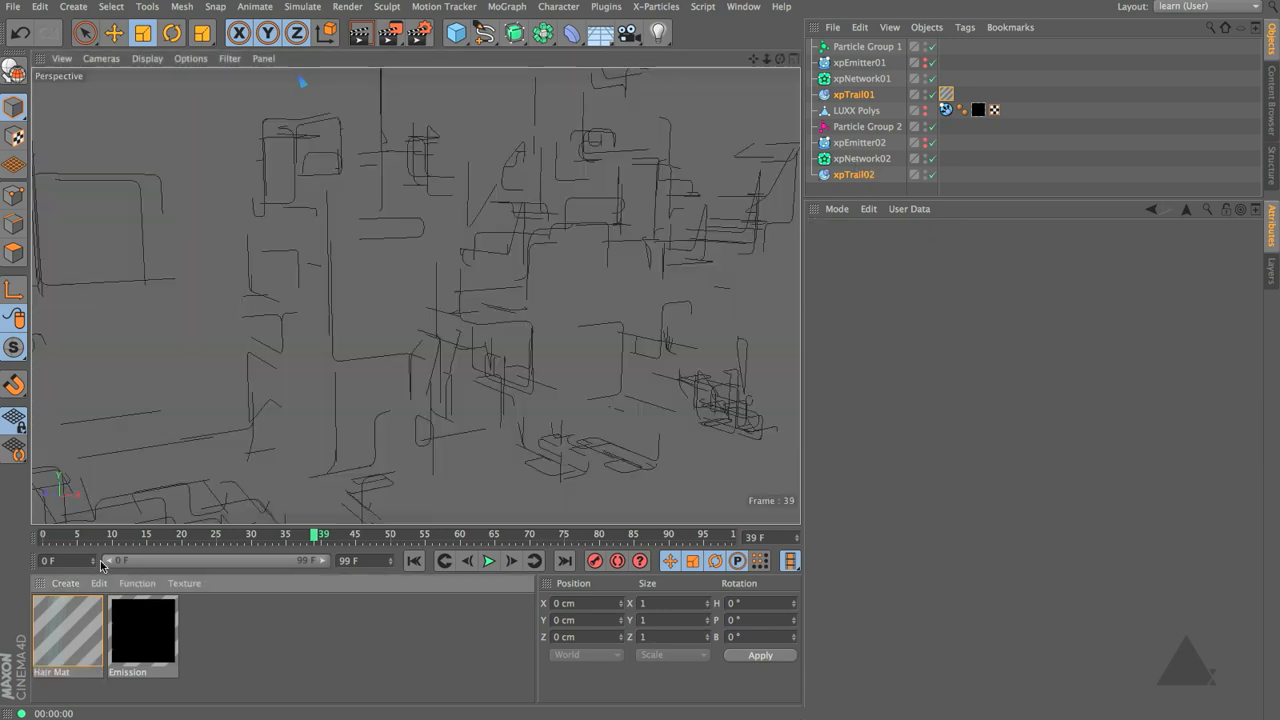
double_click(63, 673)
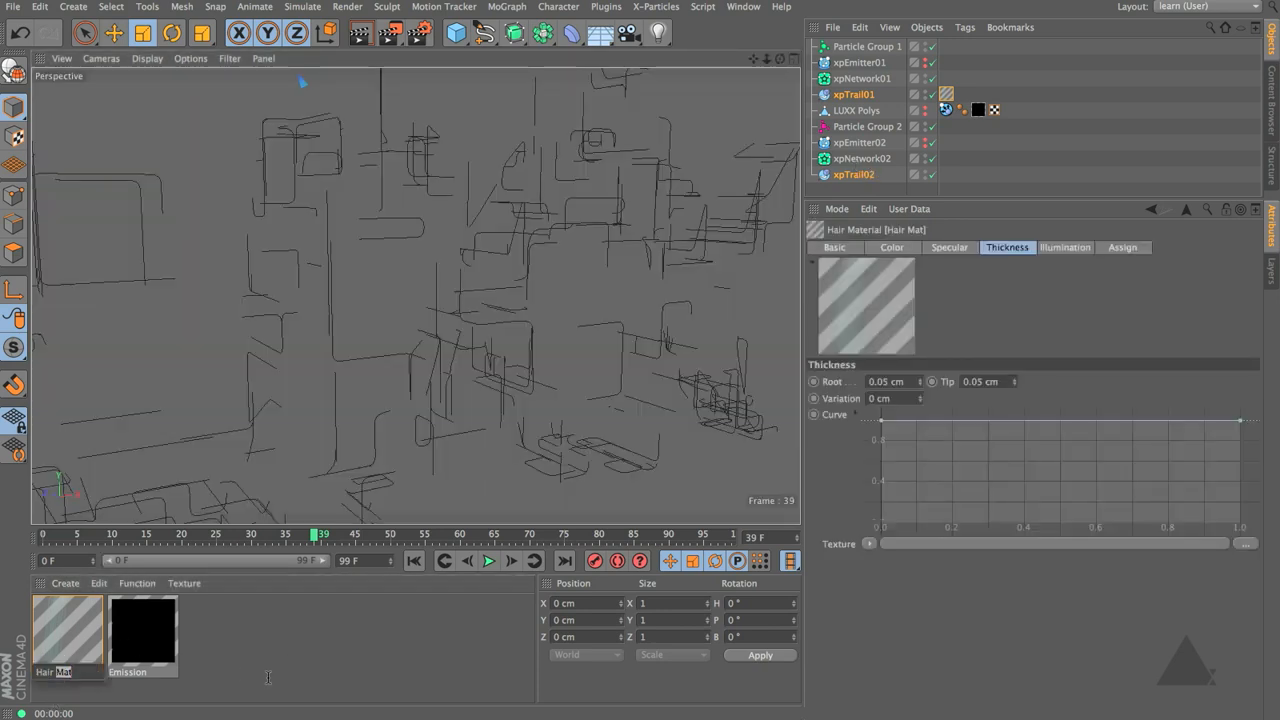
type("Thick")
key("Return")
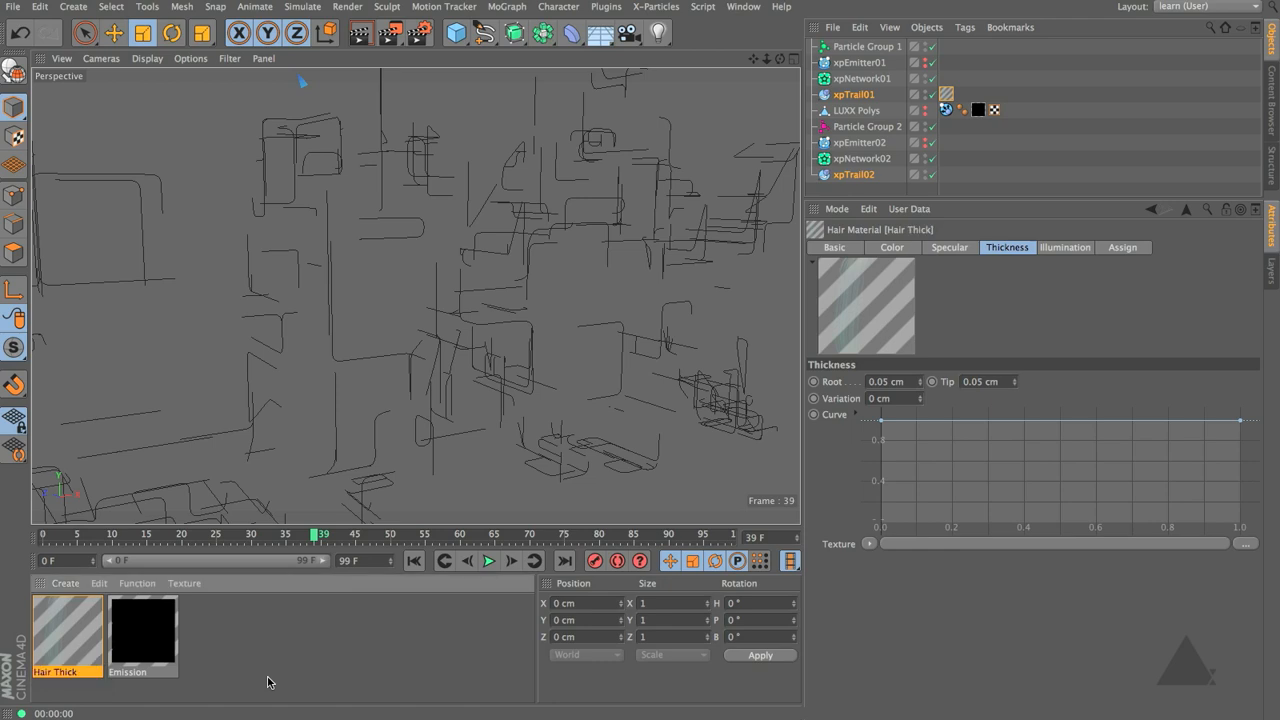
Duplicate the Hair Thick material and name the copy Hair Thin
left_click_drag(65, 632, 152, 684, "ctrl")
double_click(139, 673)
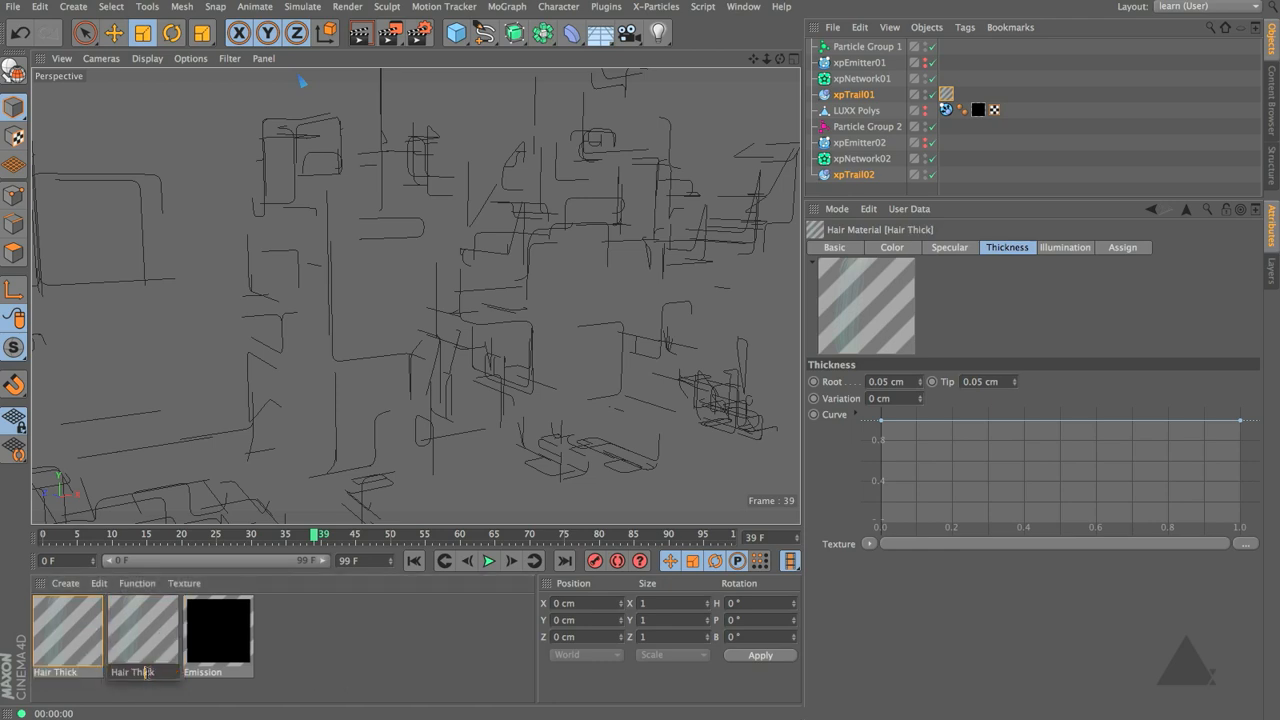
key("Return")
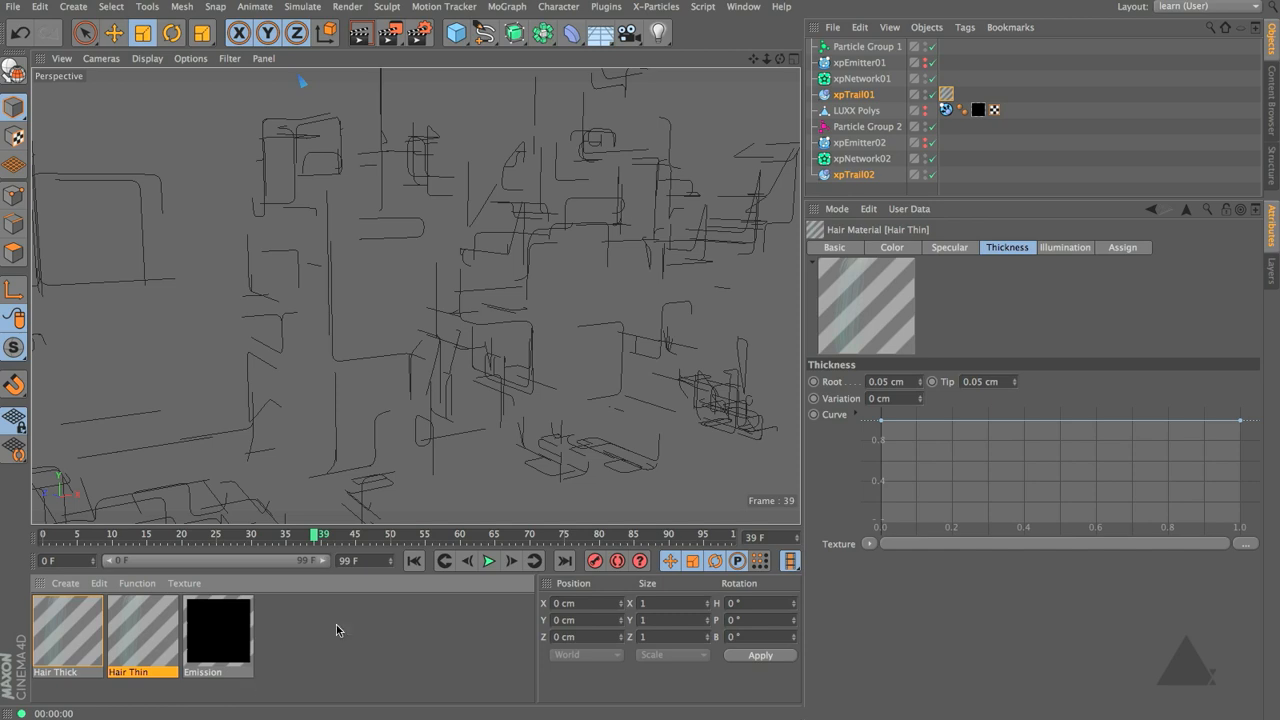
Set Hair Thin's Root and Tip thickness to 0.025 cm, then apply it to xpTrail02 and test-render the view
double_click(872, 382)
type("1")
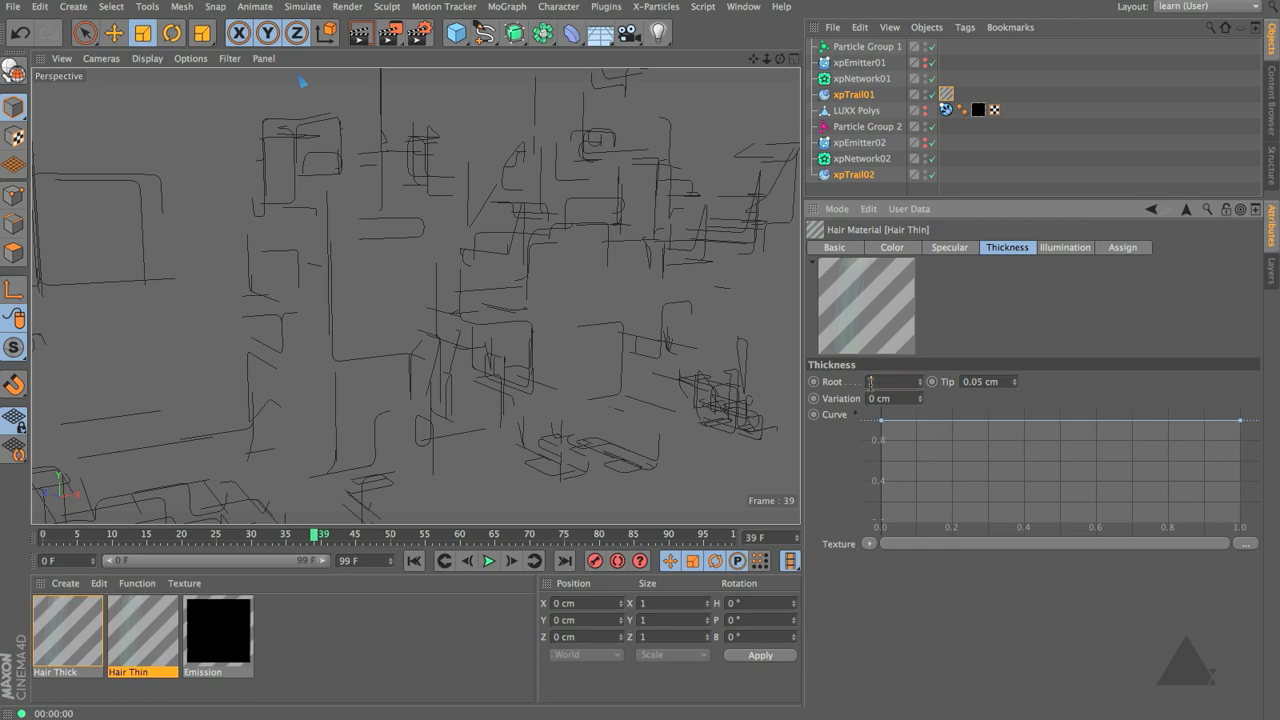
key("Tab")
type(".025")
key("Return")
left_click_drag(129, 641, 866, 180)
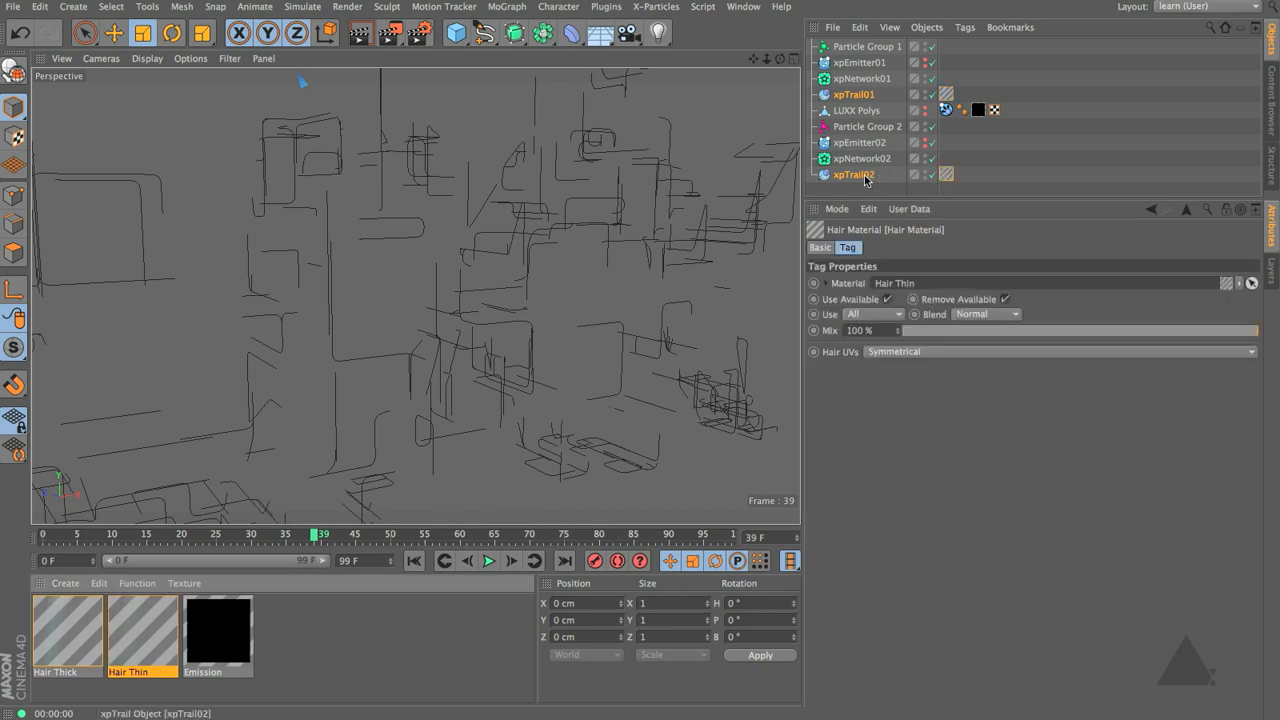
key("super+r")
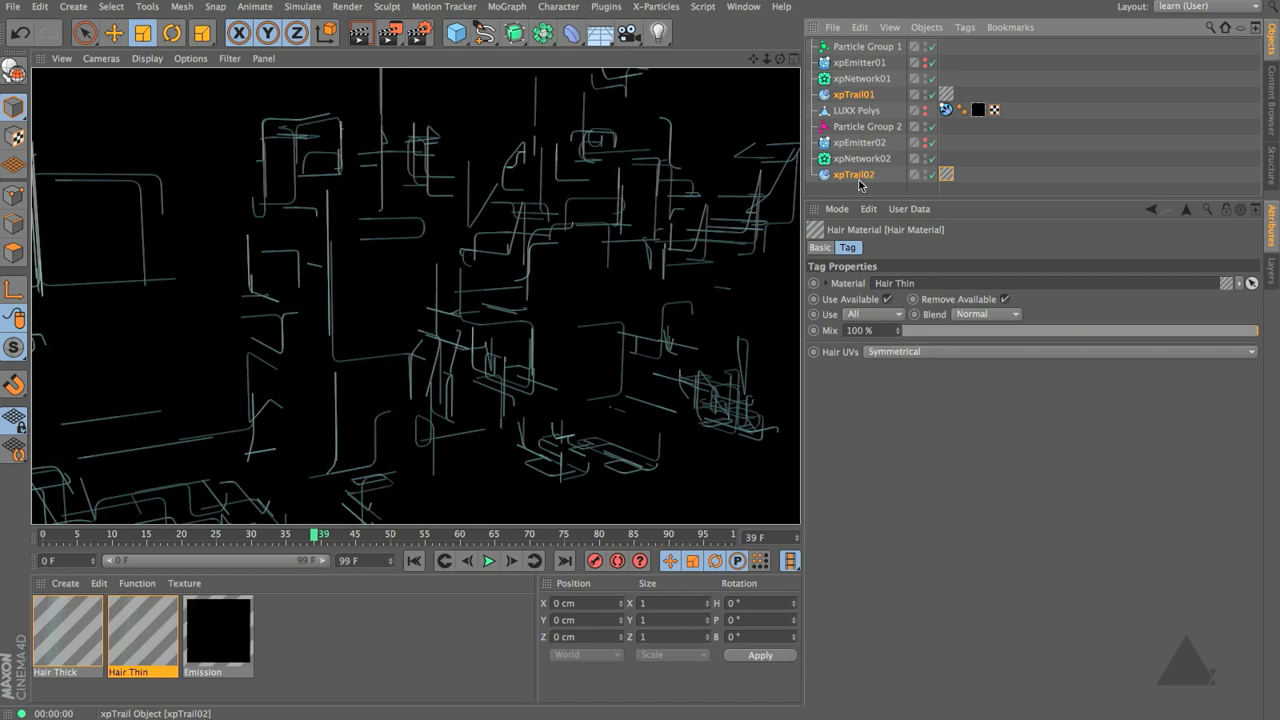
Deepen Hair Thin's color gradient, setting the end knot to about 54% saturation, 89% value and the start knot to about 56% saturation, 90% value
left_click(140, 643)
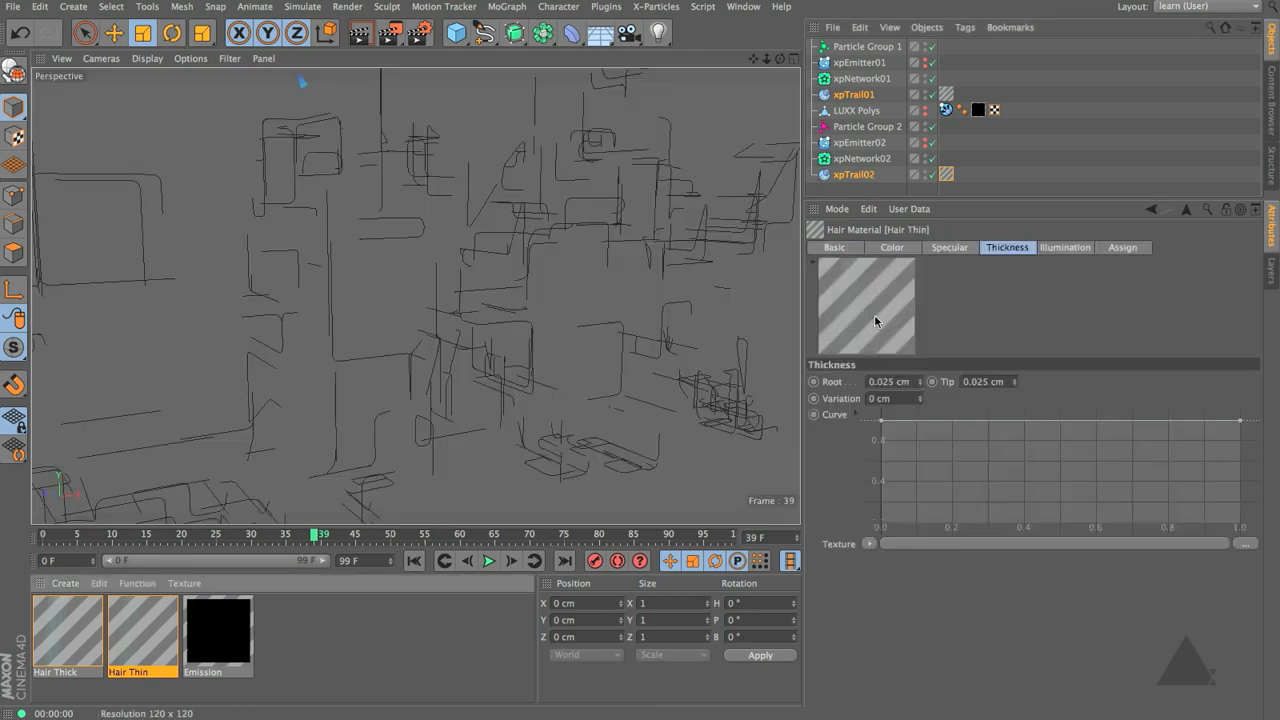
left_click(892, 248)
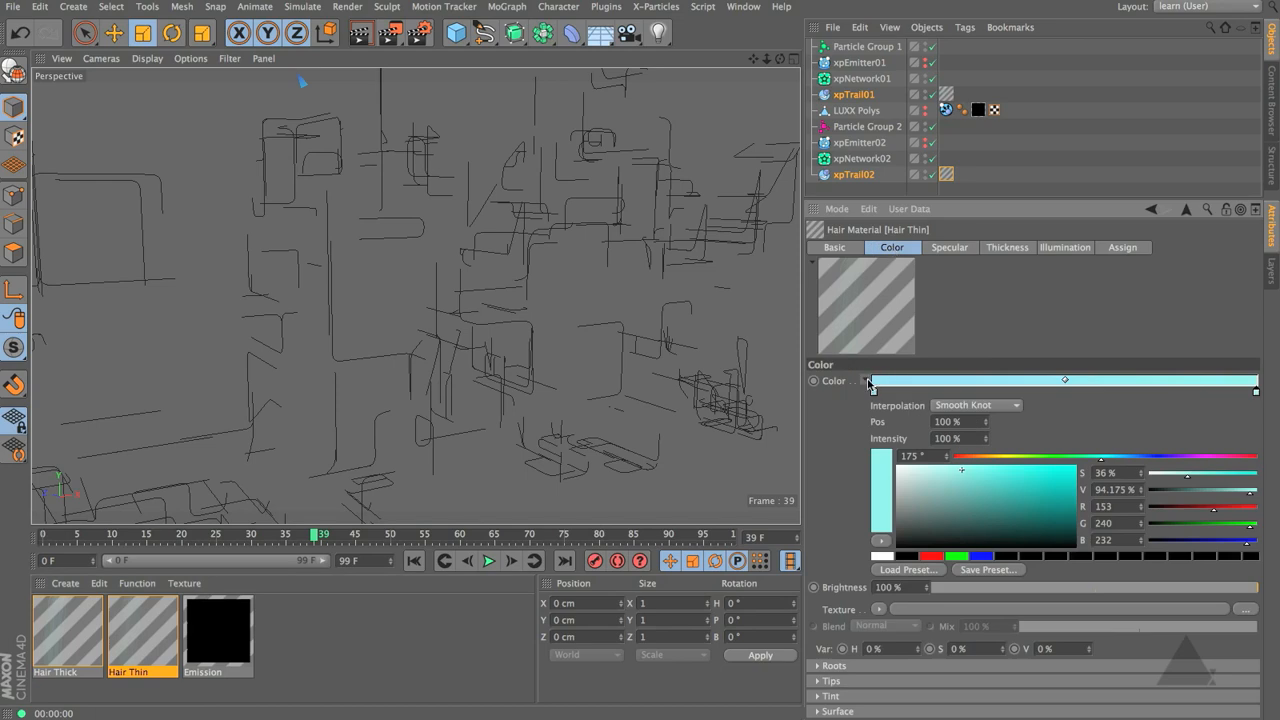
left_click_drag(969, 473, 994, 478)
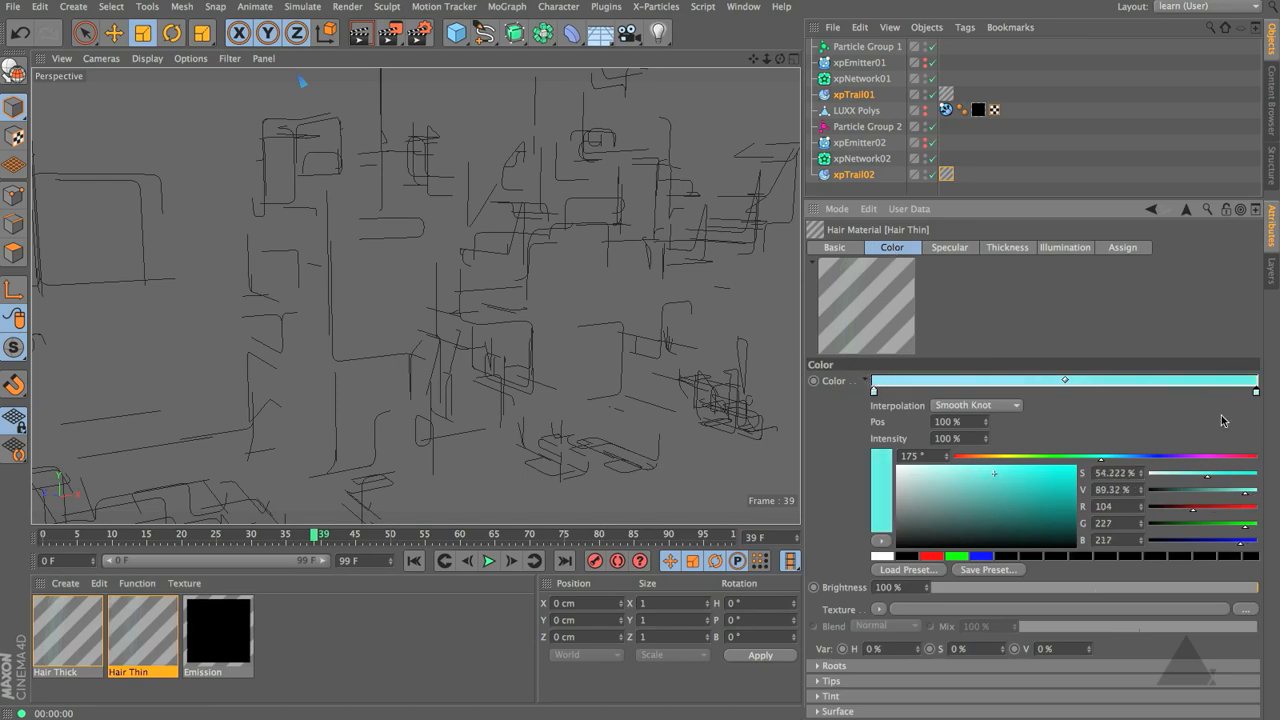
left_click(874, 390)
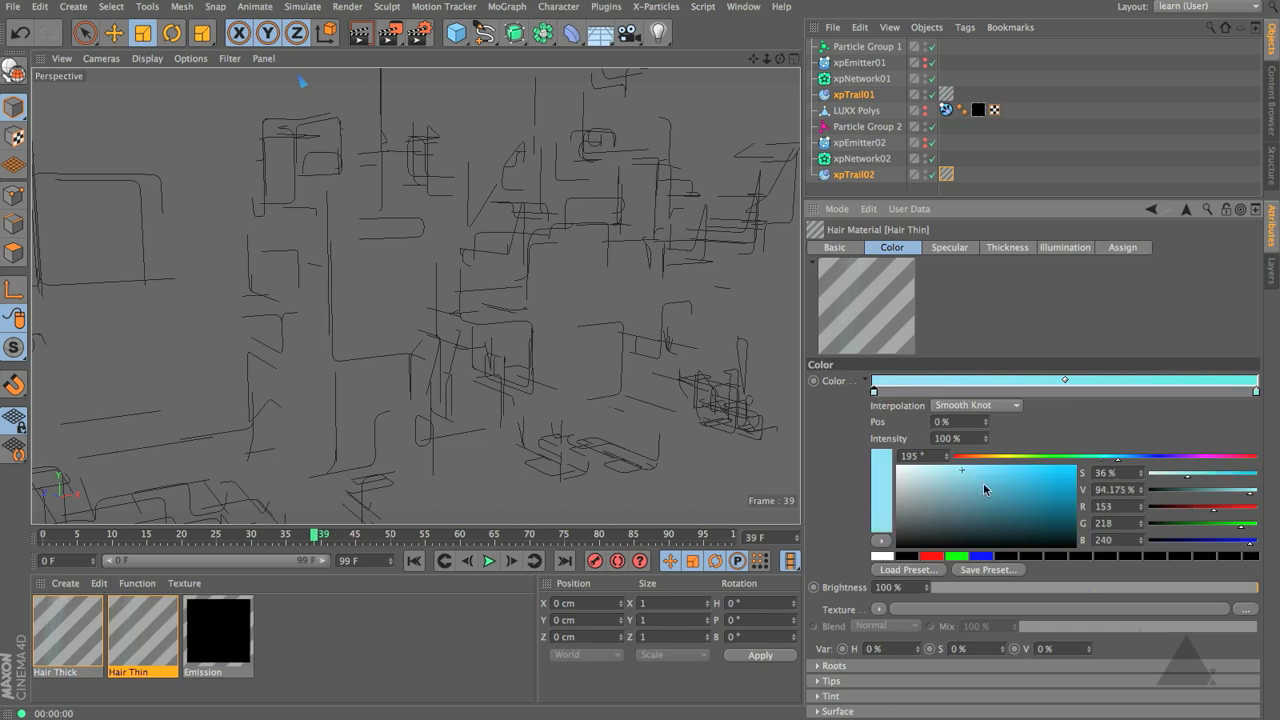
left_click_drag(975, 476, 997, 473)
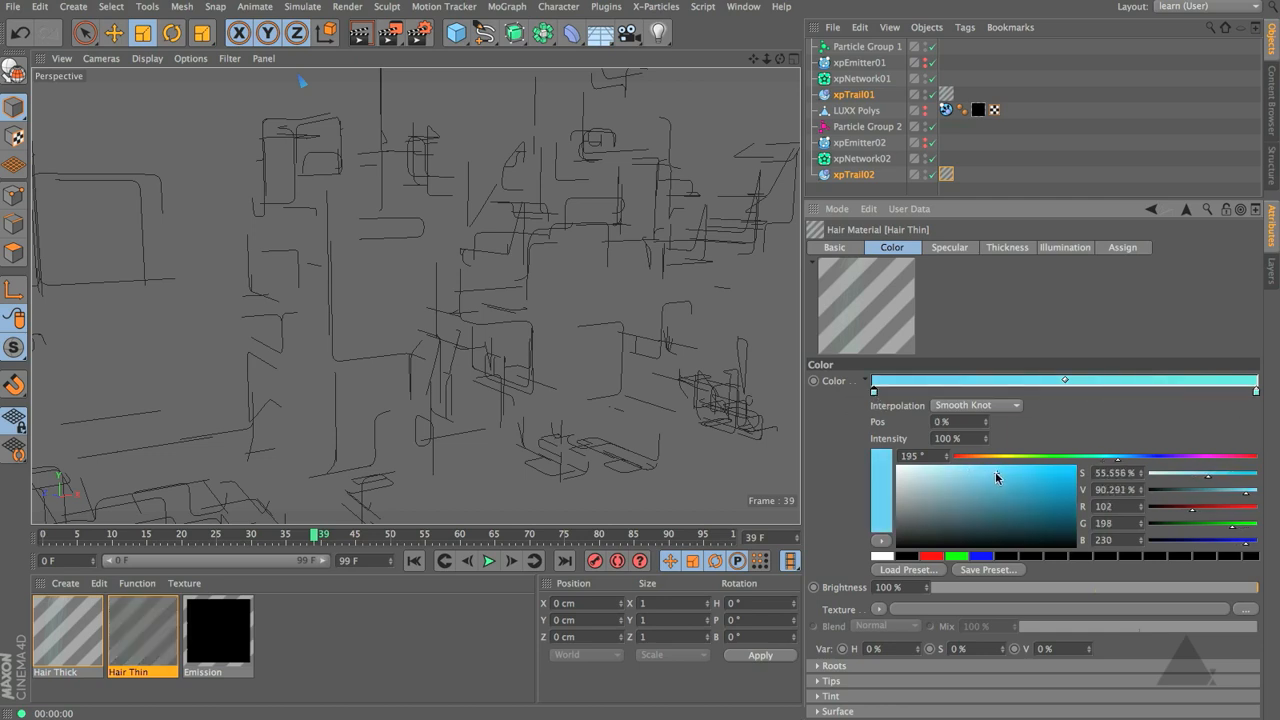
Lower Hair Thin's color brightness to 50% and test-render the trails from a close view and a wider one
left_click_drag(1218, 595, 1097, 597)
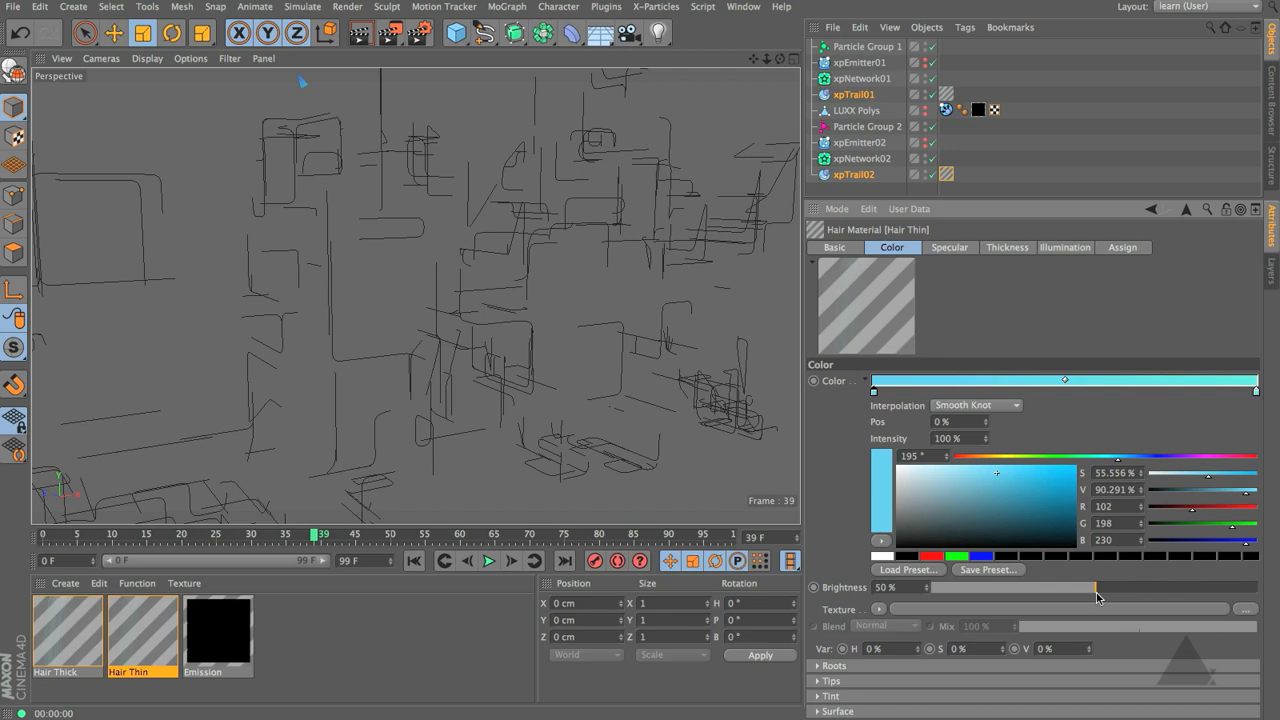
key("ctrl+r")
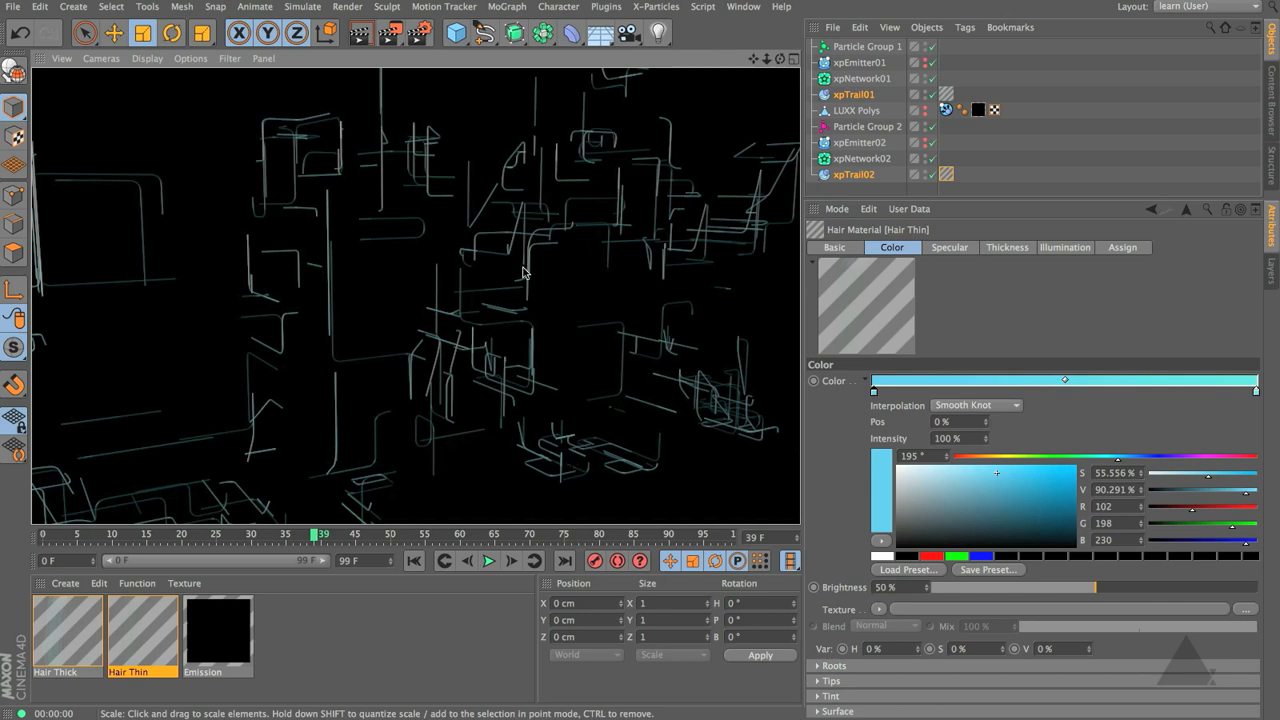
scroll(545, 262, "down", 5)
middle_click_drag(435, 257, 471, 366, "alt")
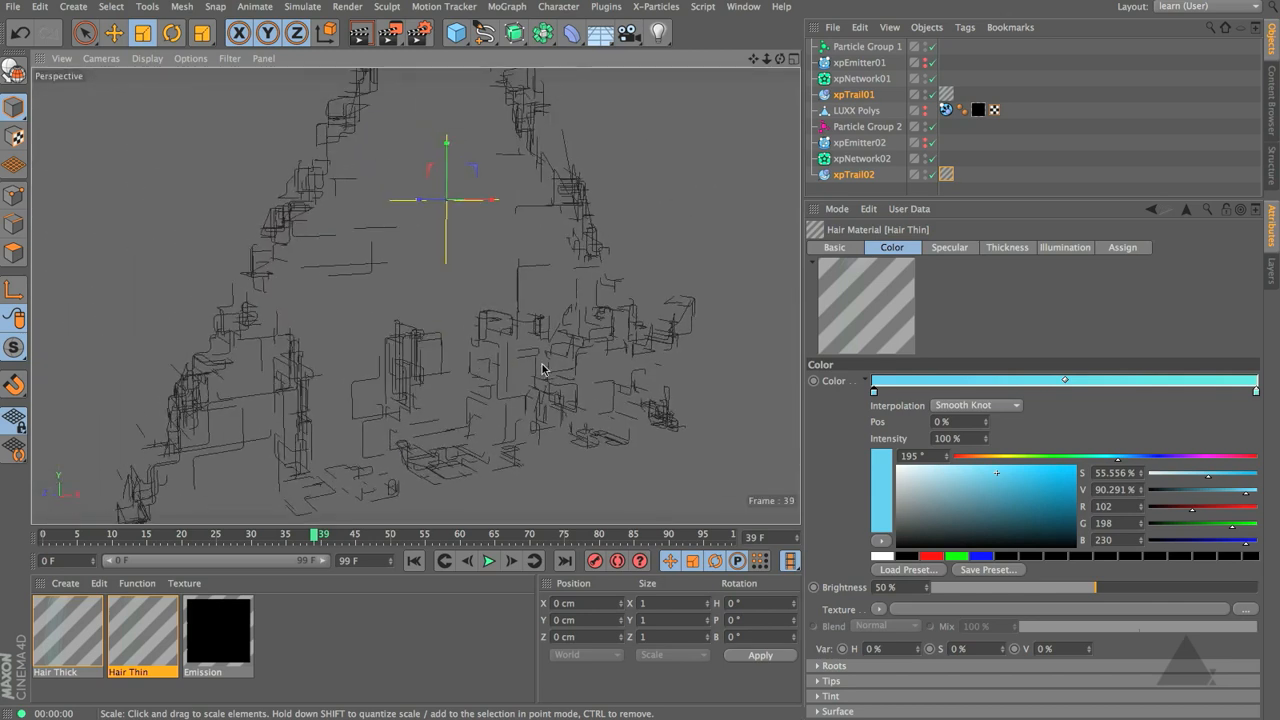
left_click_drag(520, 365, 447, 355, "alt")
key("super+r")
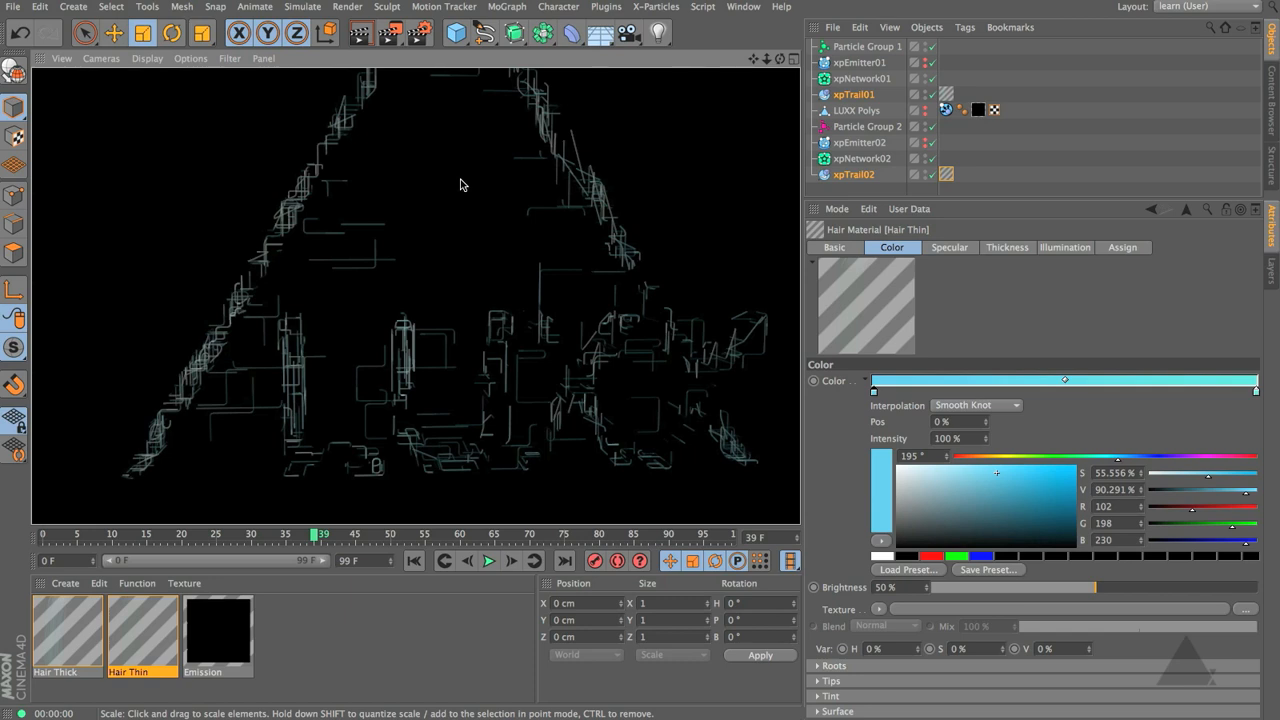
Add a target light to the scene and change its type to Area
left_click(658, 34)
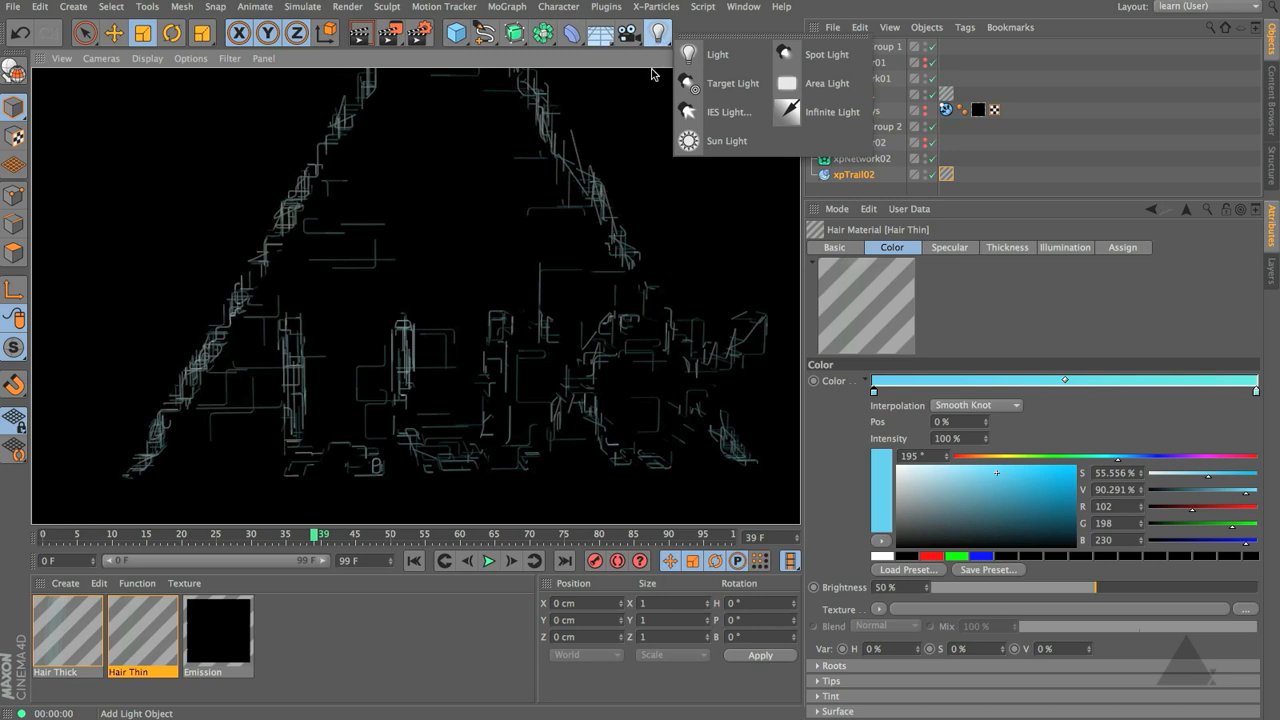
left_click(705, 84)
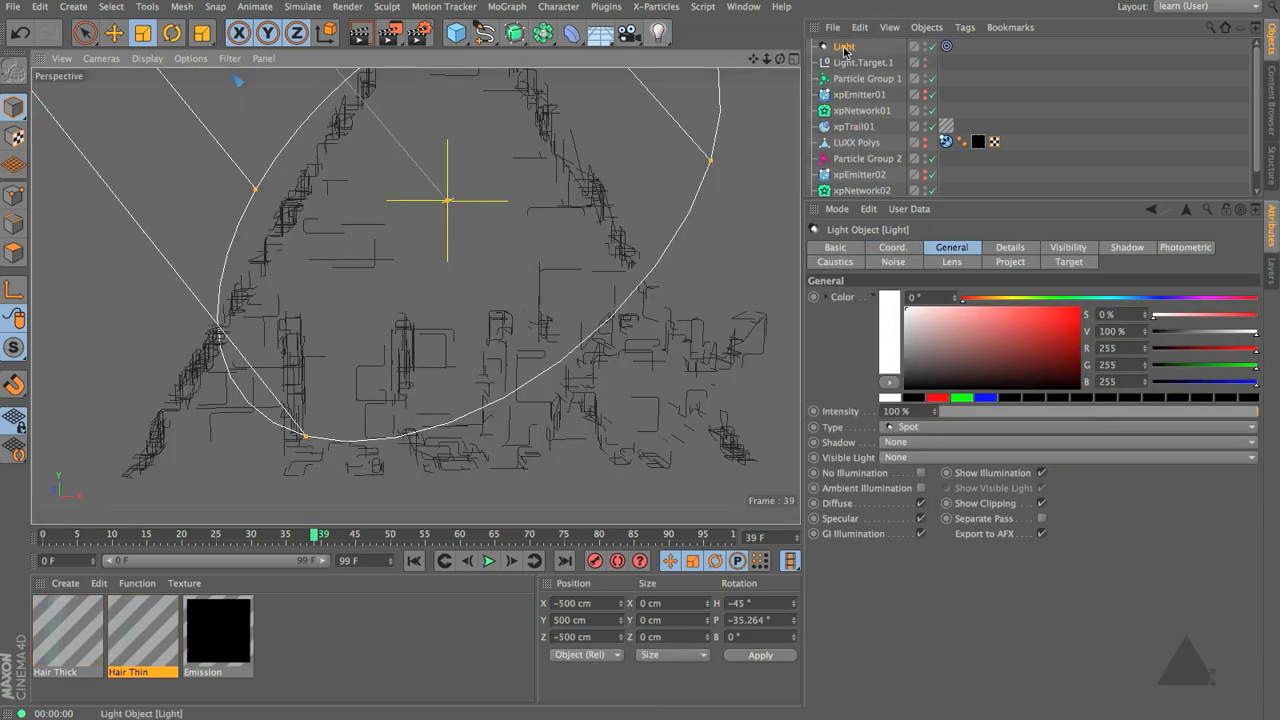
left_click(970, 429)
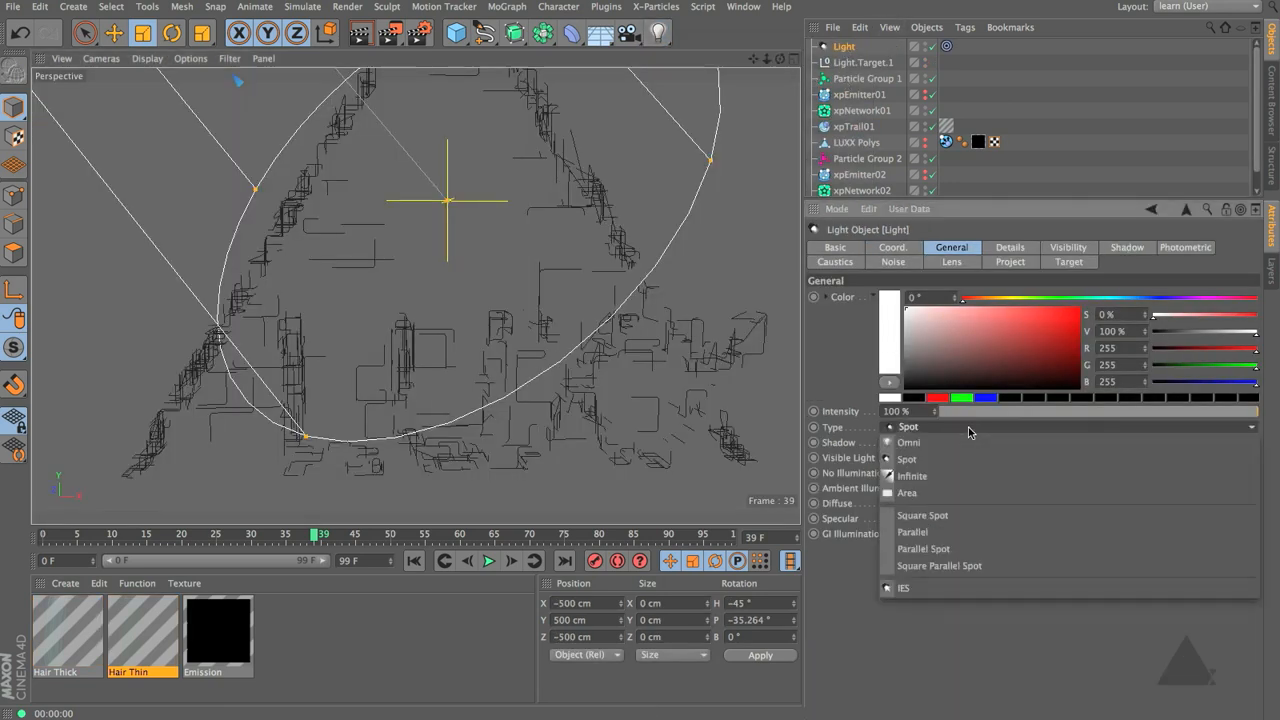
left_click(951, 491)
Frame the whole logo and add a camera from that view as the active camera
scroll(575, 299, "down", 10)
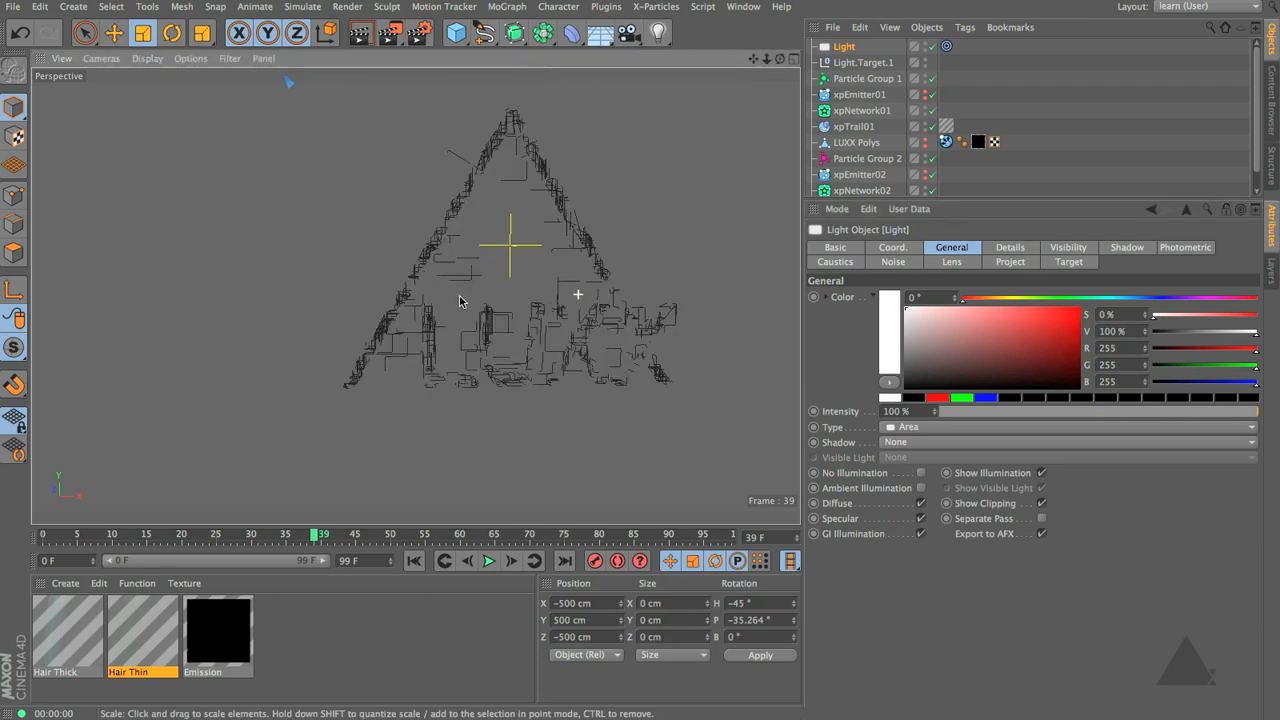
middle_click_drag(464, 326, 450, 350, "alt")
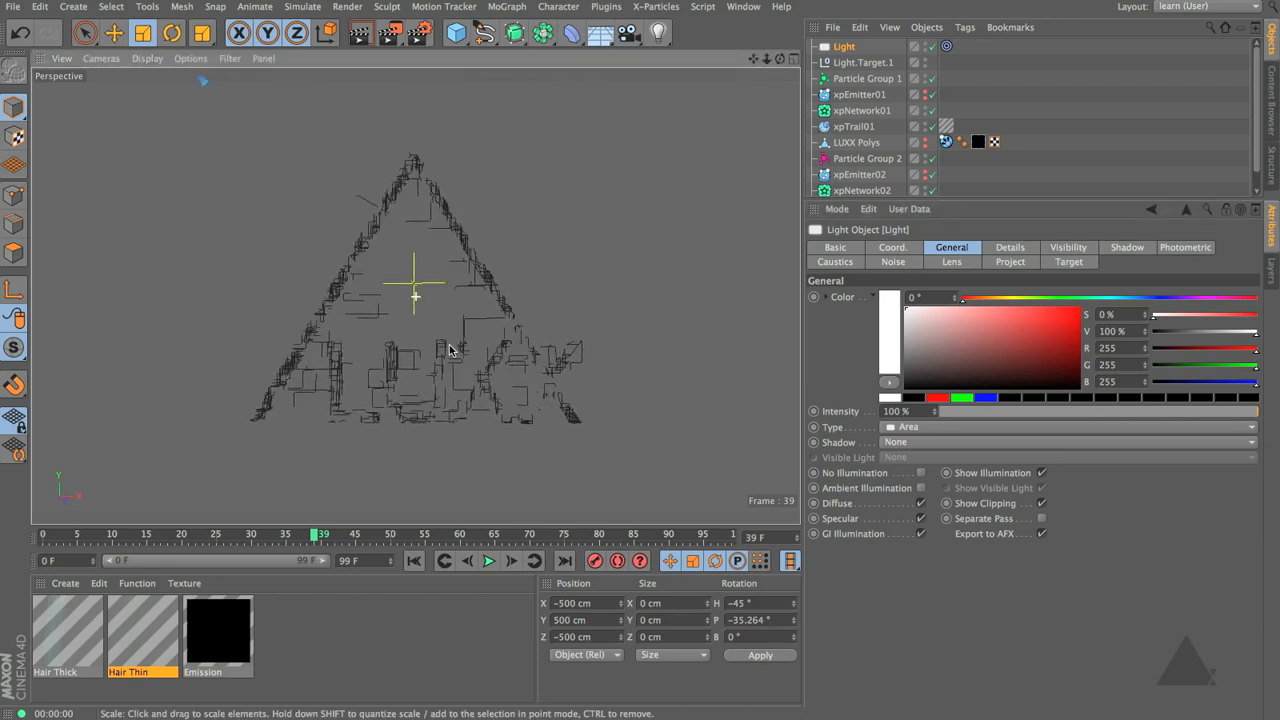
left_click(628, 34)
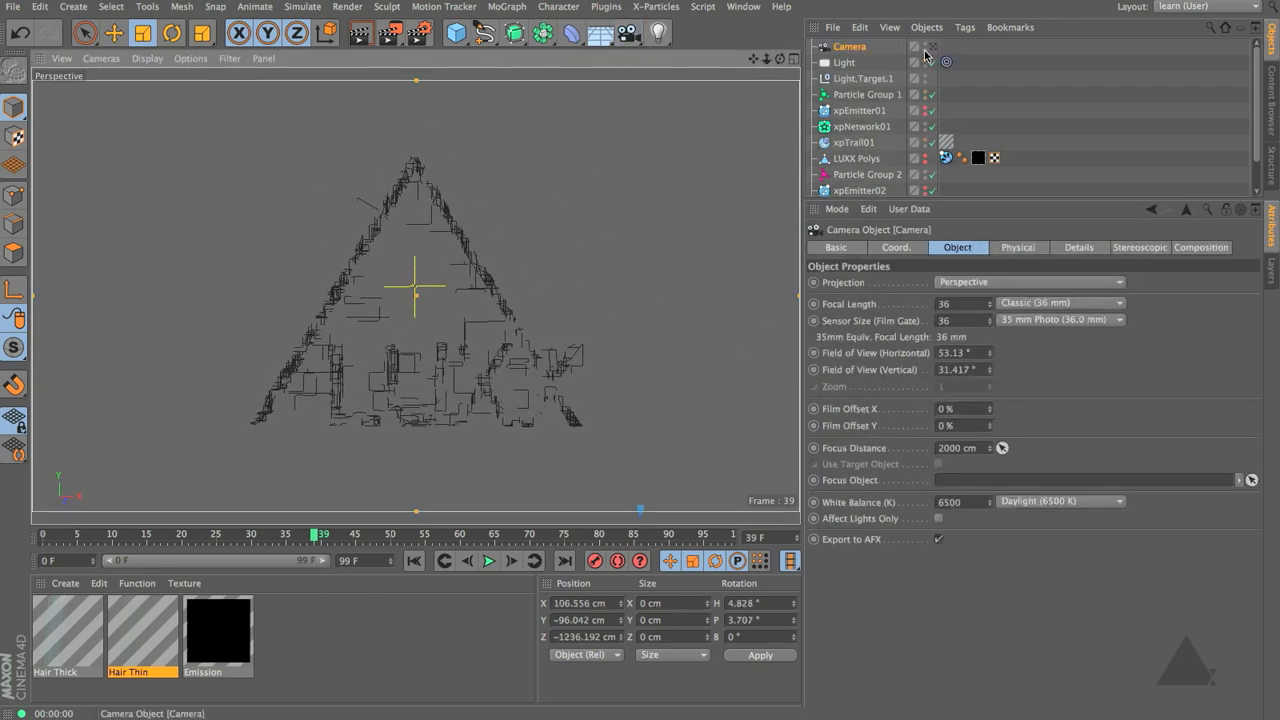
Give the area light Shadow Maps (Soft) shadows and a warm off-white color of hue 51°, about 6% saturation and 93% value
middle_click(517, 263)
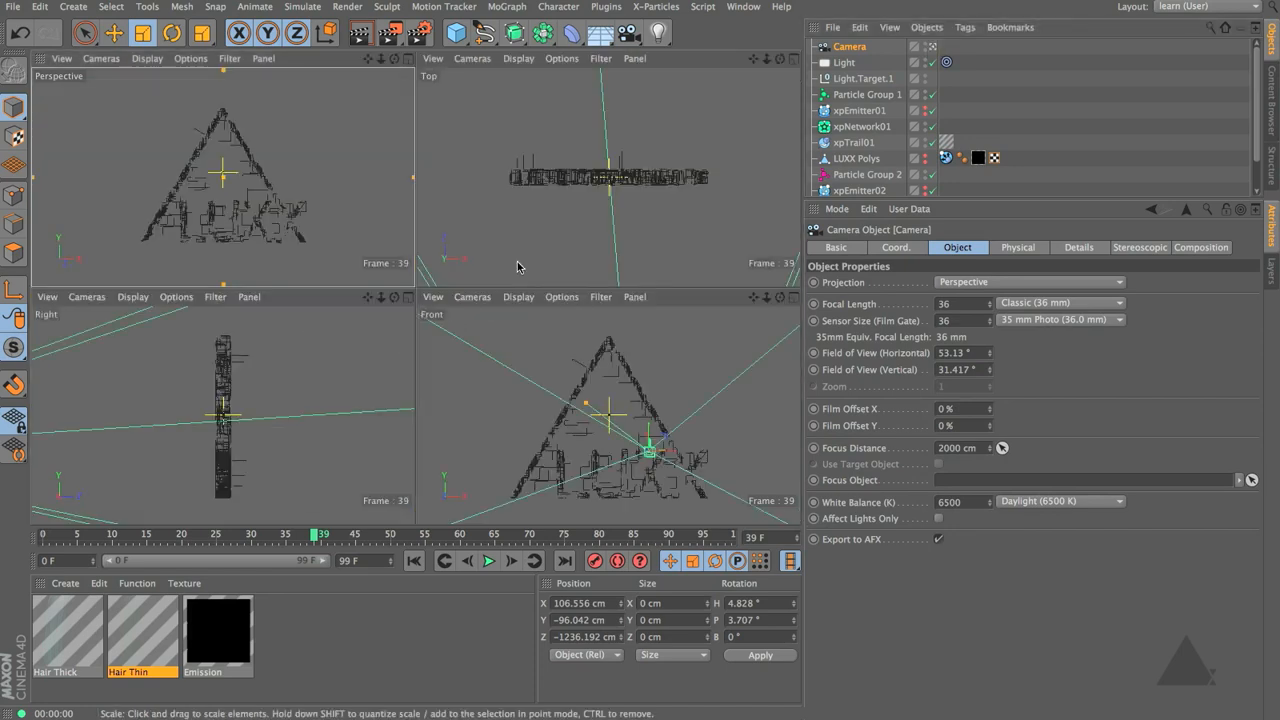
scroll(620, 203, "down", 10)
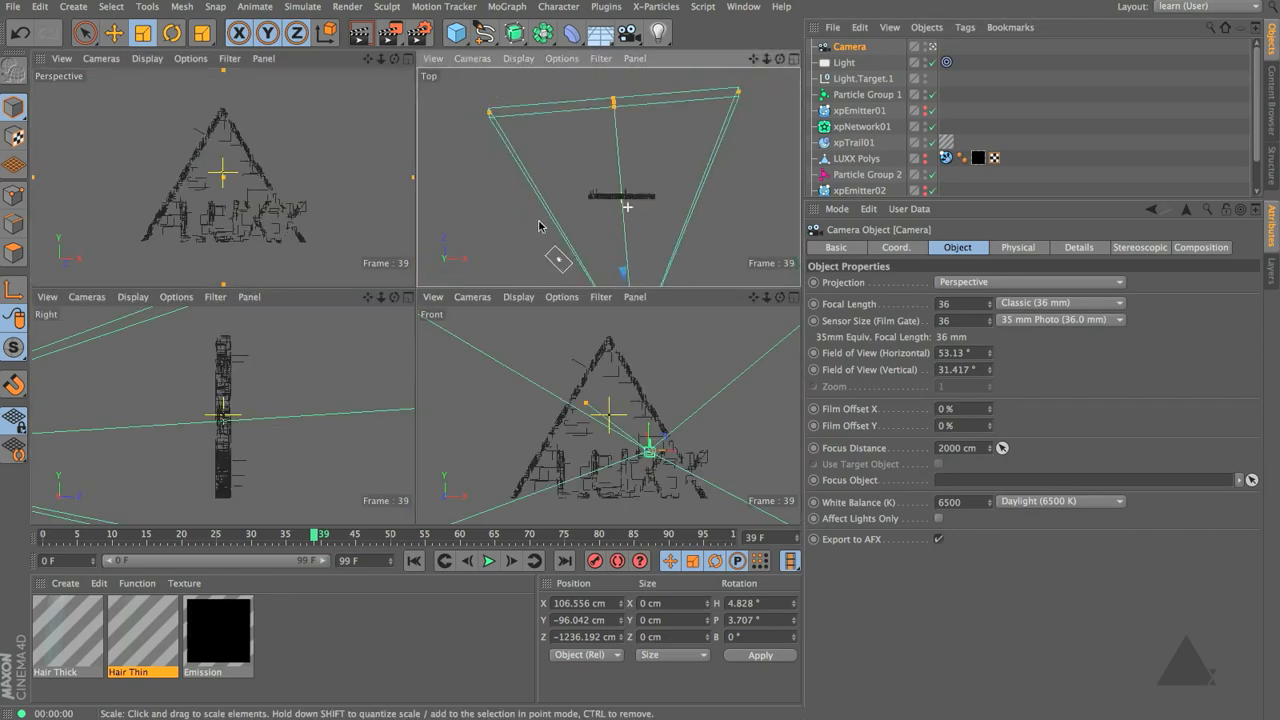
middle_click_drag(570, 181, 613, 189, "alt")
left_click(843, 62)
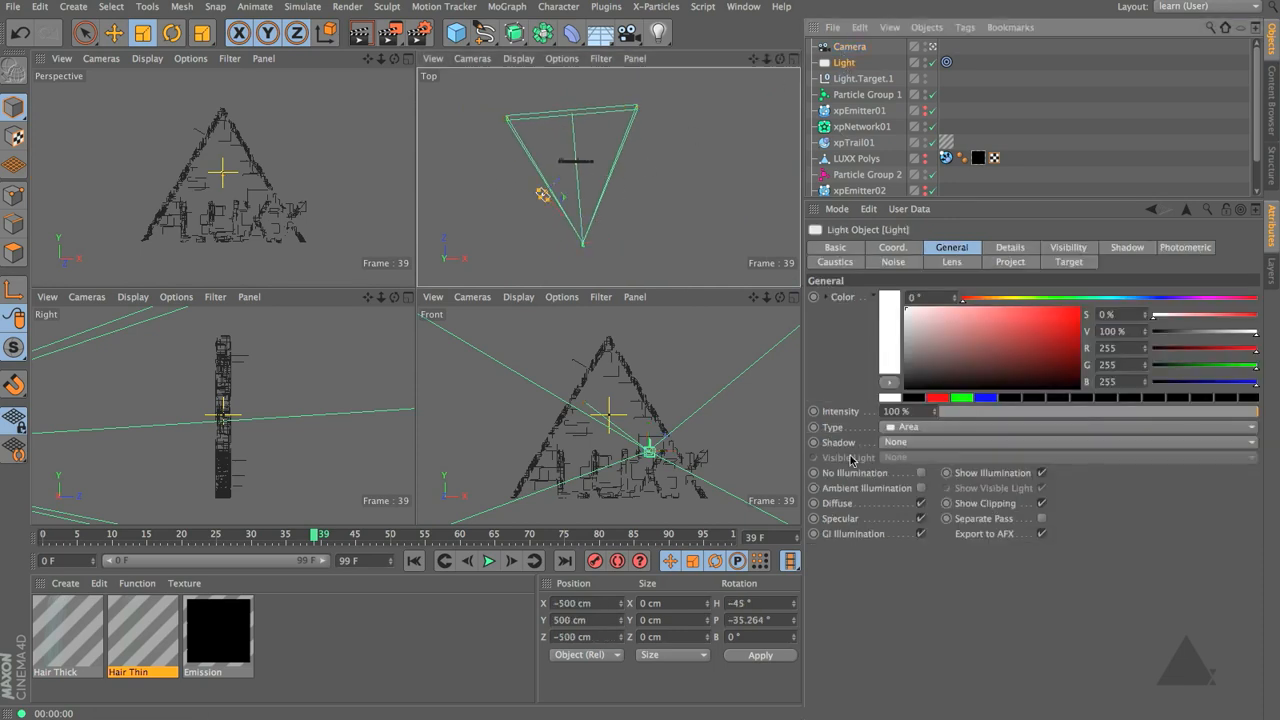
left_click(905, 442)
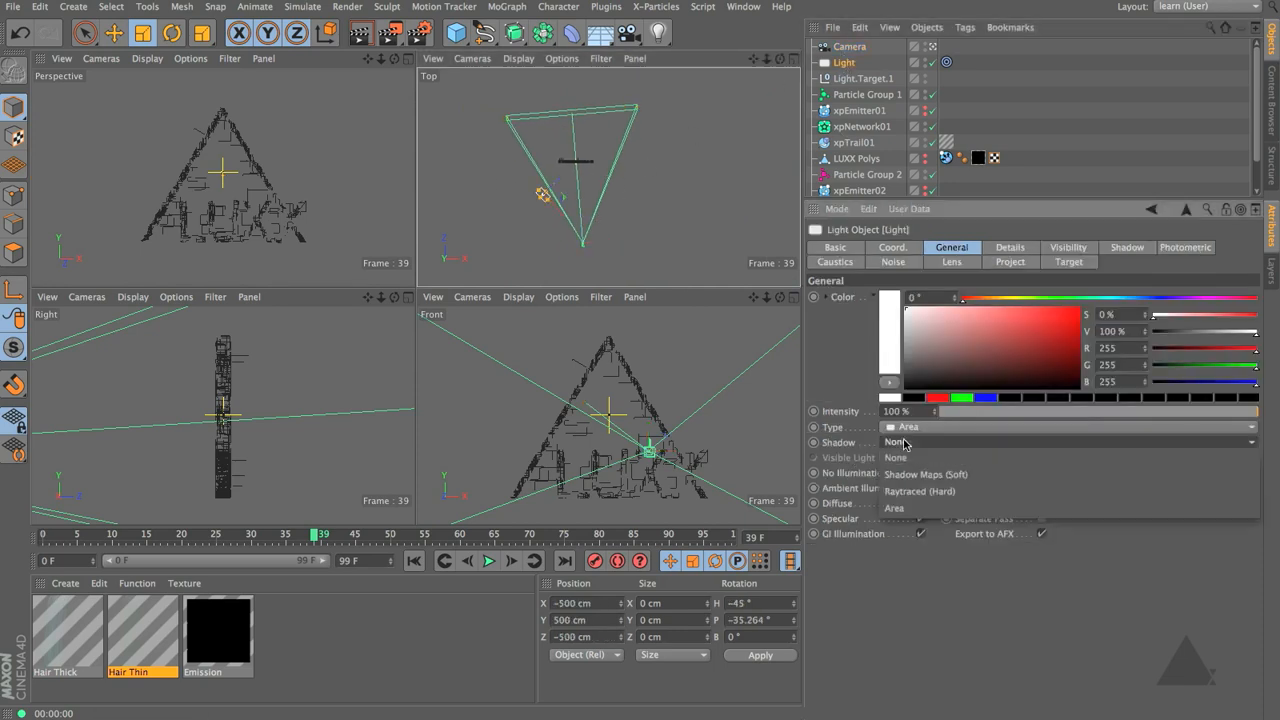
left_click(979, 476)
left_click_drag(990, 302, 1006, 302)
left_click_drag(909, 313, 915, 316)
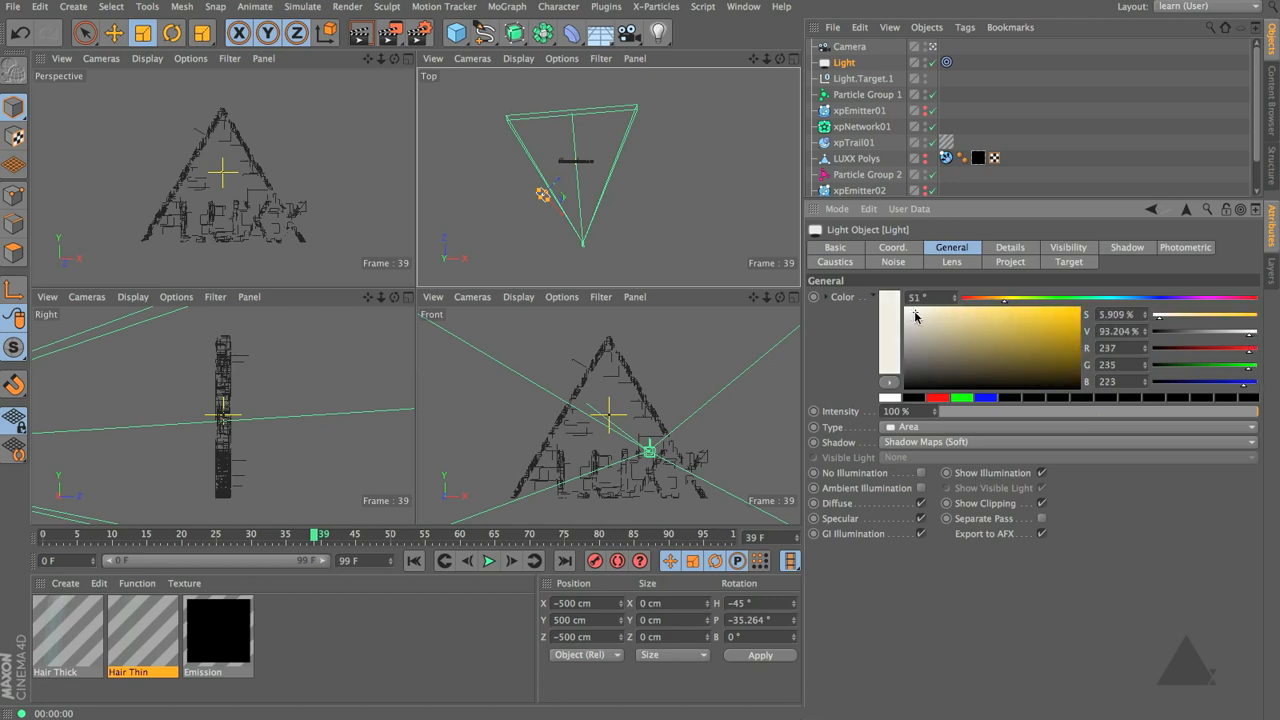
Move the warm light in front of and above the logo, to about X 1027, Y 1047, Z -963 cm
key("e")
left_click_drag(529, 237, 618, 268)
right_click_drag(669, 406, 531, 396, "alt")
middle_click_drag(620, 420, 563, 432, "alt")
left_click_drag(687, 458, 669, 416)
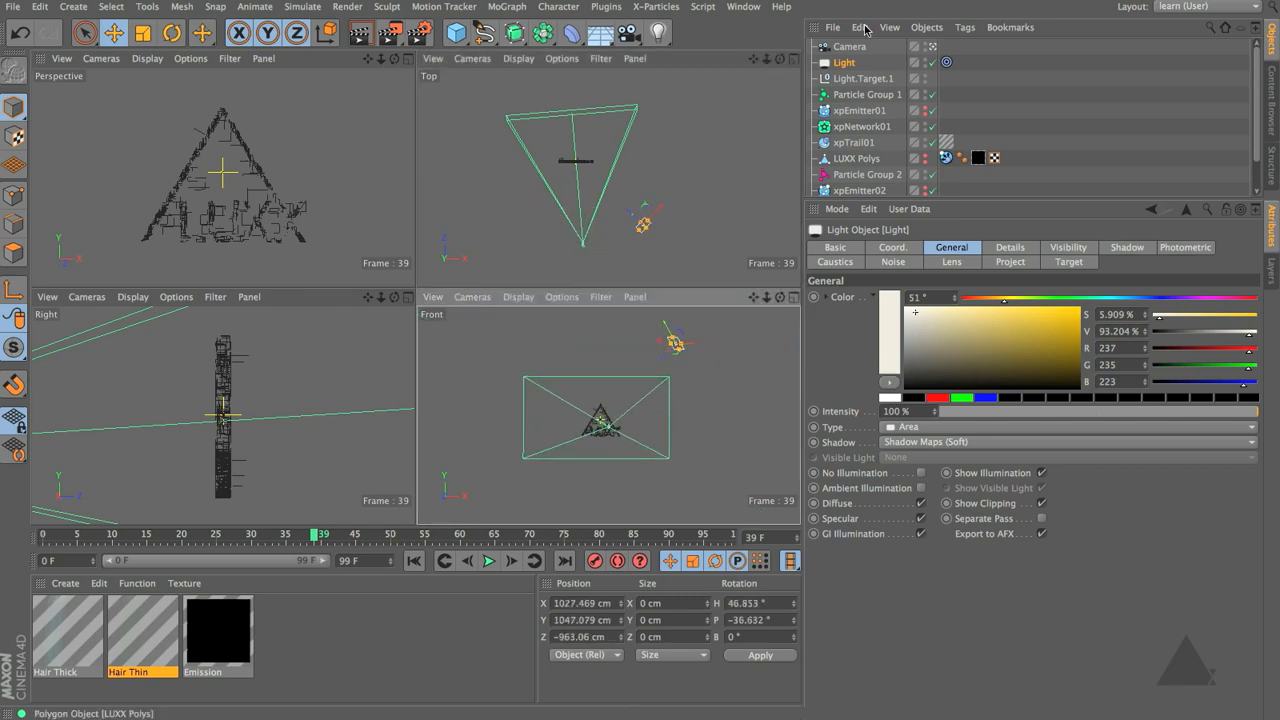
Duplicate the light and make the copy blue with hue 200°, about 58% saturation and 89% value
left_click_drag(844, 66, 848, 84, "ctrl")
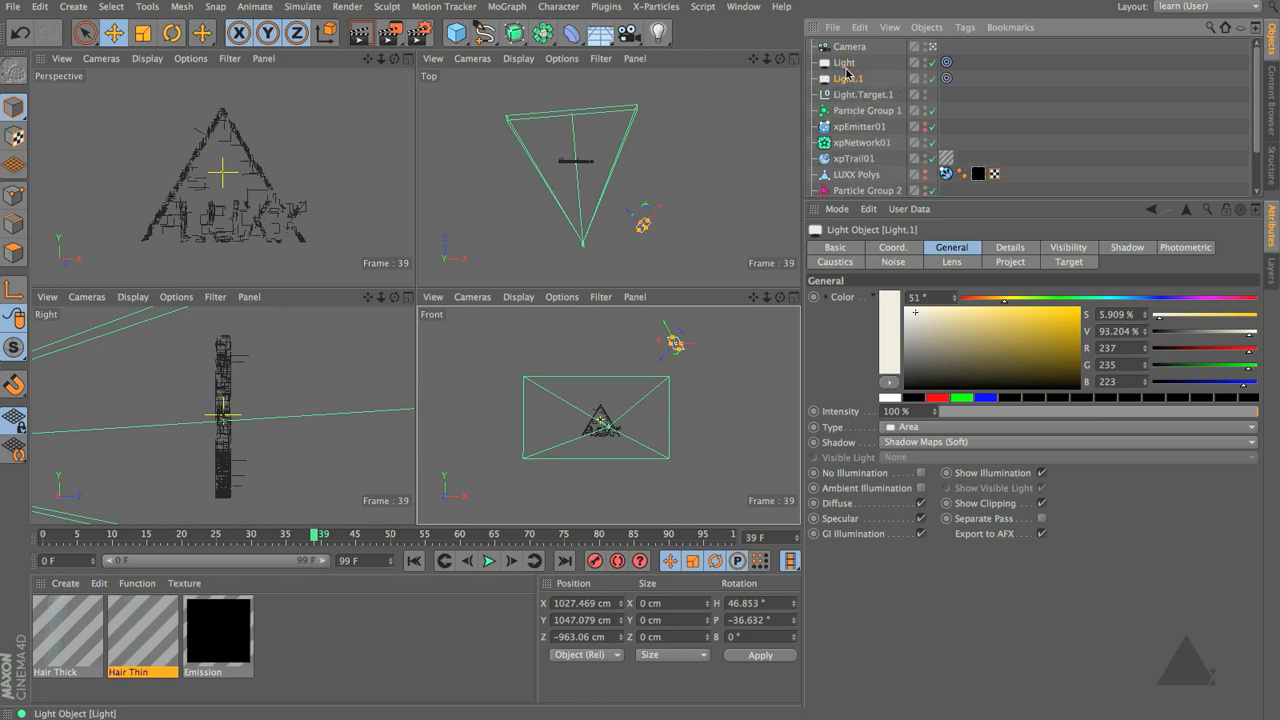
left_click_drag(1170, 299, 1117, 298)
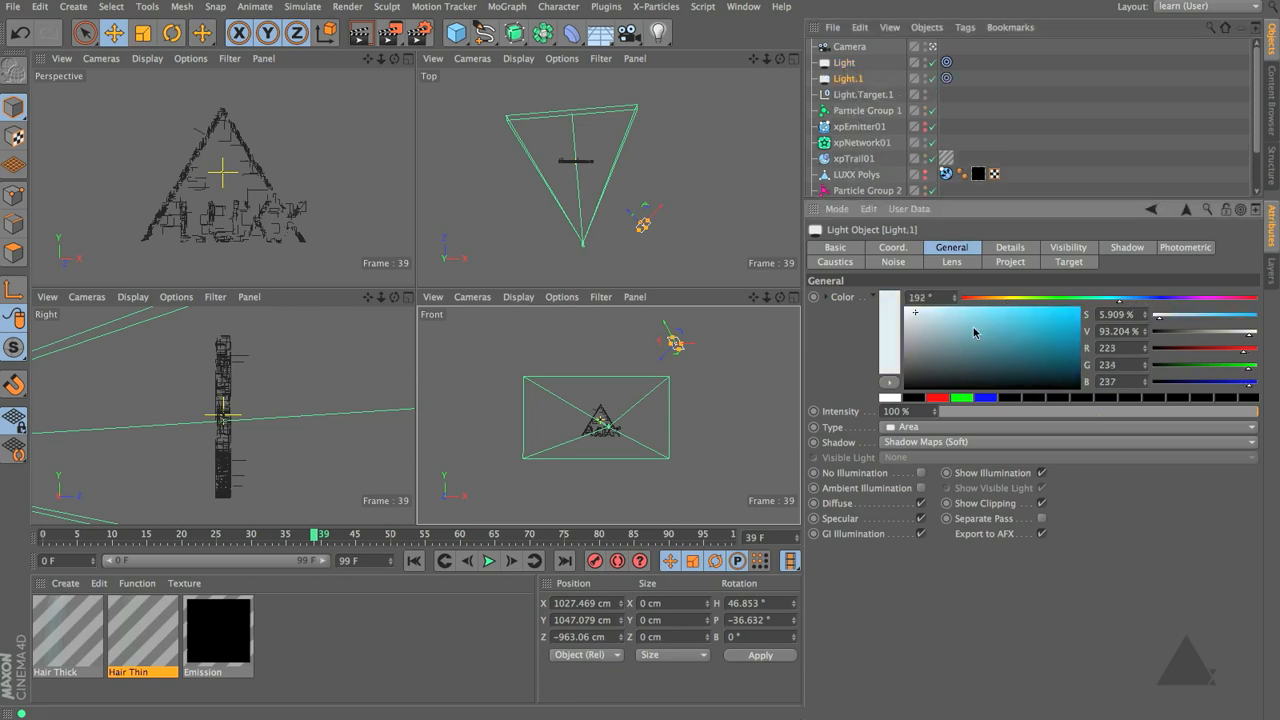
left_click_drag(936, 326, 1001, 320)
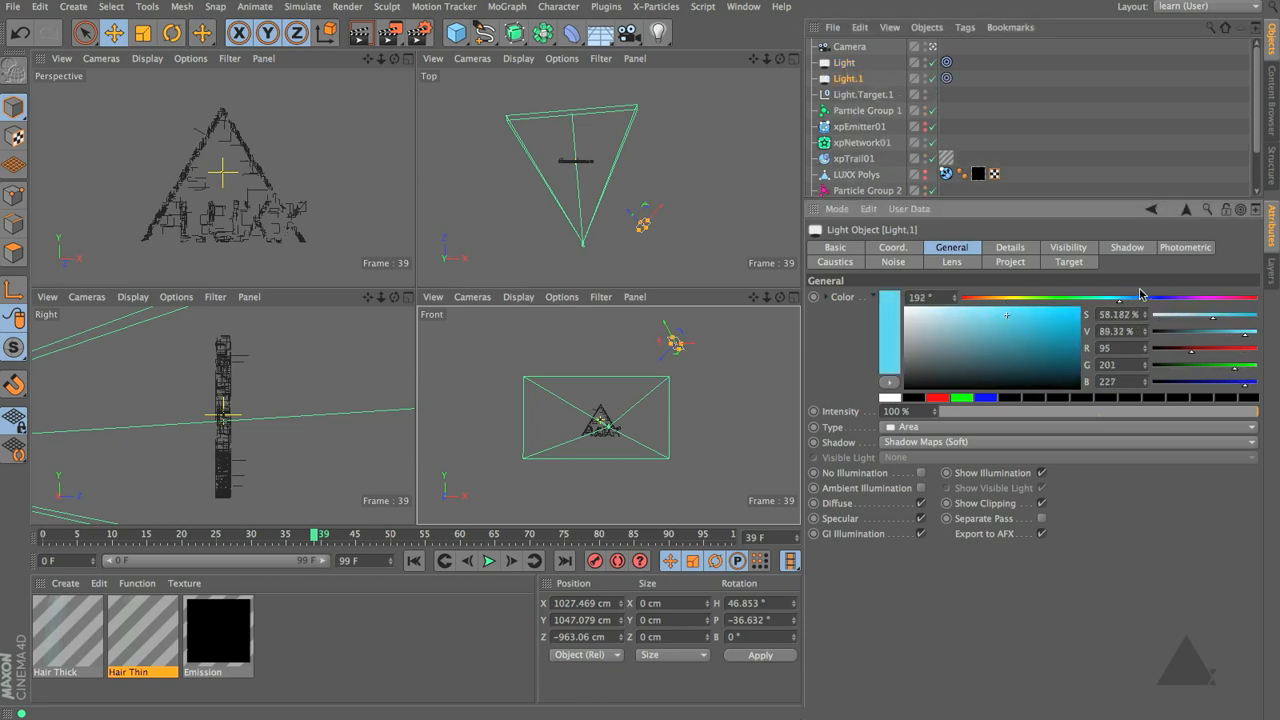
left_click_drag(1118, 300, 1126, 304)
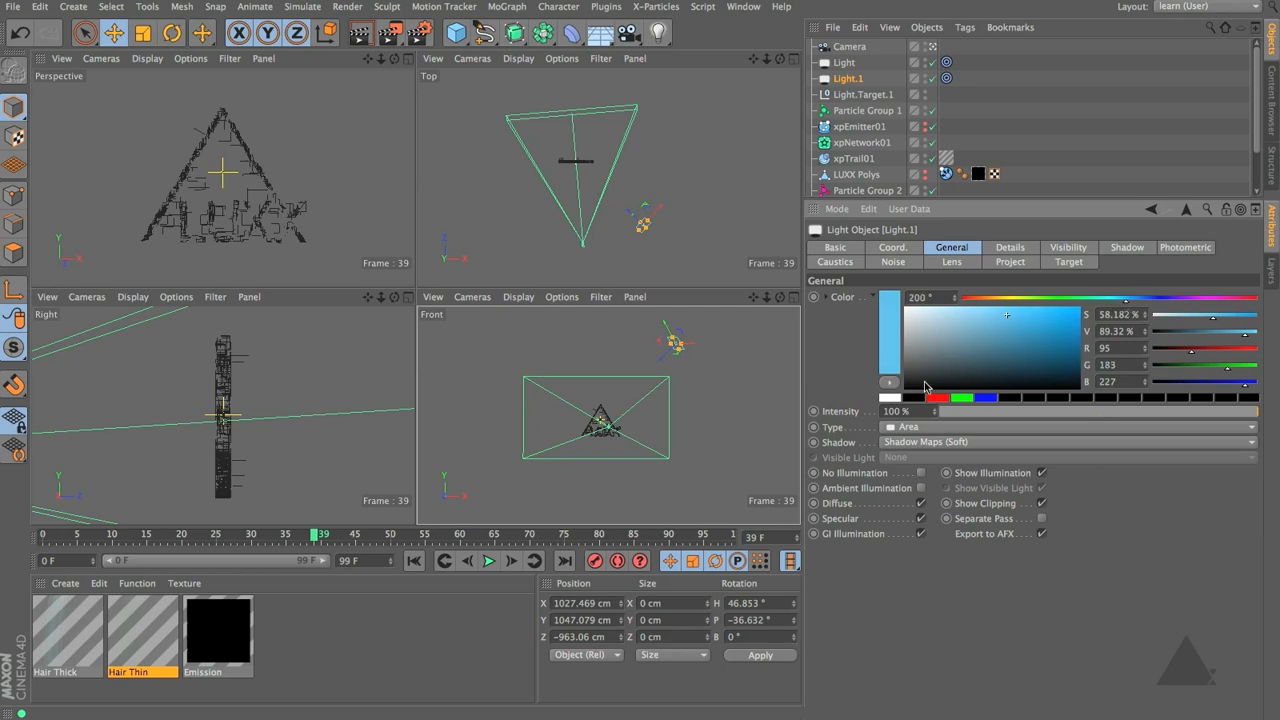
Set the blue light's intensity to 80% and the warm light's intensity to 110%
left_click_drag(926, 411, 775, 410)
type("80")
key("Return")
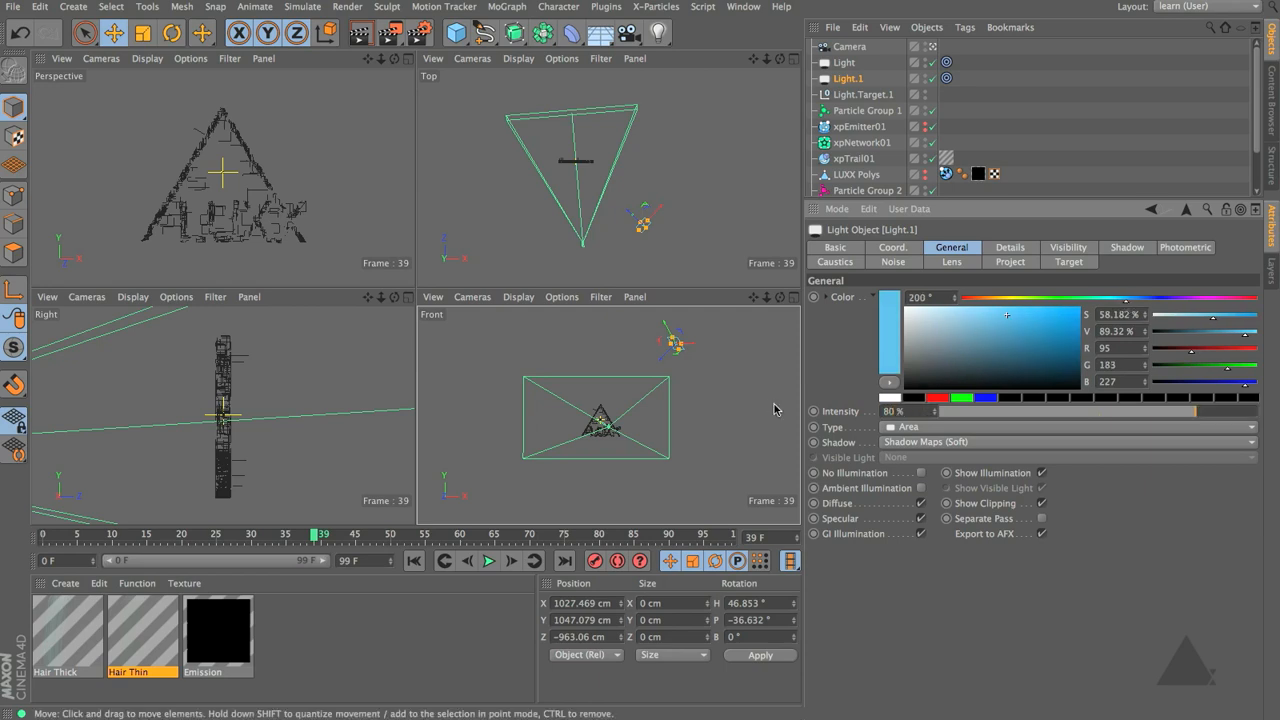
left_click(845, 62)
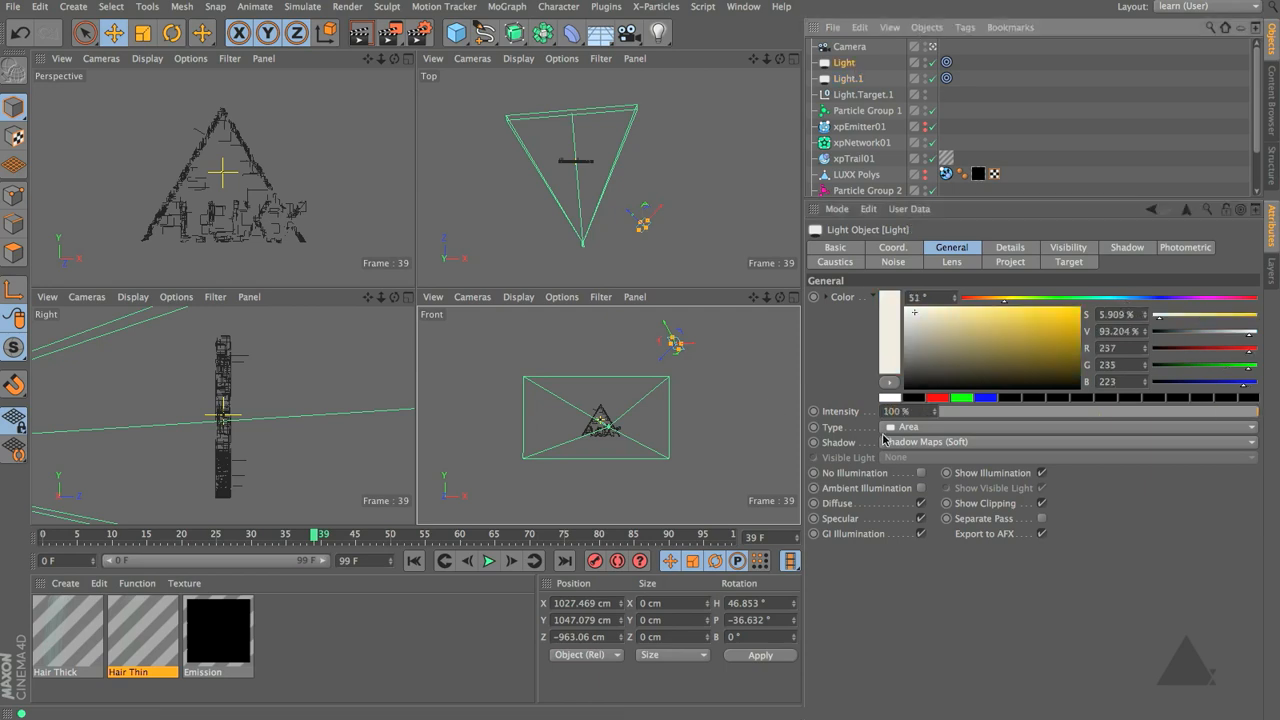
left_click_drag(921, 411, 821, 418)
type("110")
key("Return")
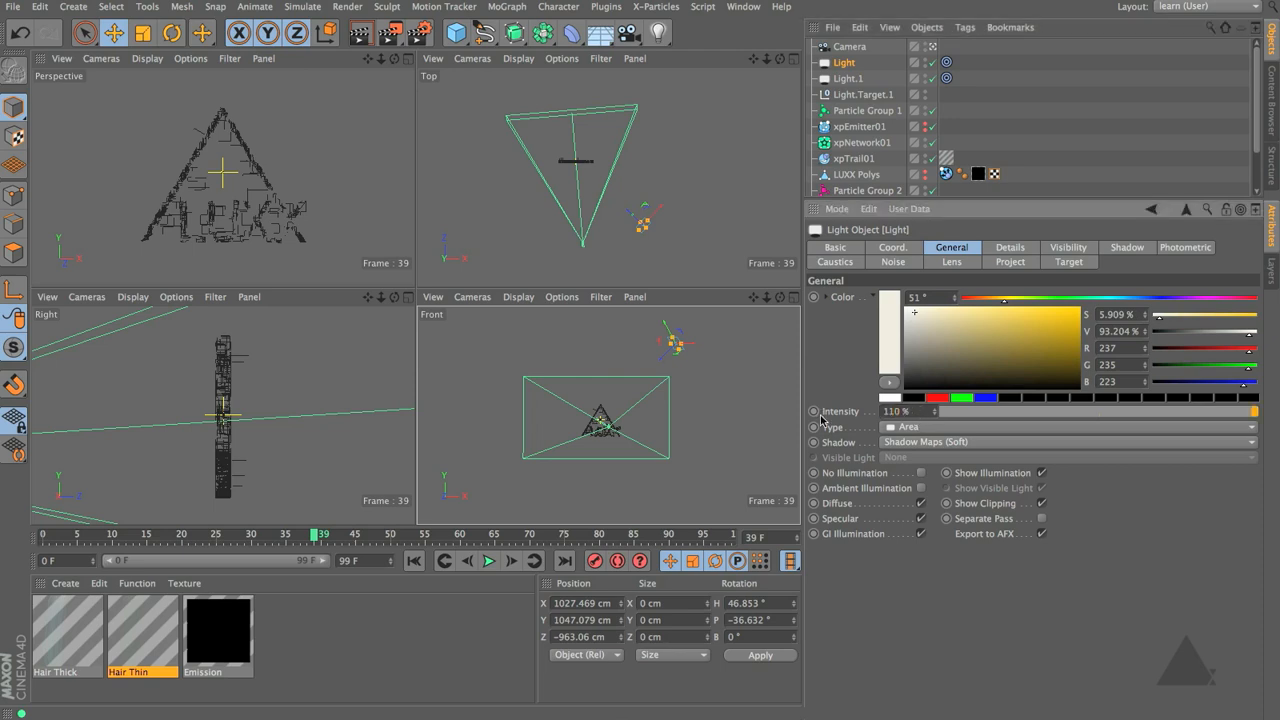
Disable specular on the blue light and move it to the logo's lower left, at about X -1705, Y -780, Z -159 cm
left_click(847, 78)
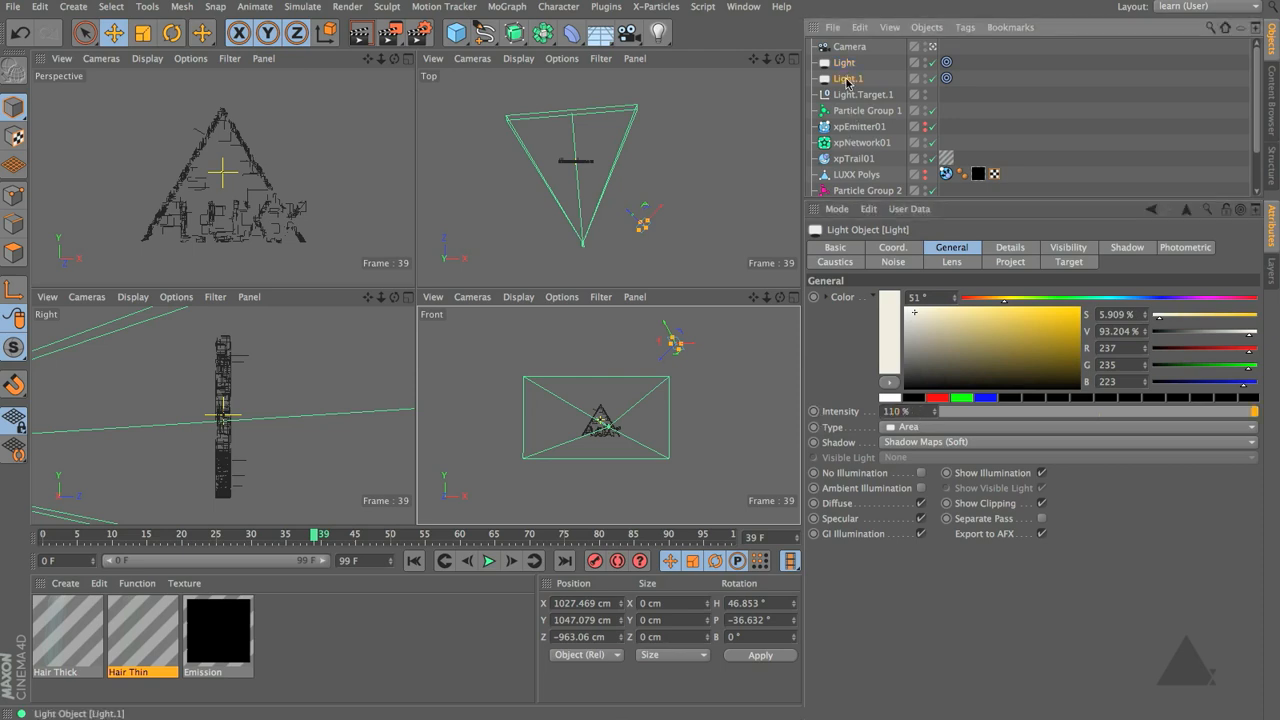
left_click(920, 518)
left_click_drag(700, 220, 524, 170)
left_click_drag(478, 360, 458, 496)
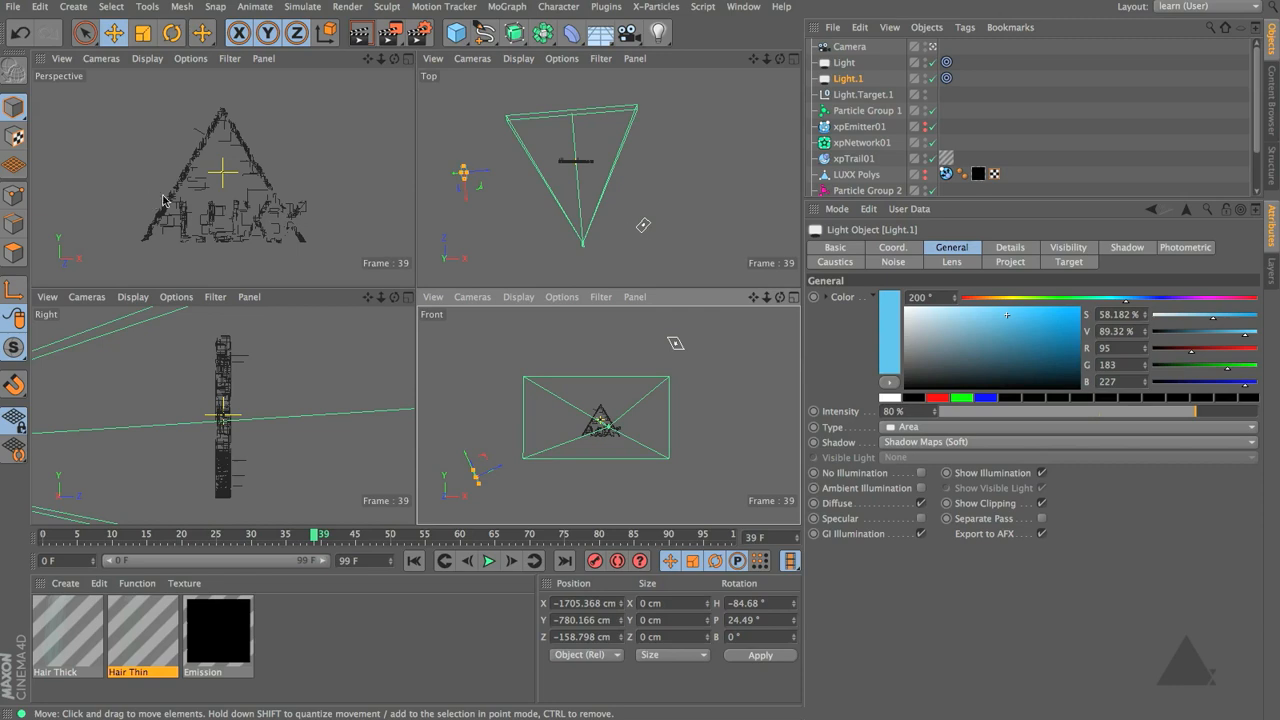
Test-render the camera view with both lights, and again with the warm light disabled to examine the blue light alone
key("ctrl+r")
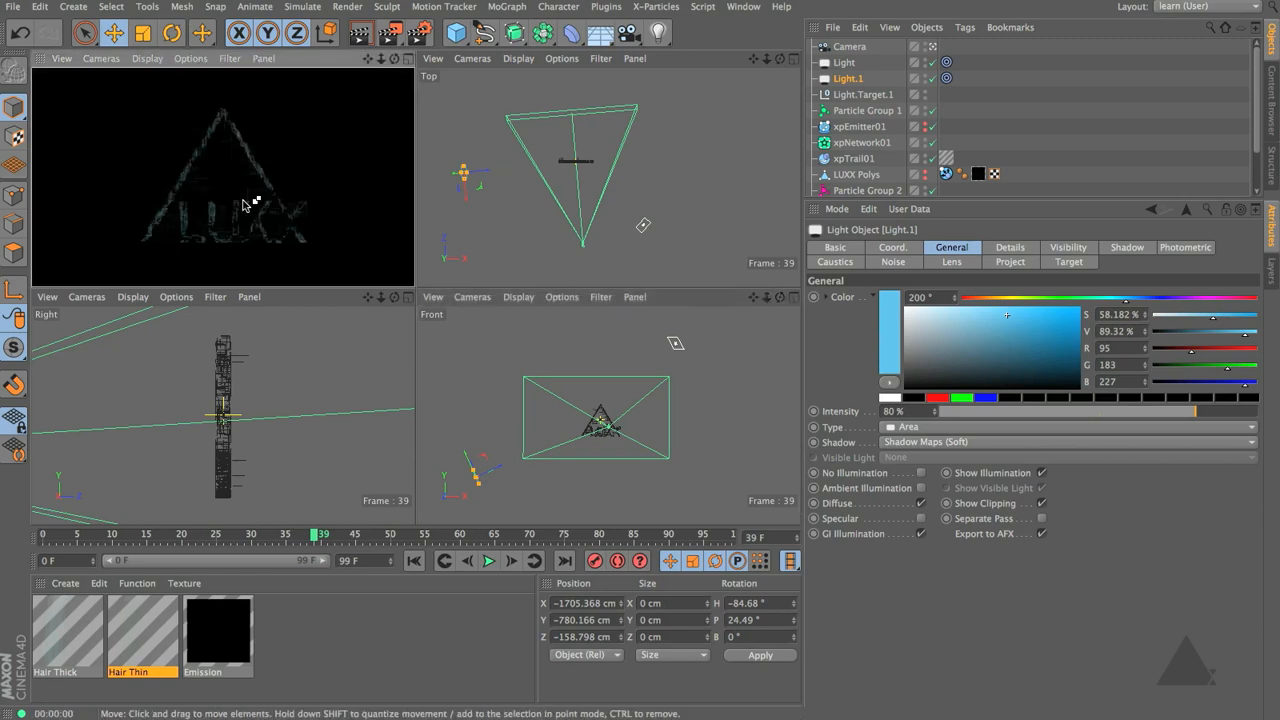
middle_click(243, 200)
key("ctrl+r")
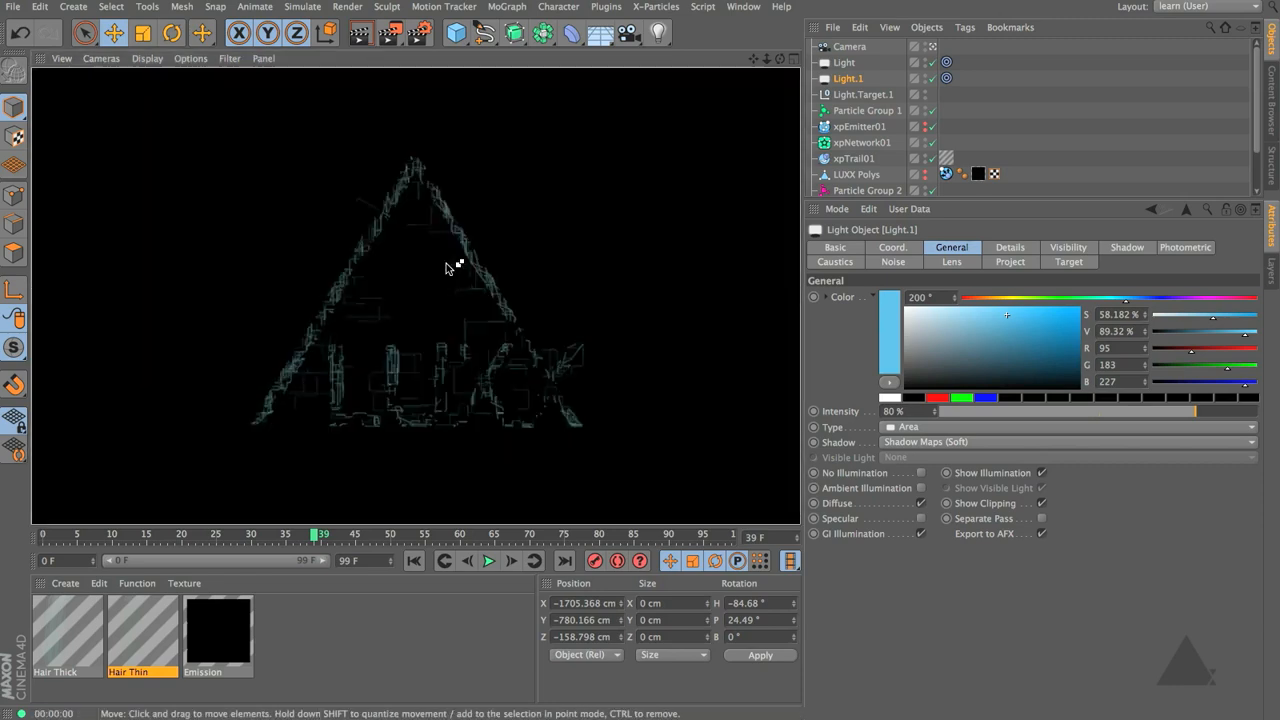
left_click(932, 62)
key("ctrl+r")
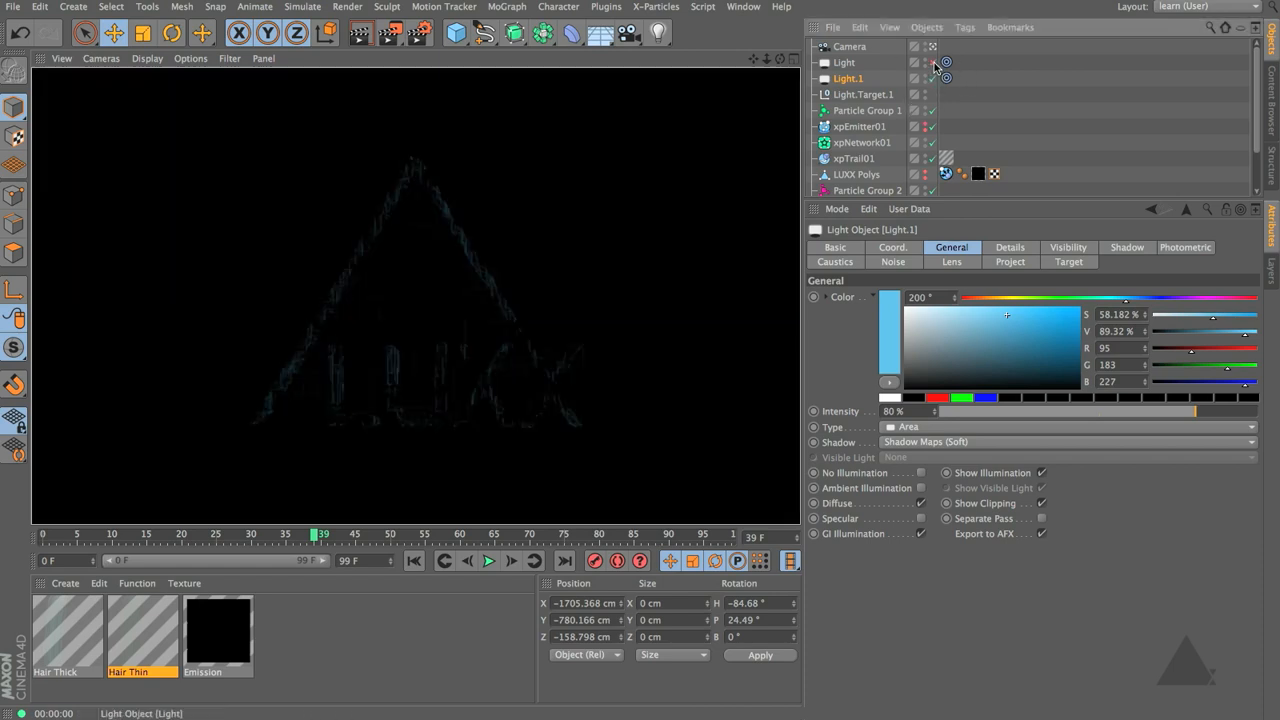
Move the blue light to about X -1269, Z -850 cm, test-render it alone and re-enable the warm light
left_click(840, 77)
key("F2")
left_click_drag(278, 293, 333, 383)
key("F1")
key("ctrl+r")
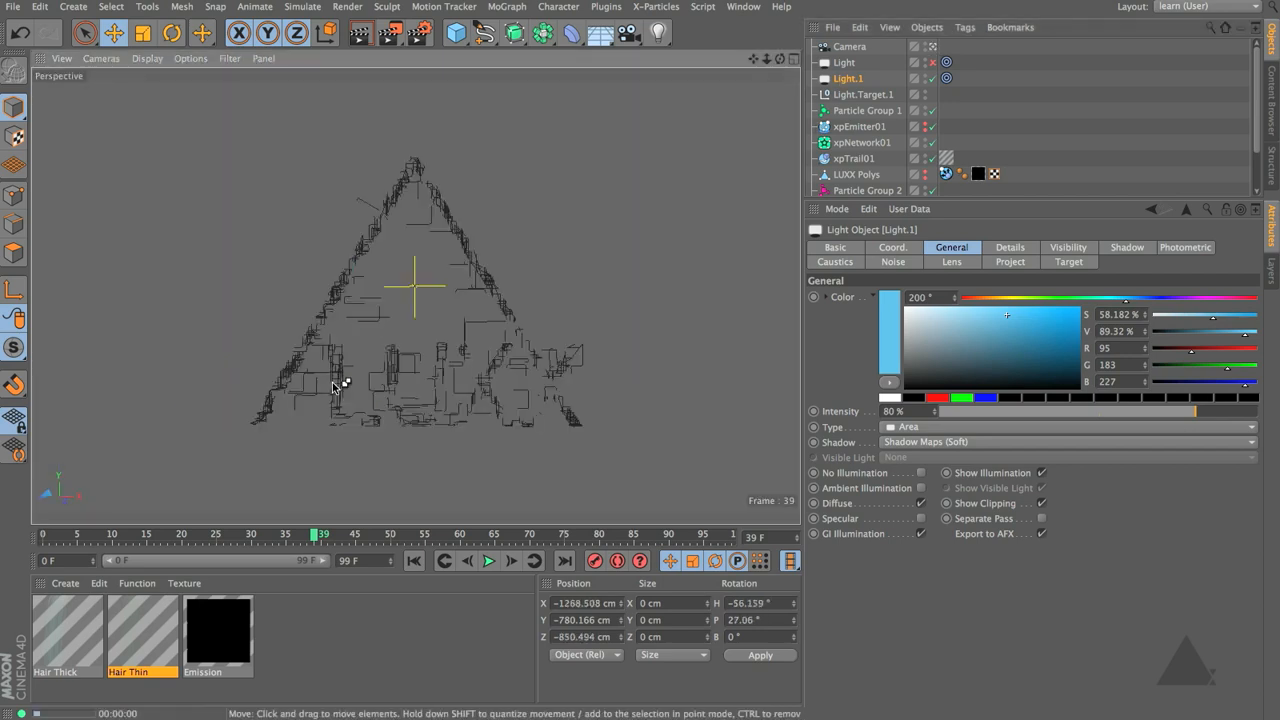
left_click(932, 63)
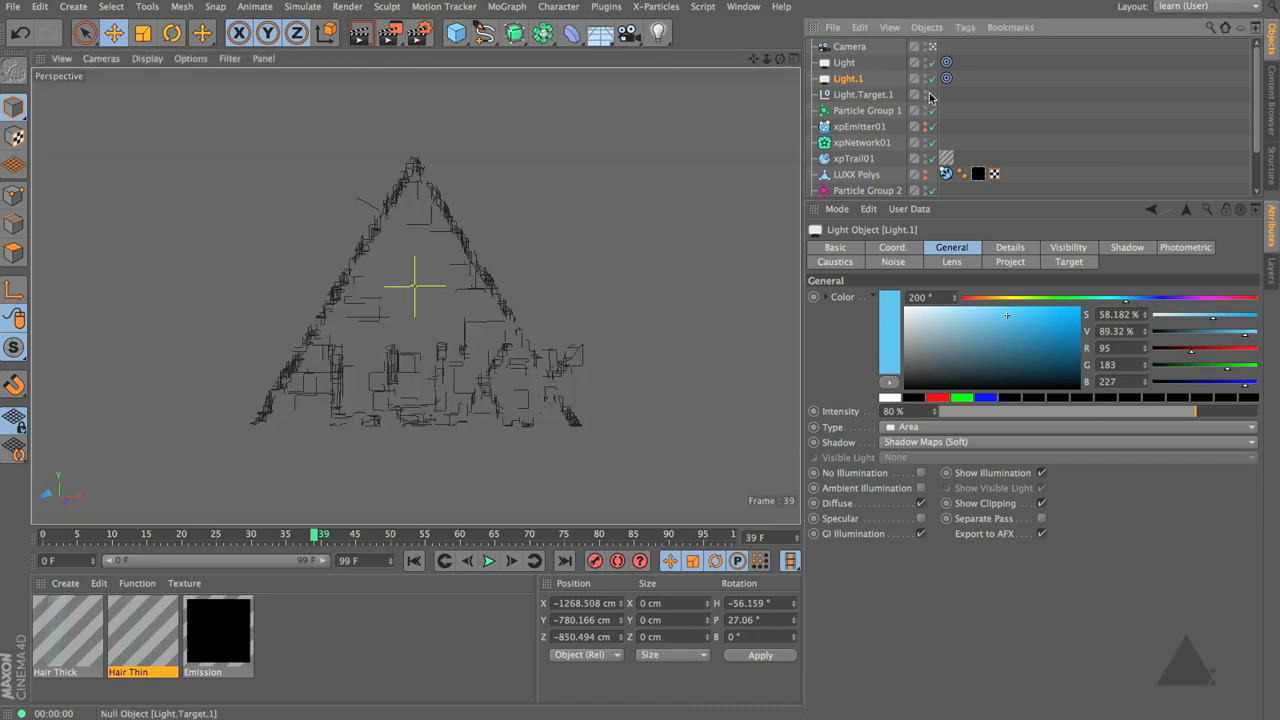
Disable the blue light and test-render the full logo and close-ups of the lettering trails under the warm light alone
left_click(932, 79)
key("ctrl+r")
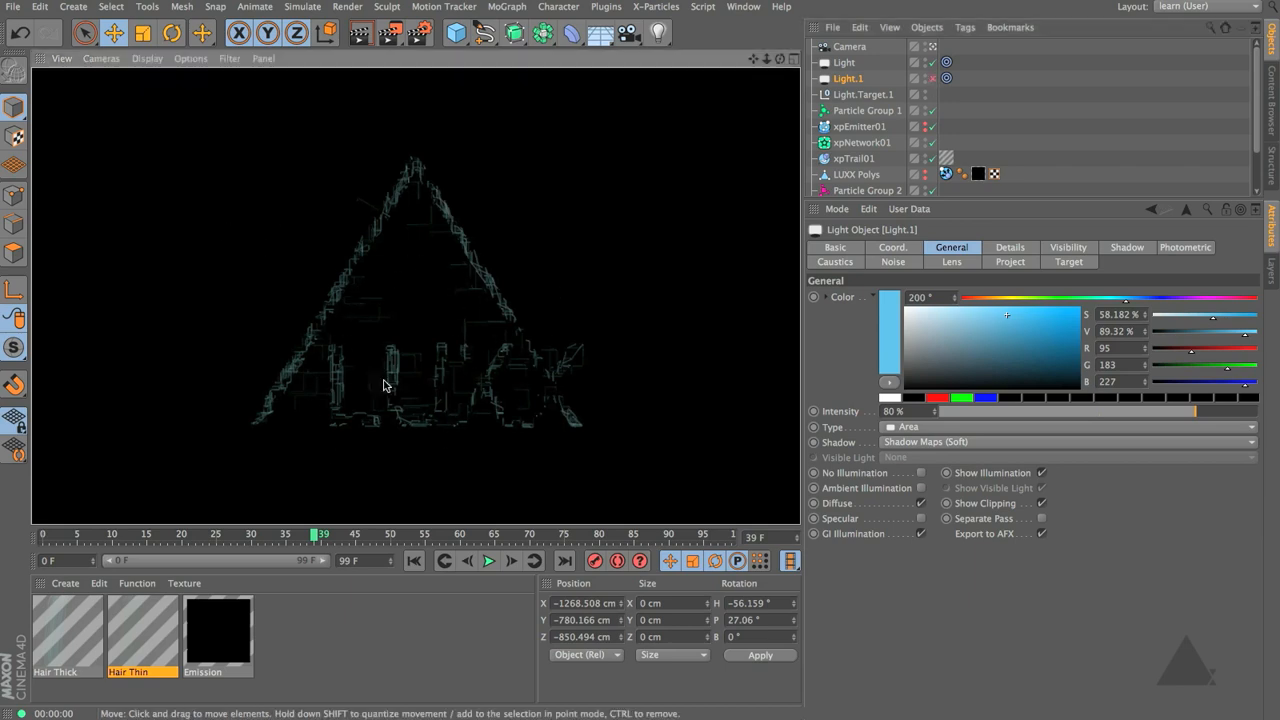
scroll(437, 366, "up", 5)
scroll(457, 377, "up", 4)
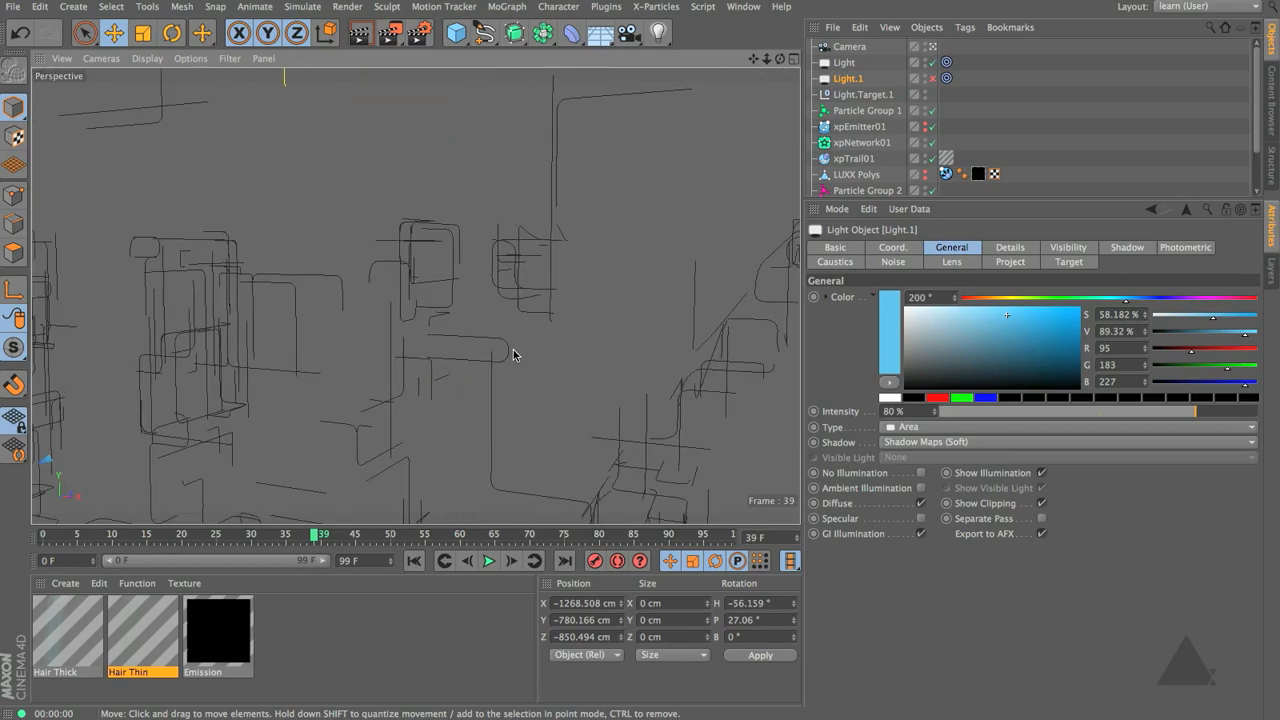
key("ctrl+r")
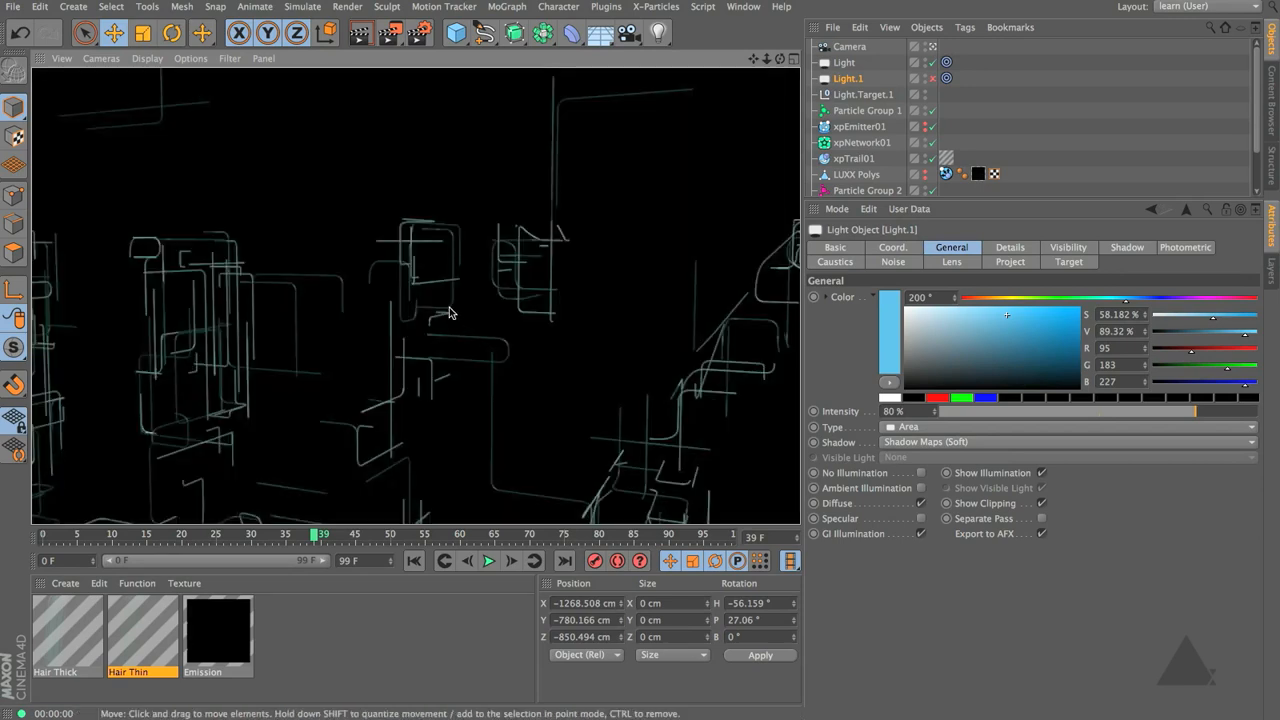
scroll(449, 306, "up", 3)
key("ctrl+r")
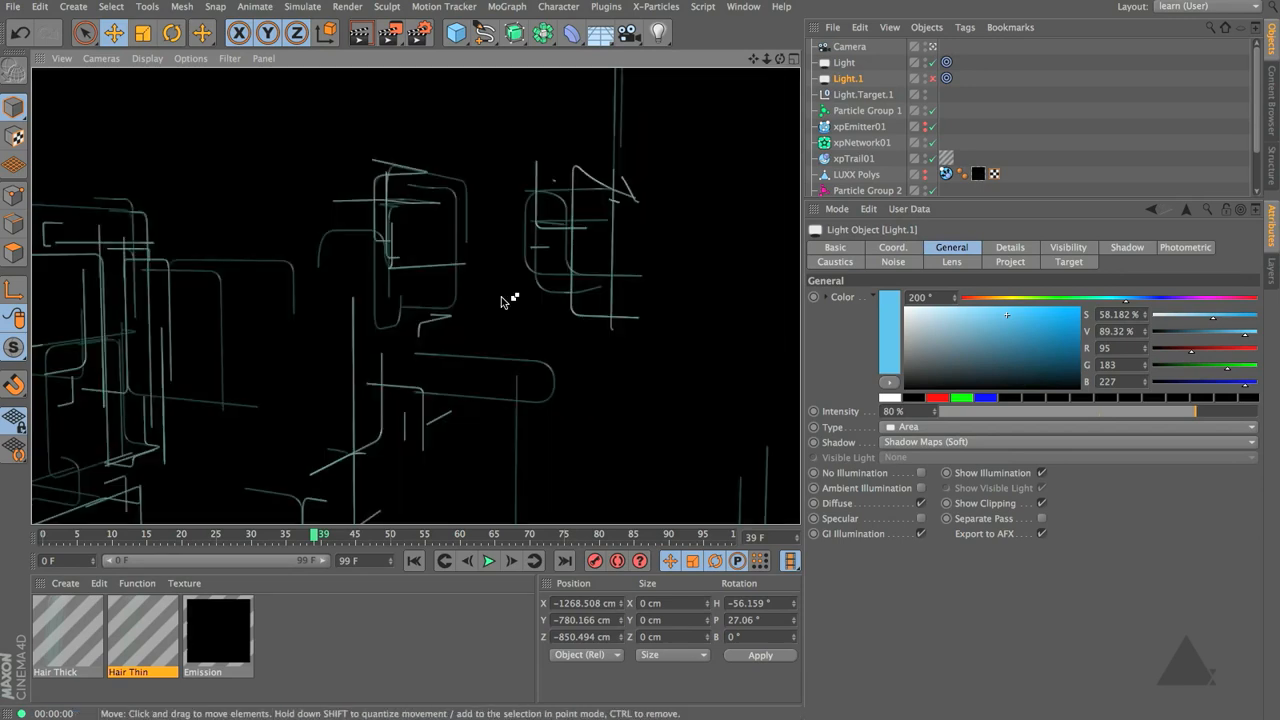
Re-enable the blue light and test-render the close-up with it alone, then with both lights on, including another angle
left_click(932, 78)
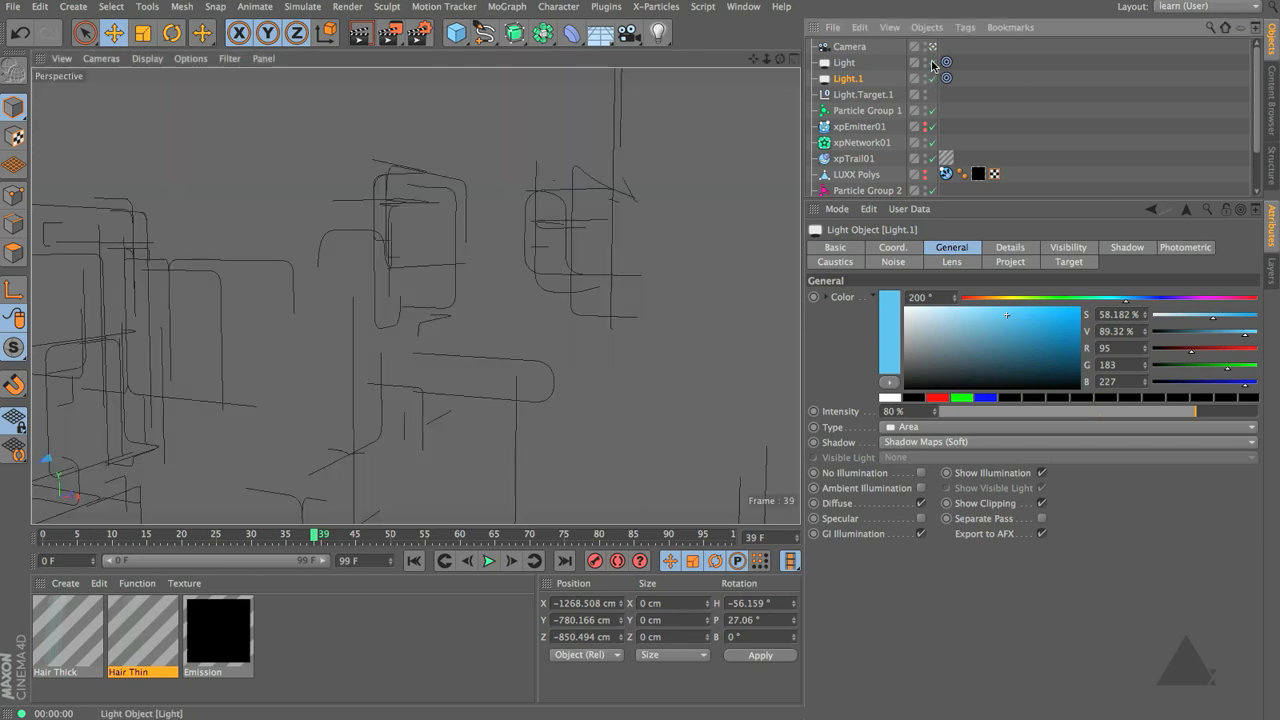
key("ctrl+r")
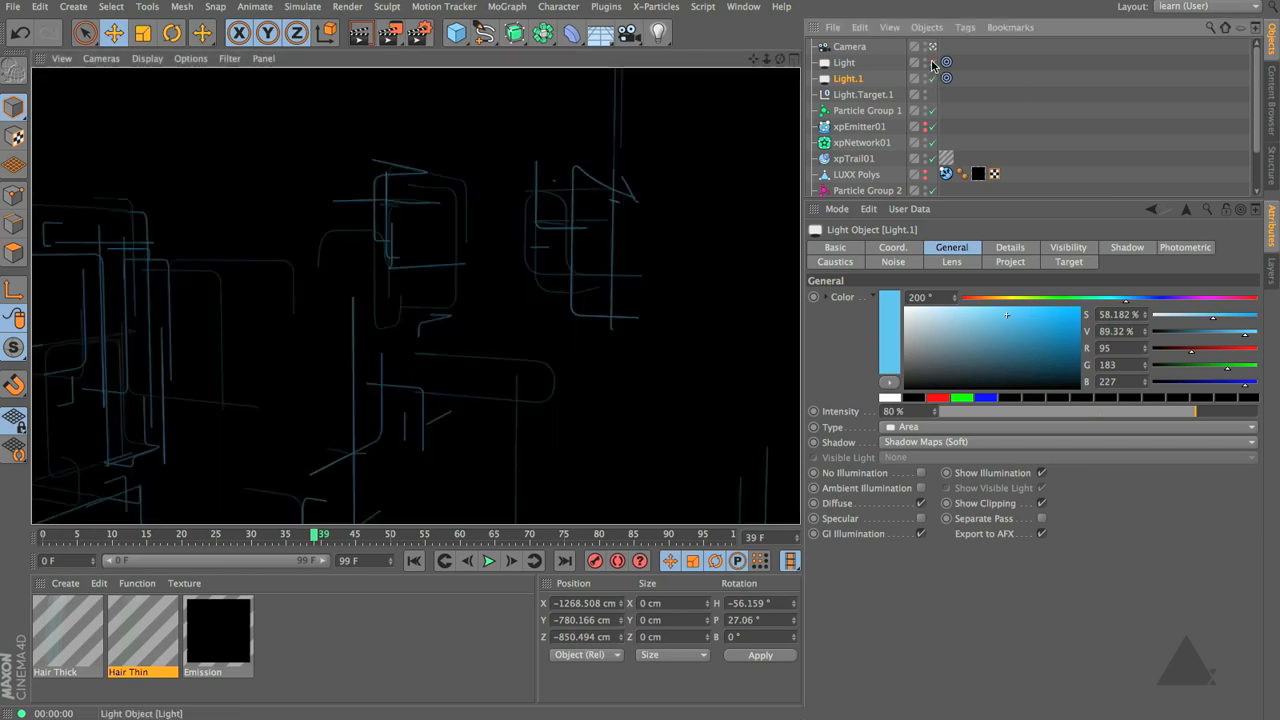
key("ctrl+r")
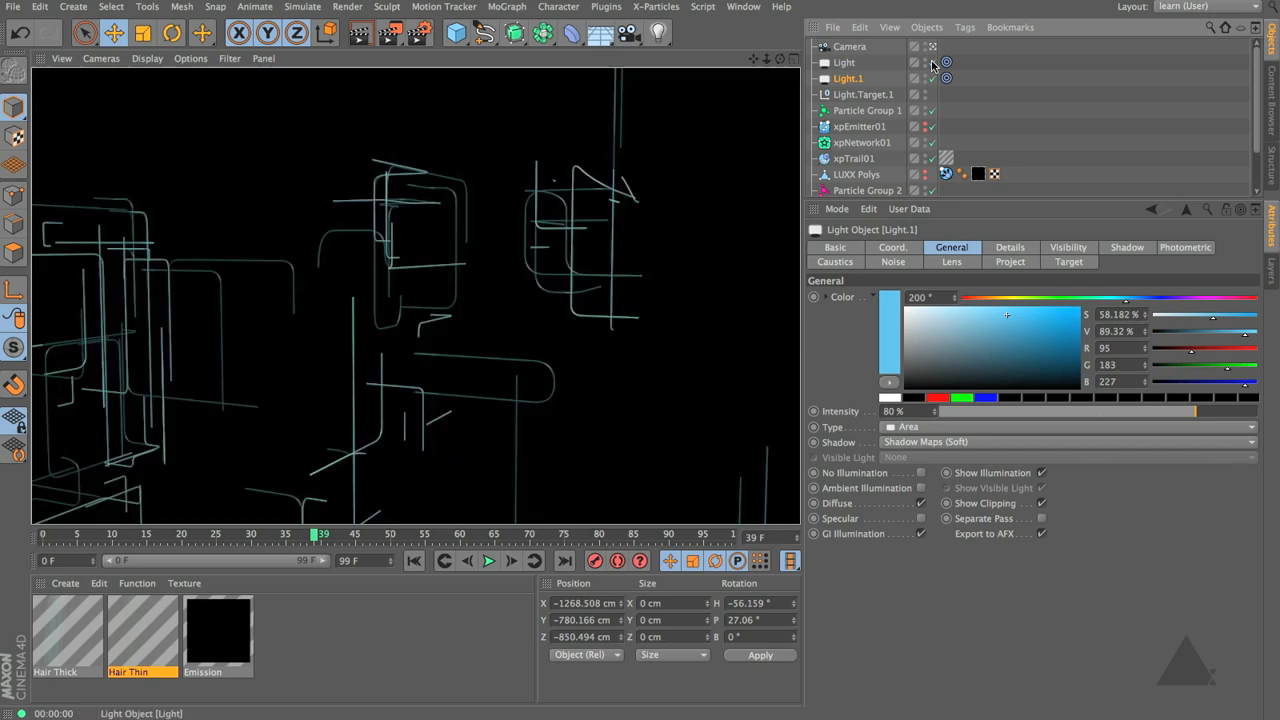
left_click(932, 63)
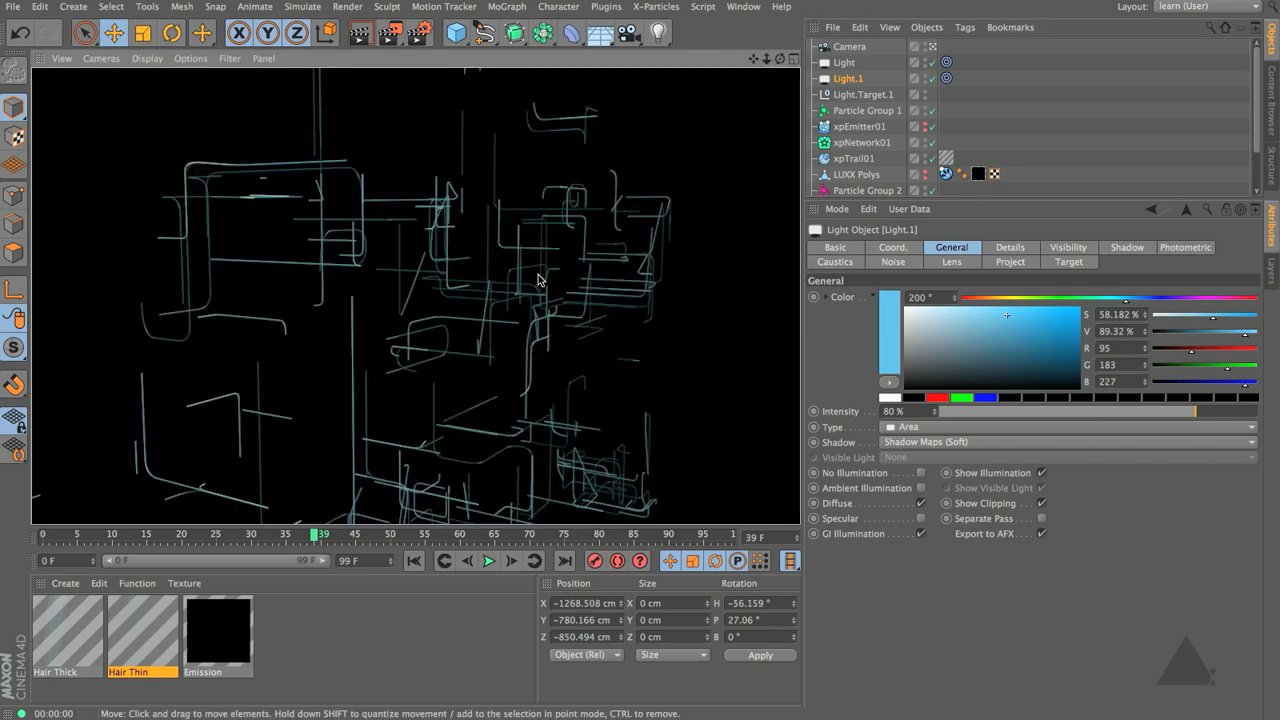
left_click_drag(538, 280, 500, 302, "alt")
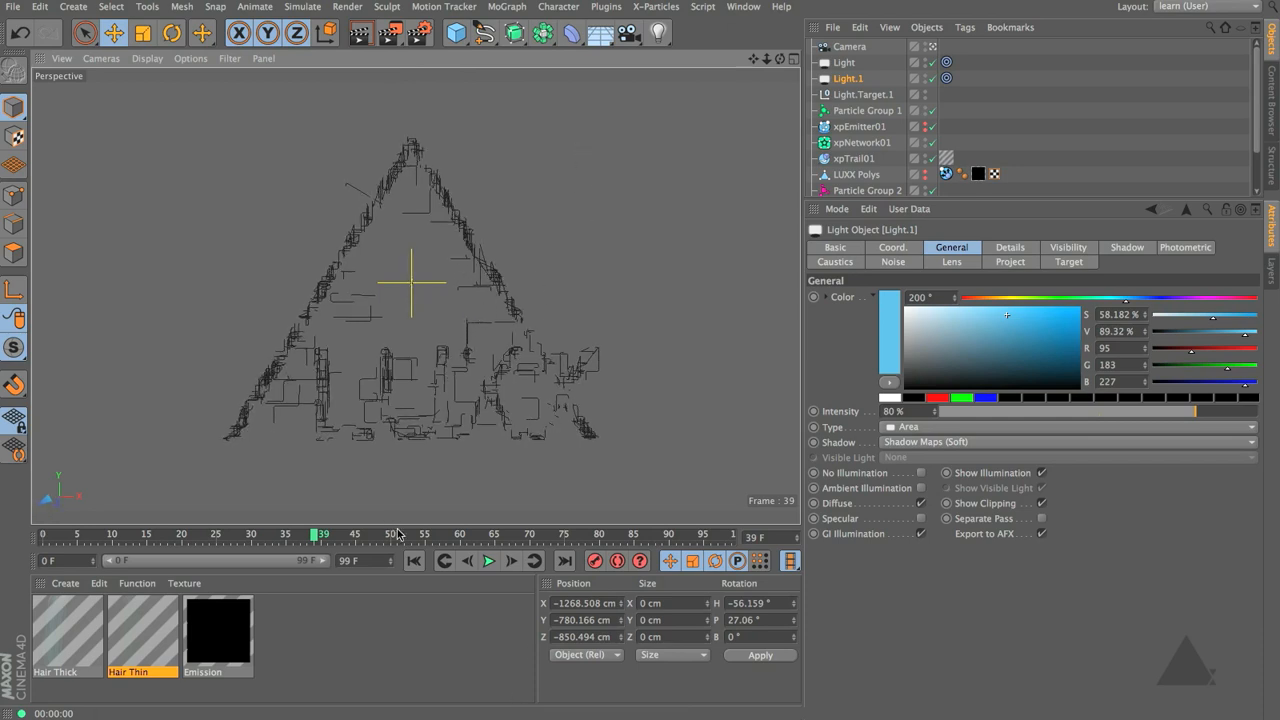
Play the trail animation from the first frame to review it, and return to frame 0
left_click(413, 561)
left_click(488, 561)
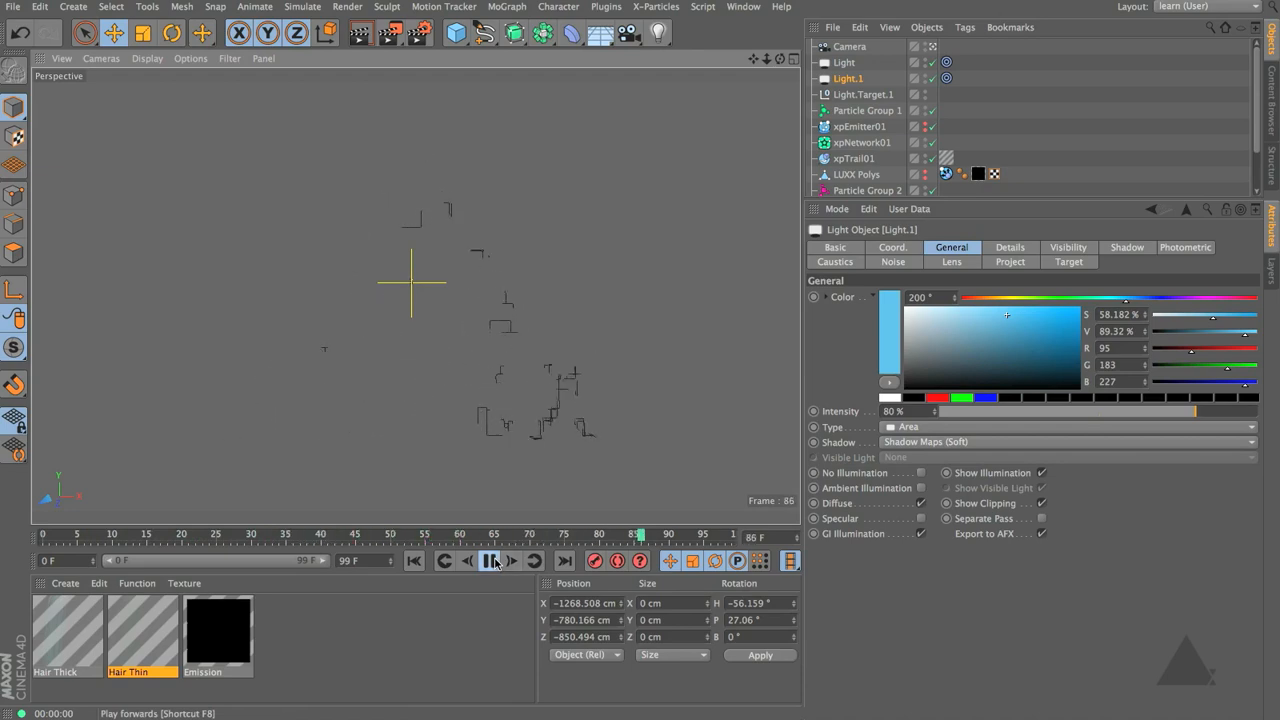
left_click(490, 561)
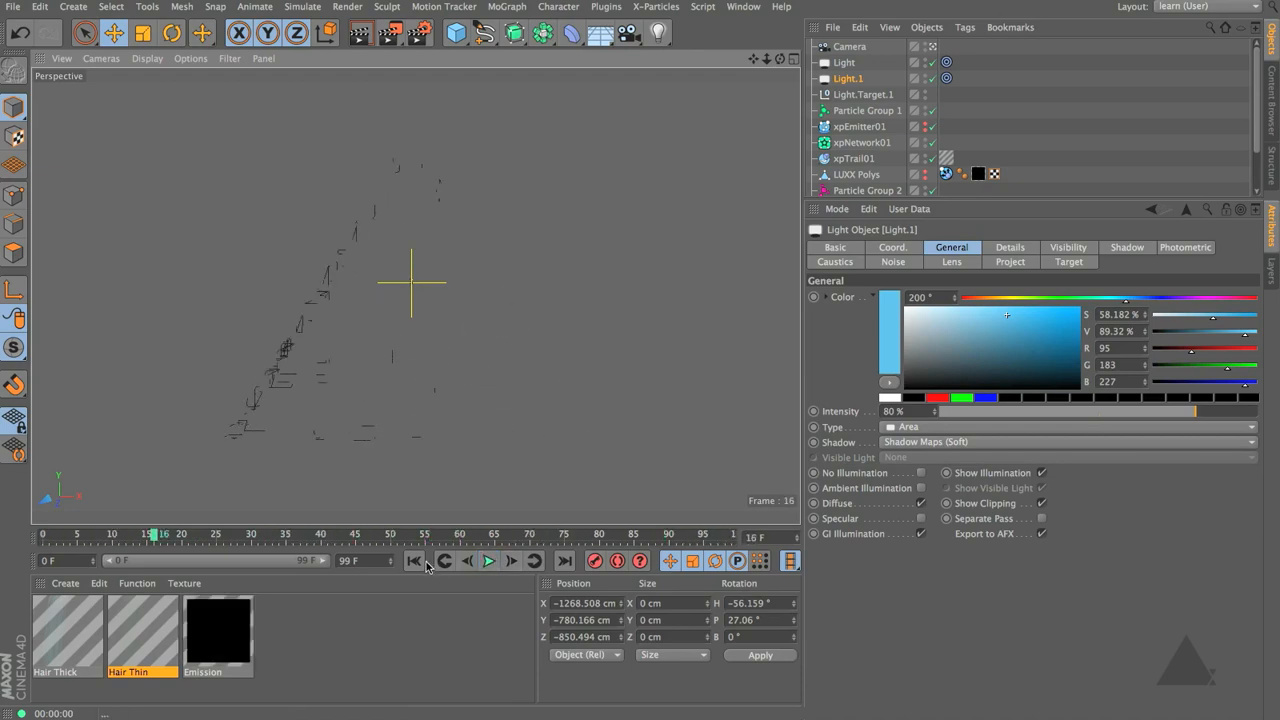
left_click(414, 561)
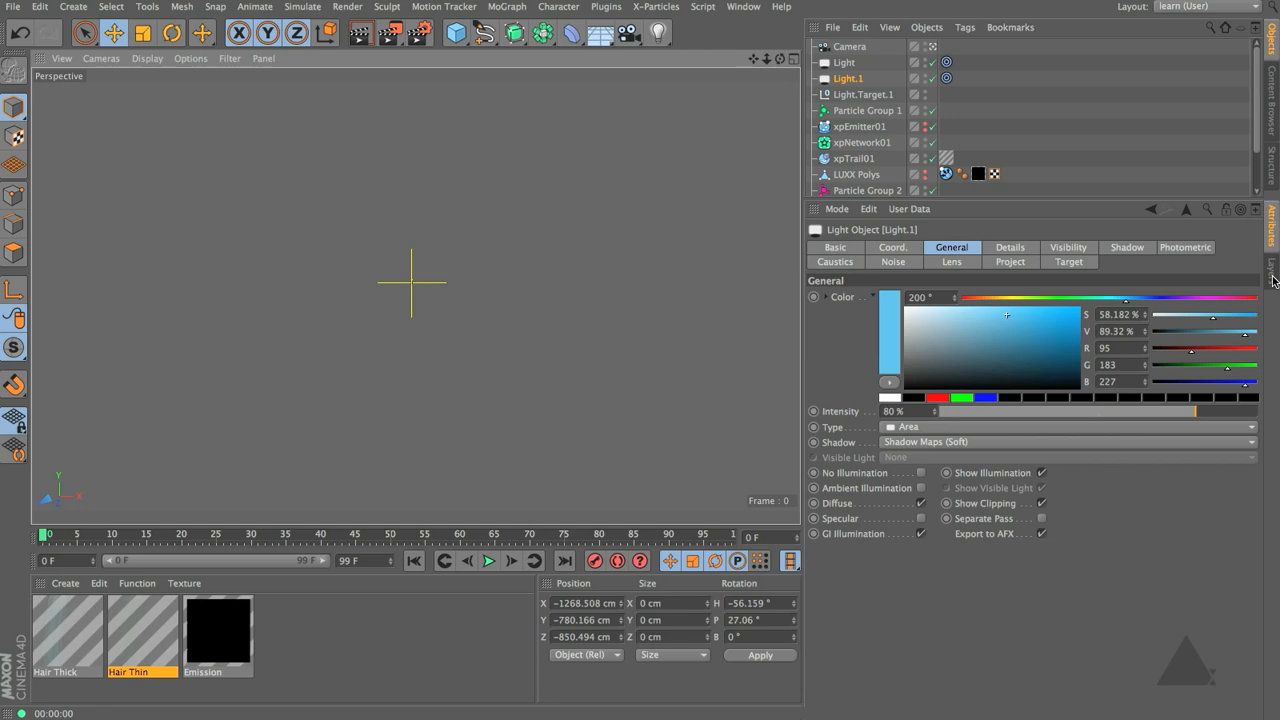
Delete the single Camera object and select Camera Sideways in the new camera set to show its object properties
left_click(850, 47)
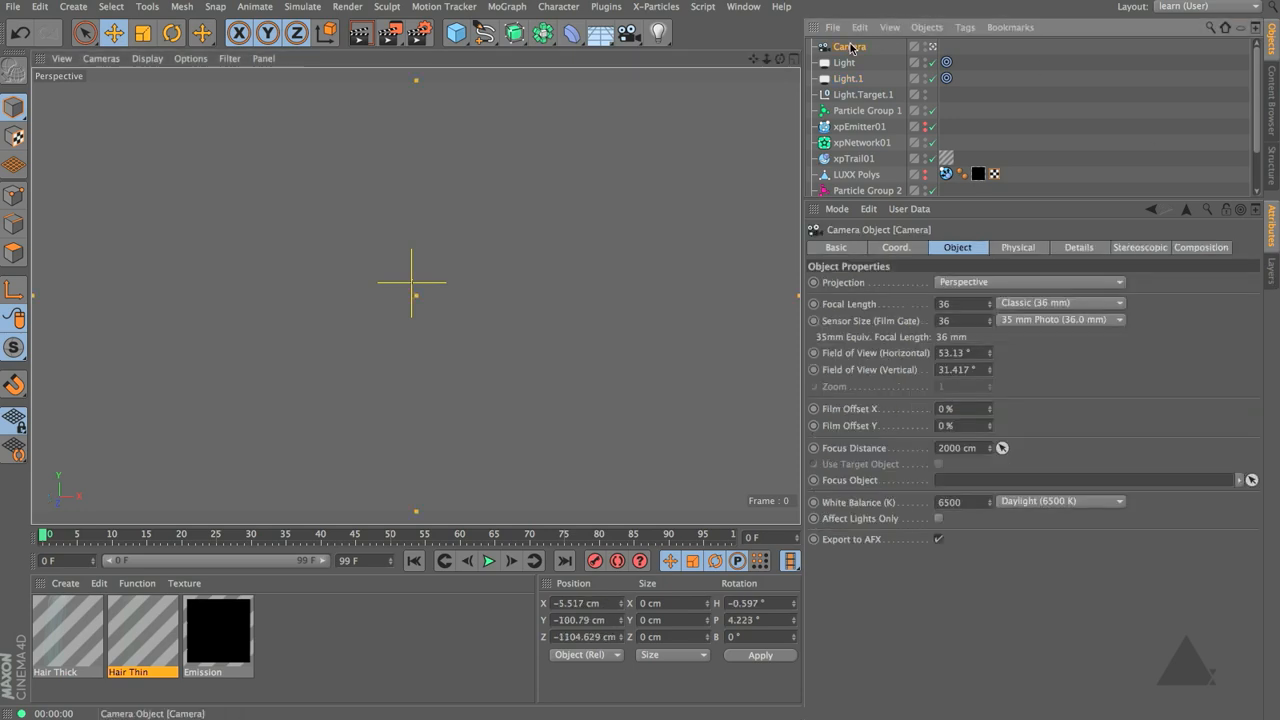
key("Delete")
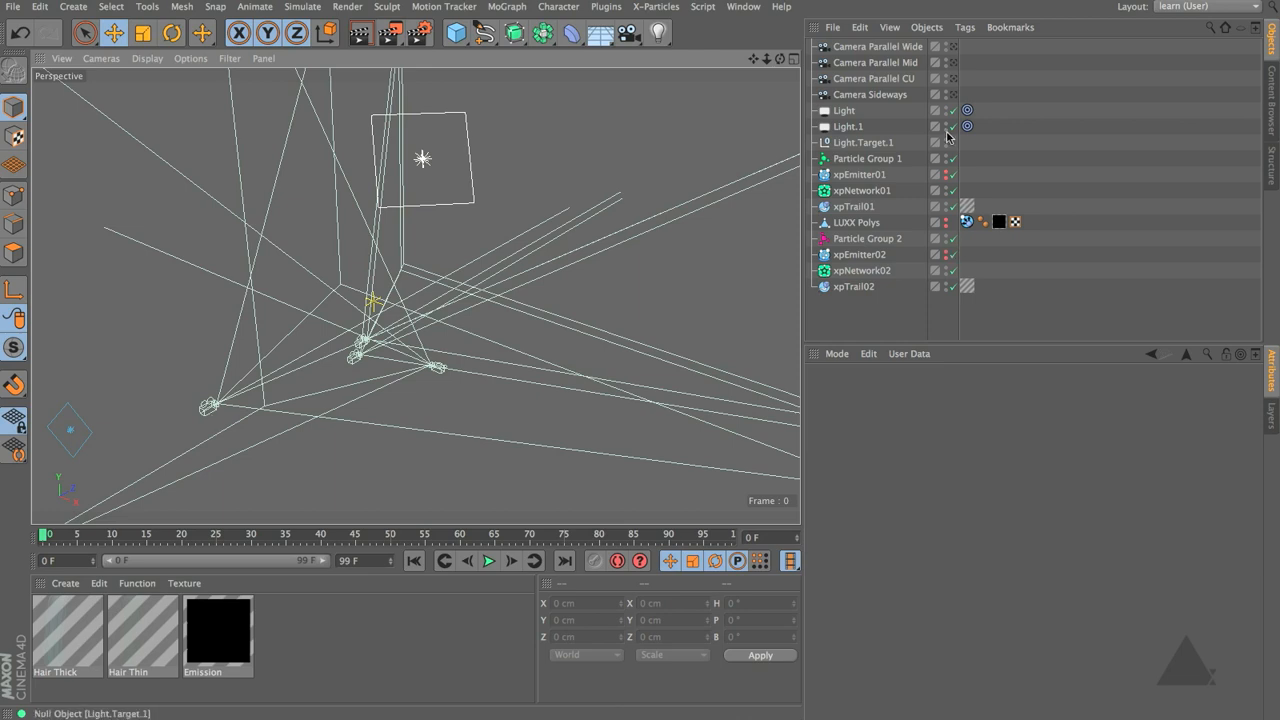
left_click(891, 96)
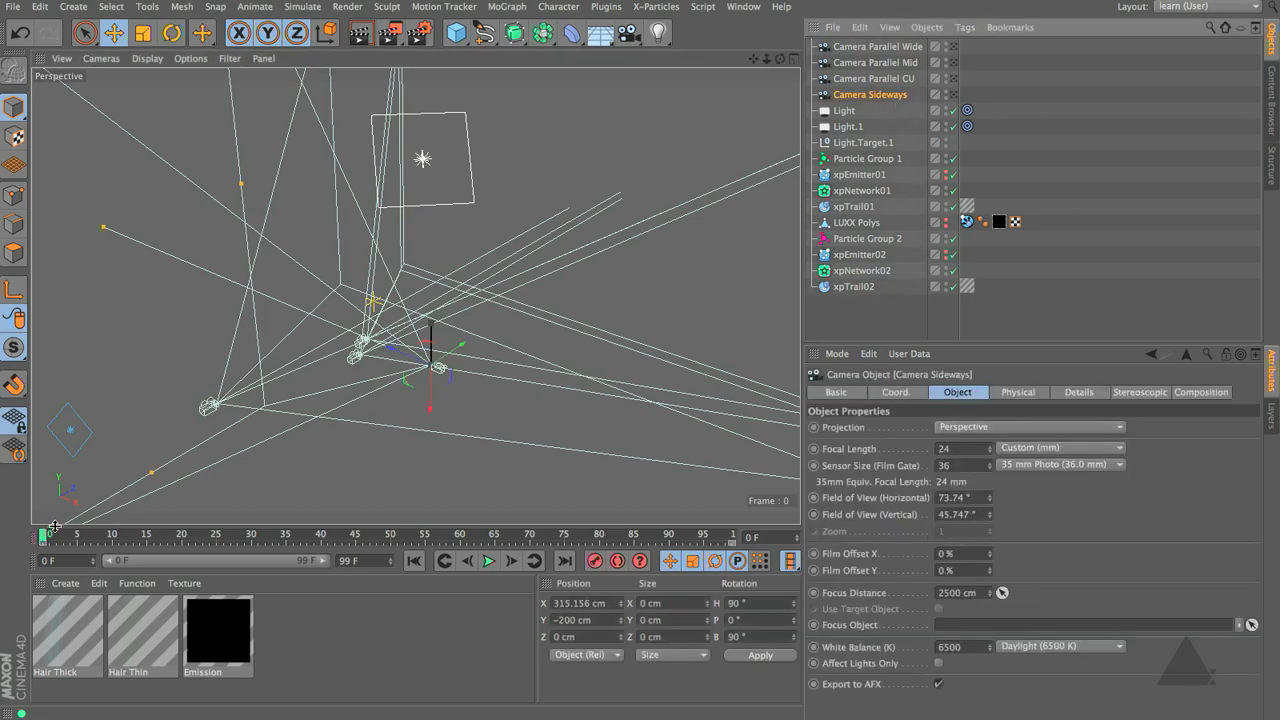
Play the animation to frame 45 and examine the trails and camera placements from several angles
left_click_drag(45, 537, 42, 586)
left_click(488, 561)
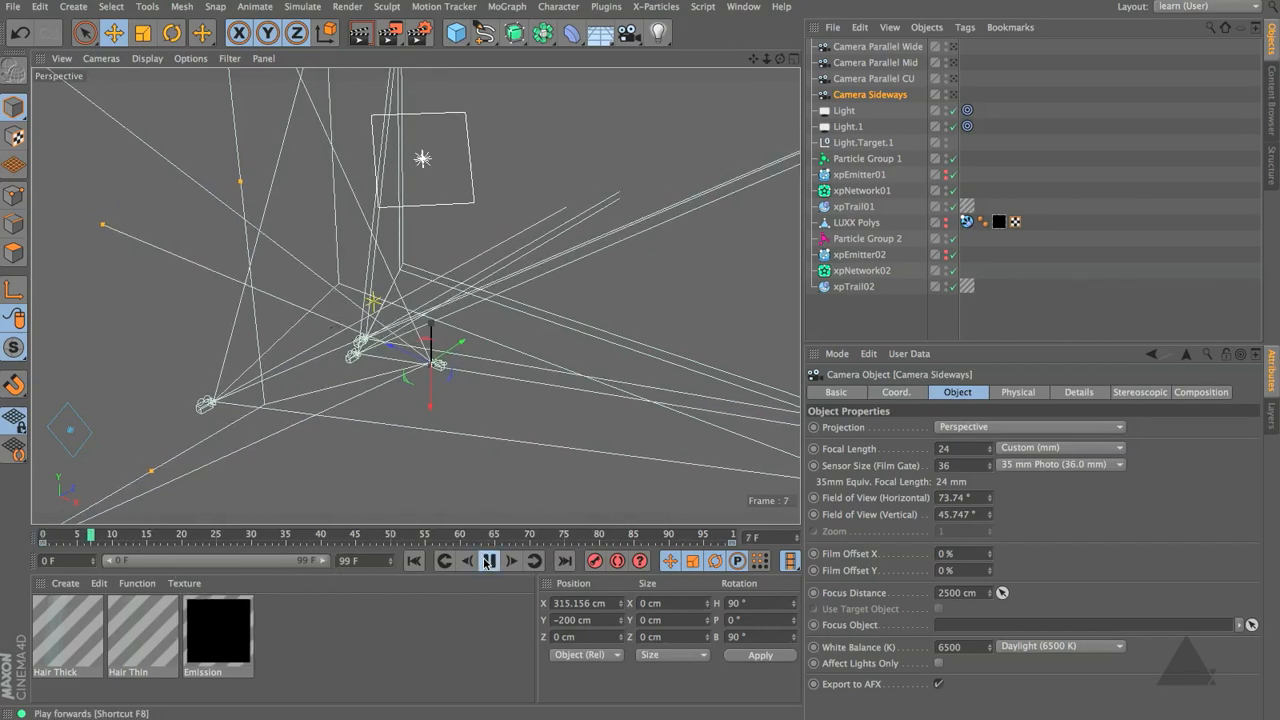
left_click(486, 563)
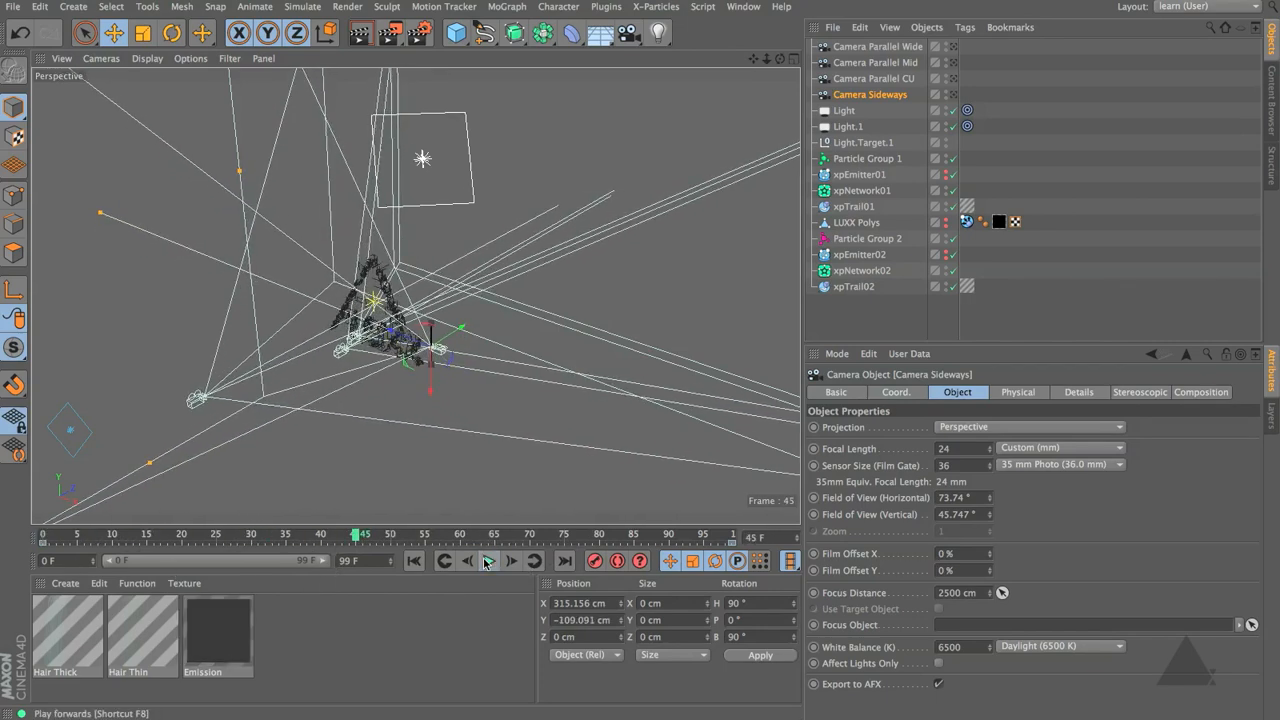
right_click_drag(446, 362, 684, 325, "alt")
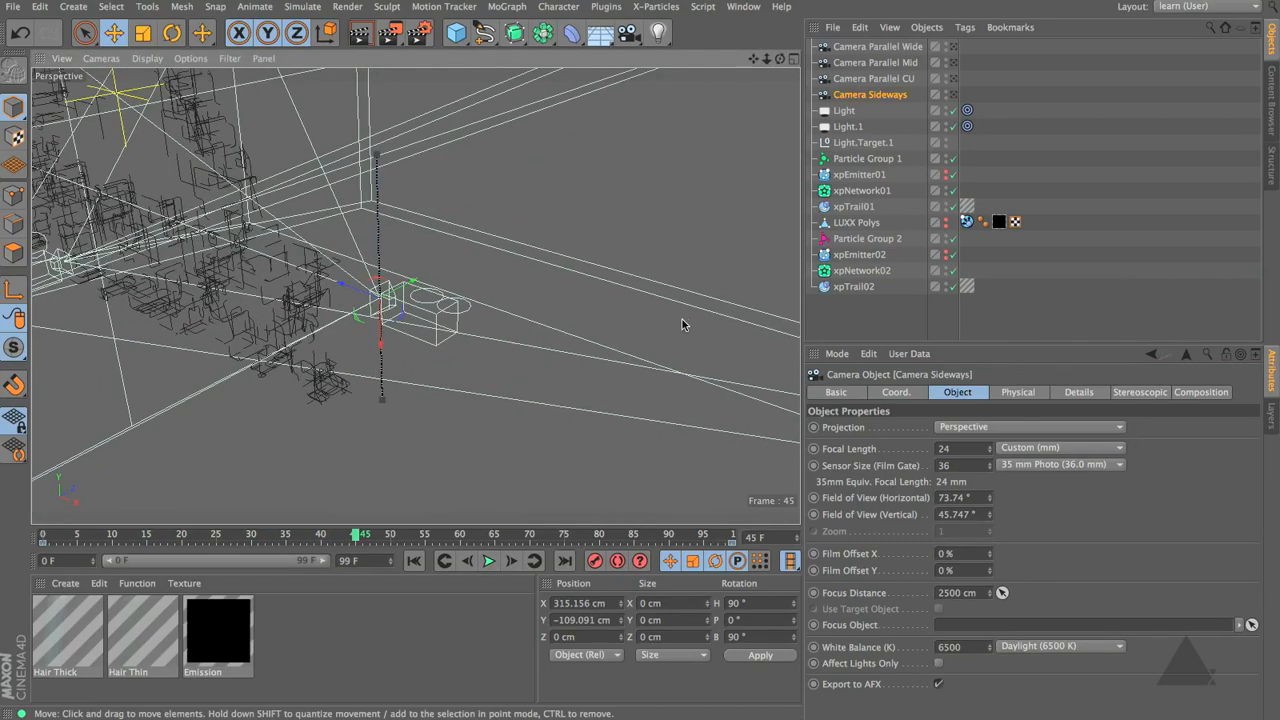
left_click_drag(424, 320, 397, 350, "alt")
right_click_drag(257, 316, 111, 340, "alt")
left_click_drag(202, 341, 260, 338, "alt")
middle_click_drag(150, 335, 356, 379, "alt")
left_click_drag(410, 369, 414, 295, "alt")
left_click_drag(413, 397, 450, 390, "alt")
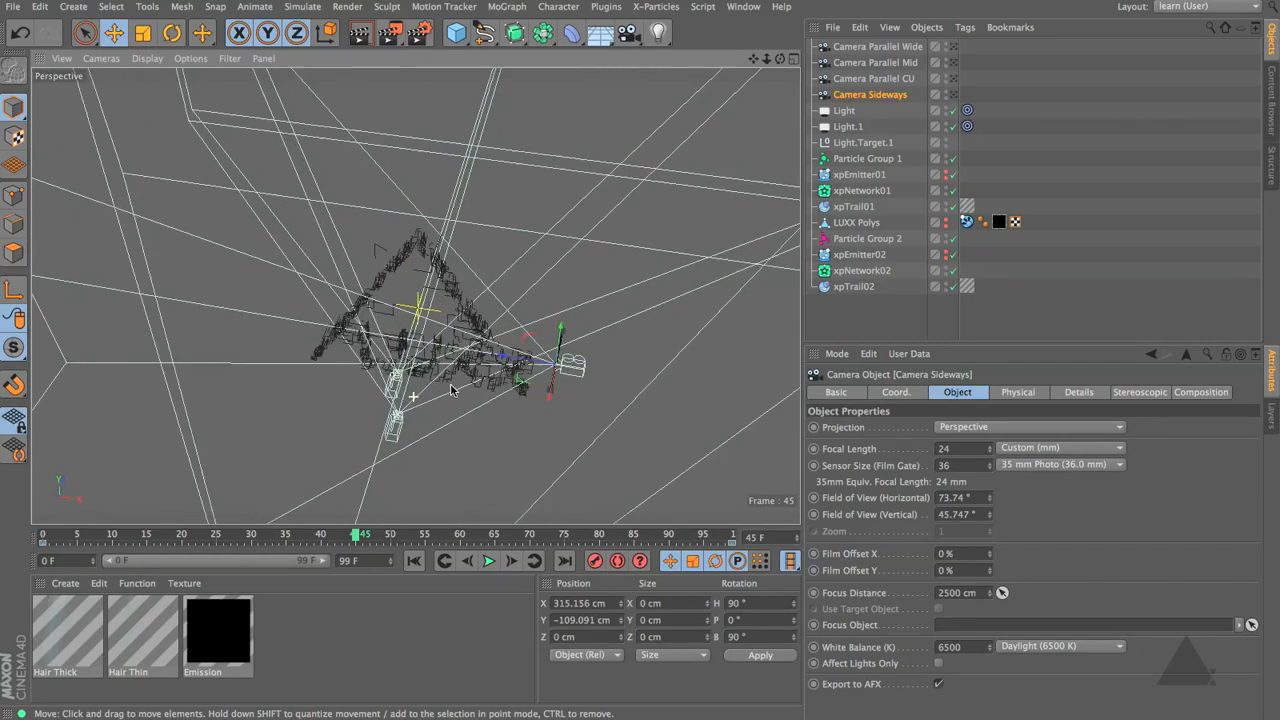
right_click_drag(451, 390, 630, 374, "alt")
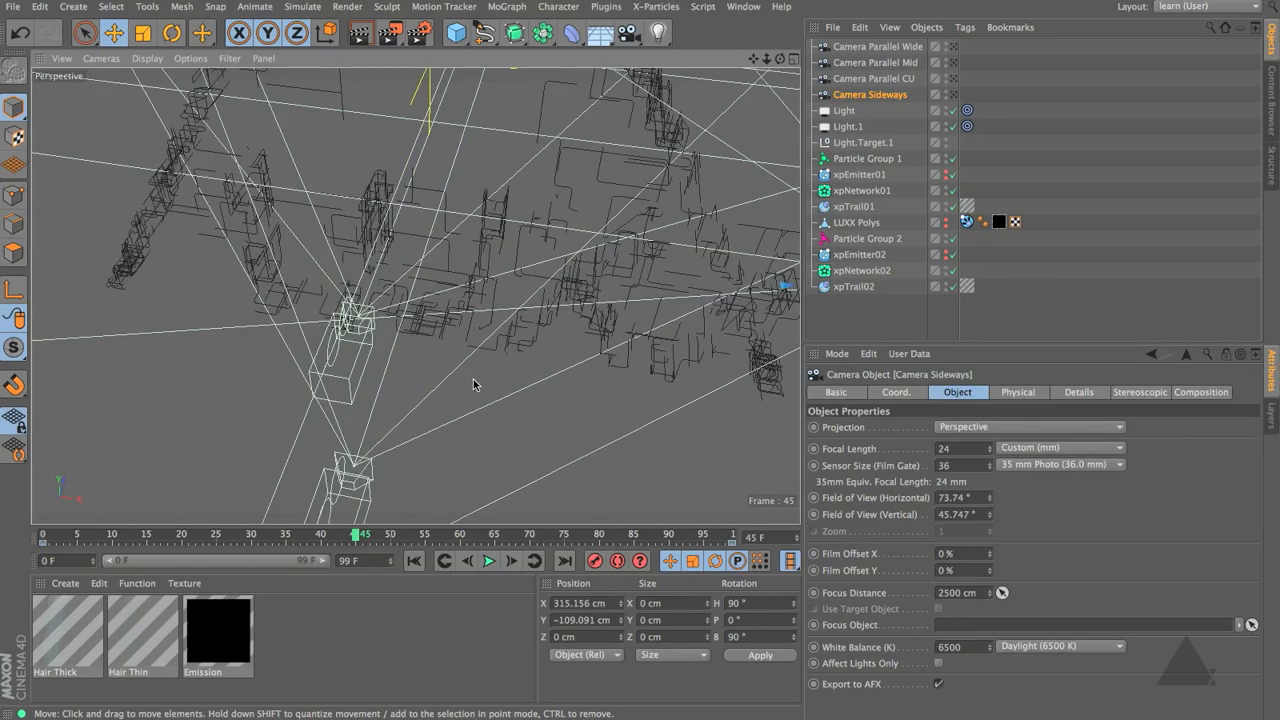
right_click_drag(474, 385, 365, 385, "alt")
middle_click_drag(424, 425, 424, 343, "alt")
right_click_drag(449, 348, 338, 362, "alt")
middle_click_drag(436, 376, 416, 232, "alt")
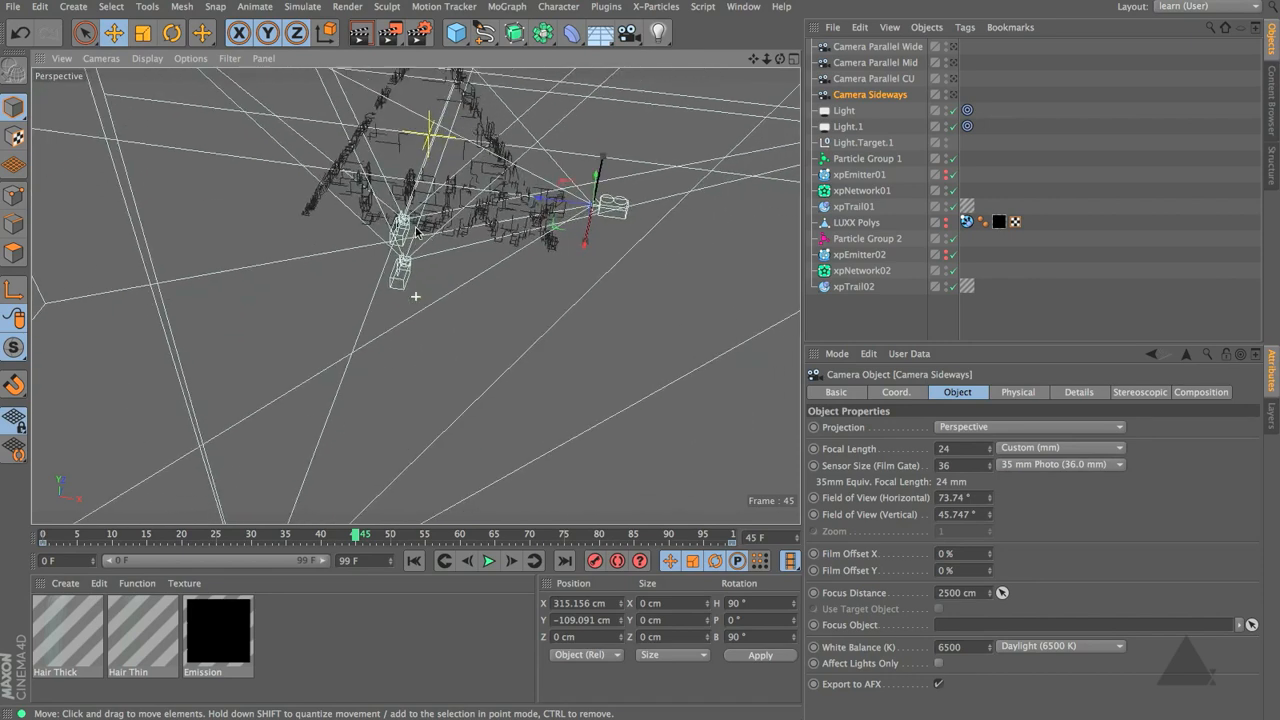
left_click_drag(415, 296, 352, 440, "alt")
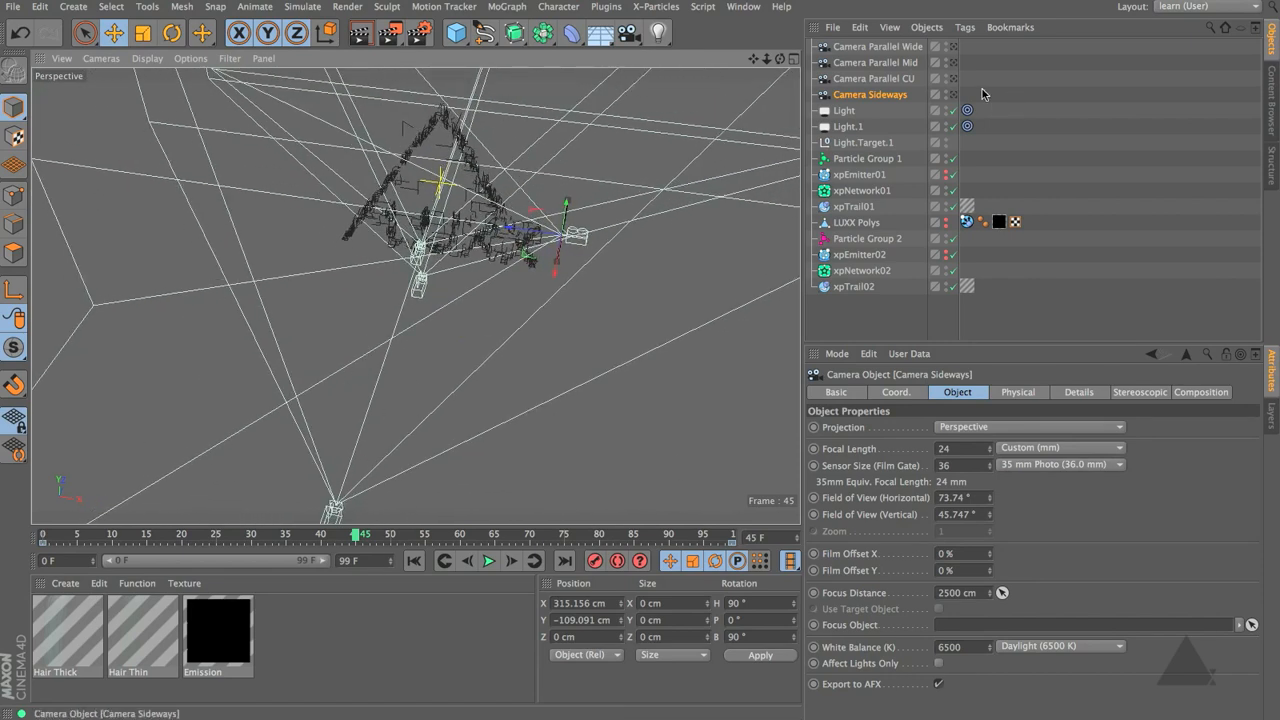
Hide Camera Sideways, Camera Parallel CU, Camera Parallel Mid and Camera Parallel Wide in both the editor and the renderer
double_click(947, 95, "alt")
double_click(946, 79, "alt")
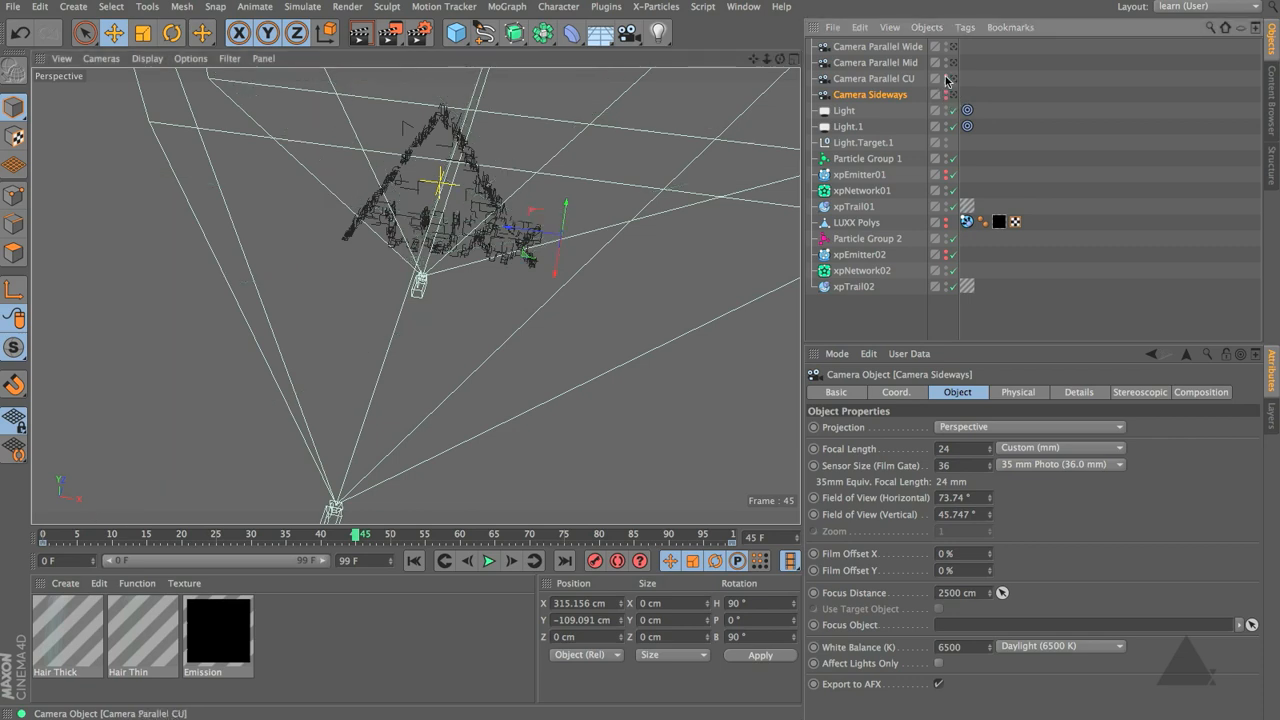
double_click(945, 63, "alt")
double_click(945, 47, "alt")
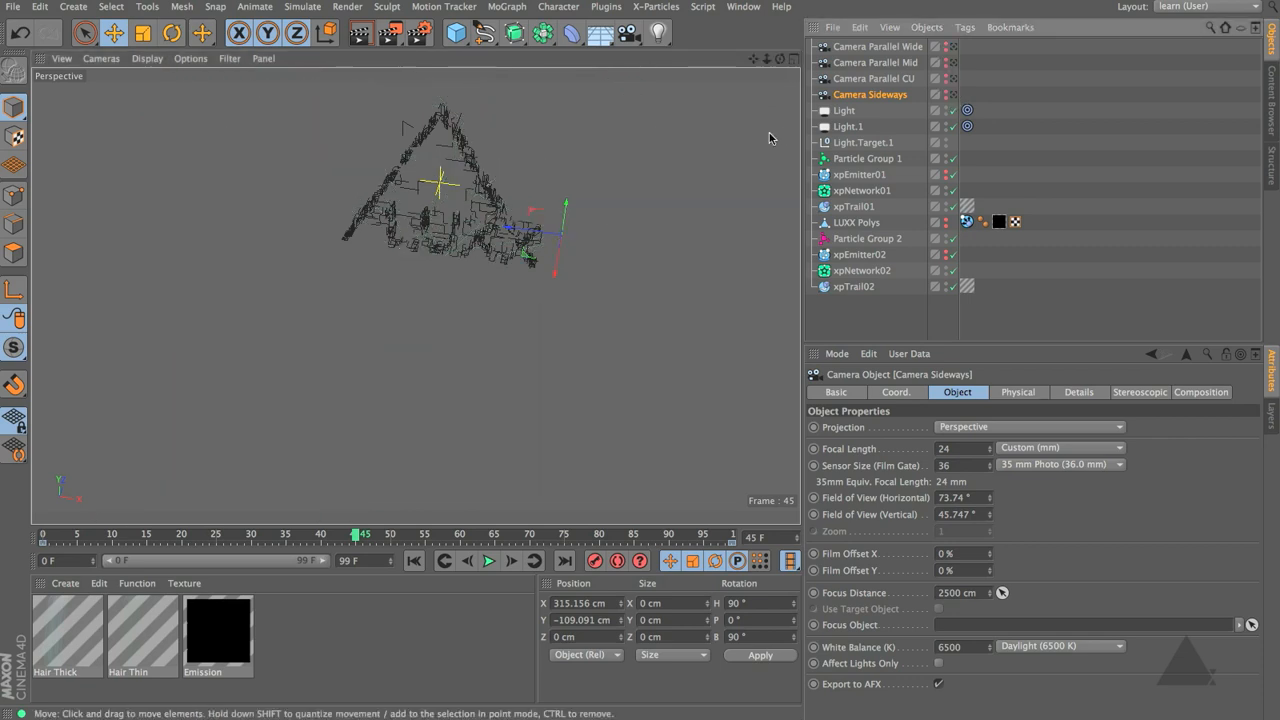
Look through Camera Sideways and play the animation from the start
left_click(953, 95)
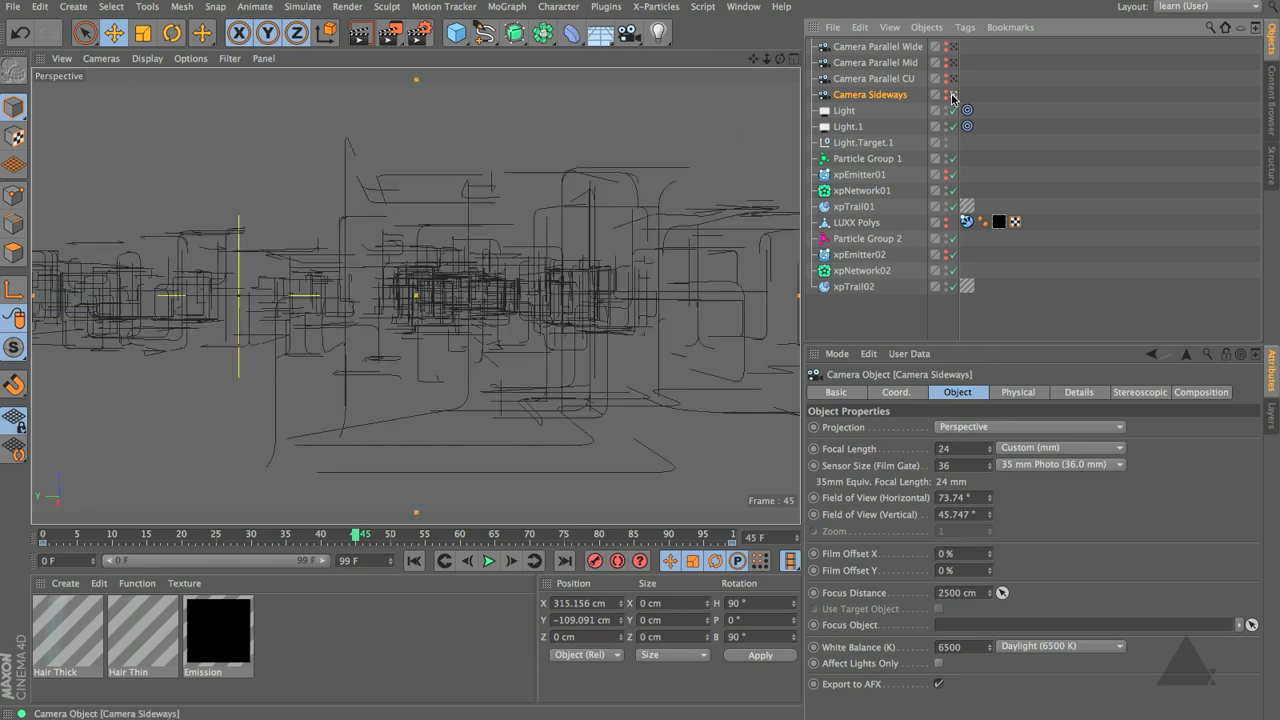
left_click(414, 561)
left_click(489, 561)
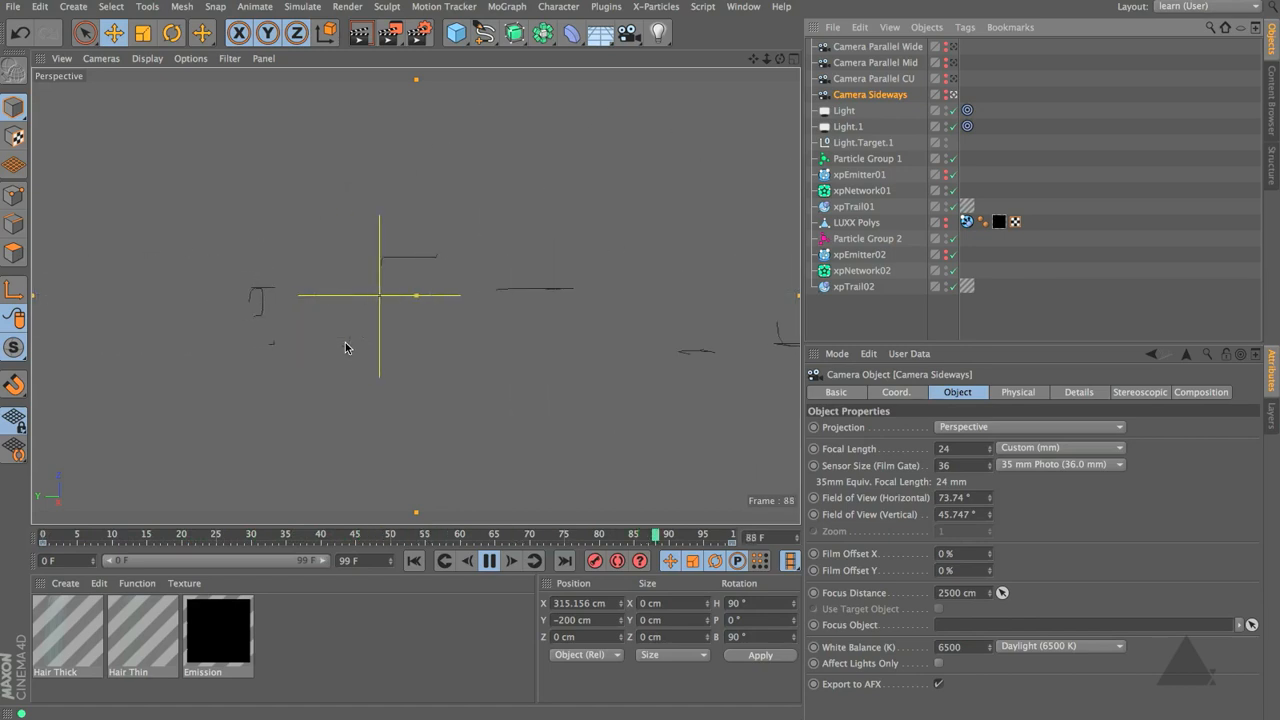
Preview the animation through the parallel cameras, ending on Camera Parallel Wide, with all objects deselected and playback stopped
left_click(953, 78)
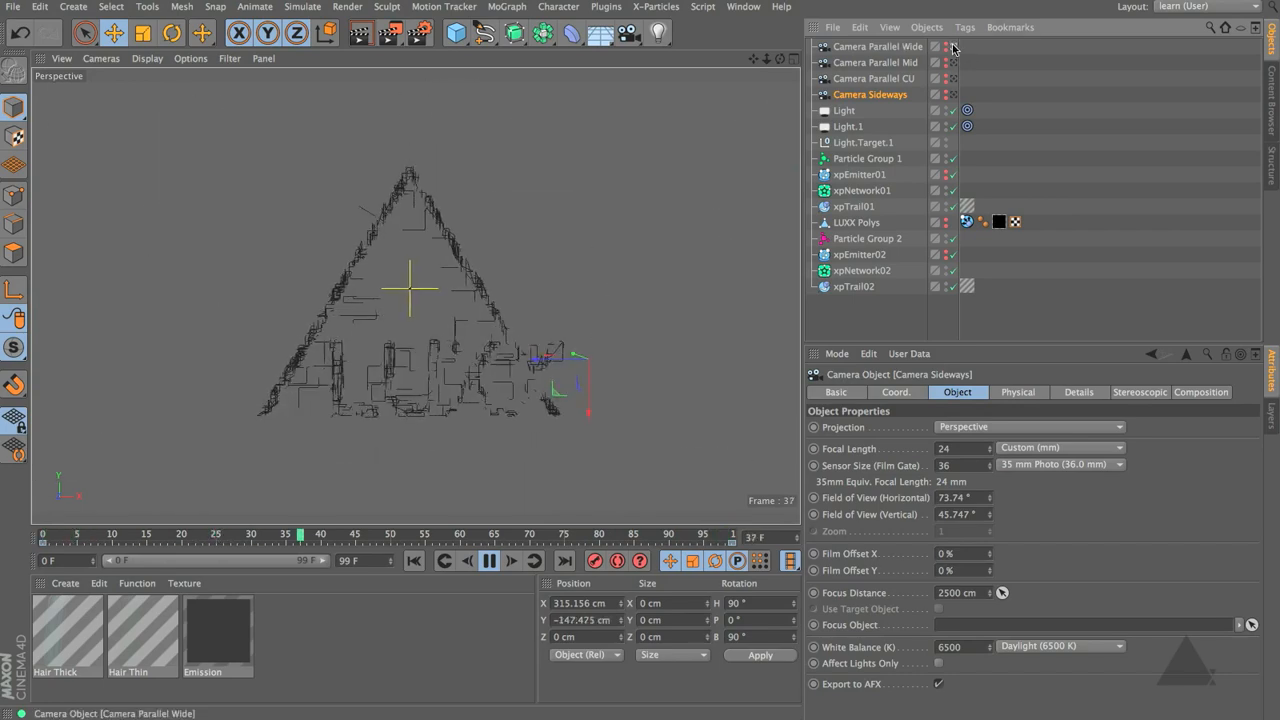
left_click(414, 561)
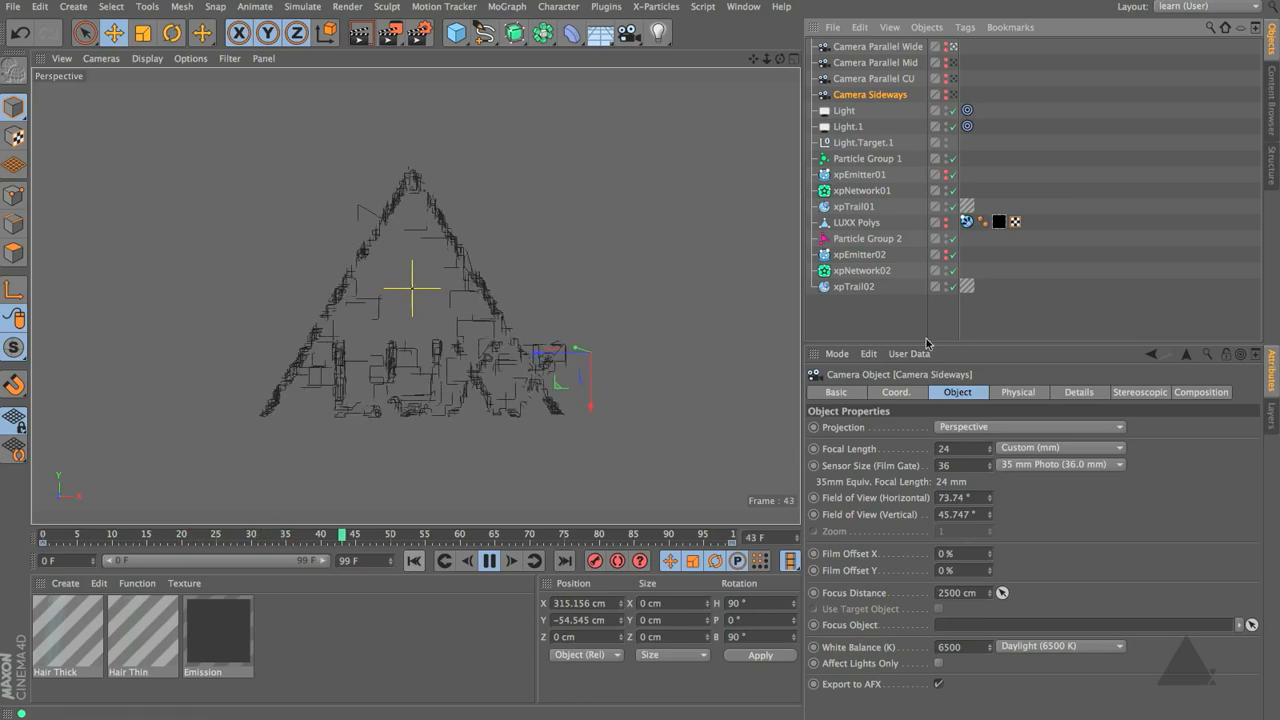
left_click(900, 316)
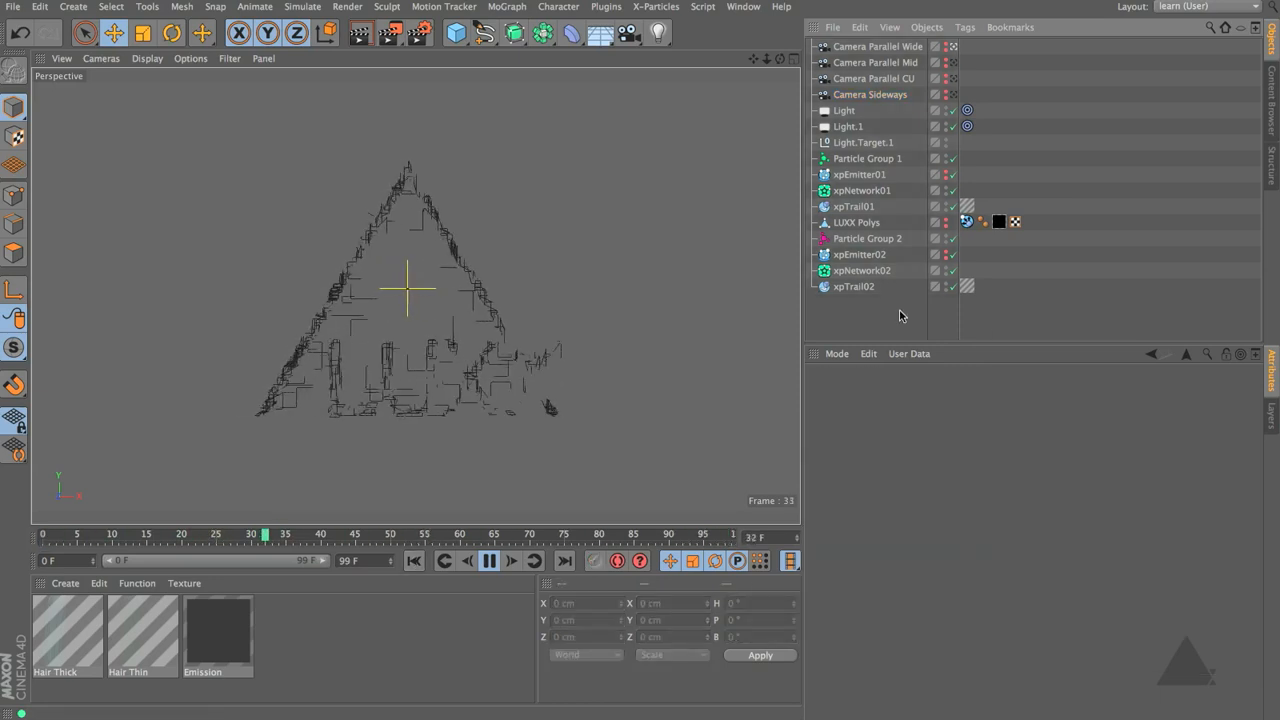
left_click(489, 561)
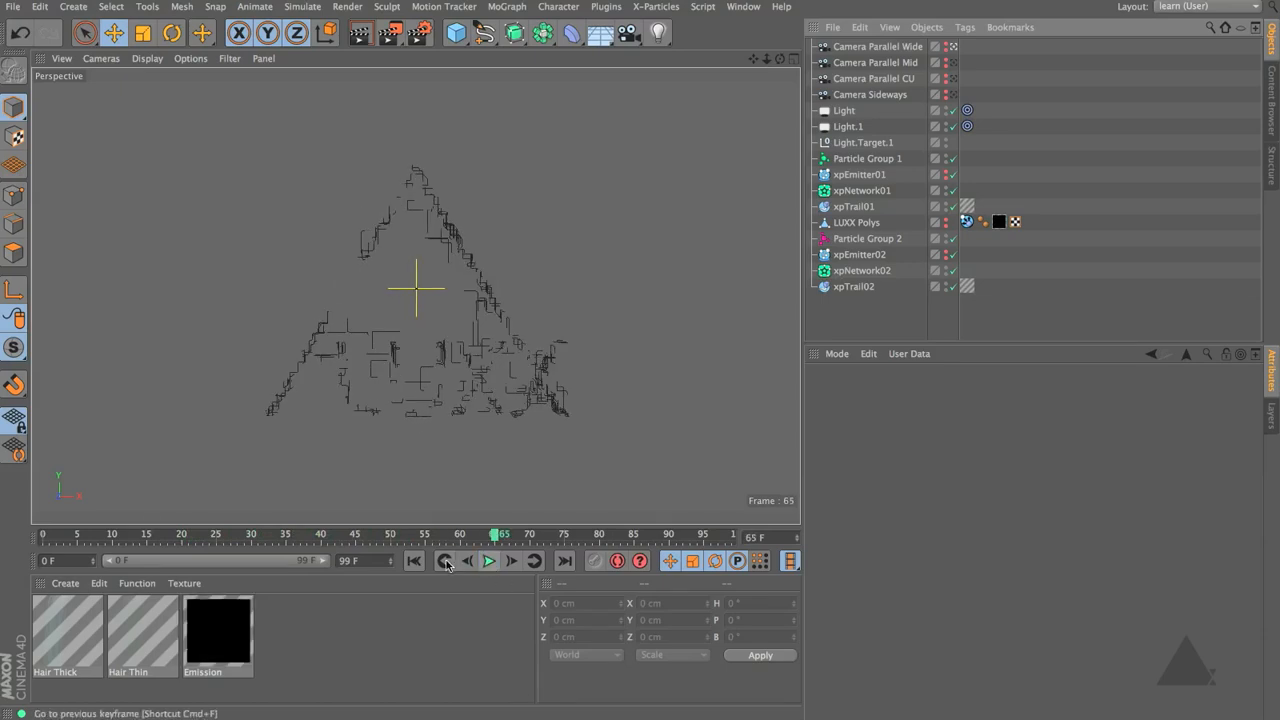
Return the timeline to frame 0 and save the project
left_click(414, 561)
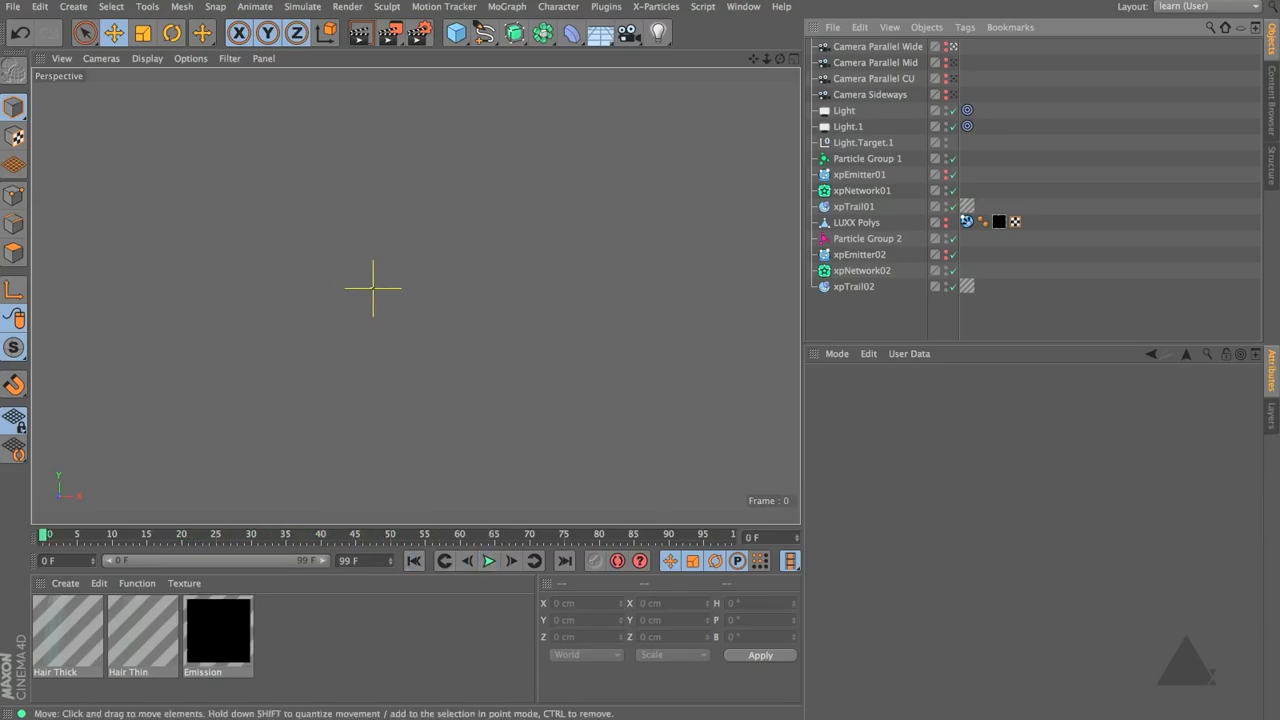
left_click(13, 6)
left_click(50, 171)
Create a new layer named SCENE
left_click(1268, 426)
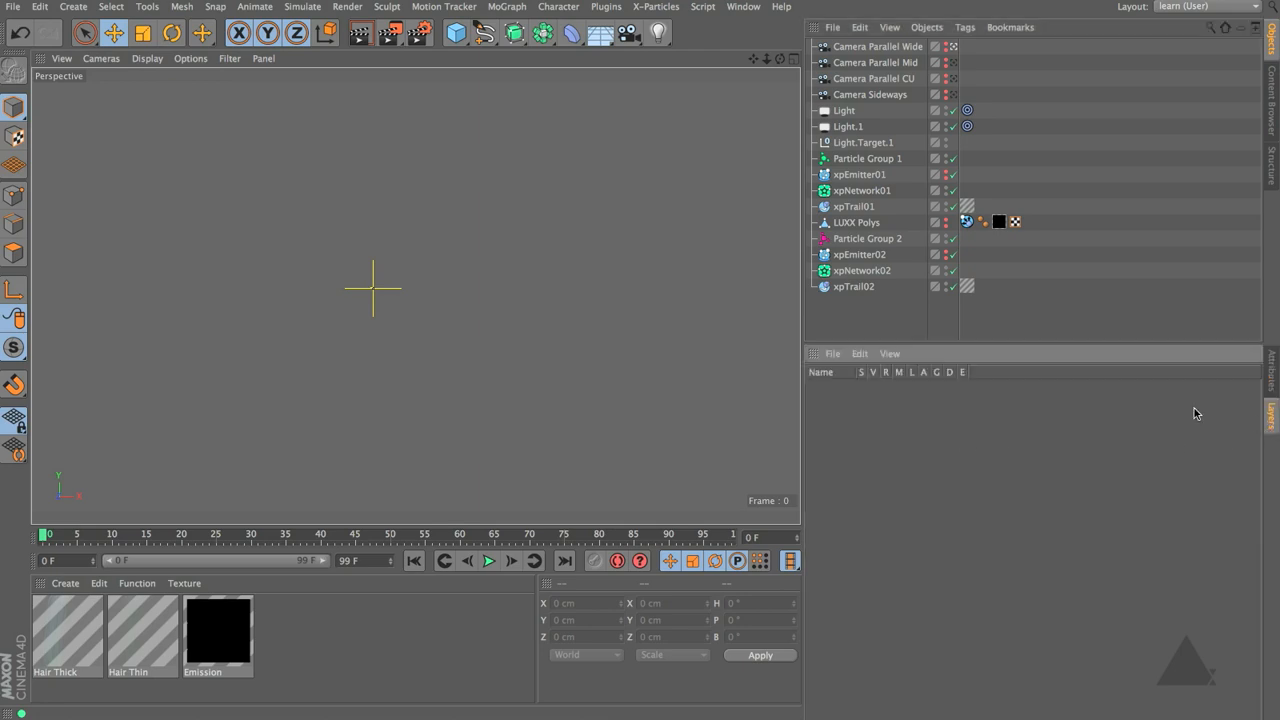
double_click(875, 420)
double_click(852, 387)
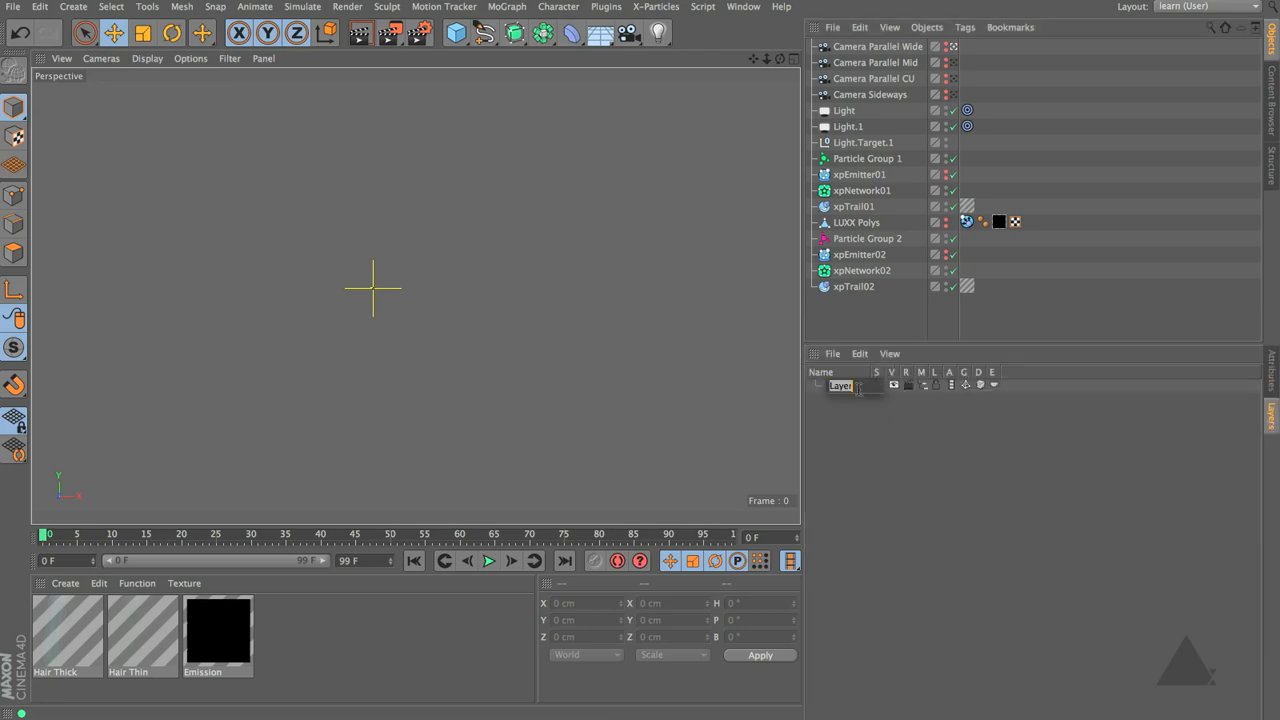
type("SCENE")
key("Return")
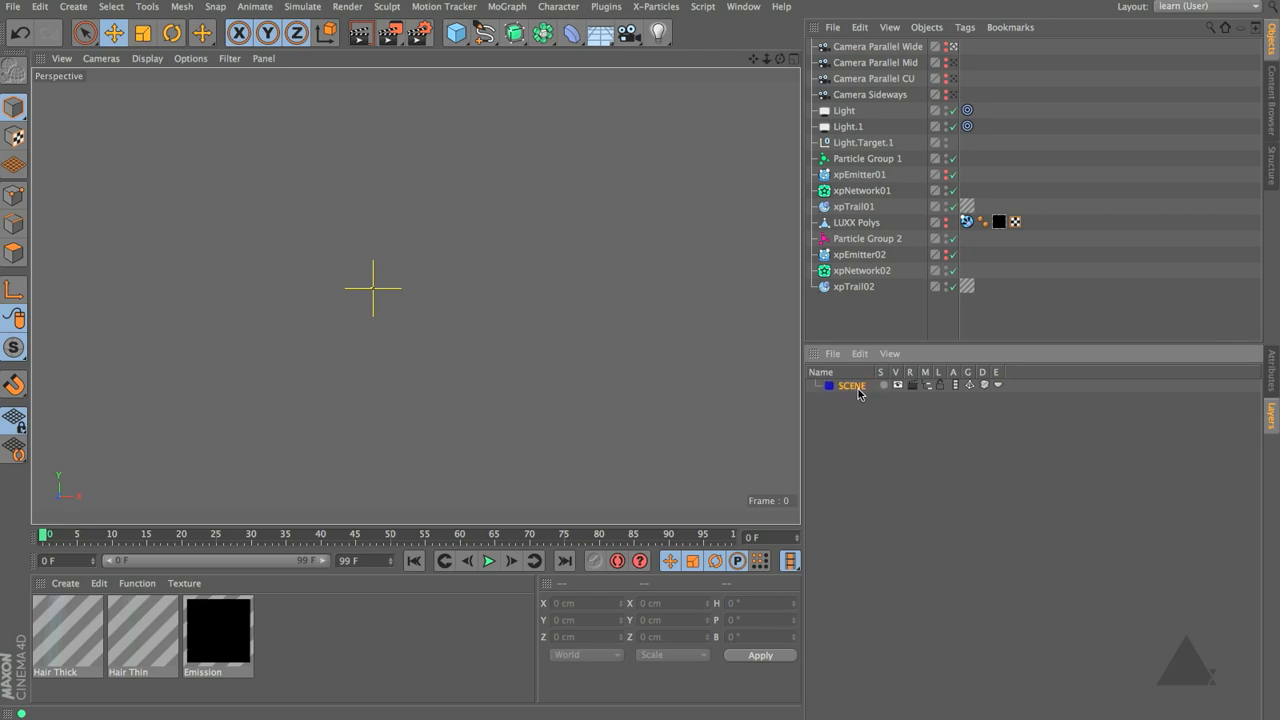
Add two more layers named Main and Secondary
double_click(854, 406)
double_click(851, 400)
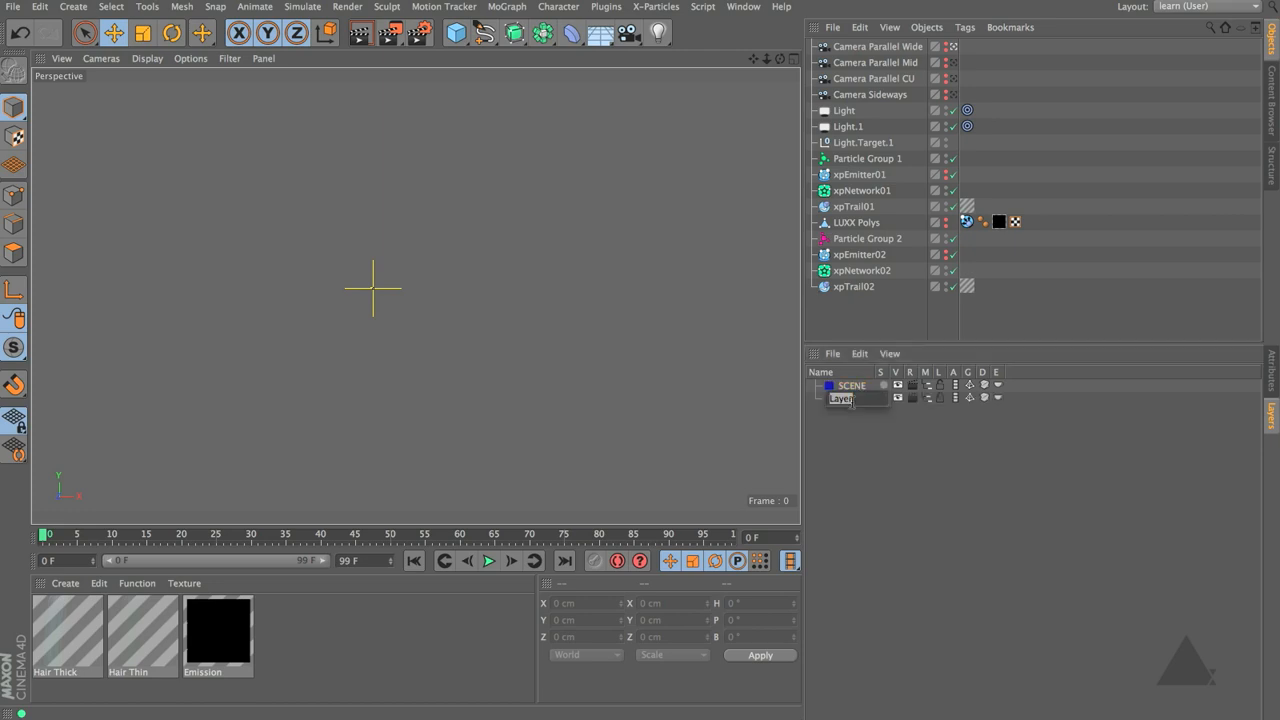
type("Main")
key("Return")
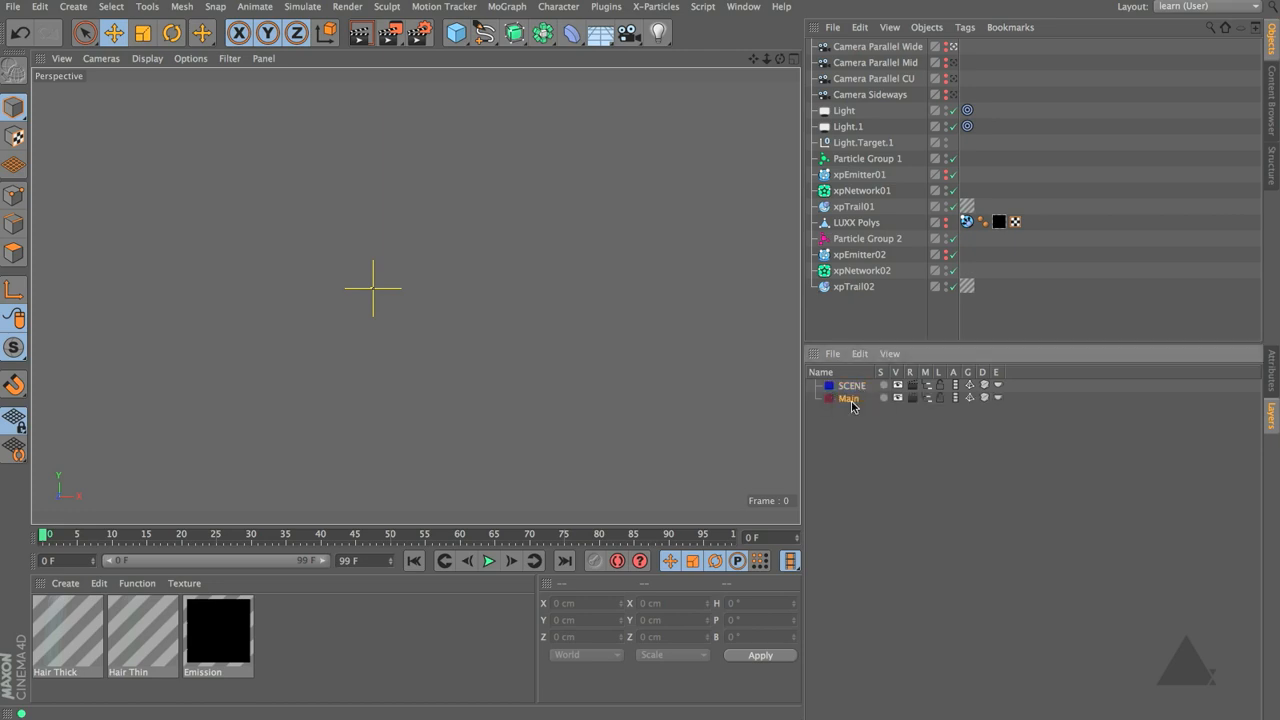
double_click(853, 420)
double_click(850, 411)
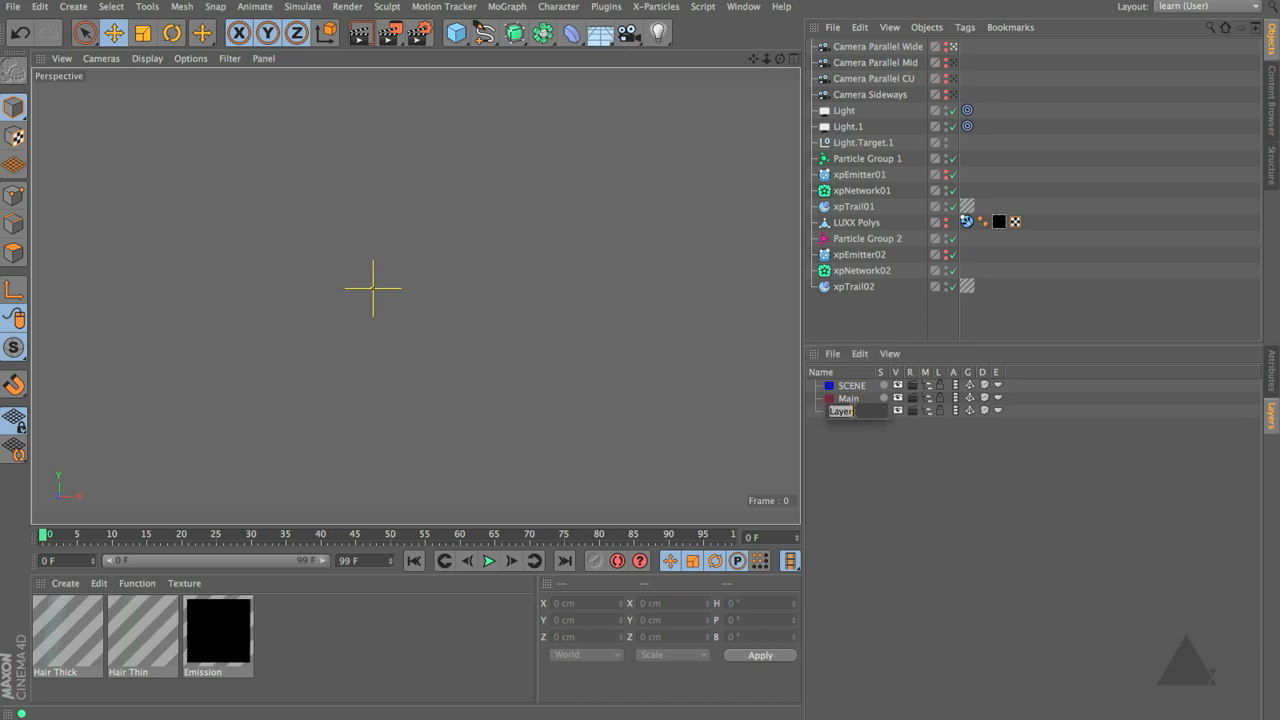
type("Secondary")
key("Return")
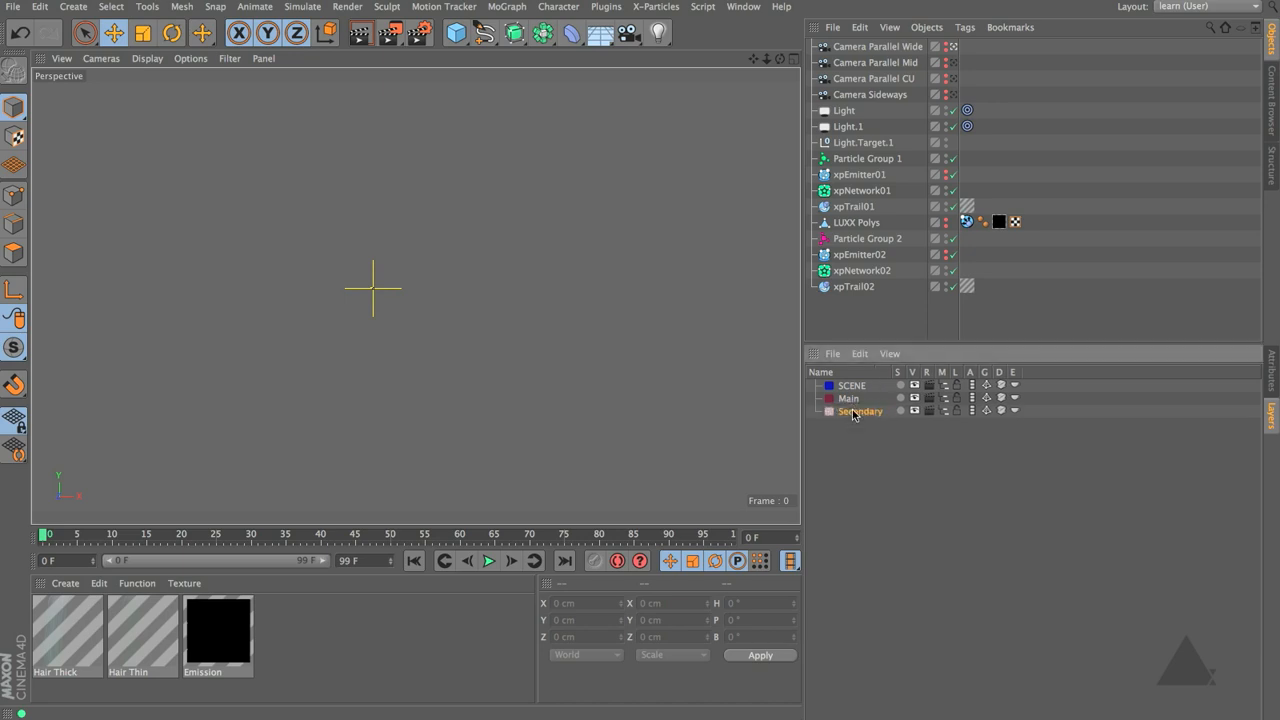
Assign all four cameras, both lights, Light.Target.1 and LUXX Polys to the SCENE layer
left_click(872, 46)
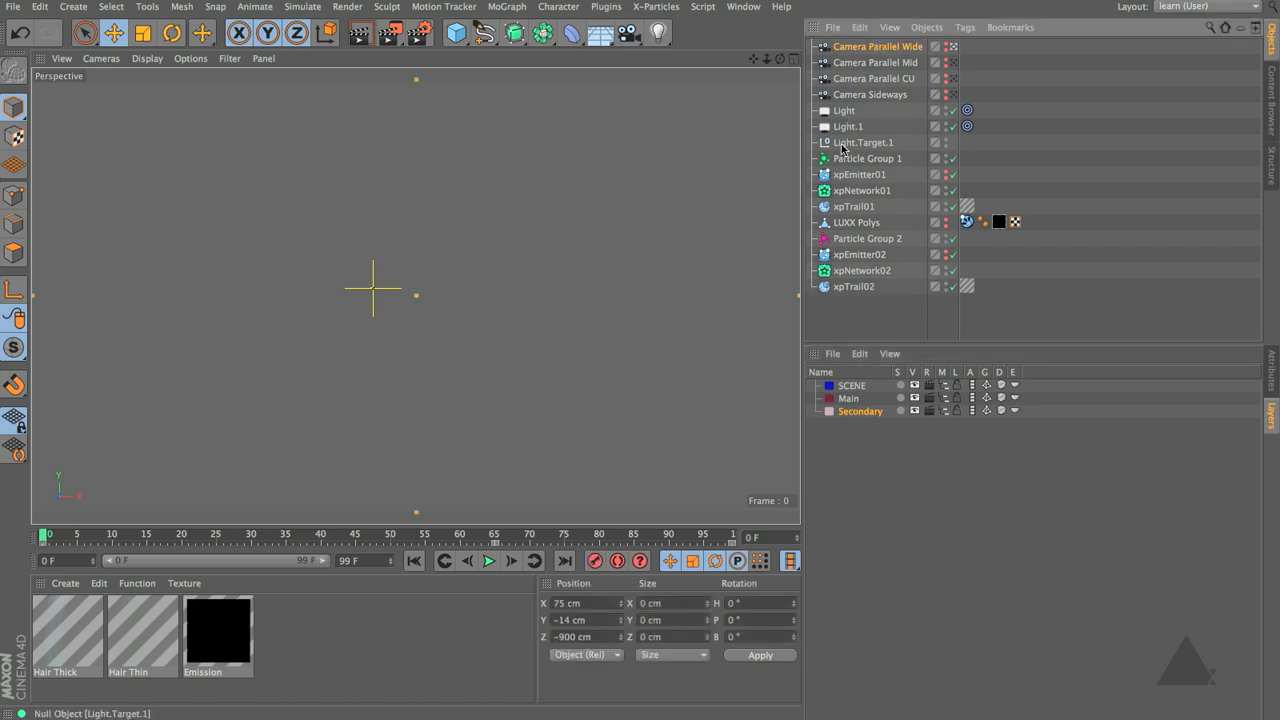
left_click(842, 148, "shift")
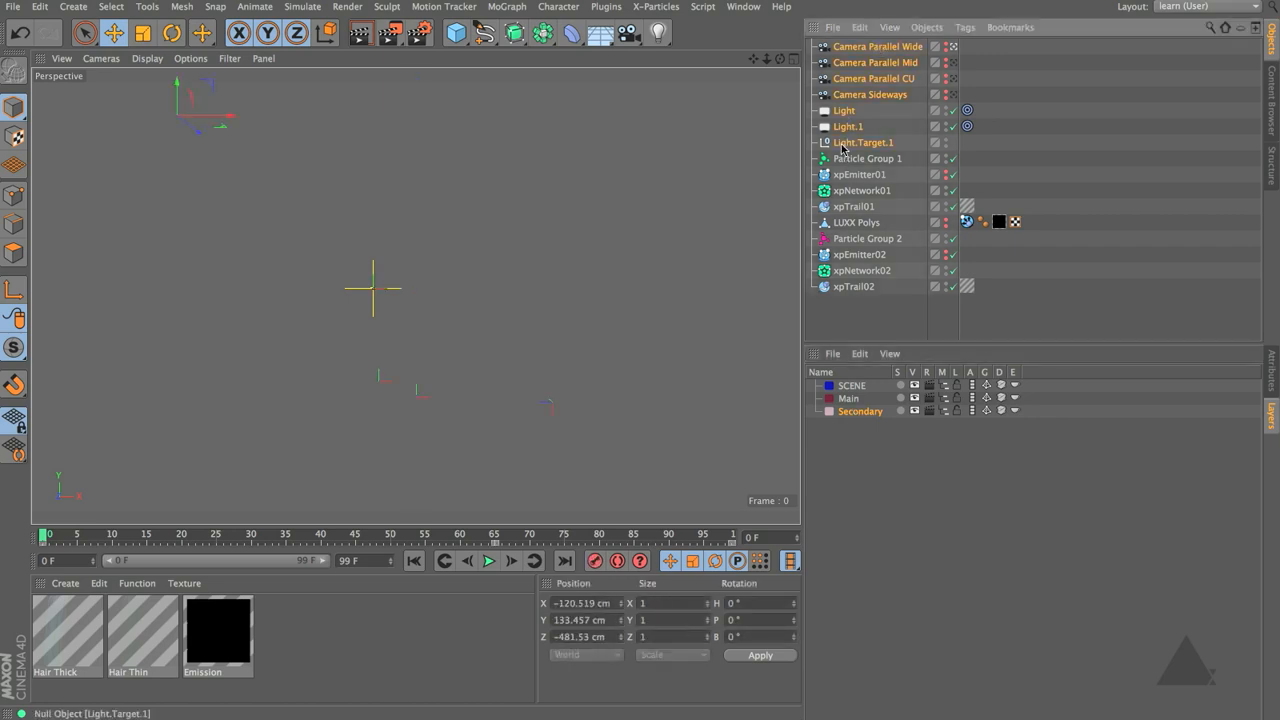
left_click(845, 225, "ctrl")
left_click_drag(850, 226, 852, 389)
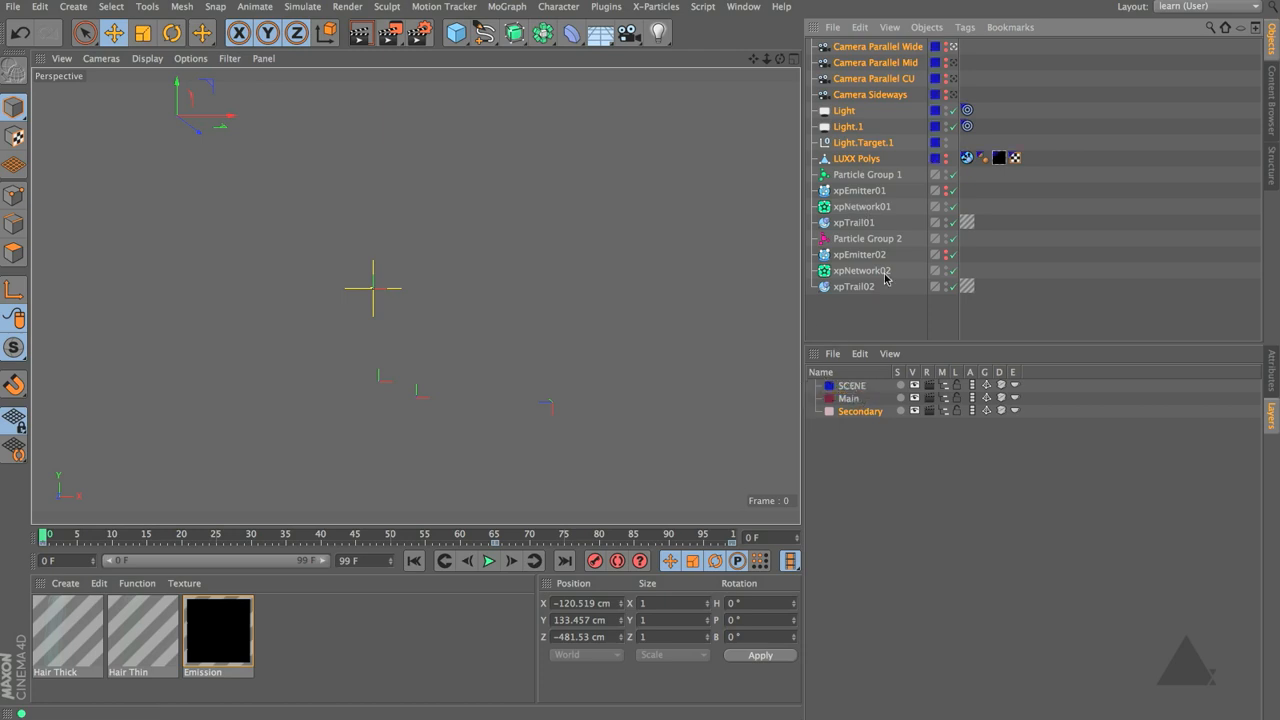
Assign Particle Group 1, xpEmitter01, xpNetwork01 and xpTrail01 to the Main layer
left_click(865, 174)
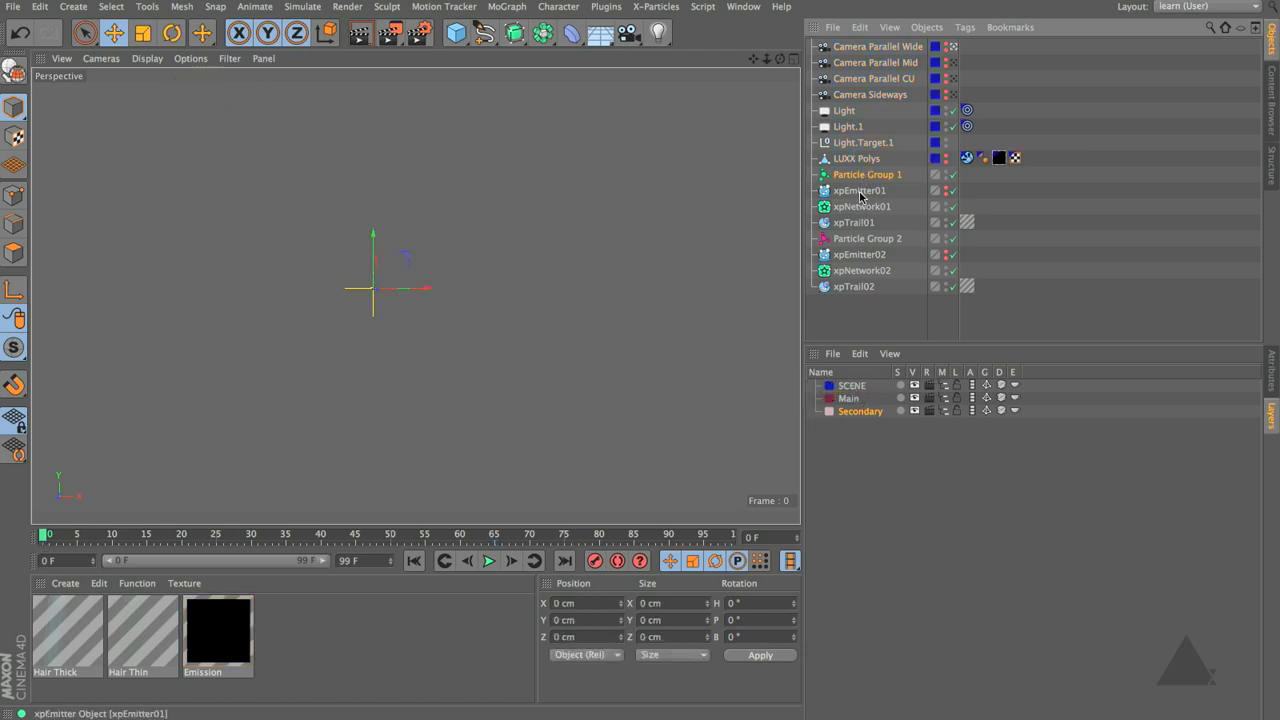
left_click(861, 193, "ctrl")
left_click(861, 209, "ctrl")
left_click_drag(866, 226, 849, 399)
Assign Particle Group 2, xpEmitter02, xpNetwork02 and xpTrail02 to the Secondary layer
left_click(867, 238)
left_click(862, 287, "shift")
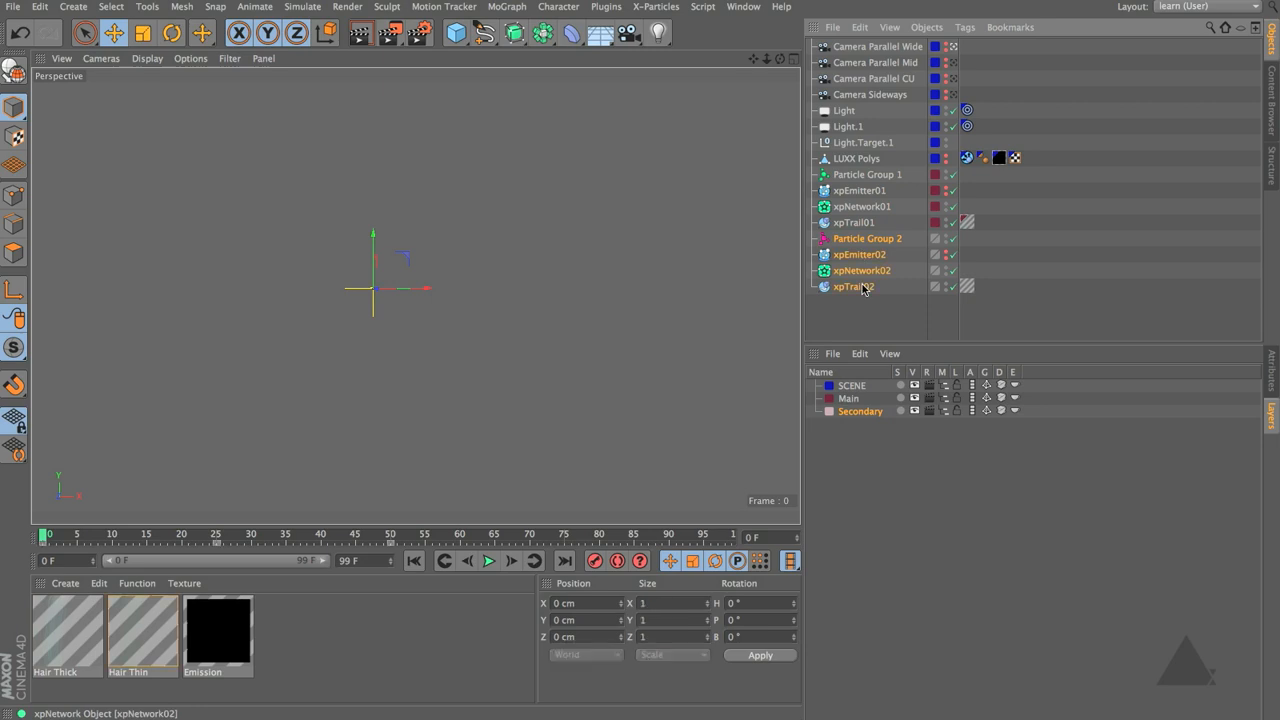
left_click_drag(862, 288, 858, 418)
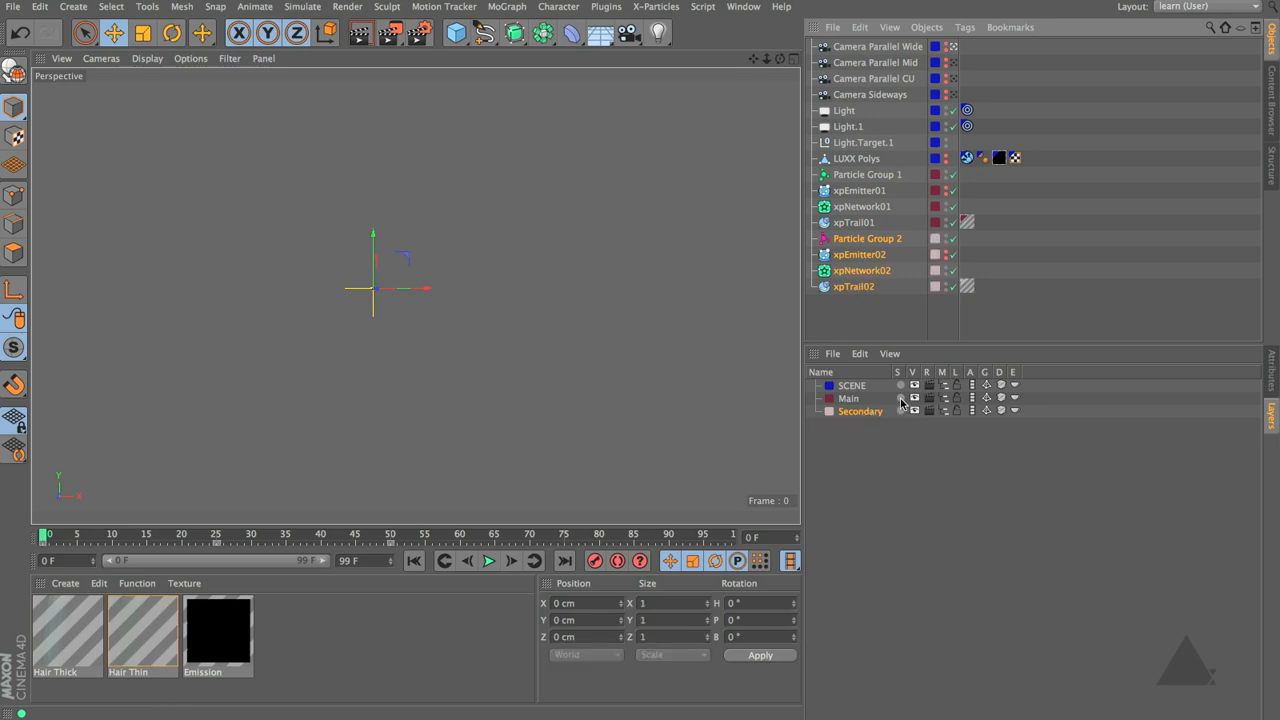
Try the animation with only the Main and SCENE layers soloed, and turn the solos off again
left_click(901, 398)
left_click(900, 386)
left_click(489, 561)
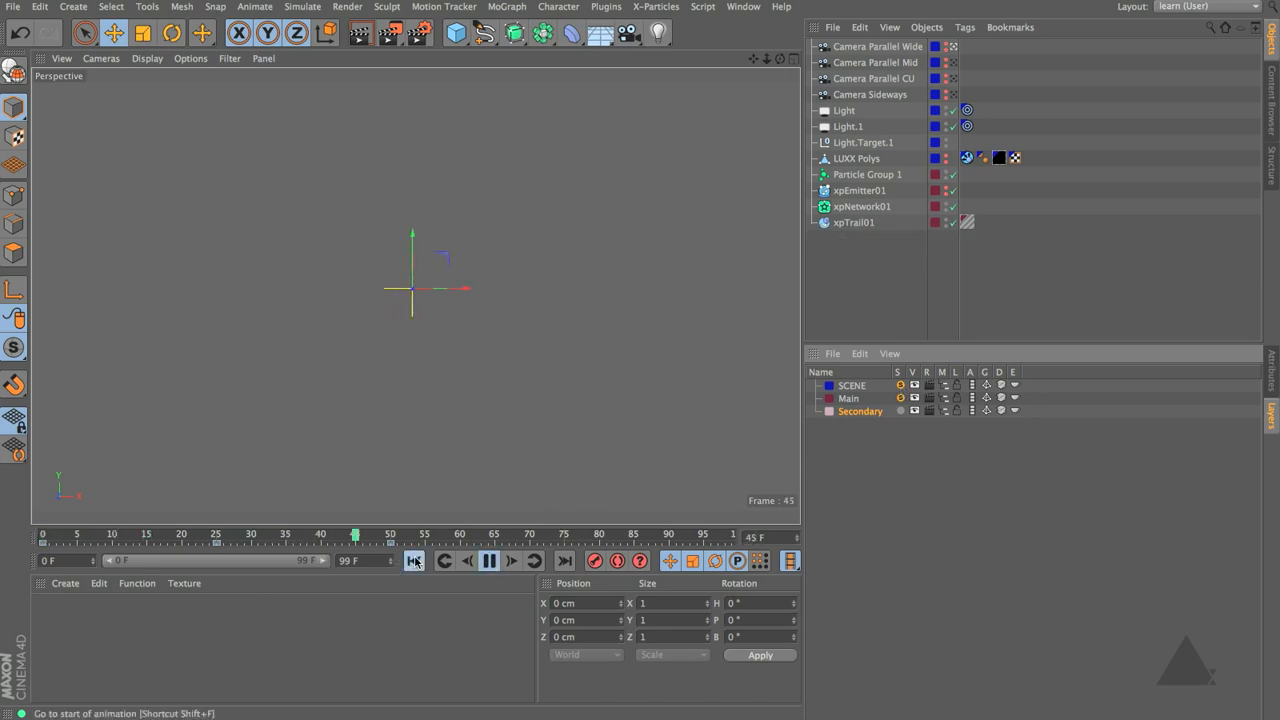
left_click(489, 561)
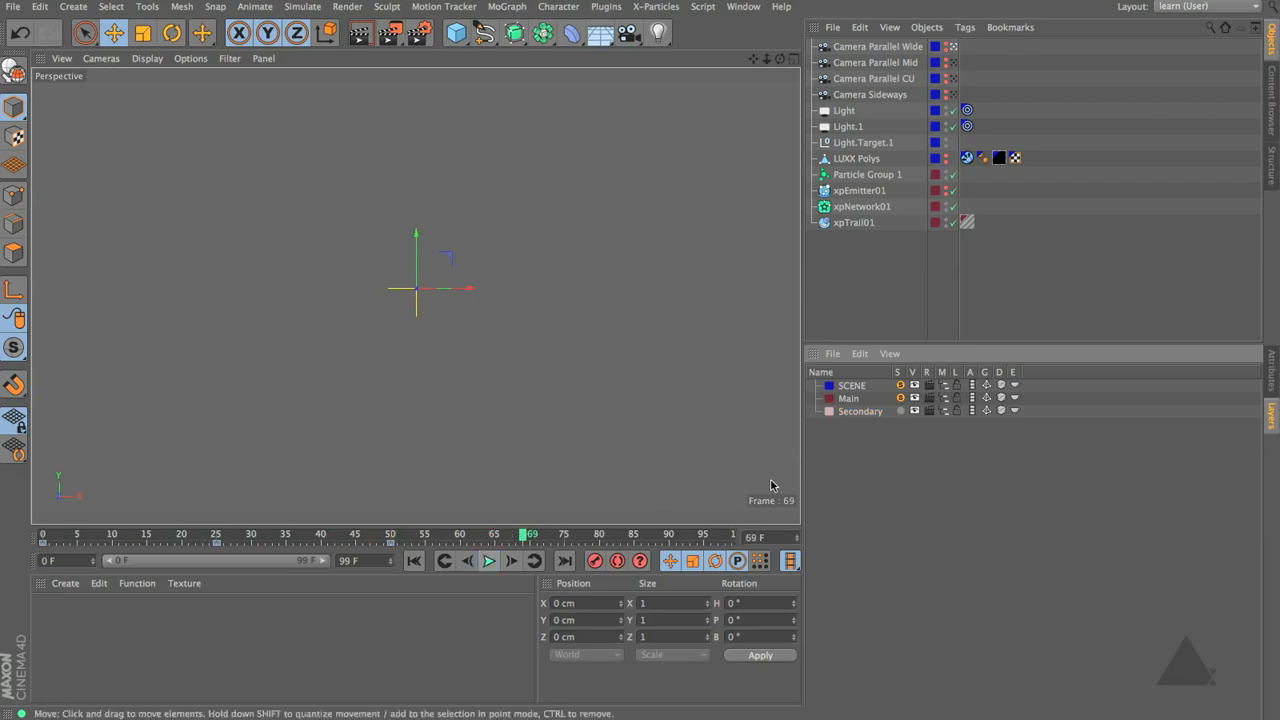
left_click(900, 386)
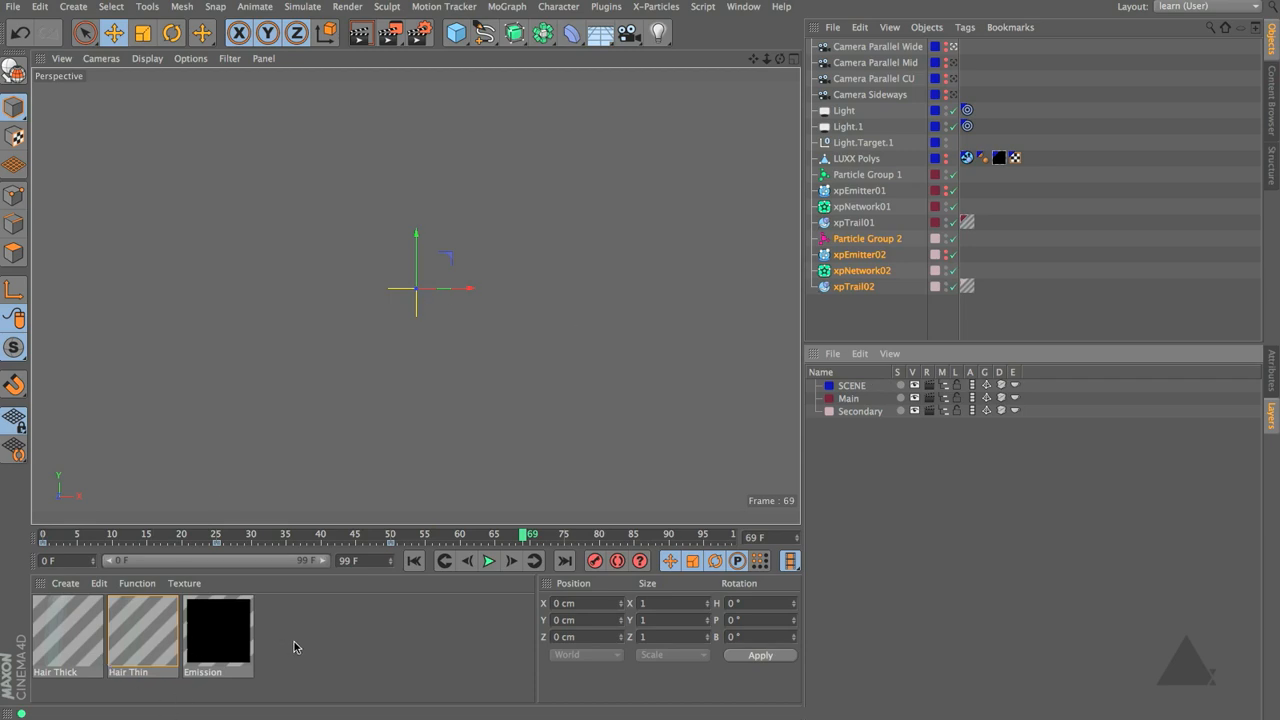
Assign the Hair Thick, Hair Thin and Emission materials to the SCENE layer and solo that layer
left_click_drag(294, 641, 67, 630)
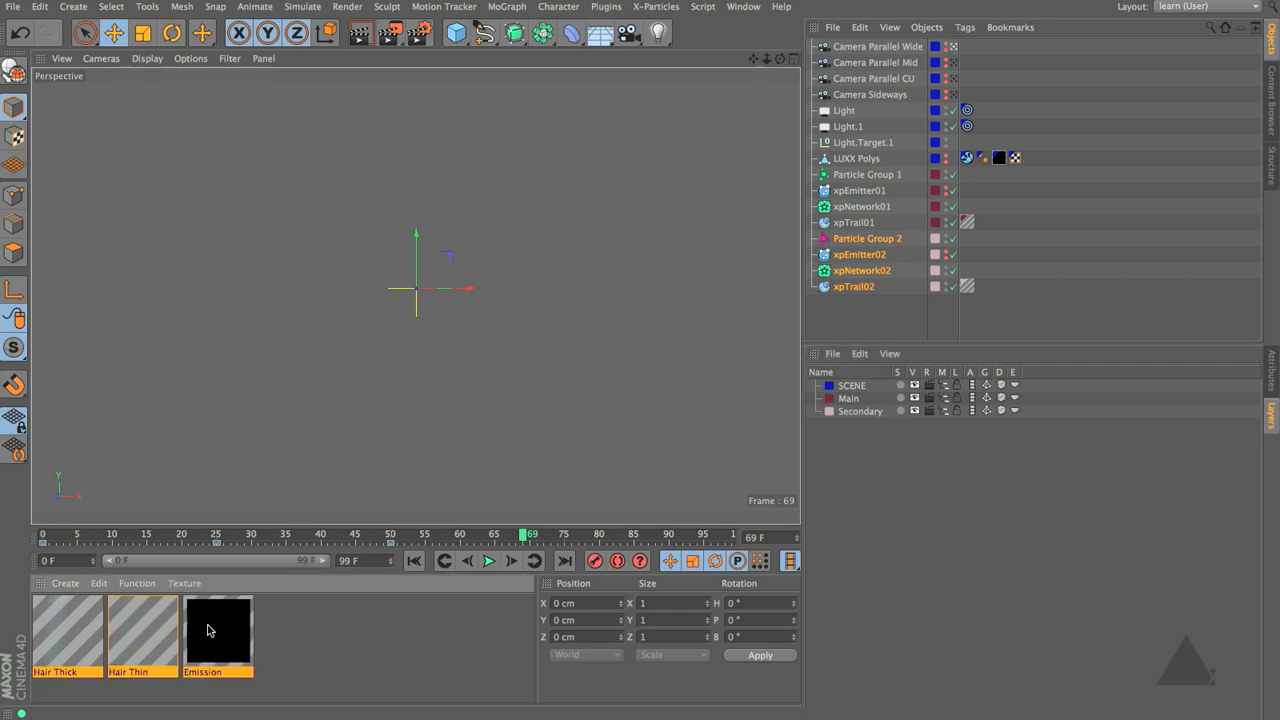
left_click_drag(222, 630, 858, 388)
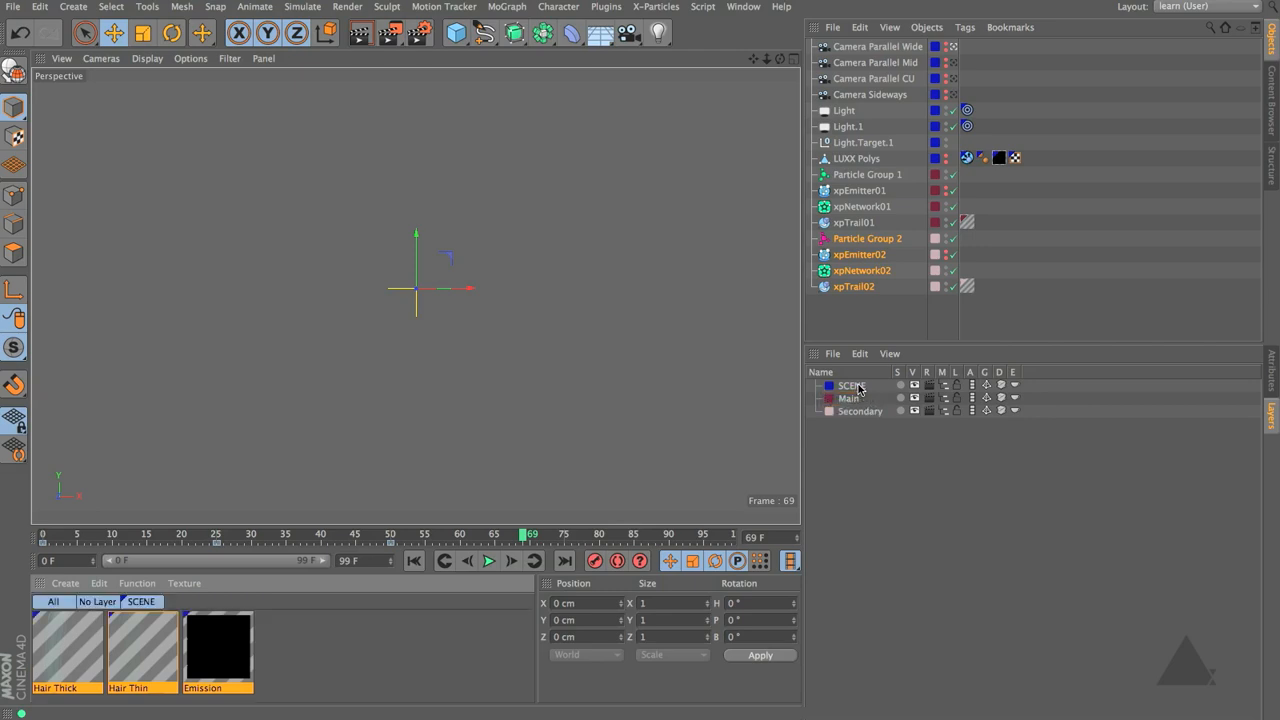
left_click(841, 388)
left_click(900, 386)
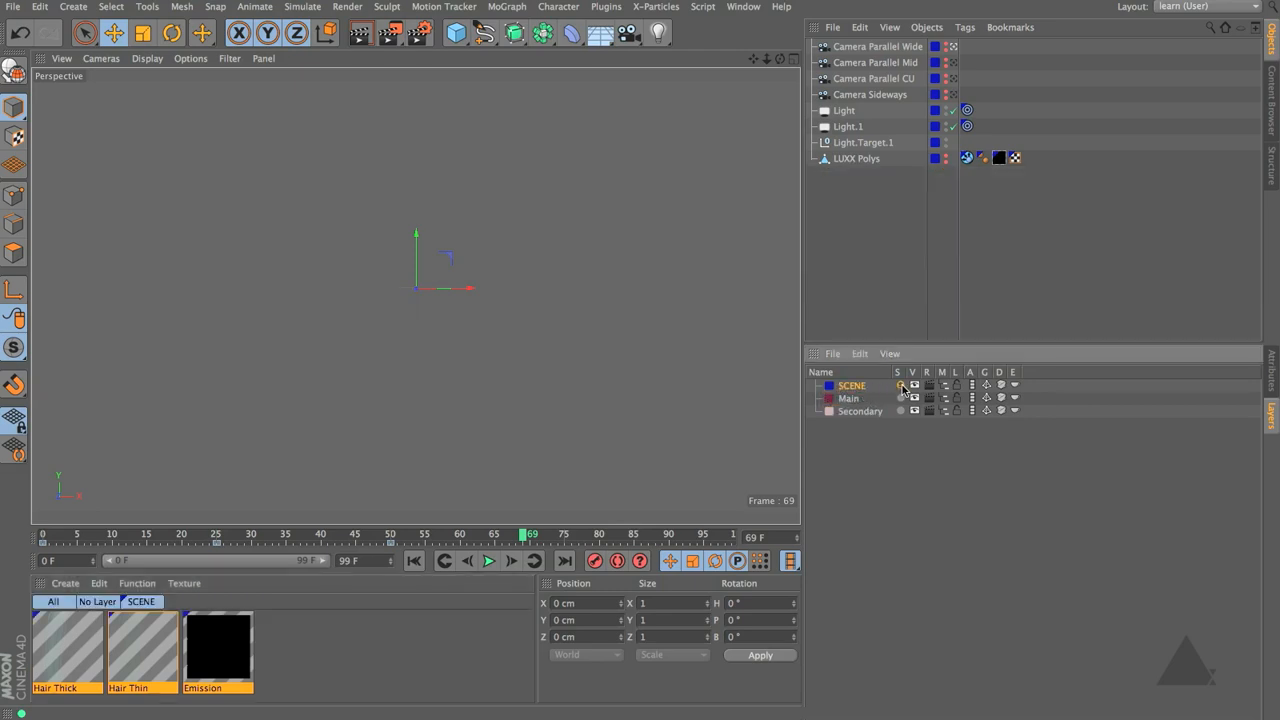
Toggle the solo of the Main and Secondary layers in turn to see which objects each adds to SCENE
left_click(900, 399)
left_click(900, 399)
left_click(901, 411)
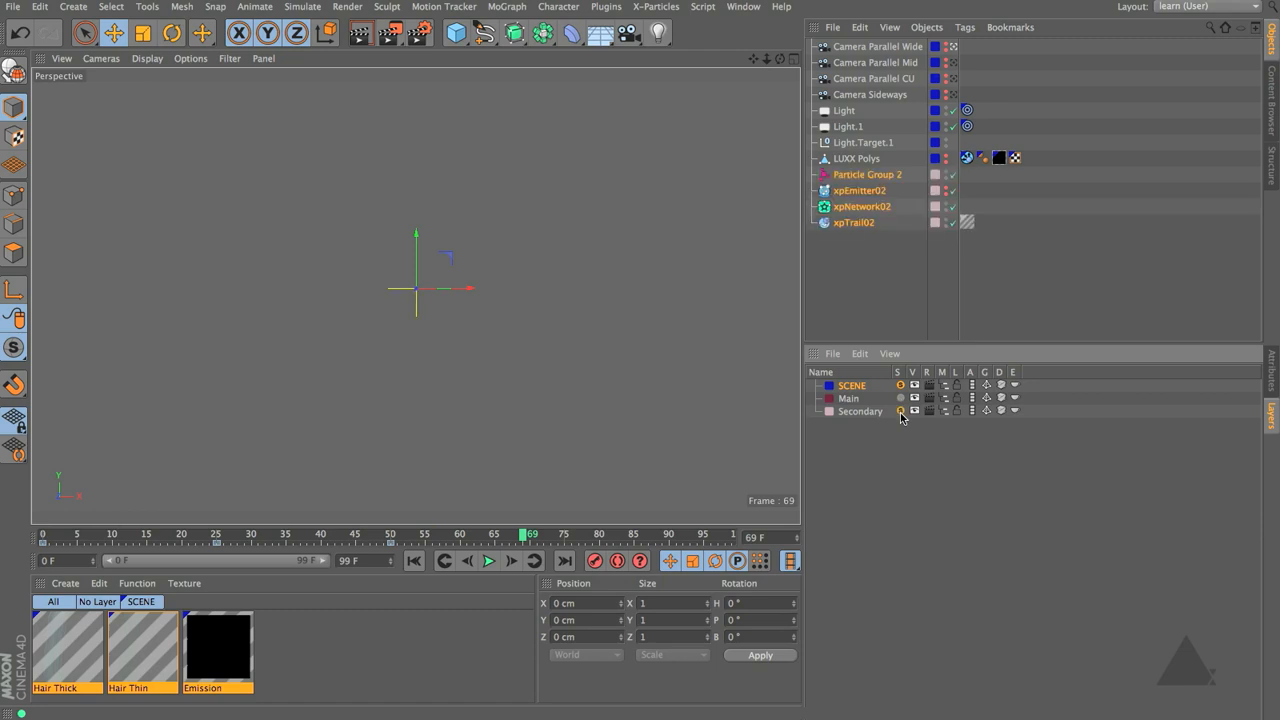
left_click(901, 411)
left_click(900, 399)
left_click(901, 399)
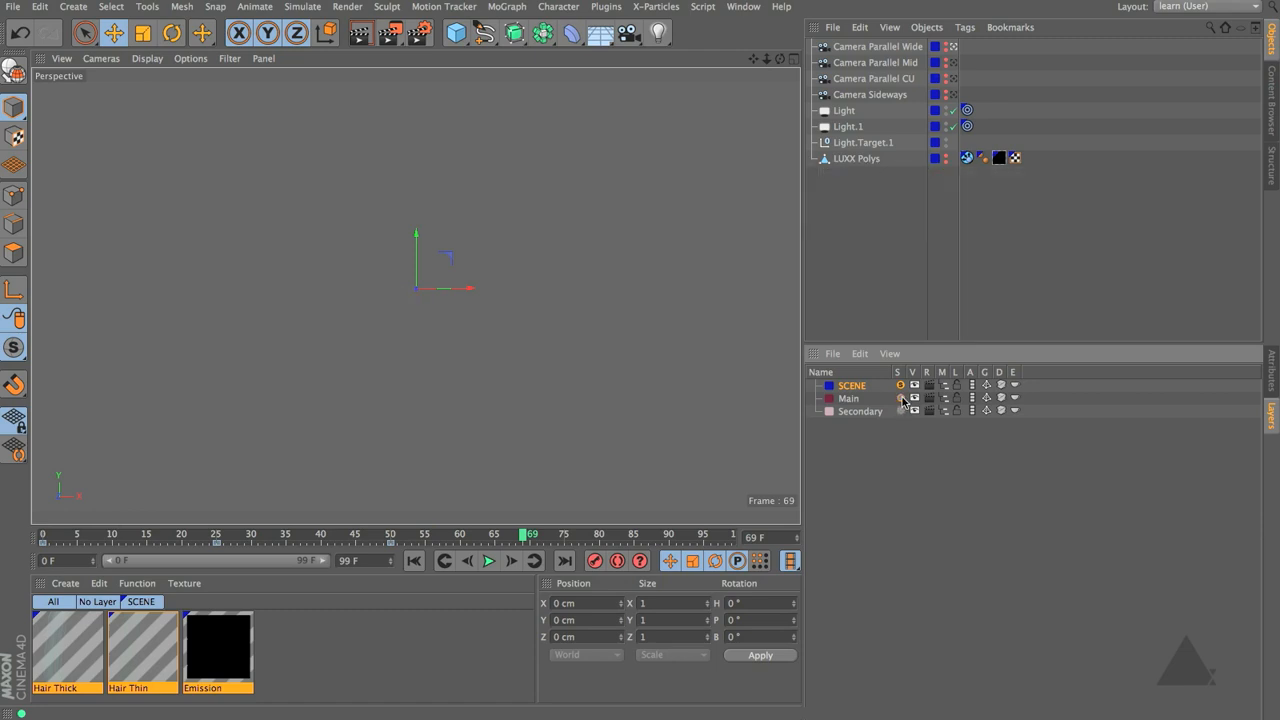
Solo the Secondary layer with SCENE, play the animation from the start to frame 47 and render the view
left_click(414, 560)
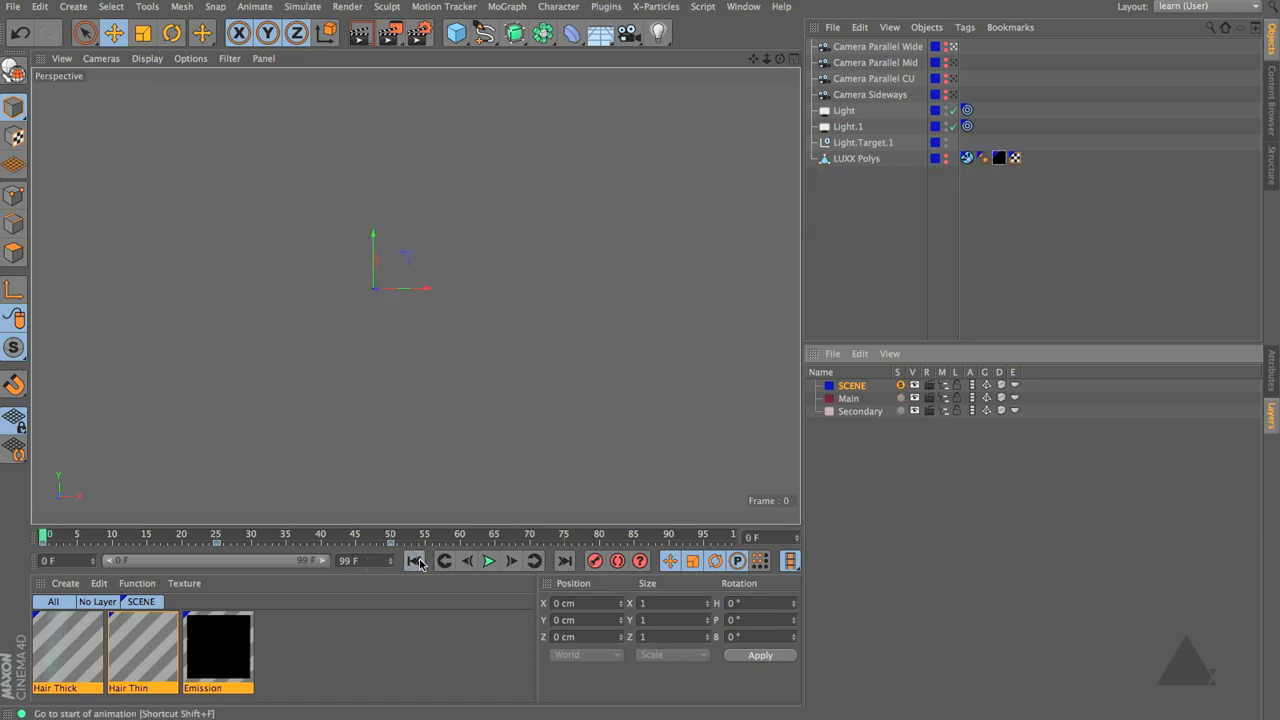
left_click(901, 410)
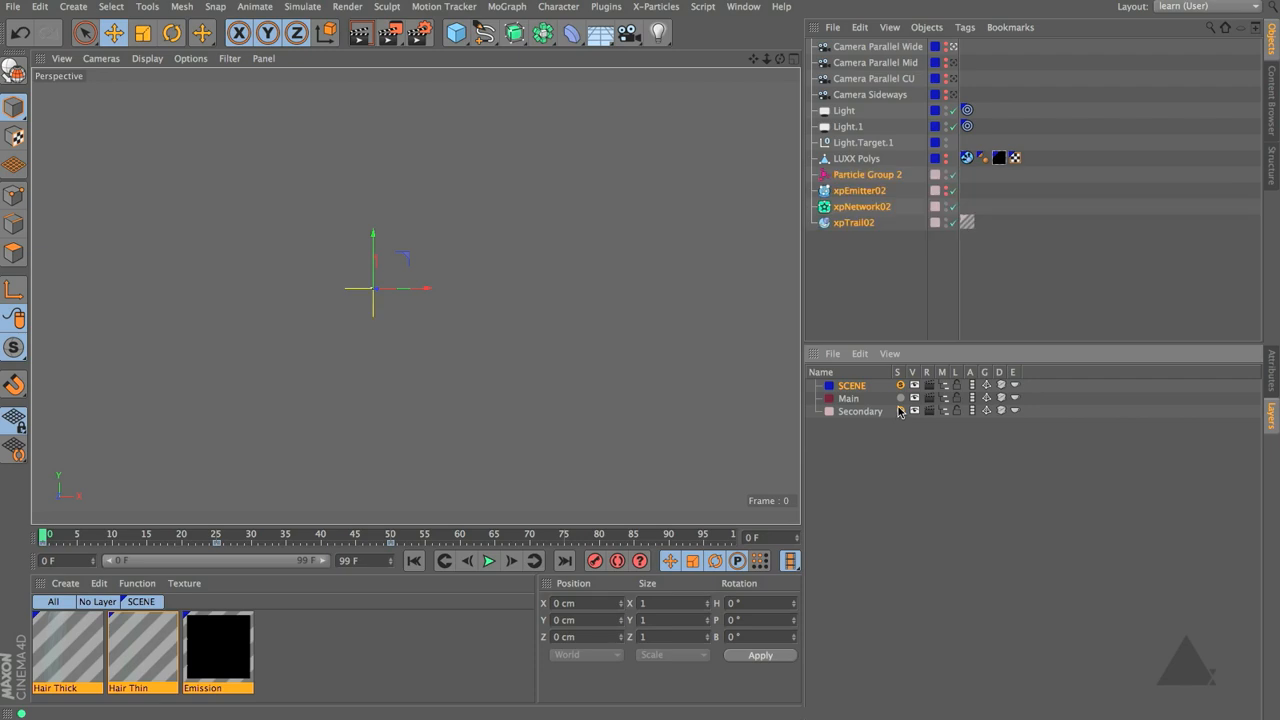
left_click(489, 561)
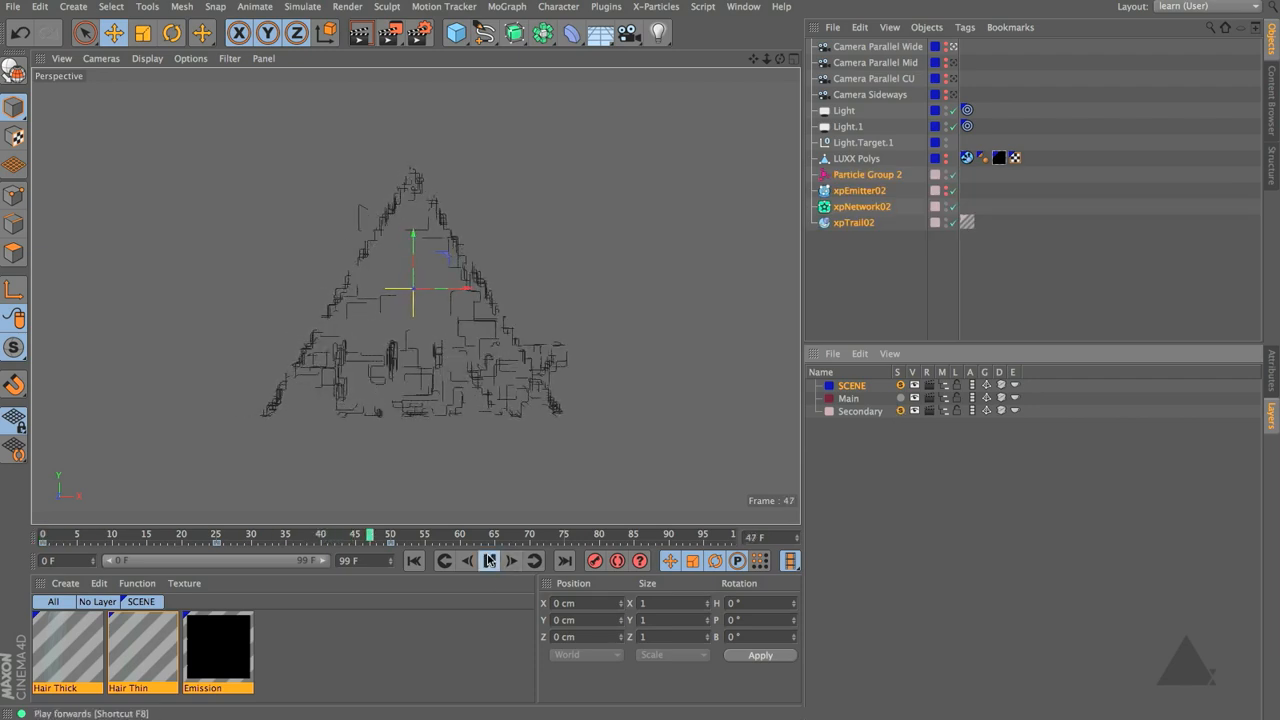
key("ctrl+r")
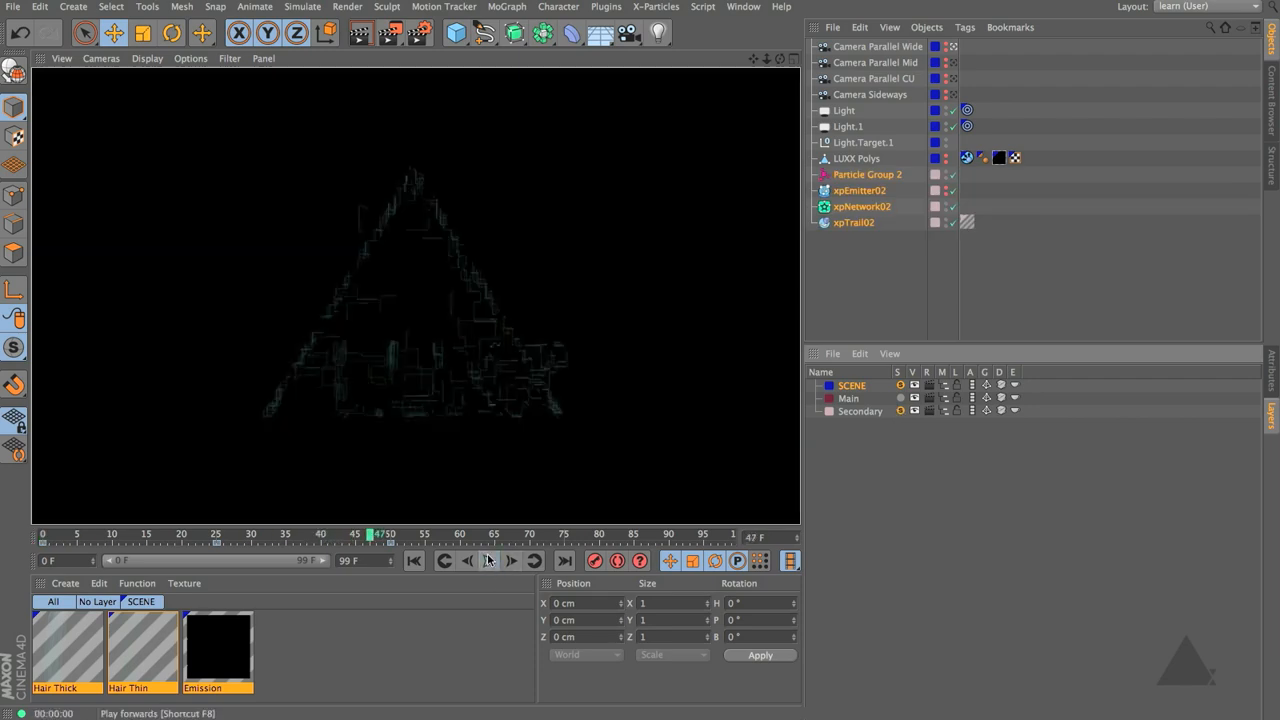
Solo Main instead of Secondary, play from the start to frame 49, render the view and return to frame 0
left_click(900, 398)
left_click(900, 410)
left_click(414, 561)
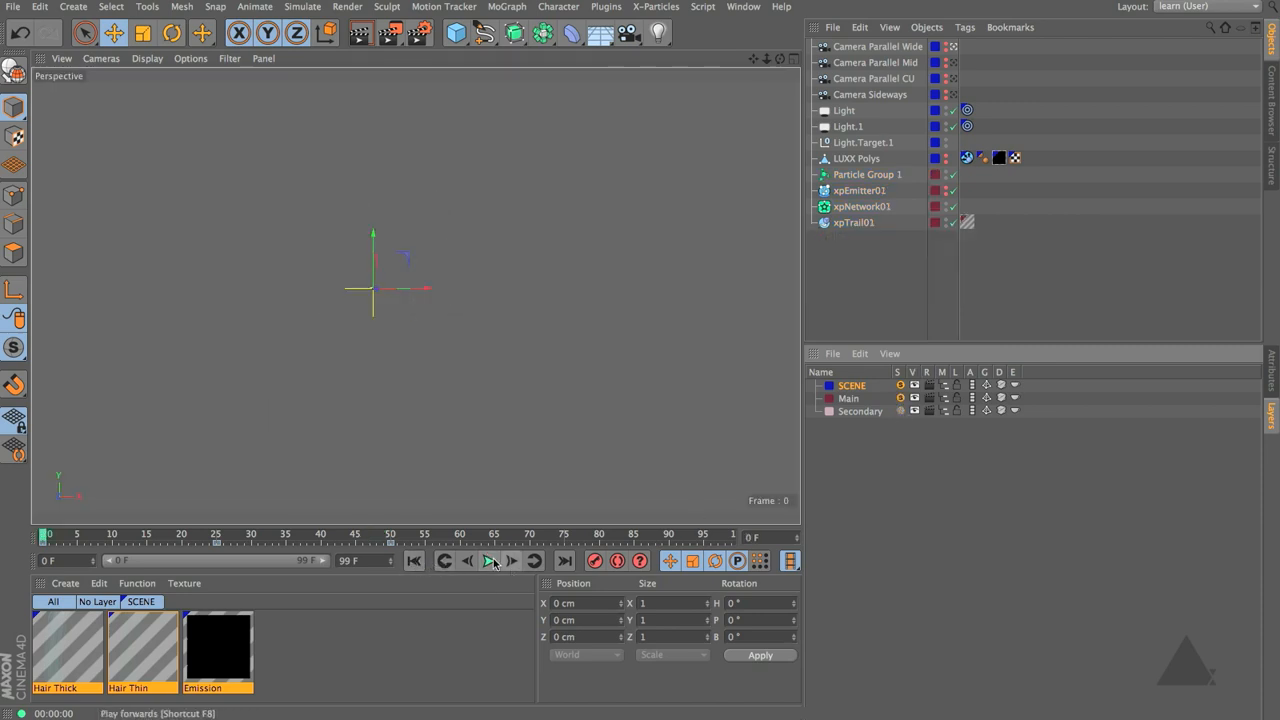
left_click(490, 561)
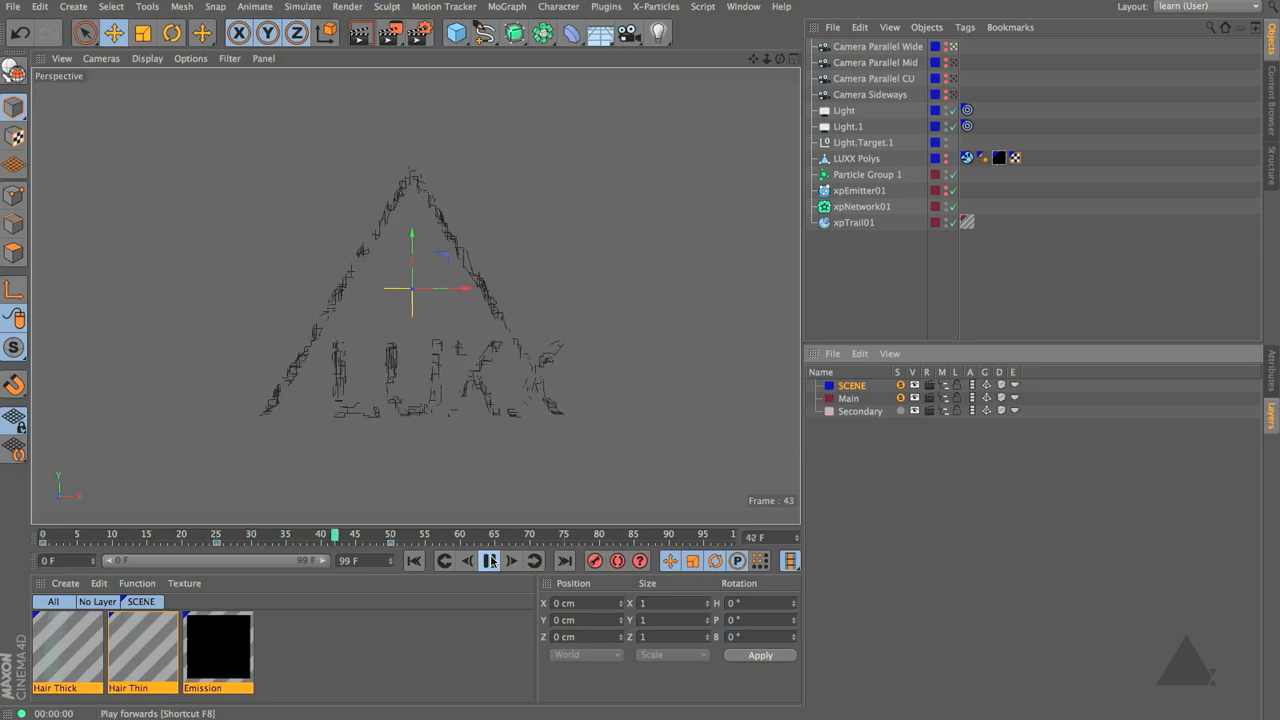
left_click(491, 561)
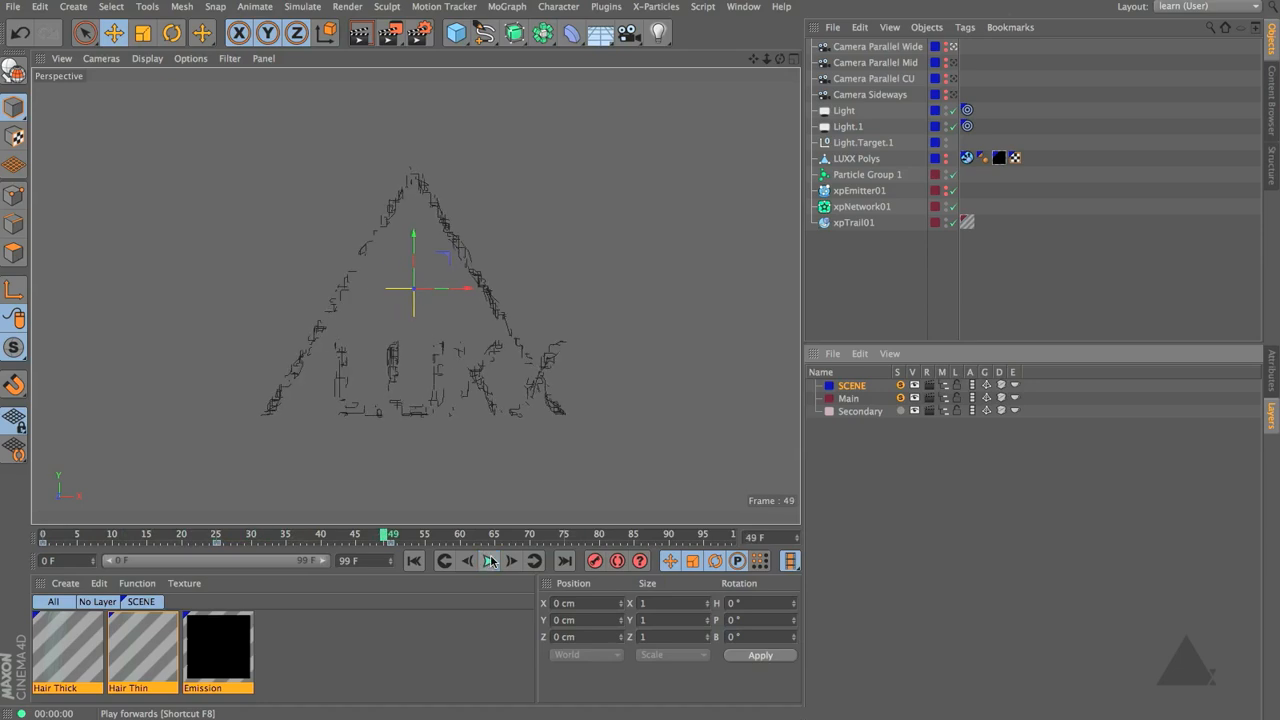
key("ctrl+r")
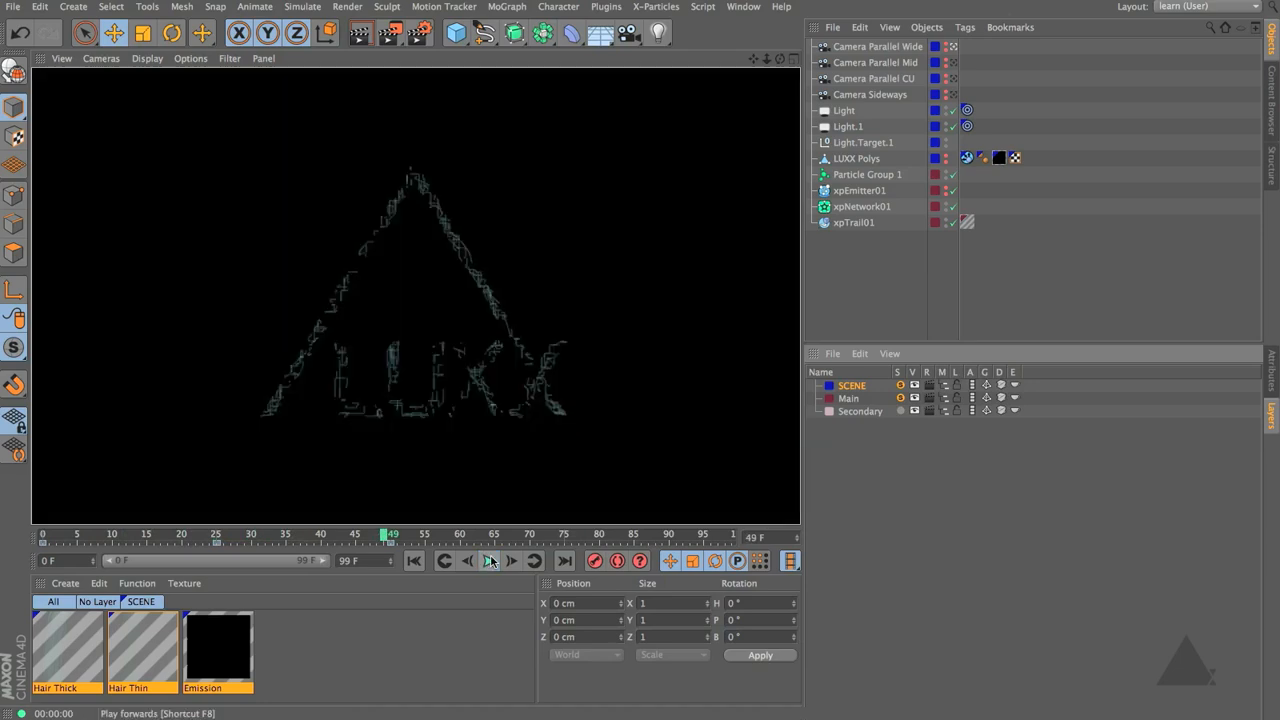
left_click(414, 561)
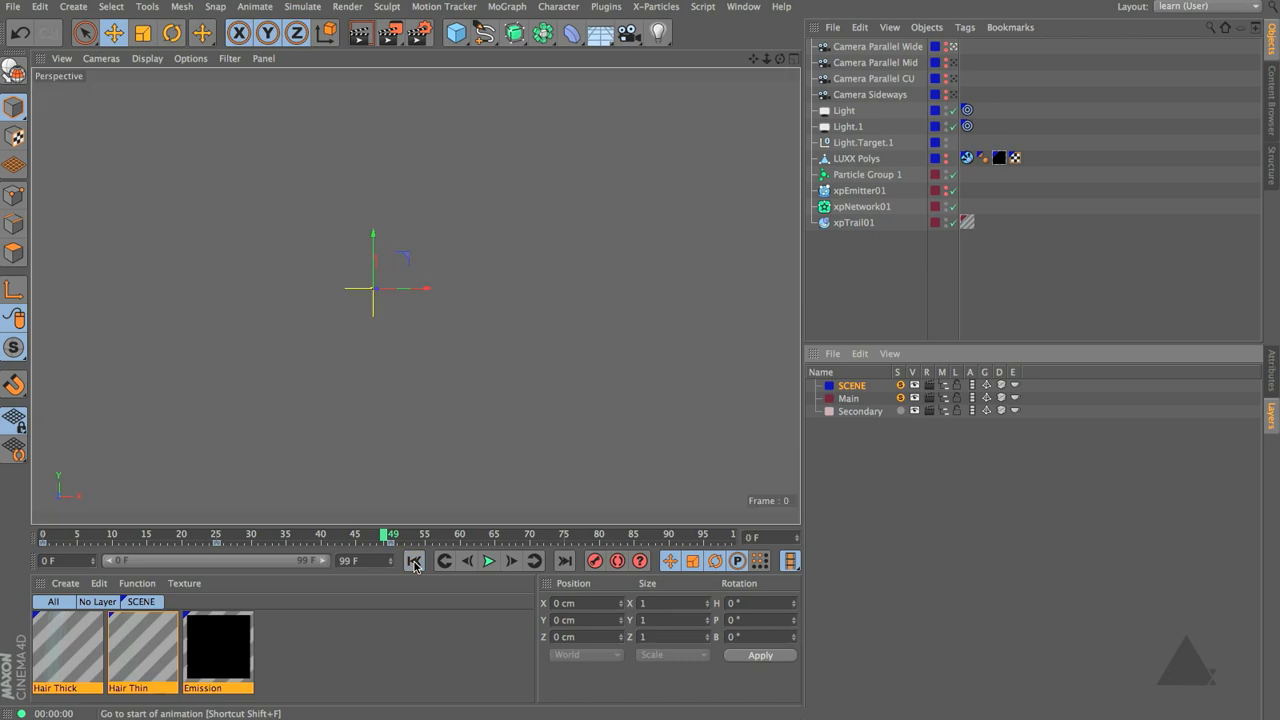
left_click(899, 399)
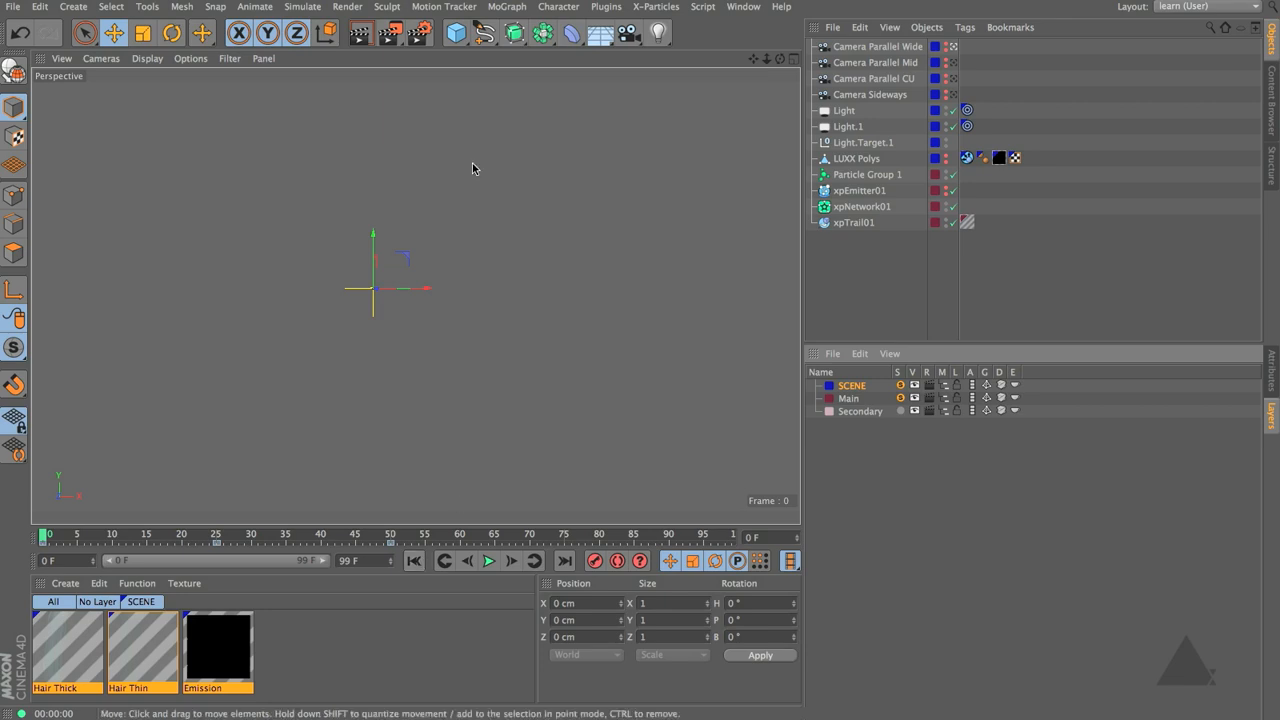
Set the render output width to 1920 pixels in the render settings, keeping the ratio locked
left_click(419, 33)
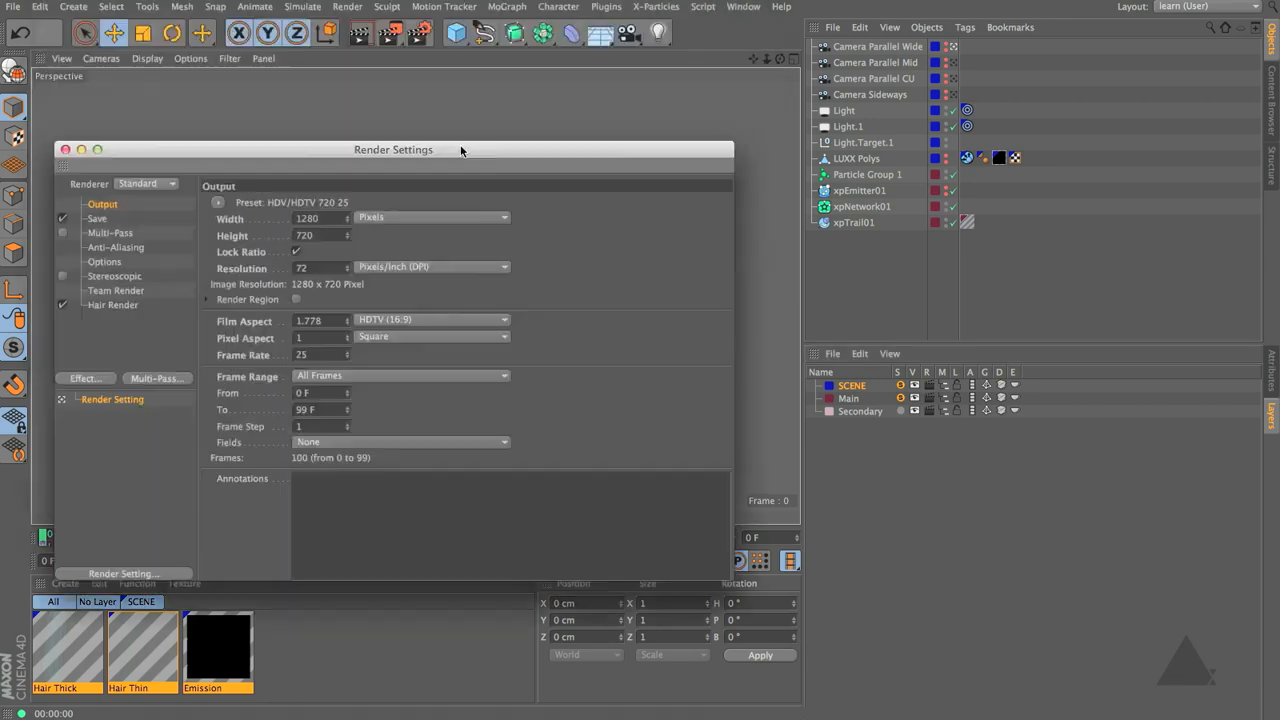
double_click(376, 187)
type("1920")
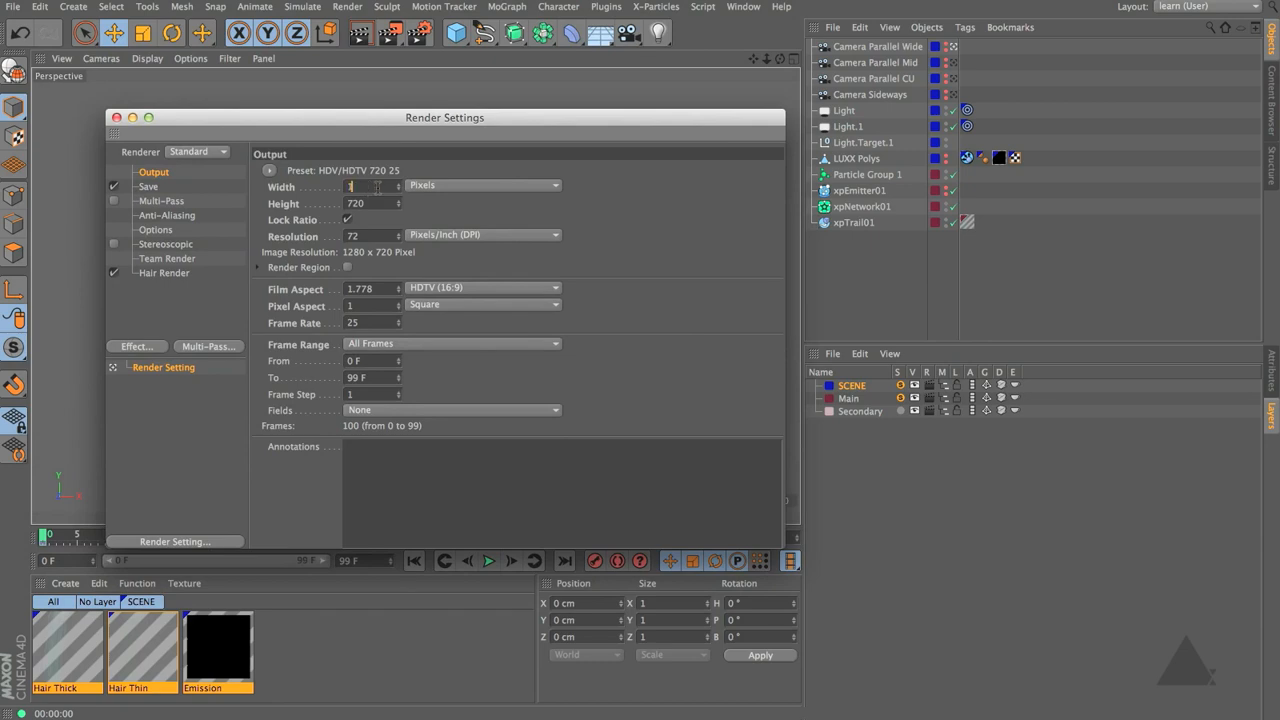
key("Return")
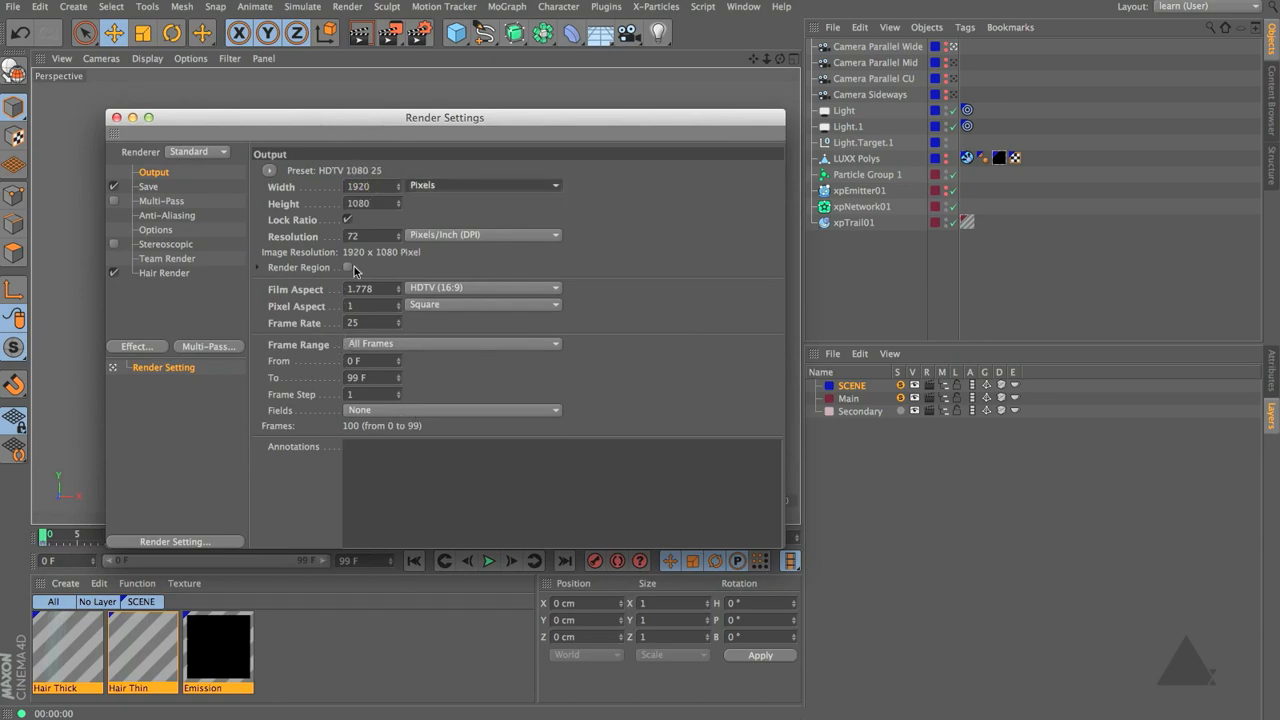
Set the saved image format to Photoshop (PSD) and enable Alpha Channel with Straight Alpha
left_click(148, 186)
left_click(430, 218)
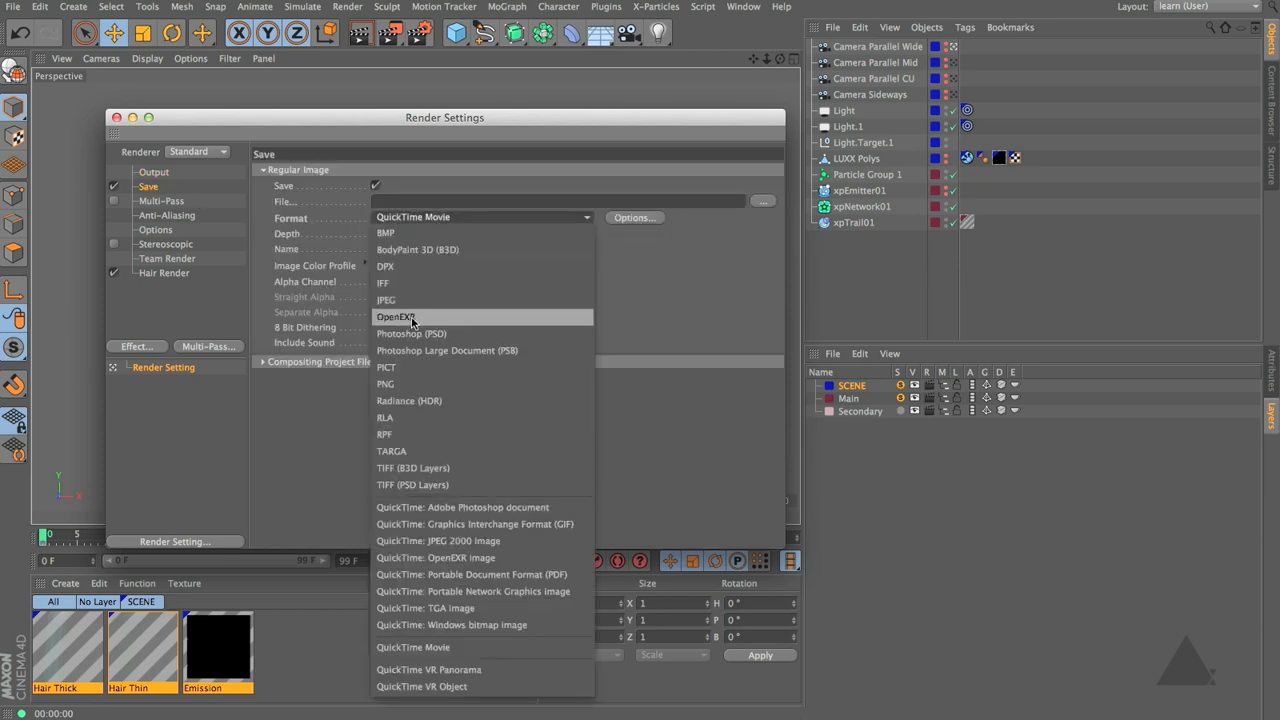
left_click(440, 334)
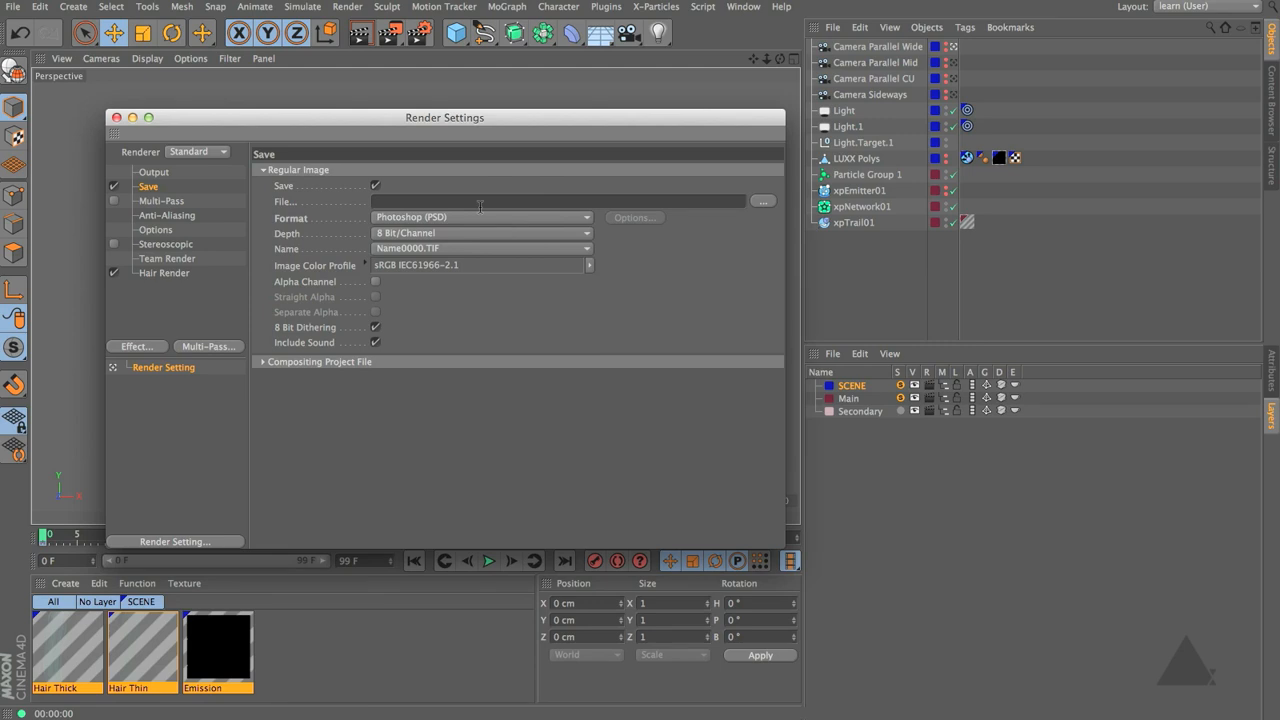
left_click(376, 282)
left_click(376, 298)
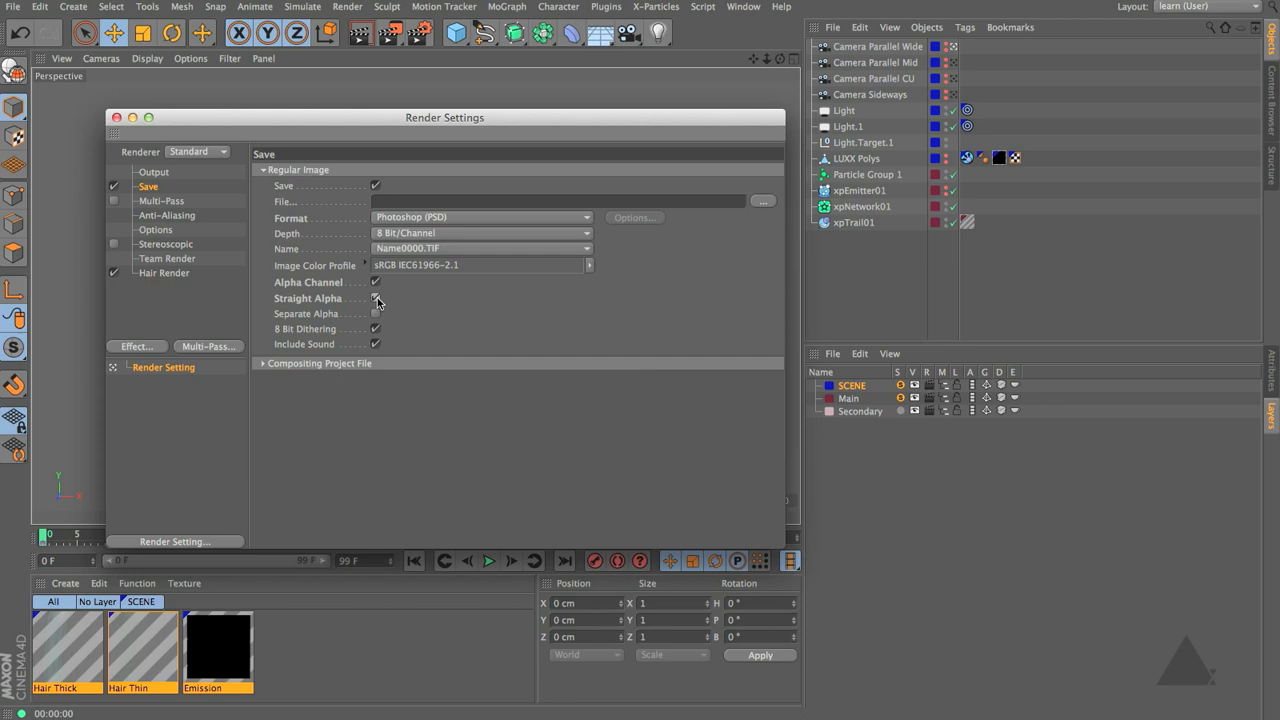
Set anti-aliasing to Best with a 5% threshold and the Mitchell filter
left_click_drag(466, 124, 523, 204)
left_click(228, 297)
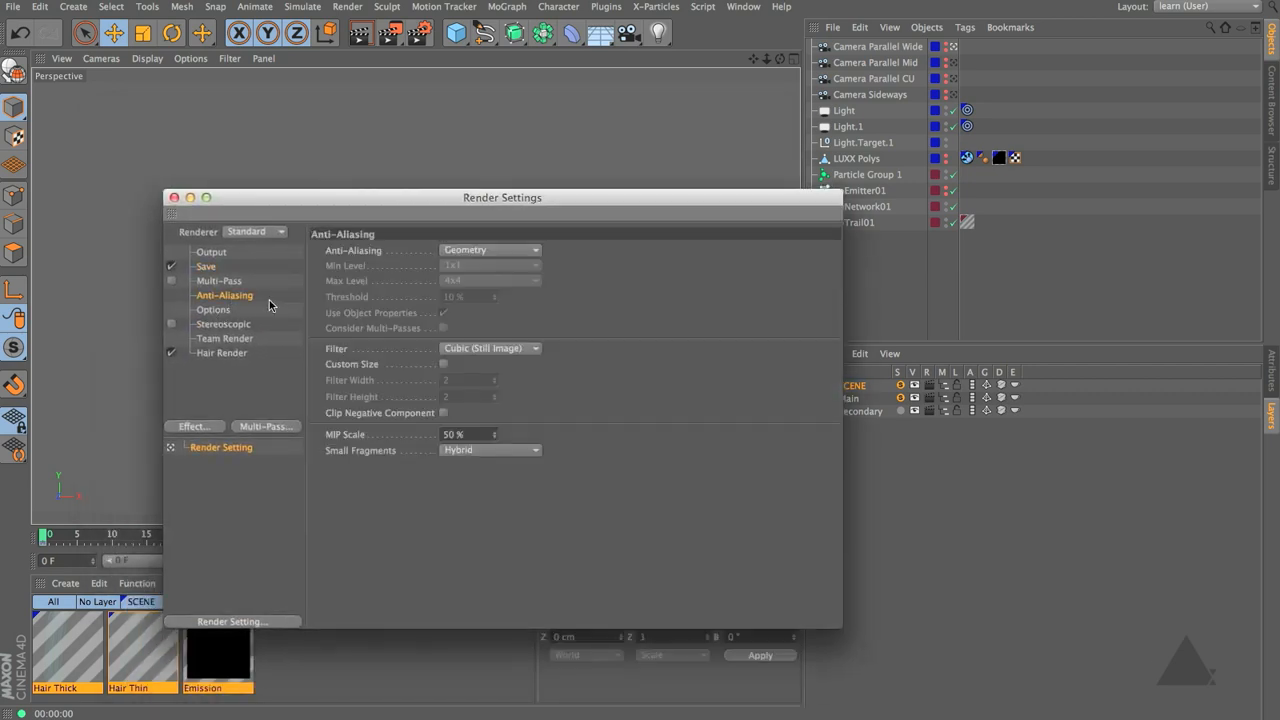
left_click(489, 250)
left_click(488, 300)
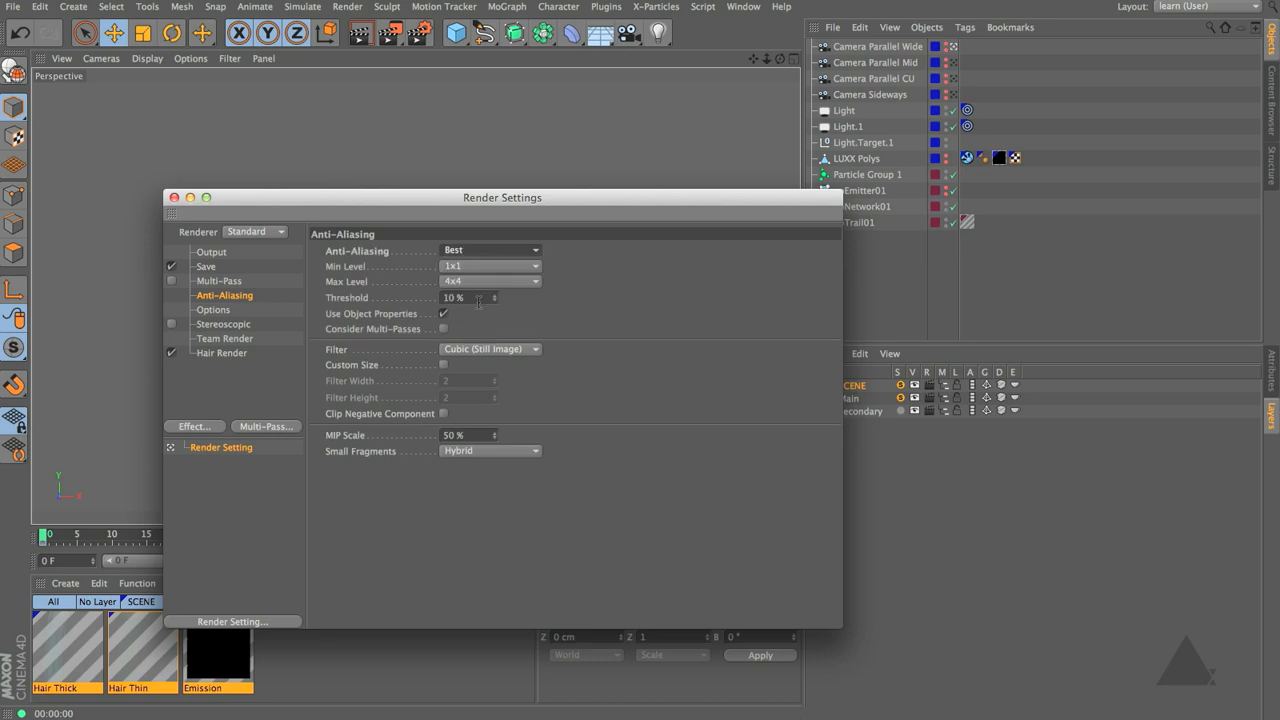
left_click_drag(464, 298, 406, 295)
type("5")
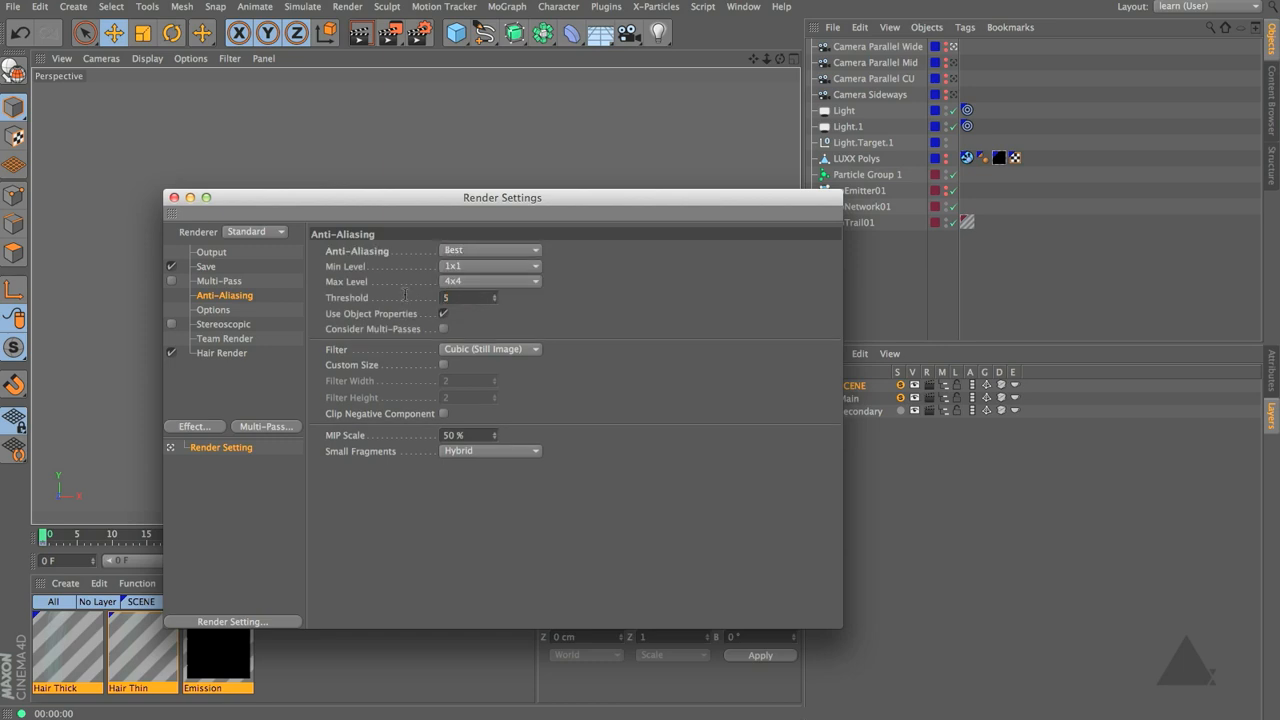
key("Return")
left_click(491, 355)
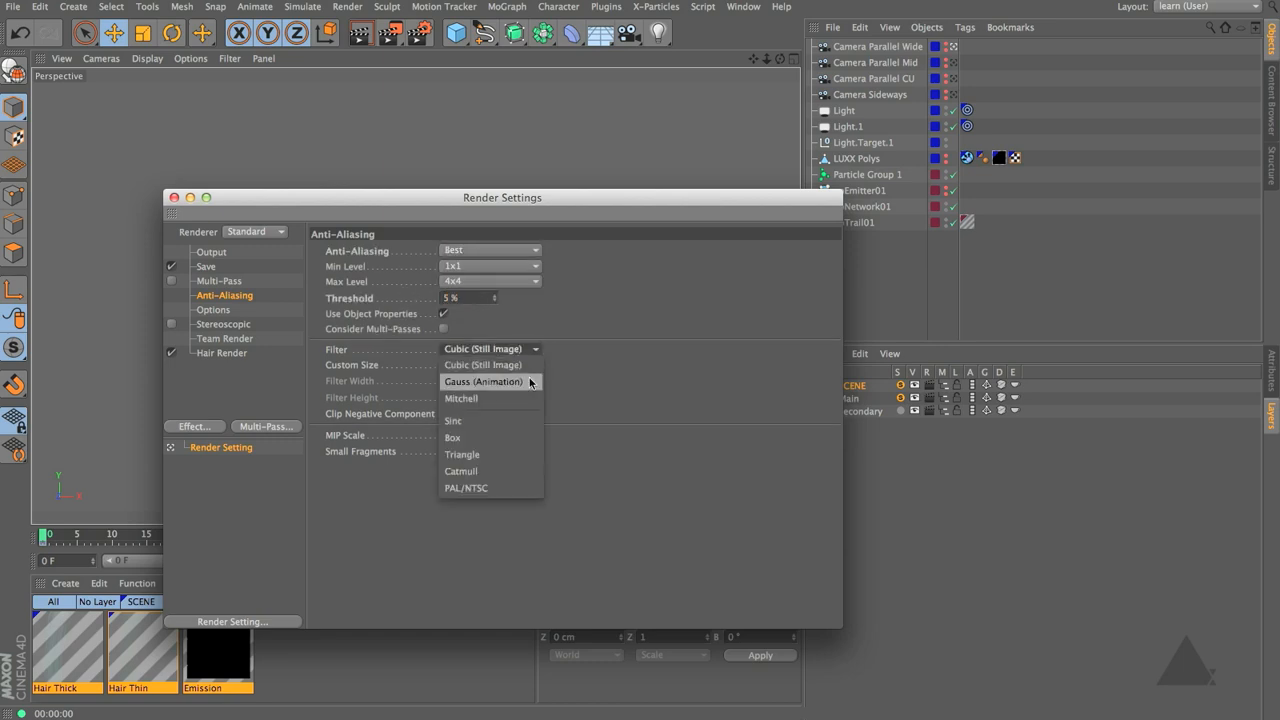
left_click(508, 401)
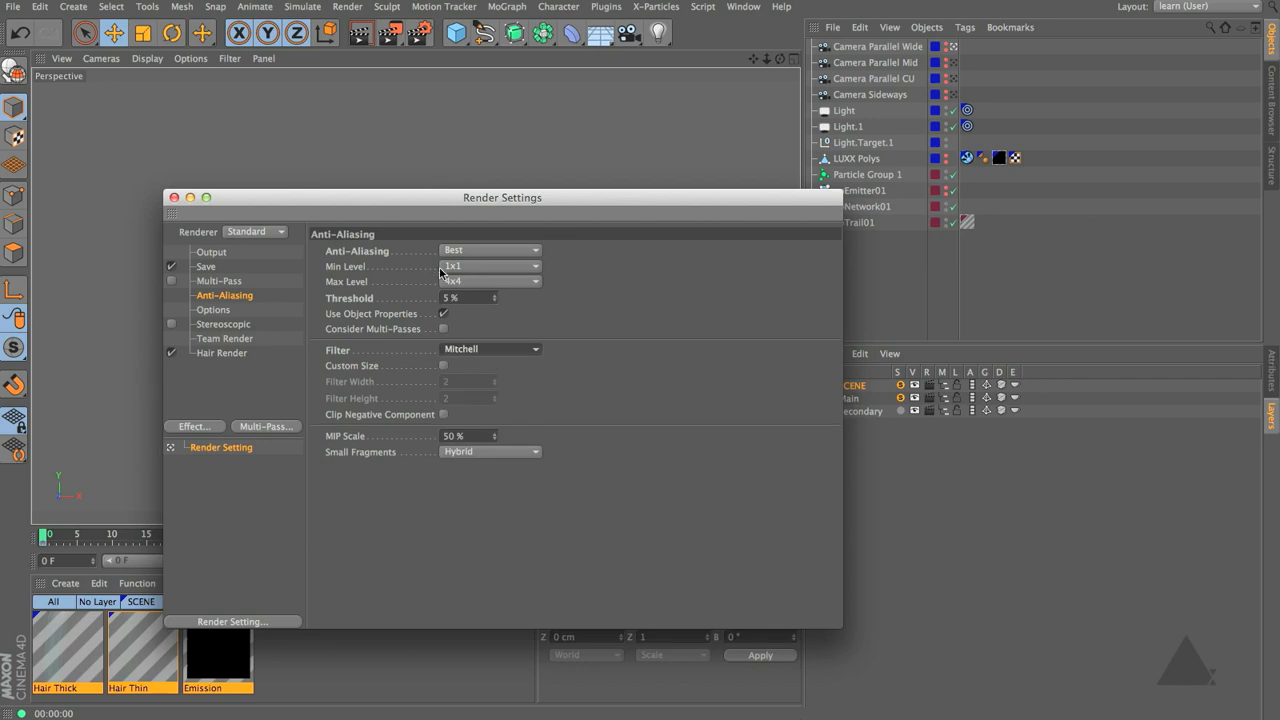
Create a child render setting named Wide under Render Setting and show its save options
left_click_drag(632, 199, 600, 68)
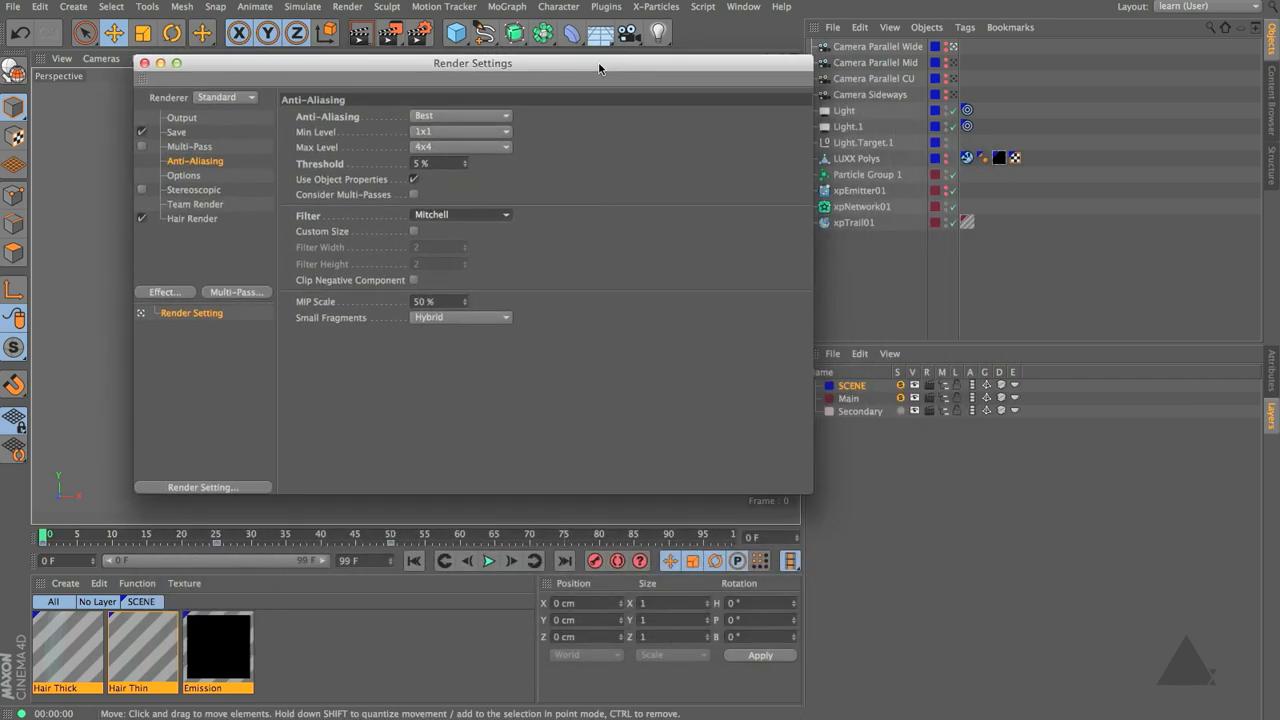
right_click(181, 316)
left_click(203, 338)
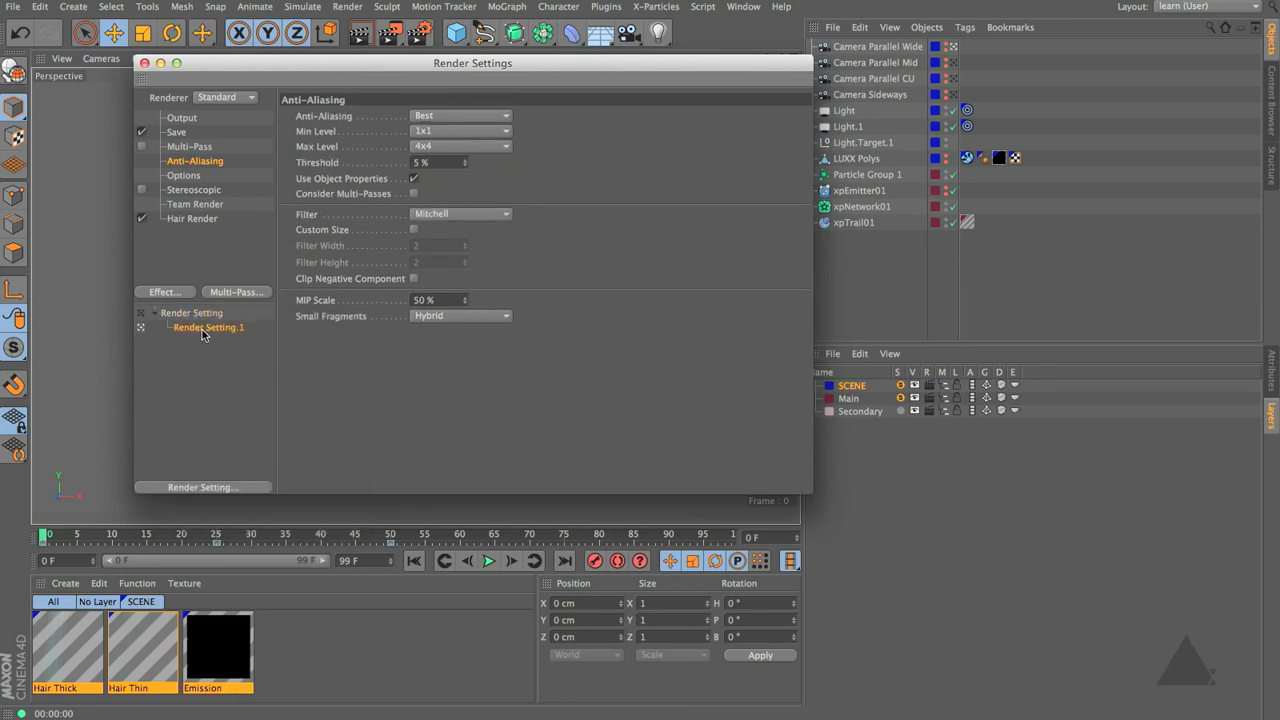
double_click(202, 333)
type("Wide")
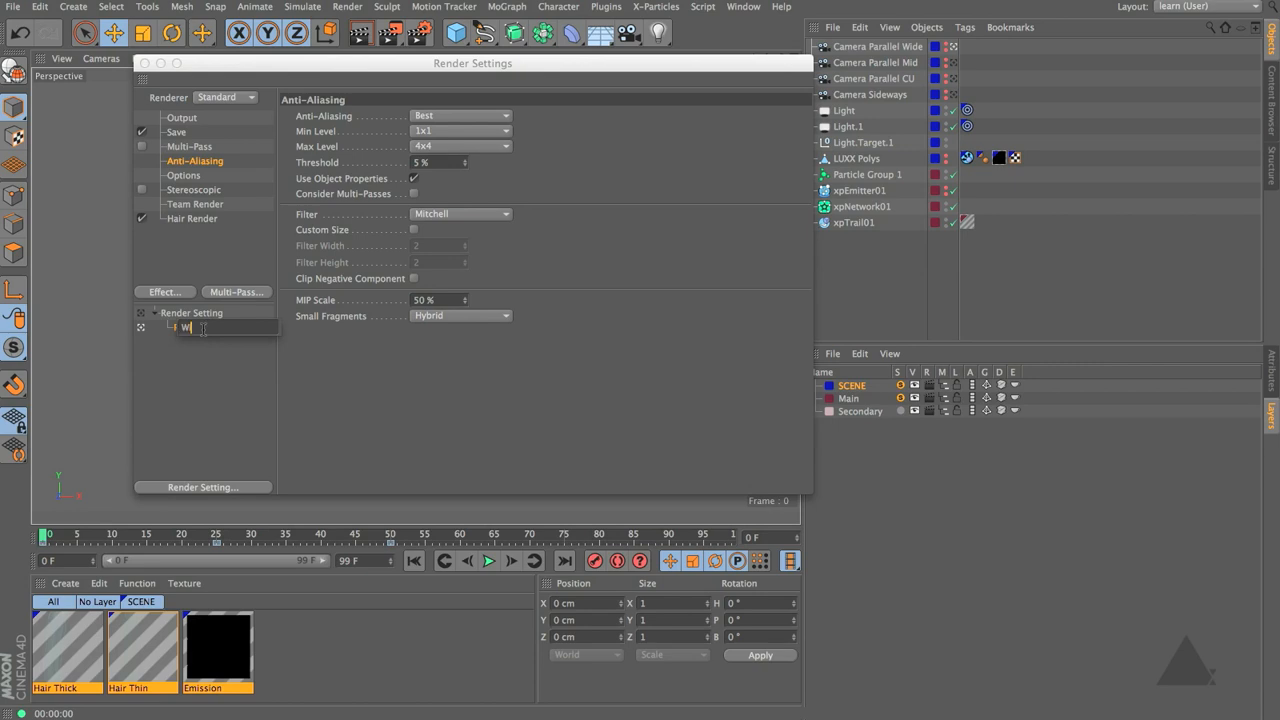
key("Return")
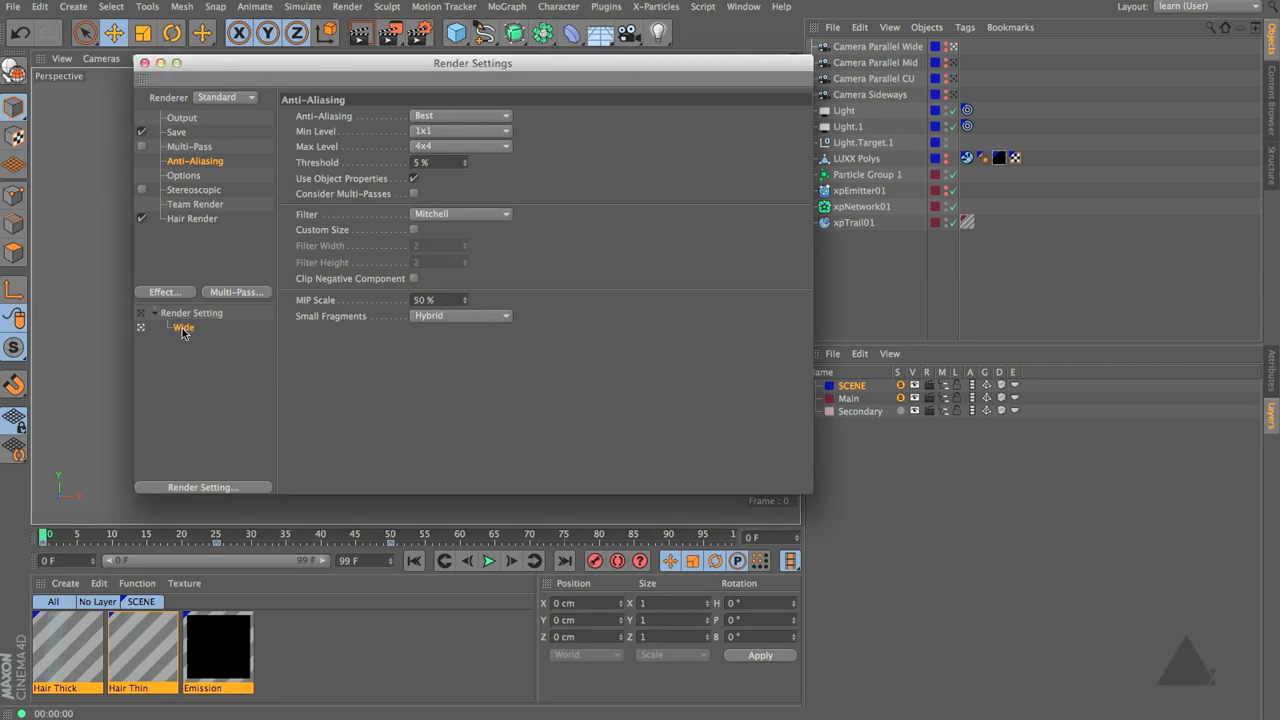
left_click(176, 132)
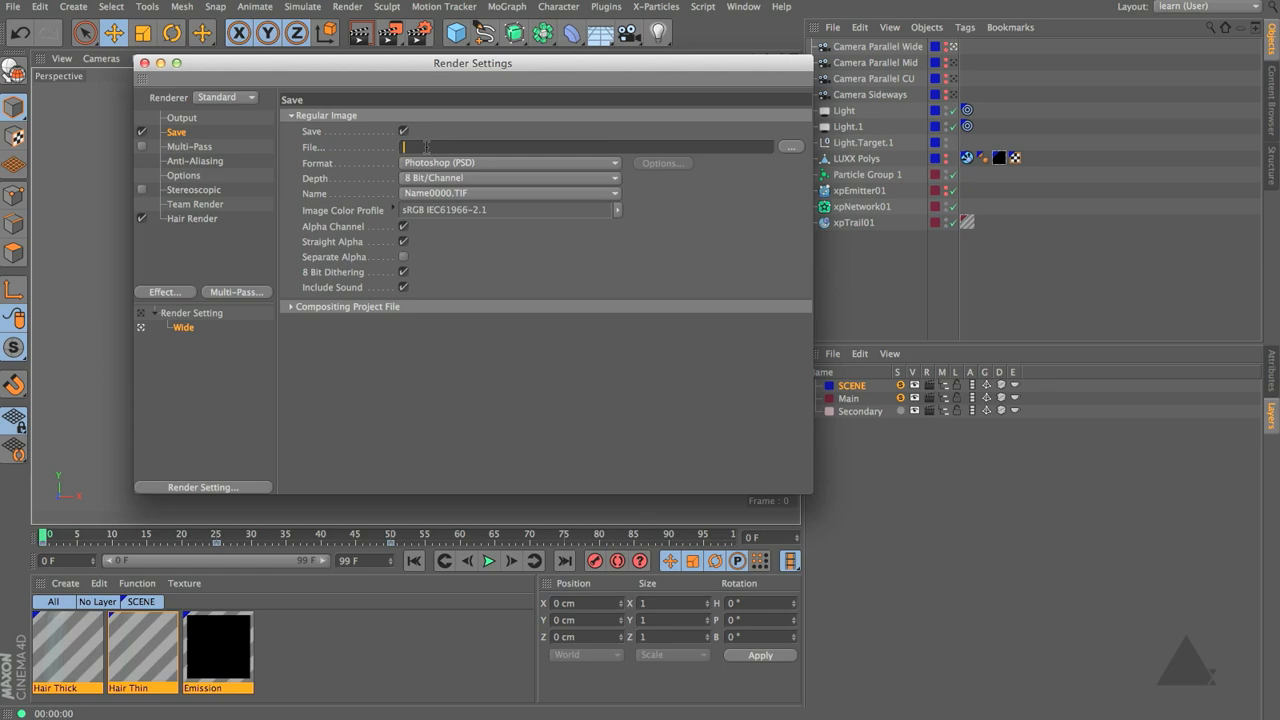
Create a second child render setting under Render Setting and name it Mid
right_click(184, 315)
left_click(210, 341)
double_click(195, 342)
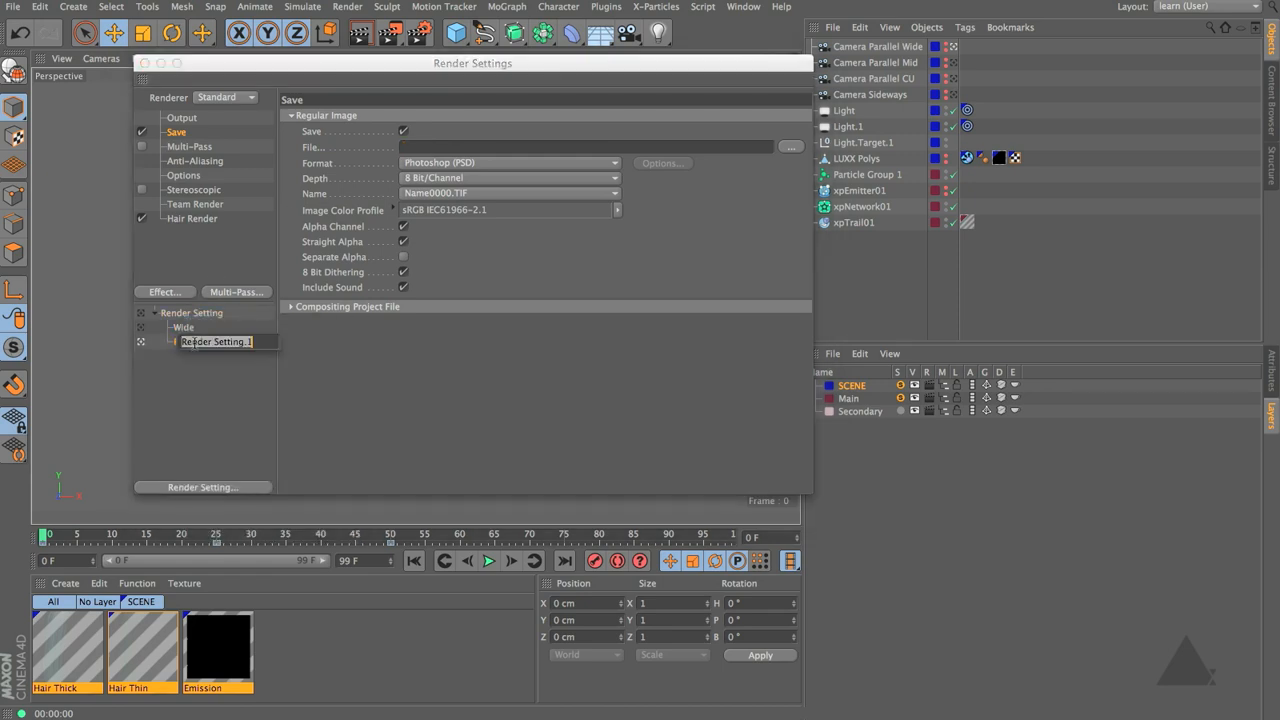
type("Mid")
key("Return")
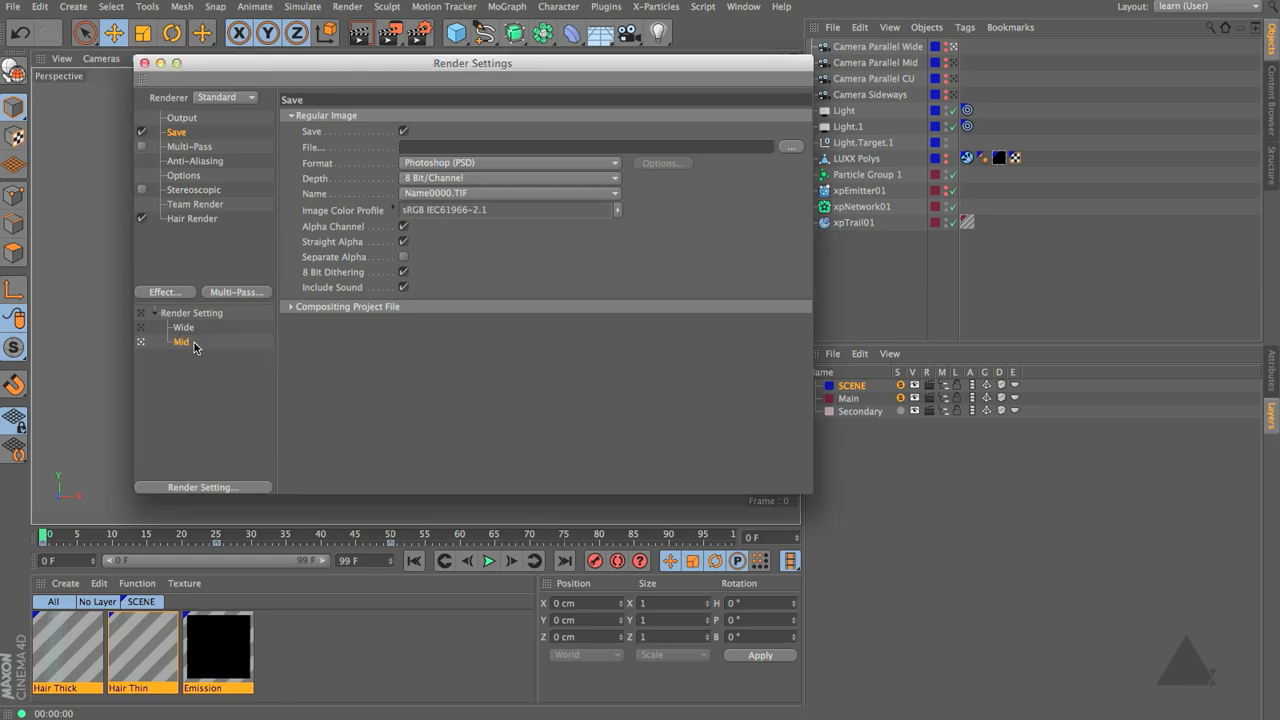
Create a third child render setting under Render Setting and name it CU
right_click(205, 316)
left_click(226, 334)
double_click(200, 357)
type("CU")
key("Return")
Create a fourth child render setting under Render Setting and name it Side
right_click(194, 316)
left_click(226, 338)
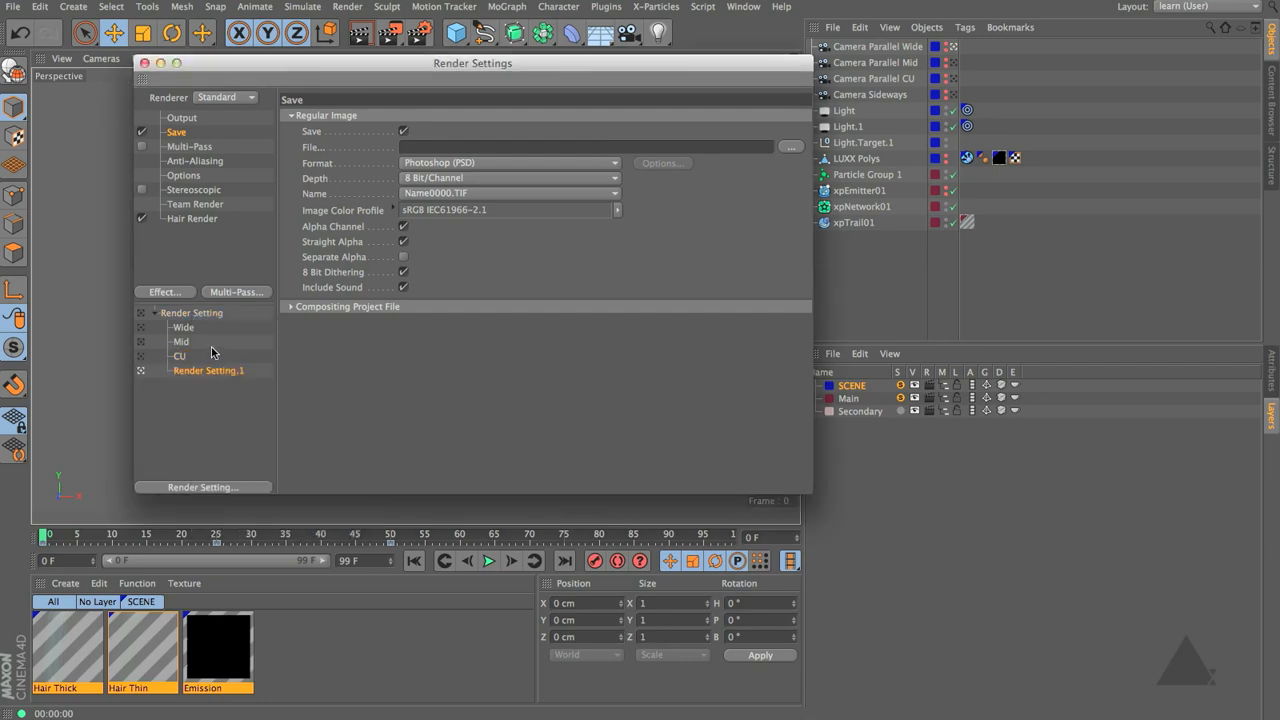
double_click(211, 371)
type("Side")
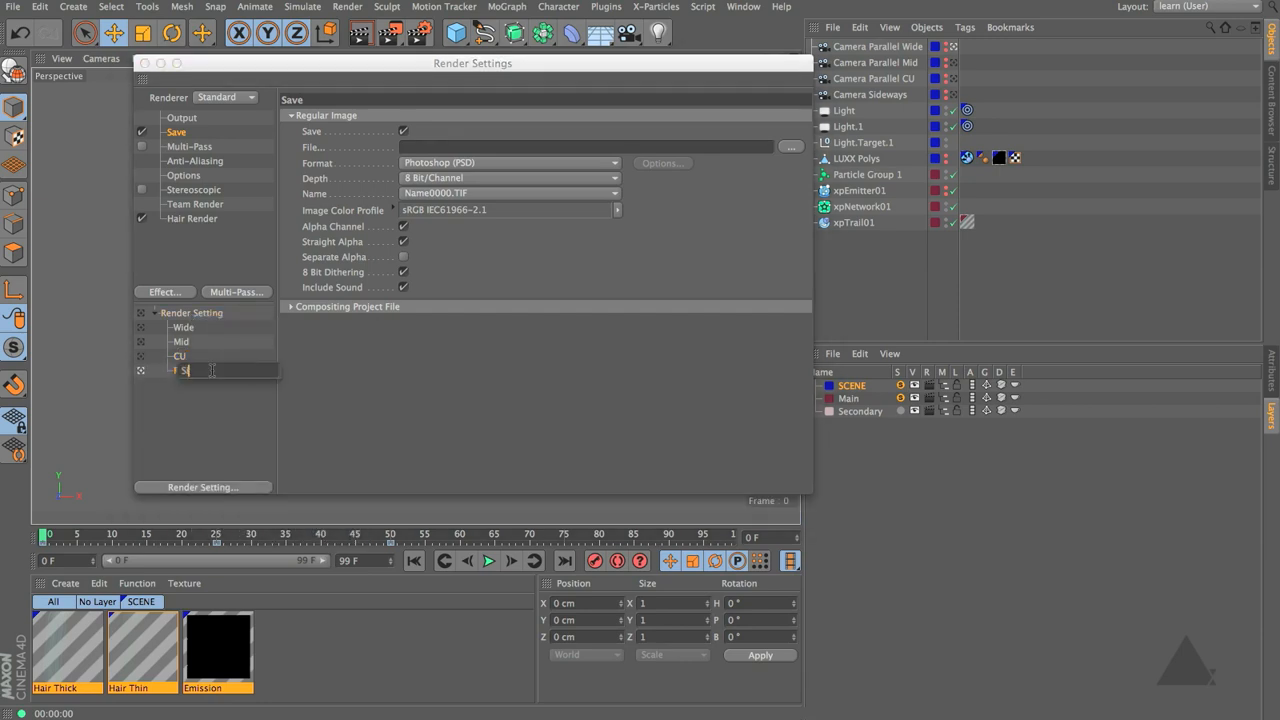
key("Return")
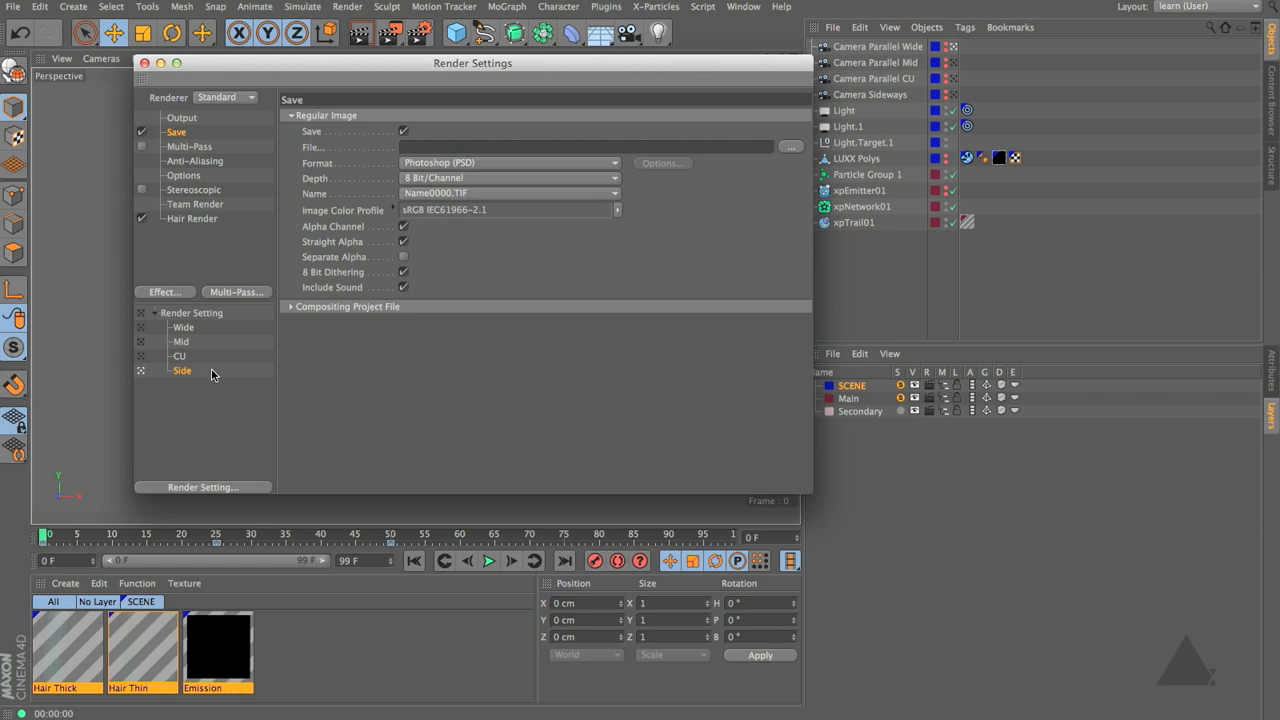
Compare the save options of the parent Render Setting with those of its children, ending on Wide
left_click(181, 342)
left_click(181, 372)
left_click(180, 313)
left_click(183, 328)
left_click(180, 357)
left_click(176, 314)
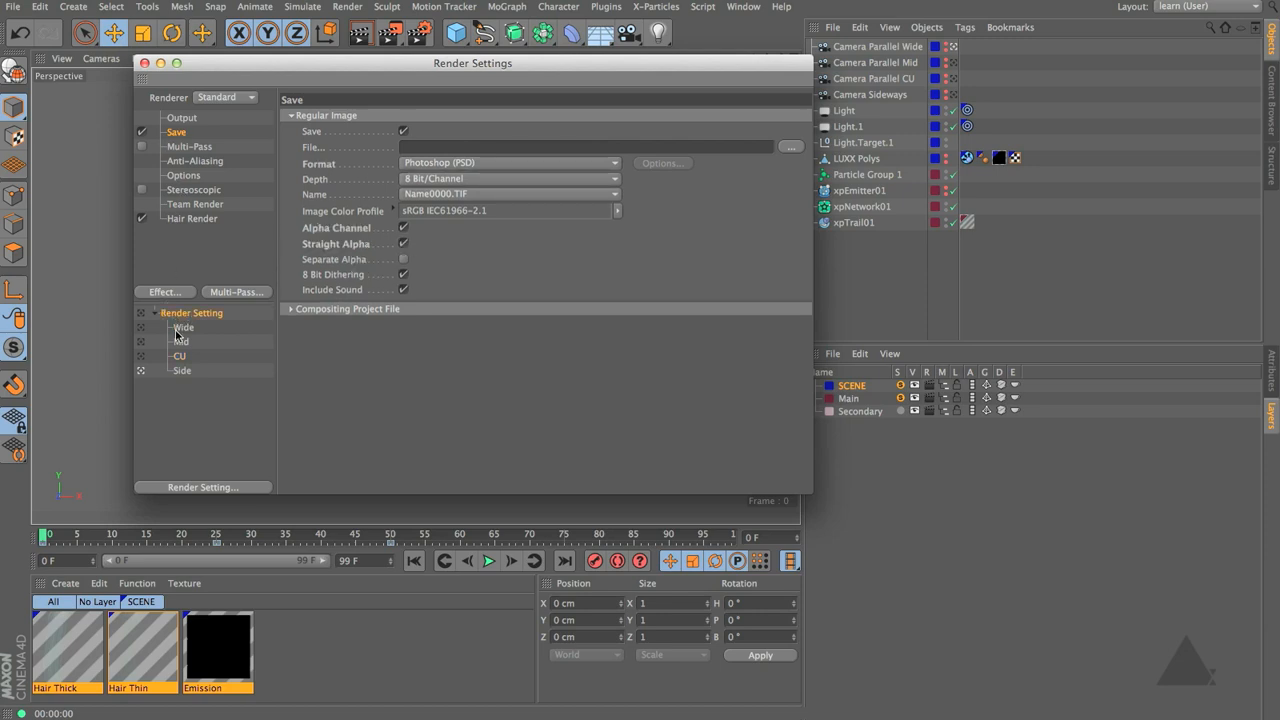
left_click(182, 329)
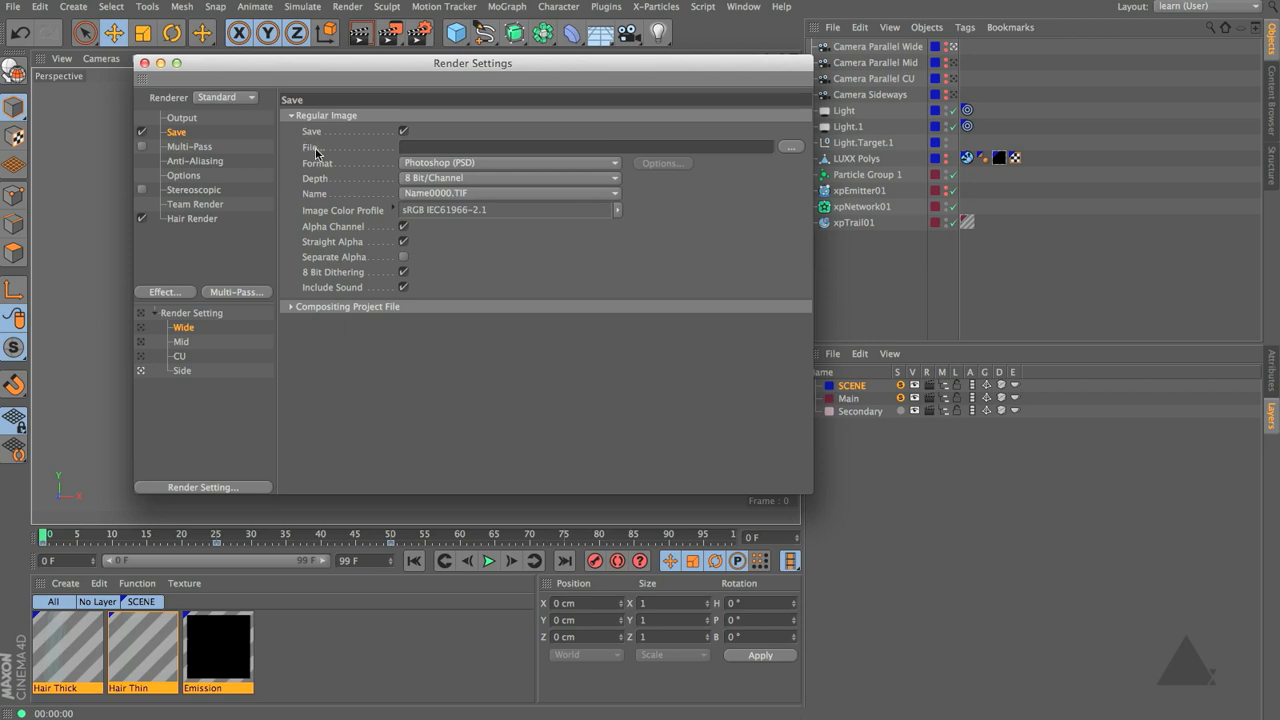
Set the save file name of the Wide render setting to NetworkLogoReveal_Wide_M and try making that parameter inherit the parent setting
left_click(439, 148)
type("NetworkLogoReveal_Wide_M")
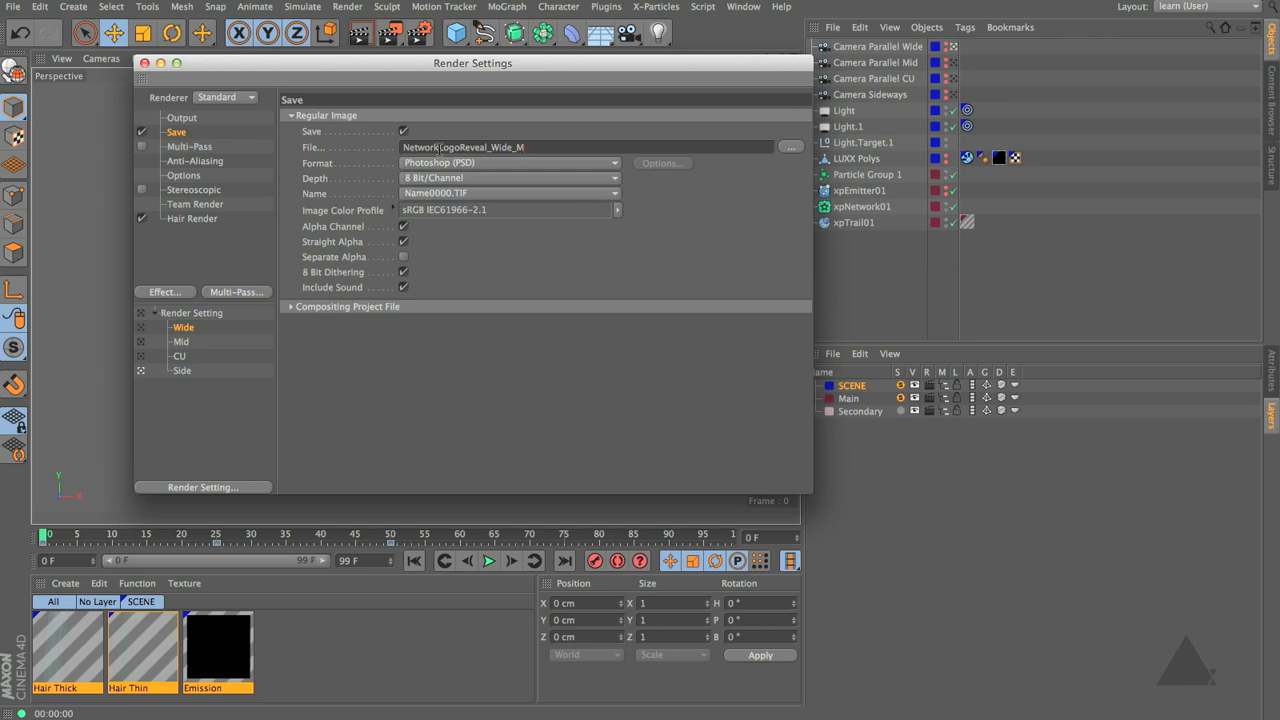
right_click(310, 151)
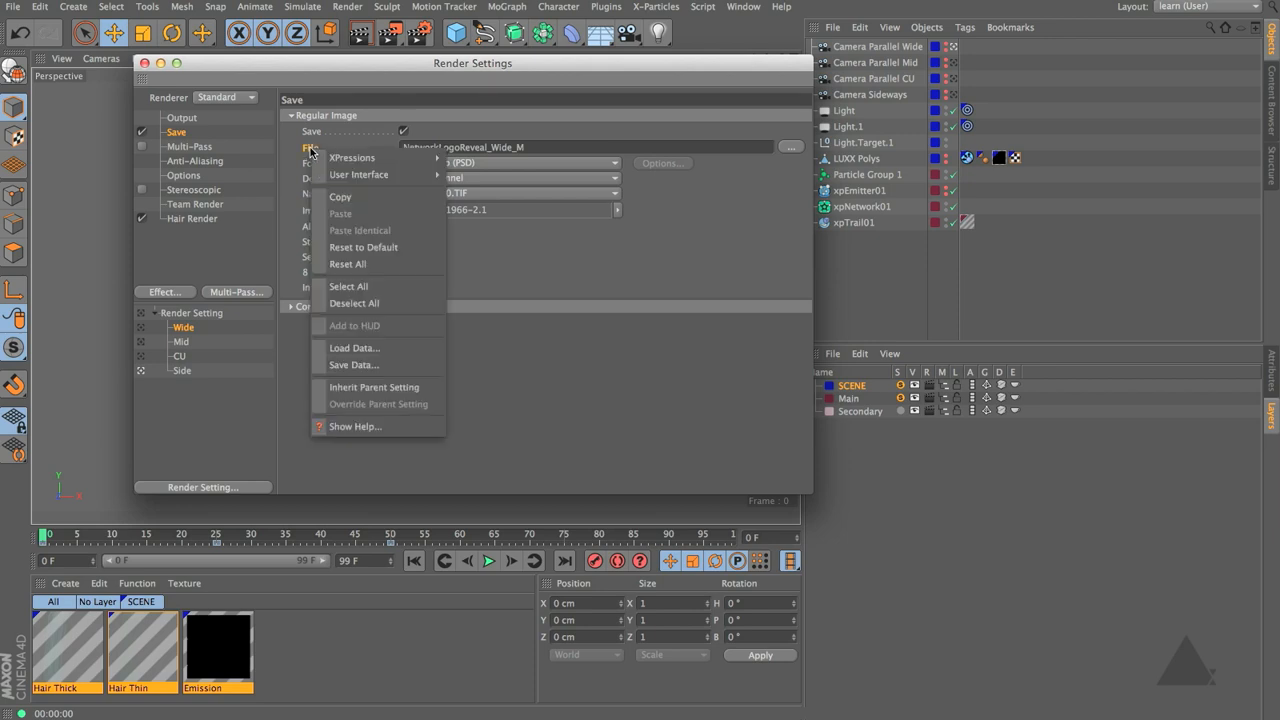
left_click(398, 388)
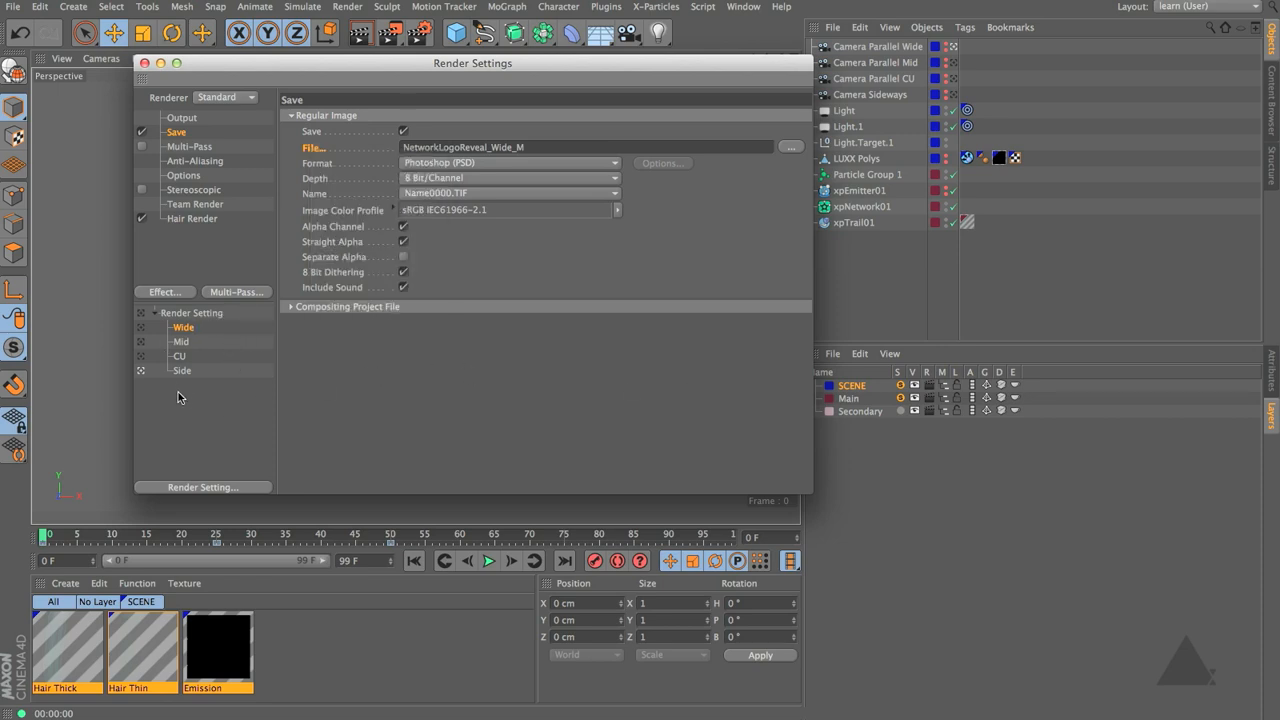
Set the output width of the parent Render Setting to 1280 pixels
left_click(215, 314)
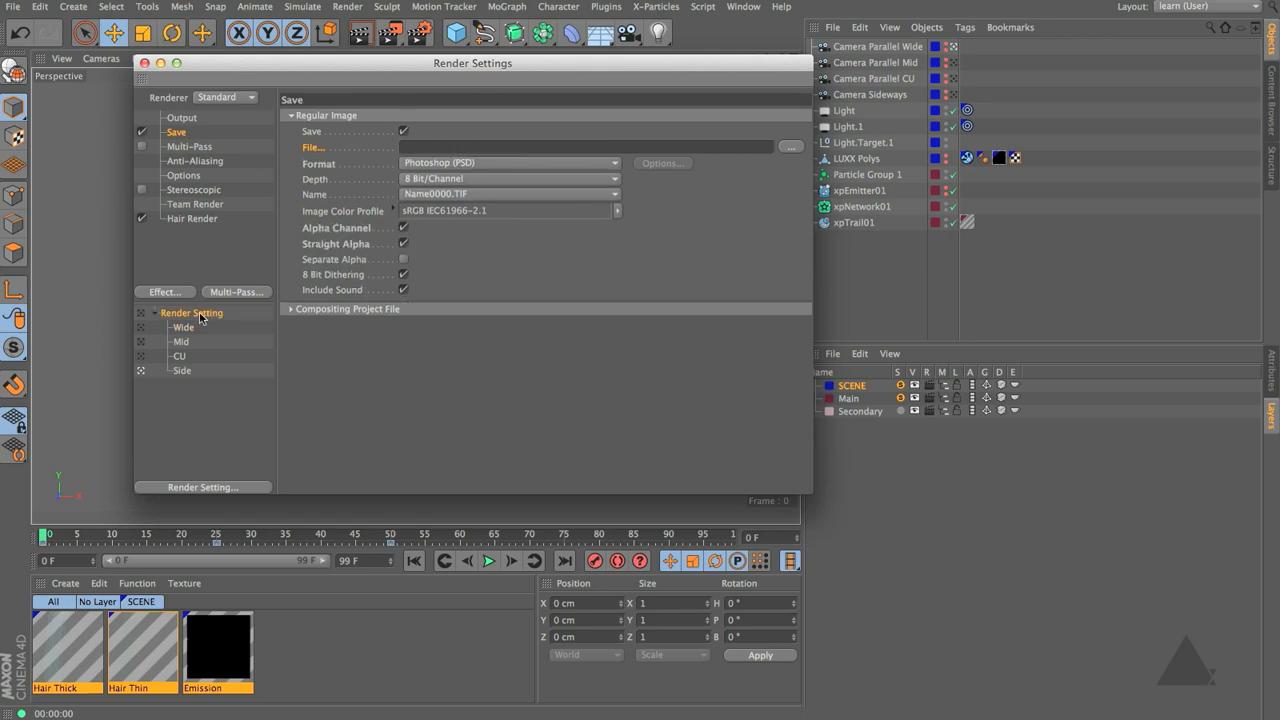
left_click(190, 119)
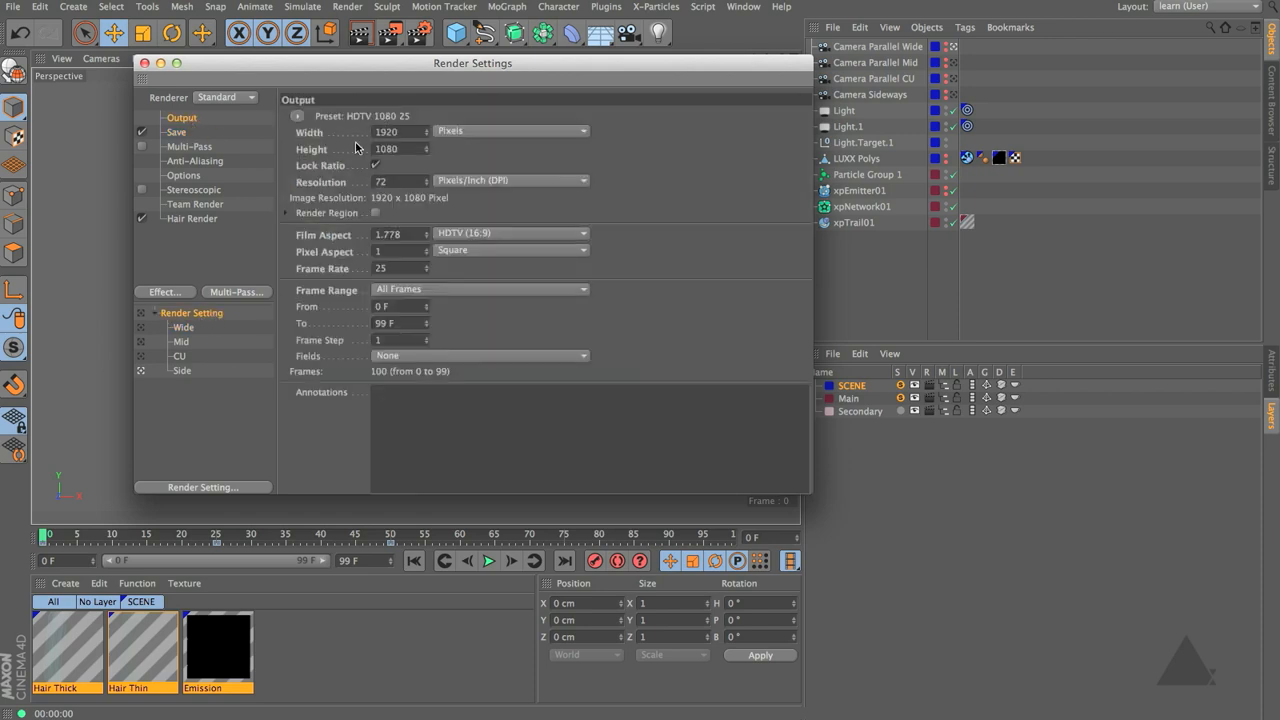
double_click(409, 132)
type("1280")
key("Return")
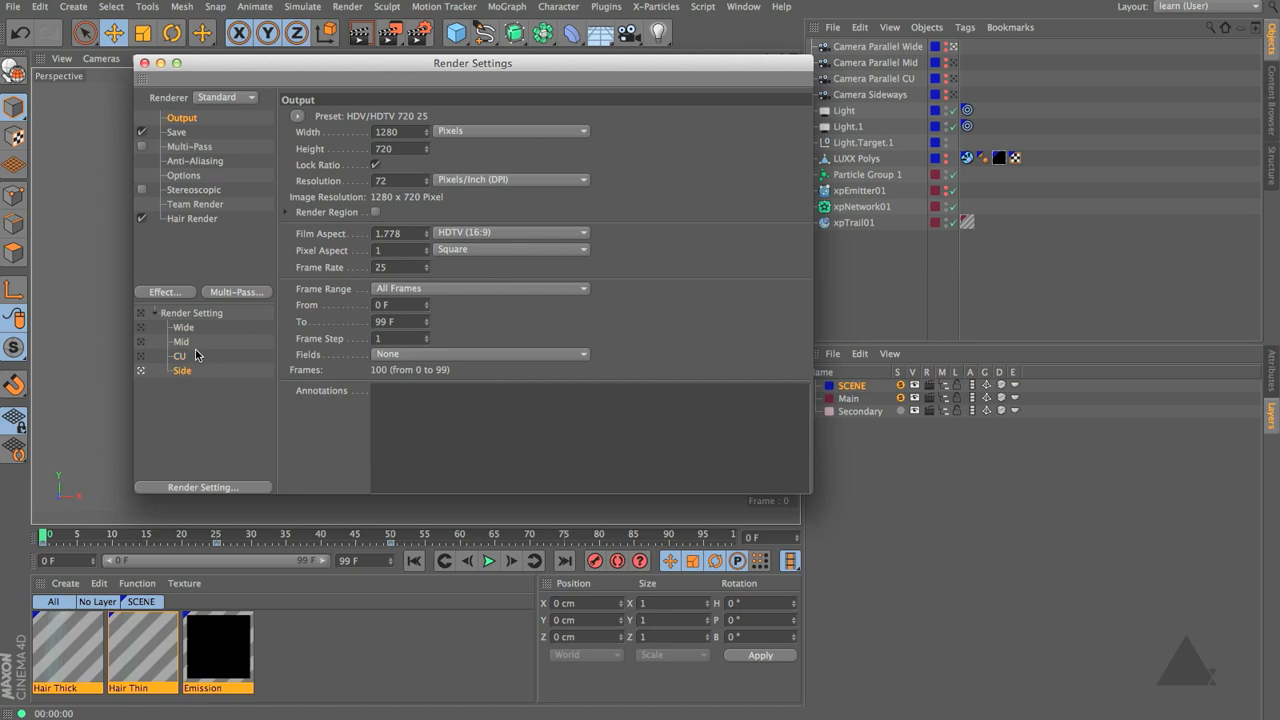
Set the parent Render Setting's output width back to 1920 pixels and check the output of the CU and Side children
left_click(205, 313)
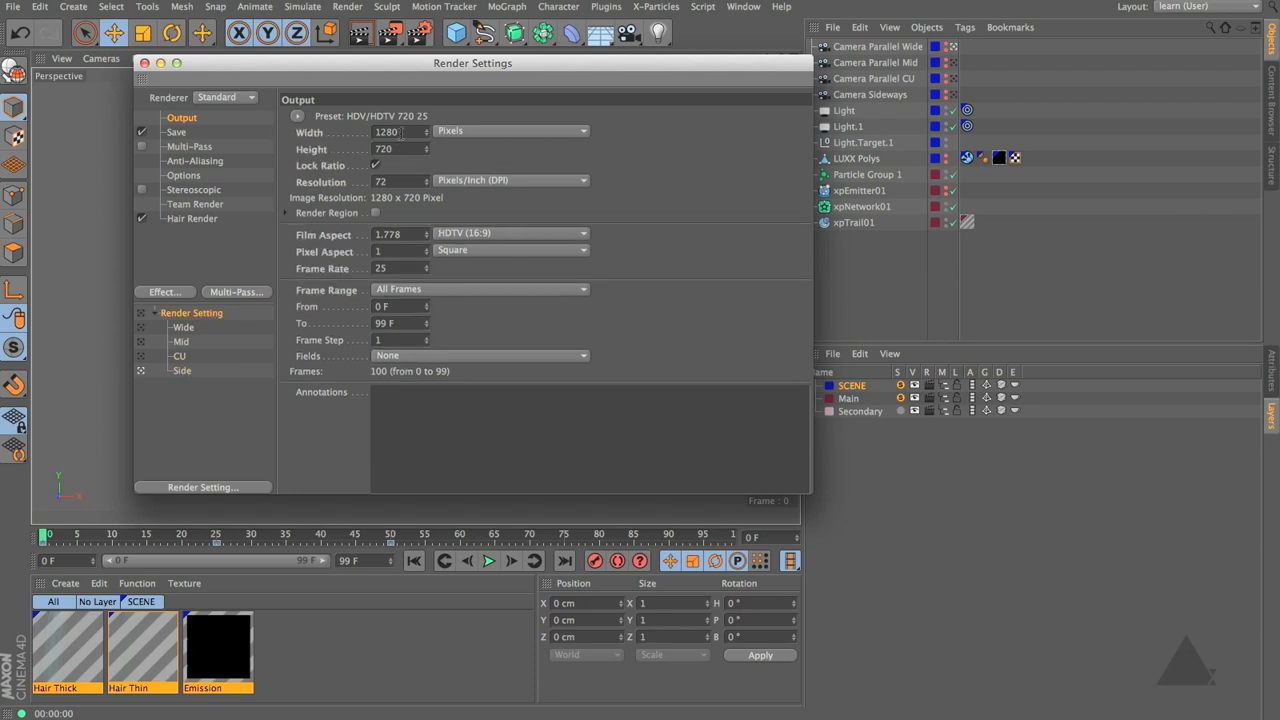
double_click(402, 131)
type("1920")
key("Return")
left_click(181, 356)
left_click(183, 371)
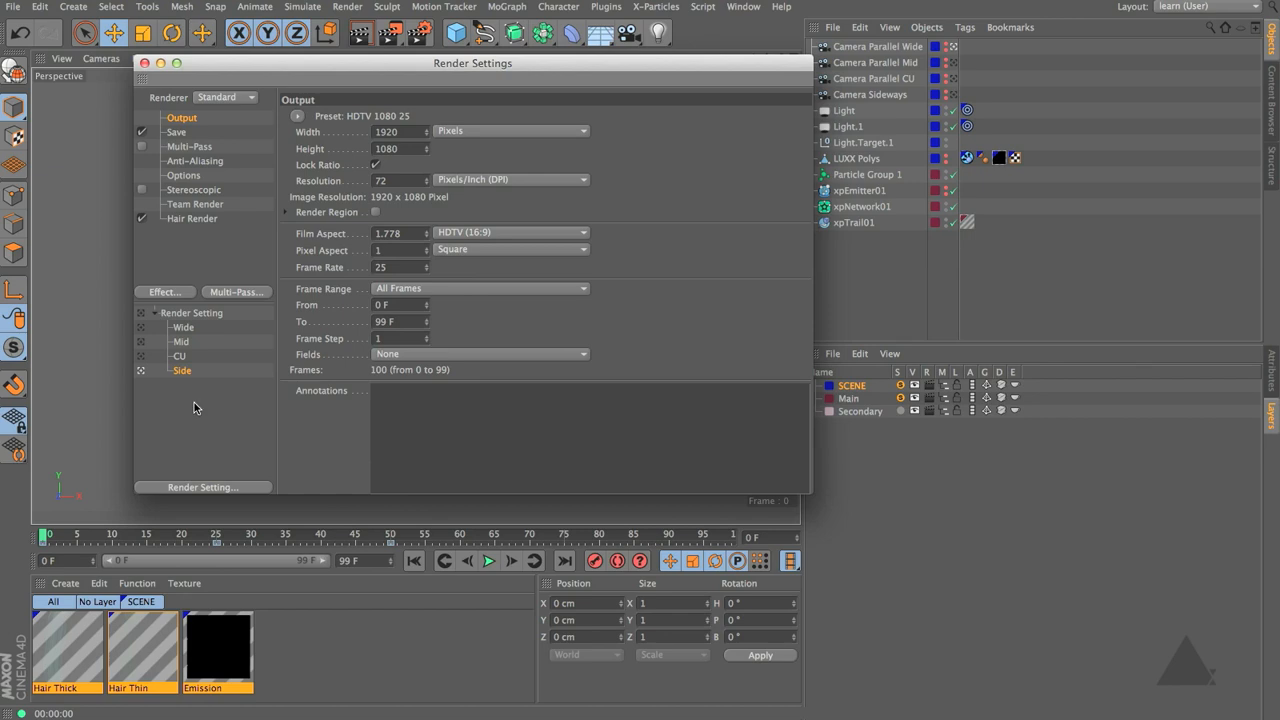
Make Wide the active render setting, review its save options and close the render settings
left_click(184, 330)
left_click(176, 132)
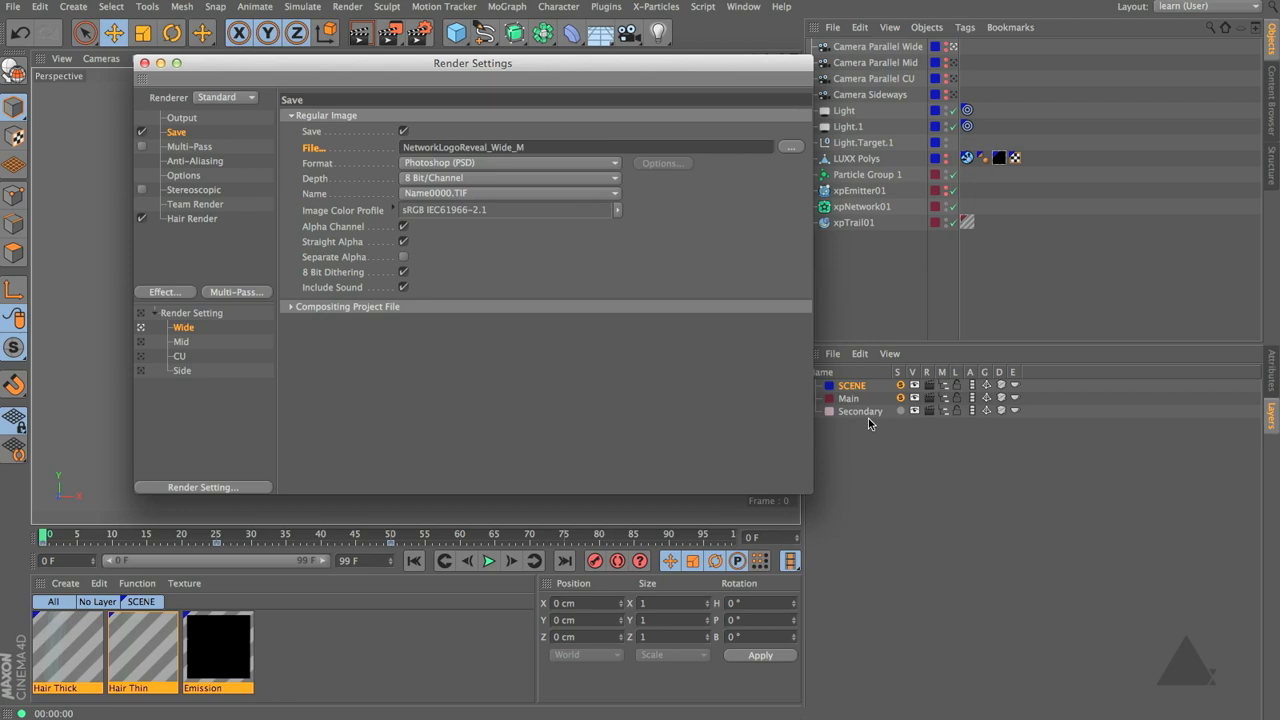
left_click(144, 63)
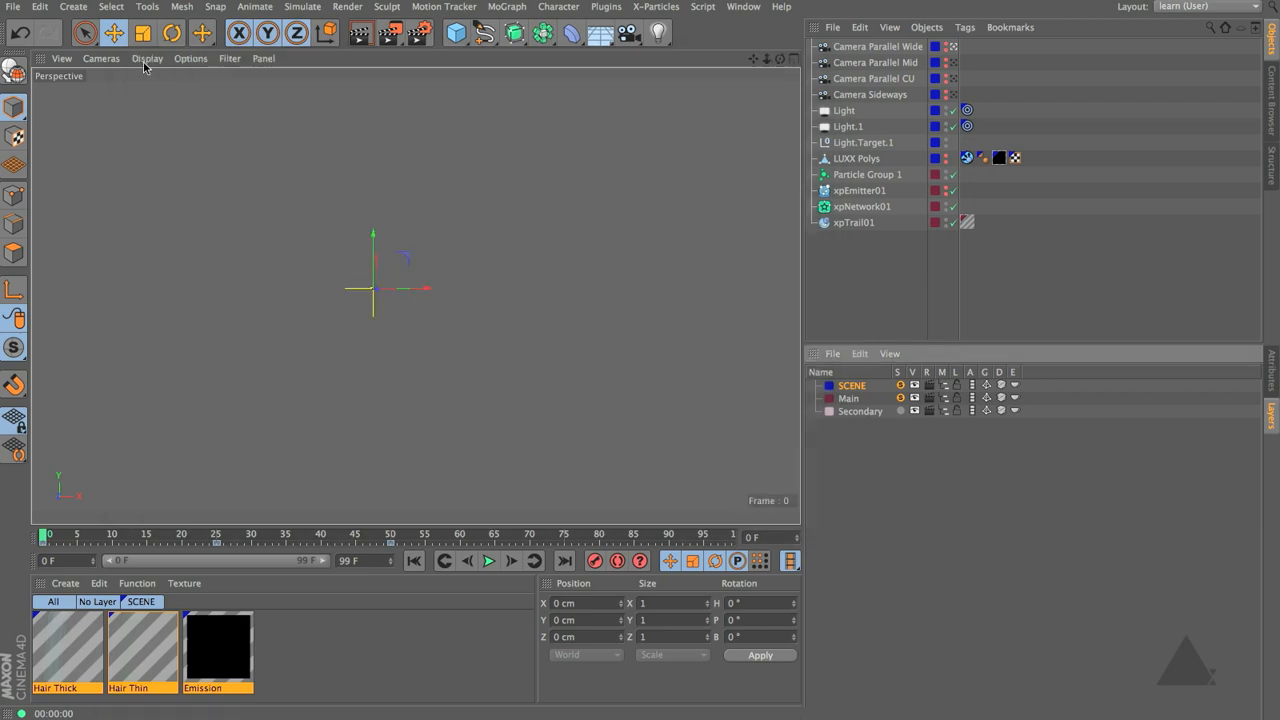
Play the animation to frame 28, preview-render it through Camera Parallel Wide and Camera Parallel CU, and return to frame 0
left_click(489, 561)
left_click(489, 561)
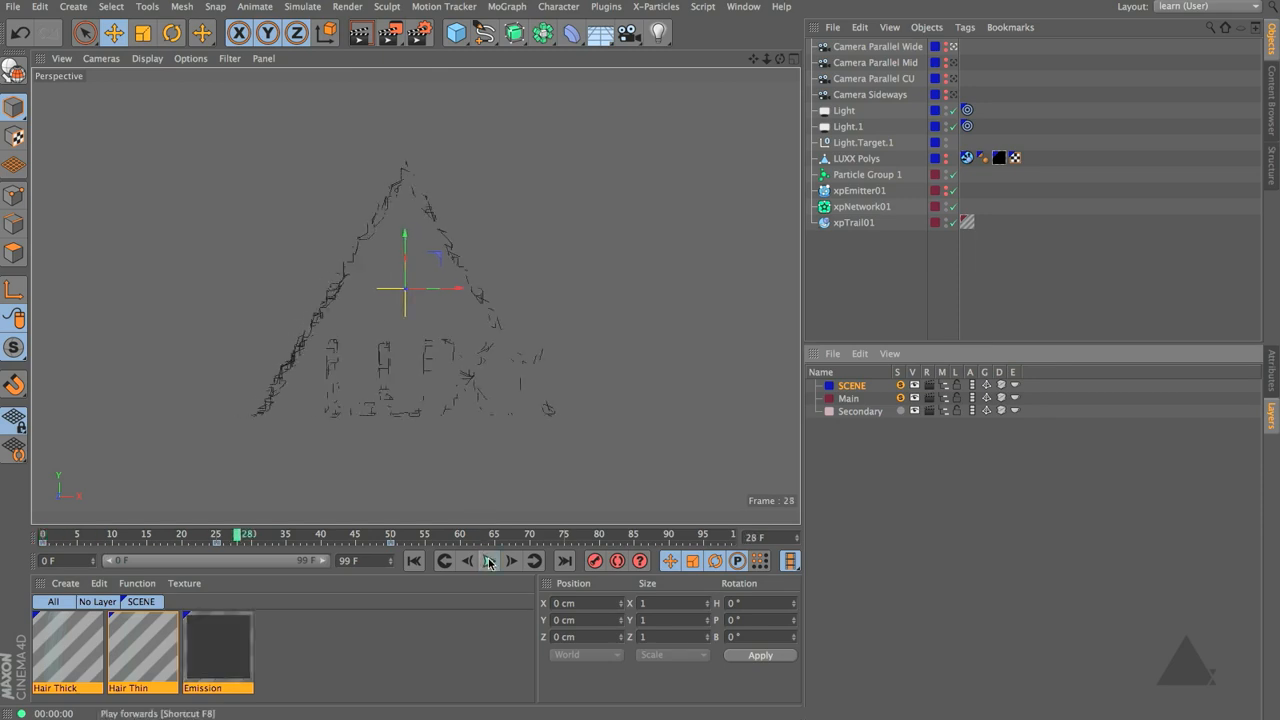
key("ctrl+r")
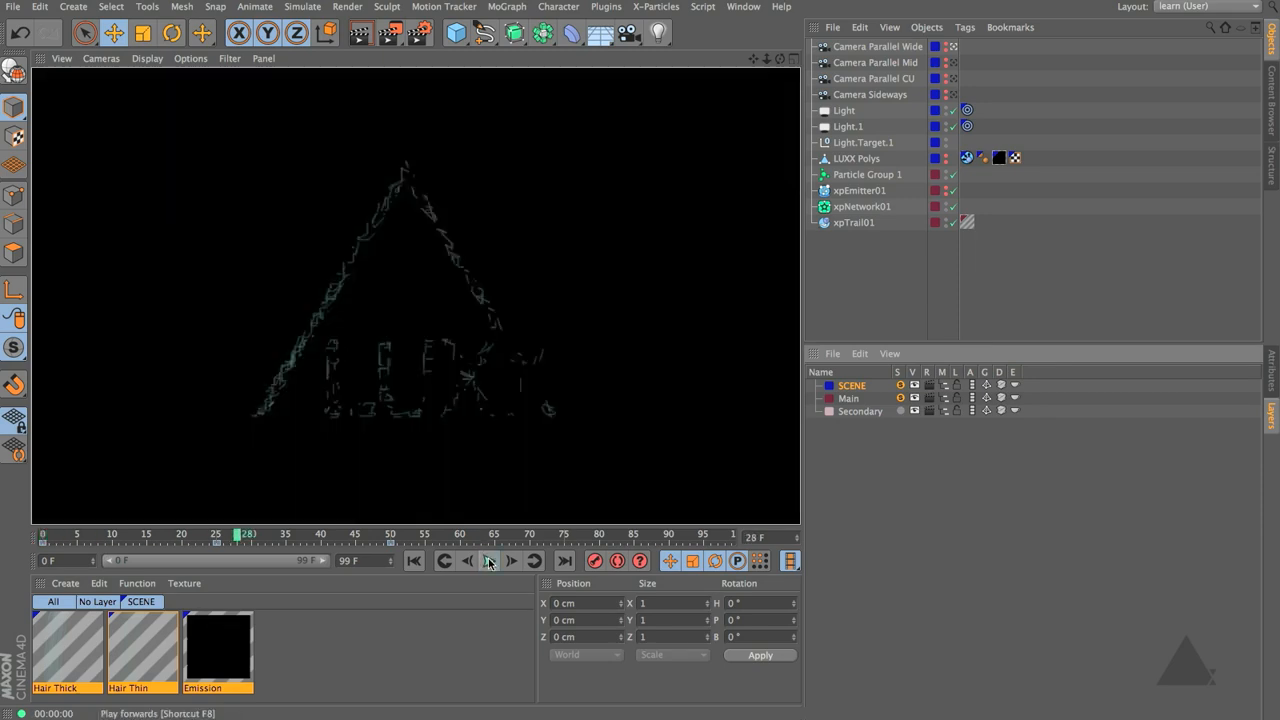
left_click(954, 79)
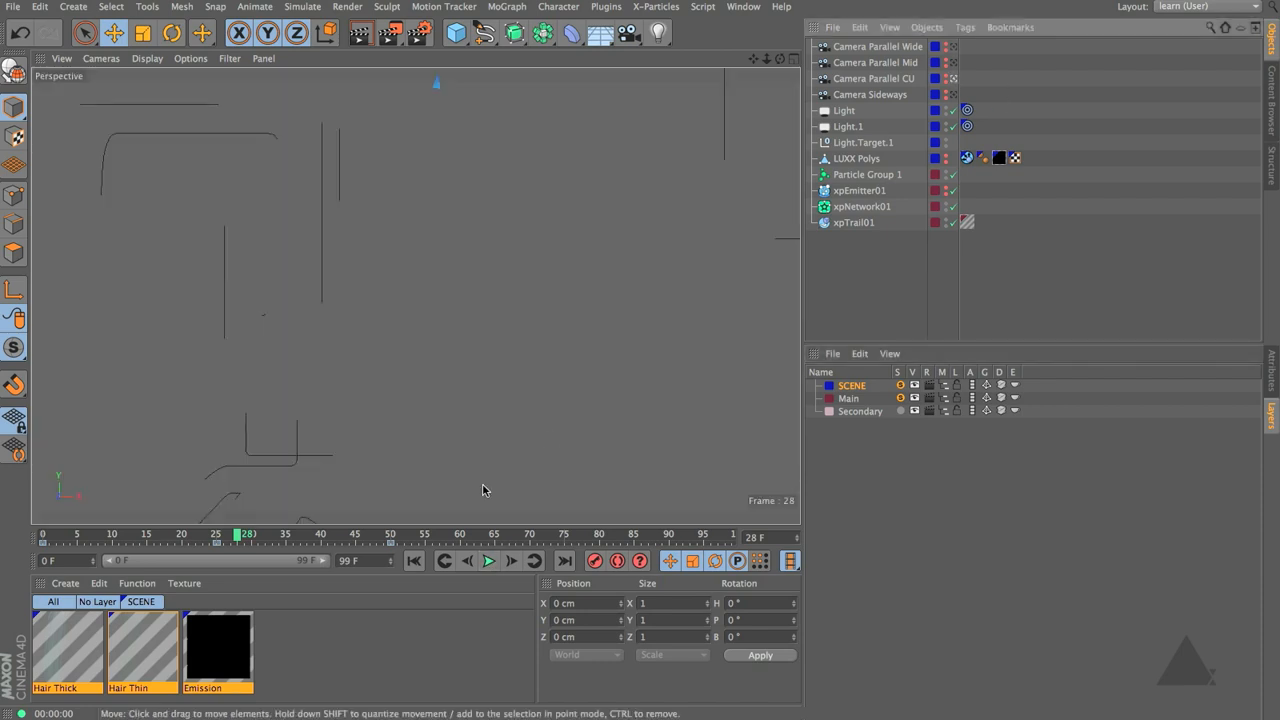
key("ctrl+r")
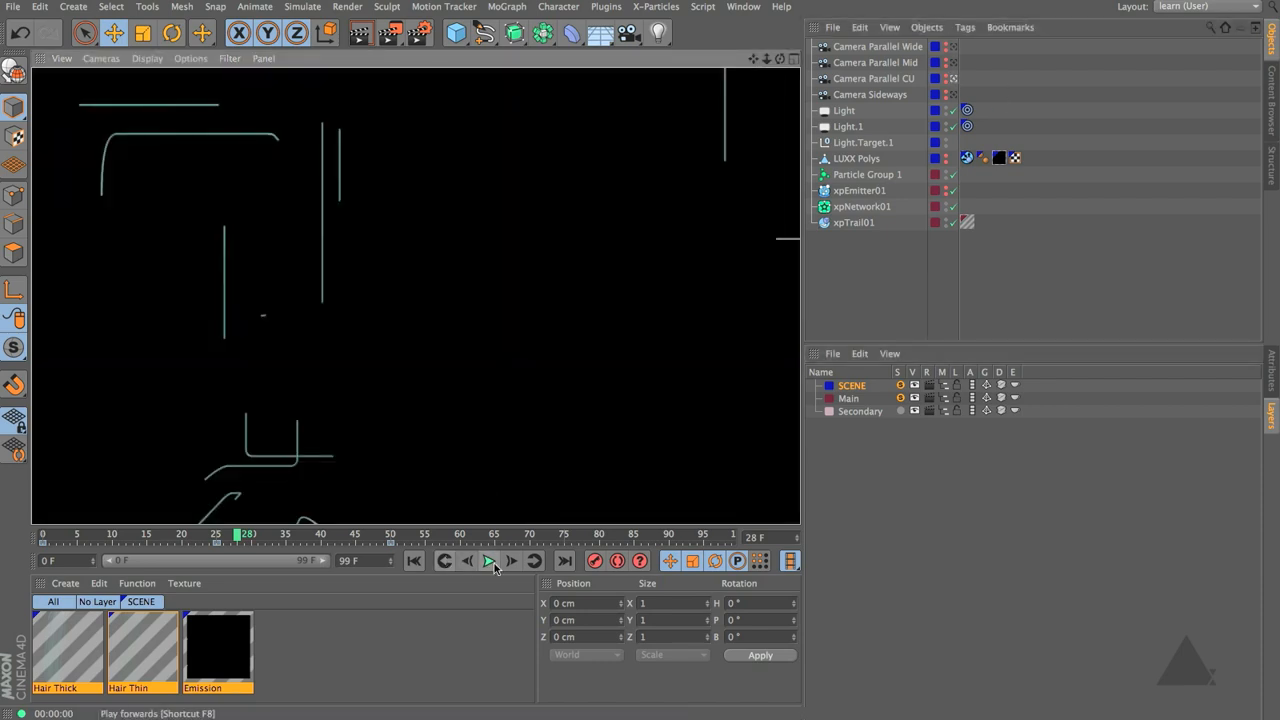
left_click(415, 561)
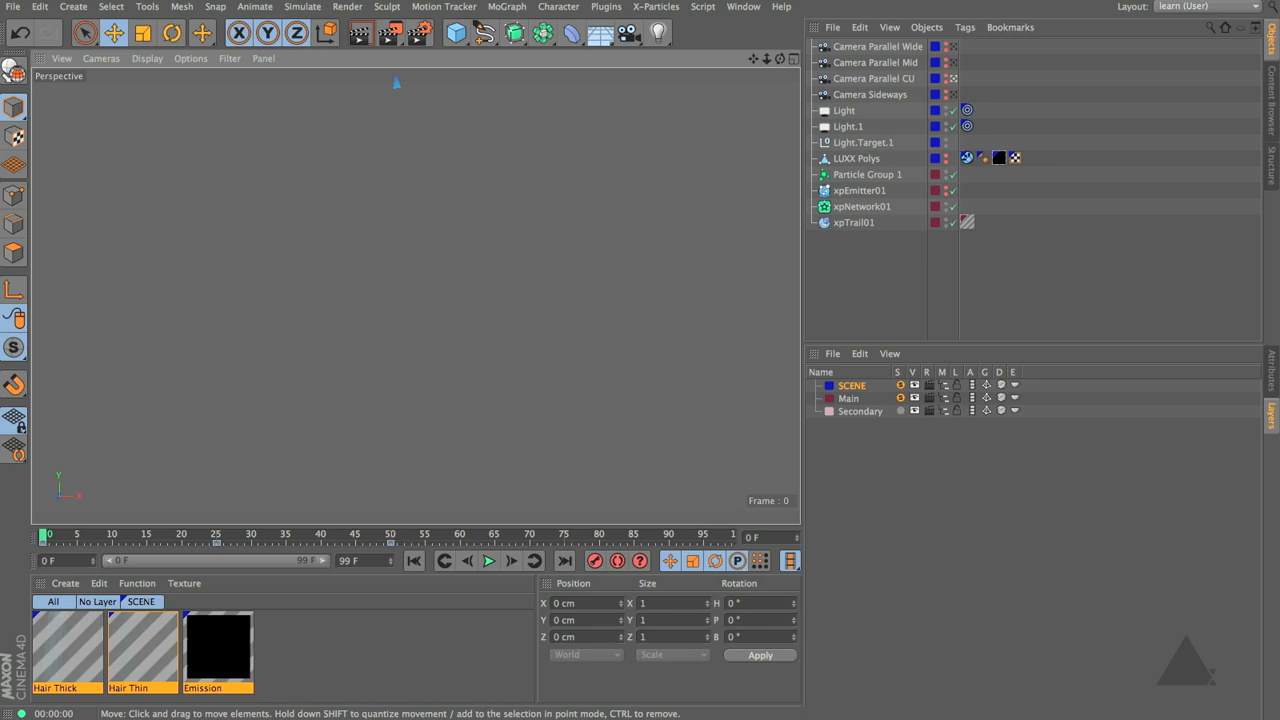
Save an incremental version of the project and turn off soloing for the SCENE and Main layers
left_click(13, 6)
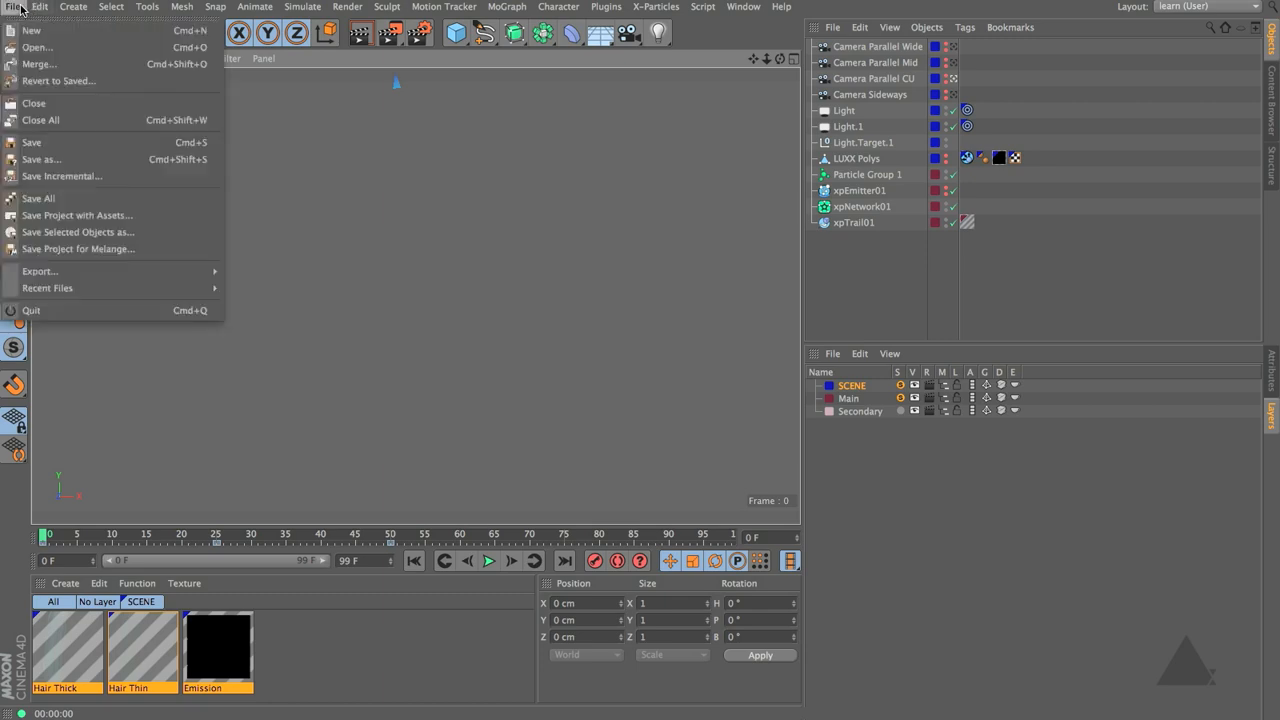
left_click(62, 176)
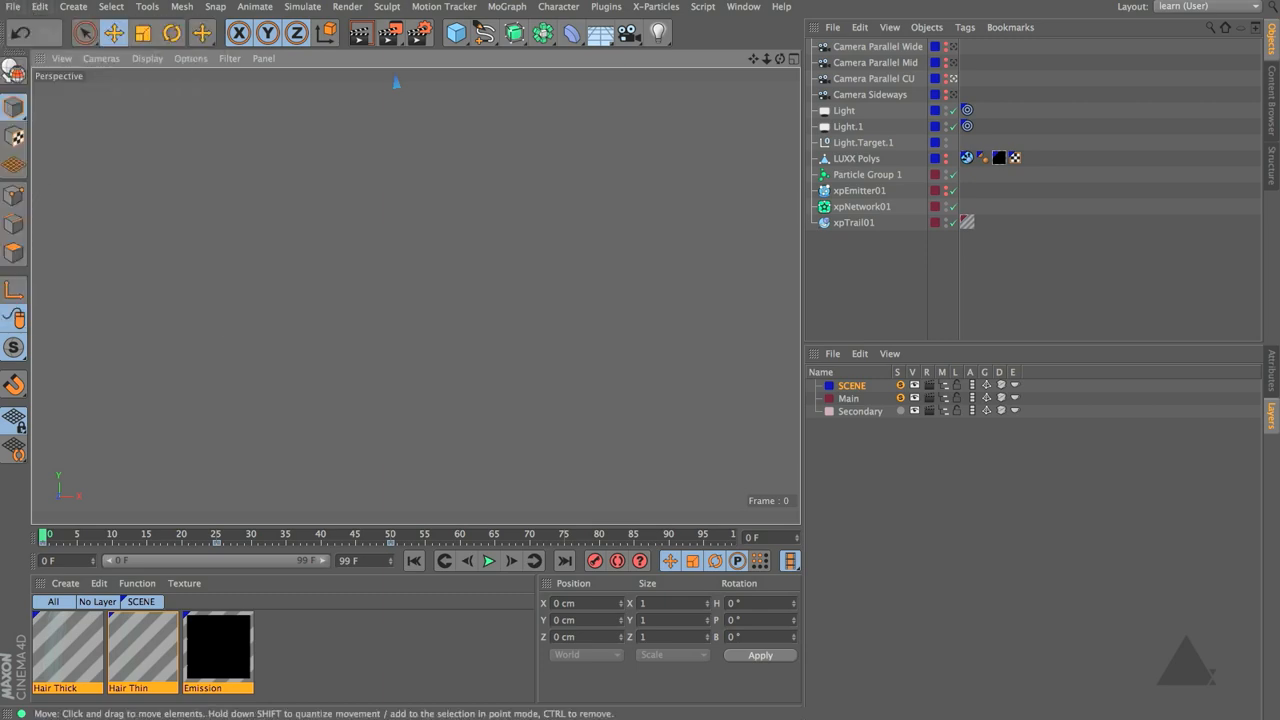
left_click(900, 385)
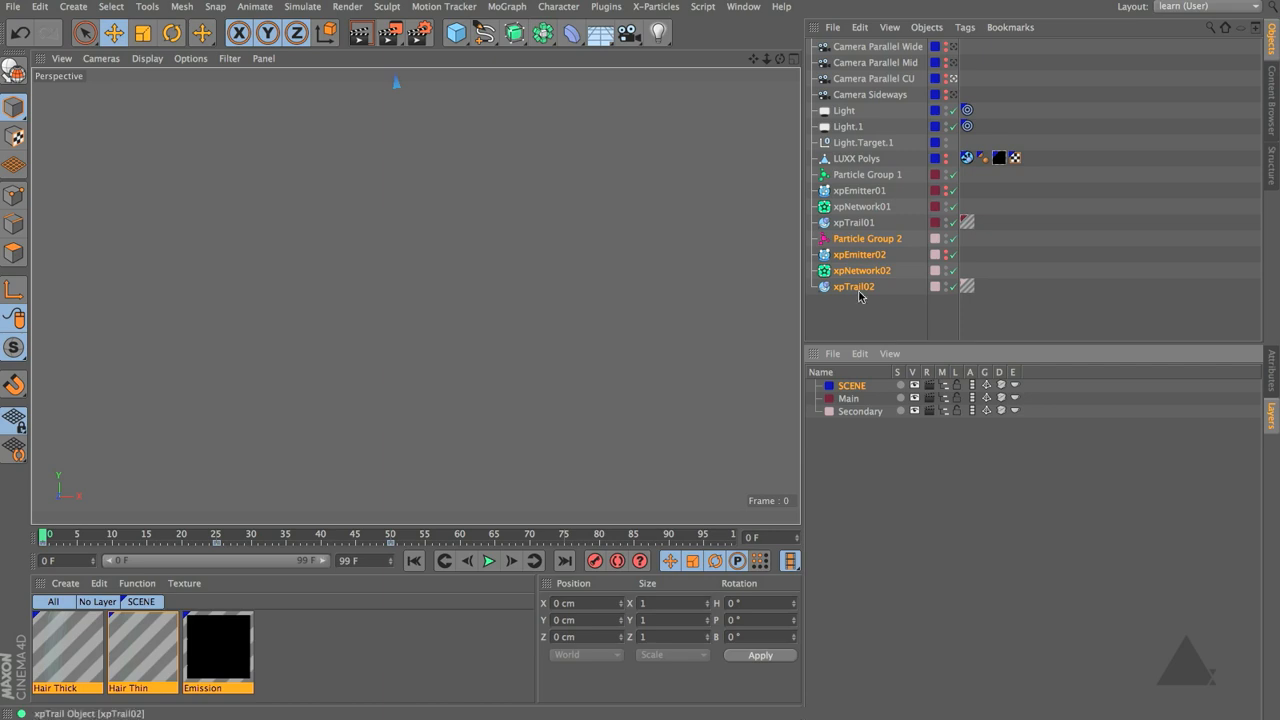
Add an X-Particles xpCache object to the scene and assign it to the SCENE layer
left_click(655, 8)
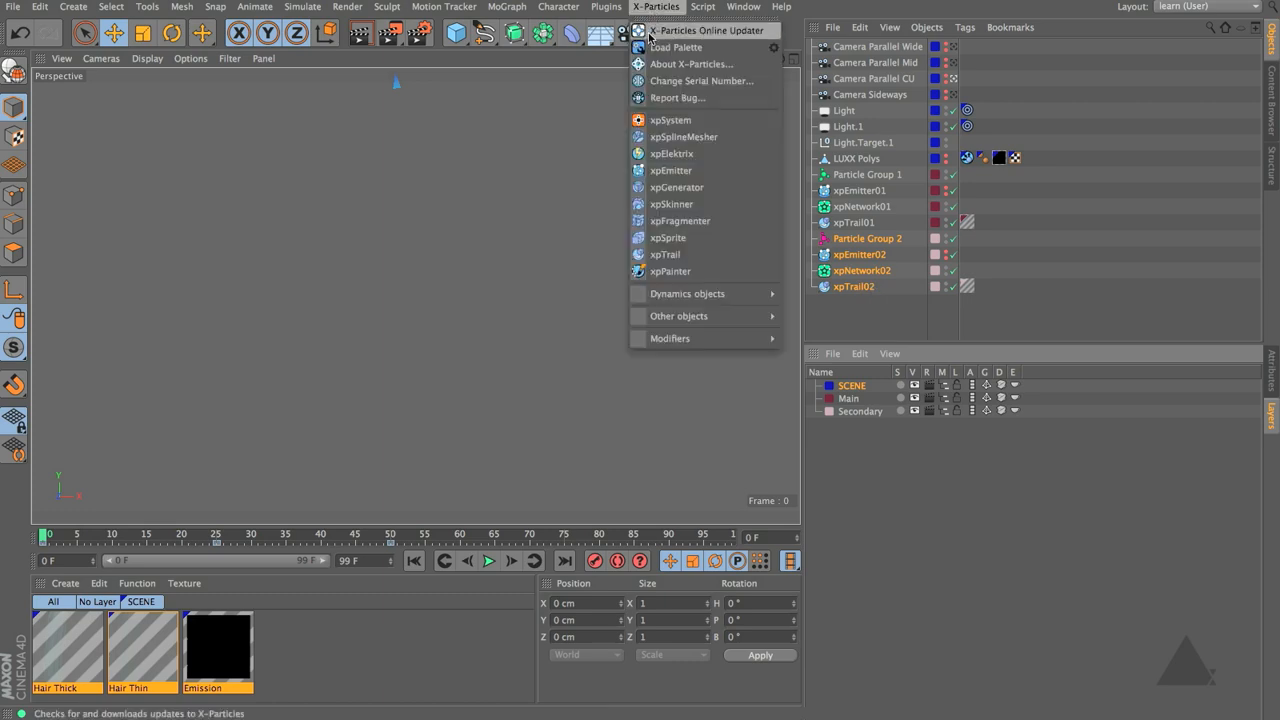
mouse_move(670, 317)
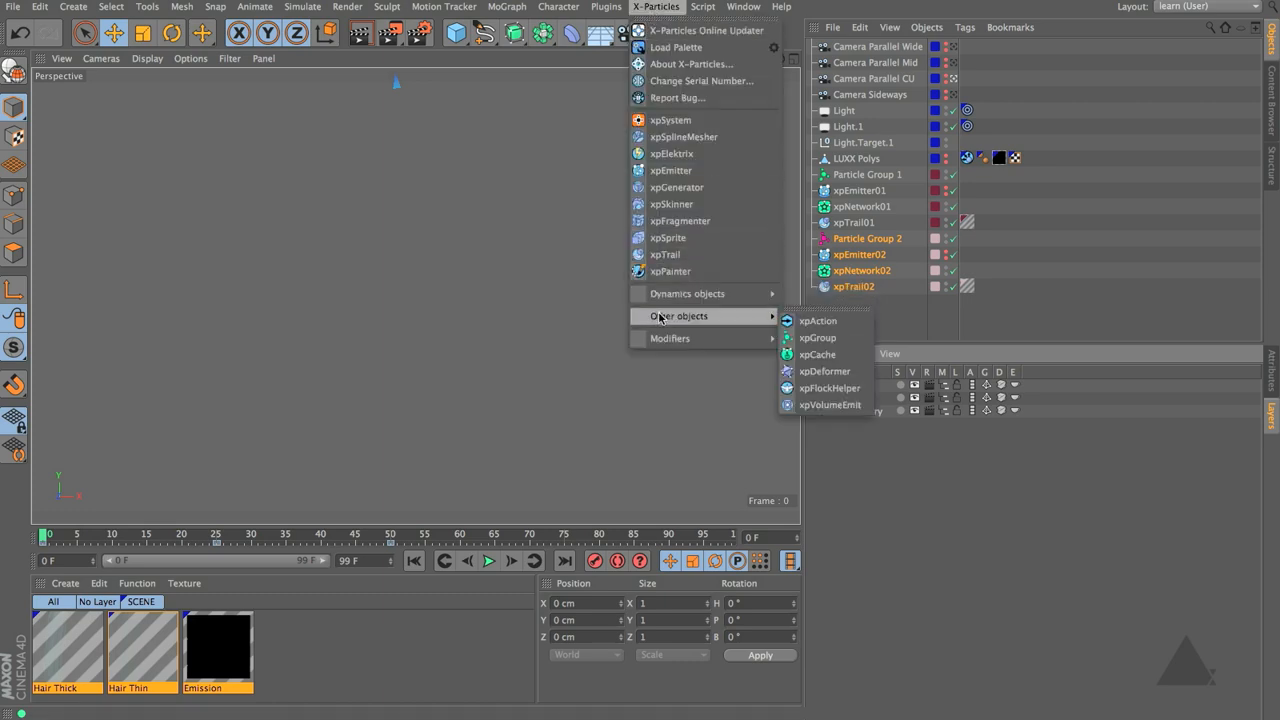
left_click(818, 355)
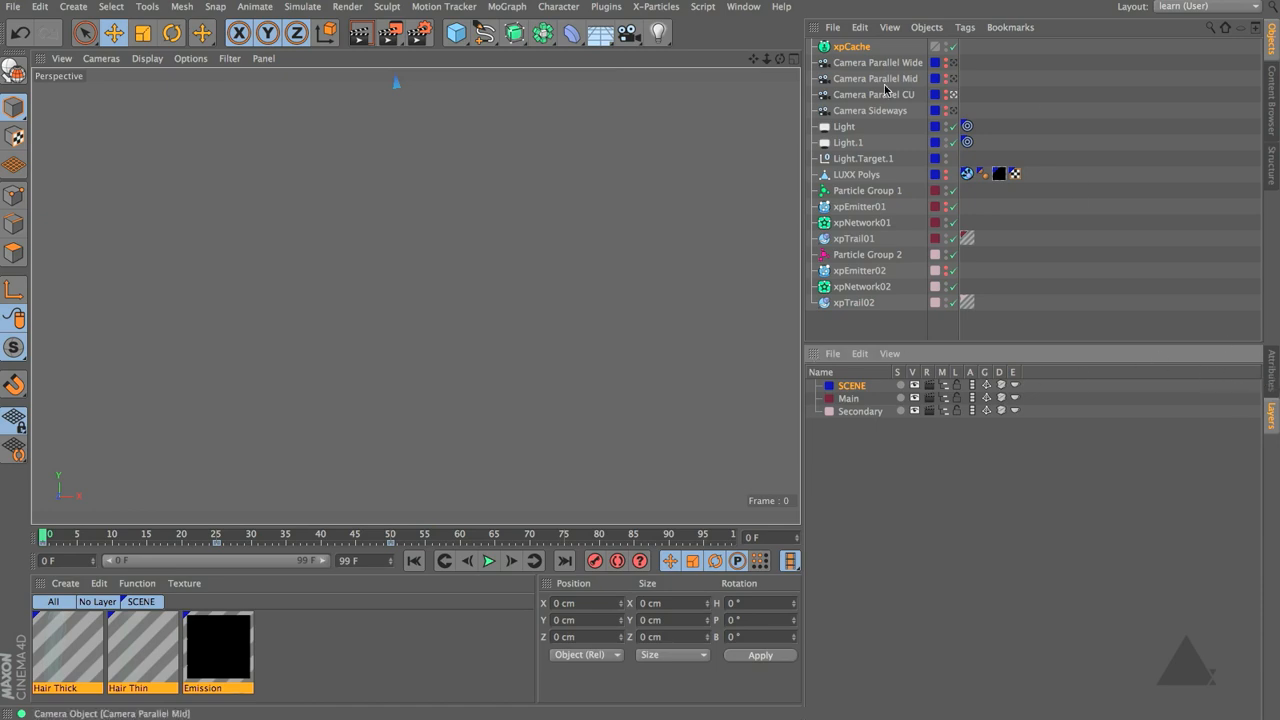
left_click_drag(851, 47, 860, 388)
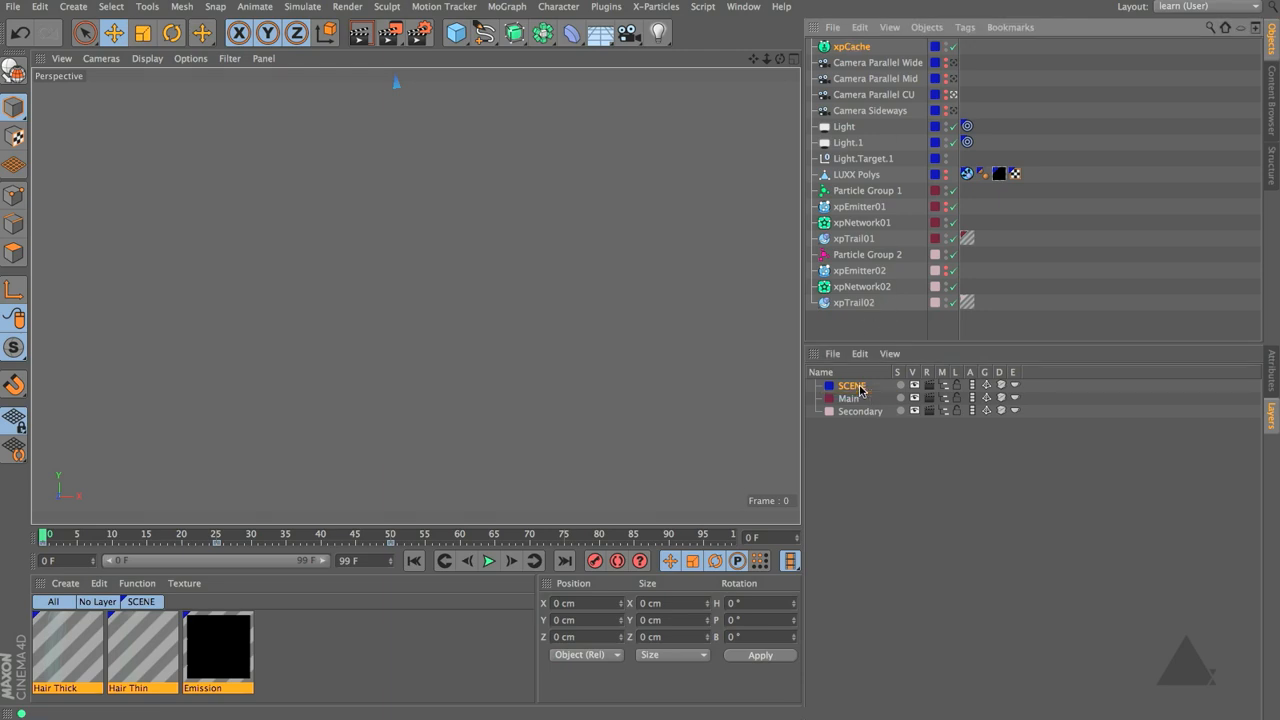
Examine the xpCache object's build and playback properties, its inclusion options and its particle data options
left_click(1272, 378)
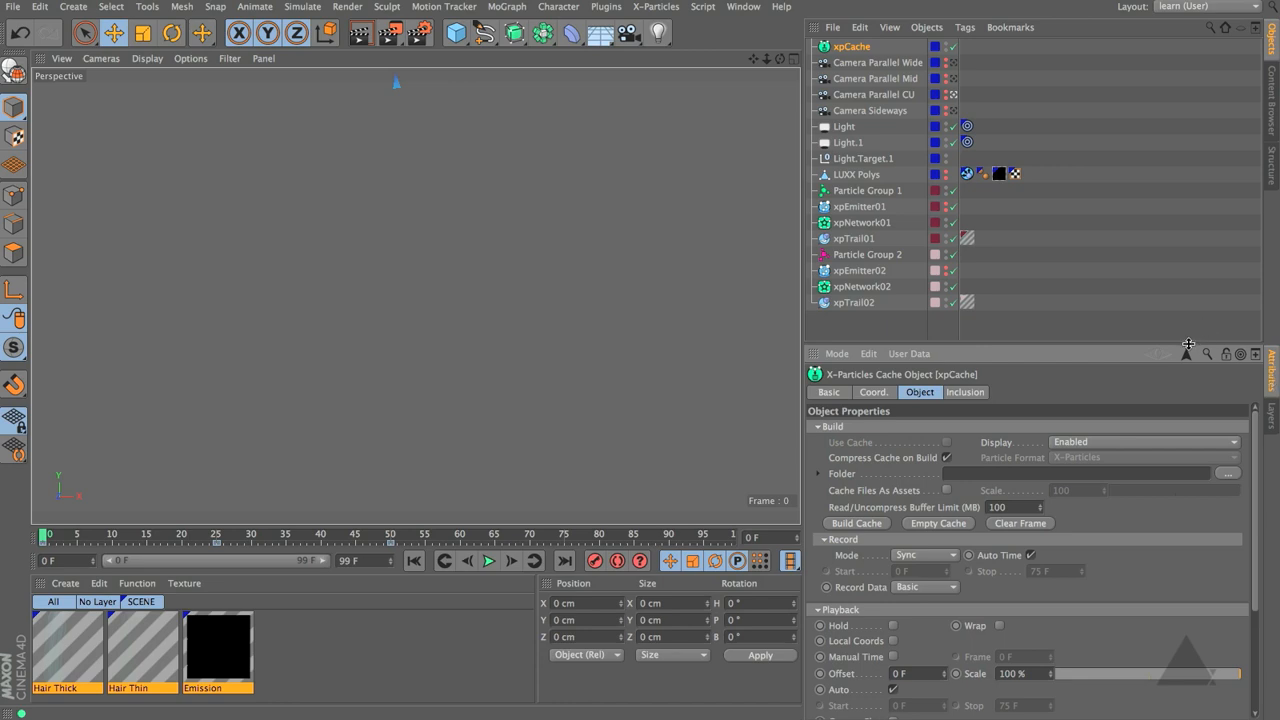
left_click_drag(1187, 344, 1187, 176)
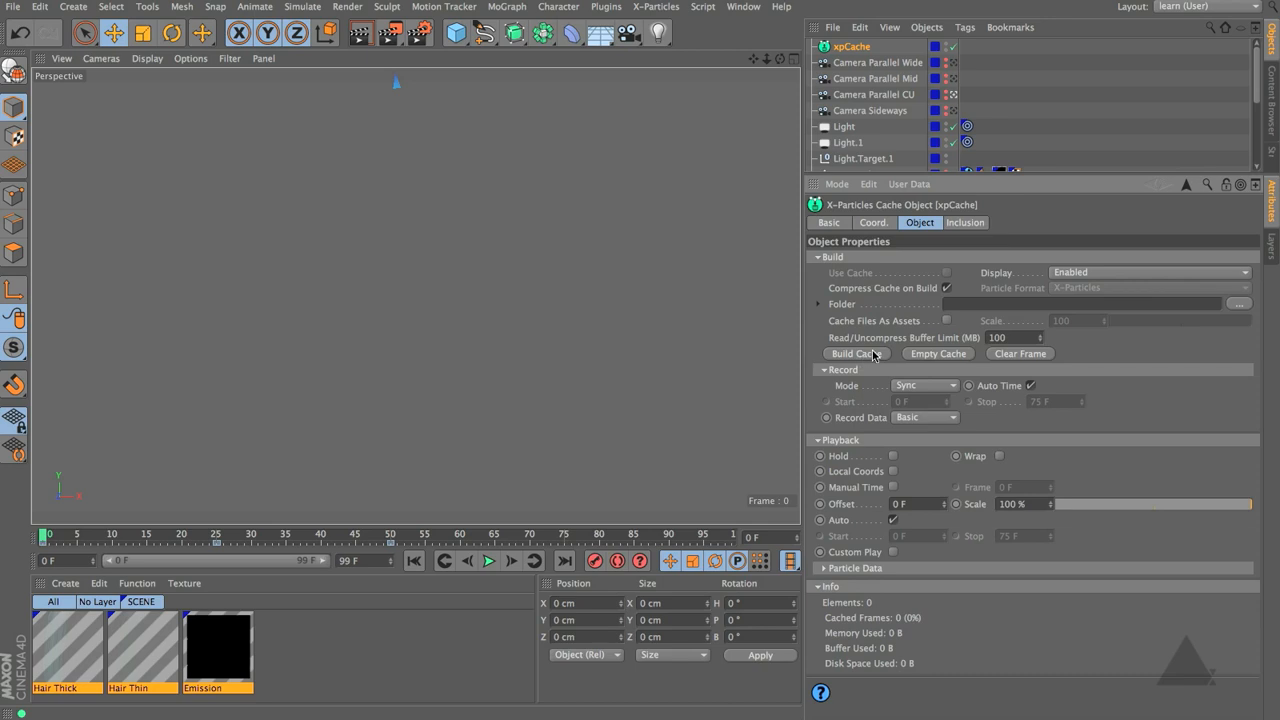
left_click(970, 223)
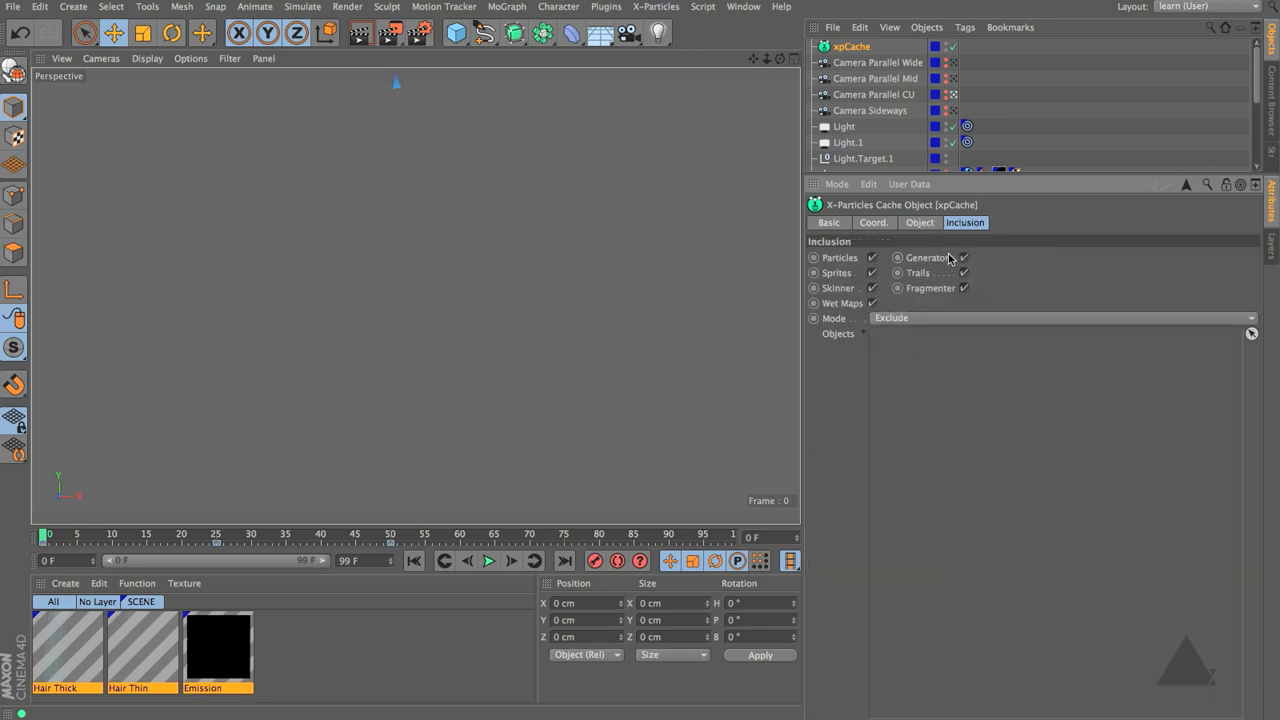
left_click(920, 223)
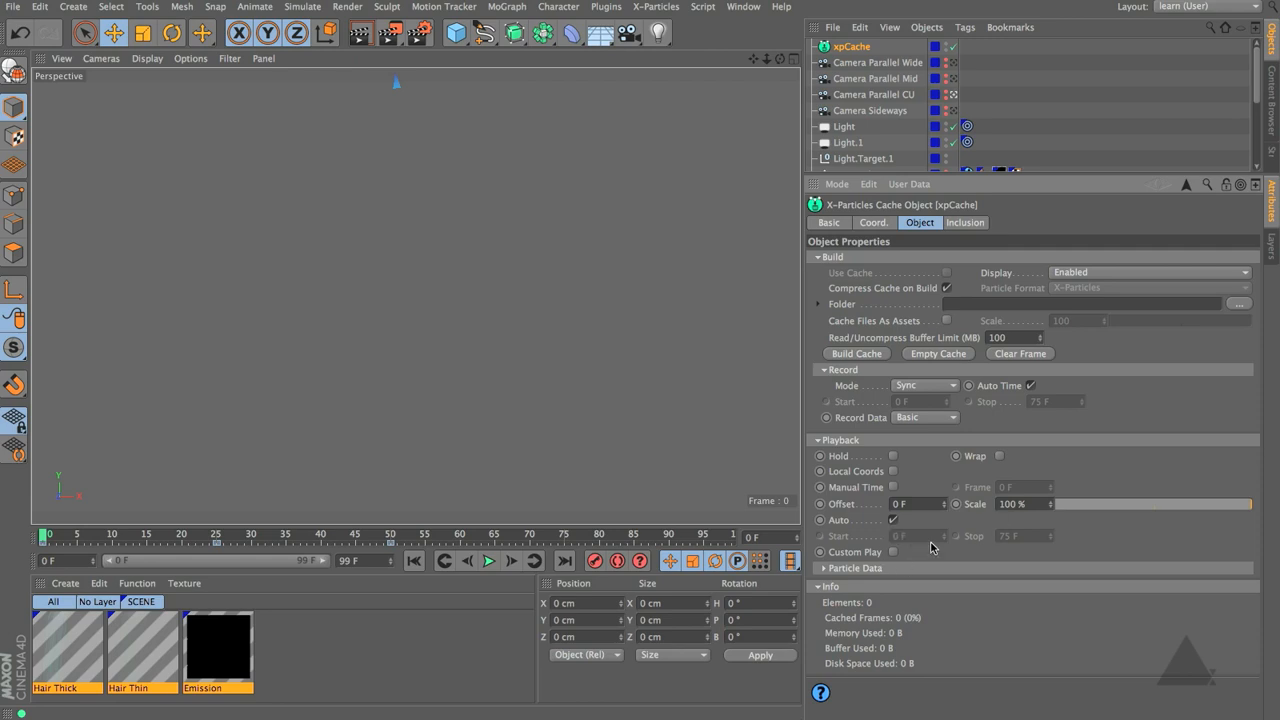
left_click(850, 567)
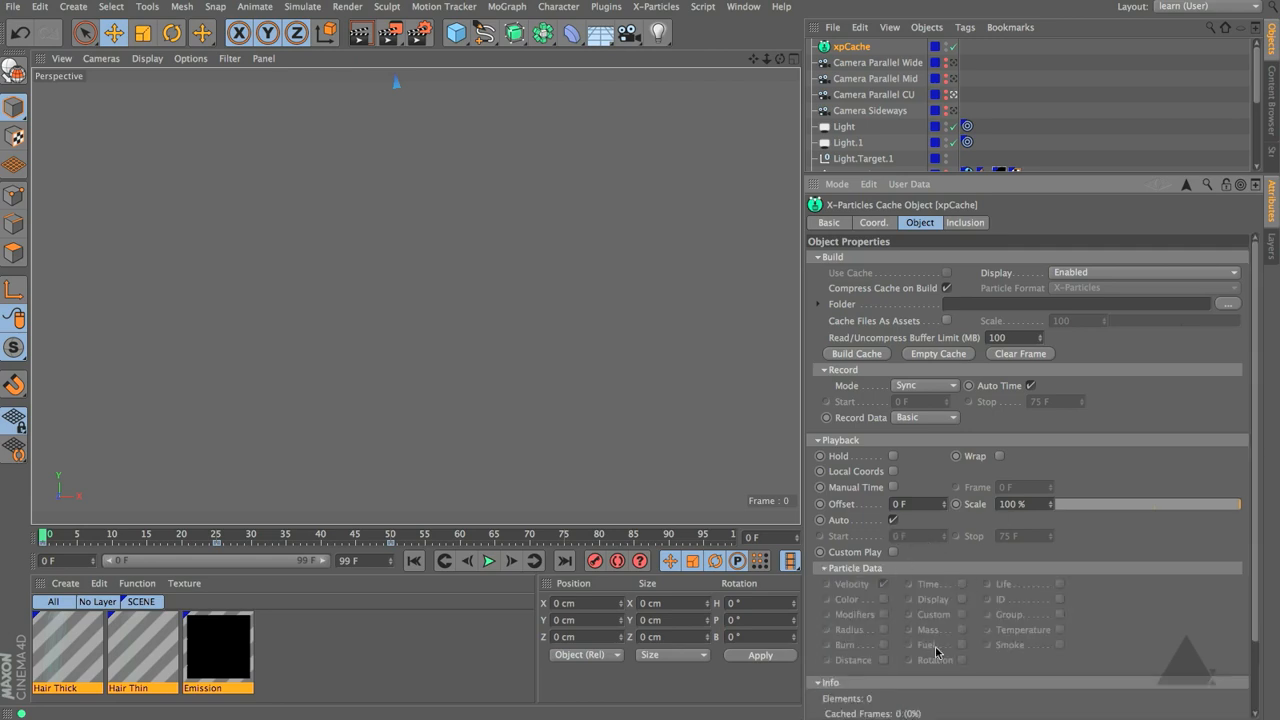
left_click(858, 568)
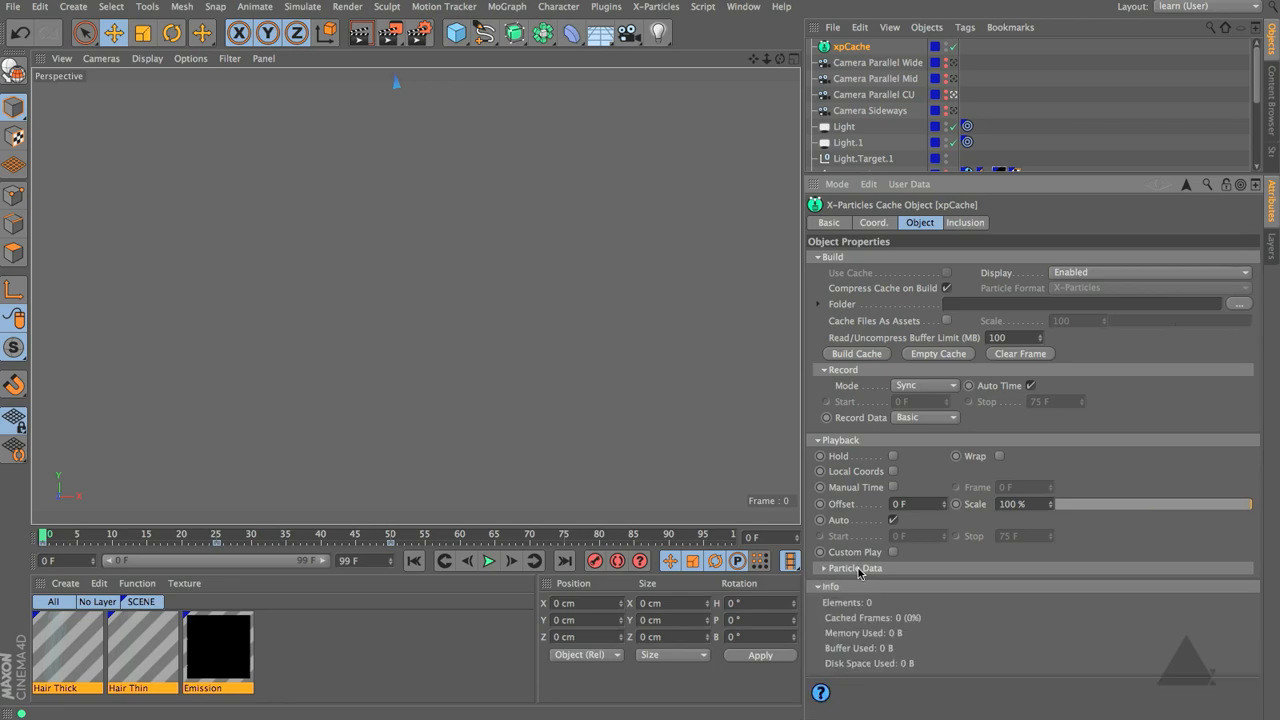
Build the particle cache from the xpCache object and inspect the cache tags on xpTrail01, xpEmitter02 and xpTrail02
left_click_drag(1005, 170, 1007, 322)
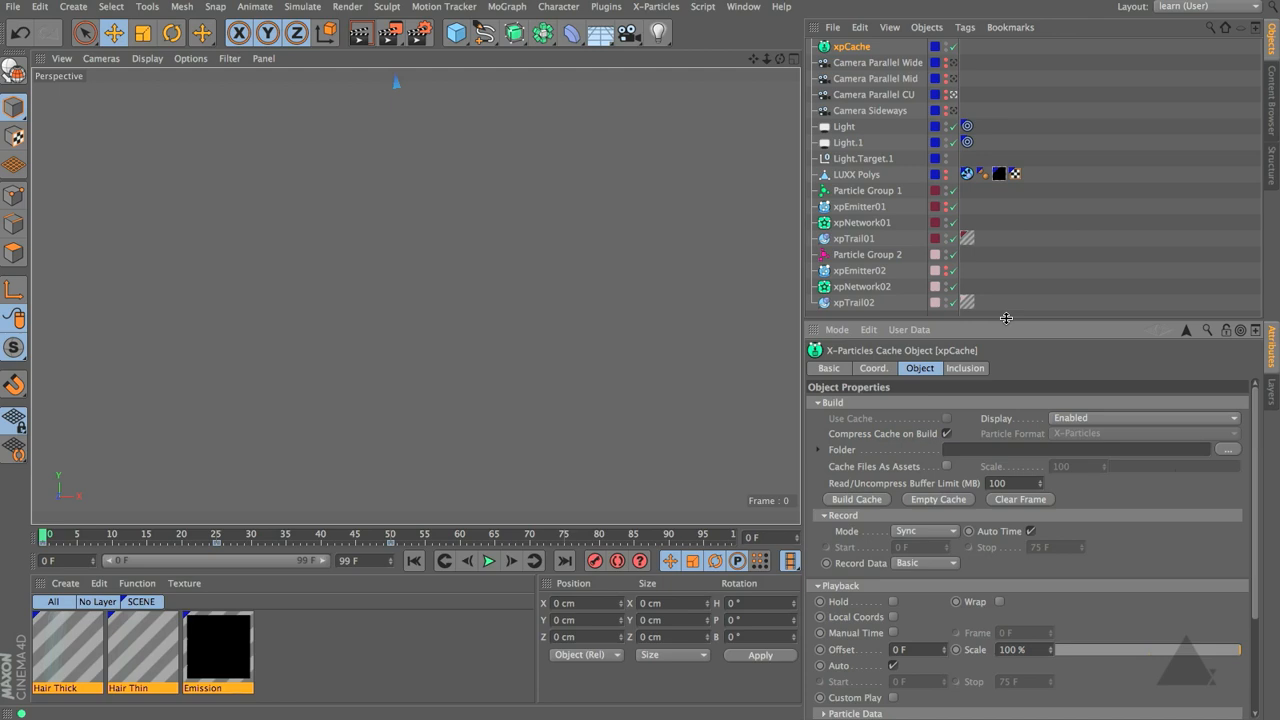
mouse_move(1006, 318)
left_mouse_down()
mouse_move(1010, 342)
mouse_move(1011, 324)
left_mouse_up()
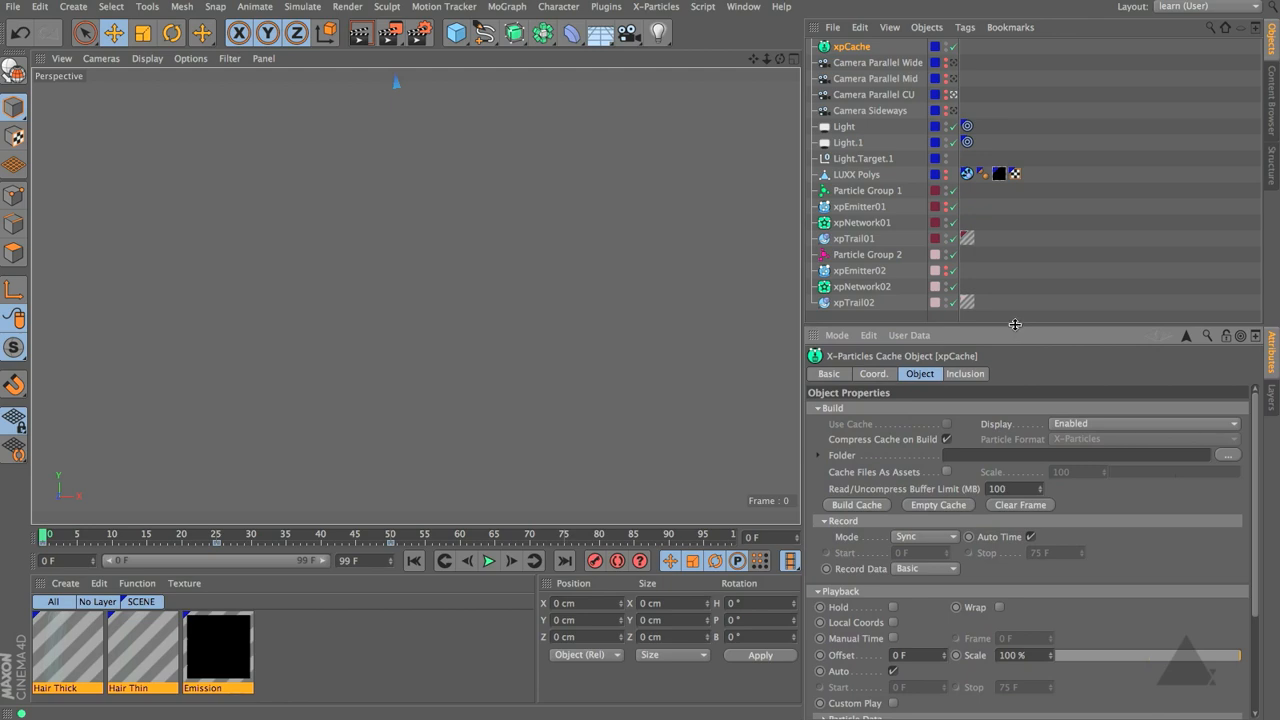
left_click(863, 503)
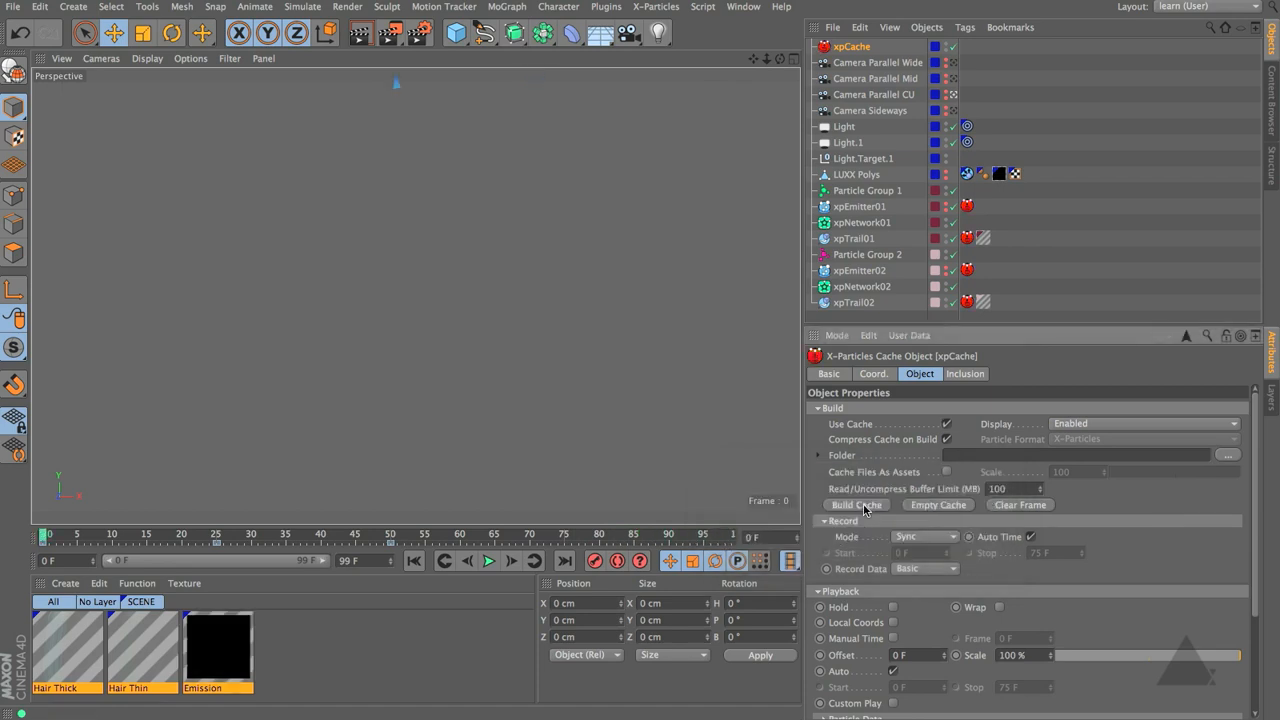
left_click(969, 238)
left_click(967, 271)
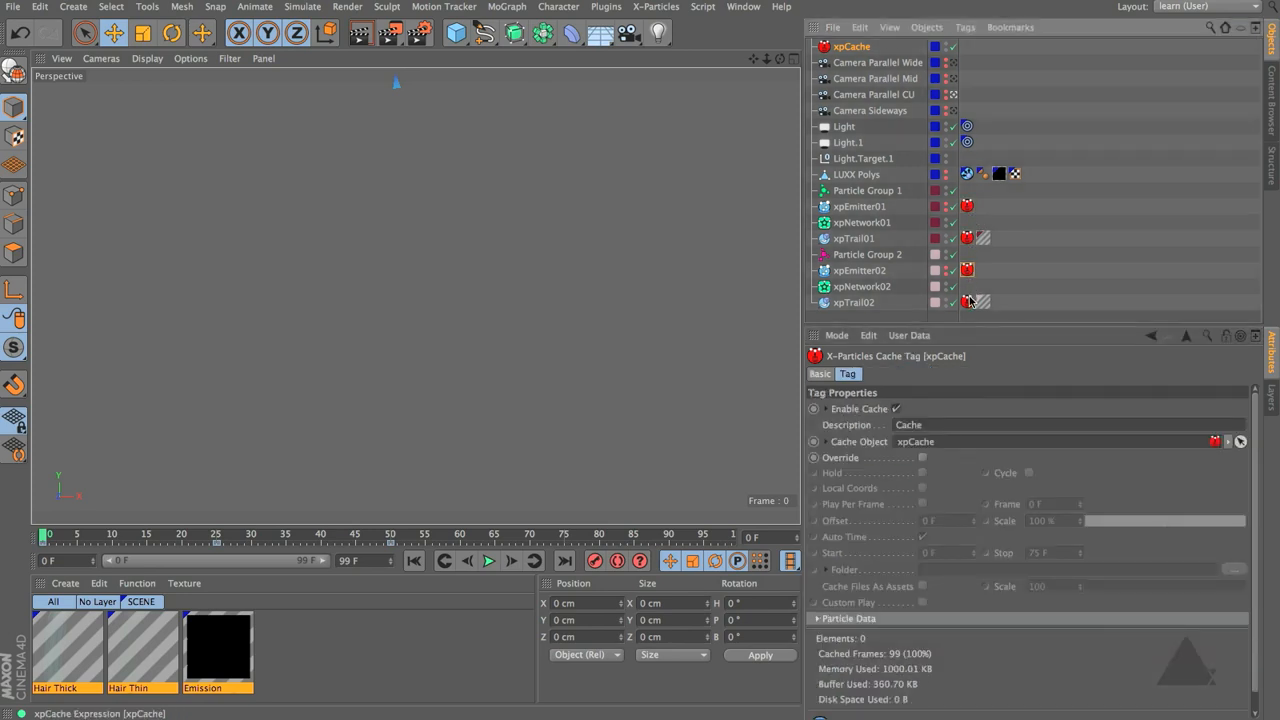
left_click(968, 302)
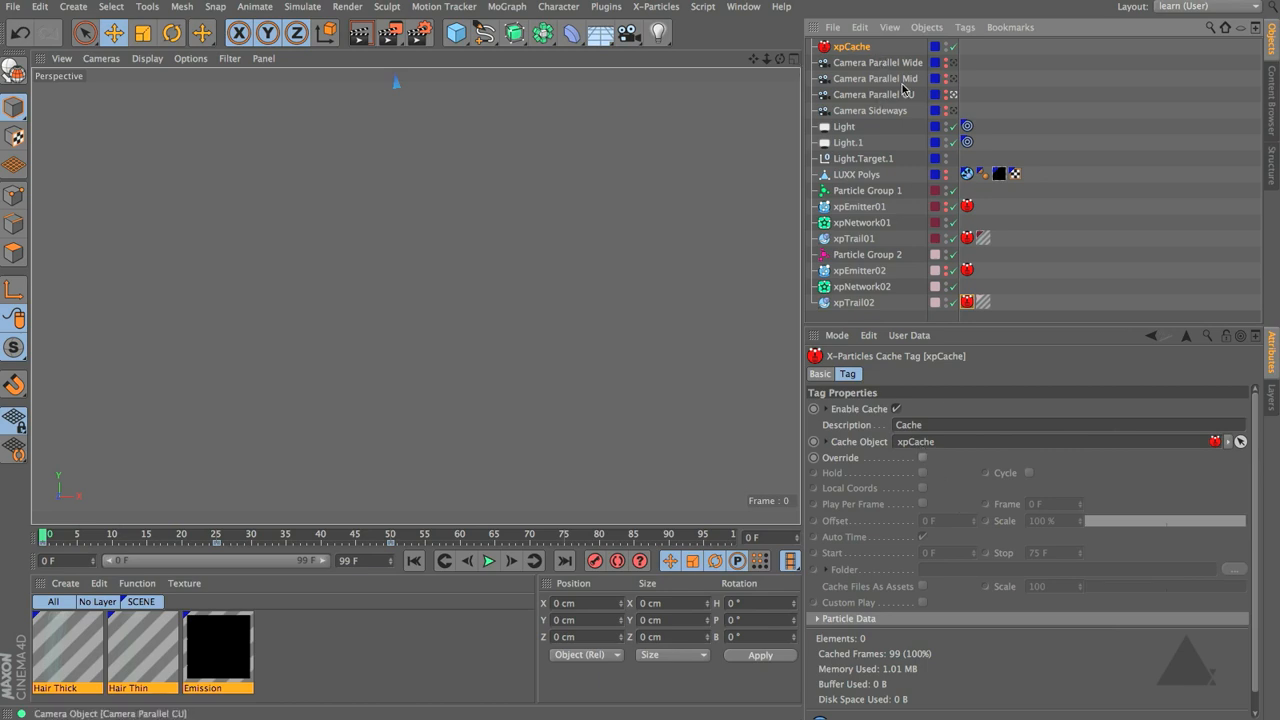
Assign the xpEmitter01 and xpTrail01 cache tags to Main and the xpEmitter02 and xpTrail02 tags to Secondary, and solo SCENE and Main
left_click(967, 205)
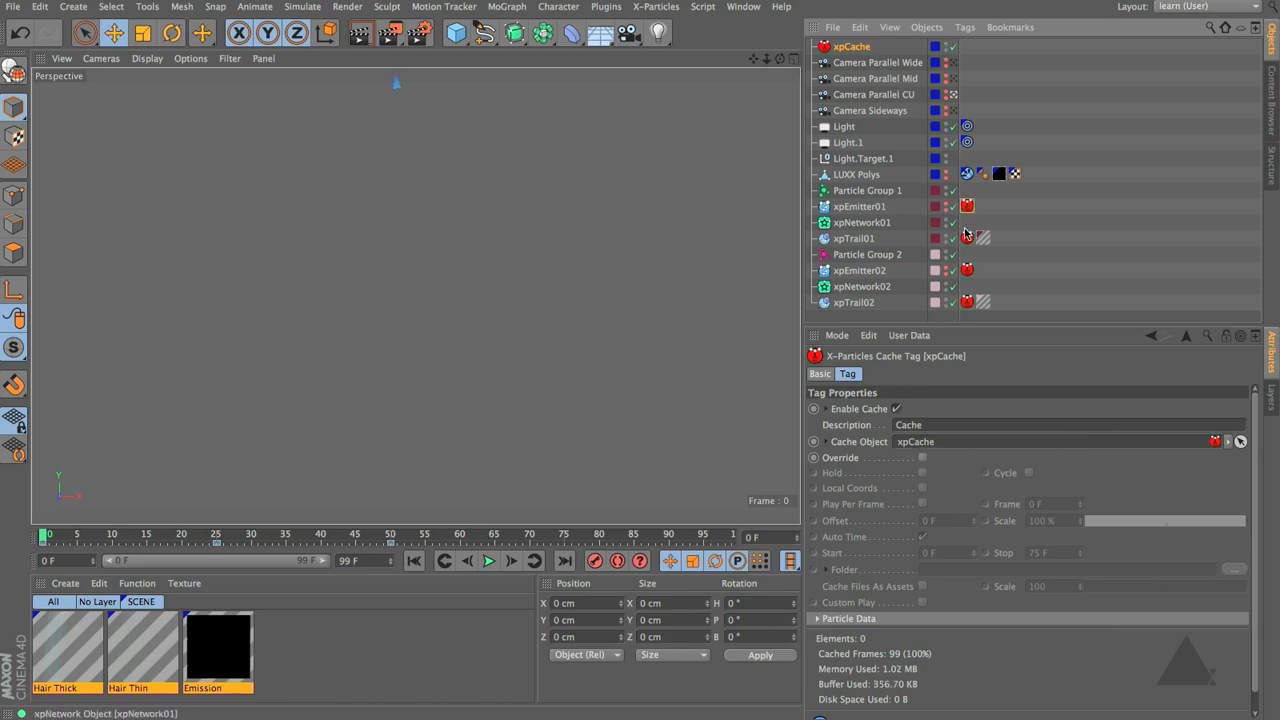
left_click(1270, 405)
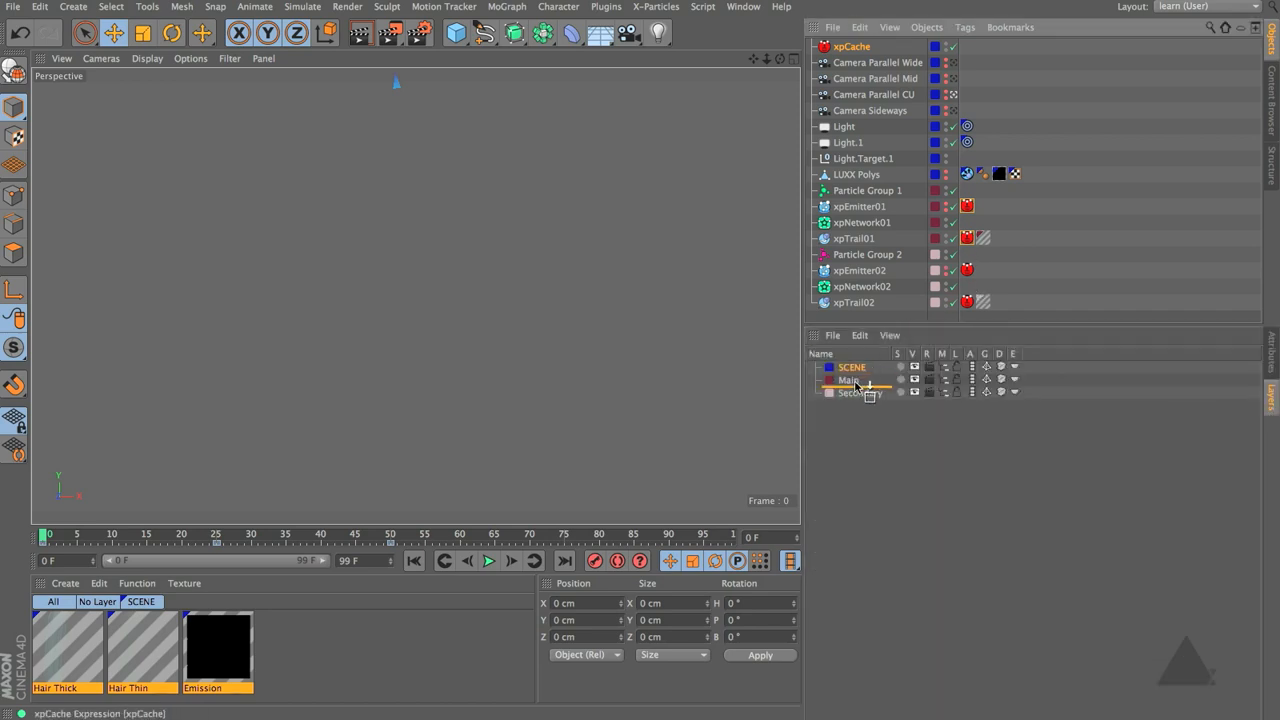
left_click(967, 272)
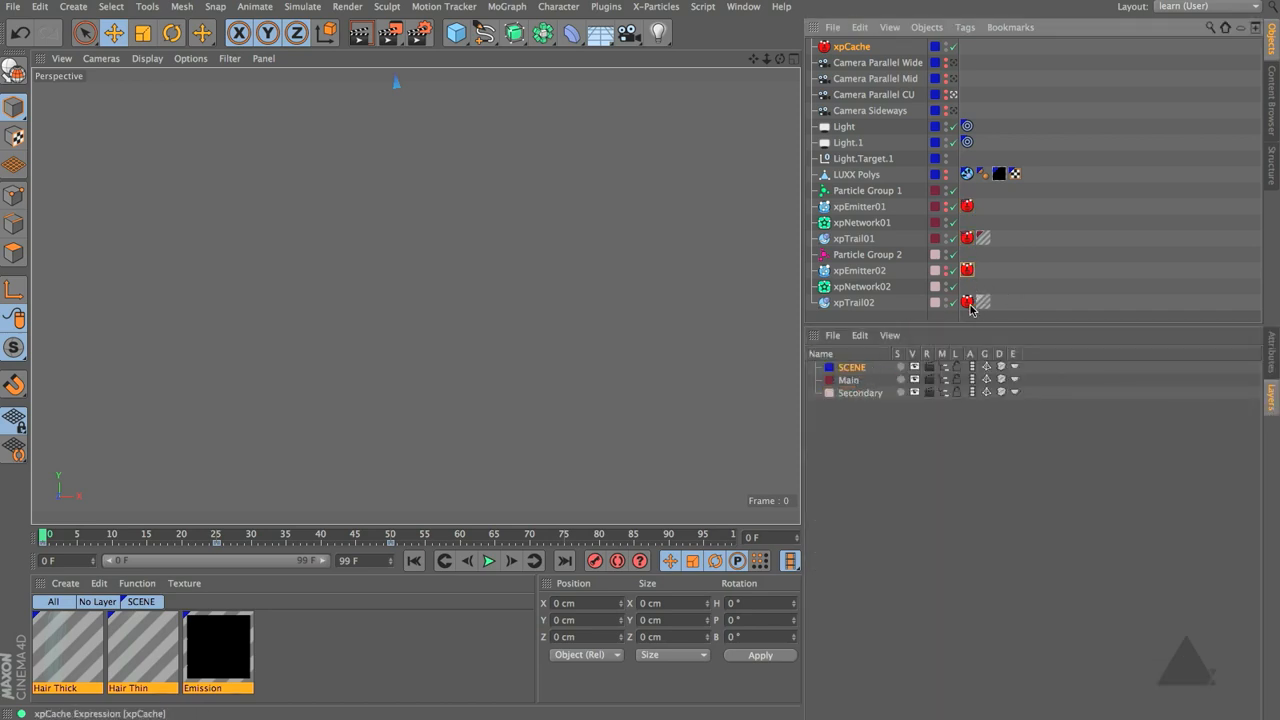
left_click(968, 304, "shift")
left_click_drag(968, 304, 901, 367)
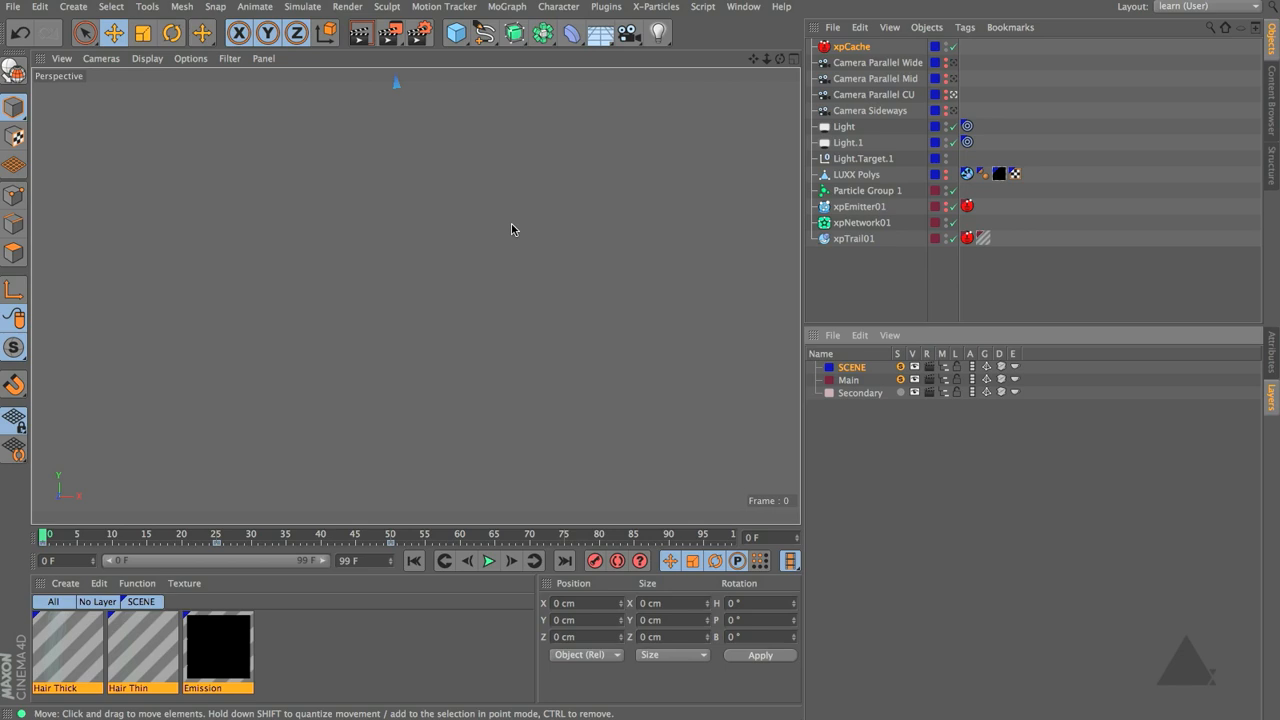
Play the cached animation up to frame 33 and preview-render the active view there
left_click(489, 561)
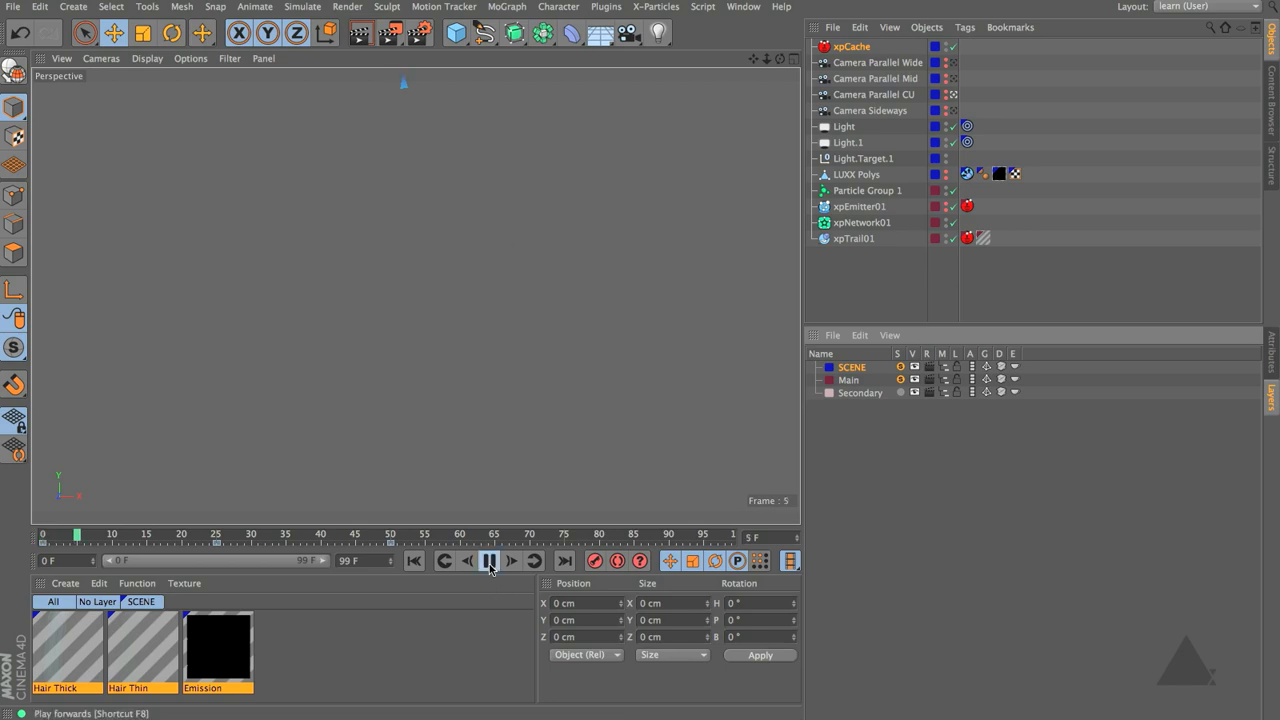
left_click(489, 568)
key("super+r")
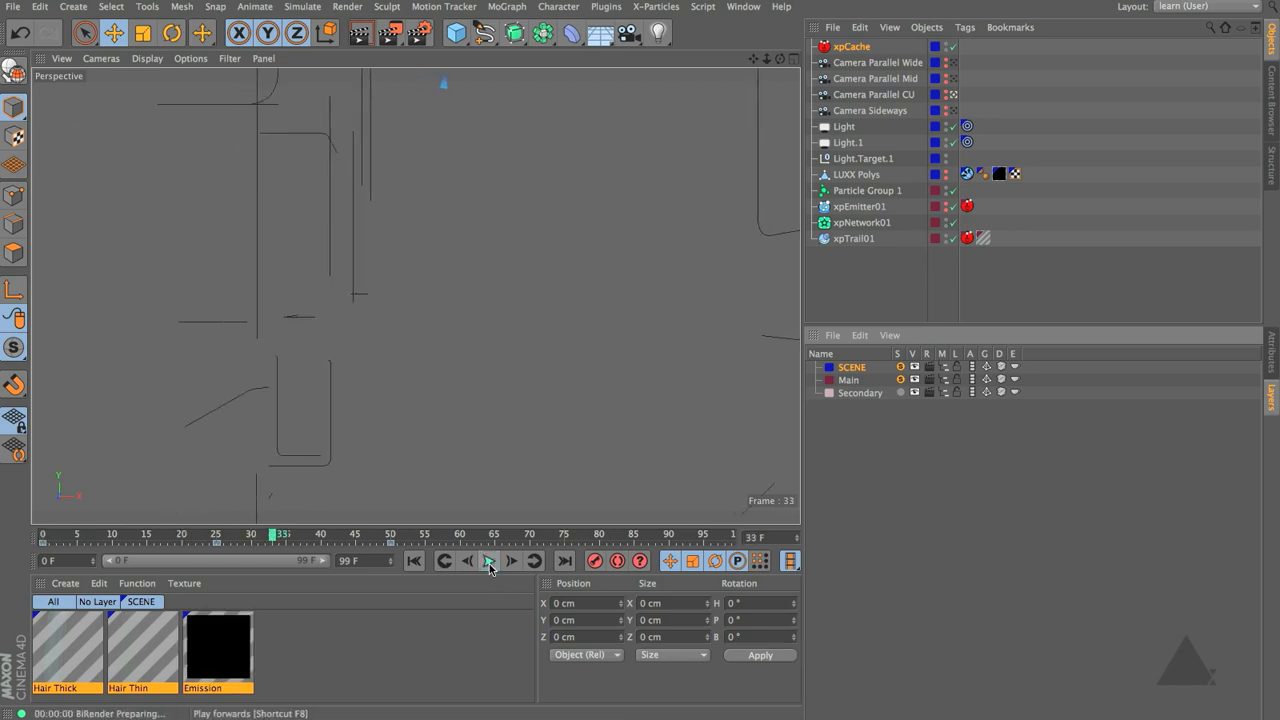
Make the Wide render preset active and look through the Camera Parallel Wide camera
left_click(419, 33)
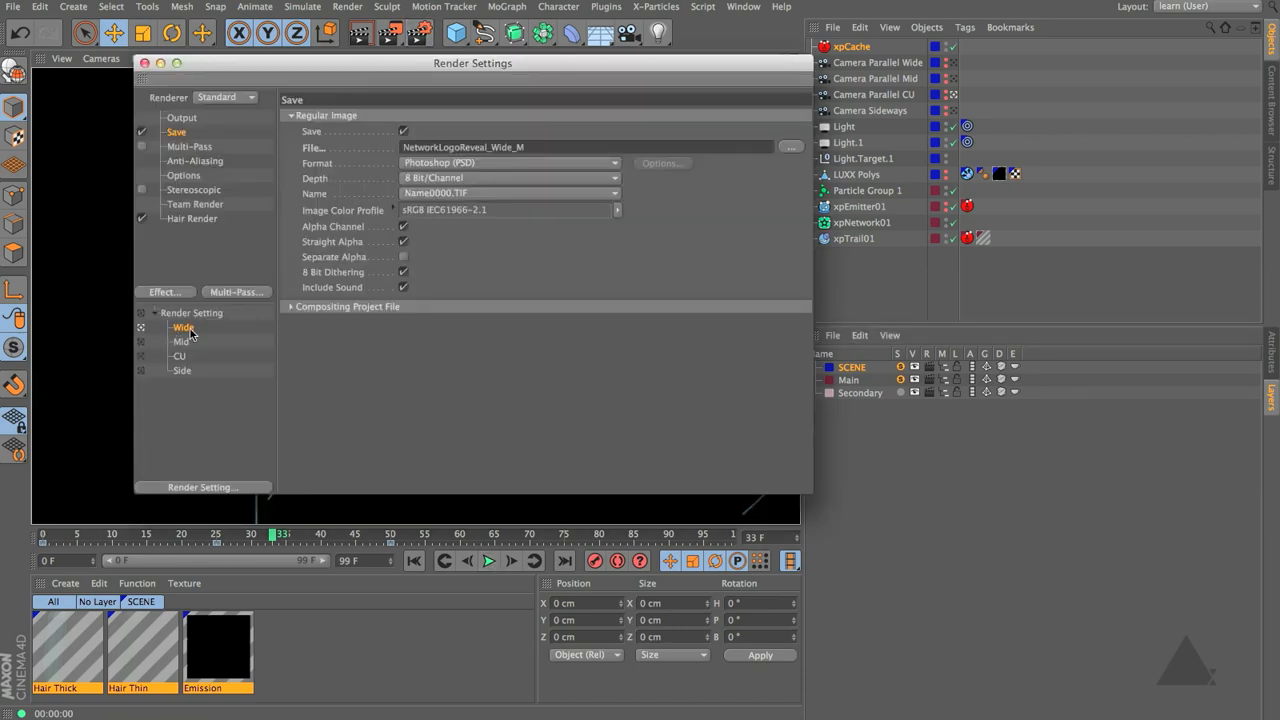
left_click(950, 63)
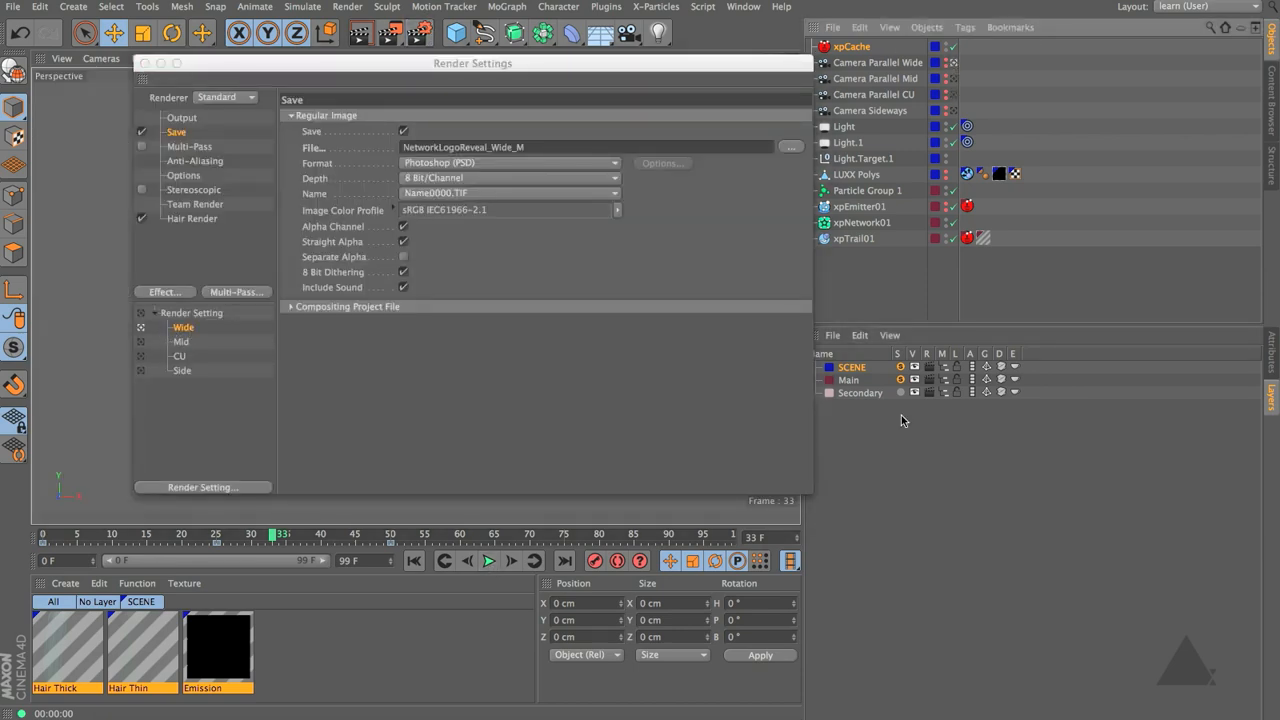
left_click(145, 63)
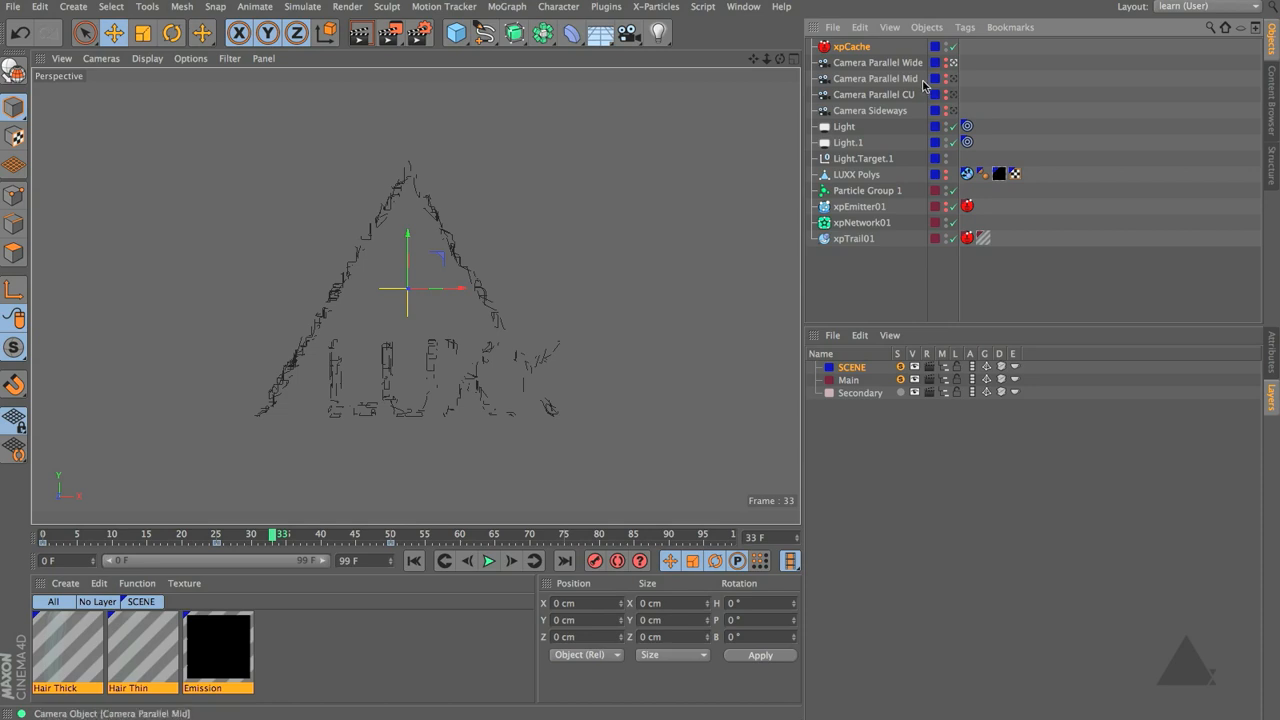
Enable Include 3D Data for the After Effects compositing project file in the parent render setting and check the Wide preset
left_click(418, 32)
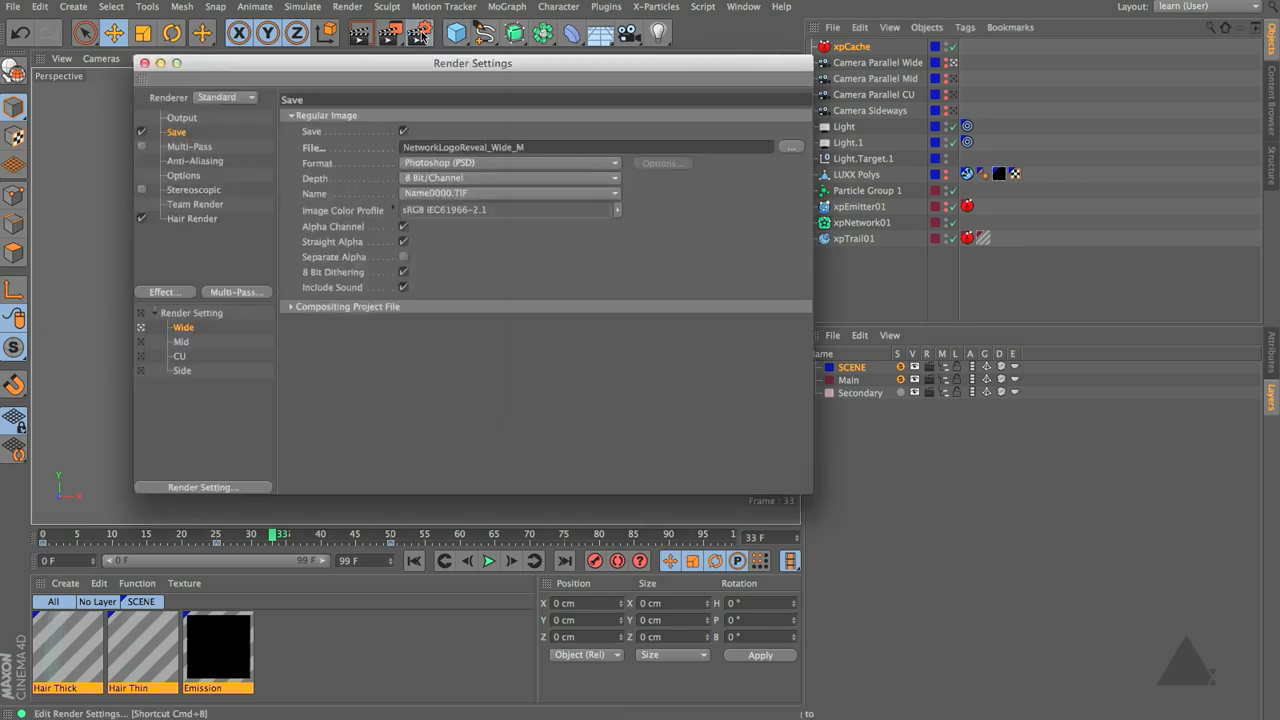
left_click(170, 313)
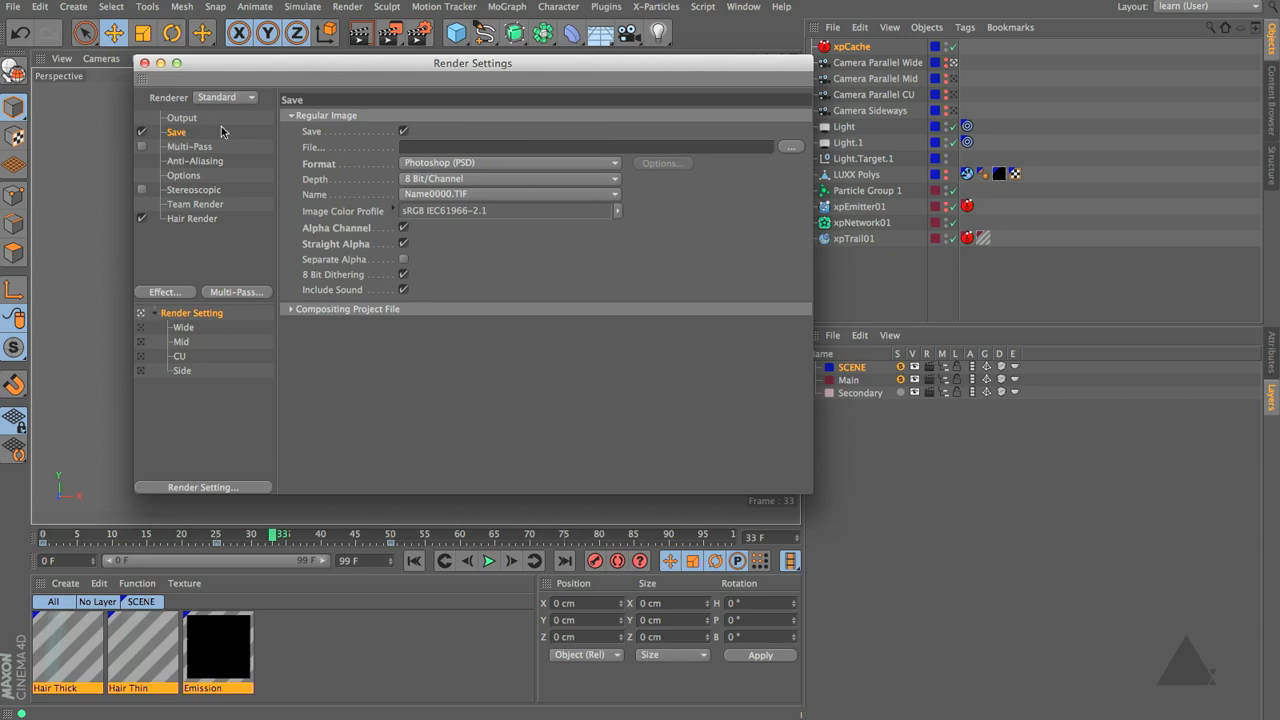
left_click(377, 311)
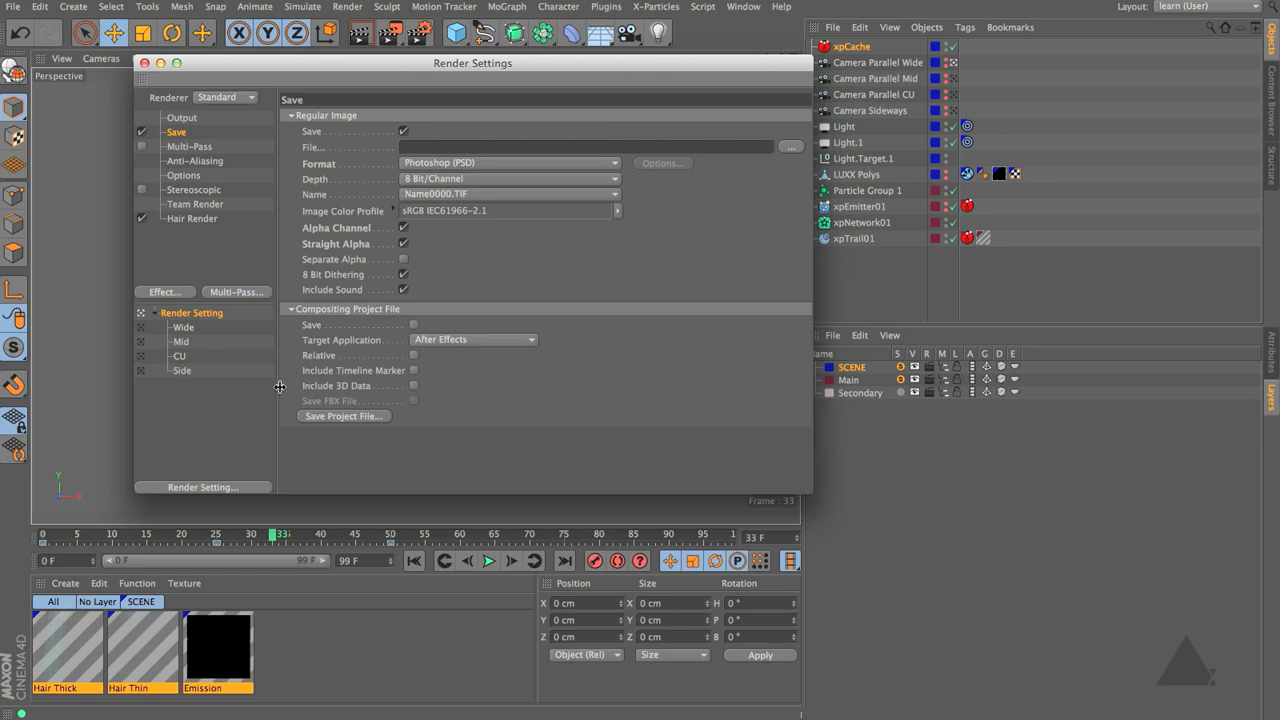
left_click(413, 385)
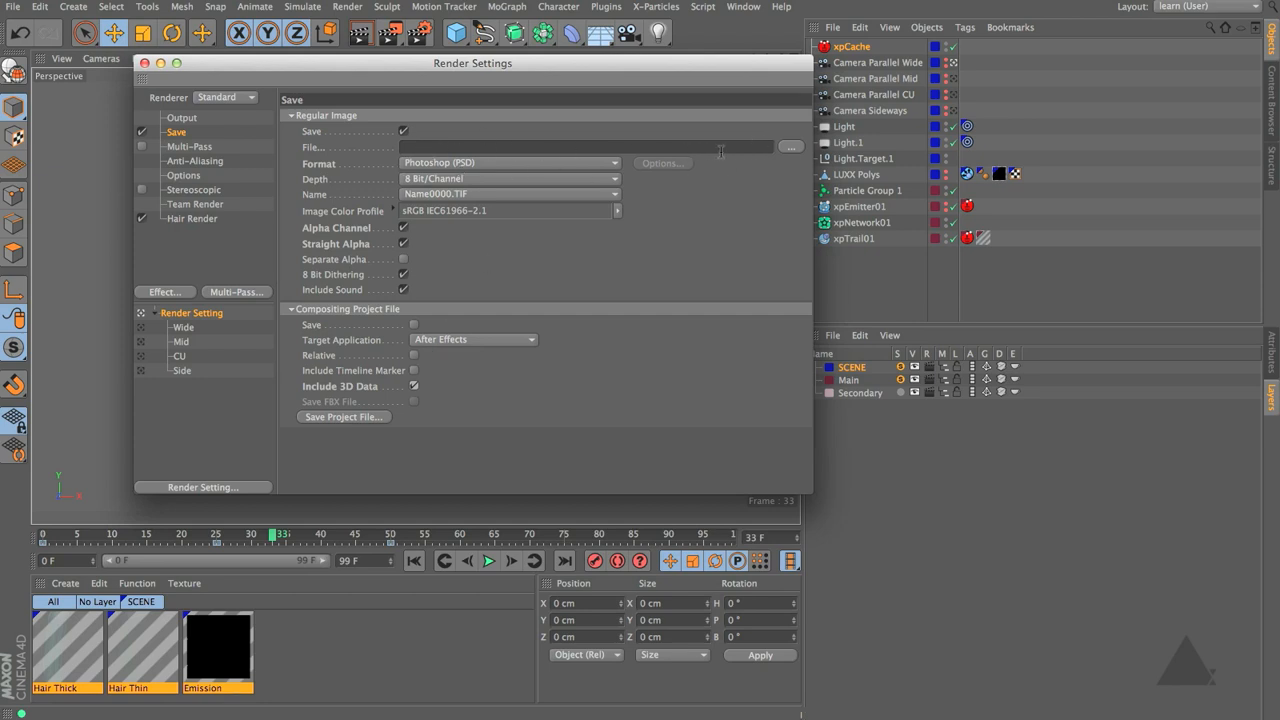
left_click(186, 329)
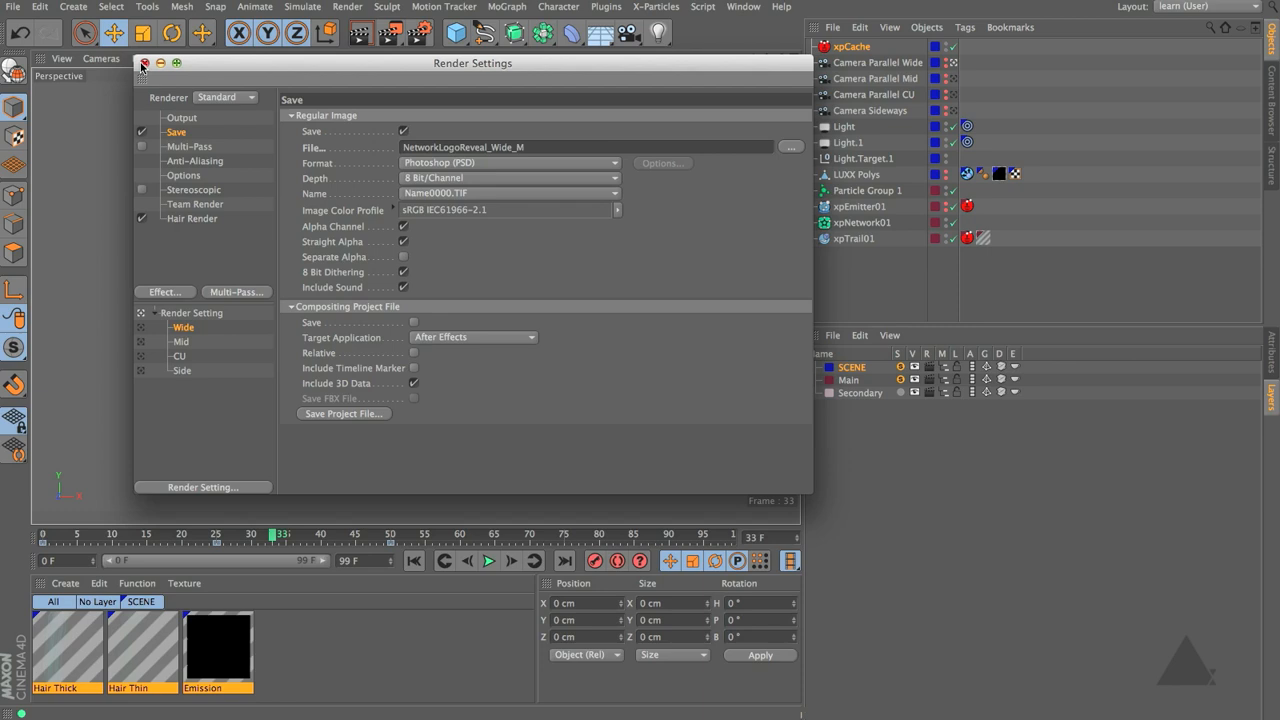
left_click(143, 63)
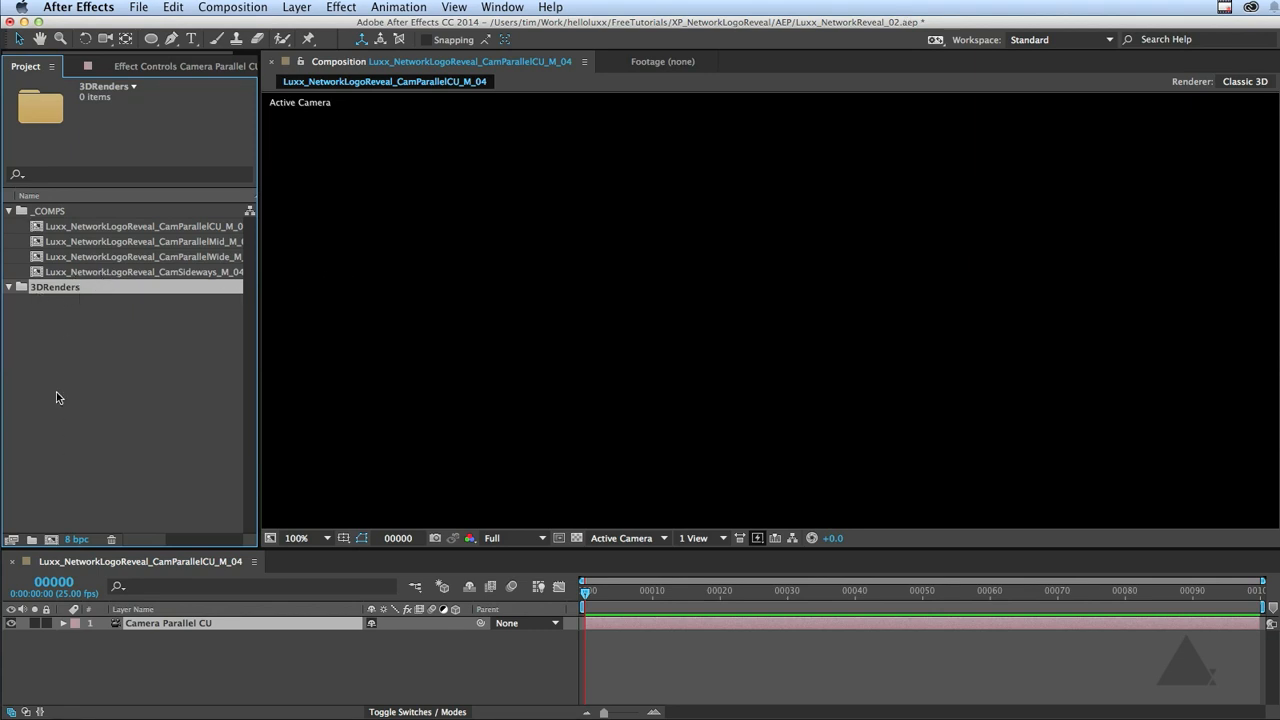
Switch to After Effects and review the camera compositions, opening Luxx_NetworkLogoReveal_CamParallelMid_M_04
double_click(170, 243)
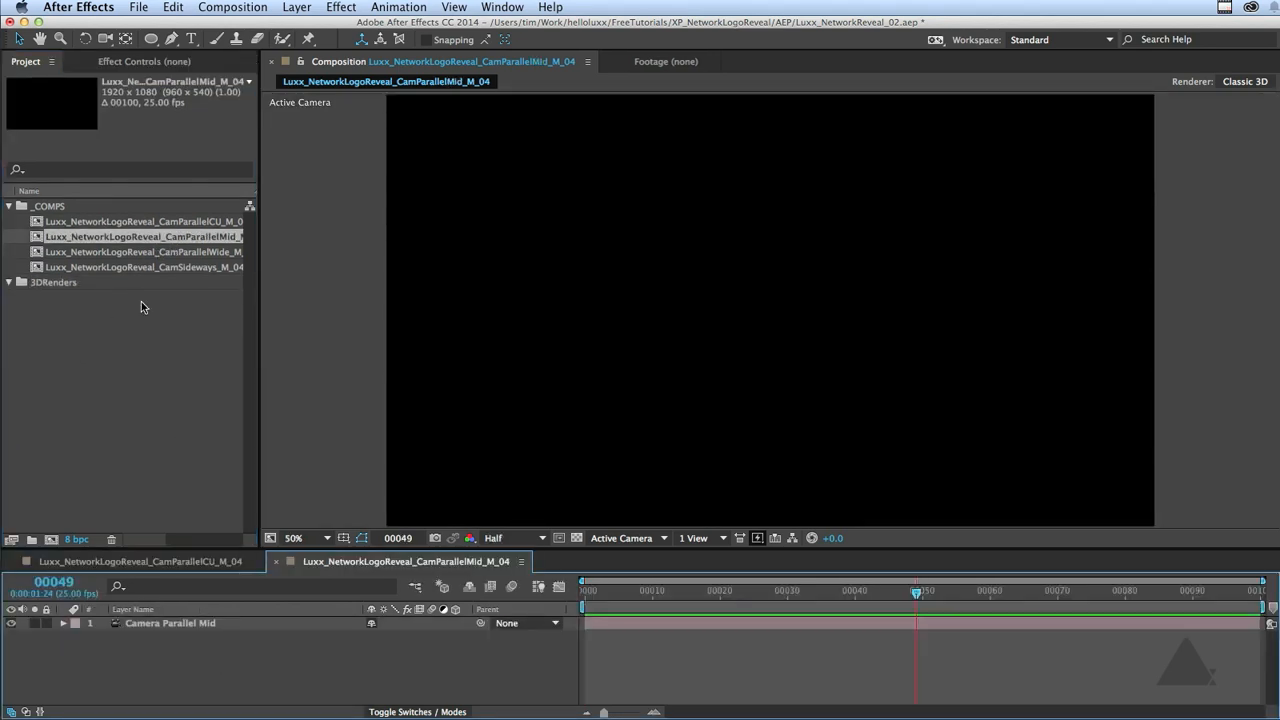
left_click(150, 222)
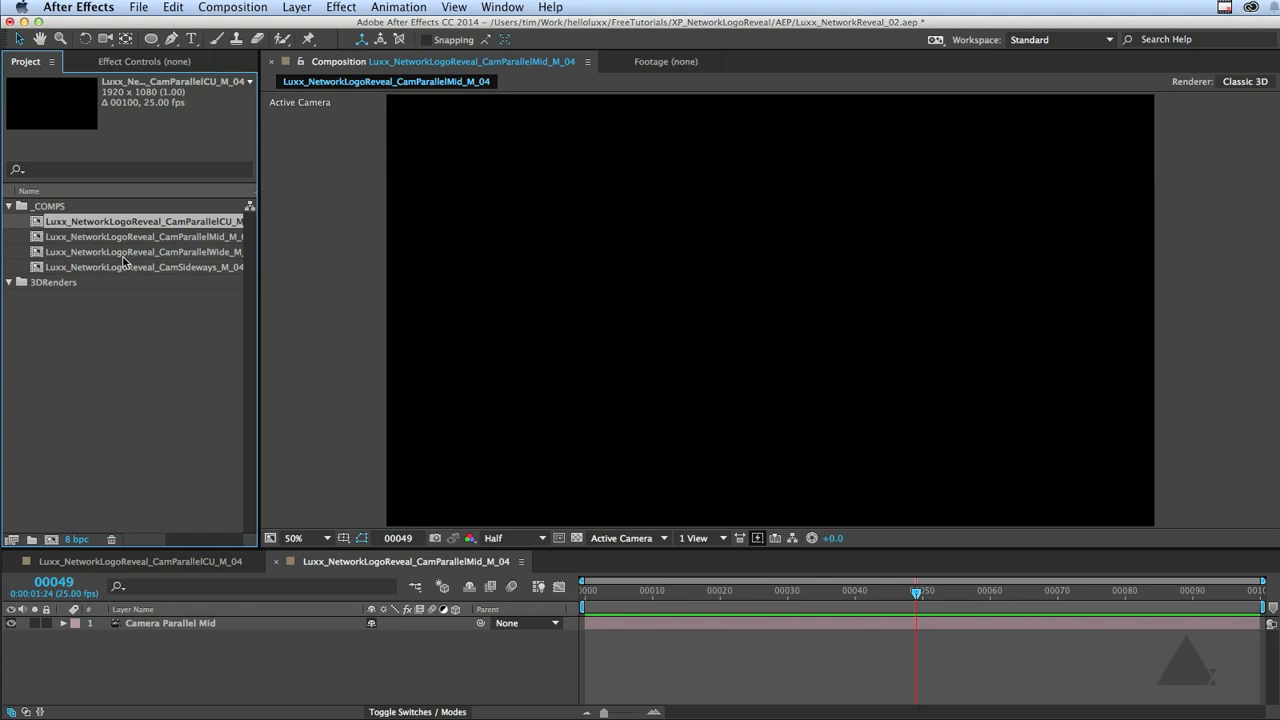
left_click(122, 377)
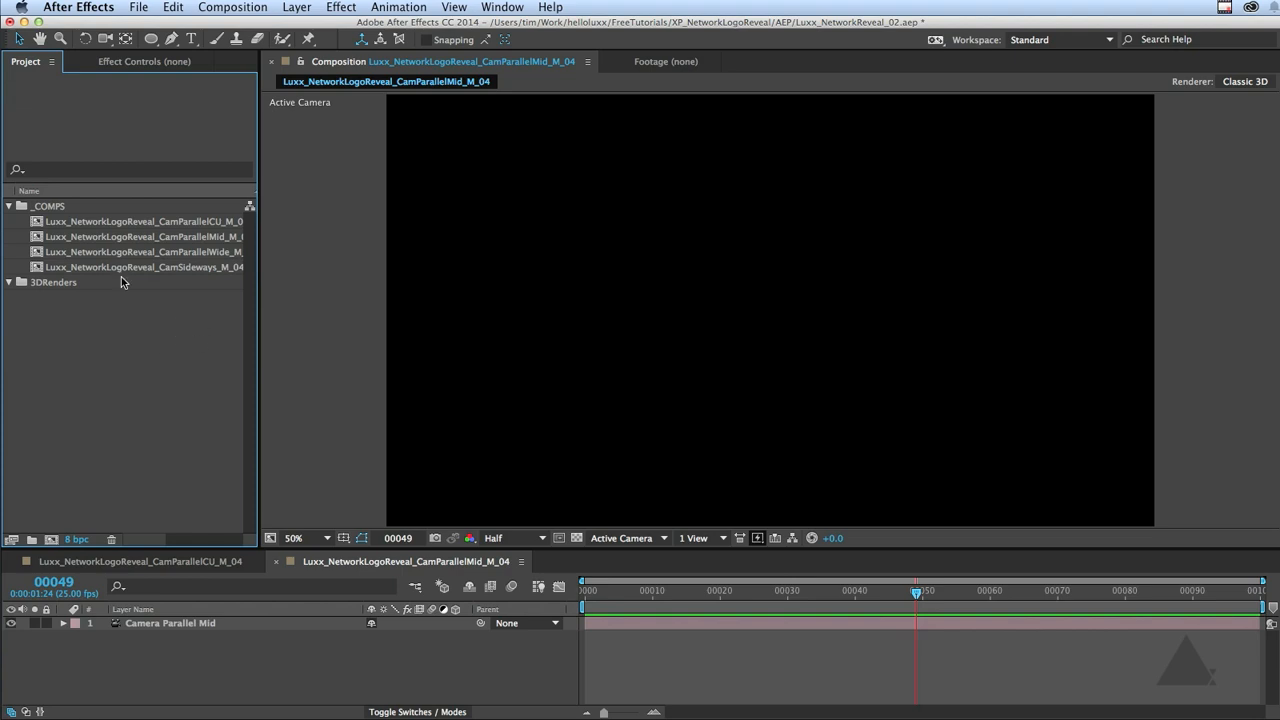
Select the 3DRenders folder, open the Immigration_Beta script and load the Luxx_NetworkLogoReveal_04 render folder into it
left_click(47, 285)
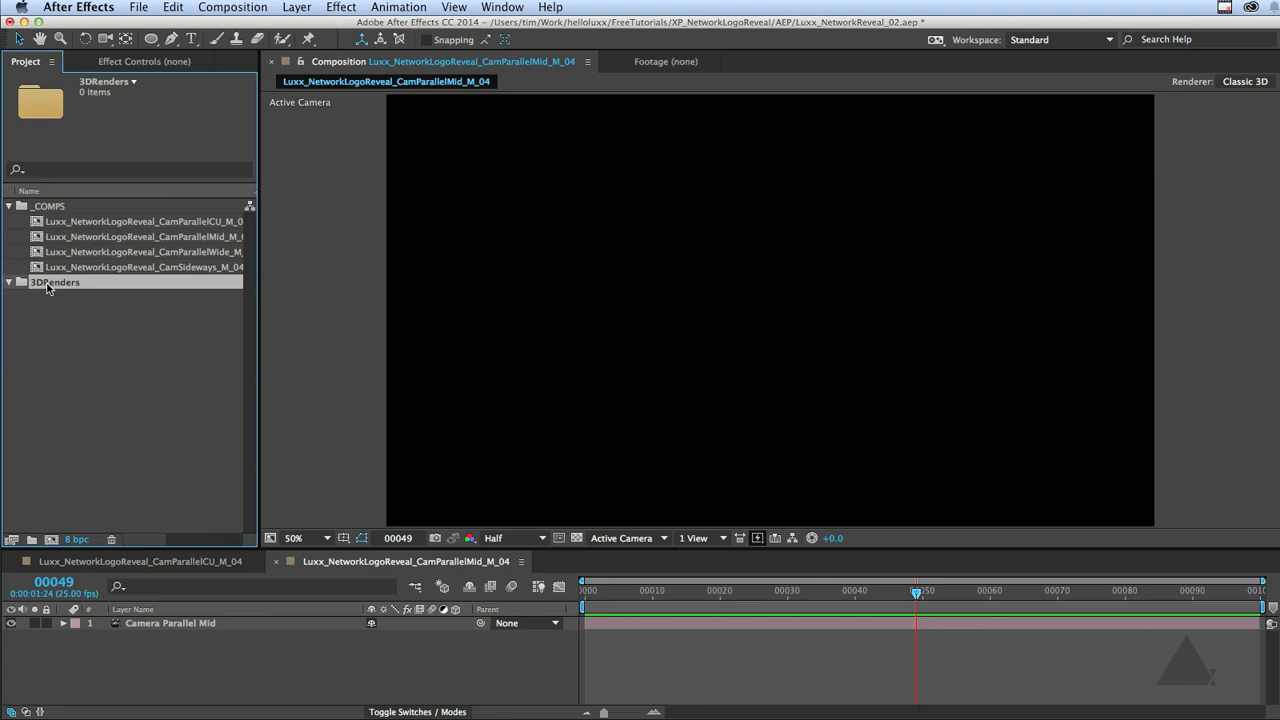
left_click(502, 7)
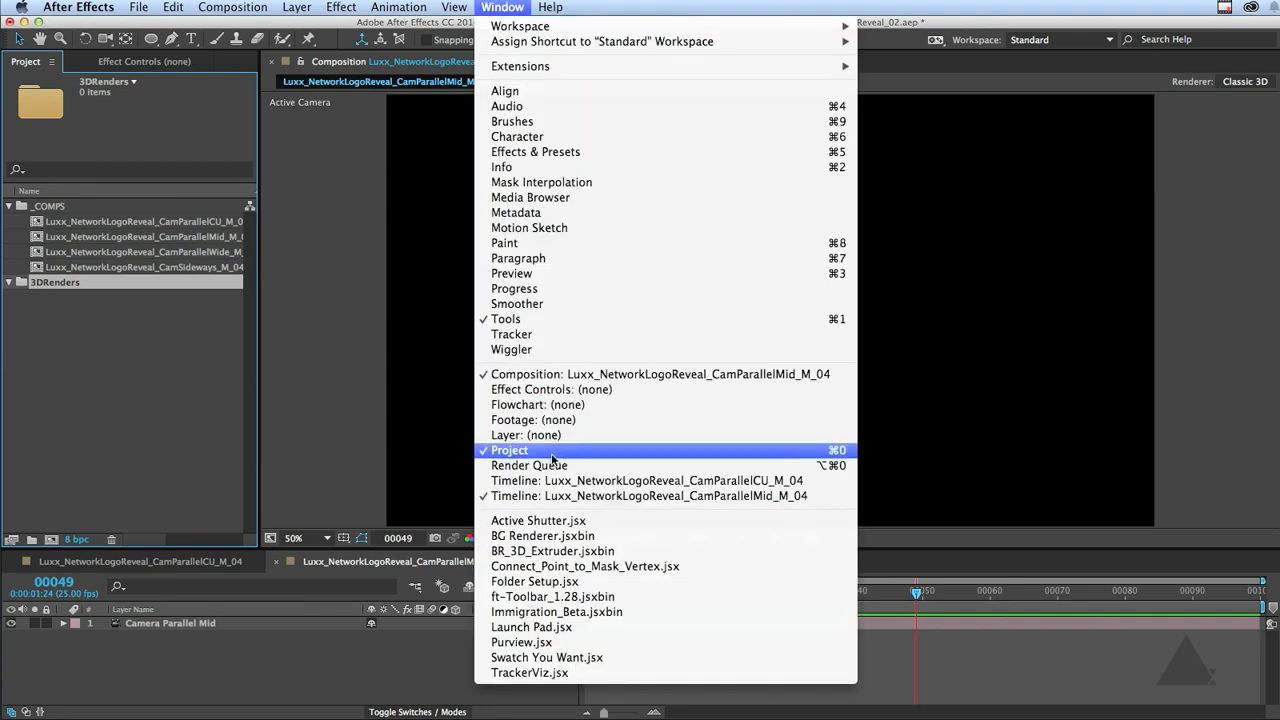
left_click(556, 611)
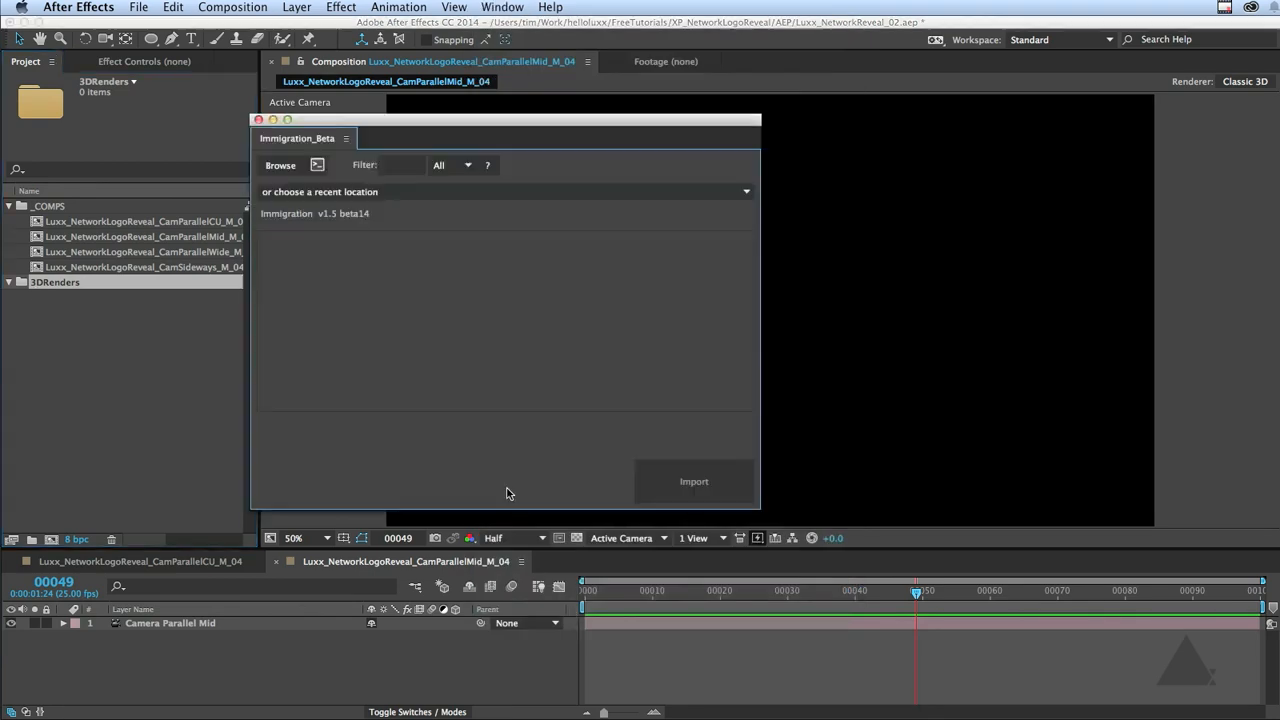
left_click_drag(421, 122, 522, 123)
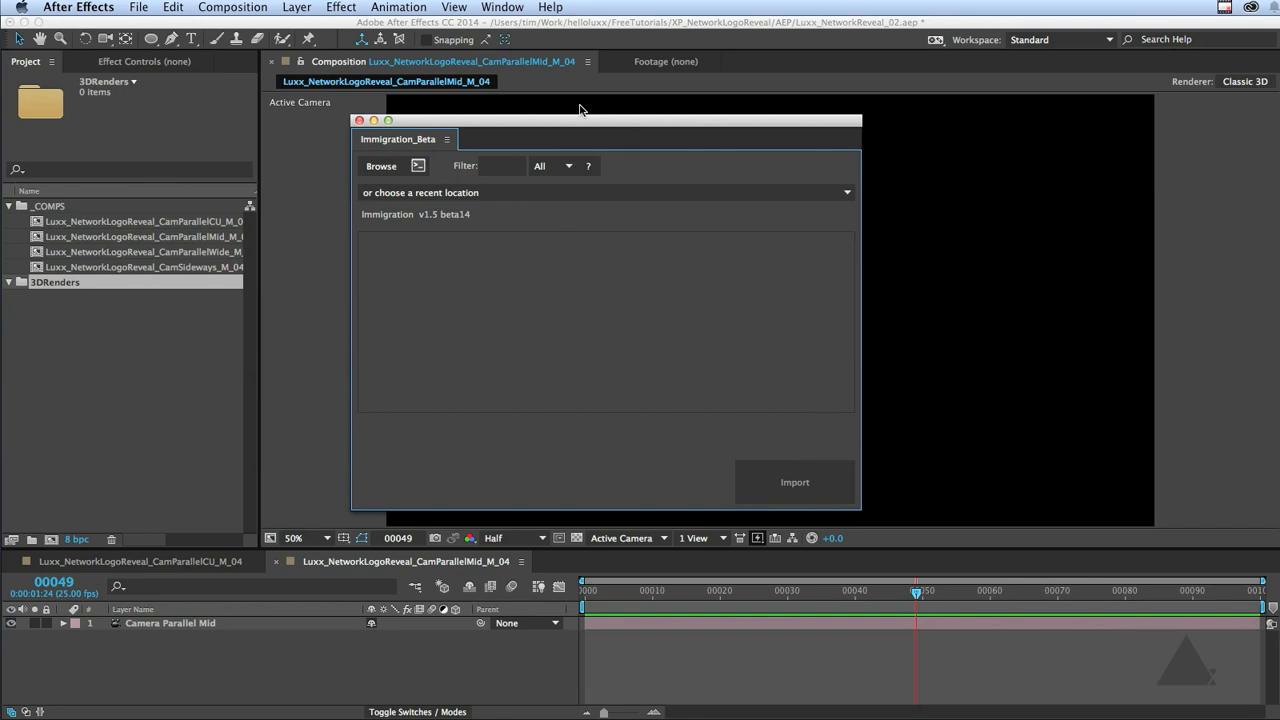
left_click_drag(620, 126, 531, 120)
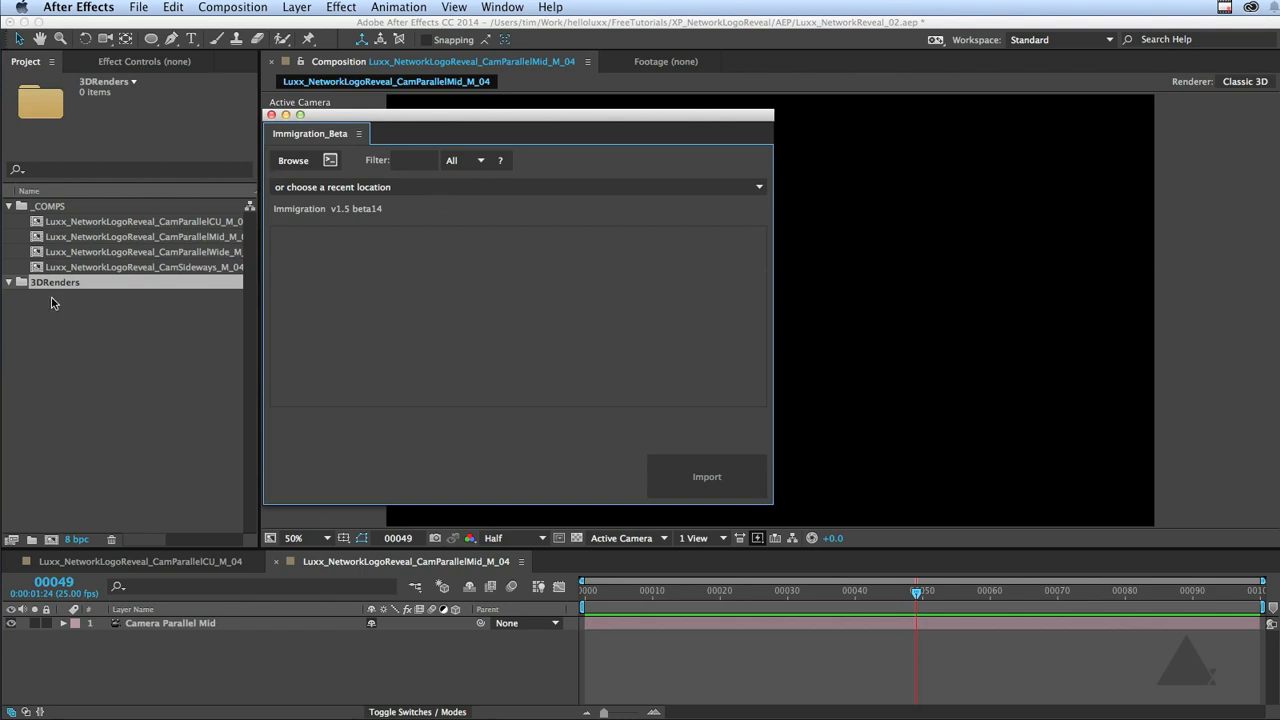
left_click(294, 161)
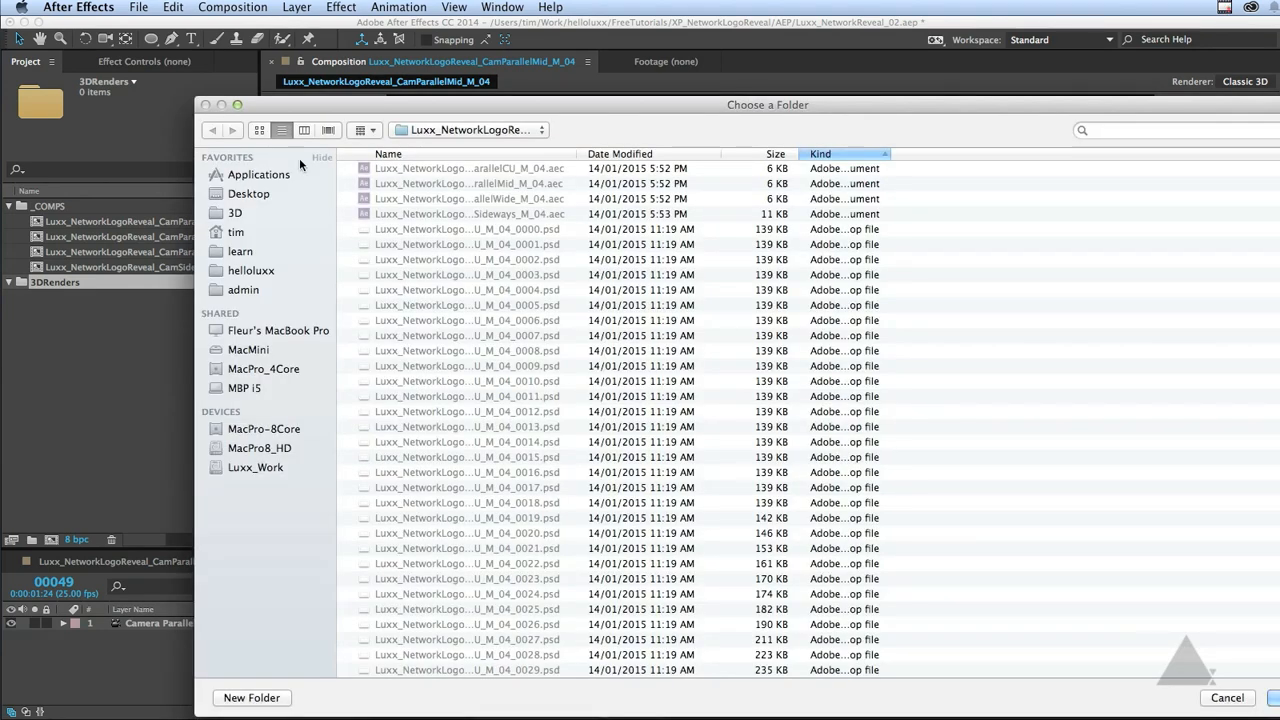
key("Return")
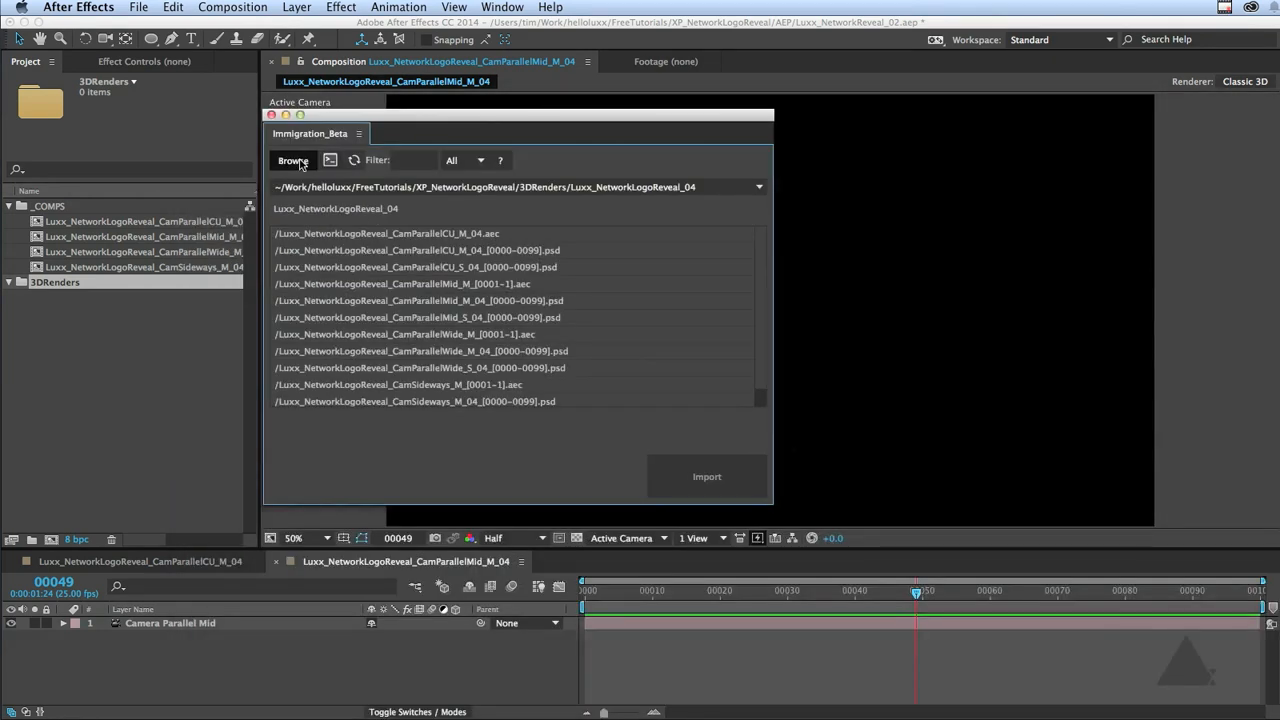
Import the M_04 and S_04 PSD sequences for the CU, Mid, Wide and Sideways cameras into the 3DRenders folder
left_click(470, 251)
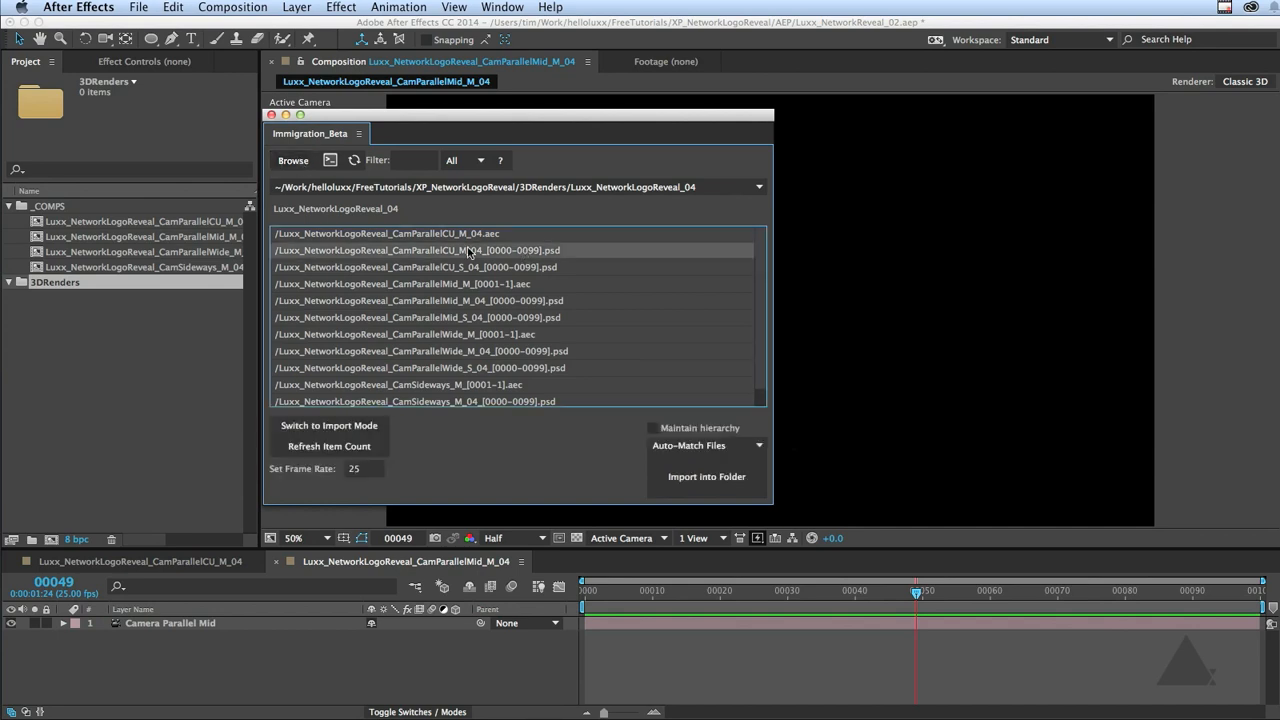
left_click(472, 268, "shift")
left_click(497, 300, "super")
left_click(500, 317, "super")
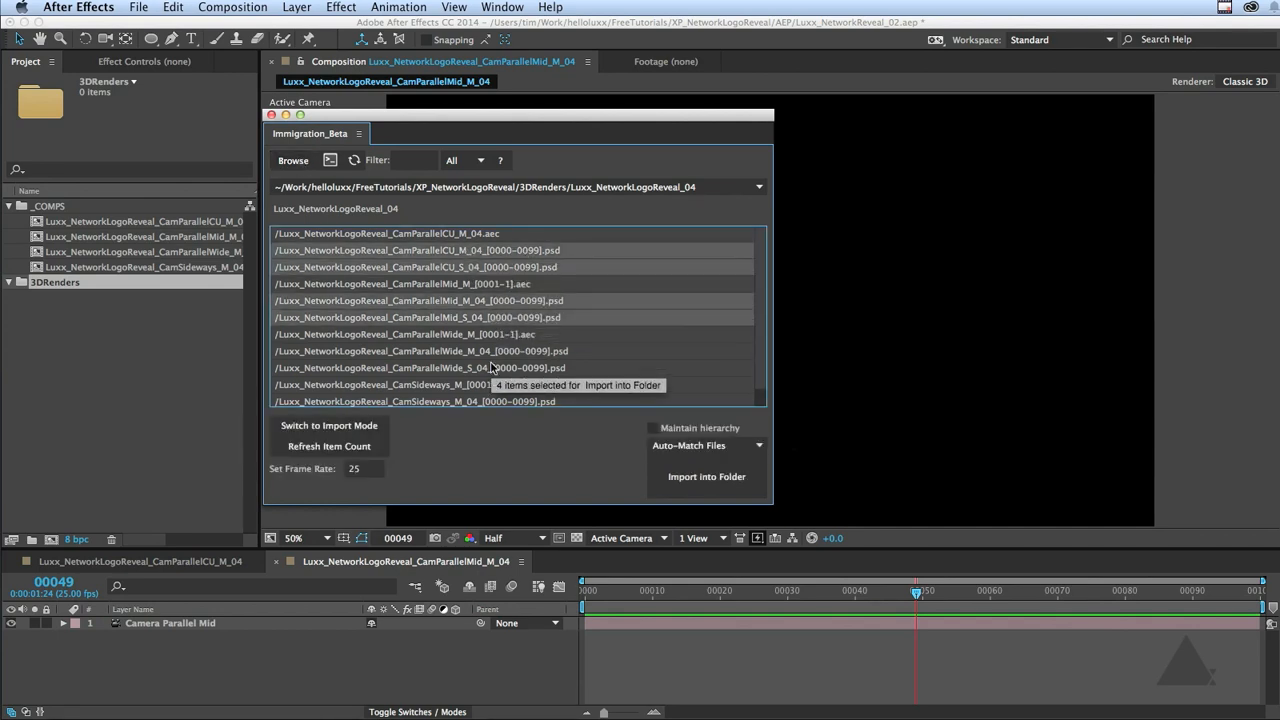
left_click(505, 351, "super")
left_click(492, 369, "super")
left_click(479, 402, "super")
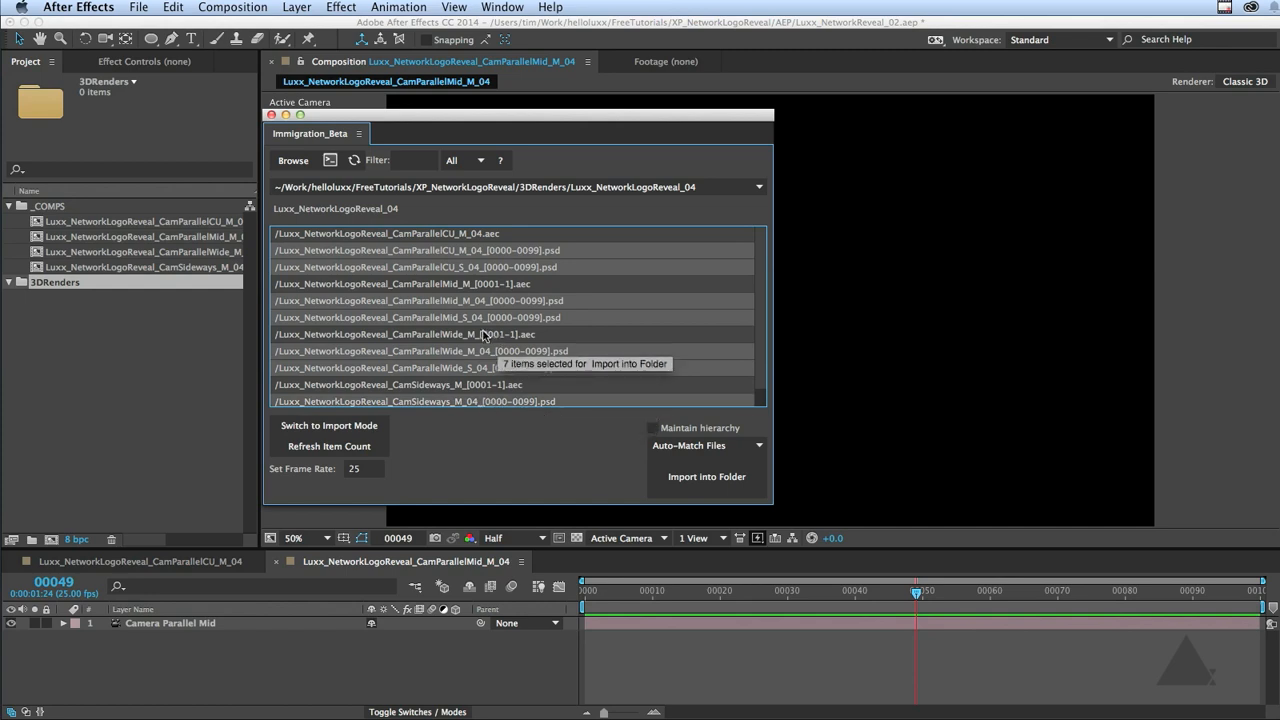
scroll(484, 332, "down", 2)
left_click(473, 398, "super")
left_click(726, 478)
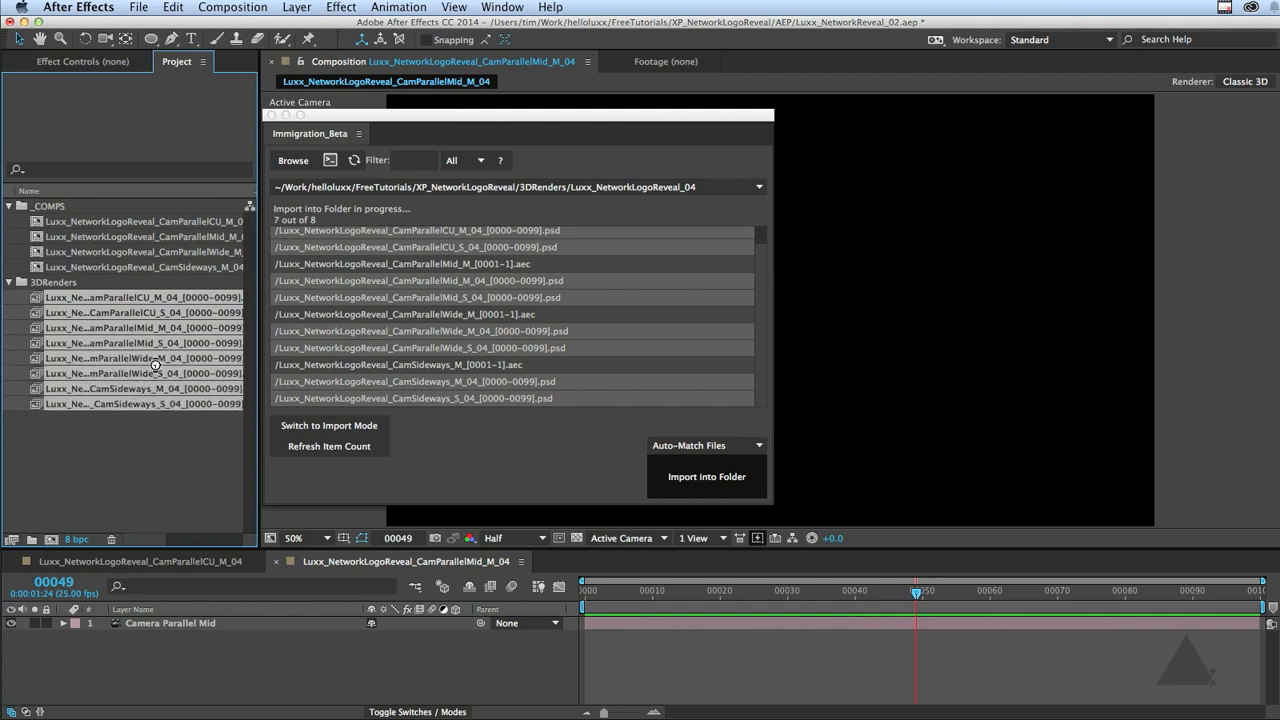
left_click(162, 478)
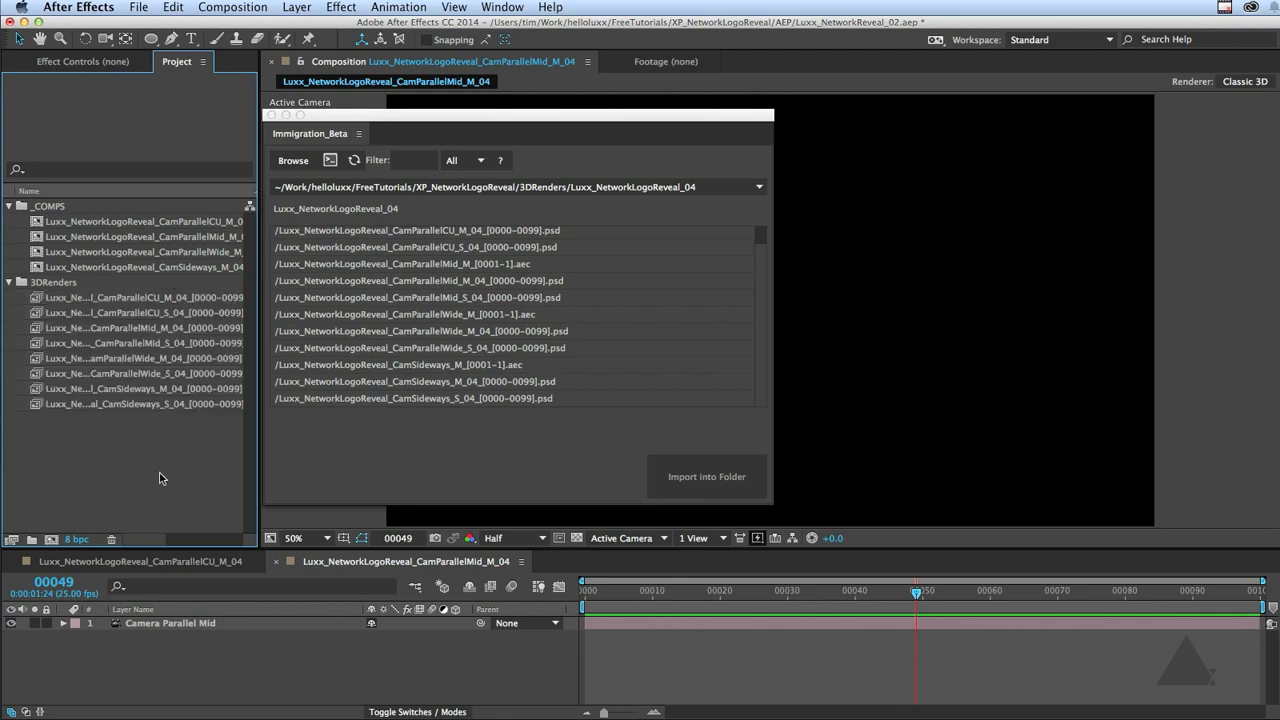
Replace the four M_04 camera sequences in the 3DRenders folder with the matching M_04 PSD sequences, using Auto-Match Files
left_click(166, 297)
left_click(172, 330, "super")
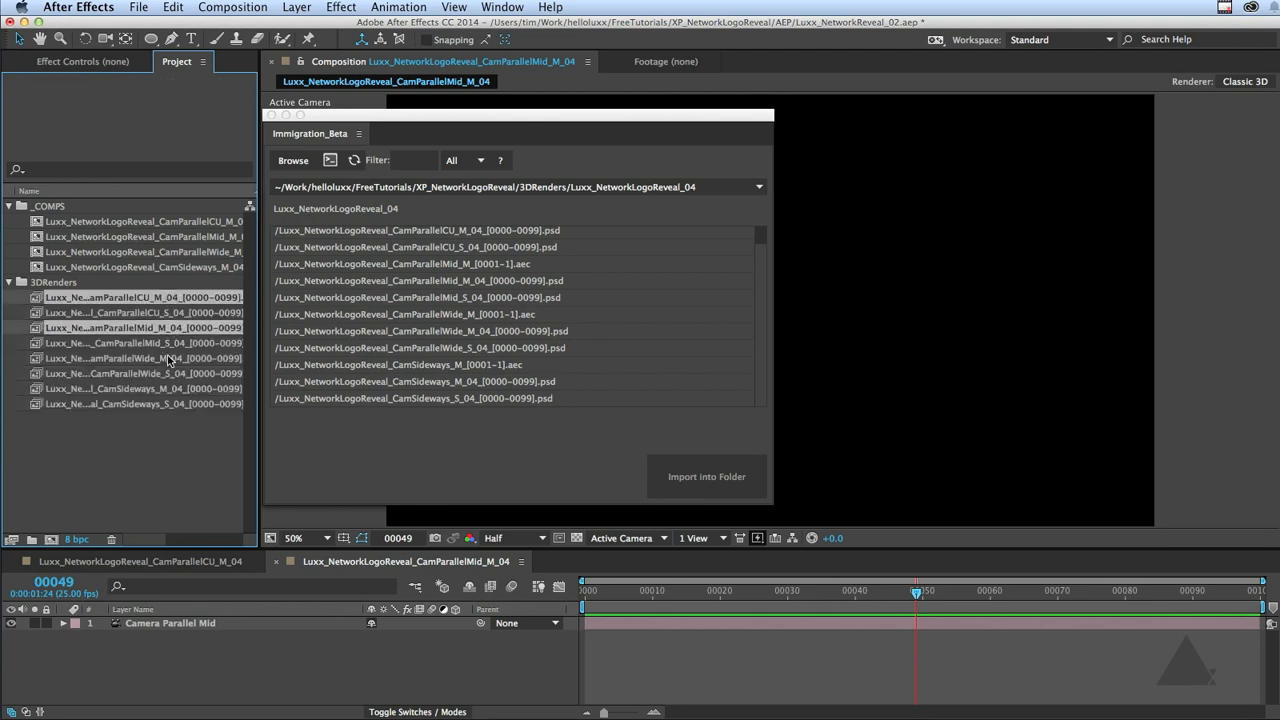
left_click(170, 360, "super")
left_click(180, 390, "super")
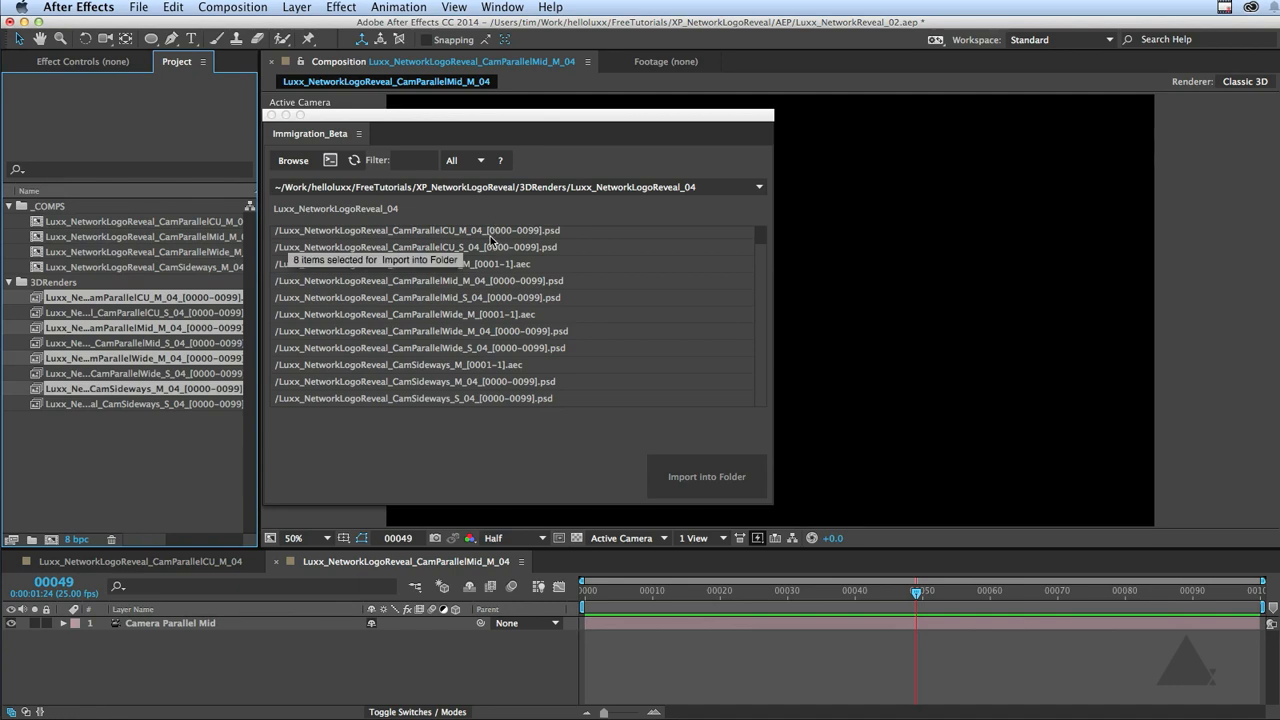
left_click_drag(623, 507, 623, 598)
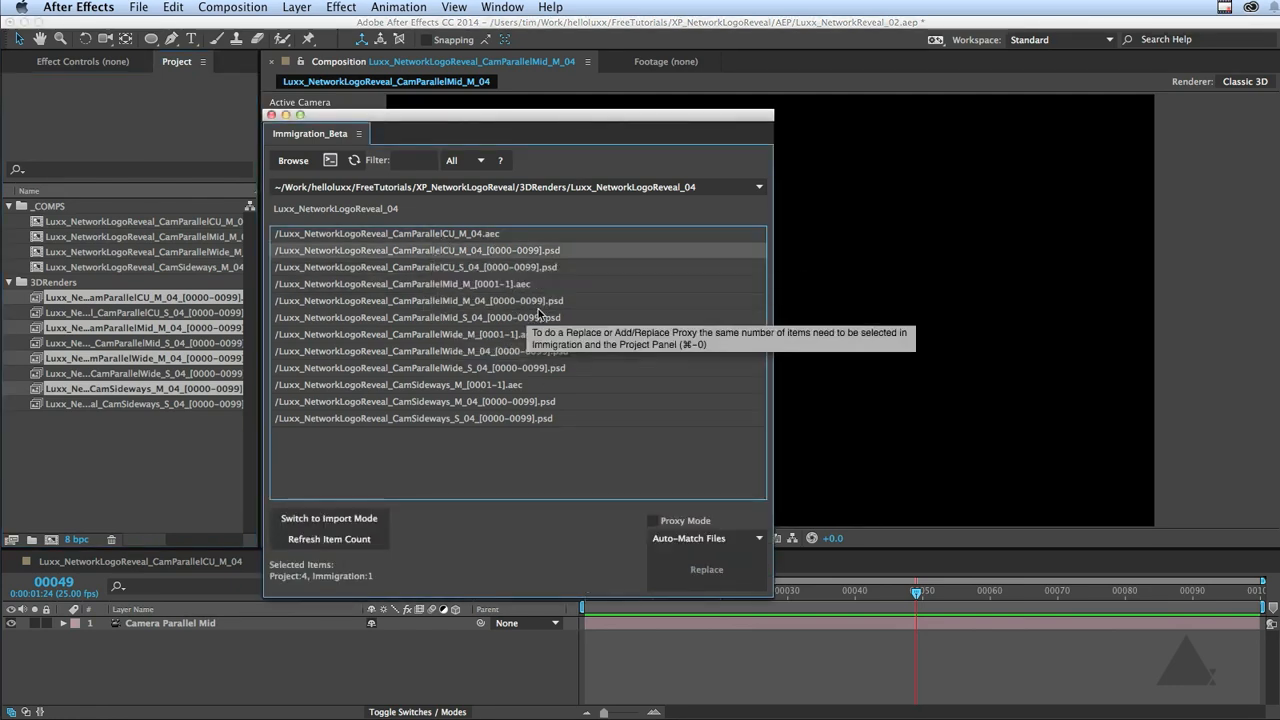
left_click(486, 305, "super")
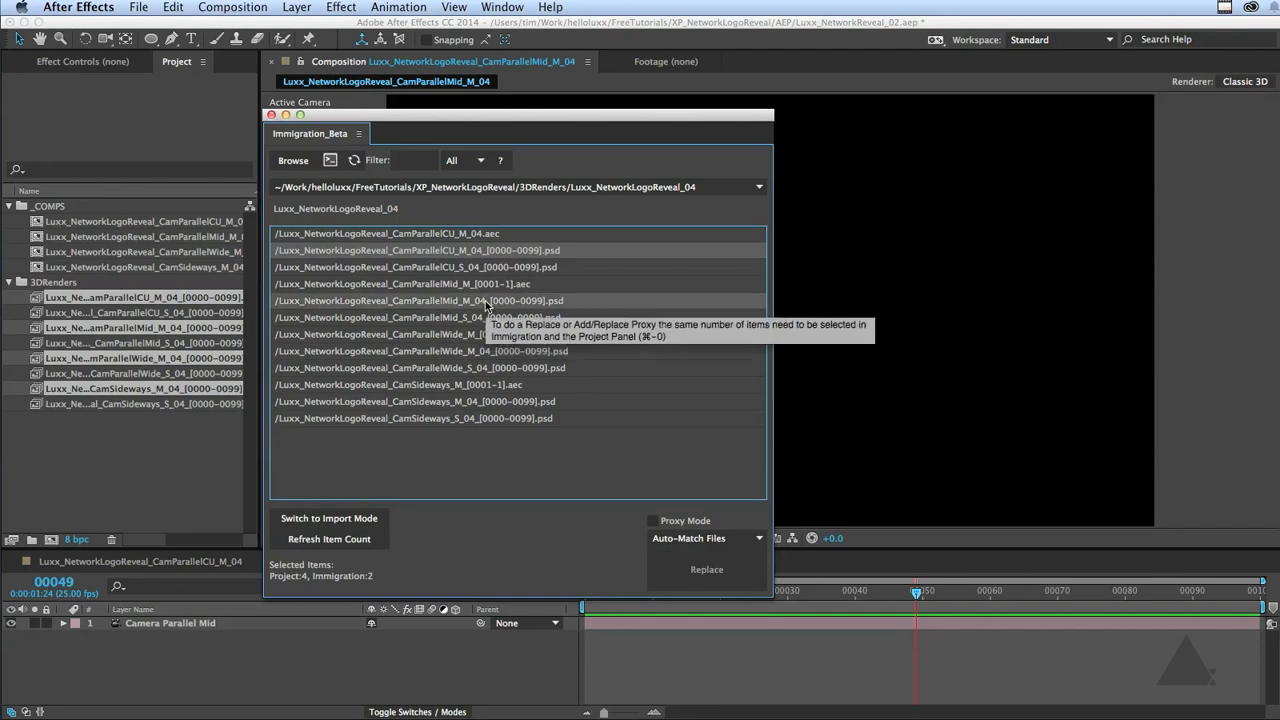
left_click(502, 351, "super")
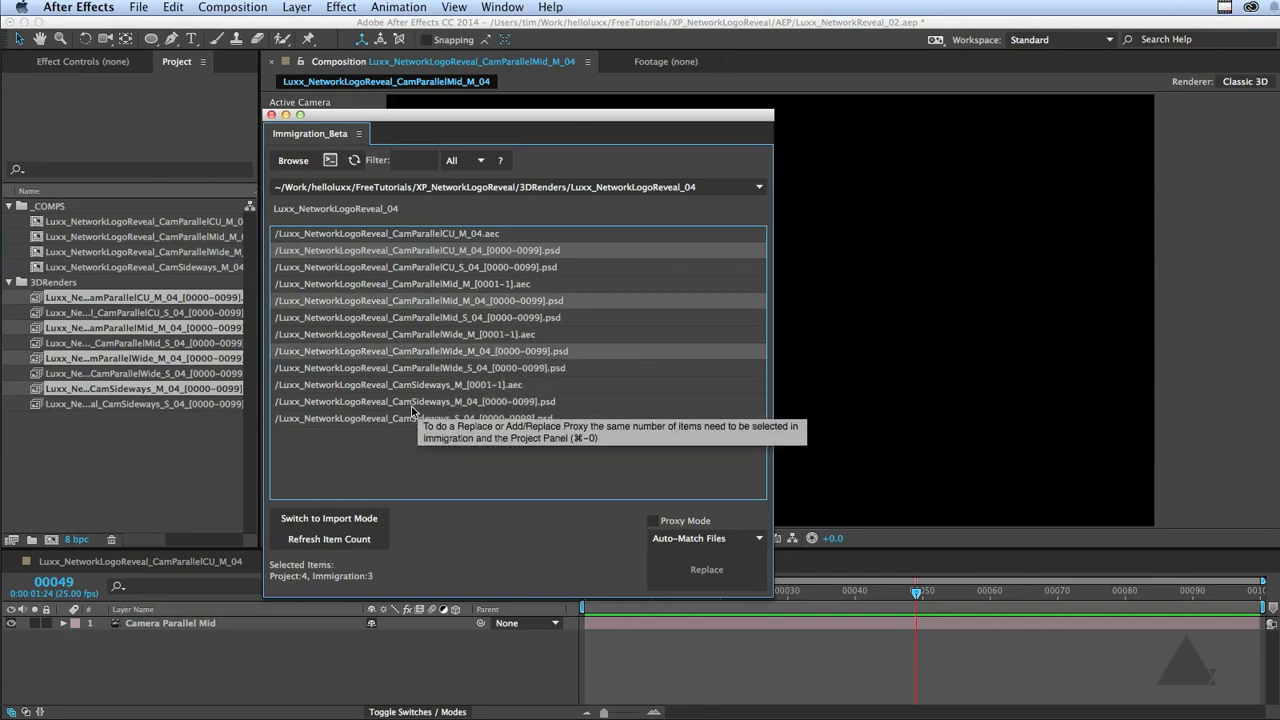
left_click(476, 402, "super")
left_click(688, 568)
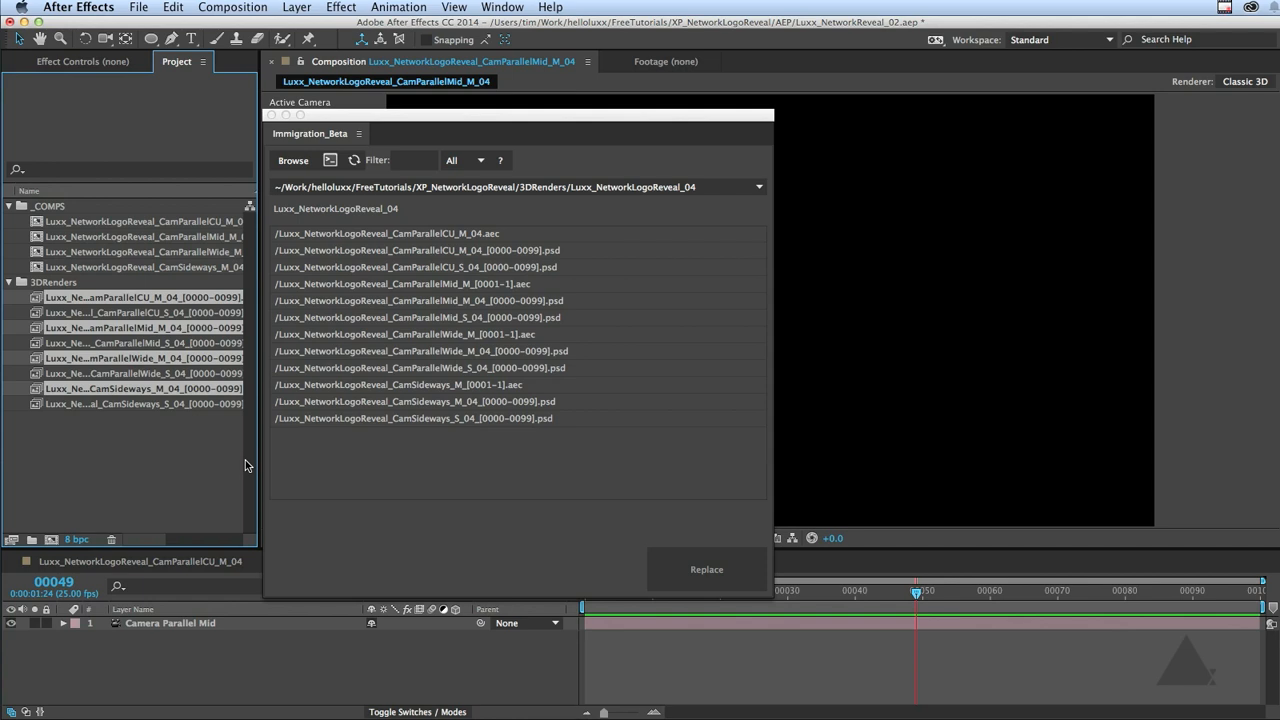
Close the Immigration_Beta window and clear the footage selection in the project
left_click(297, 116)
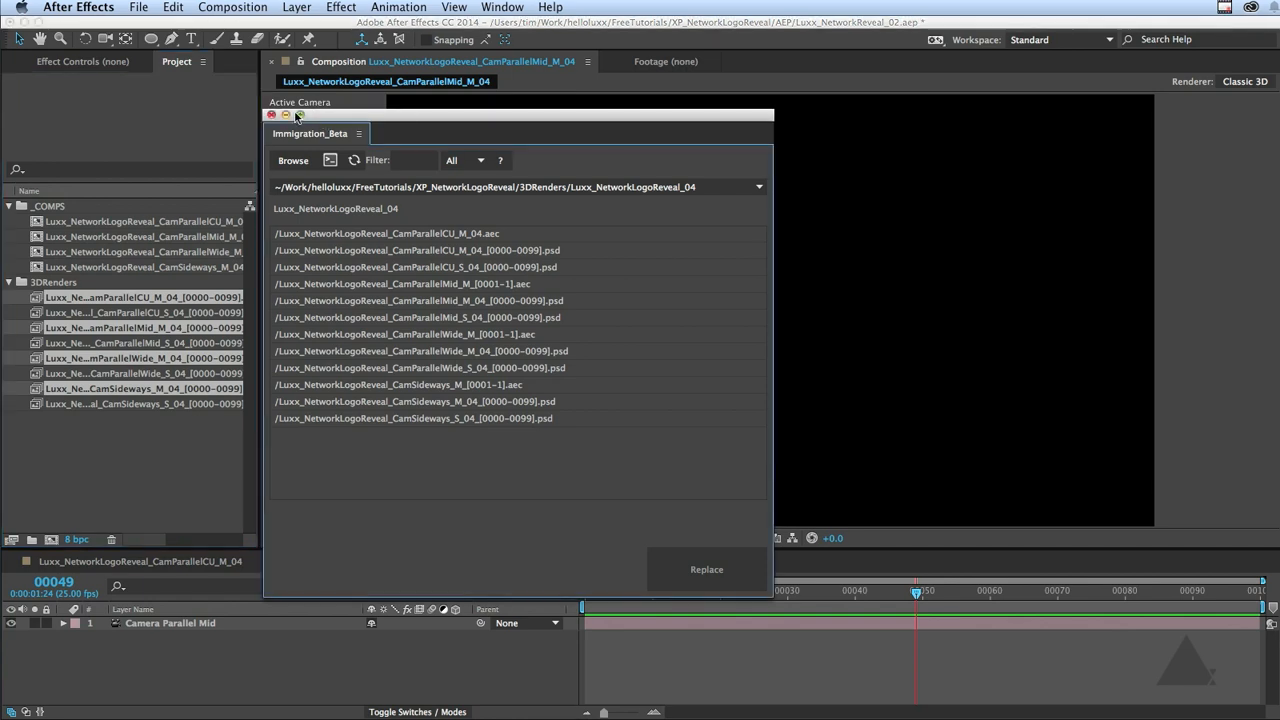
left_click(270, 115)
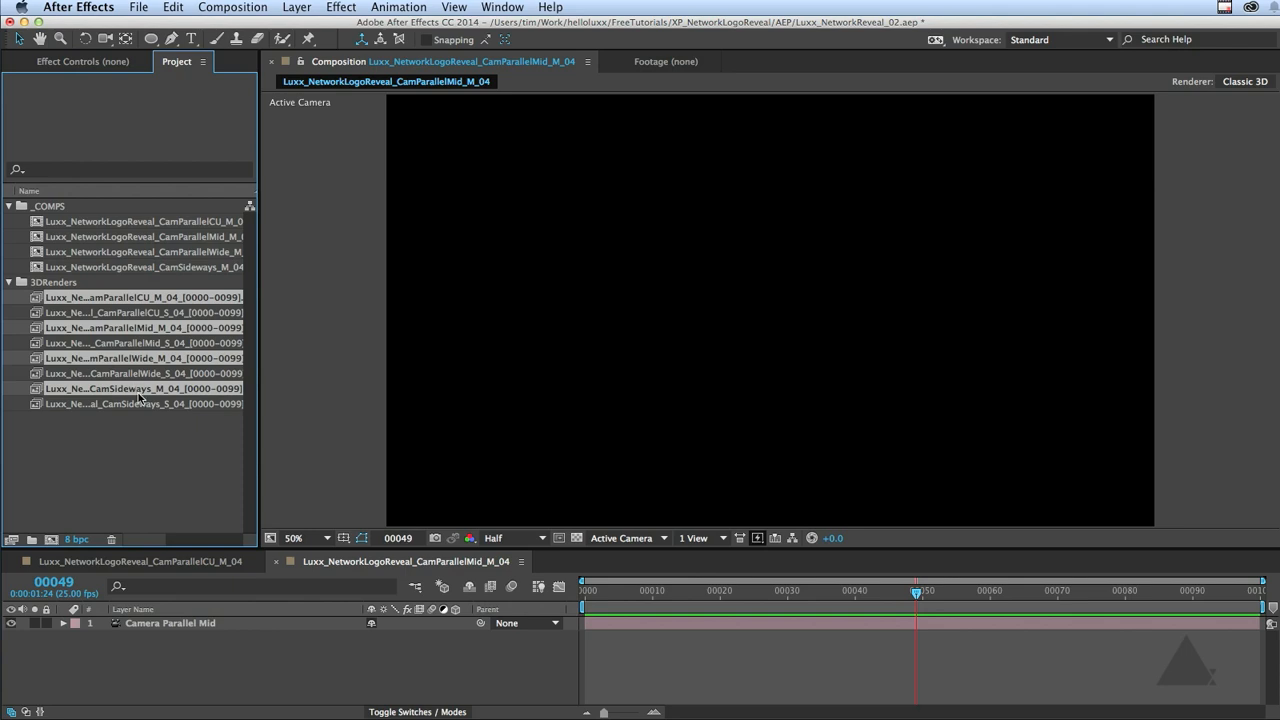
left_click(131, 447)
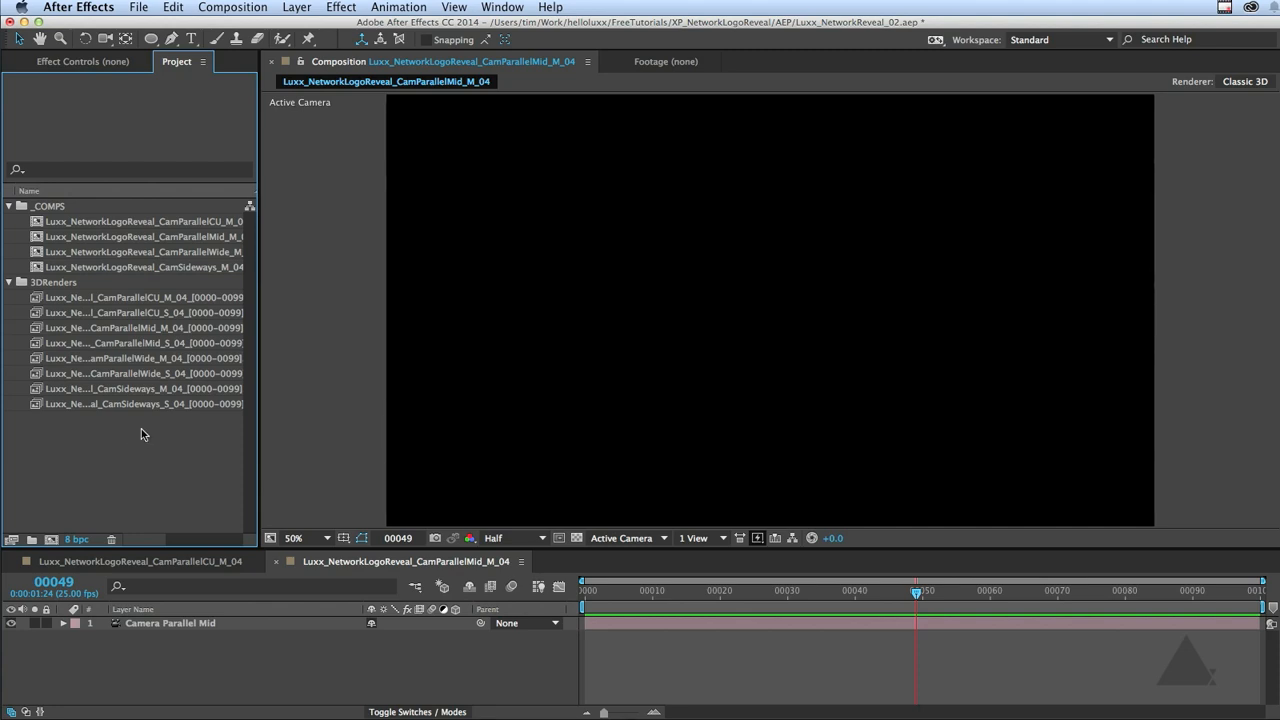
Inspect the CamParallelWide M_04 and S_04 and CamParallelMid M_04 sequences by scrubbing and playing them as footage
double_click(157, 360)
mouse_move(312, 507)
left_mouse_down()
mouse_move(1264, 503)
mouse_move(298, 503)
left_mouse_up()
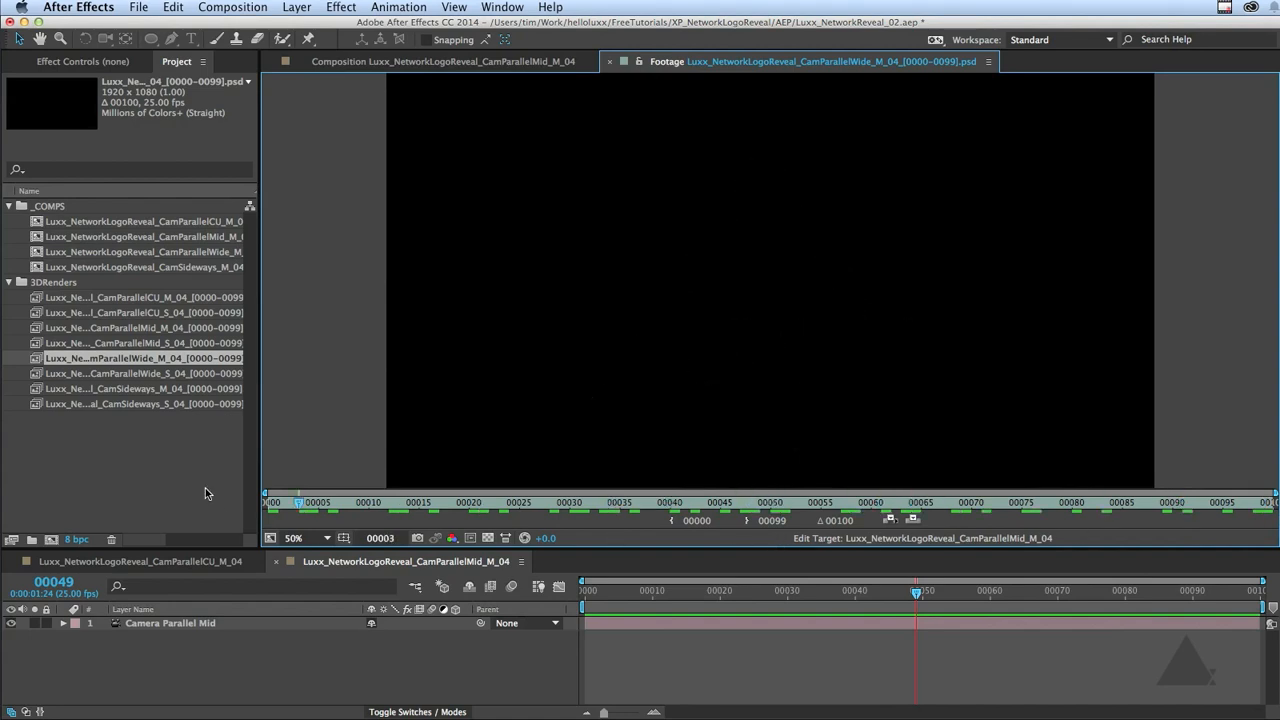
double_click(197, 374)
left_click_drag(407, 510, 920, 505)
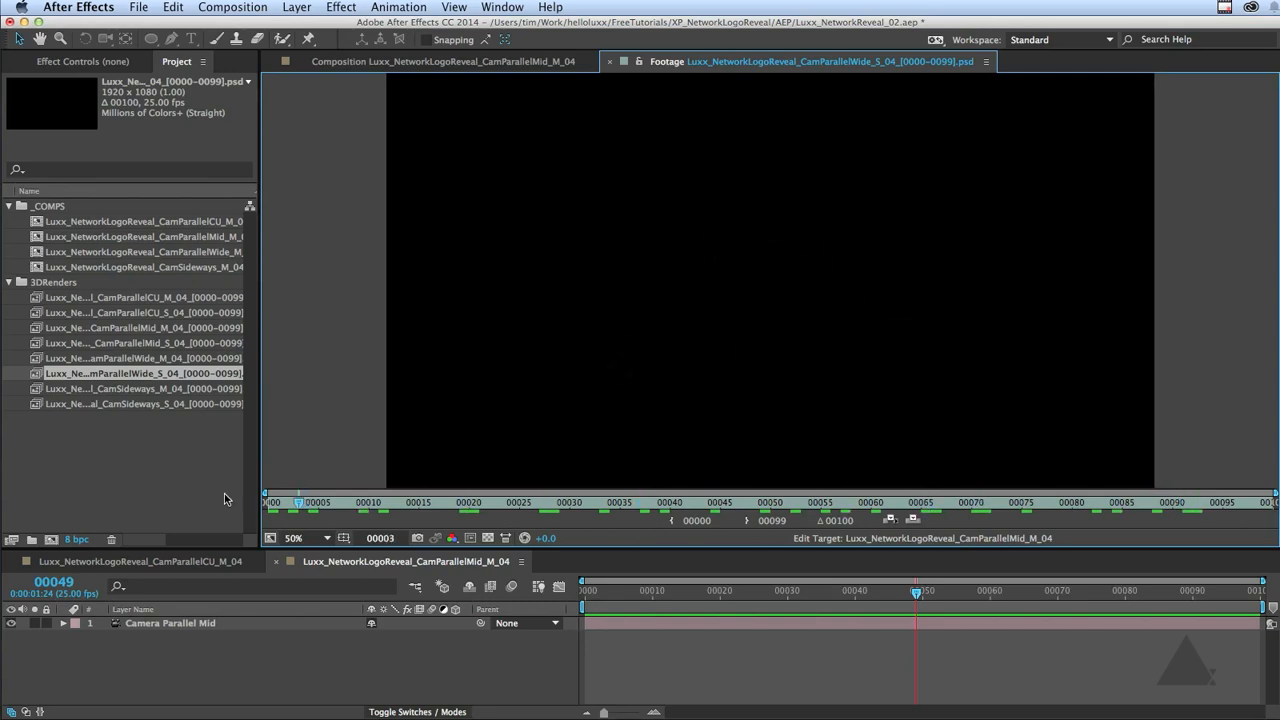
double_click(154, 328)
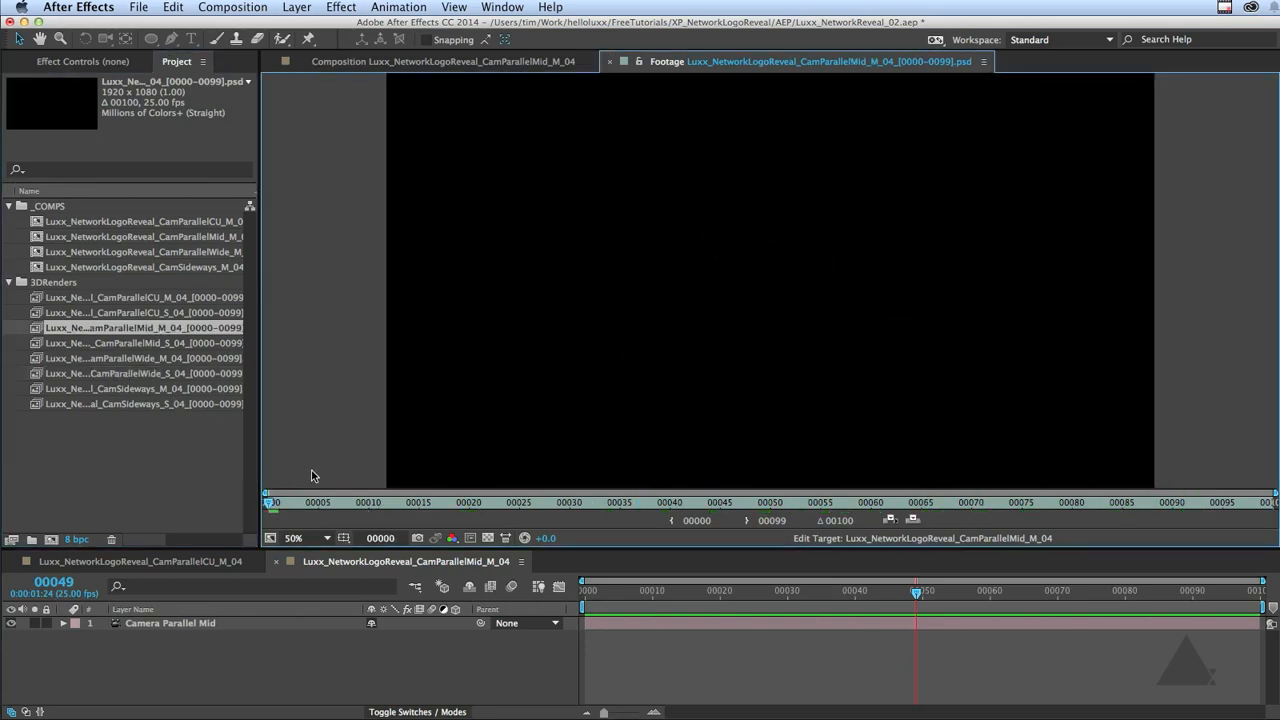
left_click_drag(290, 505, 212, 531)
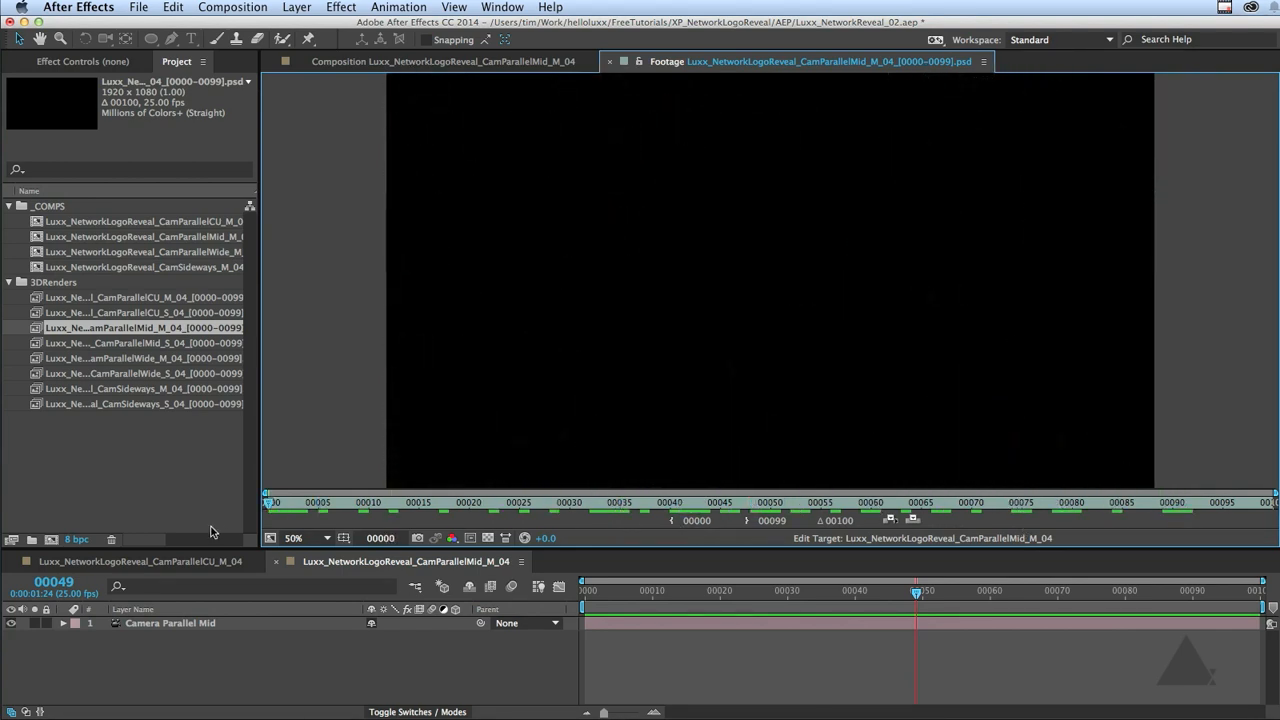
key("space")
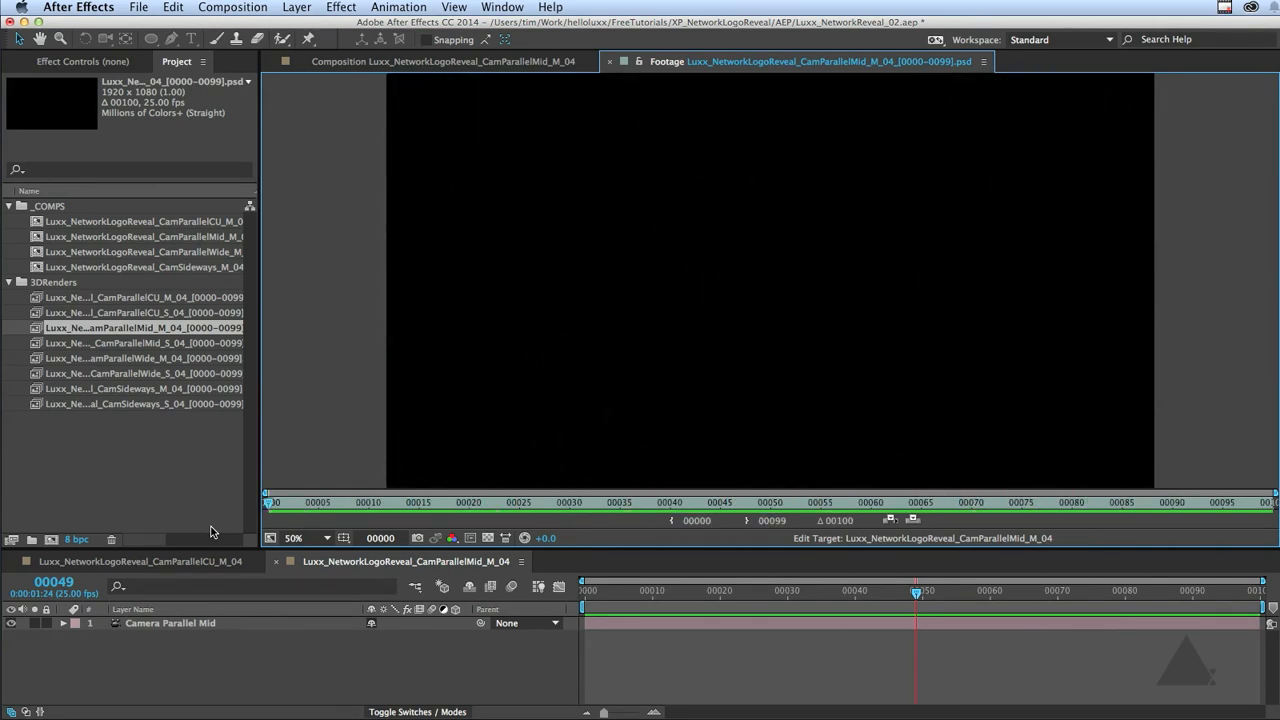
left_click(194, 484)
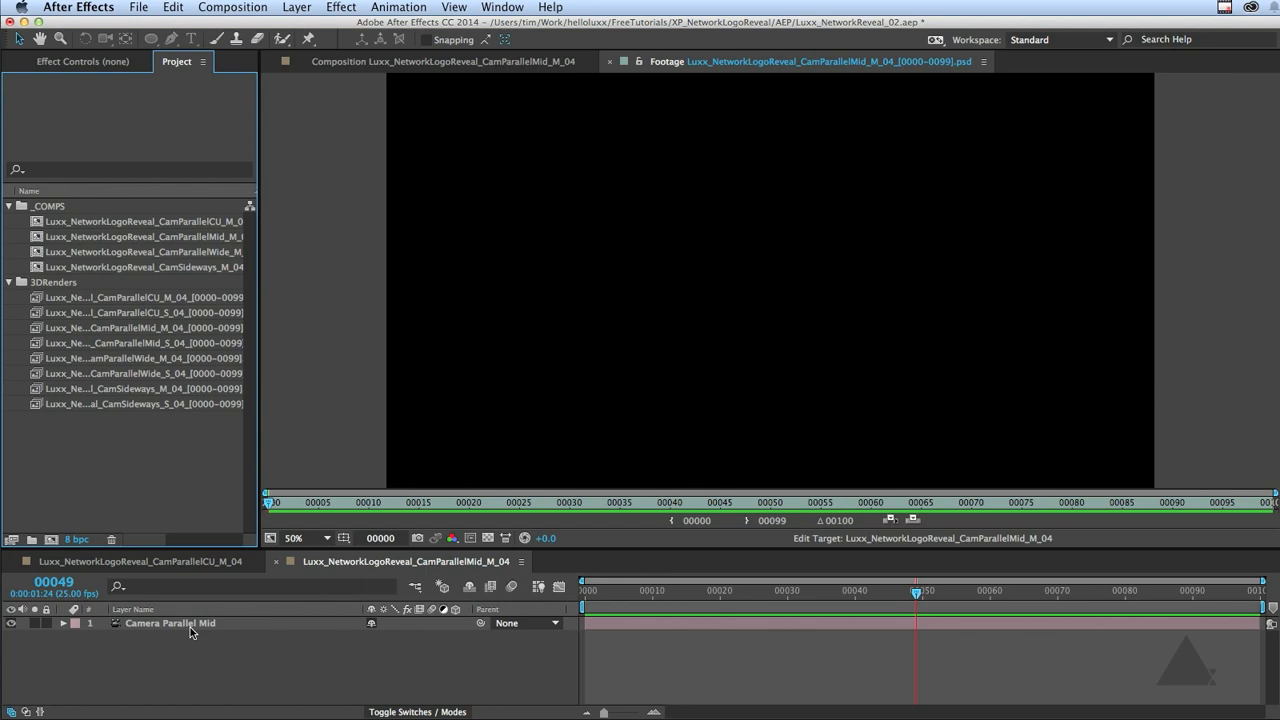
Add the CamParallelMid M_04 and S_04 sequences below the camera in Luxx_NetworkLogoReveal_CamParallelMid_M_04 and preview the composition
double_click(131, 237)
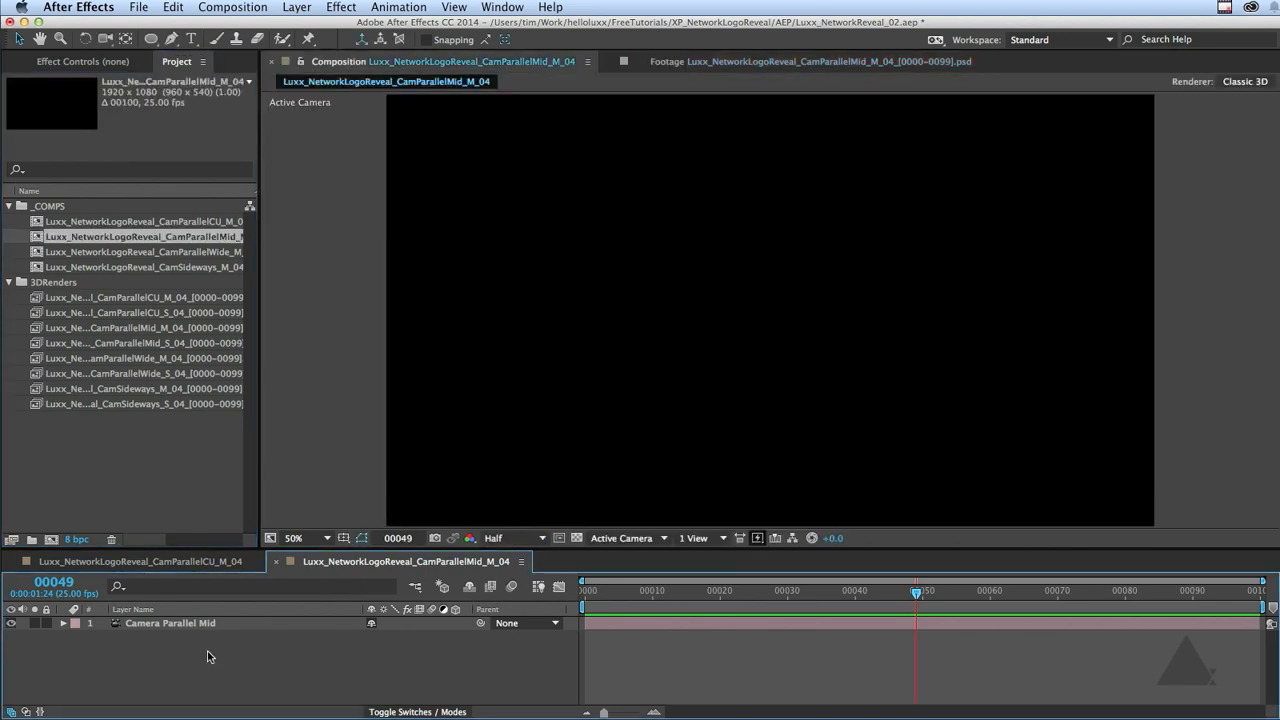
left_click_drag(720, 550, 720, 542)
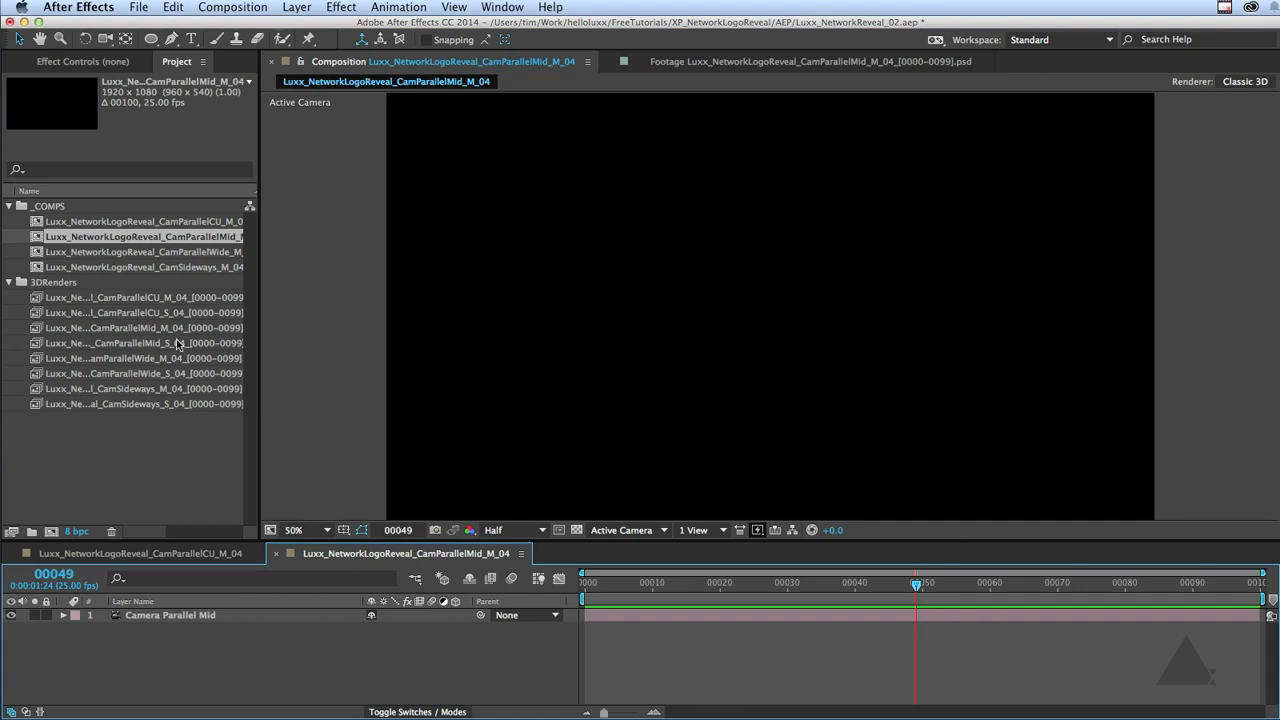
left_click(157, 329)
left_click(140, 343, "shift")
left_click_drag(140, 343, 186, 677)
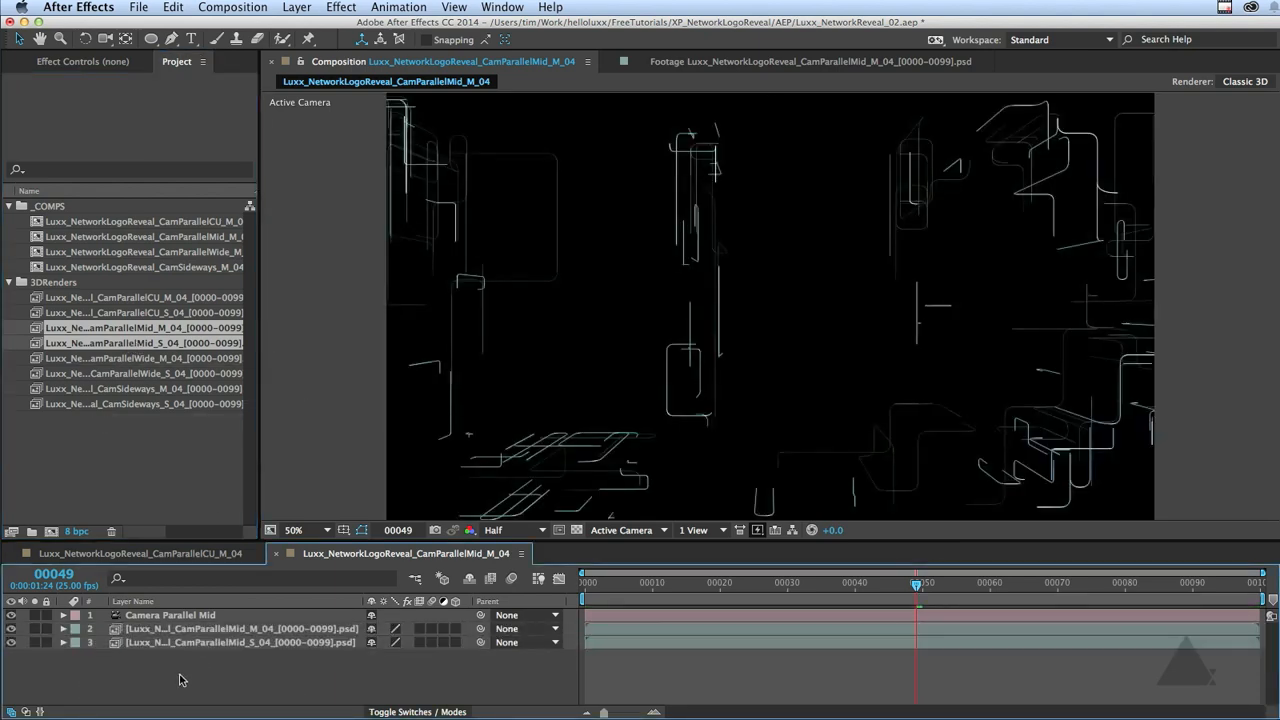
key("space")
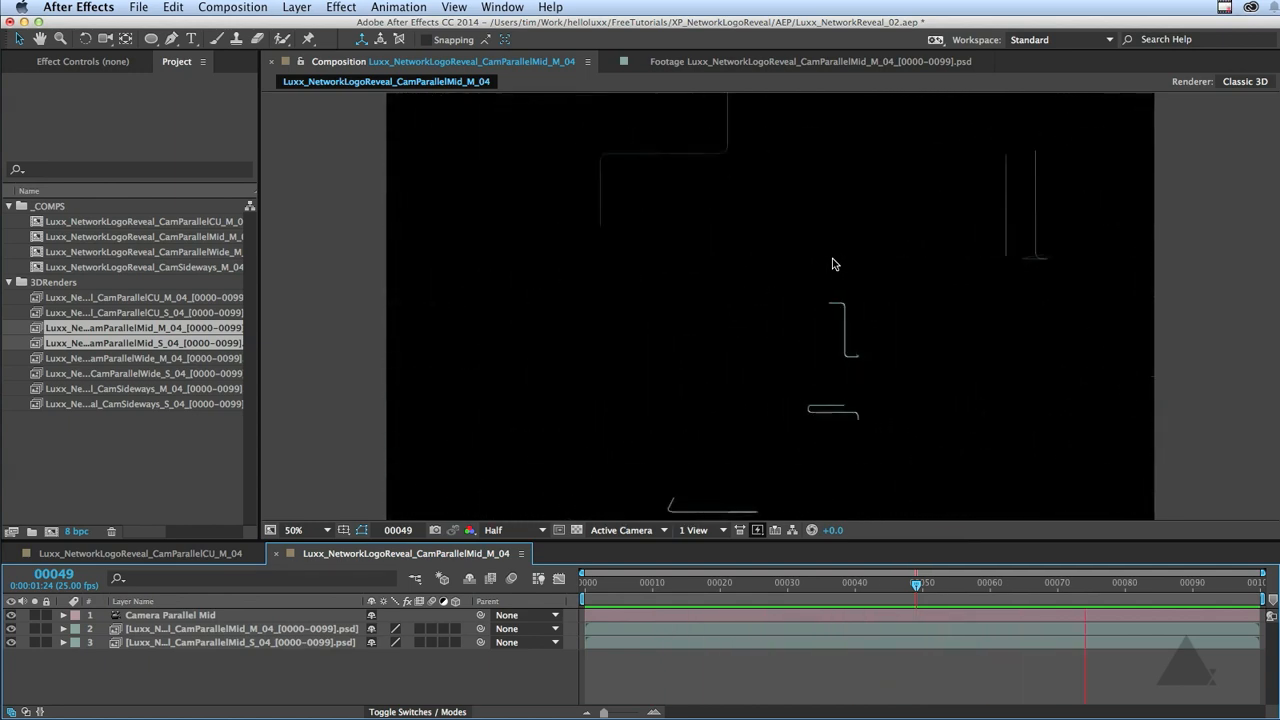
key("space")
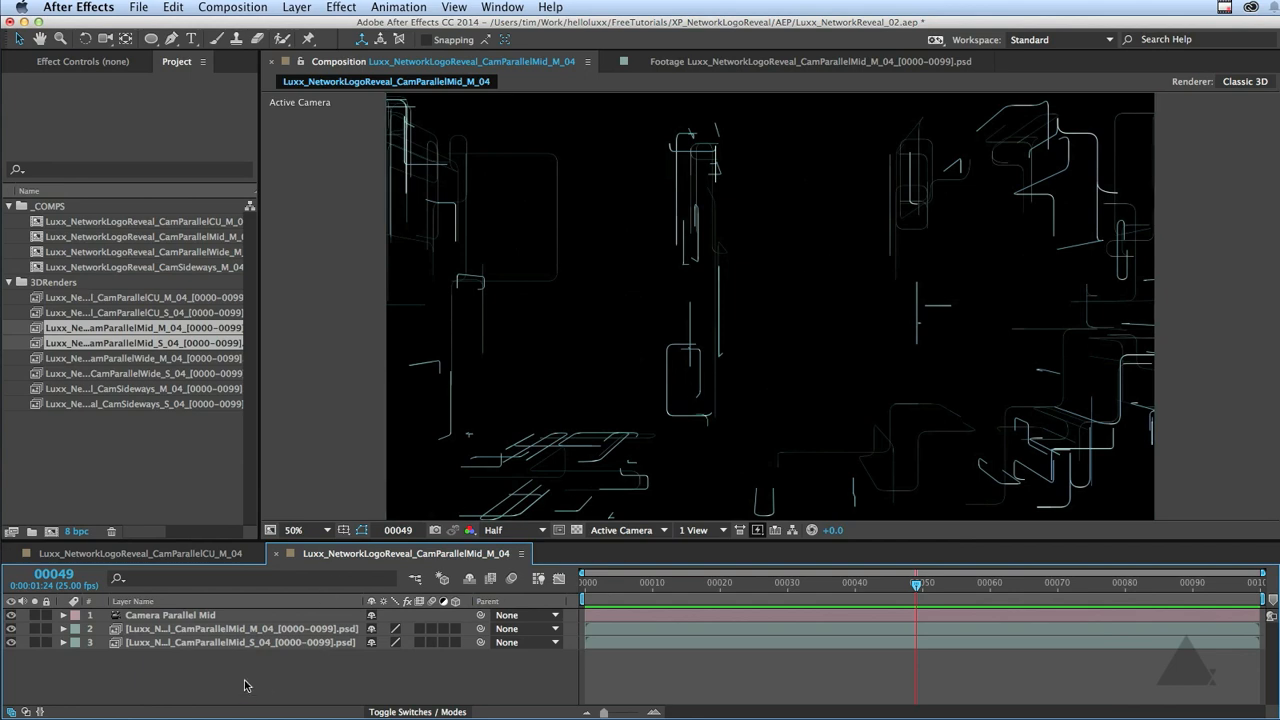
Create a 1920 x 1080 px black solid, move it beneath all other layers and rename it FORM
key("super+y")
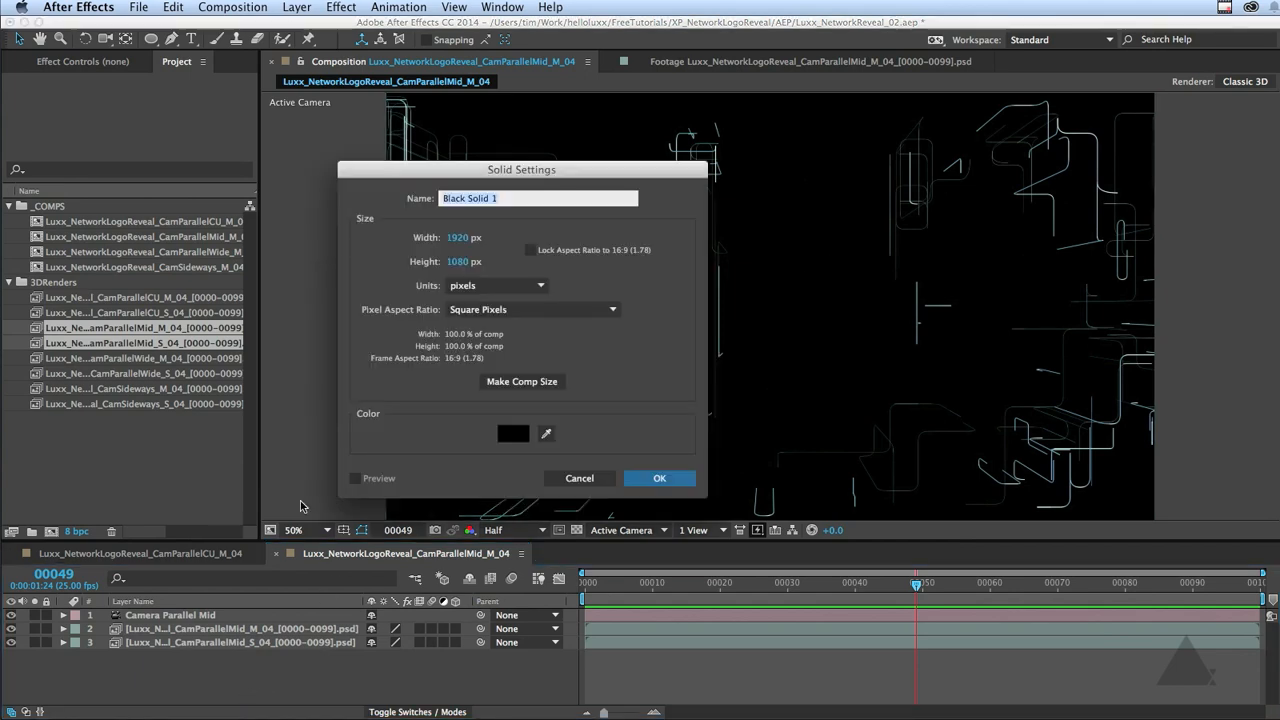
left_click(660, 478)
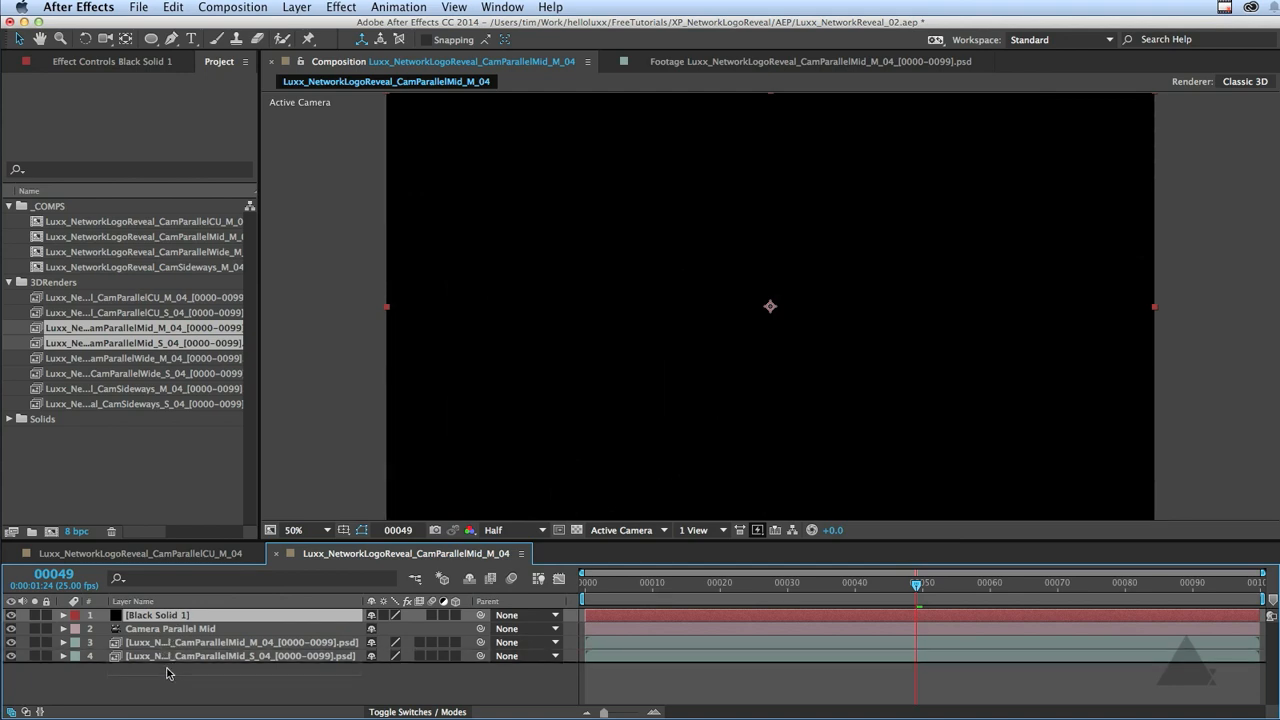
key("super+shift+bracketleft")
key("Return")
type("F")
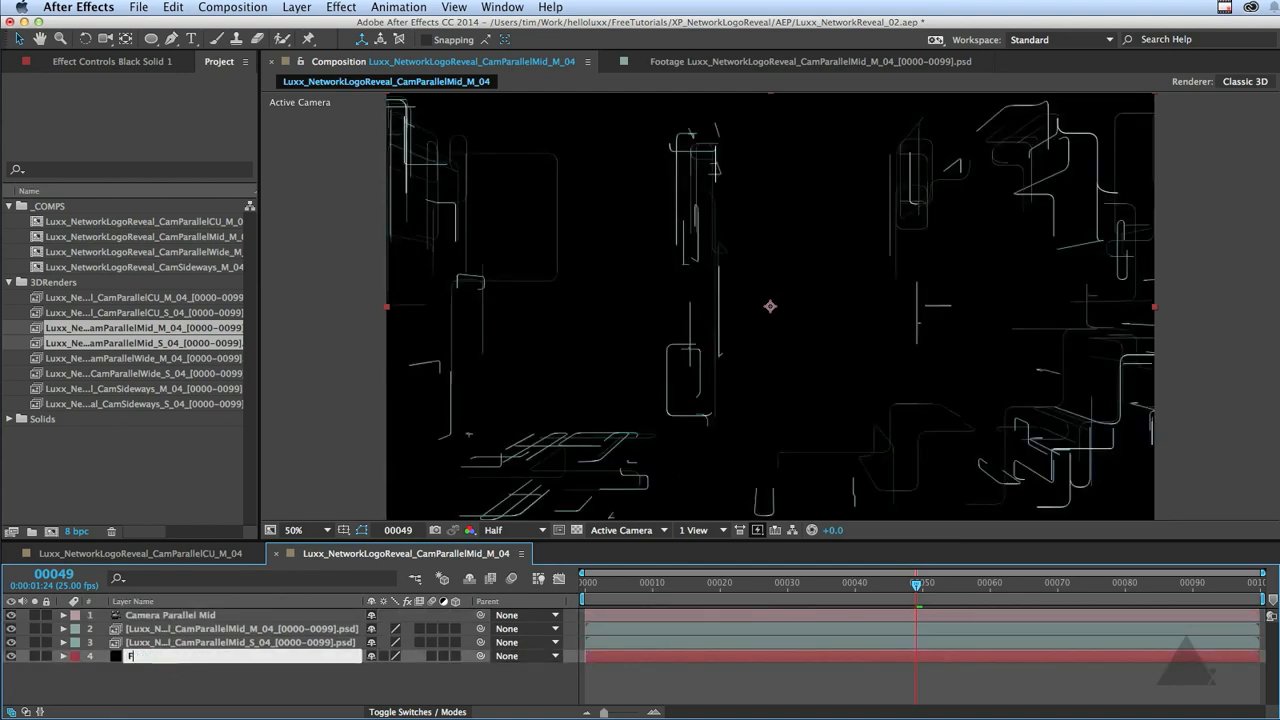
type("ORM")
key("Return")
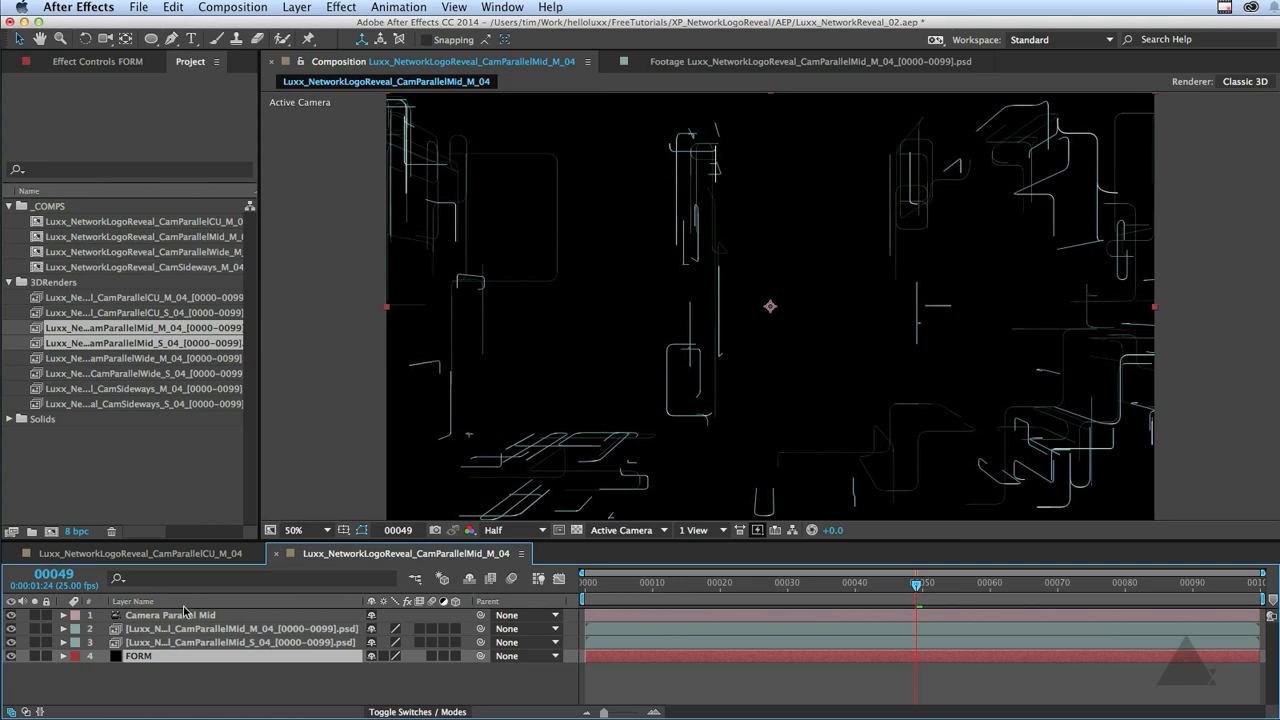
Apply the Trapcode Form effect to the FORM layer and preview the composition
left_click(341, 7)
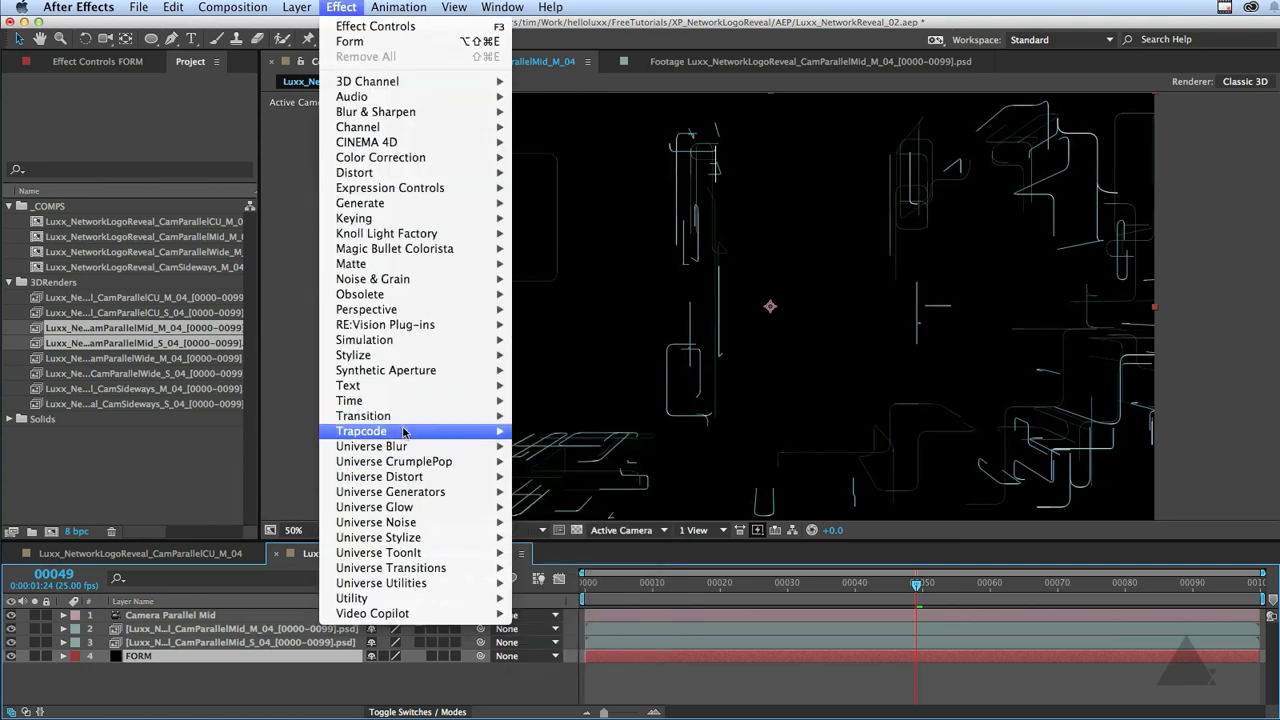
left_click(568, 466)
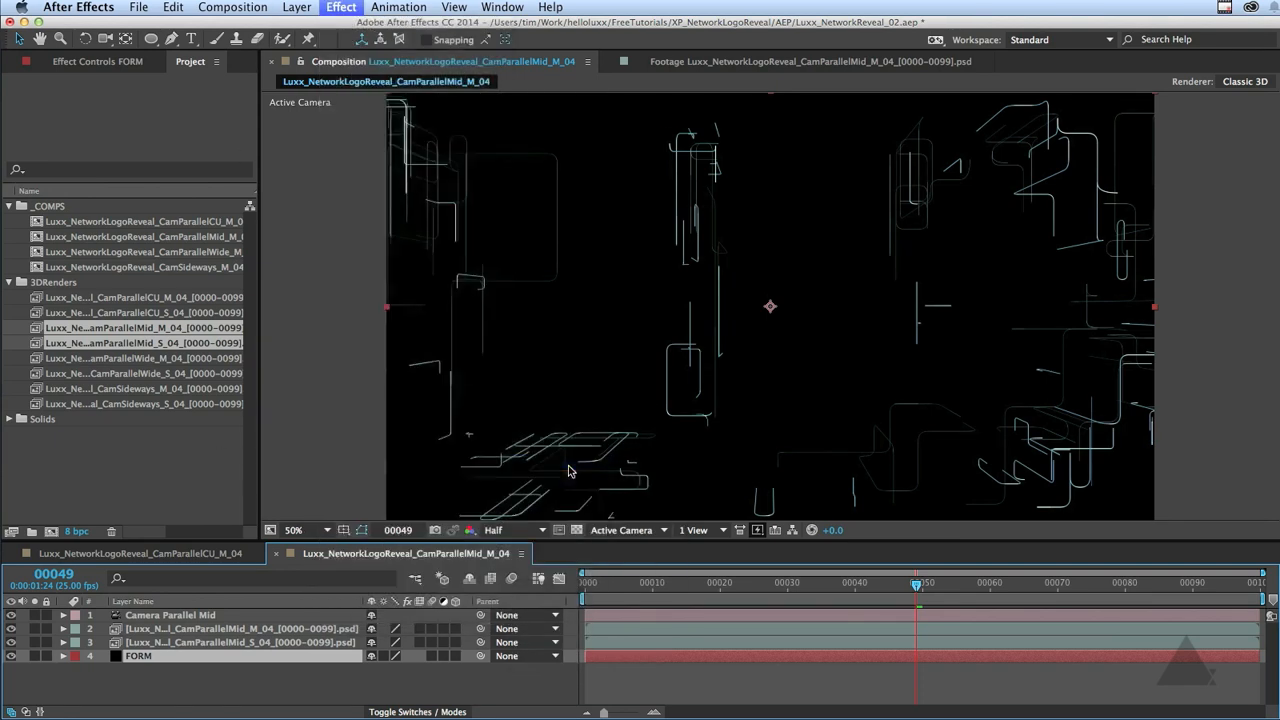
key("KP_0")
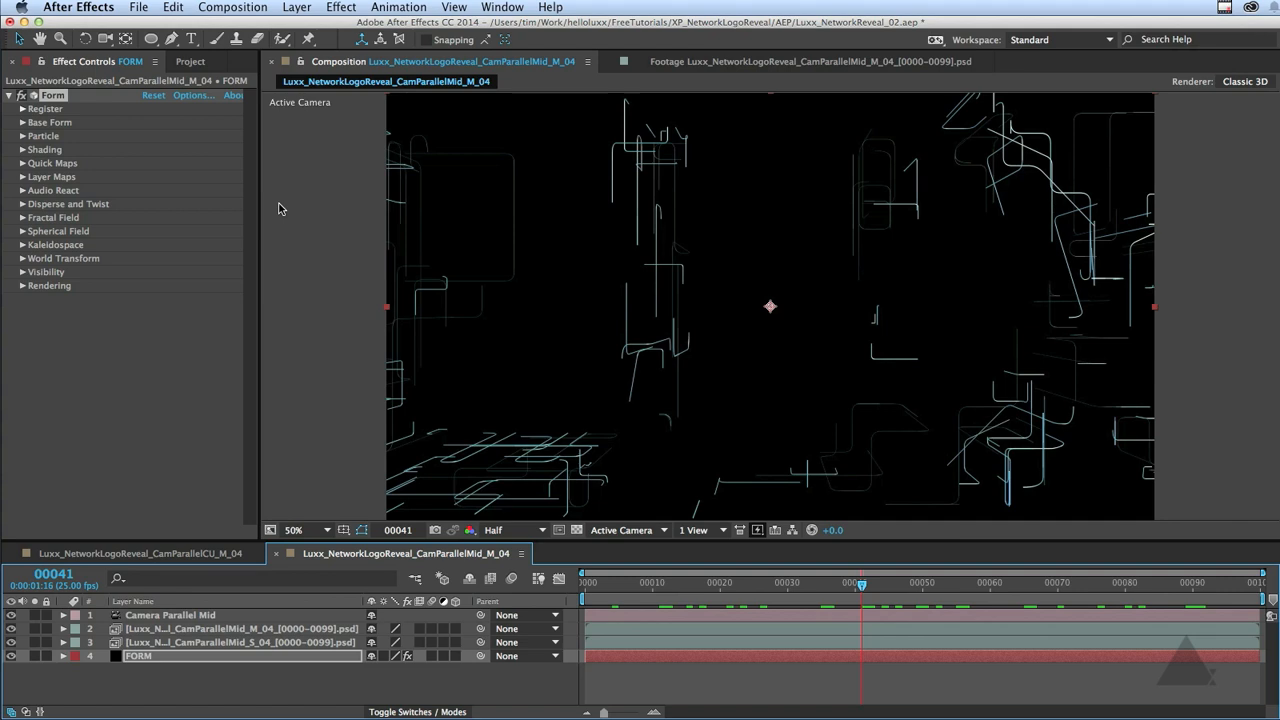
Set the Center XY of Form's Base Form to 0, 0
left_click(22, 122)
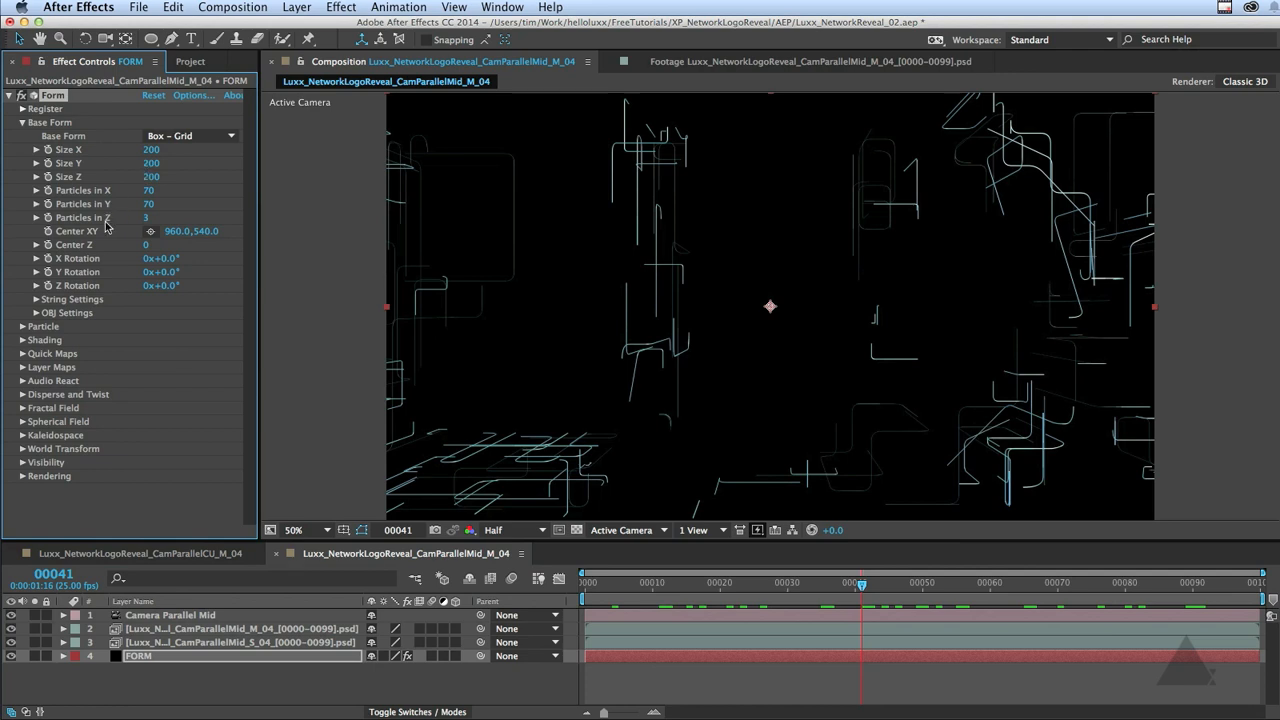
left_click(176, 232)
type("950")
type("0")
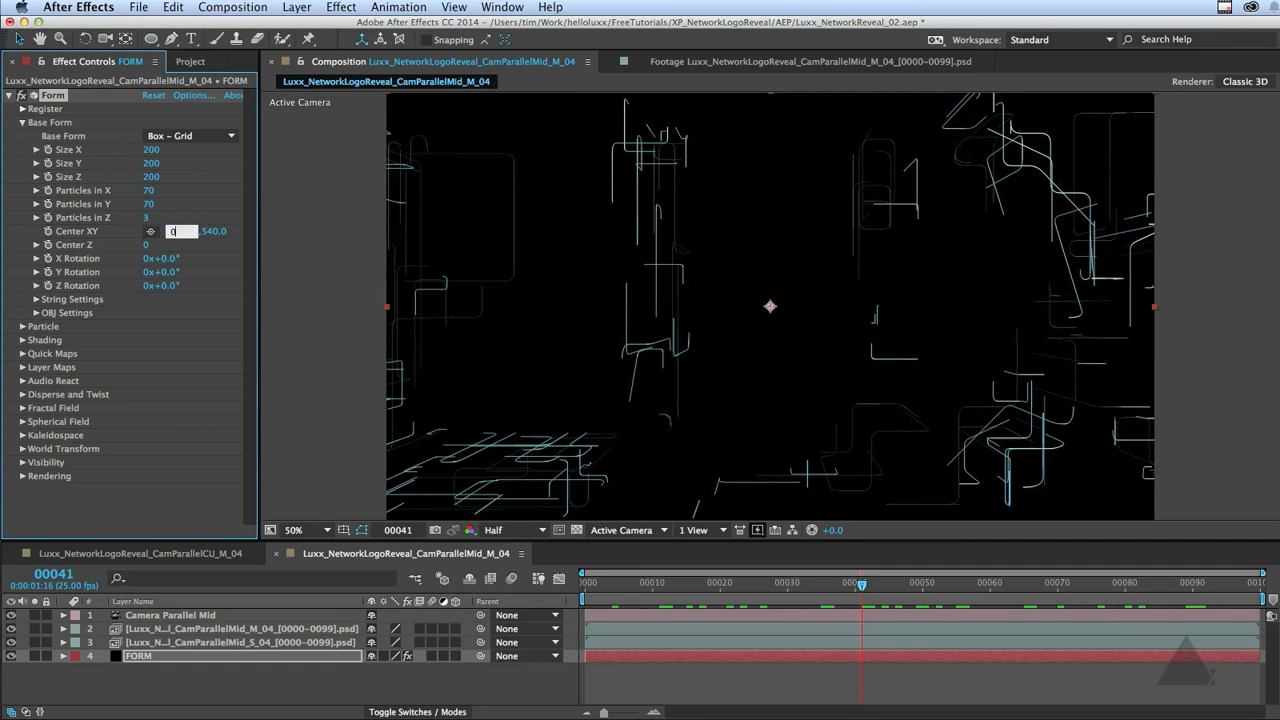
key("Tab")
type("0")
key("Return")
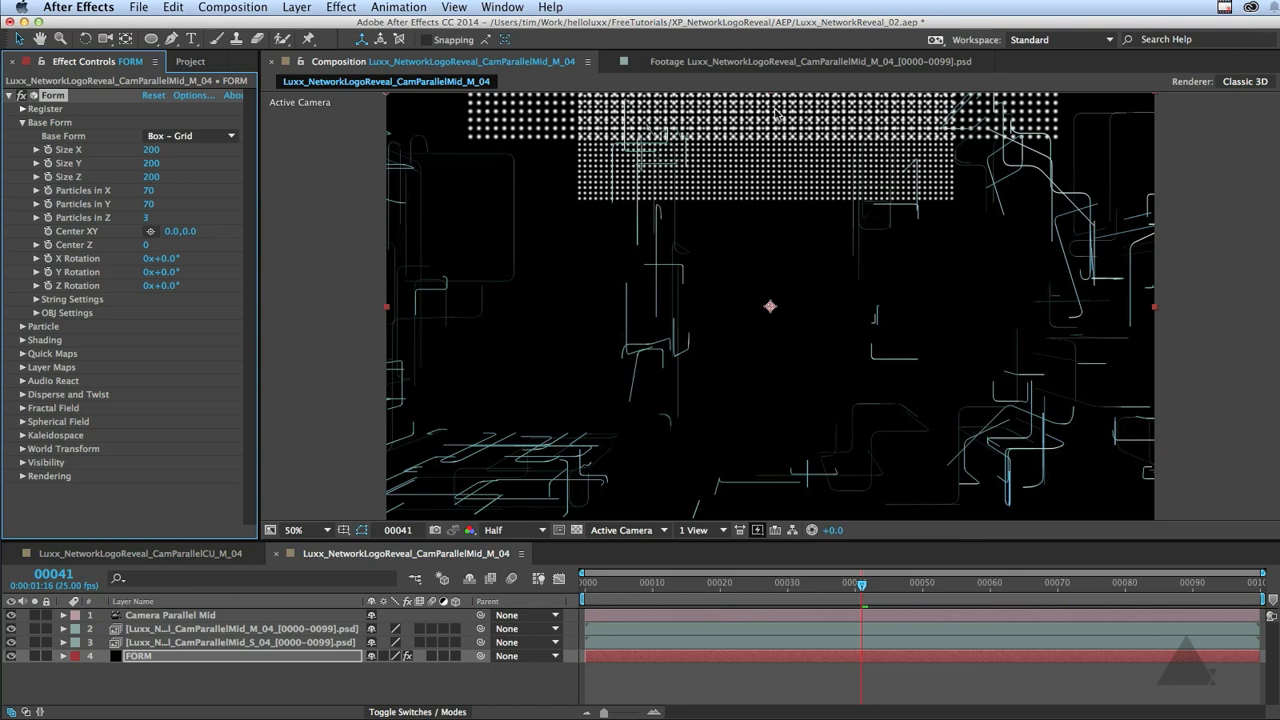
Set the Y value of Form's Center XY to 98 and scrub the timeline to frame 45 to check the camera match
left_click_drag(183, 238, 267, 237)
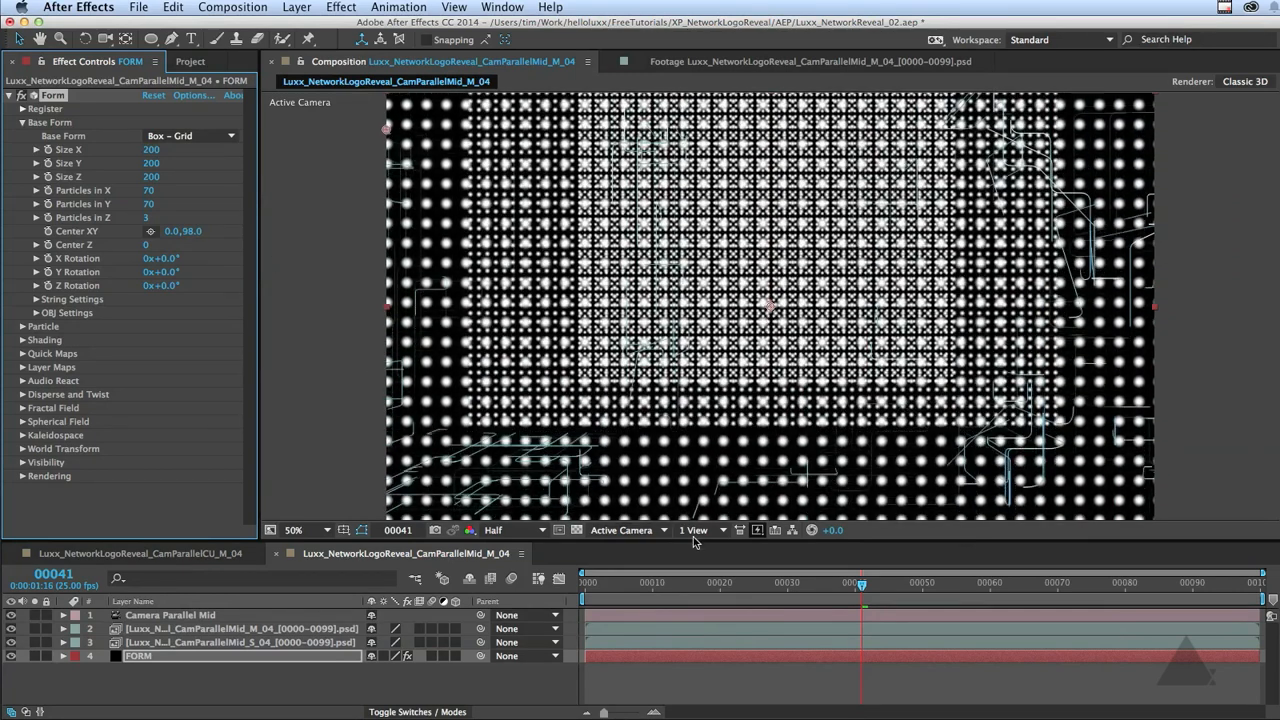
left_click(627, 587)
left_click_drag(627, 589, 892, 622)
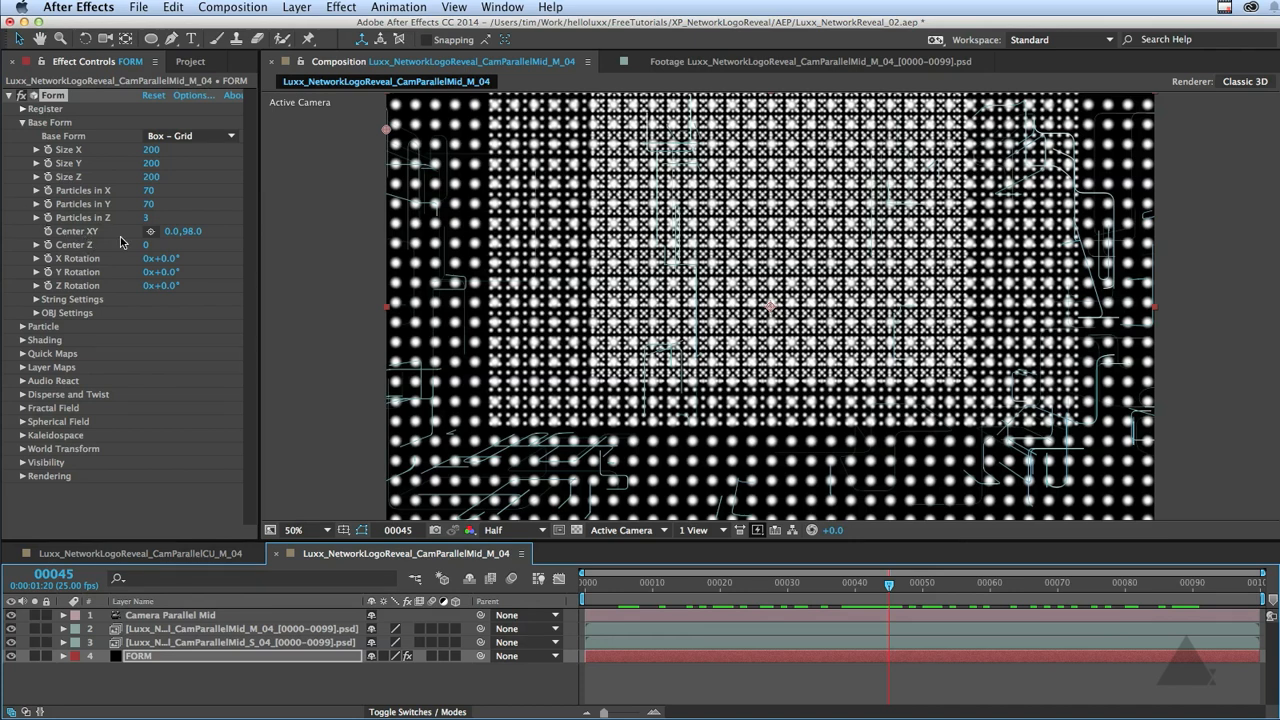
Reposition the Form grid to Center Z 250 and Center XY 0, 159, and enlarge it to Size X 410, Y 580, Z 420
left_click_drag(146, 246, 167, 246)
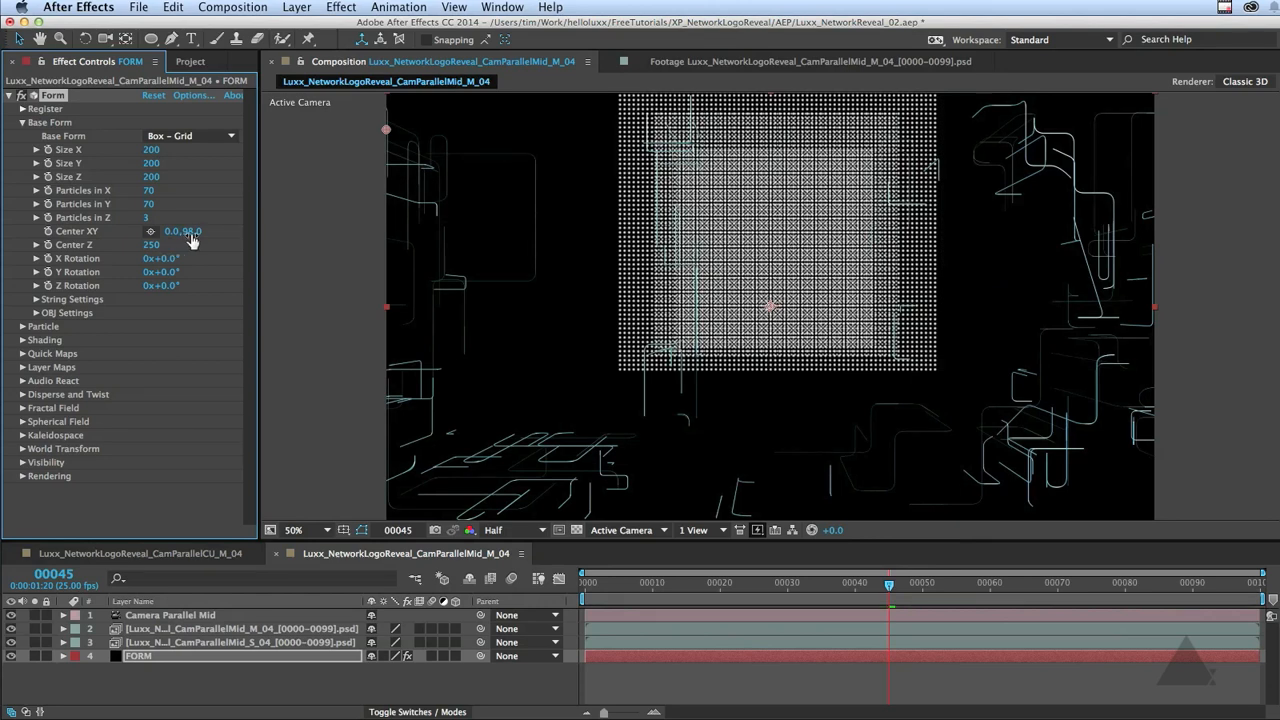
left_click_drag(190, 236, 237, 235)
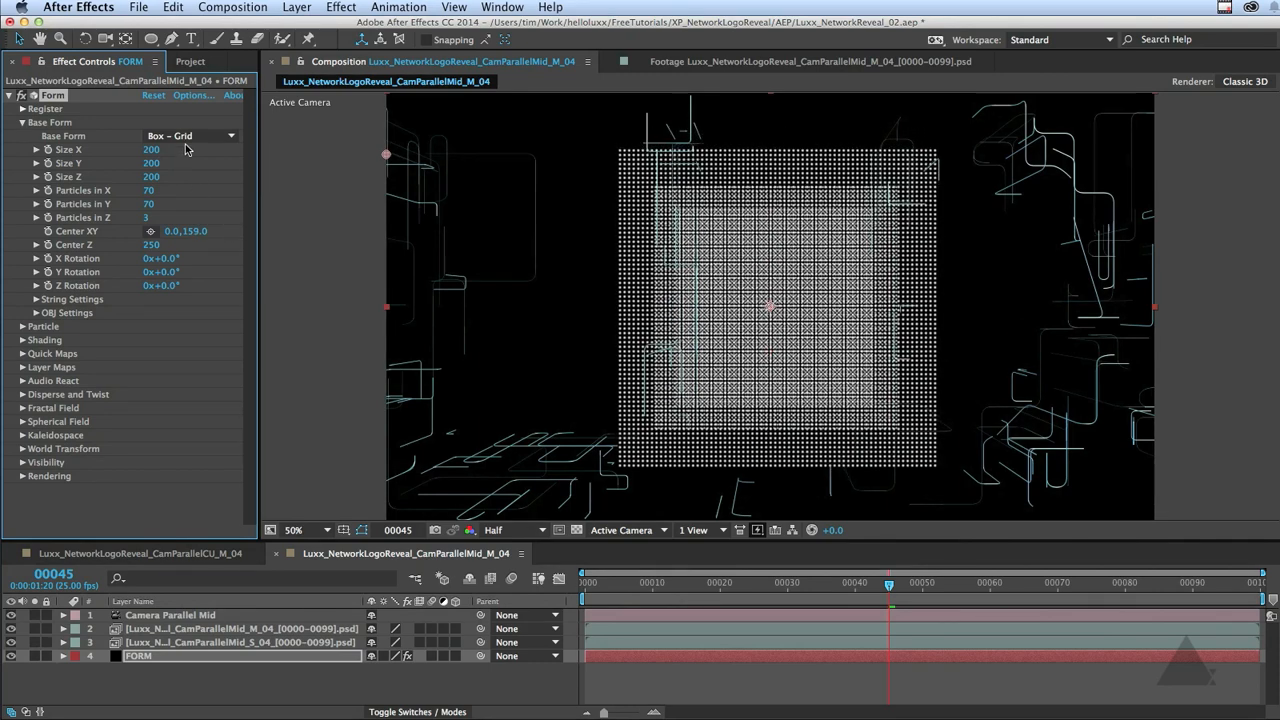
left_click_drag(151, 149, 172, 179)
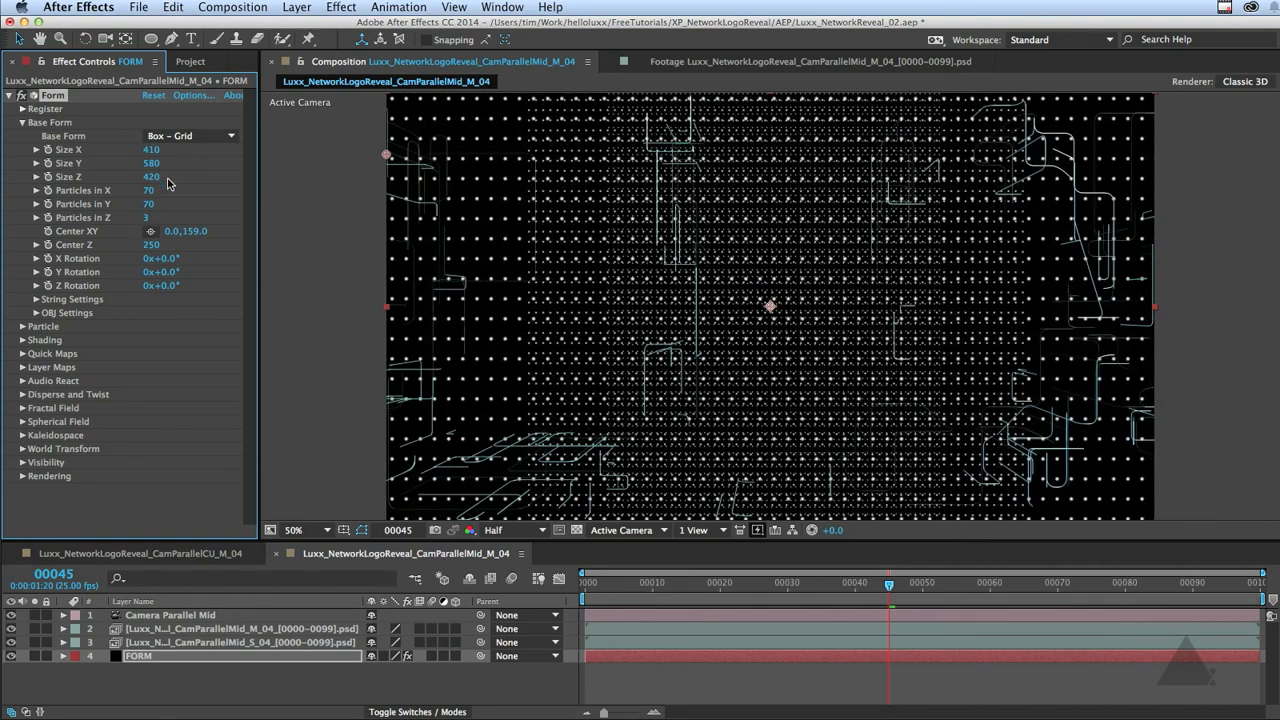
Set Form's Particles in X and Particles in Y to 10, preview the animation, and widen Size X to 850
left_click(151, 192)
type("10")
key("Tab")
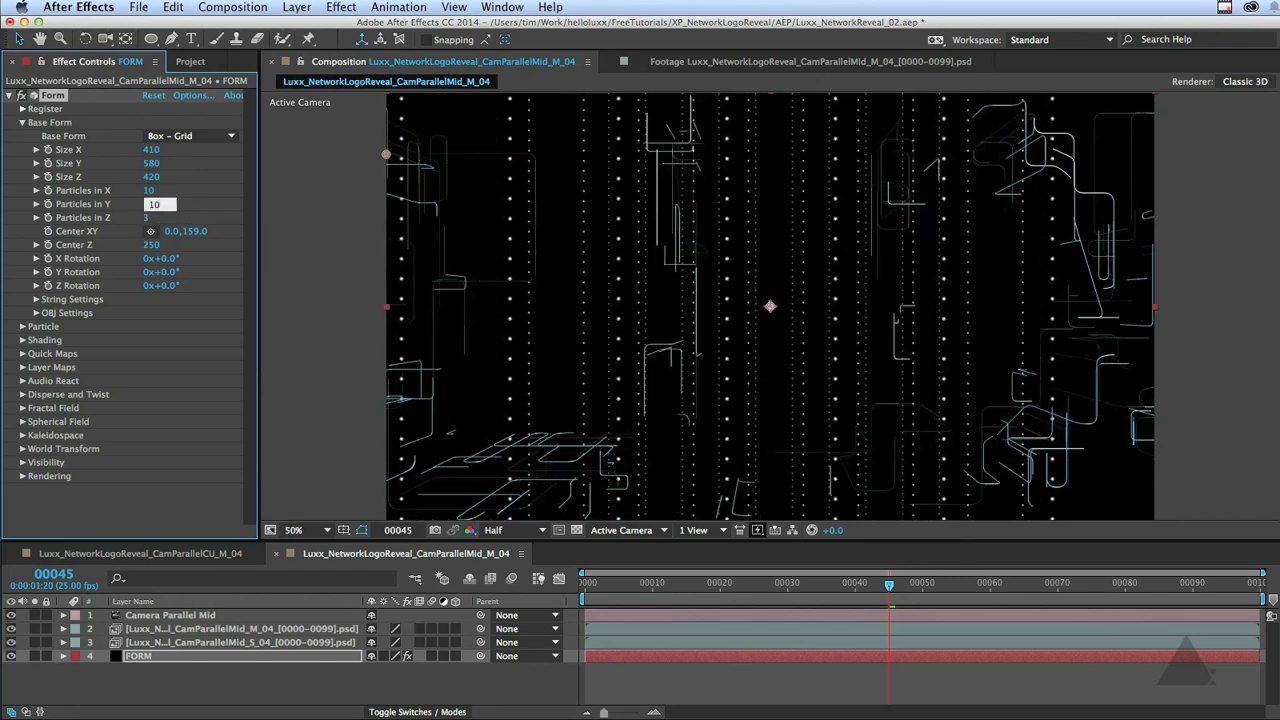
type("10")
key("Return")
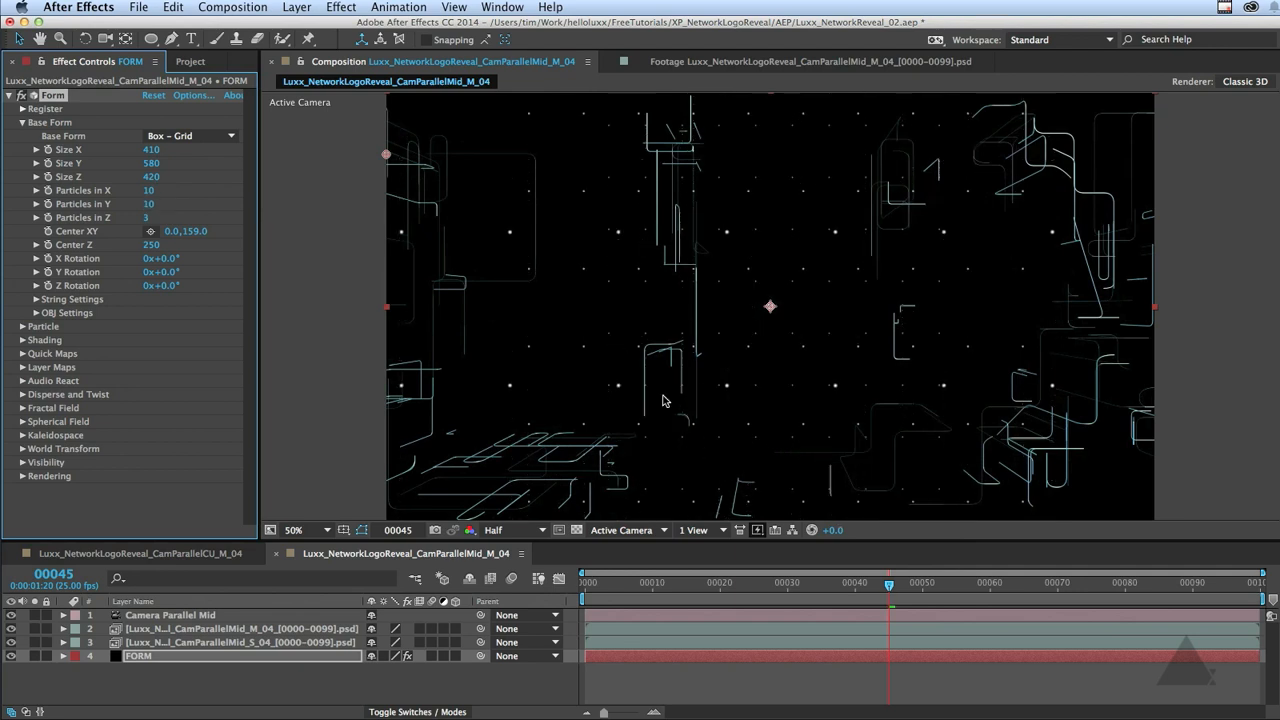
key("space")
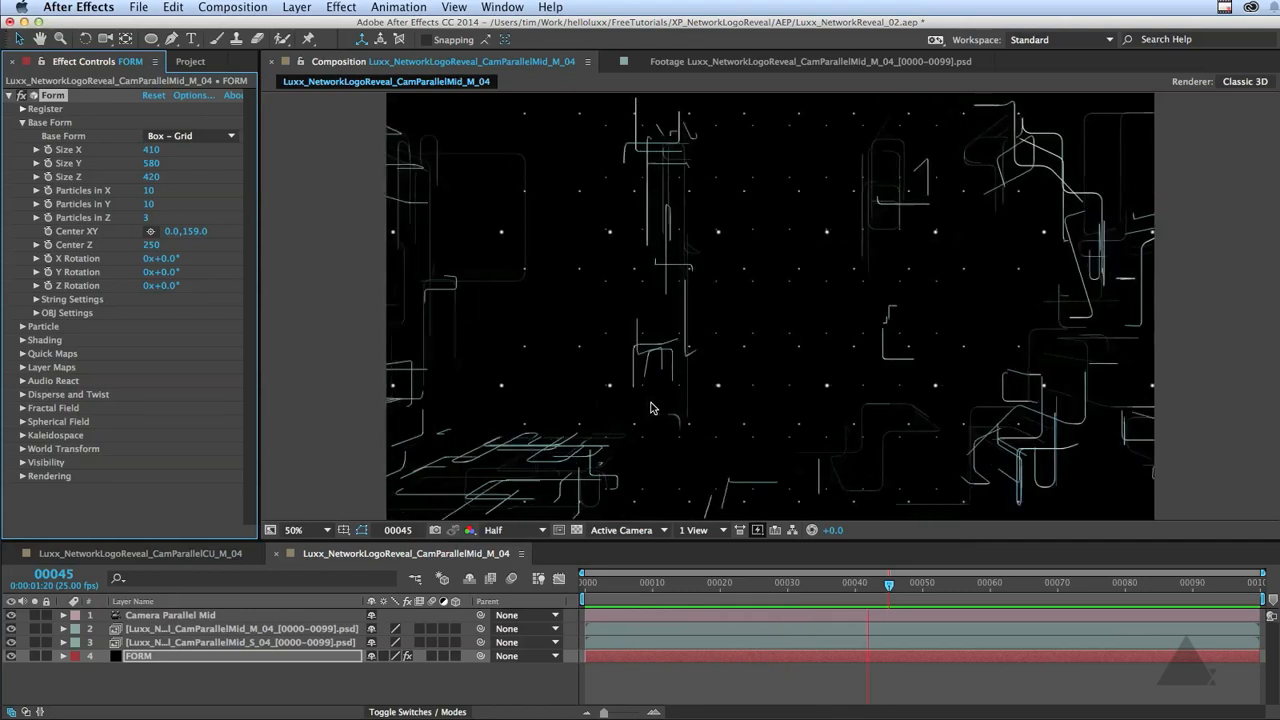
key("space")
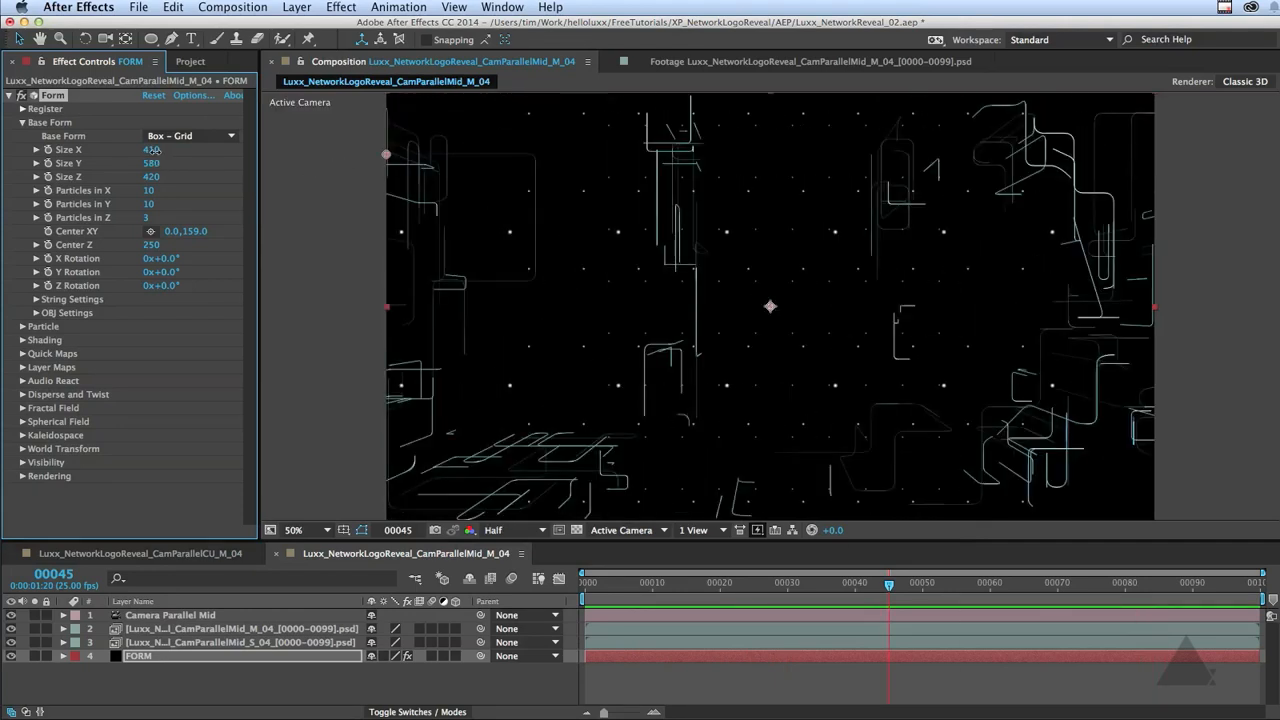
left_click_drag(152, 150, 191, 156)
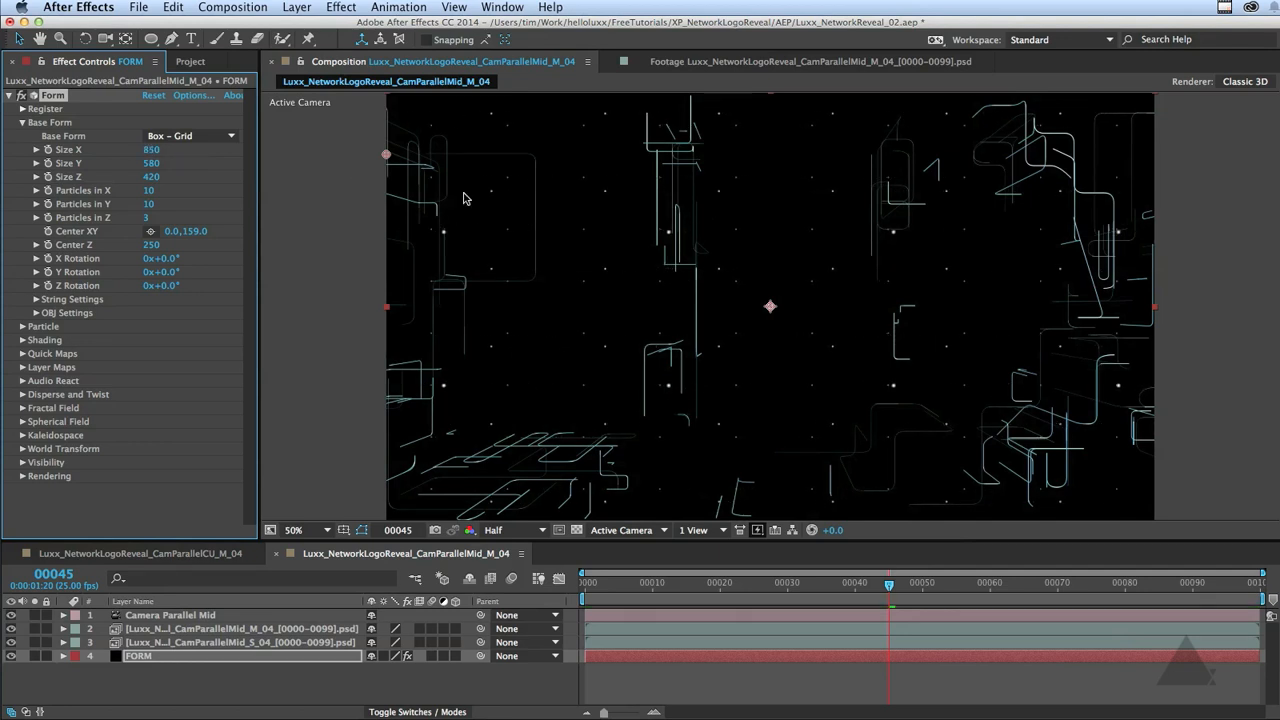
Set the Form particles' Size Random and Opacity Random to 100, preview the result, and change their Color to light blue
left_click(23, 326)
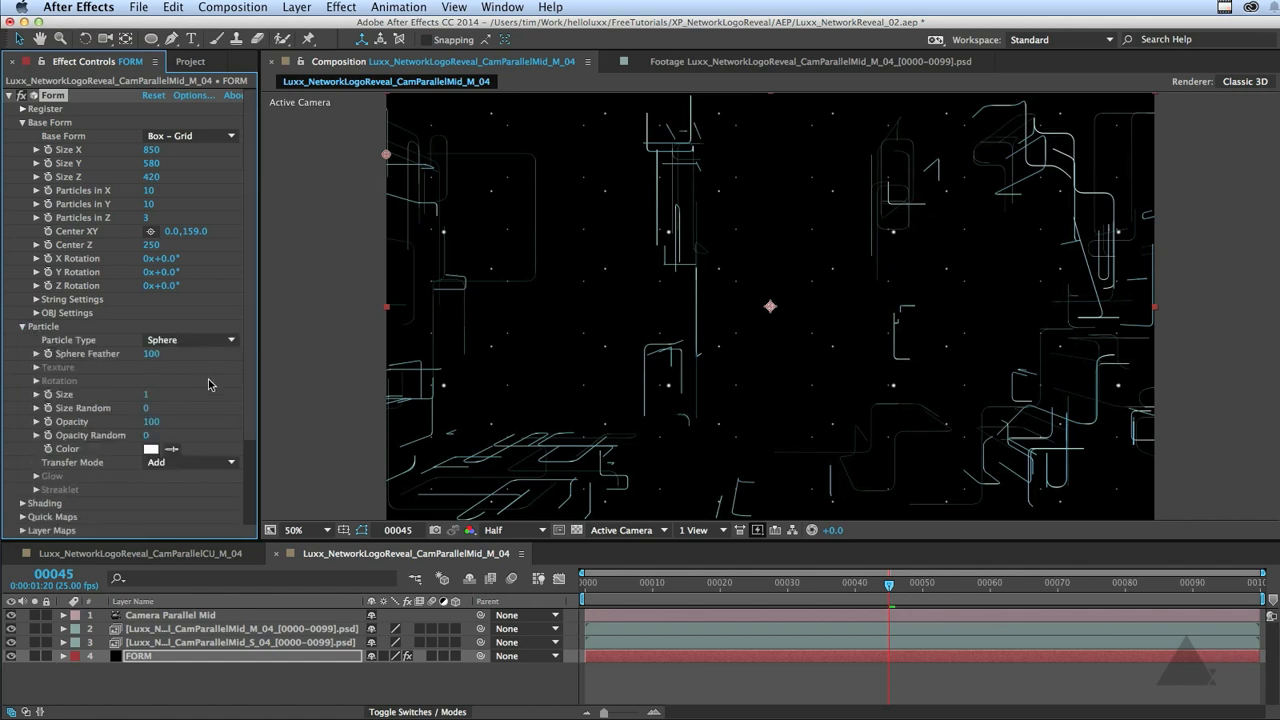
scroll(252, 394, "down", 3)
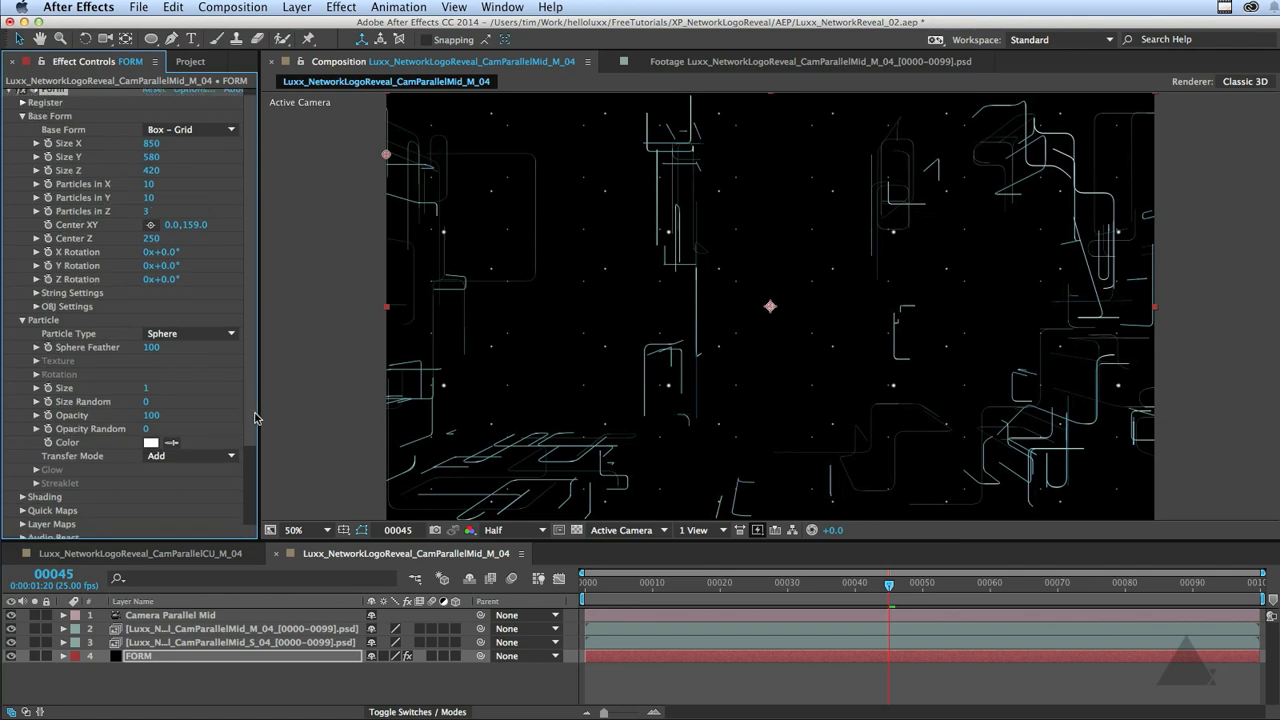
left_click_drag(150, 339, 281, 346)
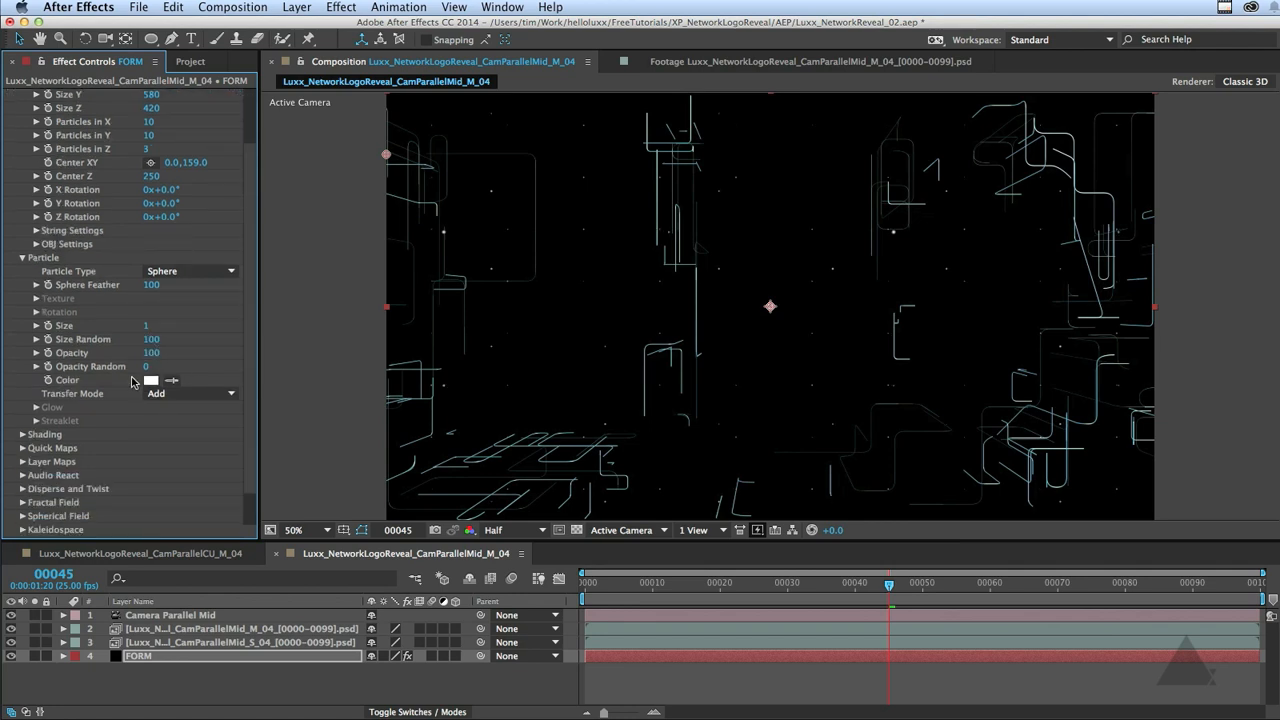
left_click_drag(148, 366, 255, 367)
key("space")
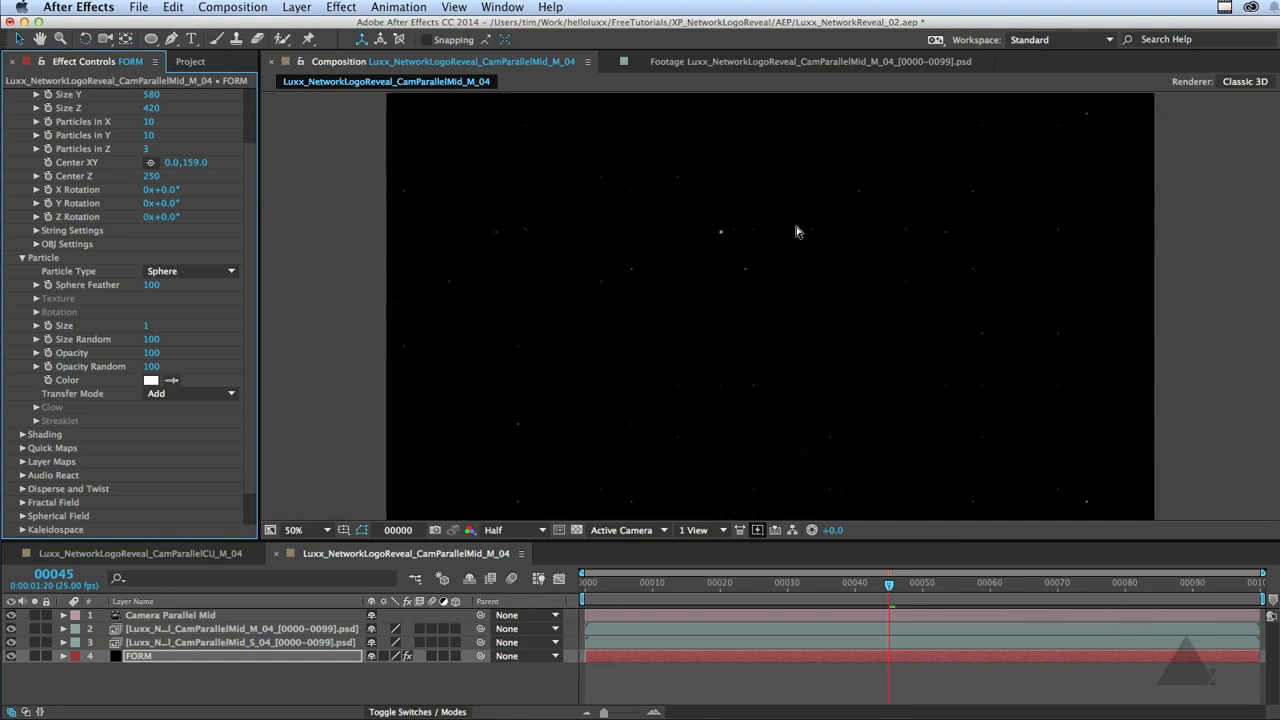
key("space")
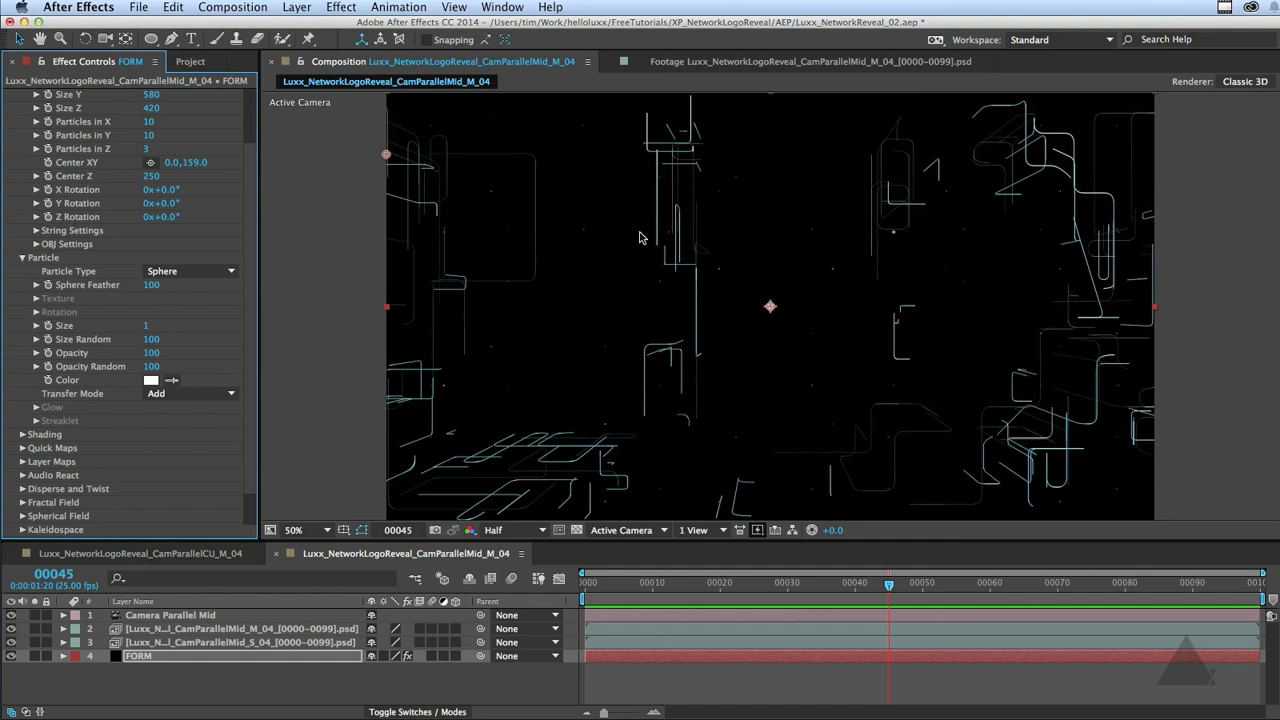
left_click(151, 381)
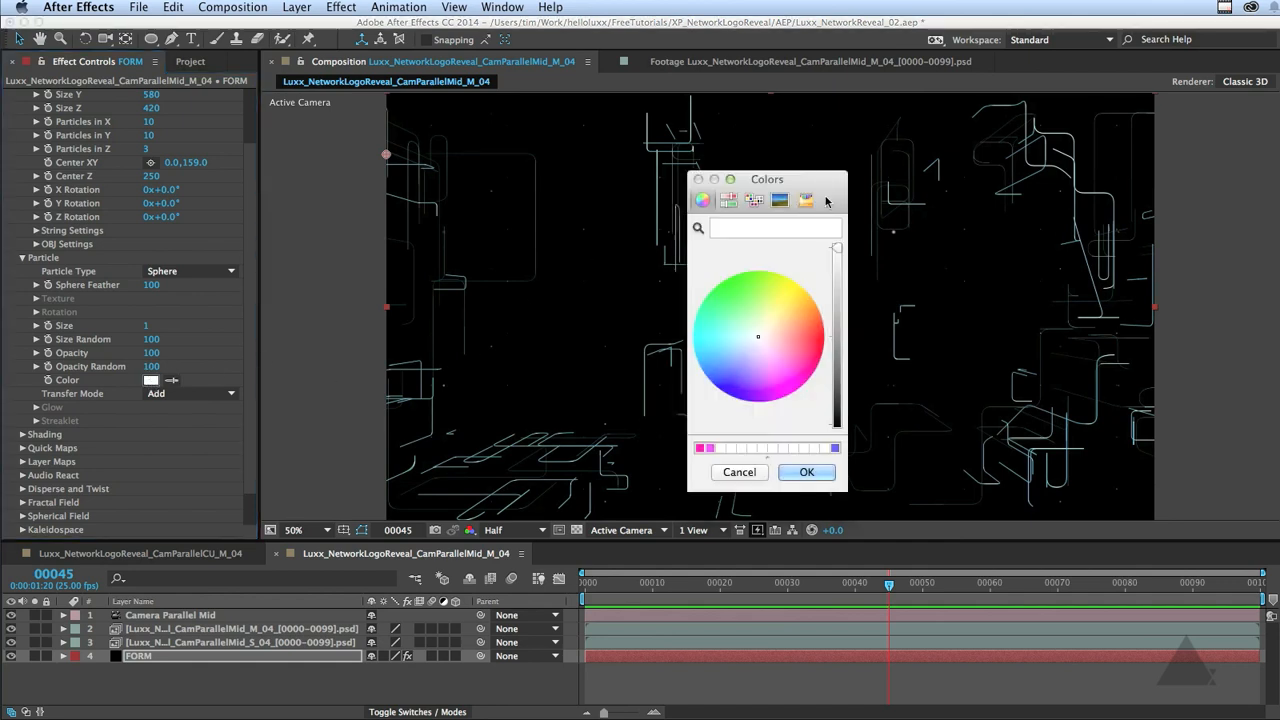
left_click(826, 474)
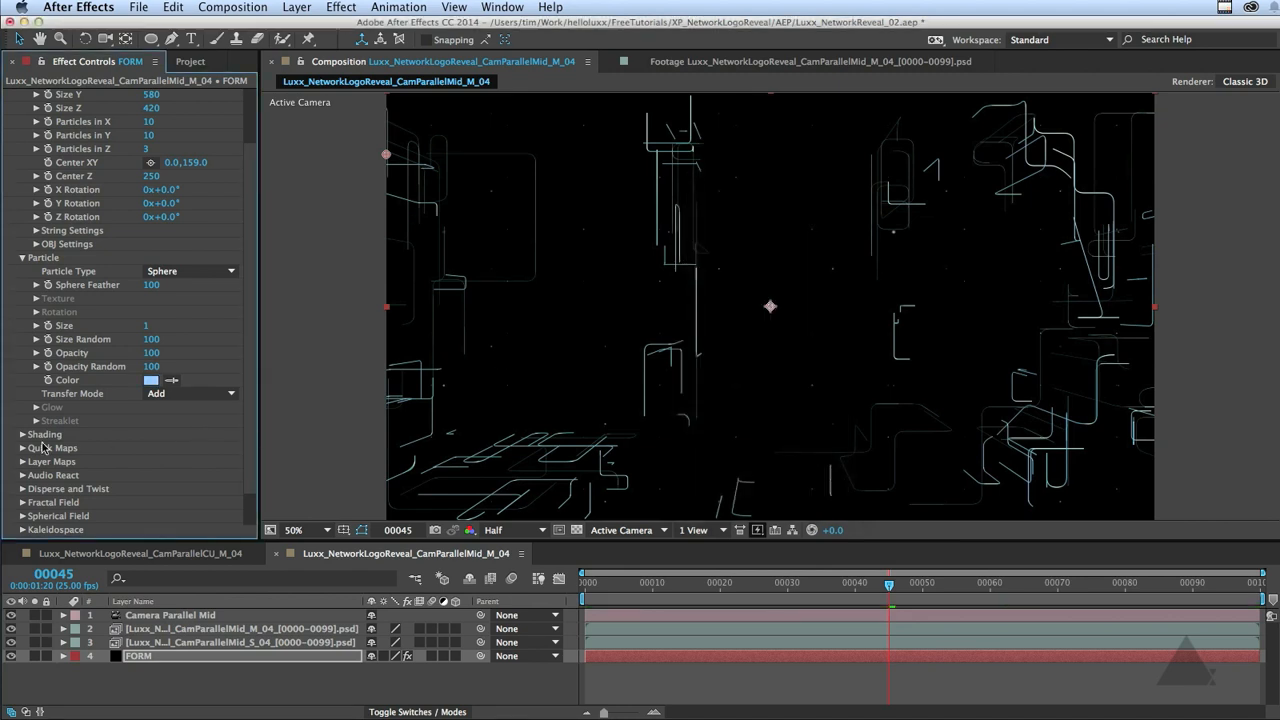
Set Form's Fractal Field Displace to 101 and raise Particles in X to 153 and Particles in Y to 104
scroll(240, 458, "down", 2)
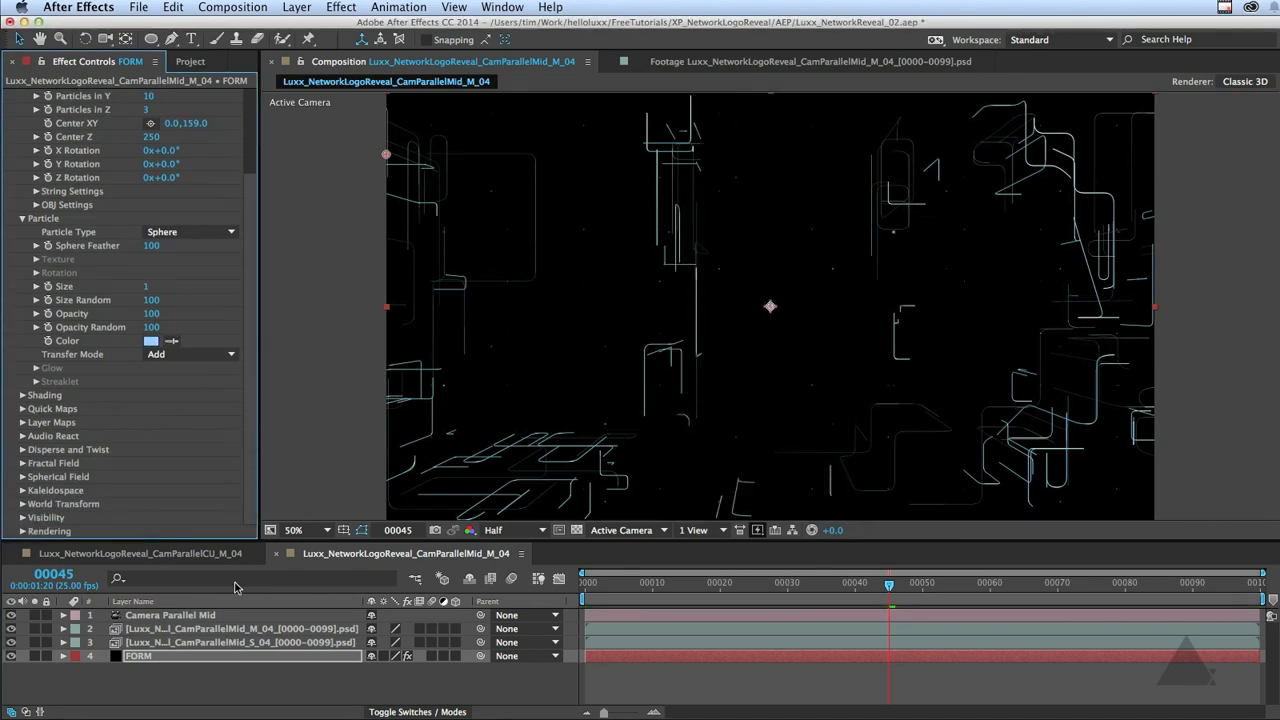
left_click(22, 465)
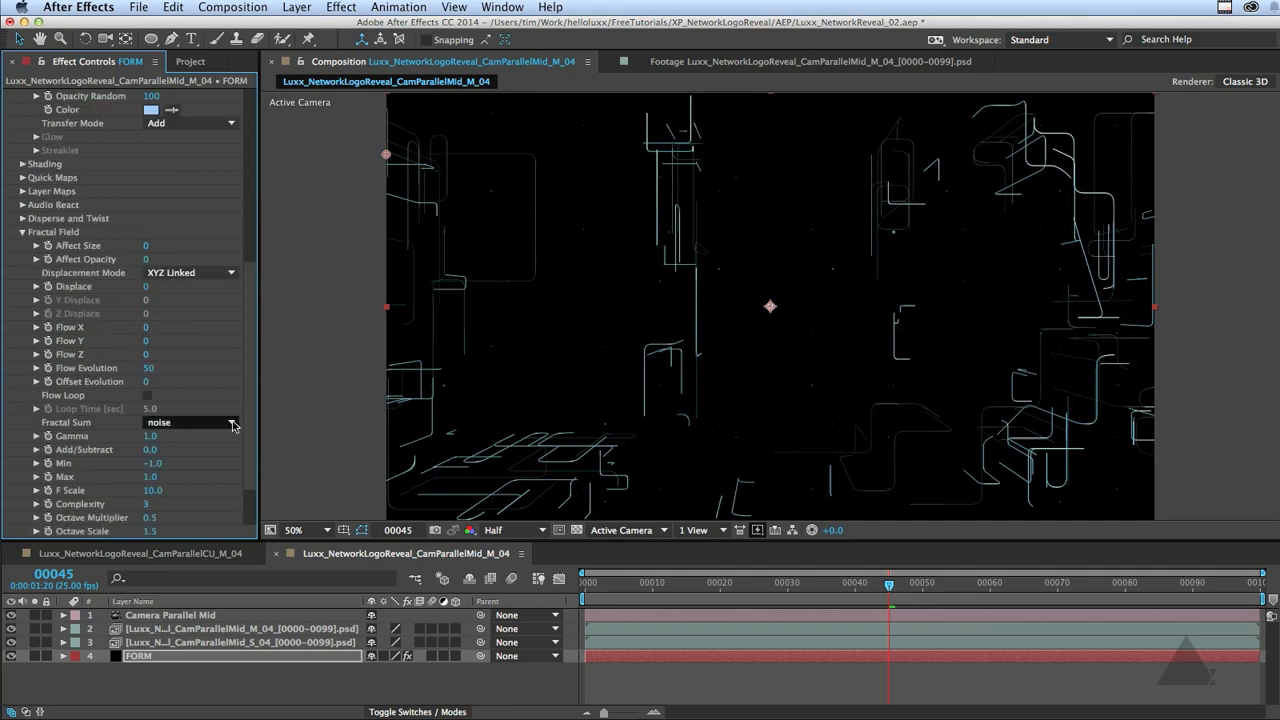
scroll(250, 403, "up", 1)
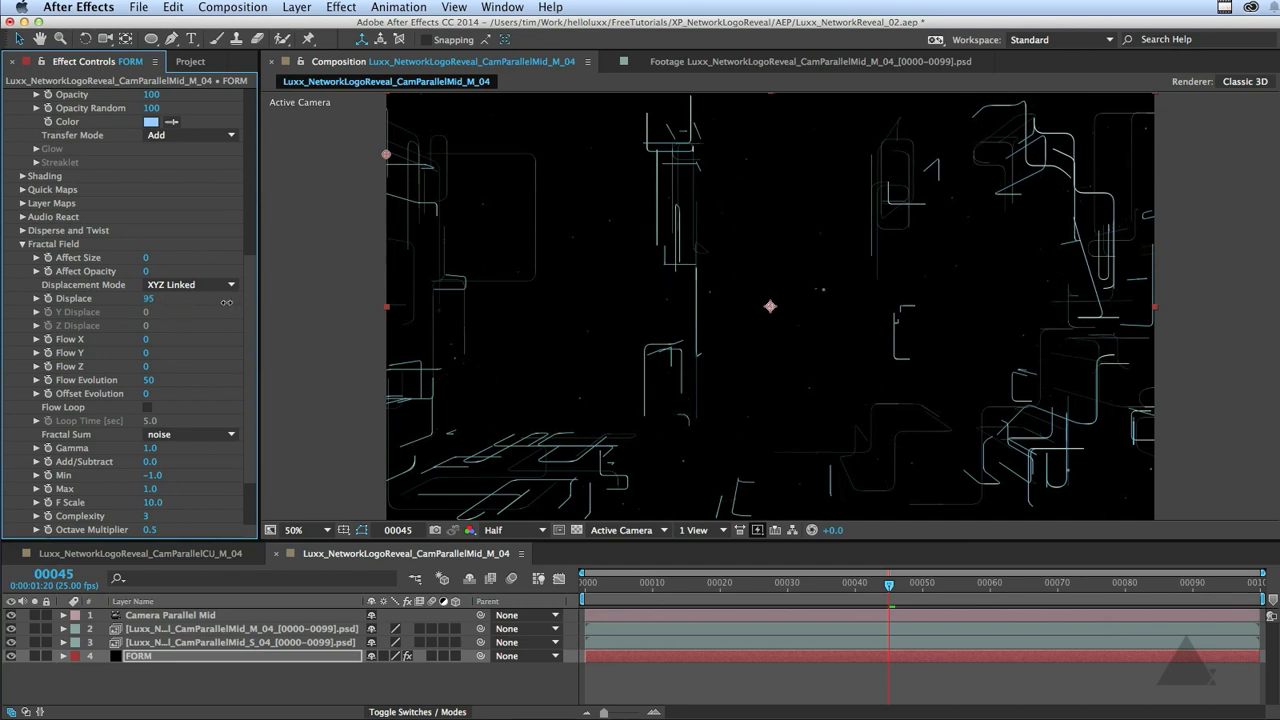
scroll(236, 305, "up", 10)
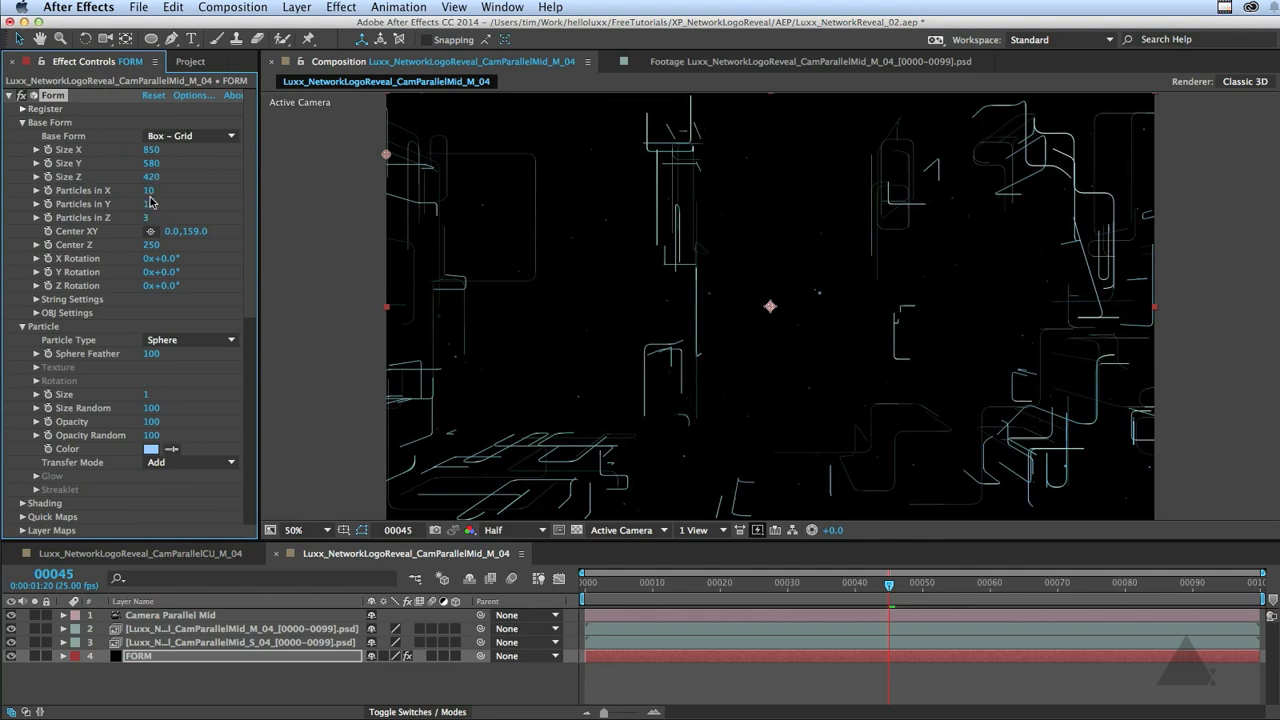
left_click_drag(250, 196, 267, 198)
left_click_drag(148, 204, 231, 210)
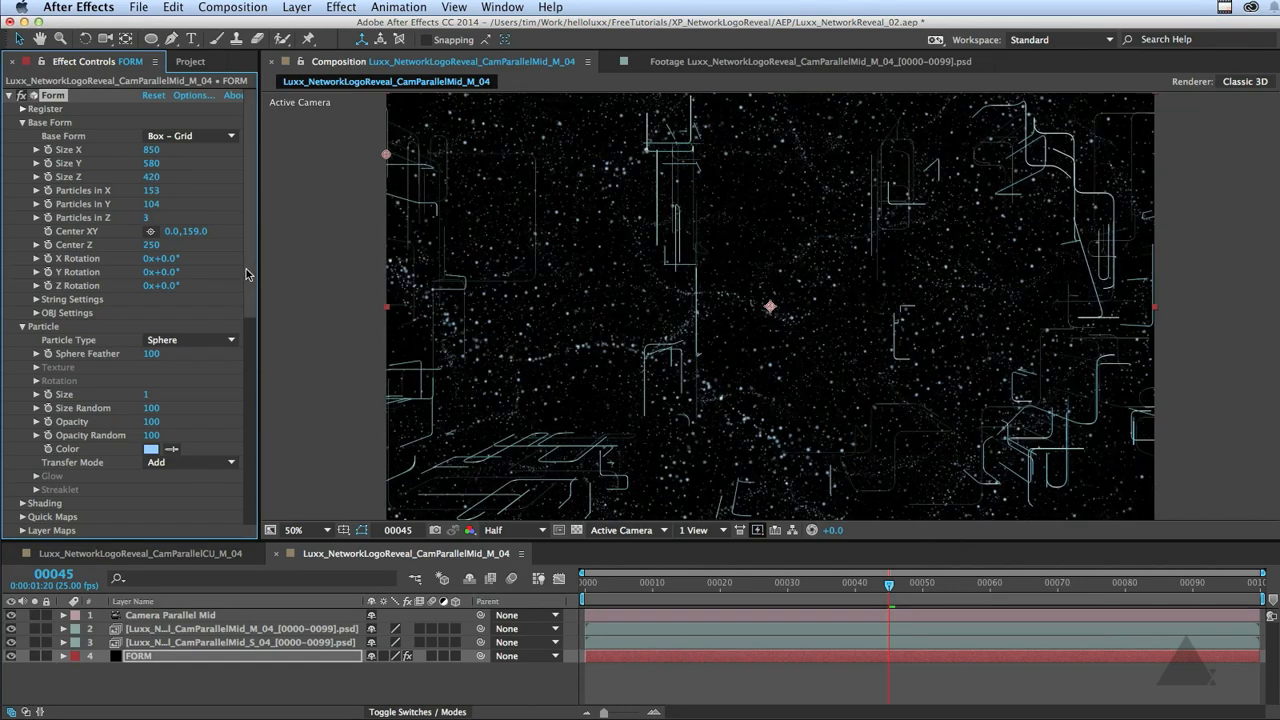
Set the Fractal Field's Displace to 0 to compare the dense particle grid without distortion
scroll(247, 273, "down", 10)
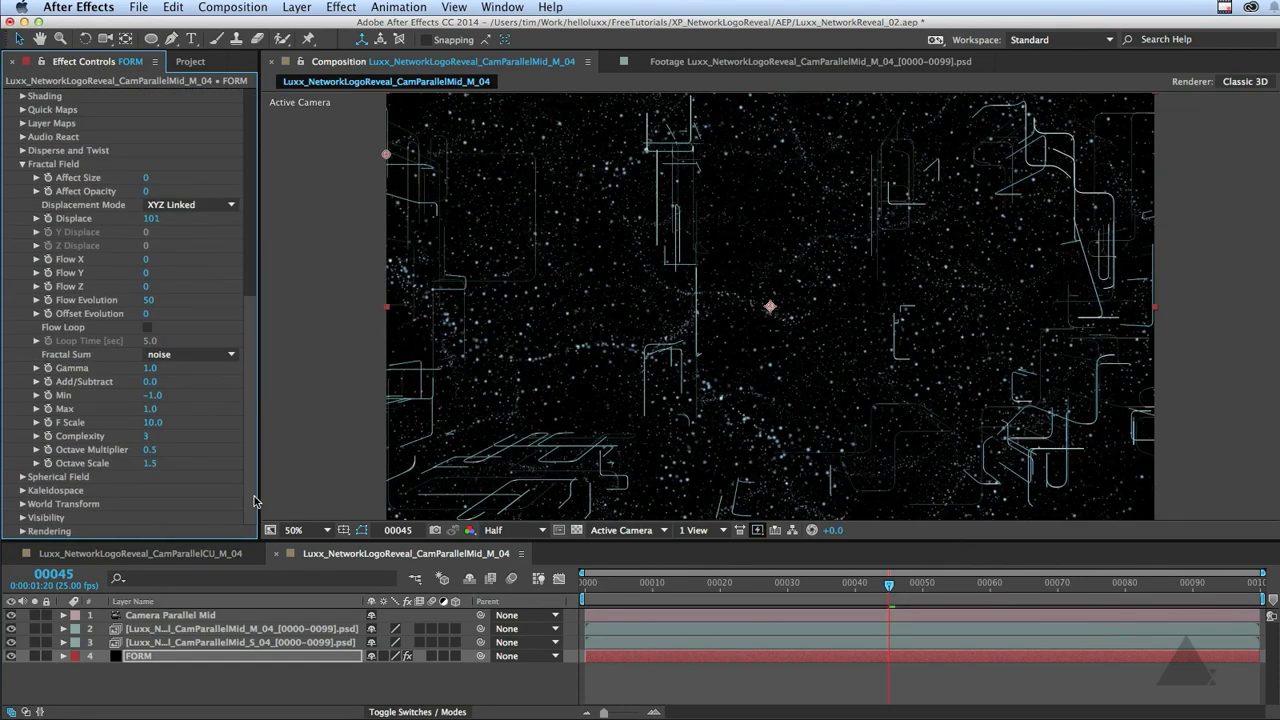
left_click(151, 219)
type("0")
key("Return")
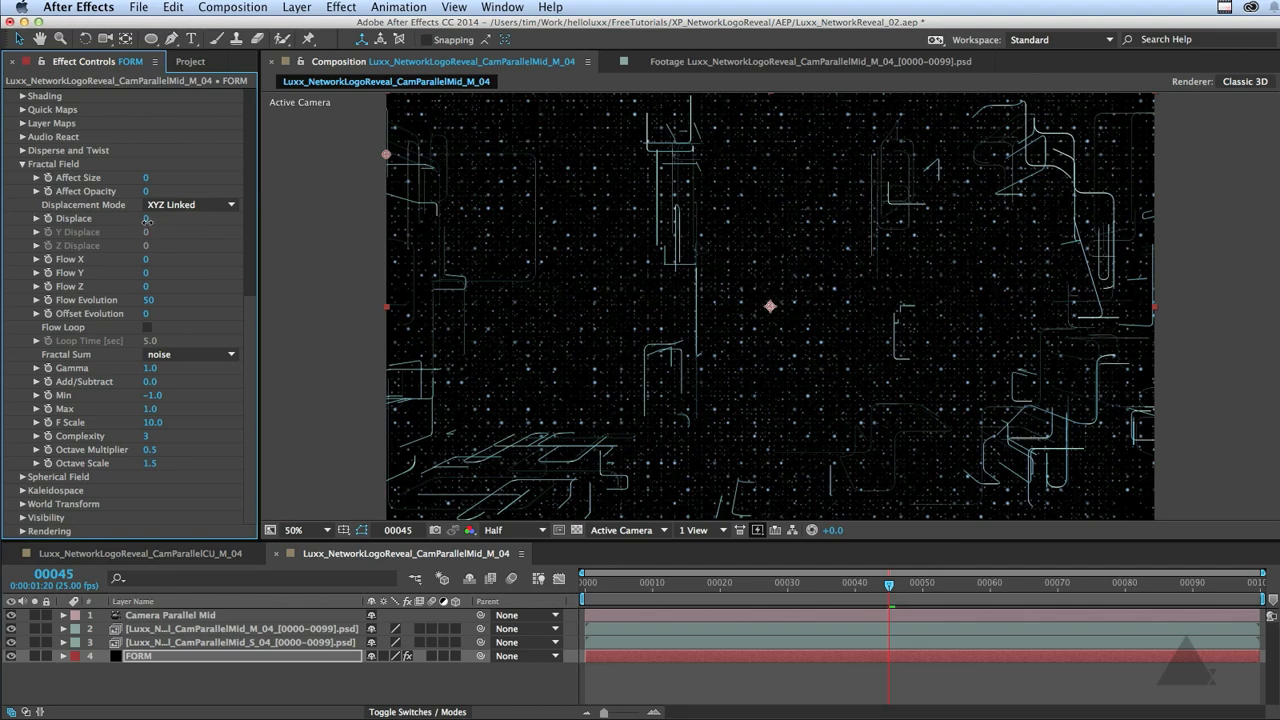
Raise the Fractal Field's Displace to 130, preview the particle motion, and set Flow Evolution to 20
left_click_drag(147, 218, 249, 220)
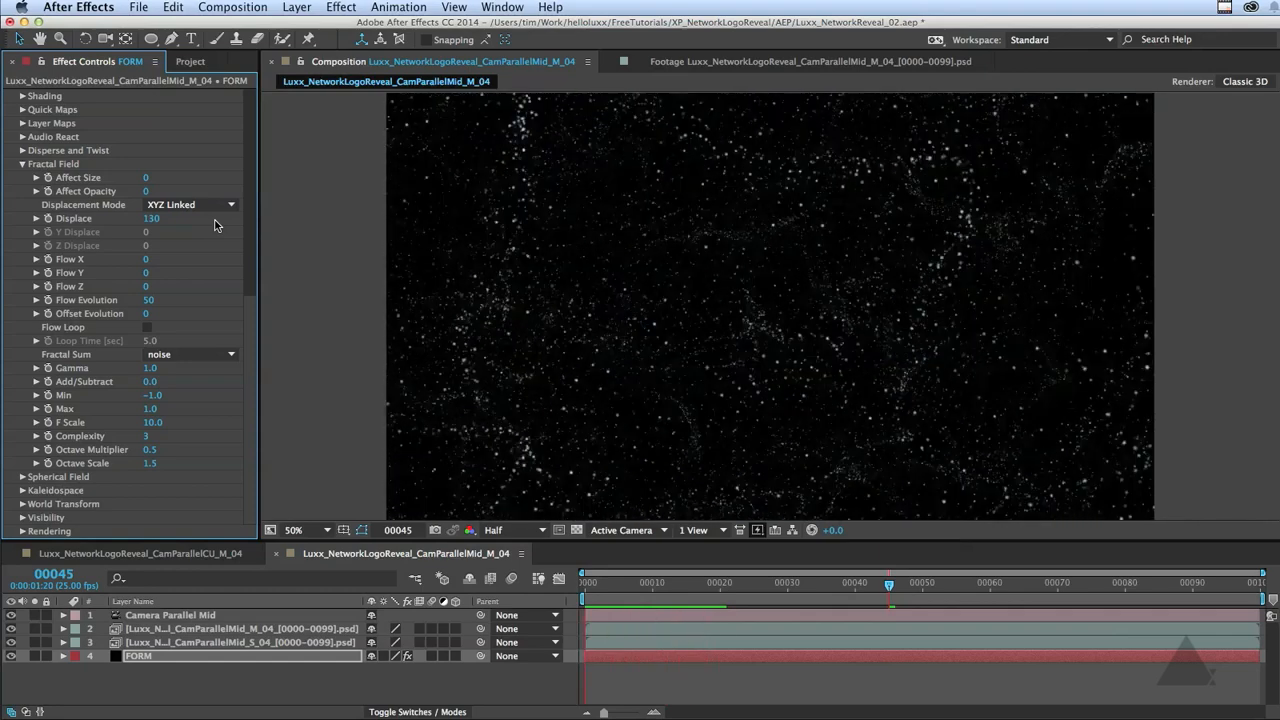
key("space")
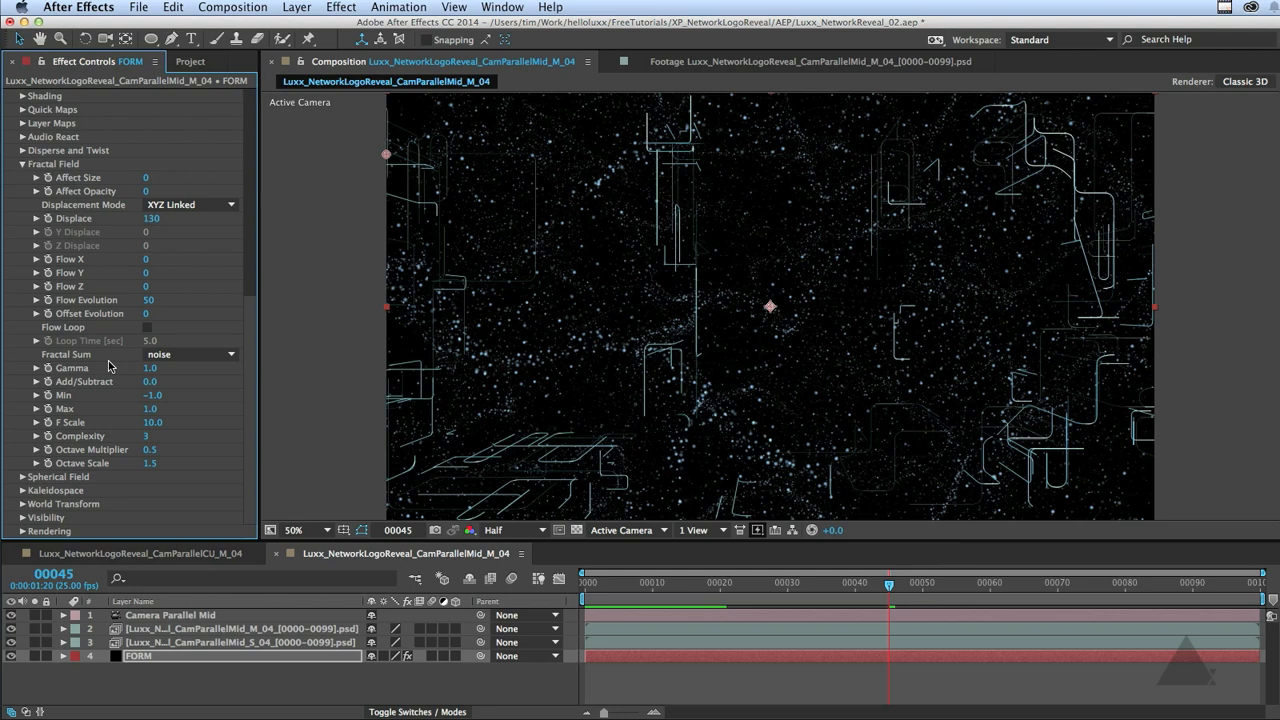
left_click(147, 299)
key("Return")
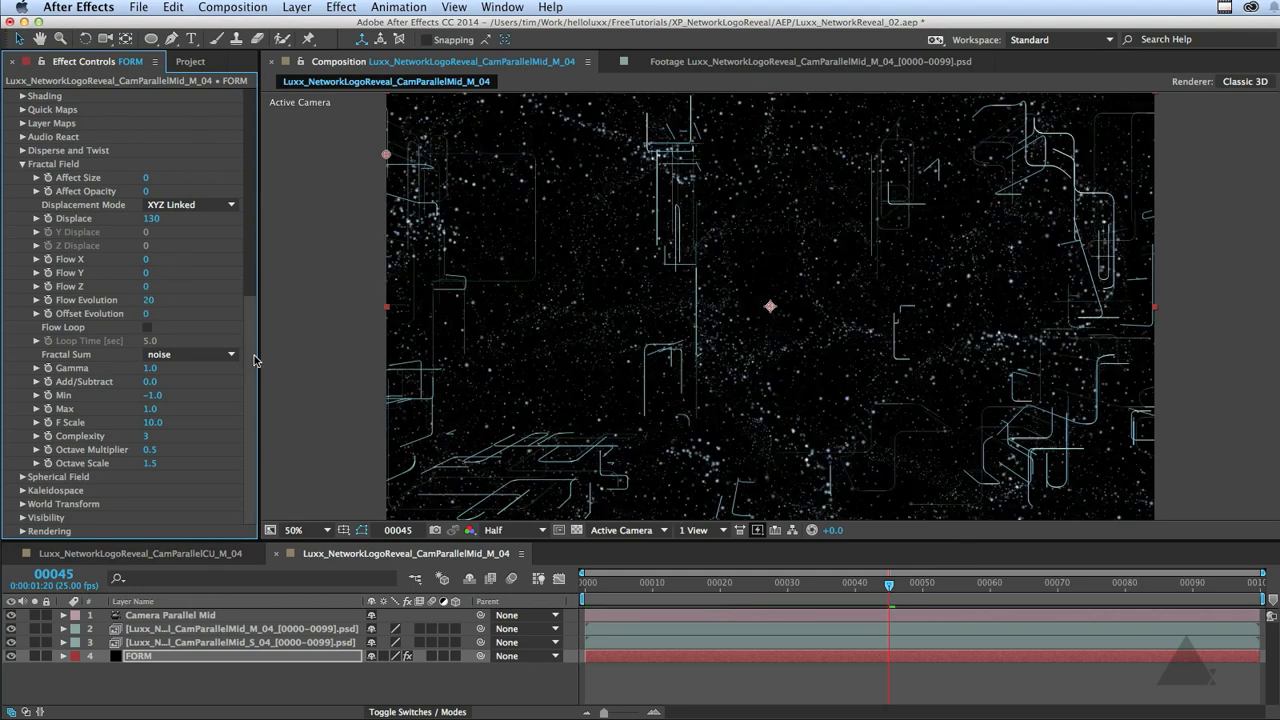
Reduce Form's Particles in X and Particles in Y to 10 and preview the sparse floating particles
scroll(150, 233, "up", 8)
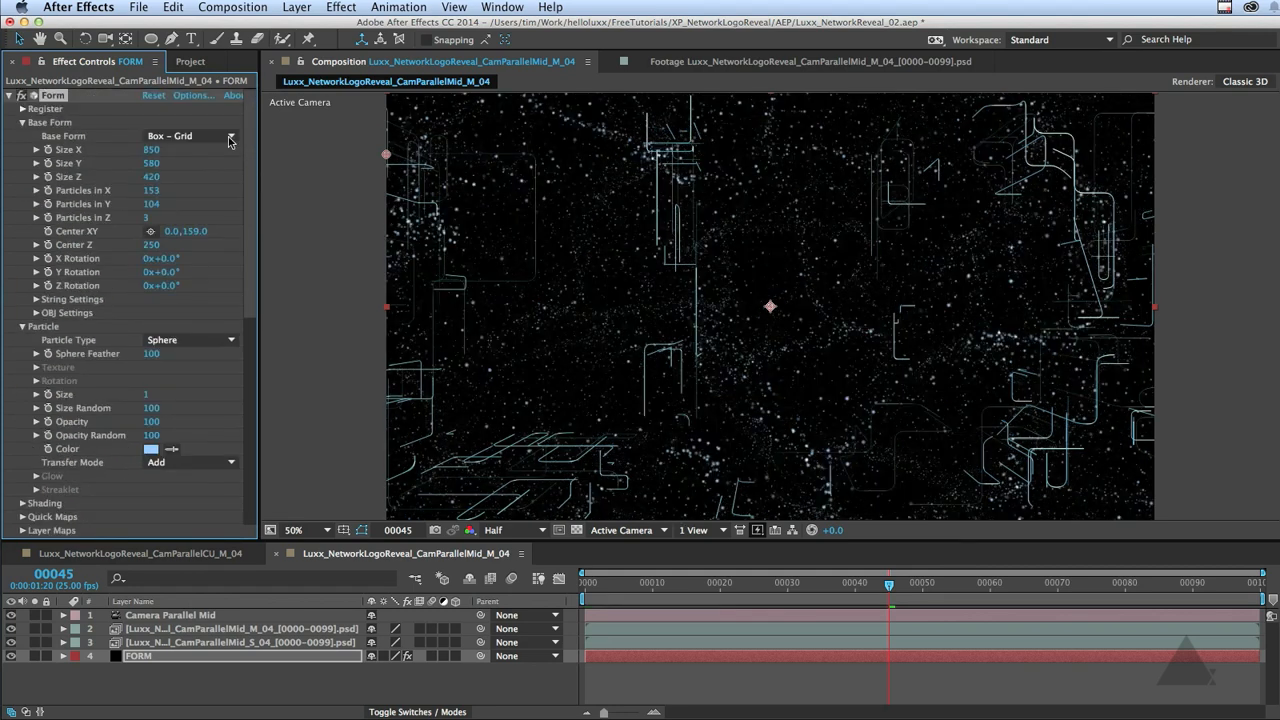
left_click(153, 192)
type("10")
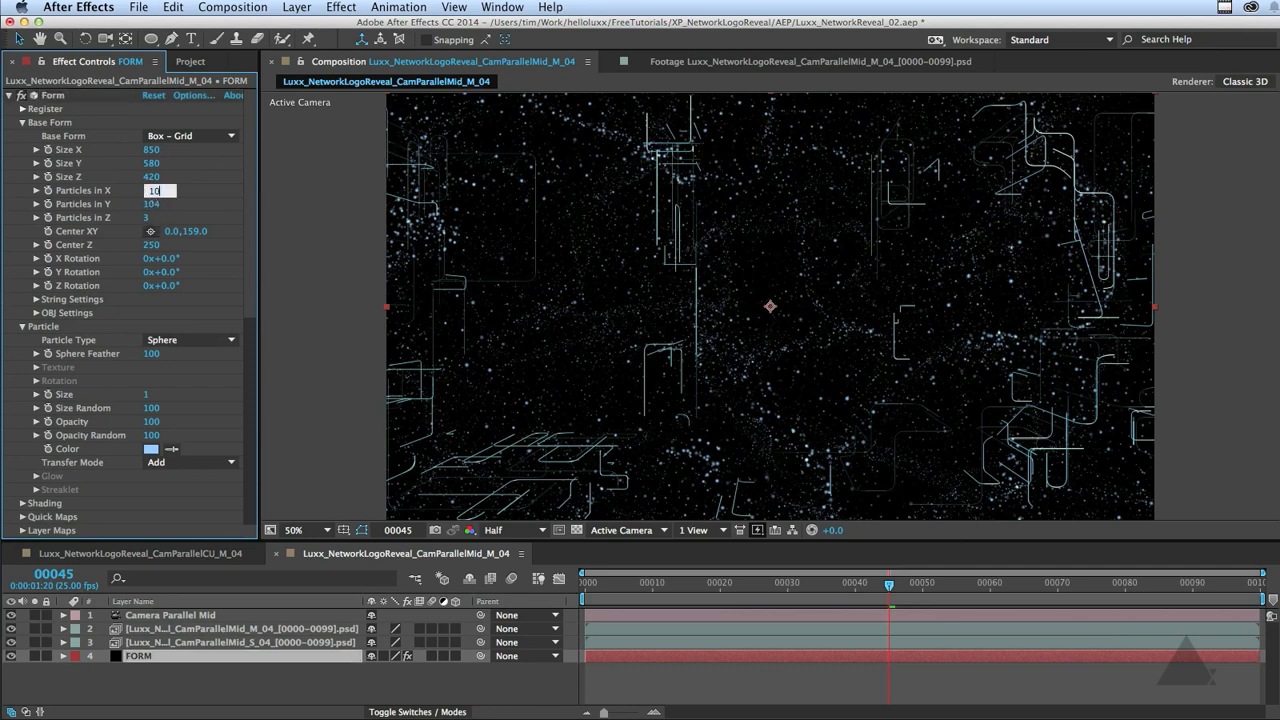
key("Return")
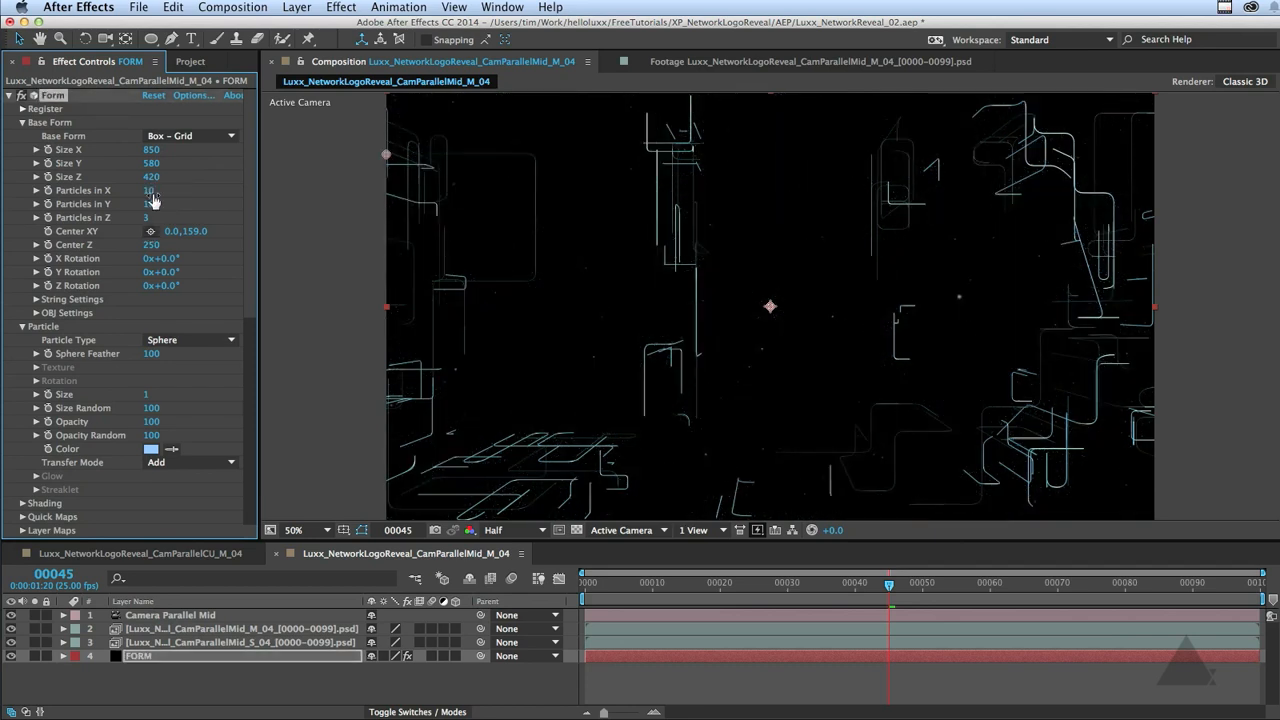
key("KP_0")
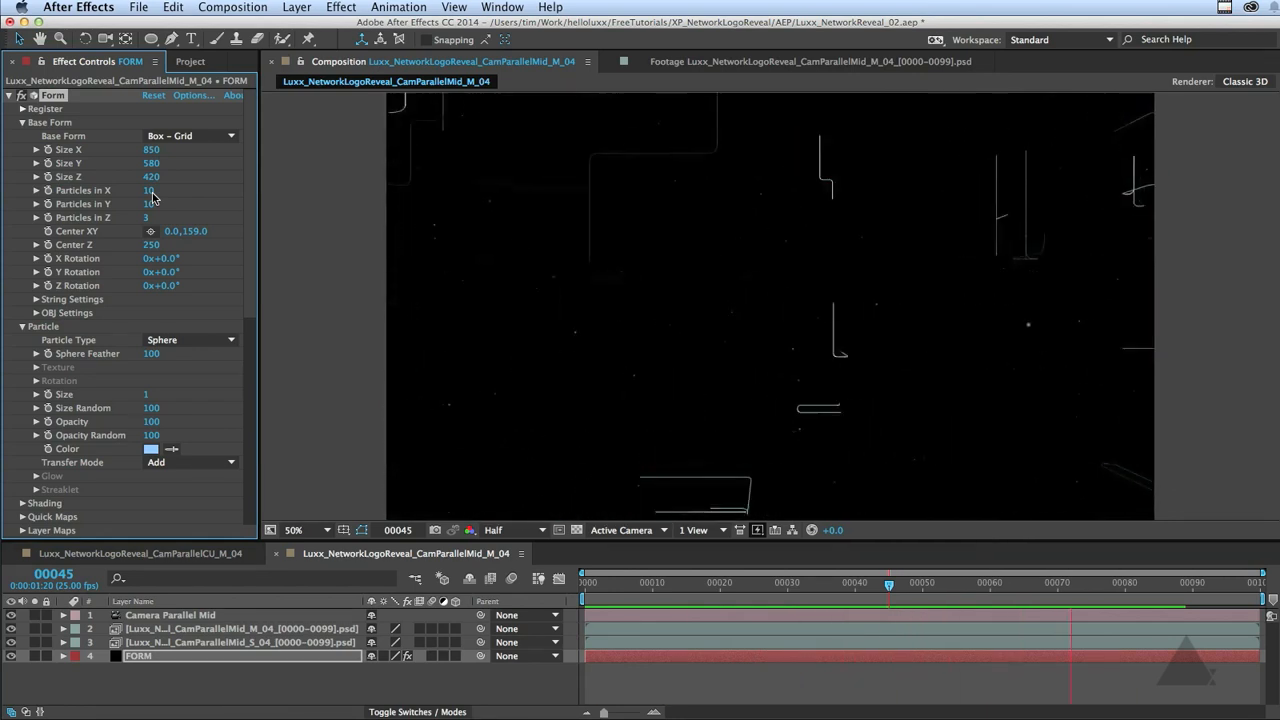
key("space")
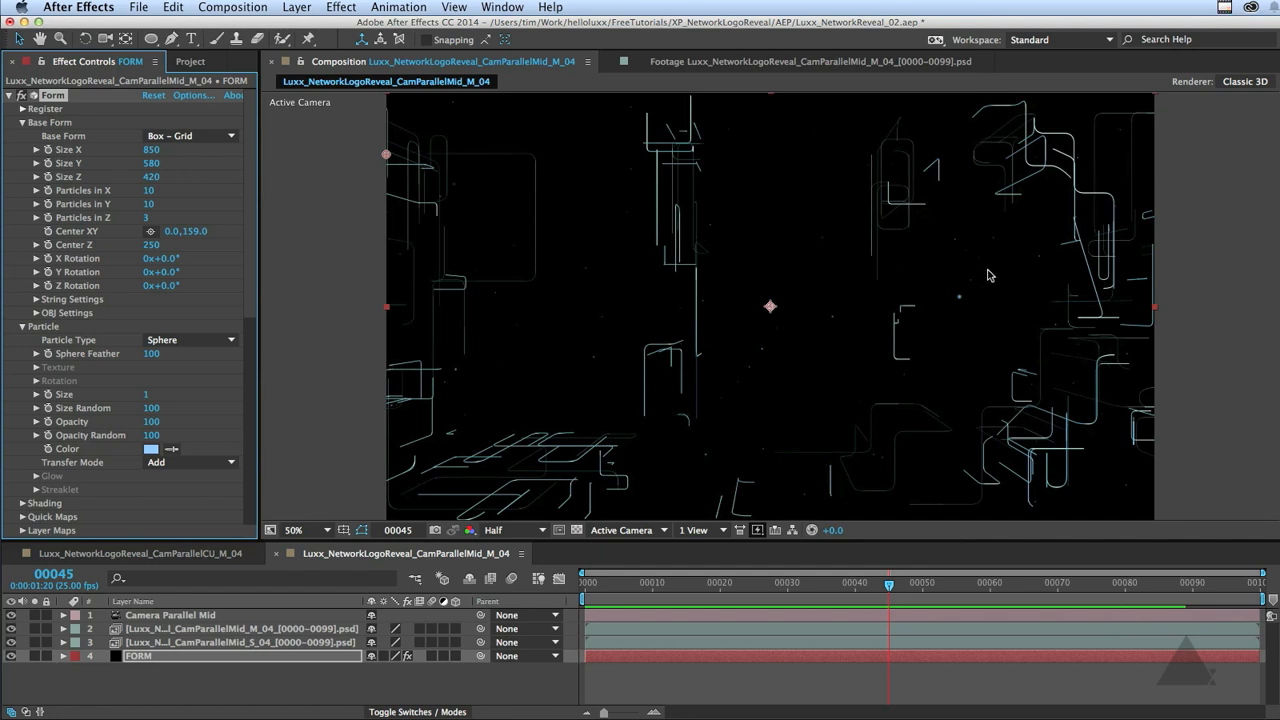
Check the Render Mode options in Form's Rendering settings for depth-of-field support
left_click_drag(253, 292, 260, 516)
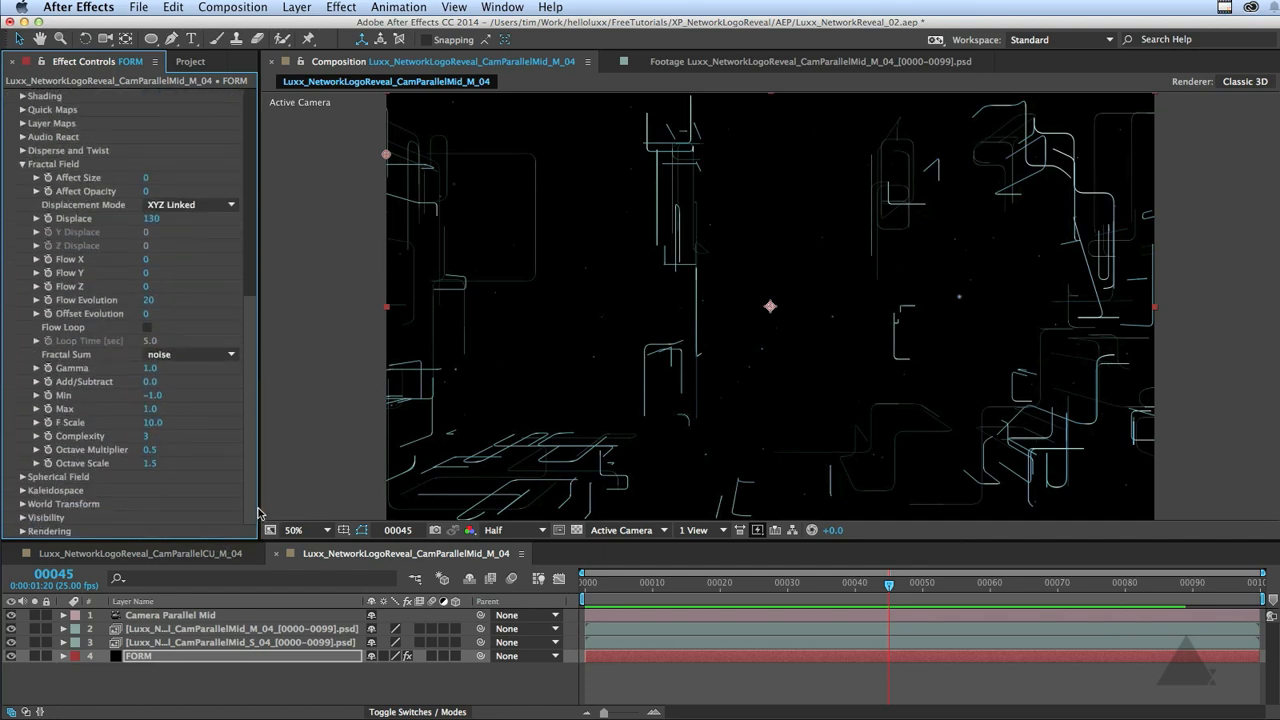
left_click(23, 531)
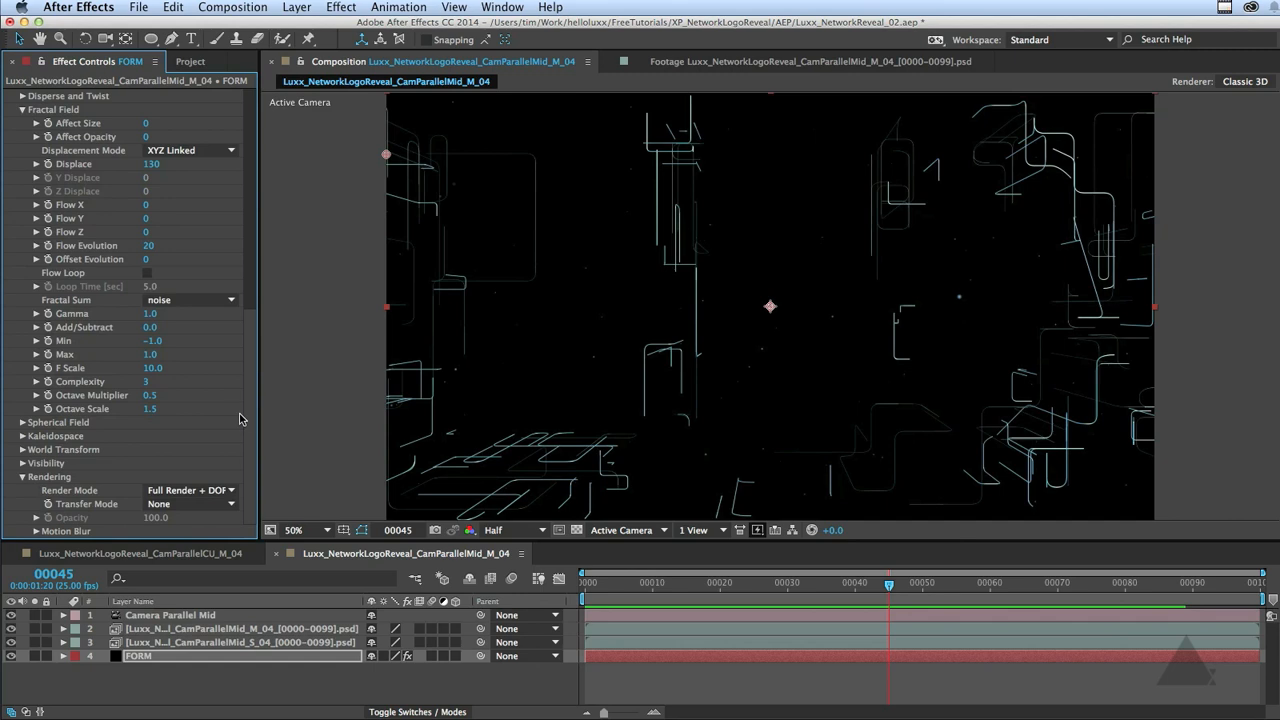
left_click(209, 491)
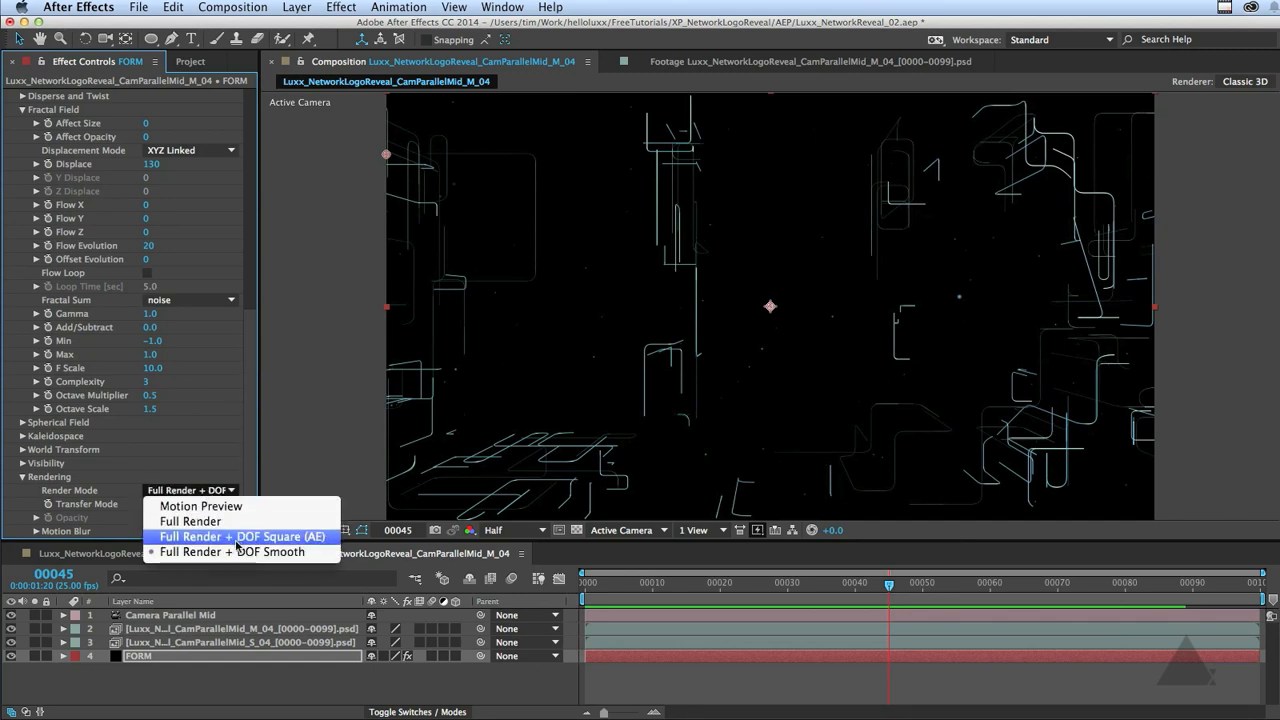
left_click(252, 636)
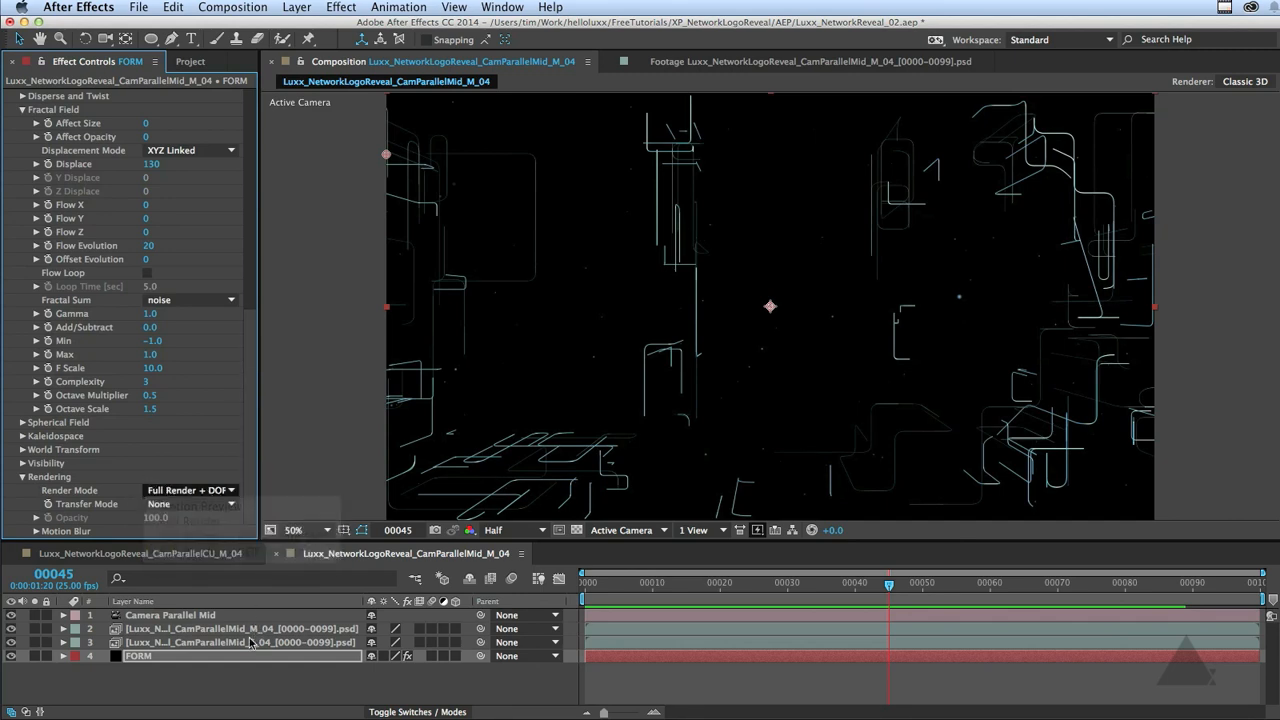
Enable depth of field on the Camera Parallel Mid layer and set its F-Stop to 2
left_click(170, 617)
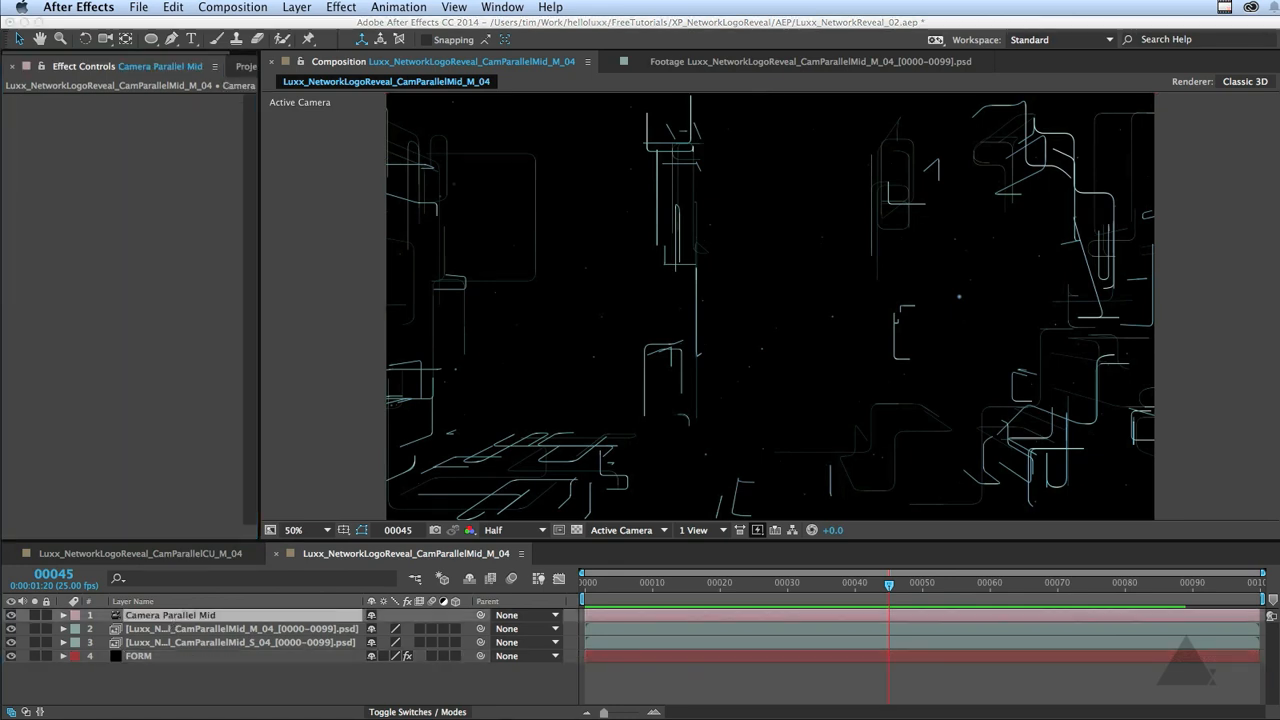
key("super+shift+y")
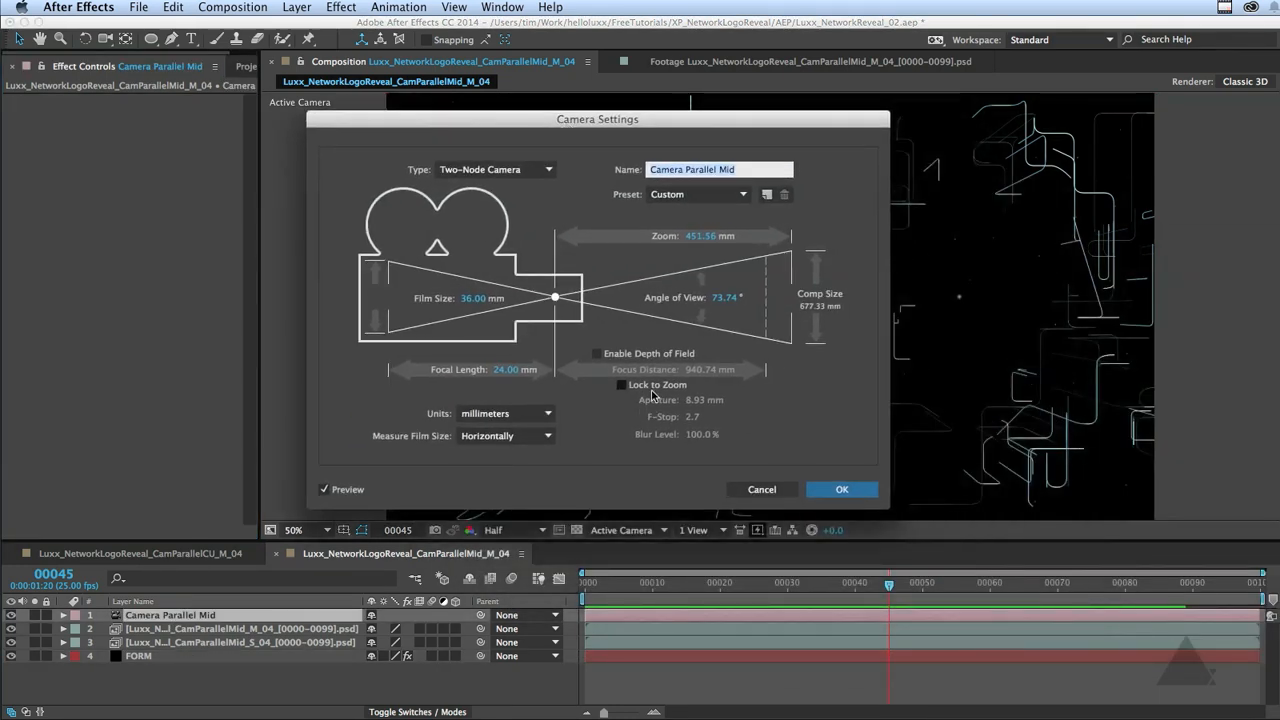
left_click(629, 358)
left_click(697, 416)
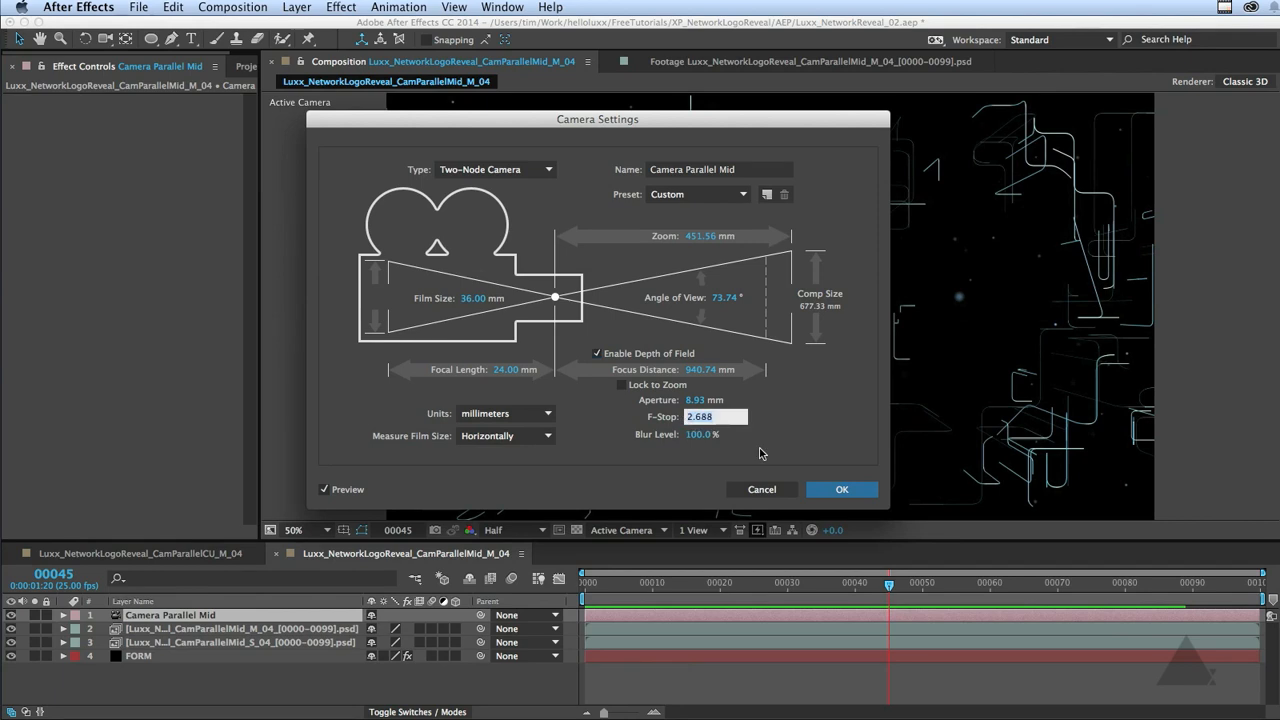
type("2")
key("Return")
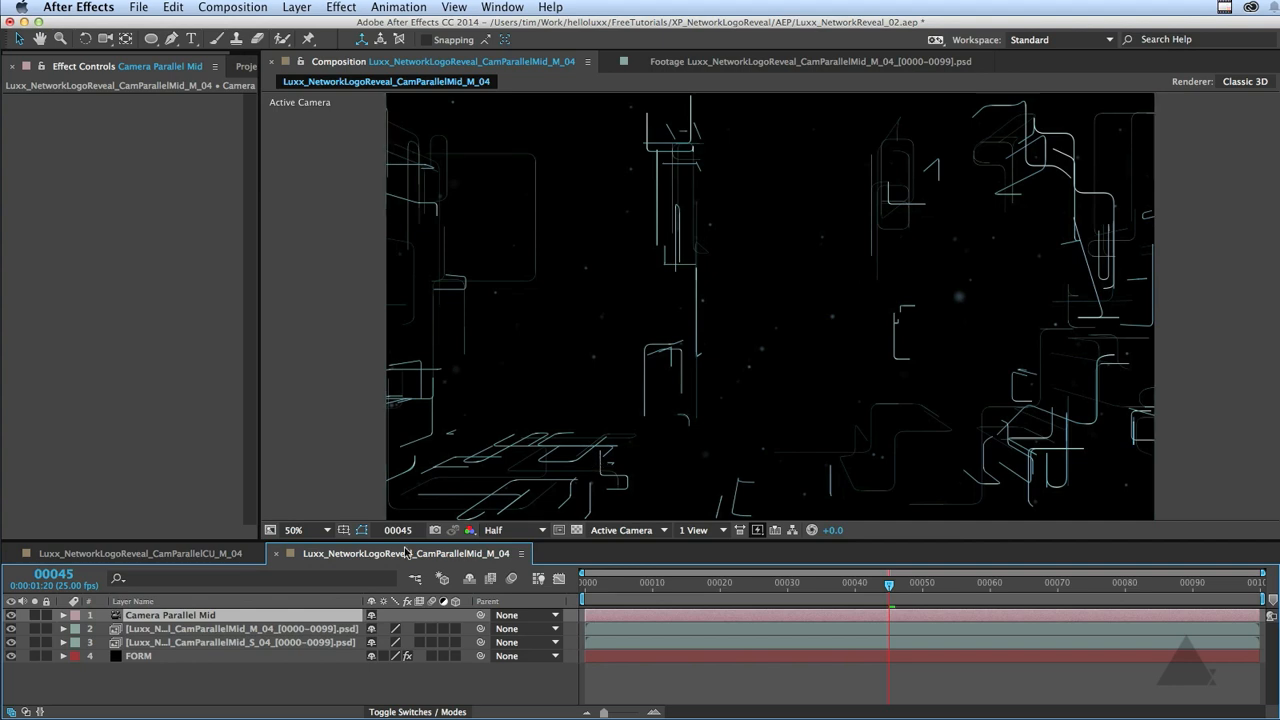
Duplicate the Form effect on the FORM layer and set the copy's Particle Type to Star (No DOF)
left_click(170, 656)
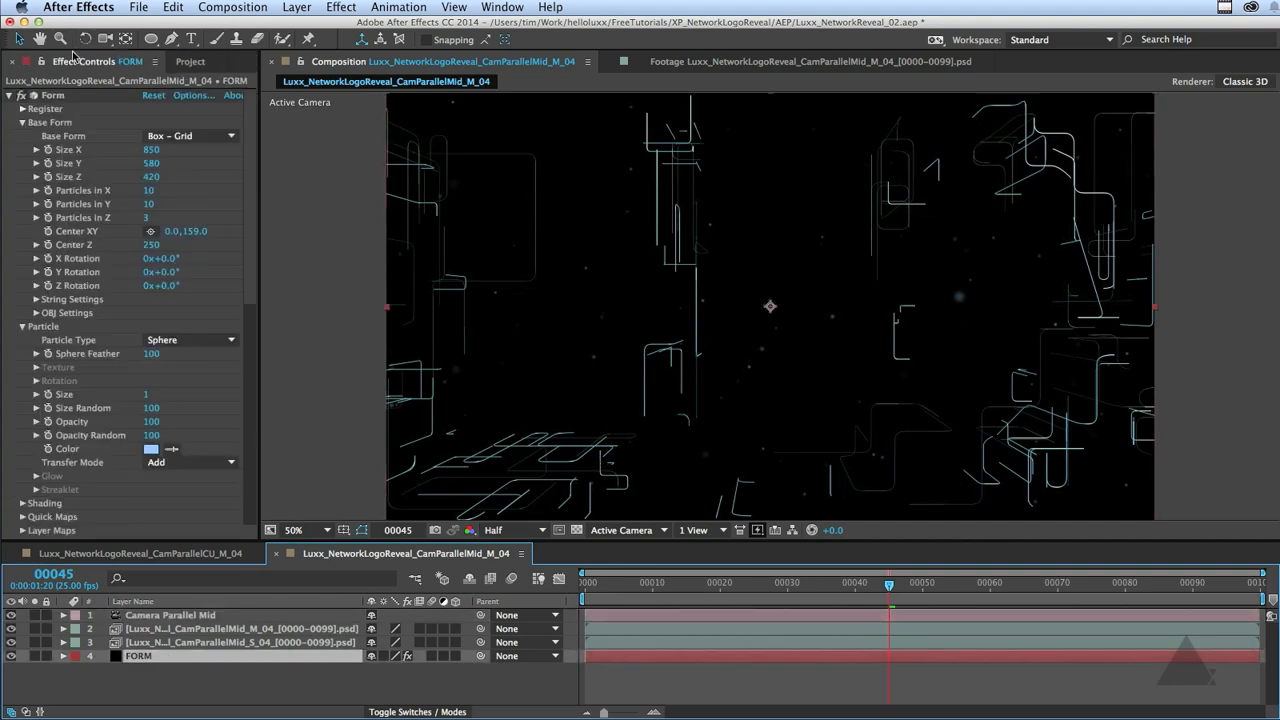
left_click(52, 97)
left_click(9, 96)
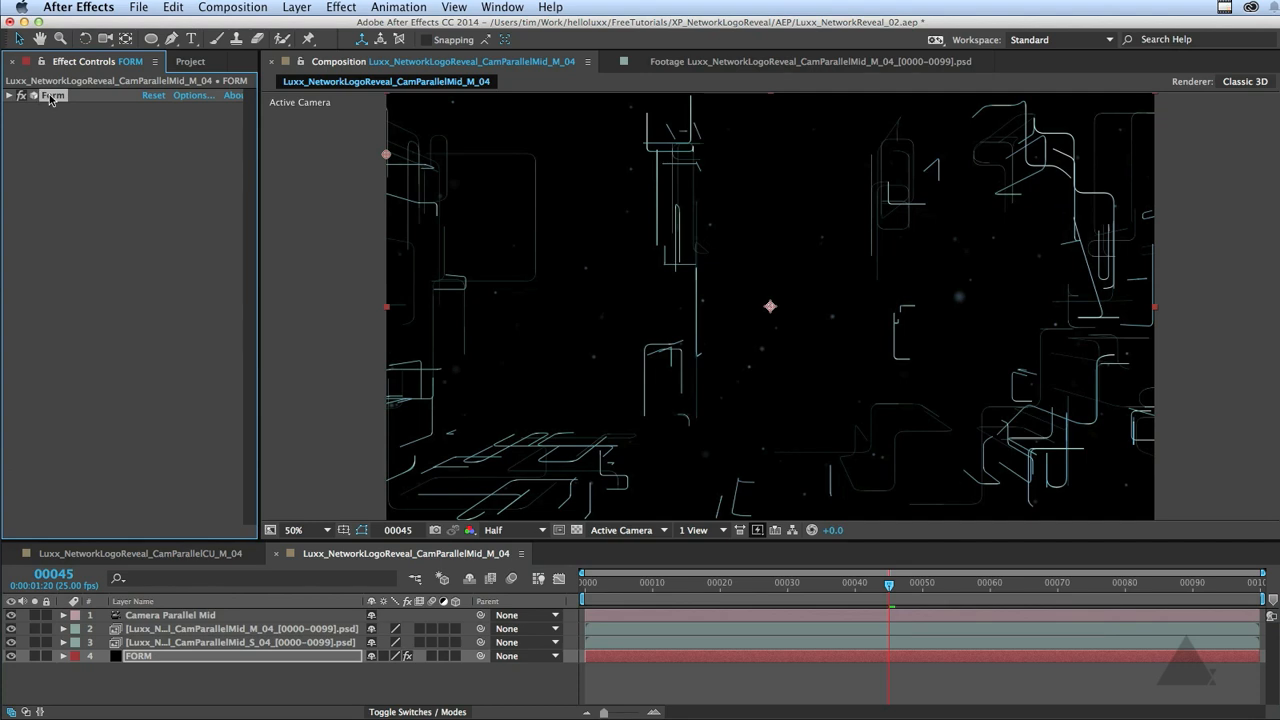
key("super+d")
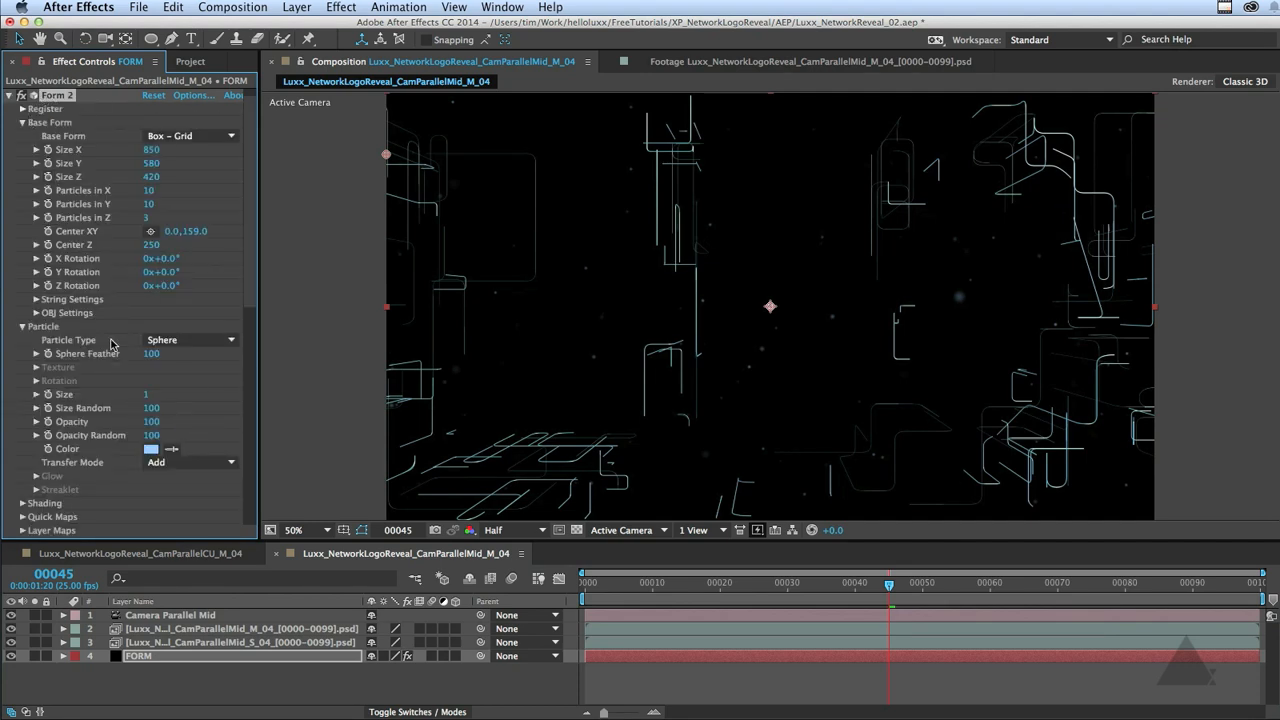
left_click(170, 340)
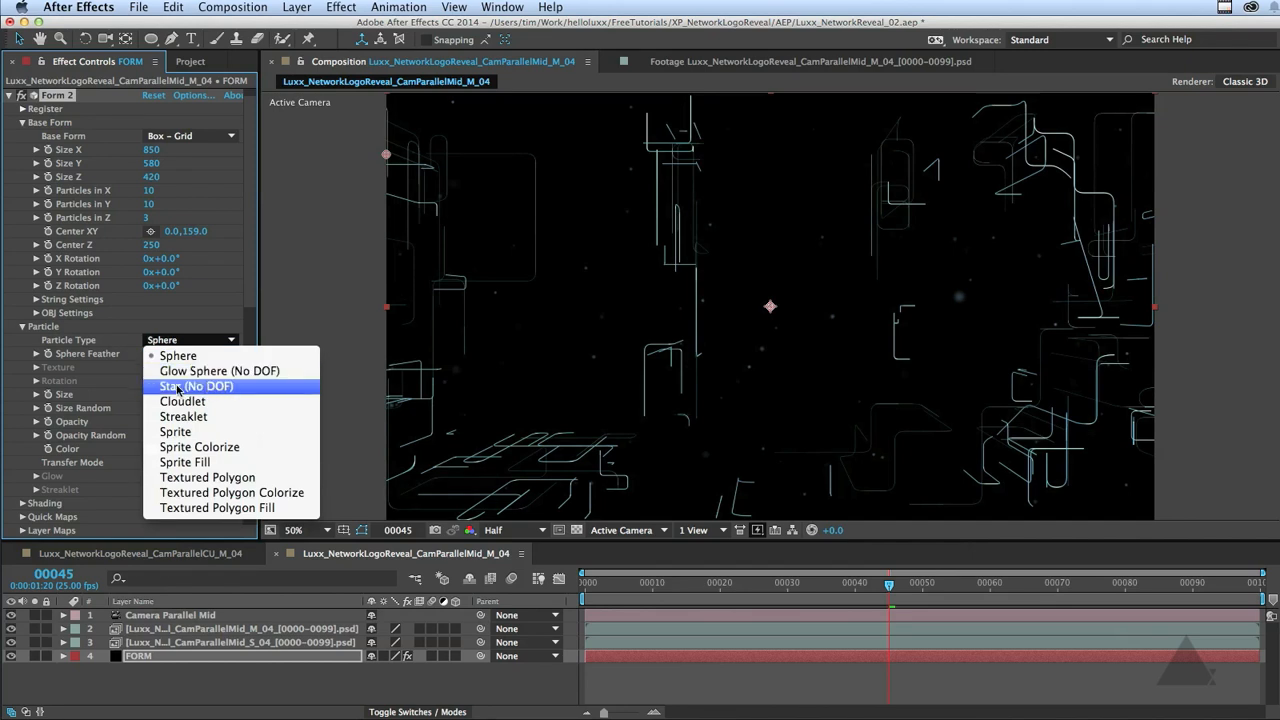
left_click(178, 388)
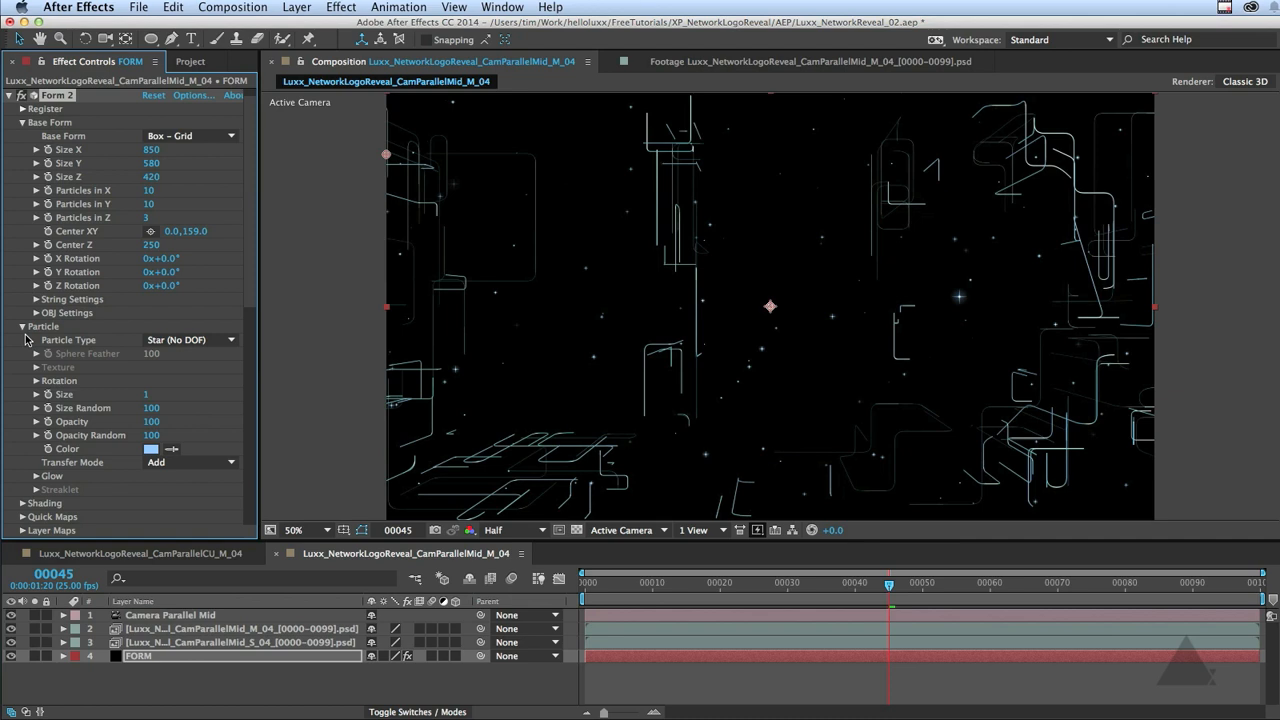
Set Form 2's Particles in X and Y to 3 and its Size X, Y and Z to 570, 260 and 550
left_click(148, 190)
type("3")
key("Tab")
type("3")
key("Return")
left_click_drag(133, 154, 166, 177)
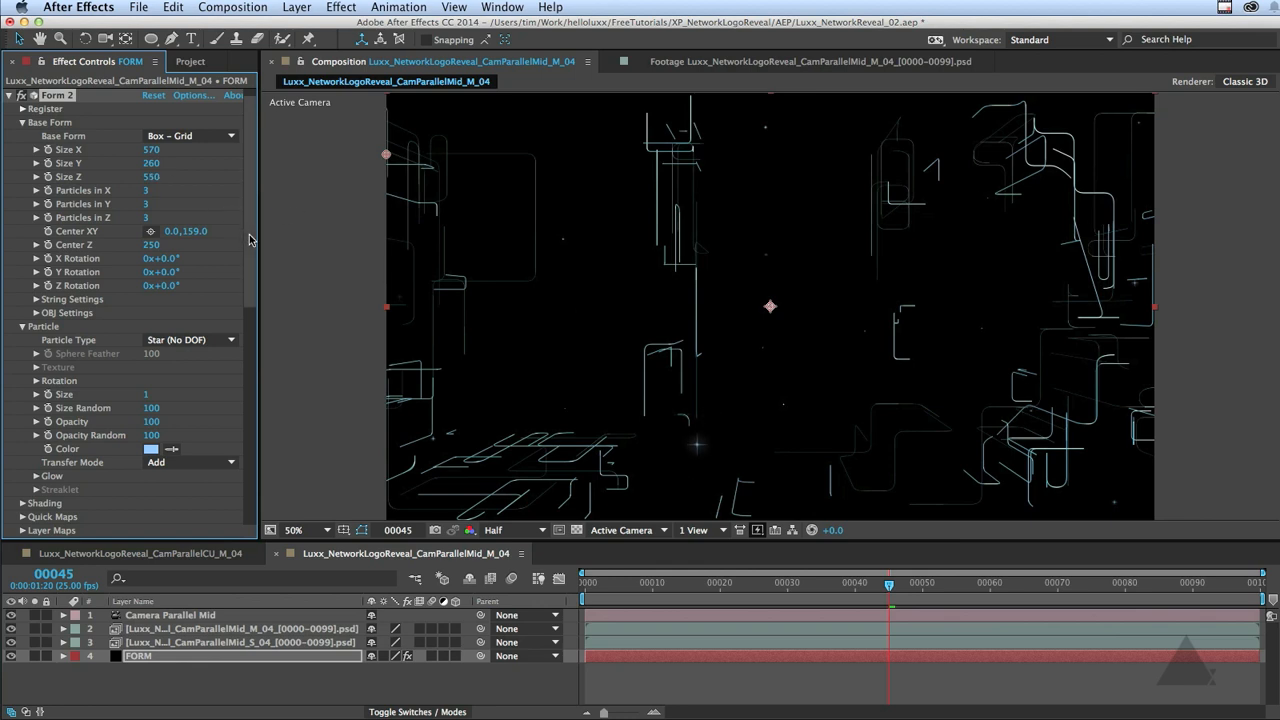
Set the Transfer Mode in Form 2's Rendering settings to Add and collapse both Form effects
left_click_drag(252, 240, 258, 500)
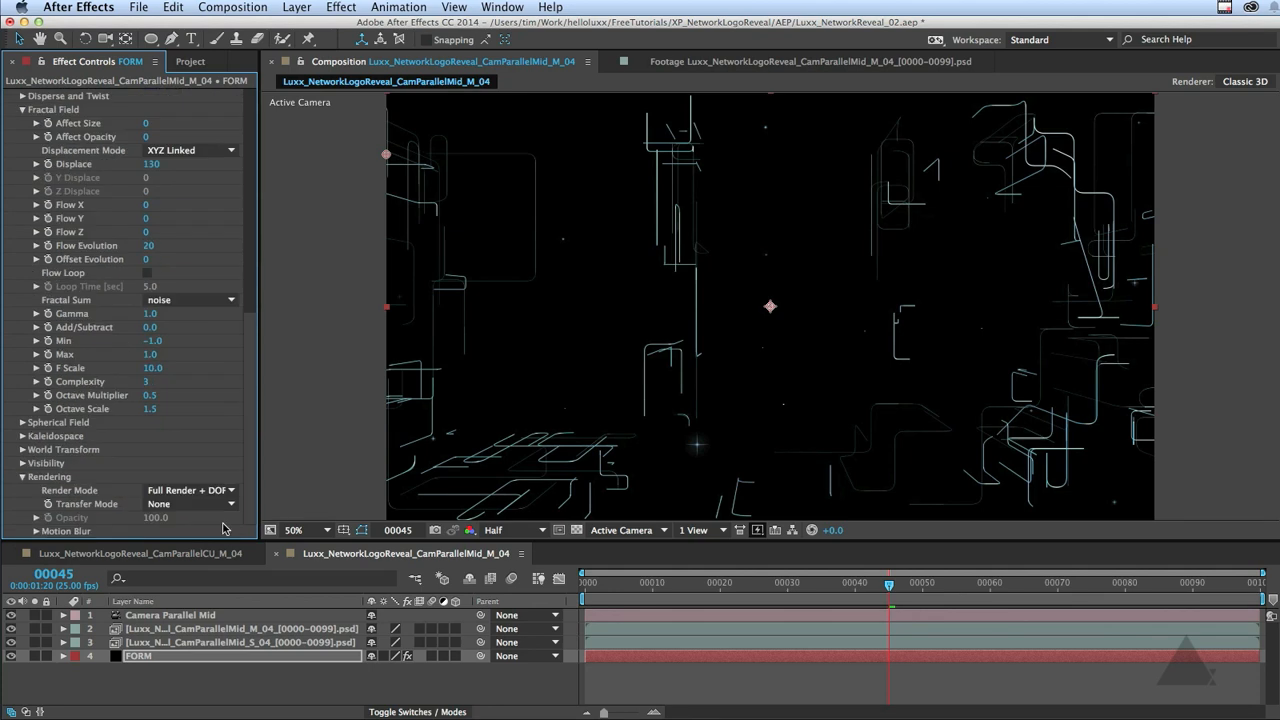
left_click(190, 504)
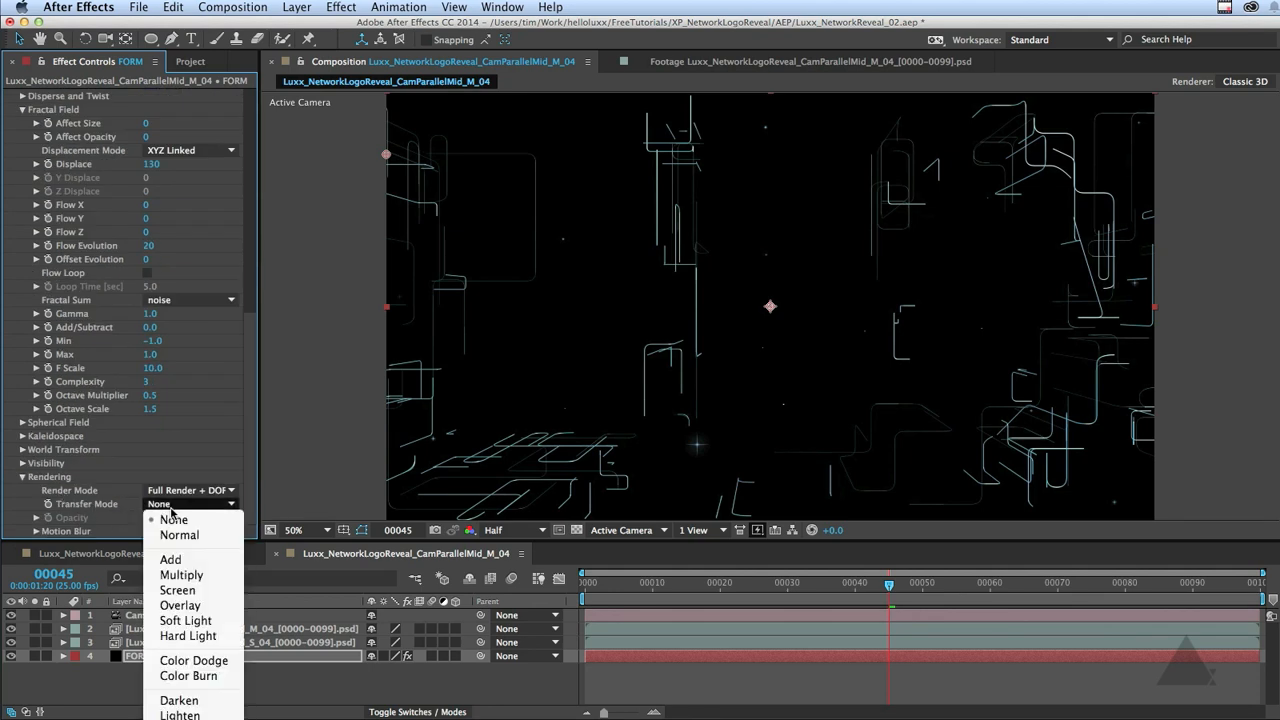
left_click(193, 561)
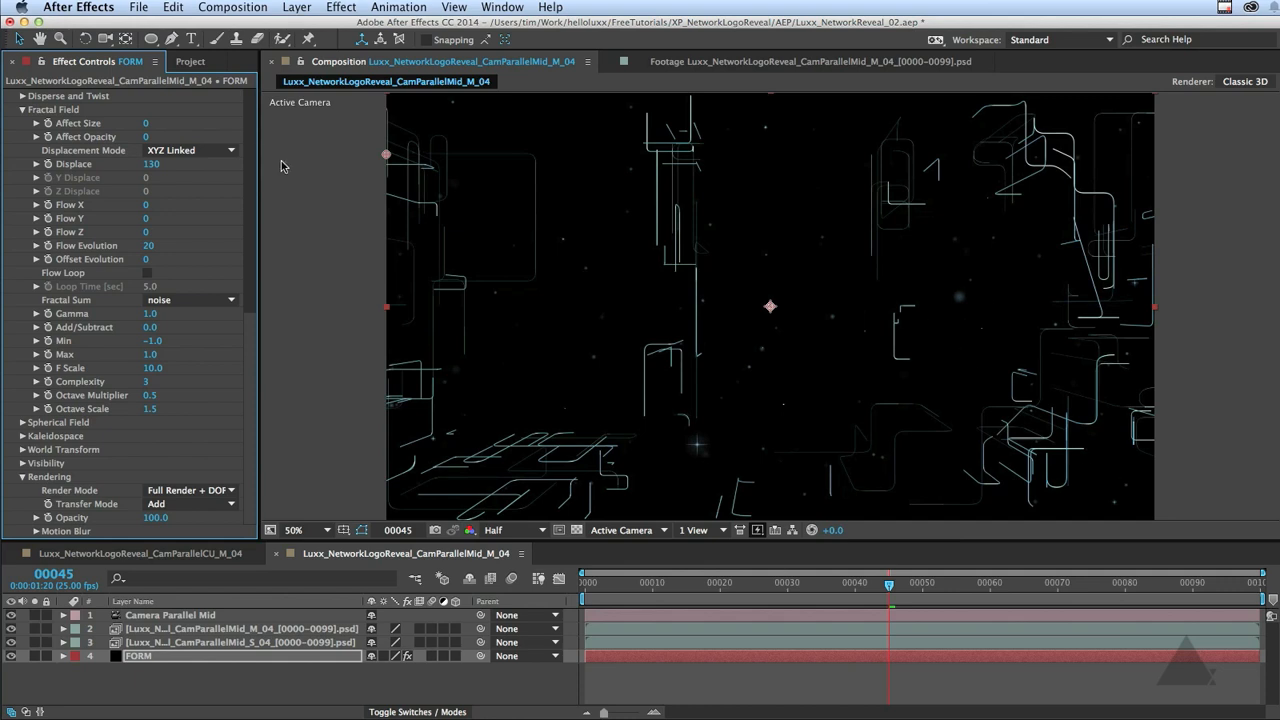
left_click(248, 117)
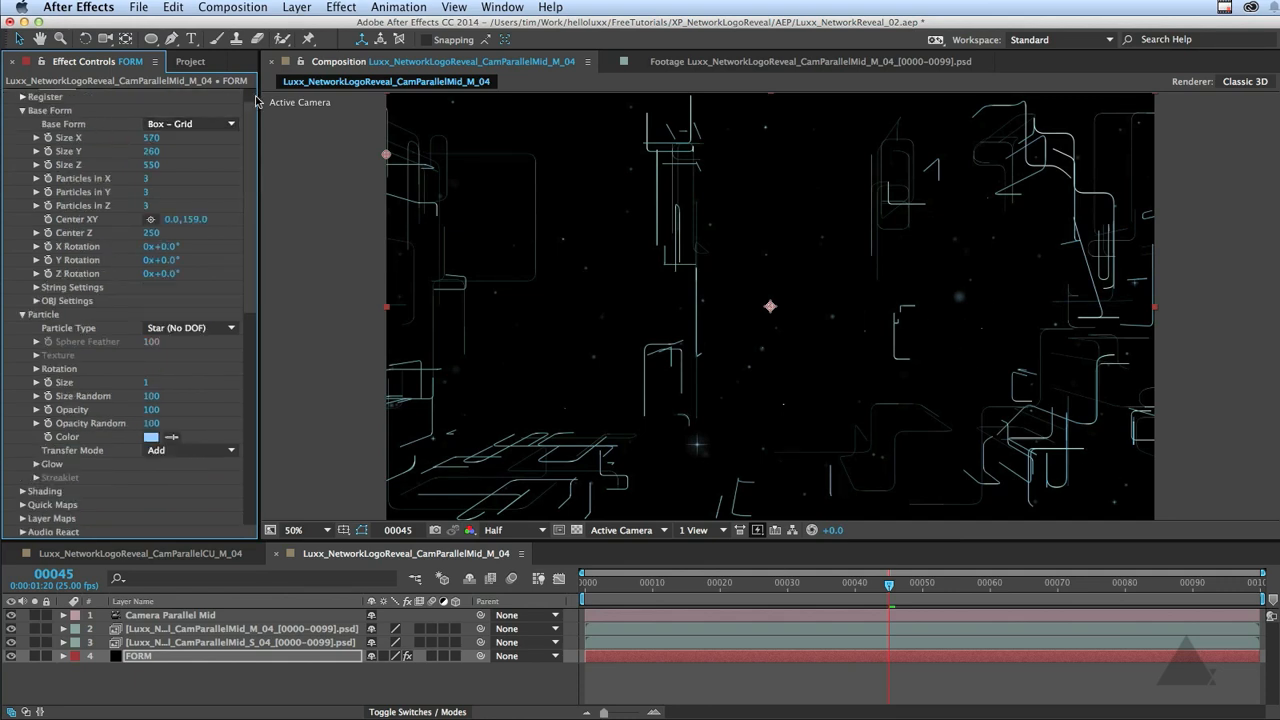
left_click(253, 95)
left_click(8, 108)
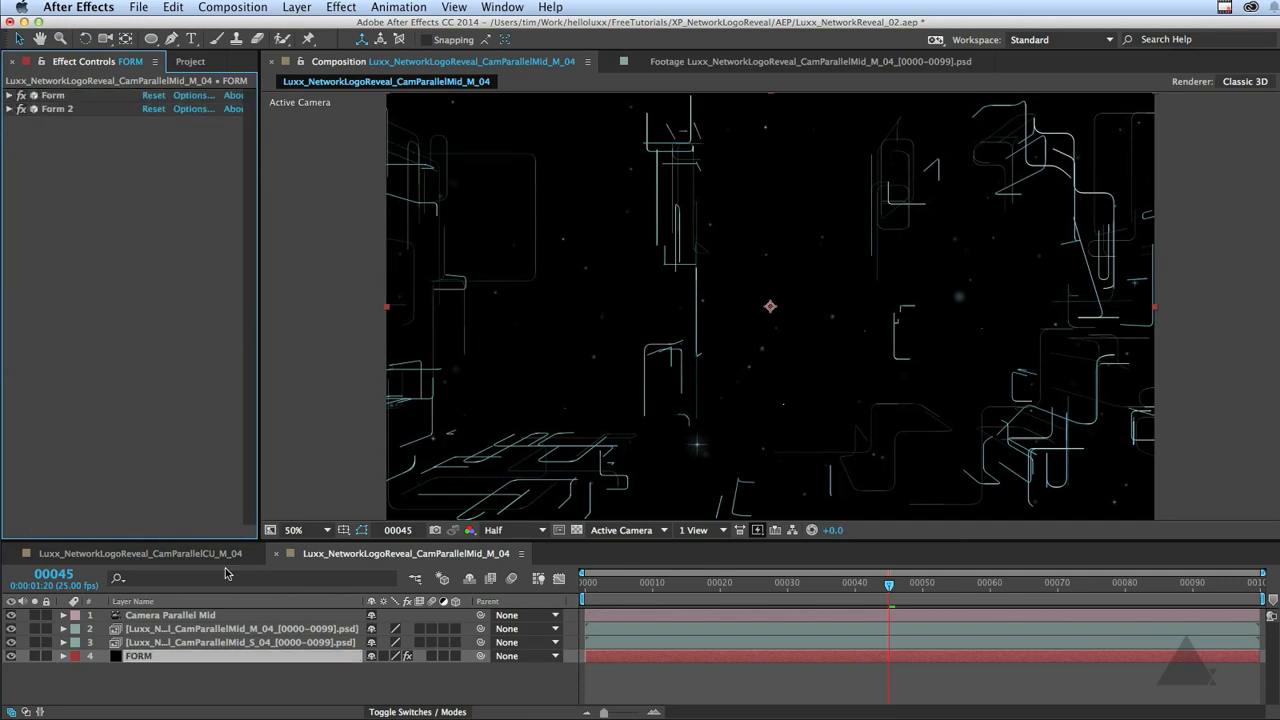
left_click(240, 690)
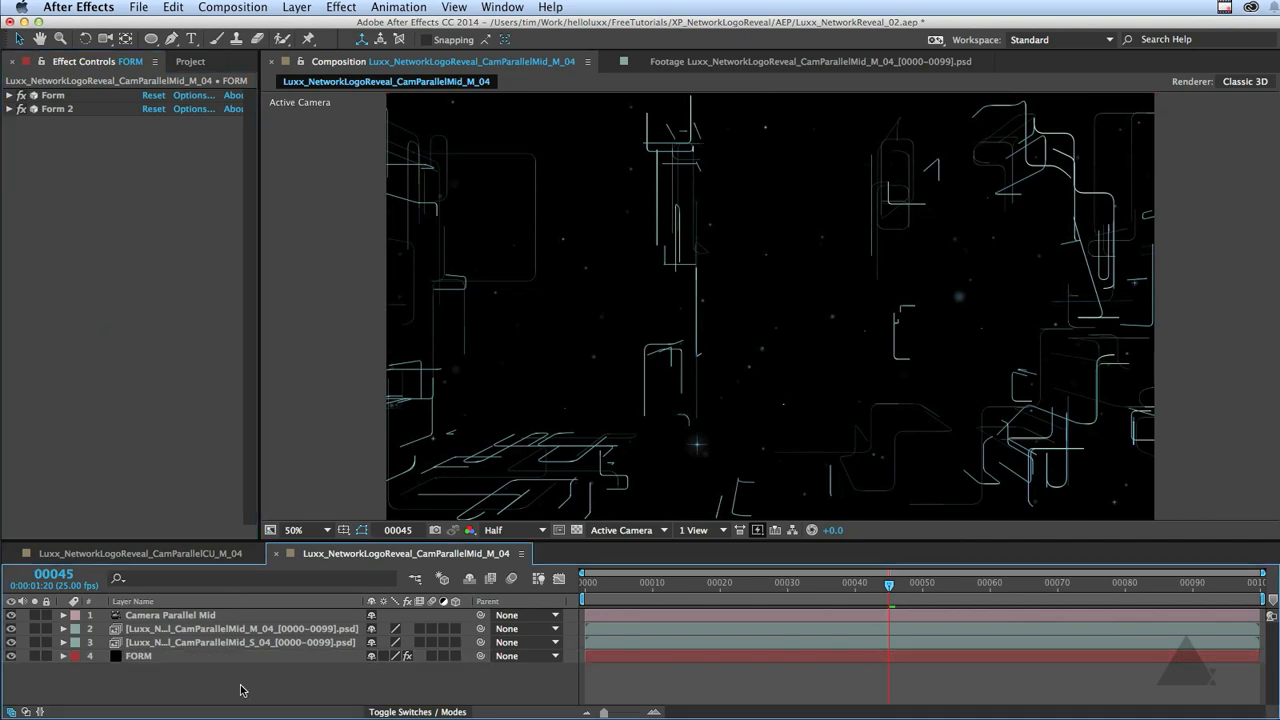
Solo the CamParallelMid_S_04 sequence layer and apply Levels (Individual Controls) to it
left_click(253, 657)
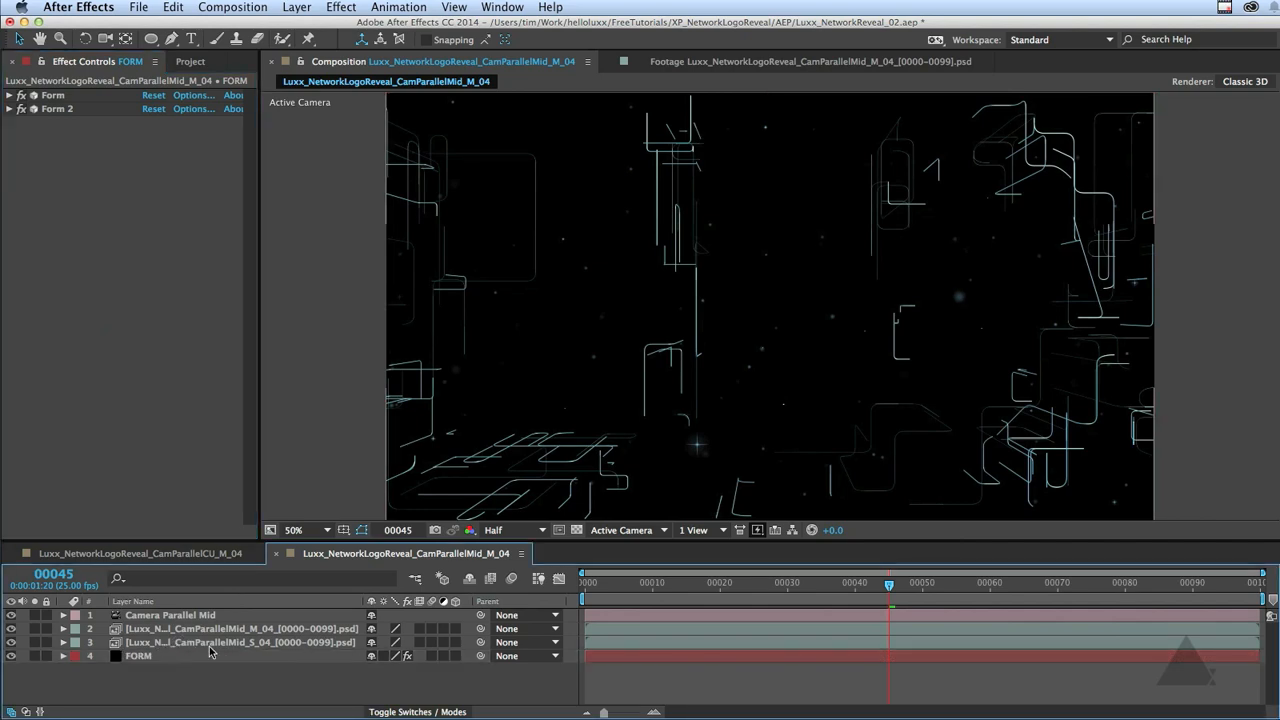
left_click(213, 643)
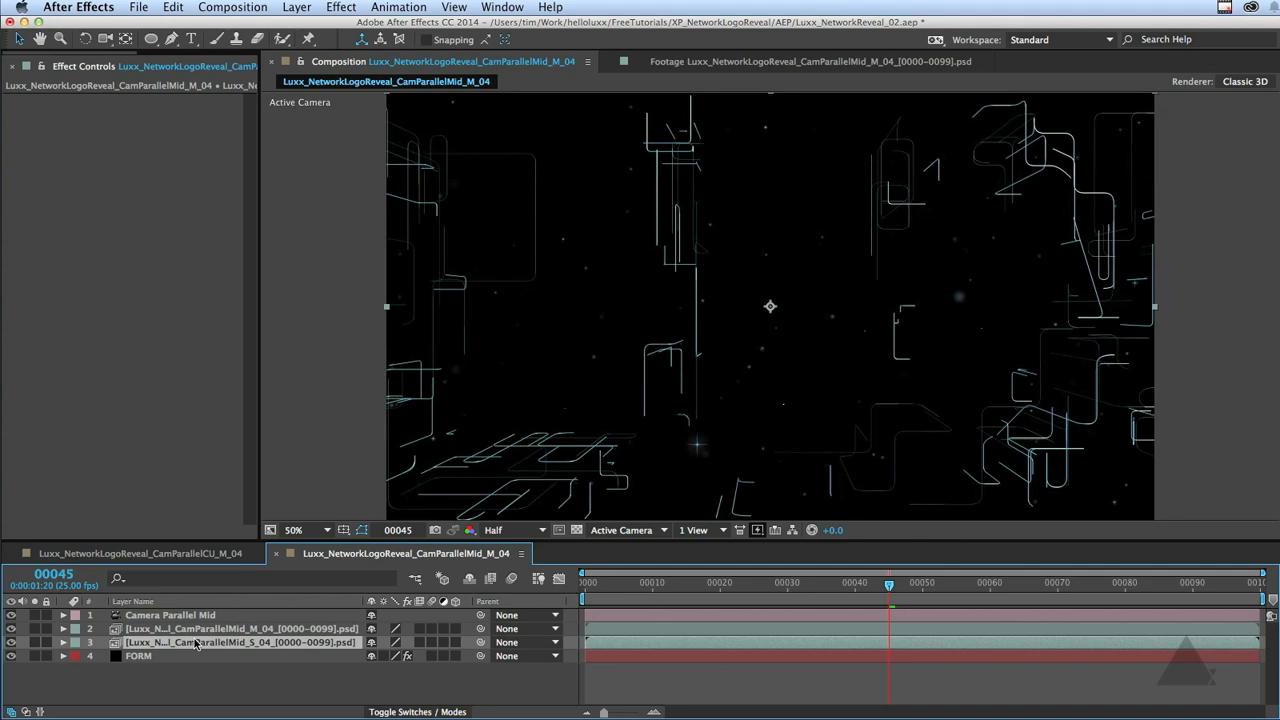
left_click(36, 643)
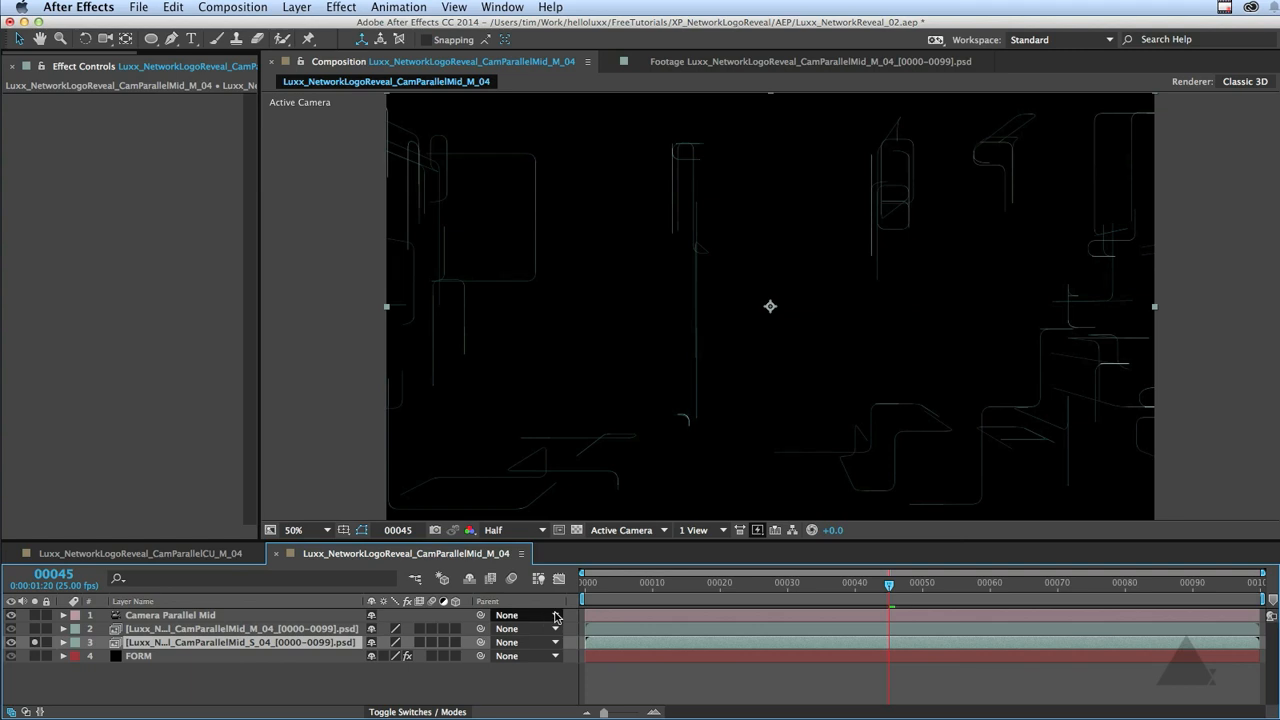
left_click(341, 7)
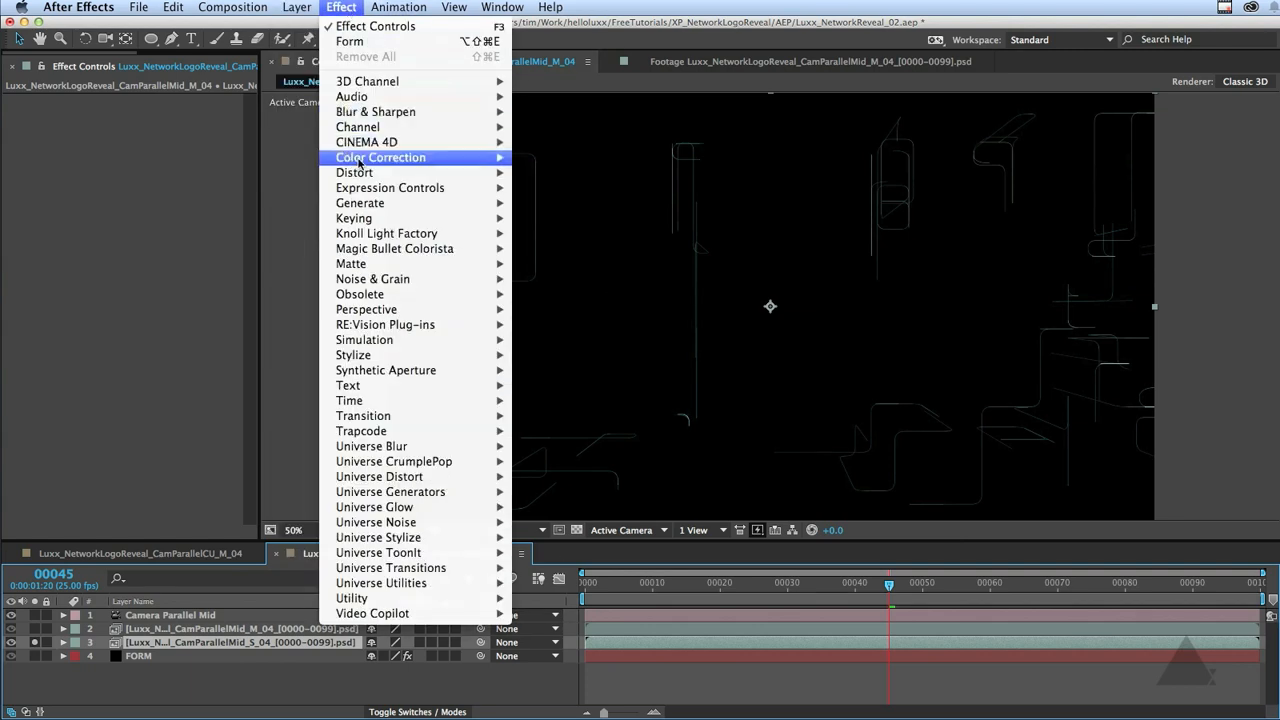
mouse_move(380, 157)
left_click(605, 537)
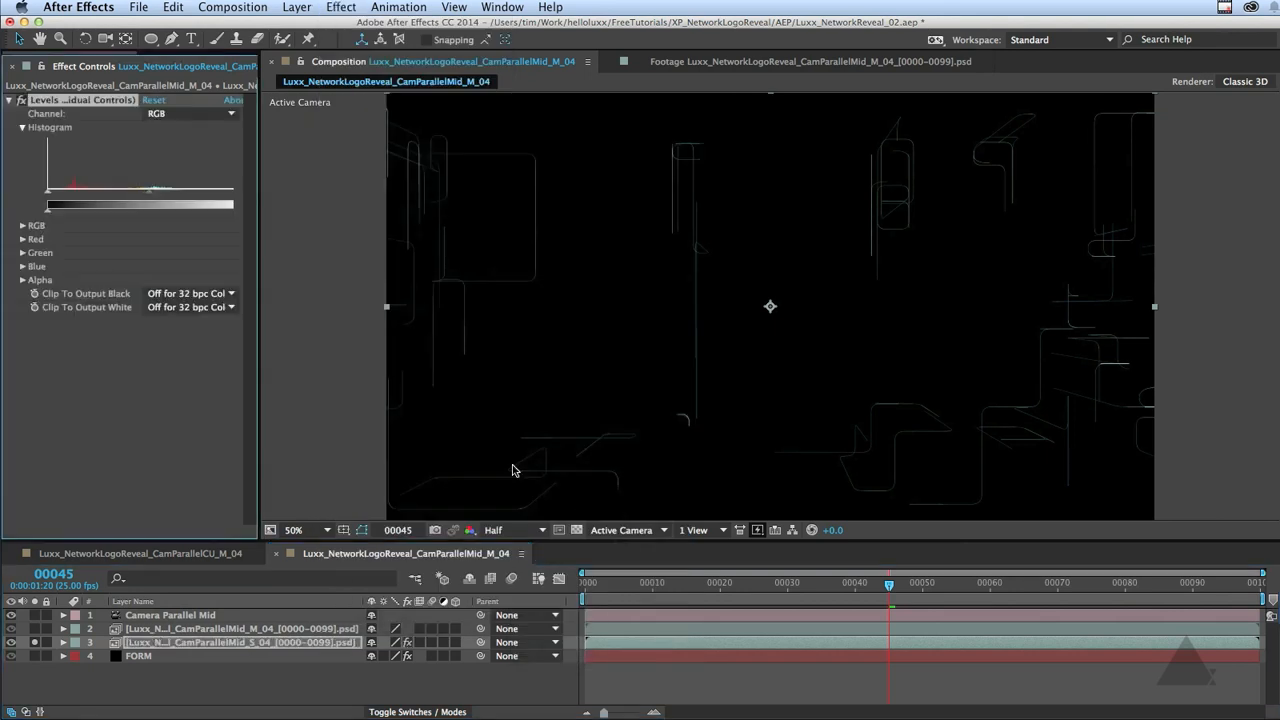
Lower the Alpha channel's input white in Levels to just under half to strengthen the lines, previewing at Full resolution
left_click(163, 115)
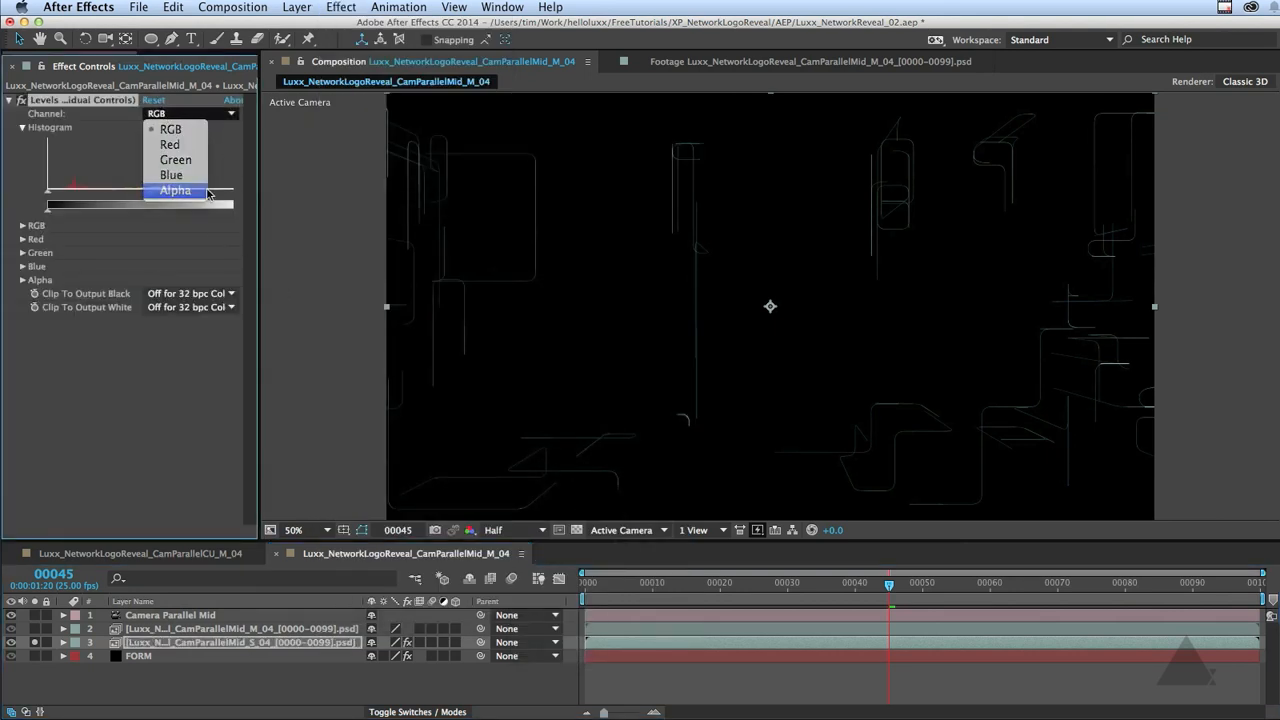
left_click(165, 188)
left_click_drag(260, 213, 358, 213)
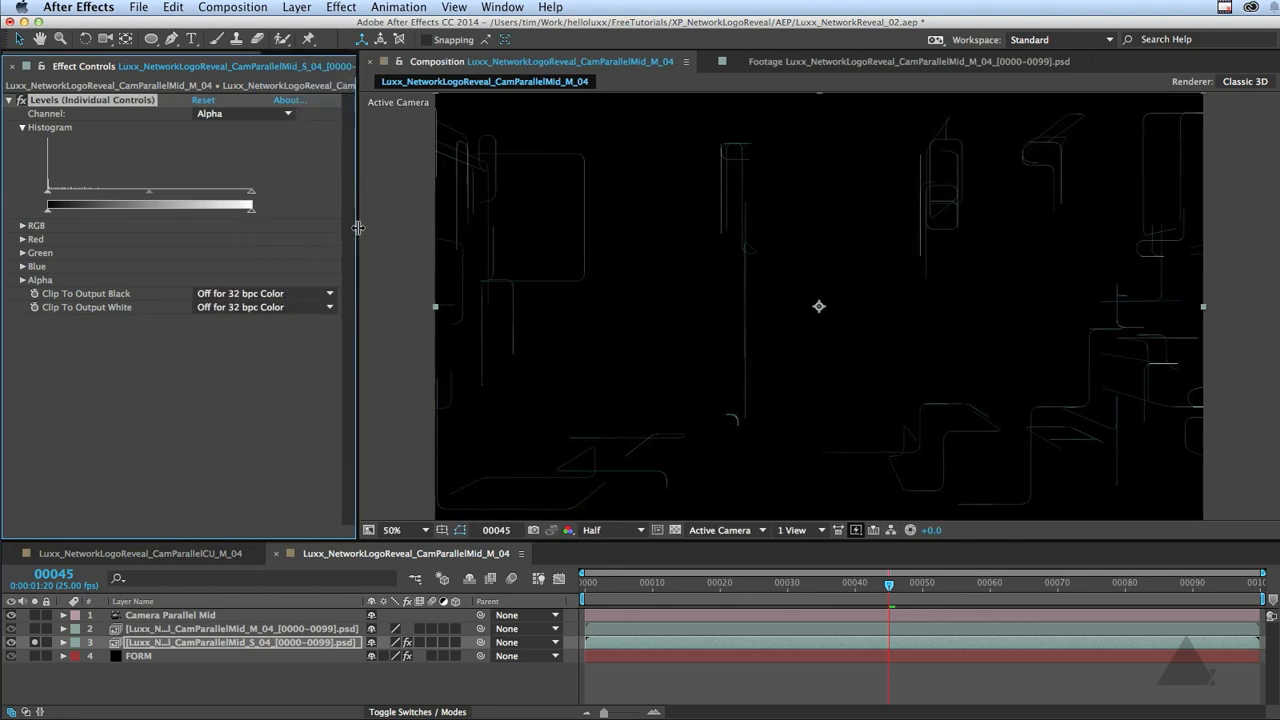
key(".")
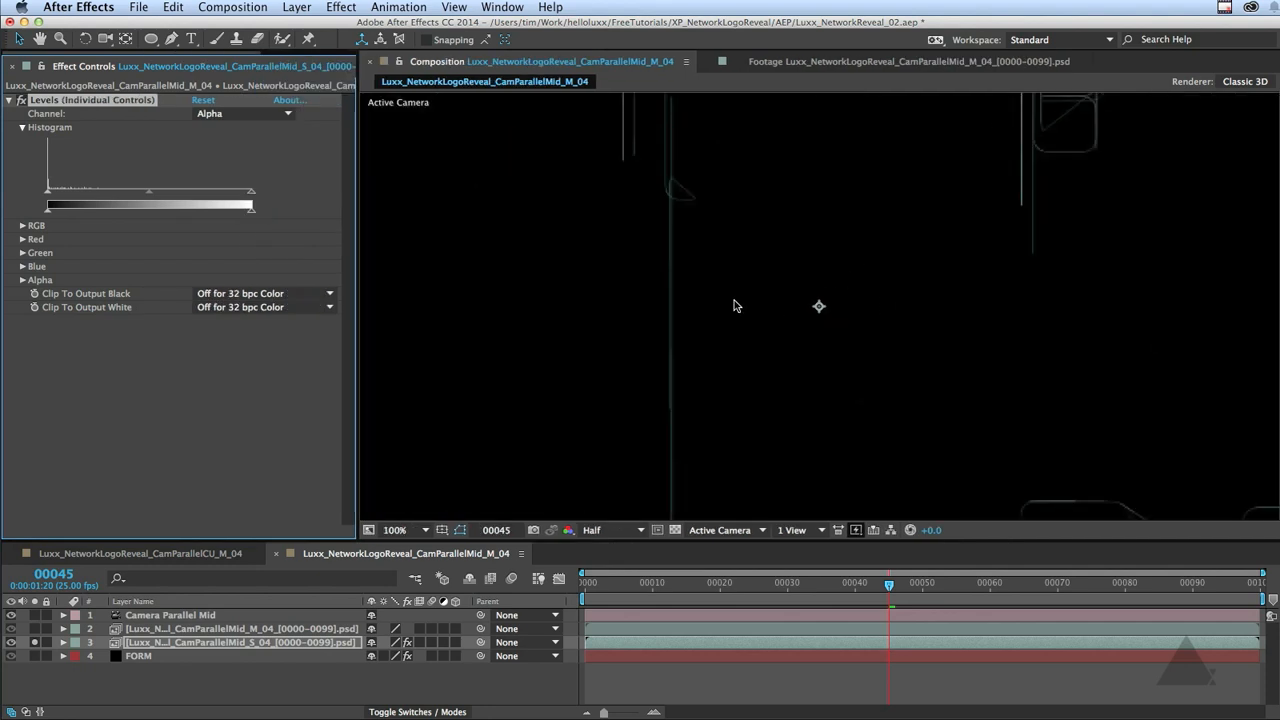
left_click_drag(590, 216, 763, 377)
left_click_drag(1069, 271, 882, 298)
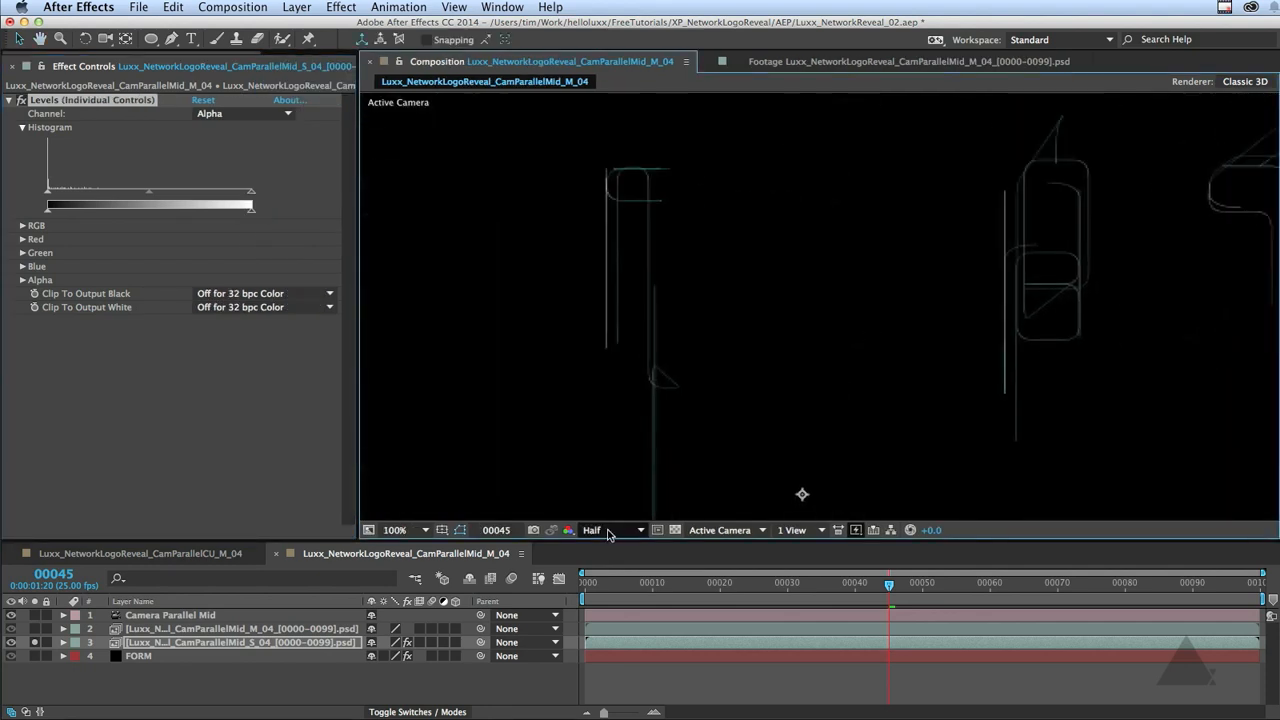
left_click(612, 530)
left_click(602, 567)
left_click_drag(719, 434, 731, 334)
left_click_drag(251, 194, 135, 216)
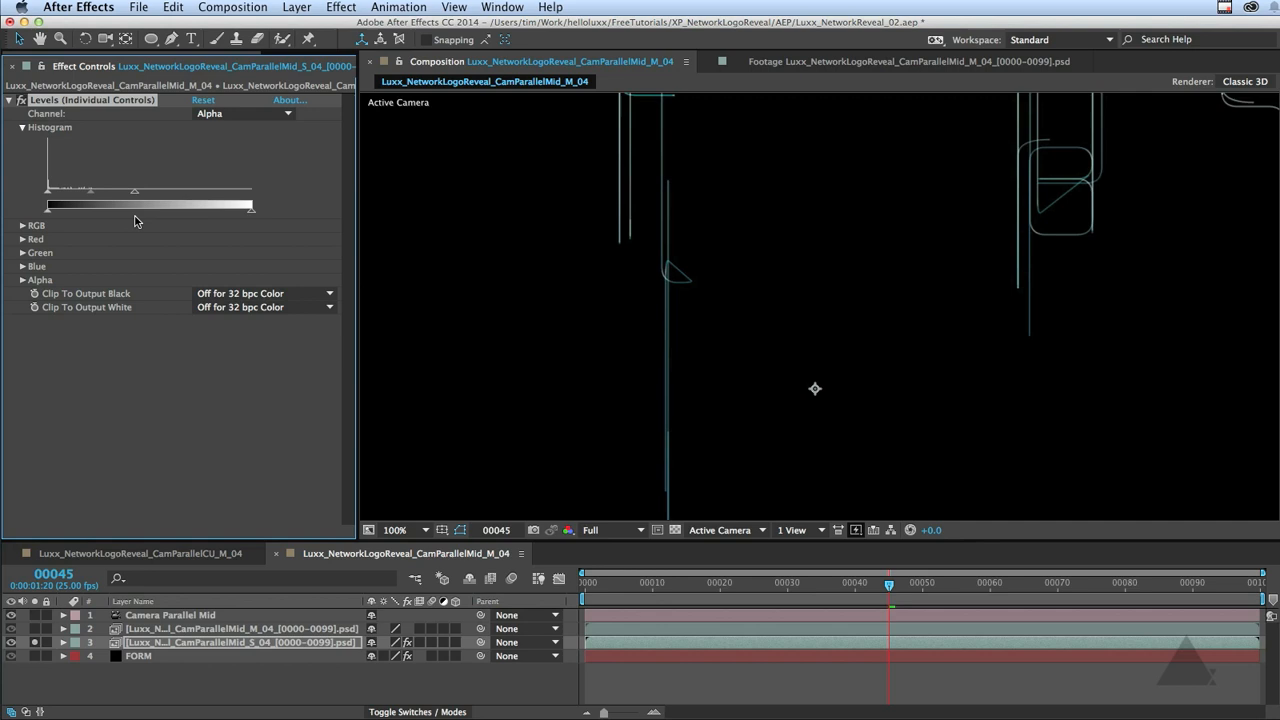
left_click(10, 100)
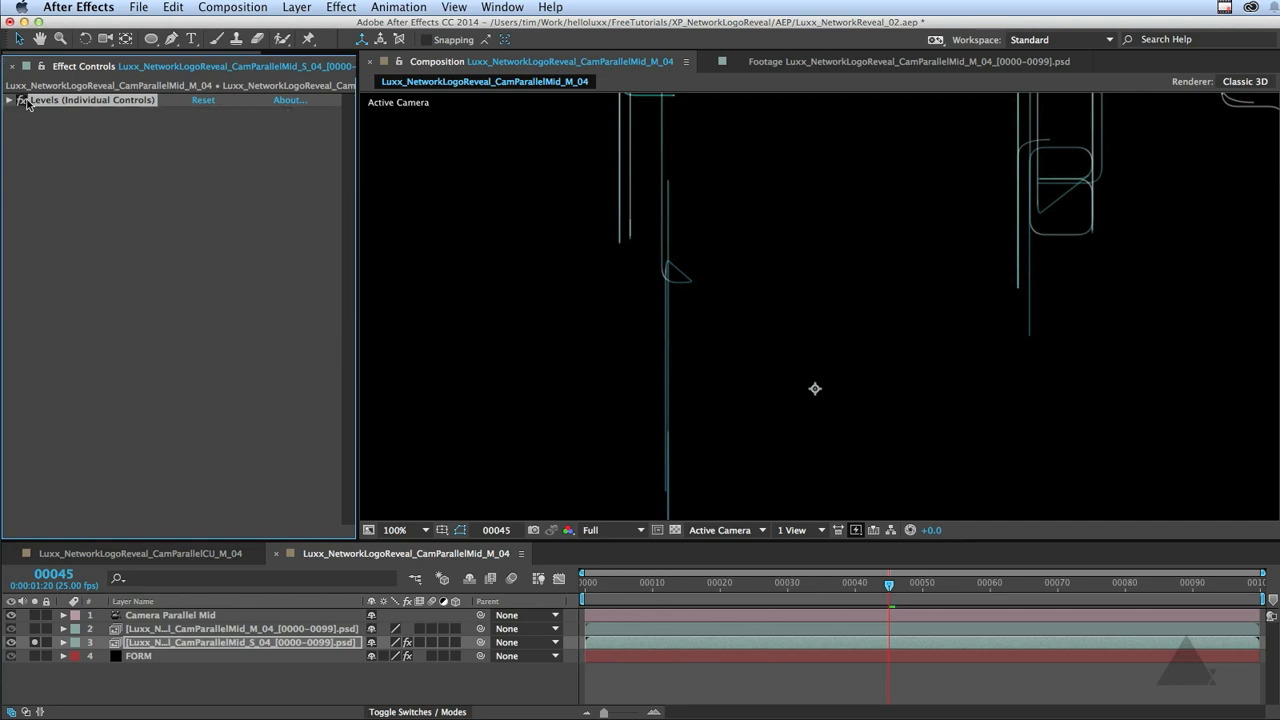
Apply the Universe Chromatic Aberration effect to the CamParallelMid_S_04 layer
left_click(341, 7)
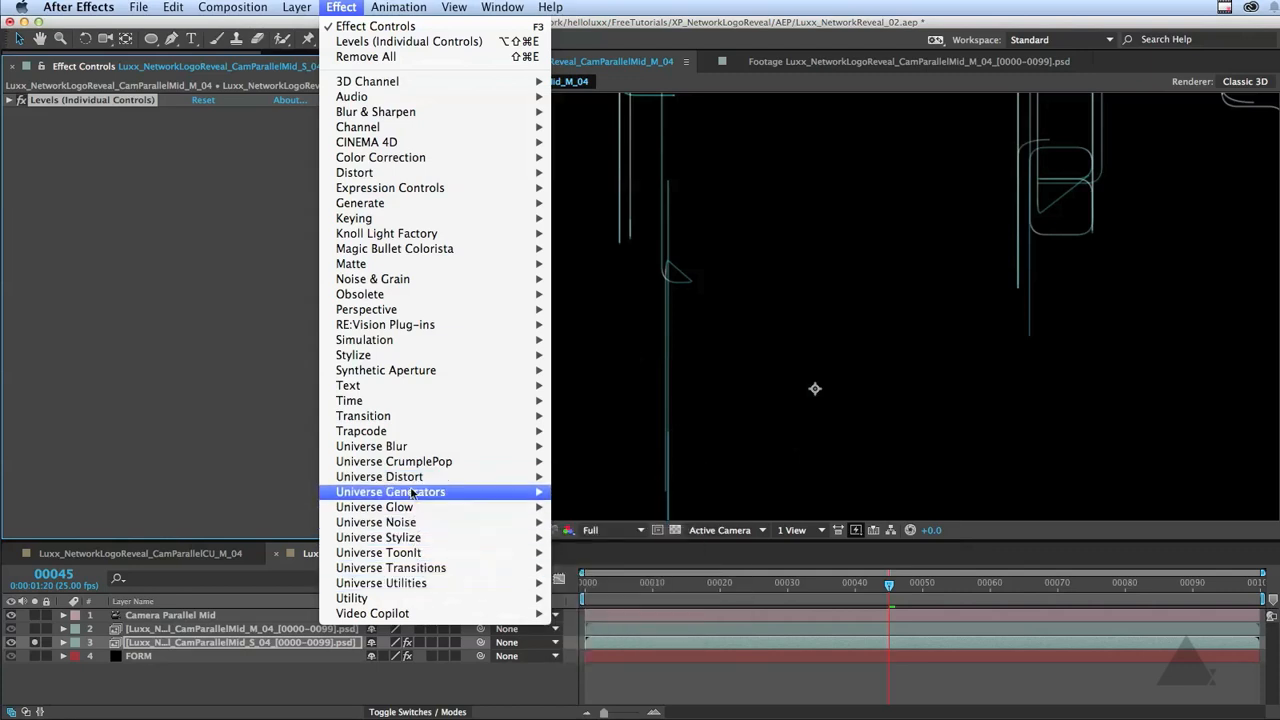
mouse_move(410, 492)
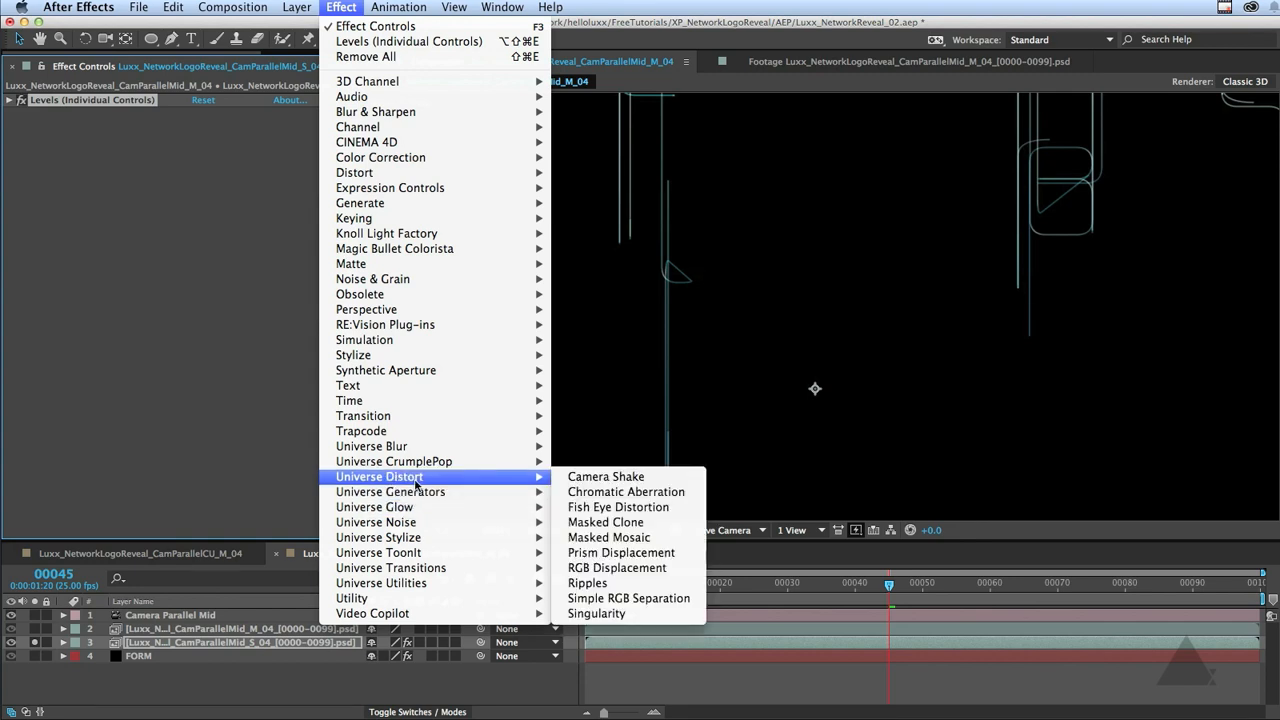
left_click(652, 492)
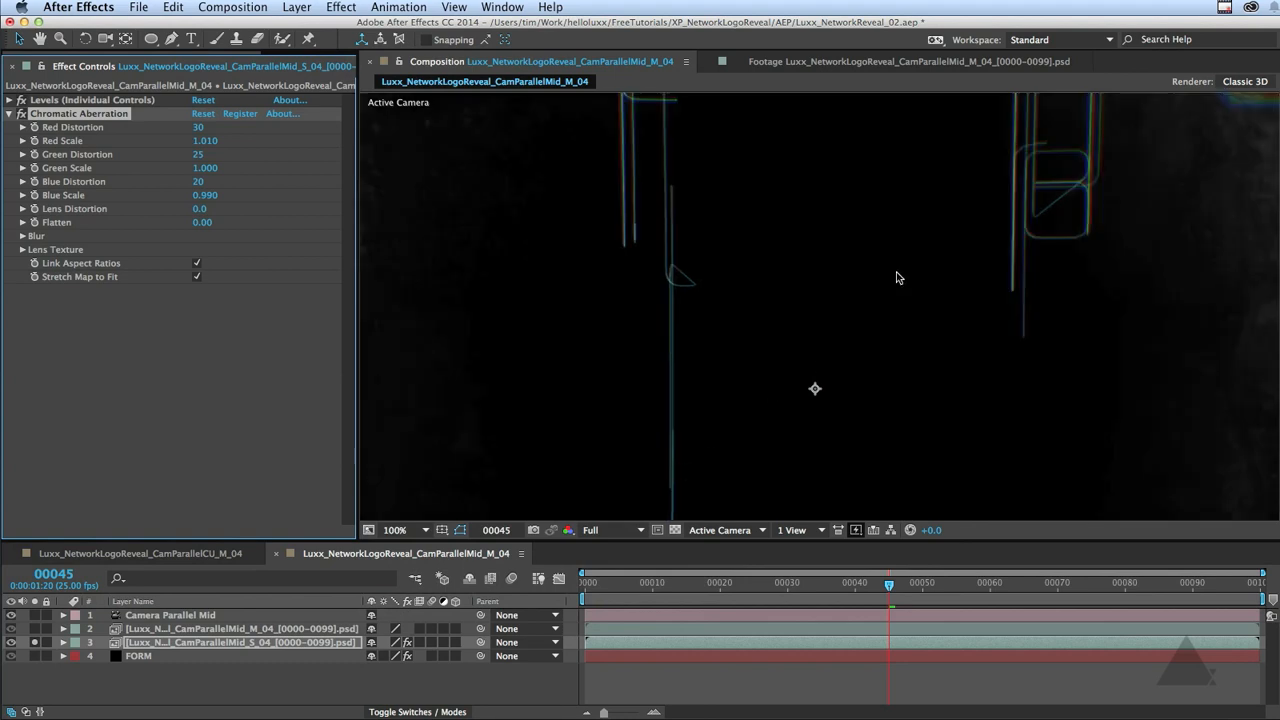
Examine the color fringing and blur on the lines at the centre and edges of the frame
key("h")
left_click_drag(1087, 168, 916, 305)
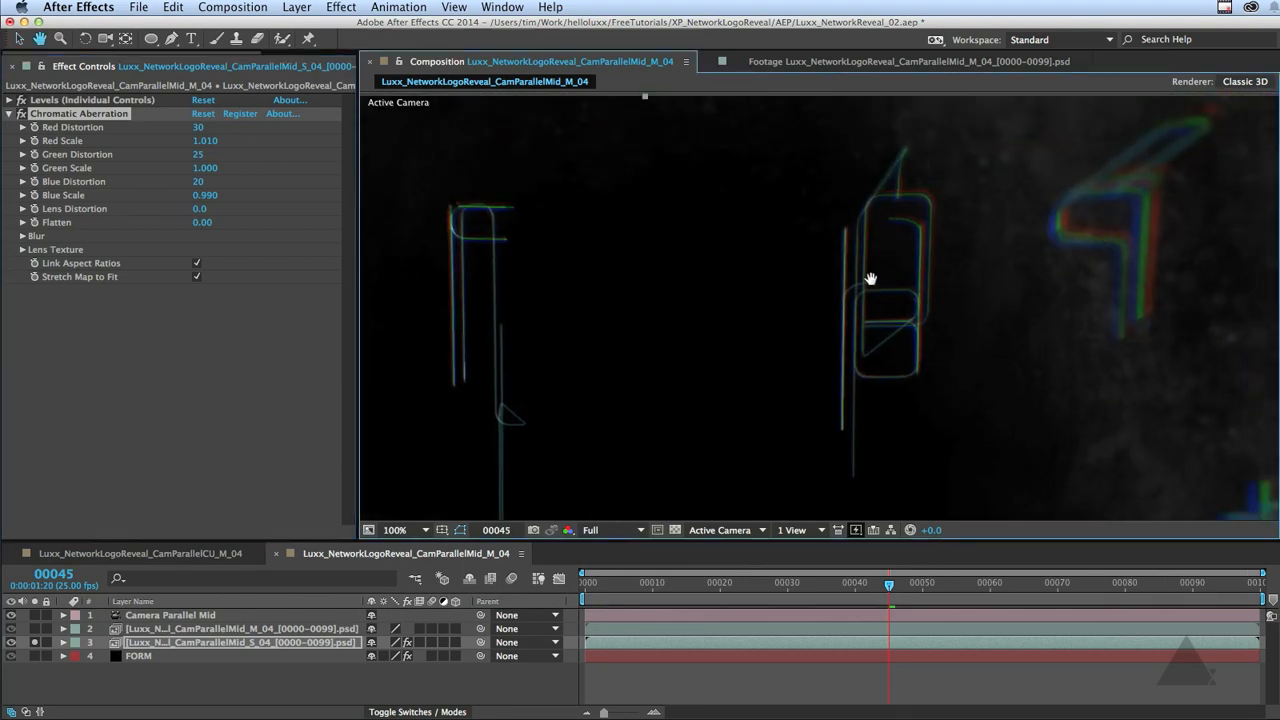
left_click_drag(463, 294, 687, 300)
left_click_drag(390, 349, 737, 354)
left_click_drag(843, 314, 649, 234)
left_click_drag(1052, 320, 889, 266)
key("comma")
key("space")
left_click_drag(830, 420, 831, 352)
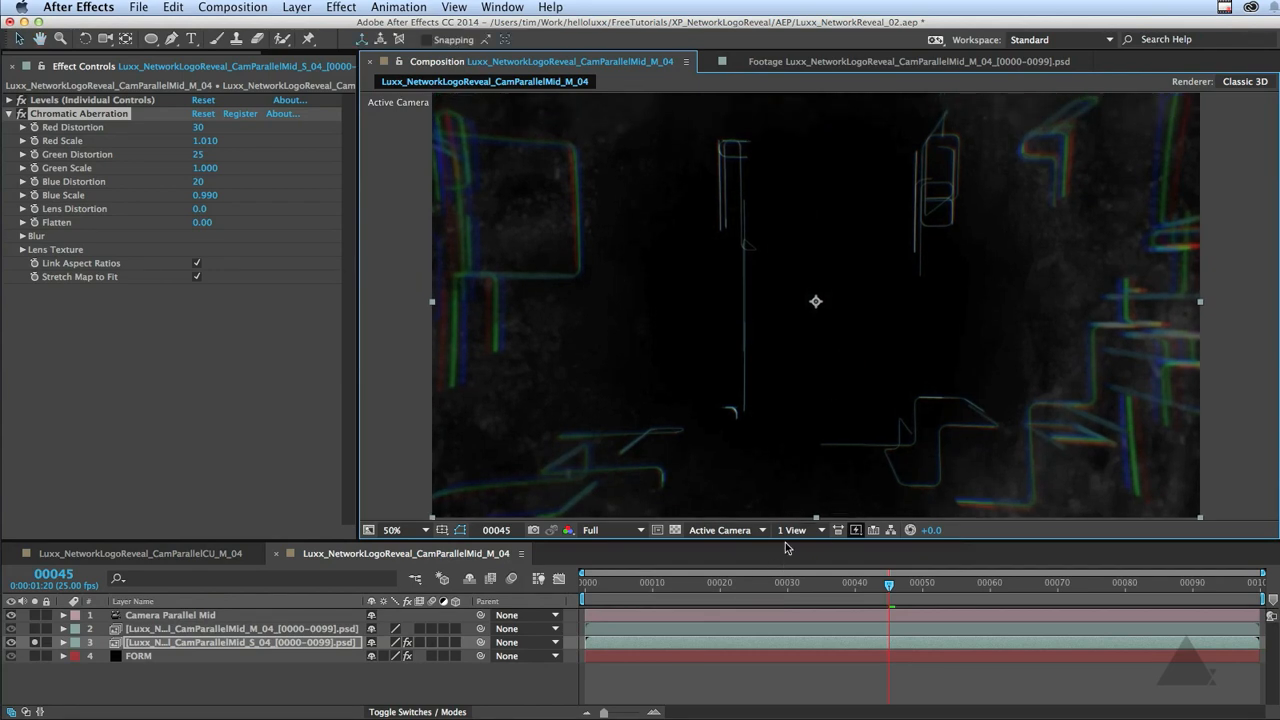
left_click_drag(786, 547, 786, 585)
left_click_drag(760, 274, 757, 287)
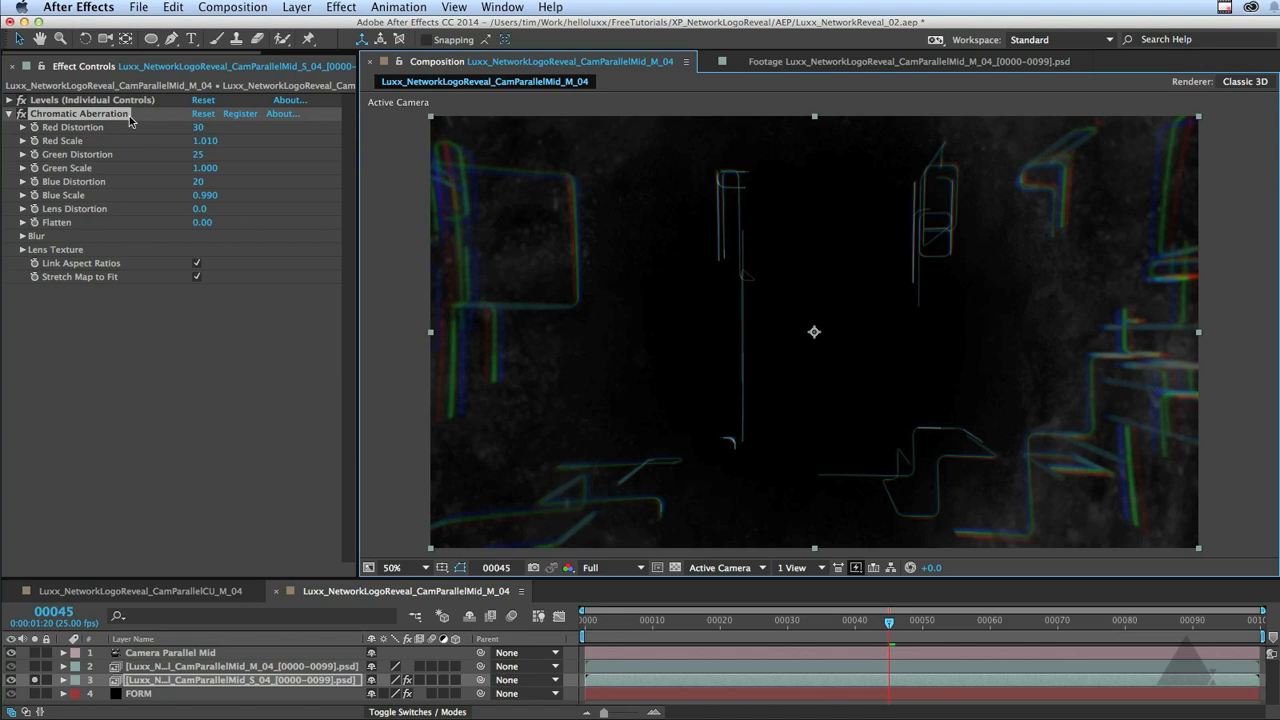
Set Chromatic Aberration's Red Distortion to 5, Green Distortion to 6 and Blue Distortion to 4
left_click(198, 127)
type("5")
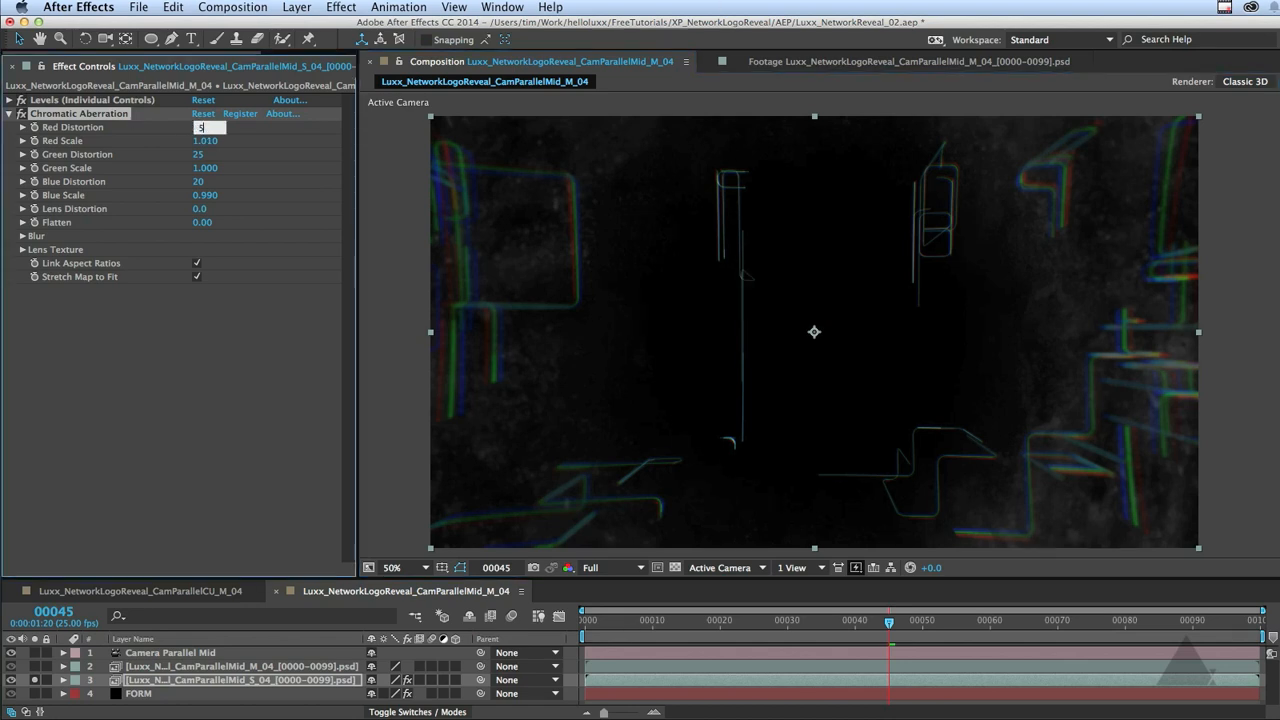
key("Return")
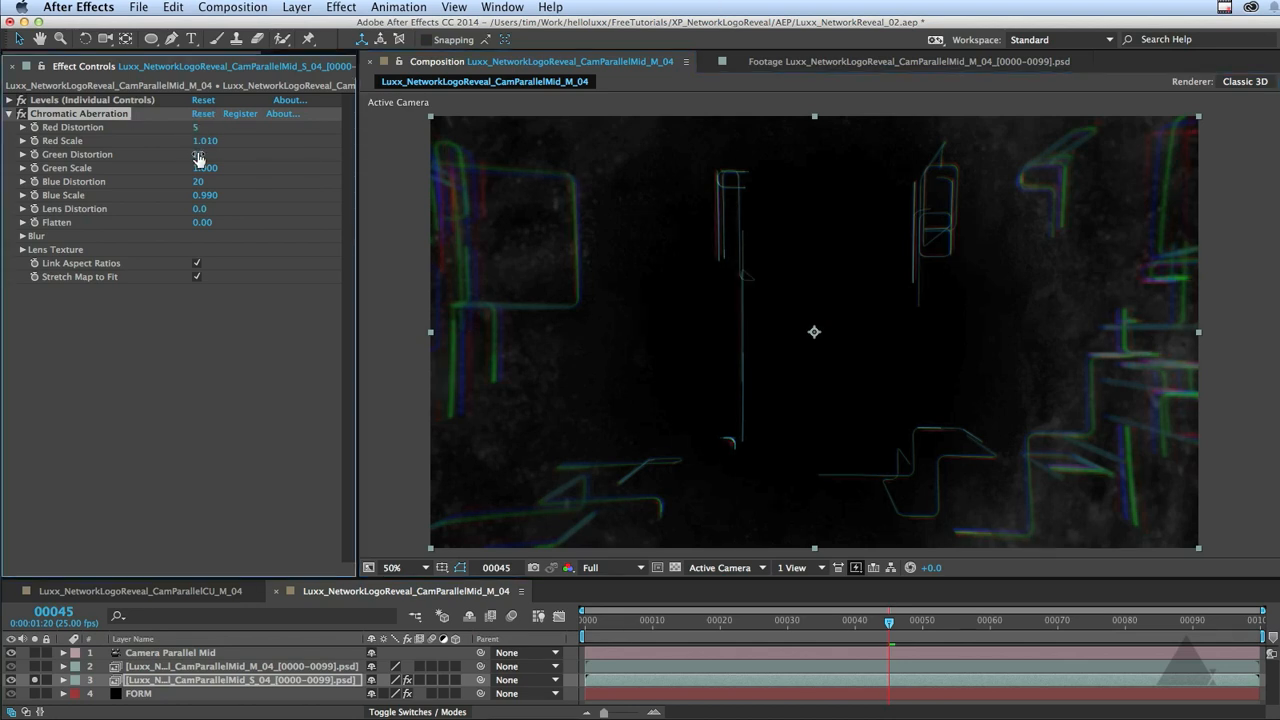
left_click(199, 155)
type("6")
left_click(197, 182)
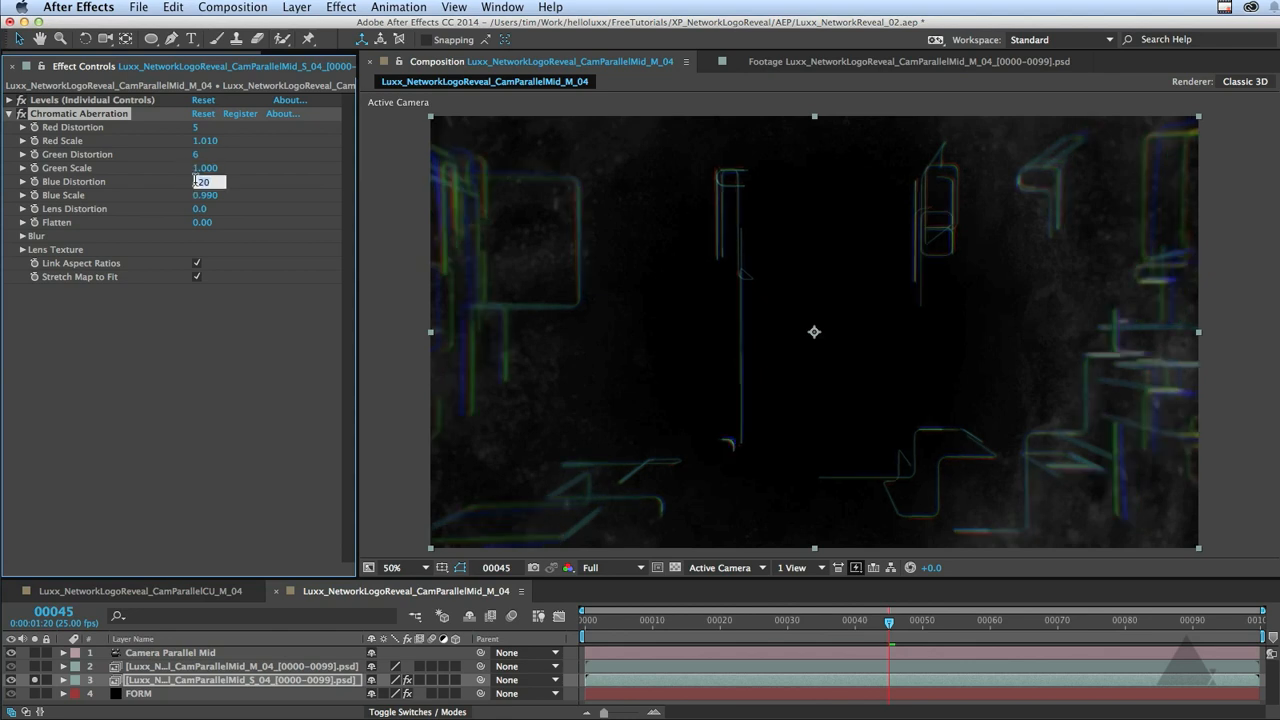
key("Return")
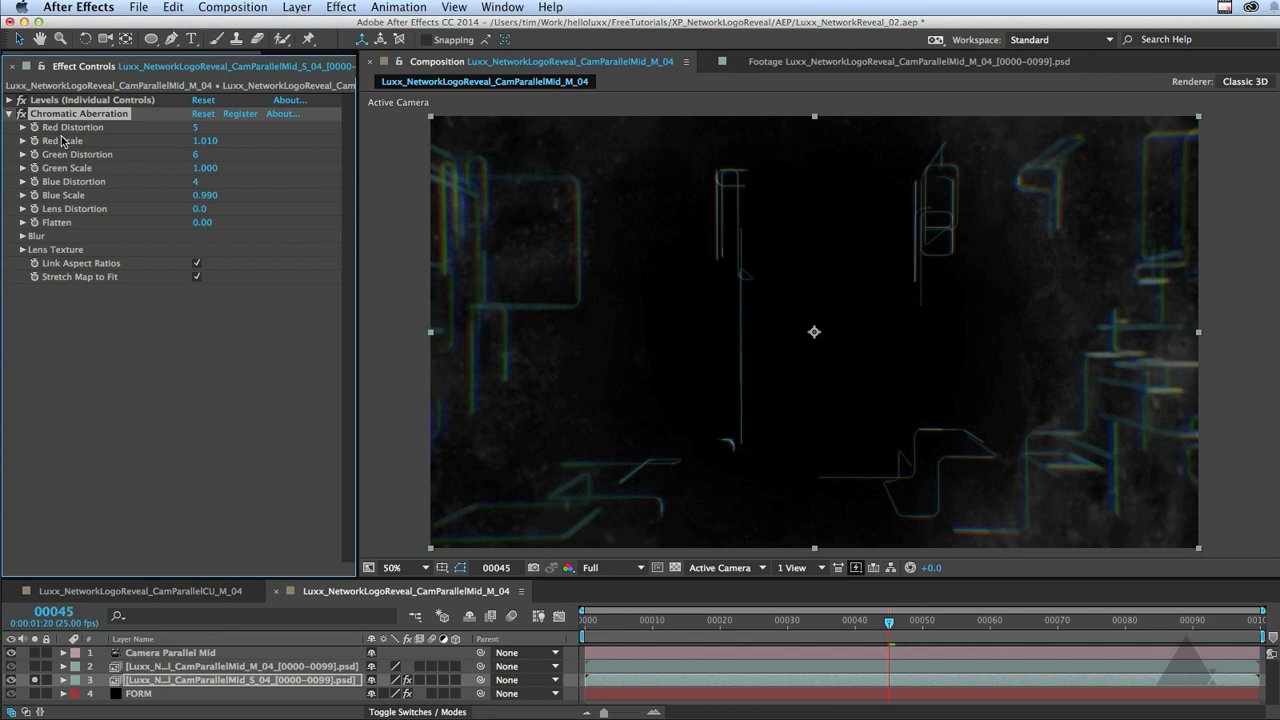
Set Chromatic Aberration's Red Scale to 1.001 and Blue Scale to 0.999
left_click(207, 142)
type("1")
key("Return")
left_click(206, 195)
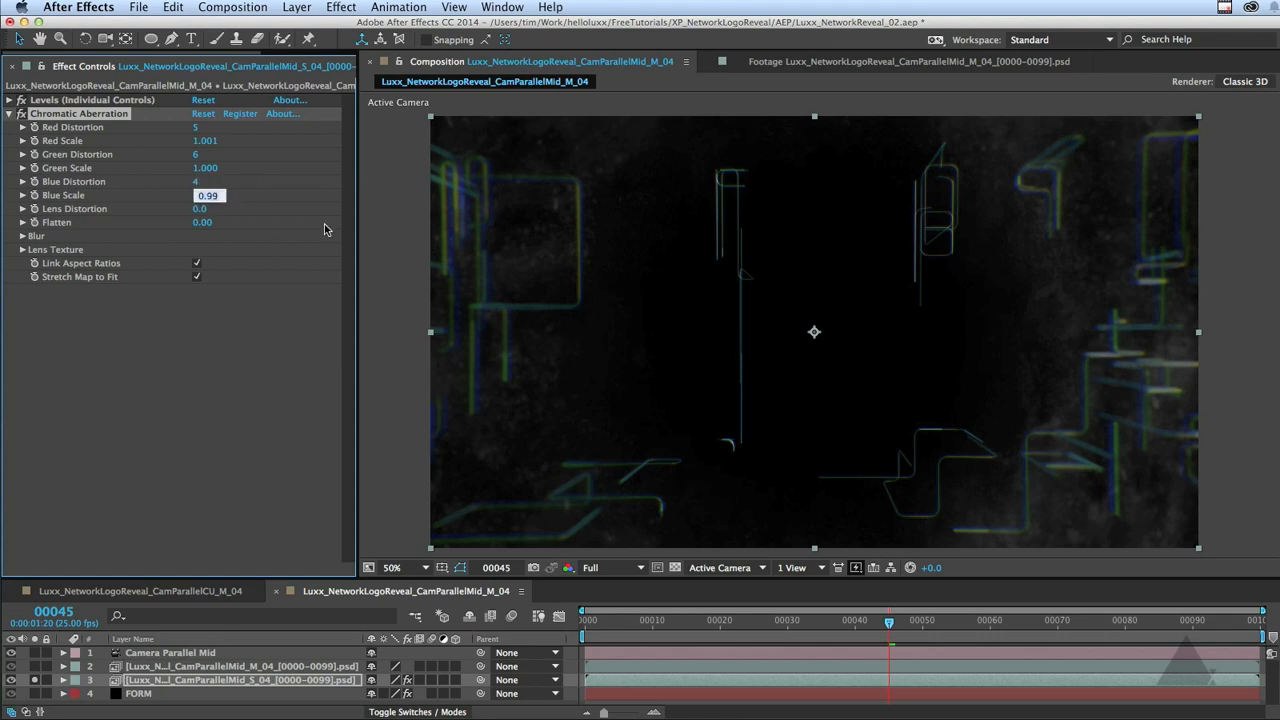
type("0.9")
key("Return")
Set Chromatic Aberration's Edge Blur to 0 and its Lens Texture to None
left_click(22, 236)
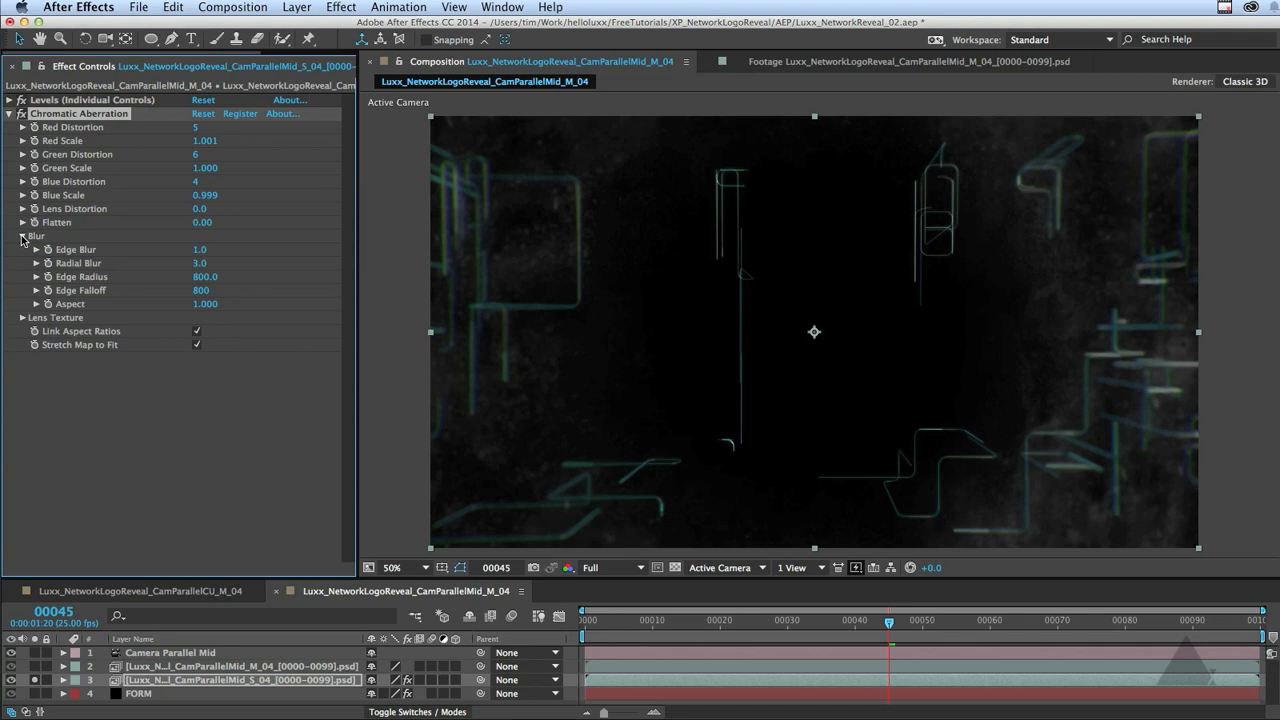
left_click_drag(196, 250, 145, 253)
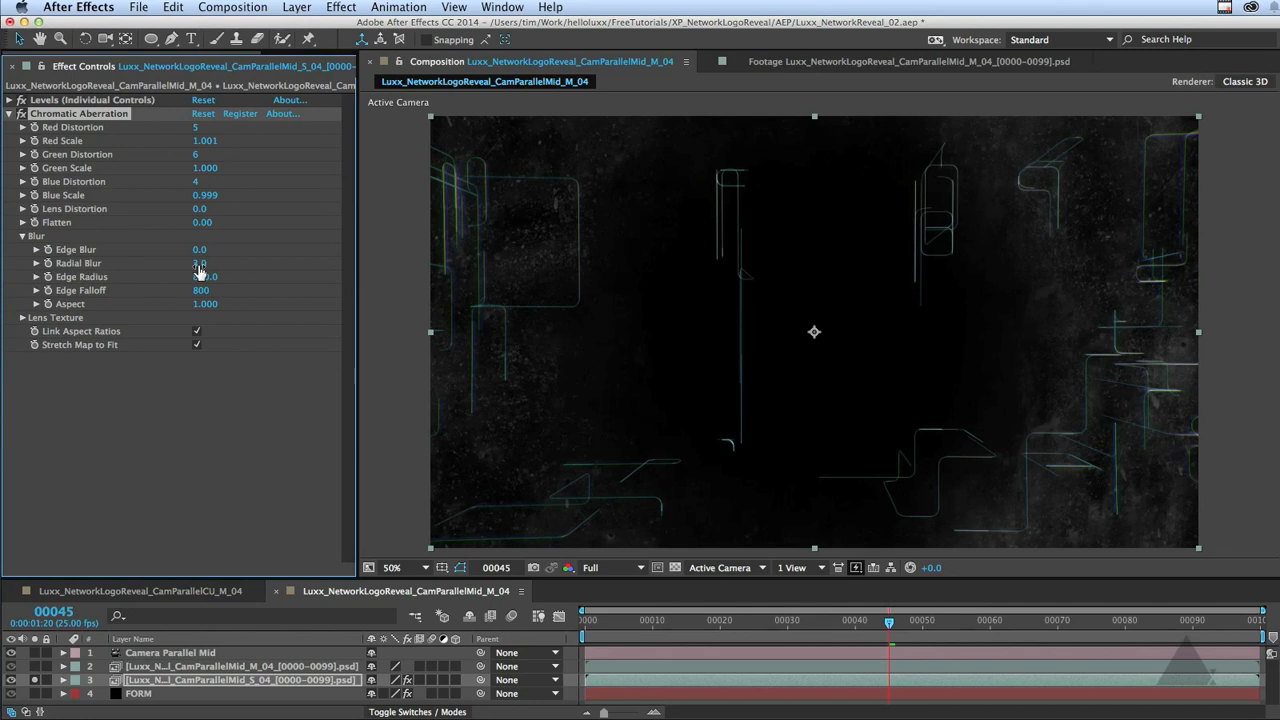
left_click(23, 318)
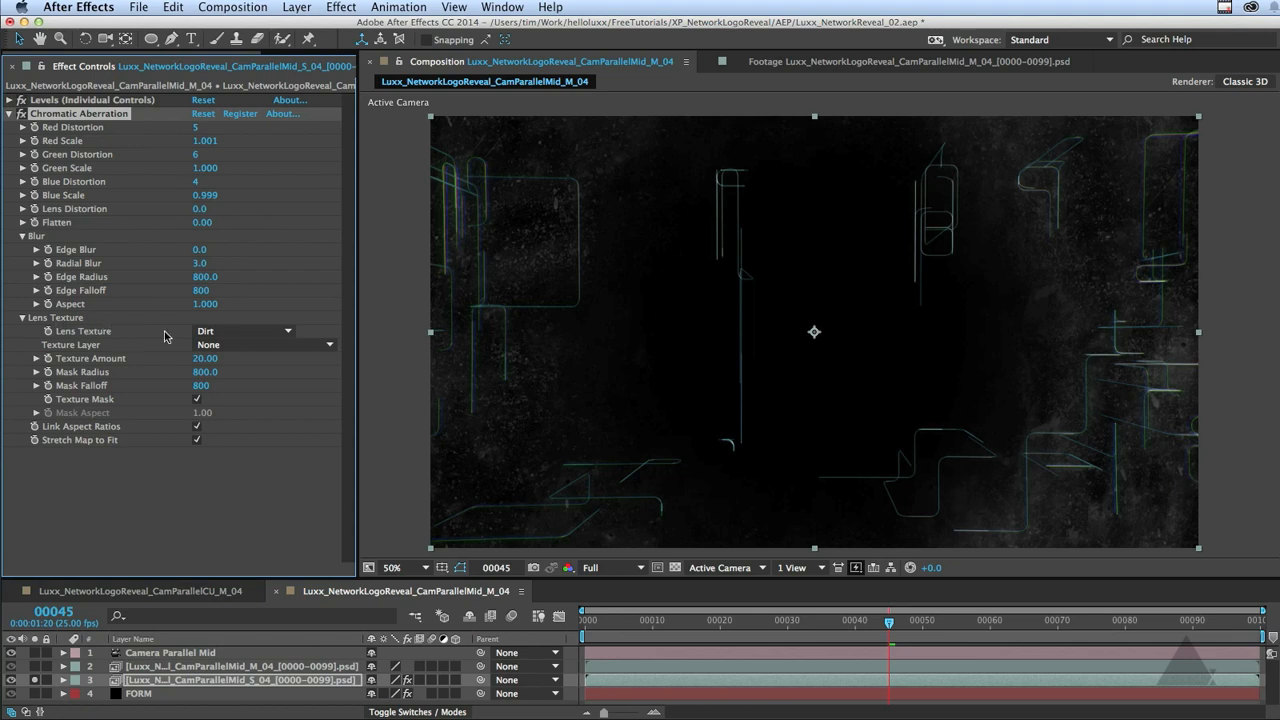
left_click(240, 331)
left_click(229, 342)
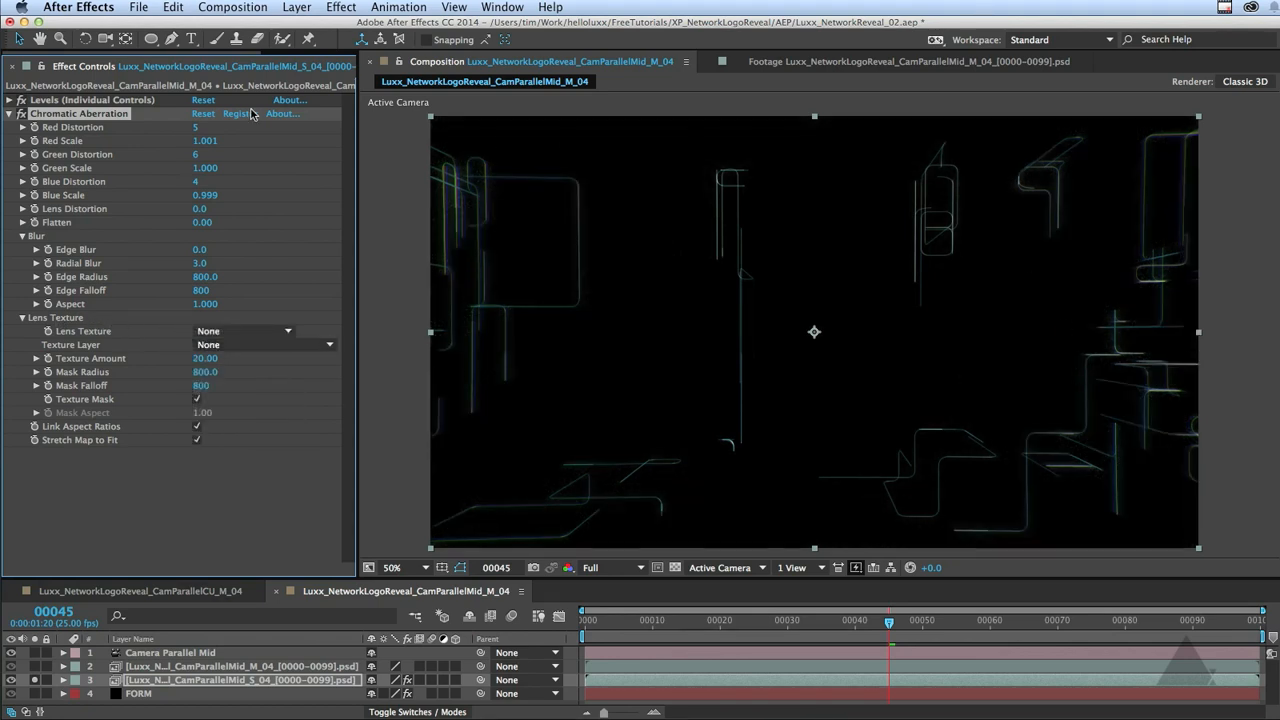
Compare the lines across the whole frame with Chromatic Aberration switched off and on
left_click(22, 114)
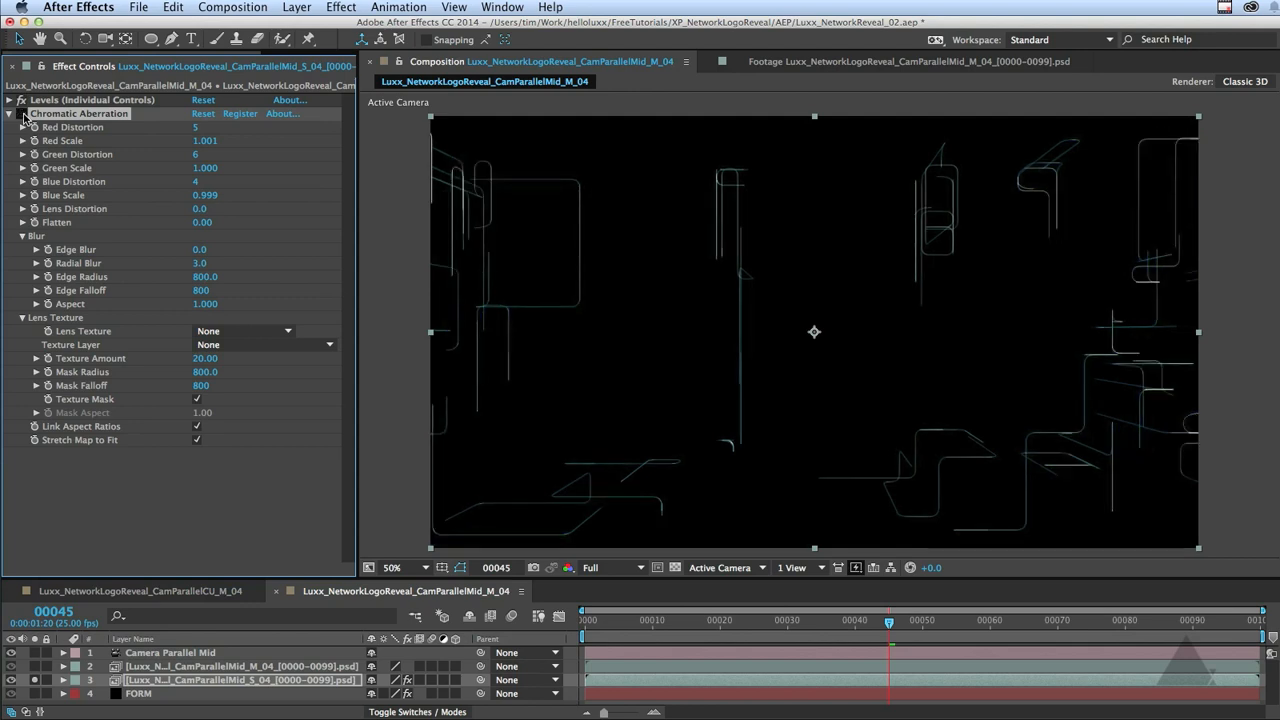
left_click(22, 114)
left_click(22, 114)
left_click(22, 114)
left_click(22, 114)
left_click(22, 114)
left_click(22, 114)
left_click(22, 114)
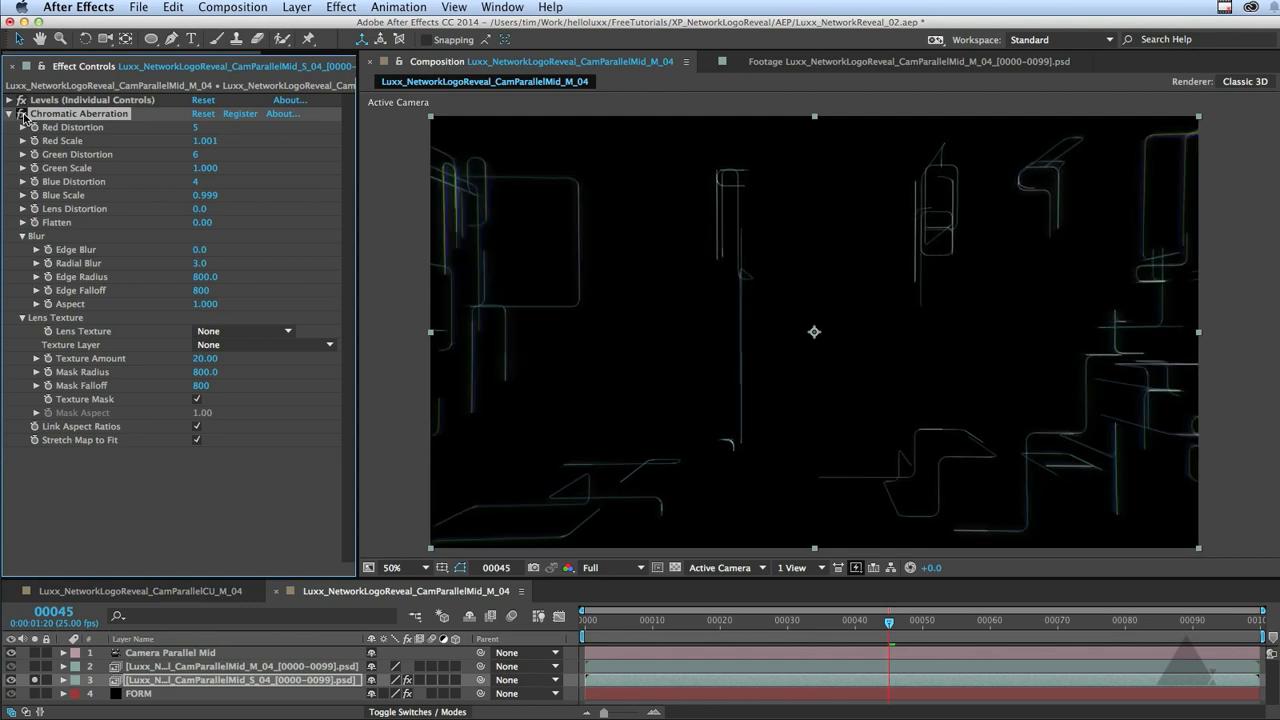
Examine the color fringing at 100% from the frame's edge to its centre, comparing with Chromatic Aberration off and on
key("period")
key("space")
left_click_drag(504, 189, 531, 263)
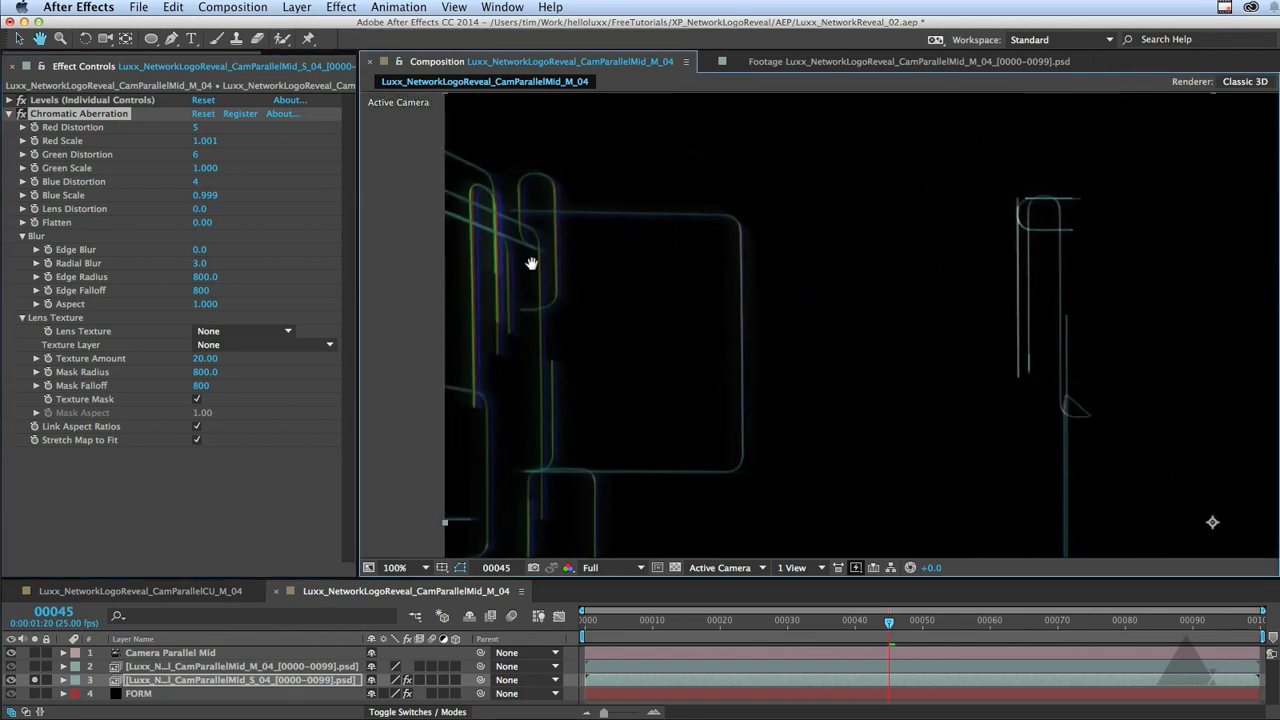
key("space")
left_click_drag(963, 317, 661, 296)
left_click_drag(1112, 268, 903, 317)
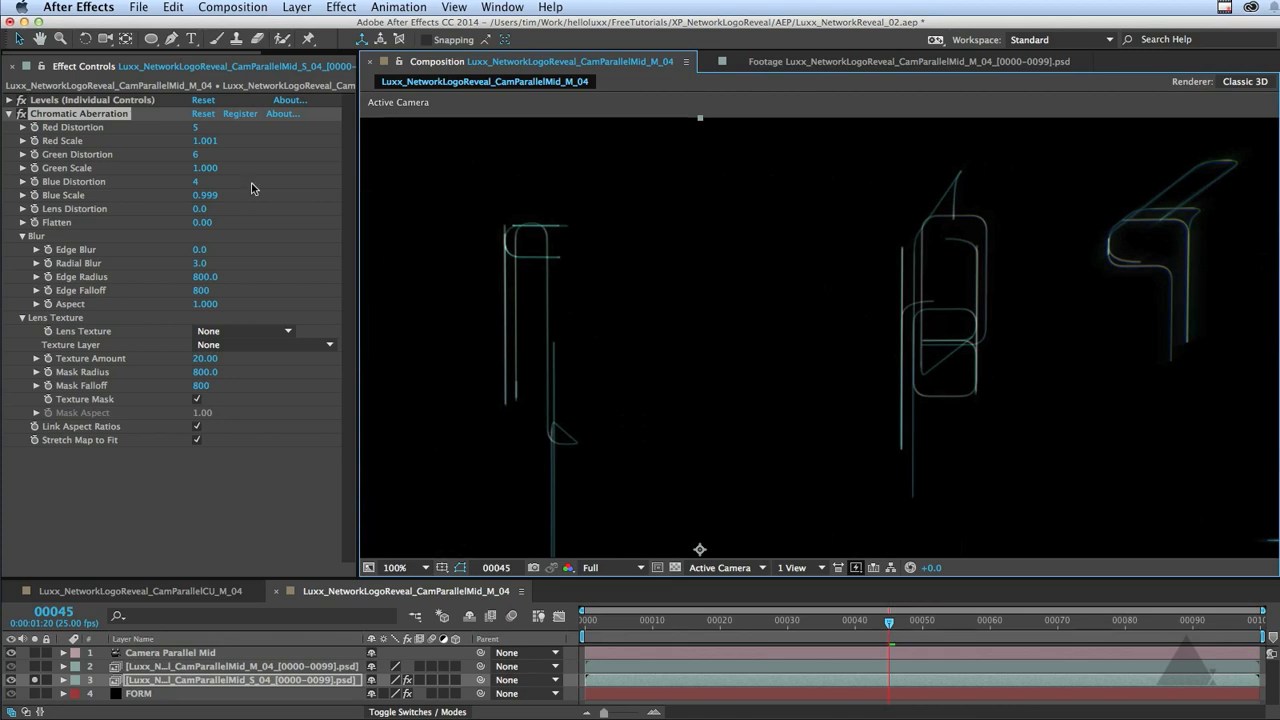
left_click(21, 114)
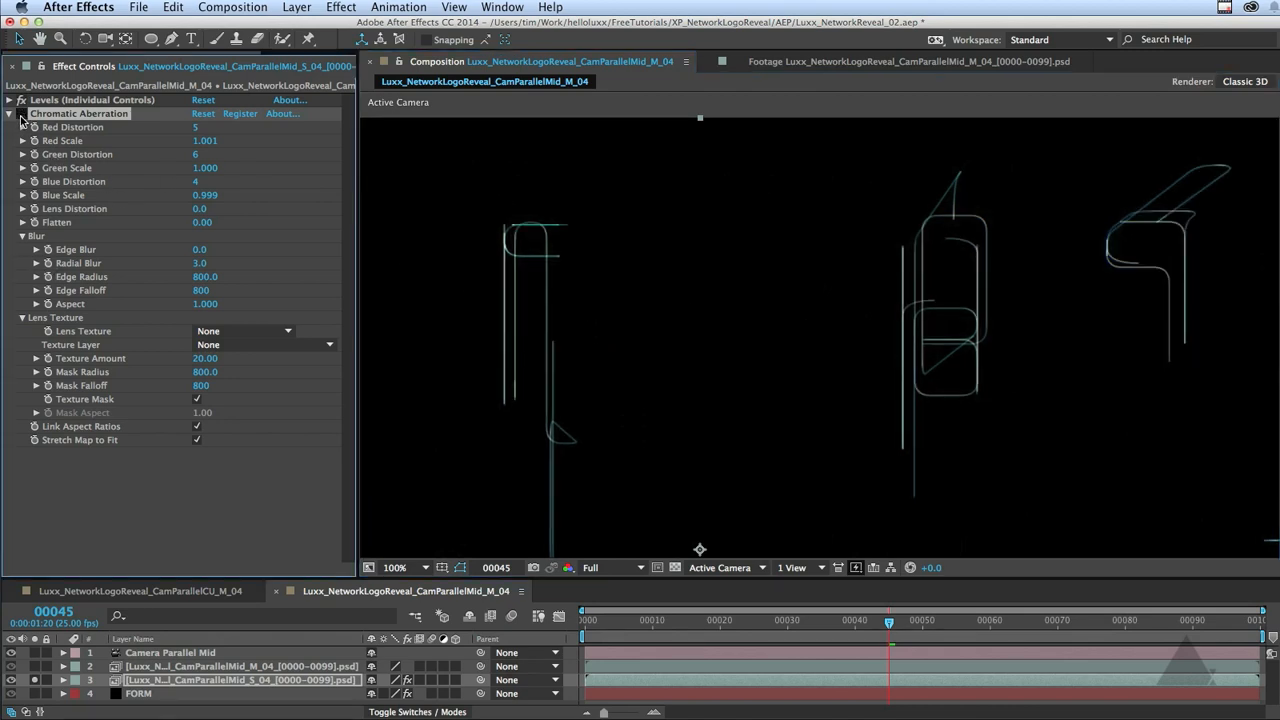
left_click(21, 114)
left_click(21, 114)
left_click(21, 114)
left_click(10, 114)
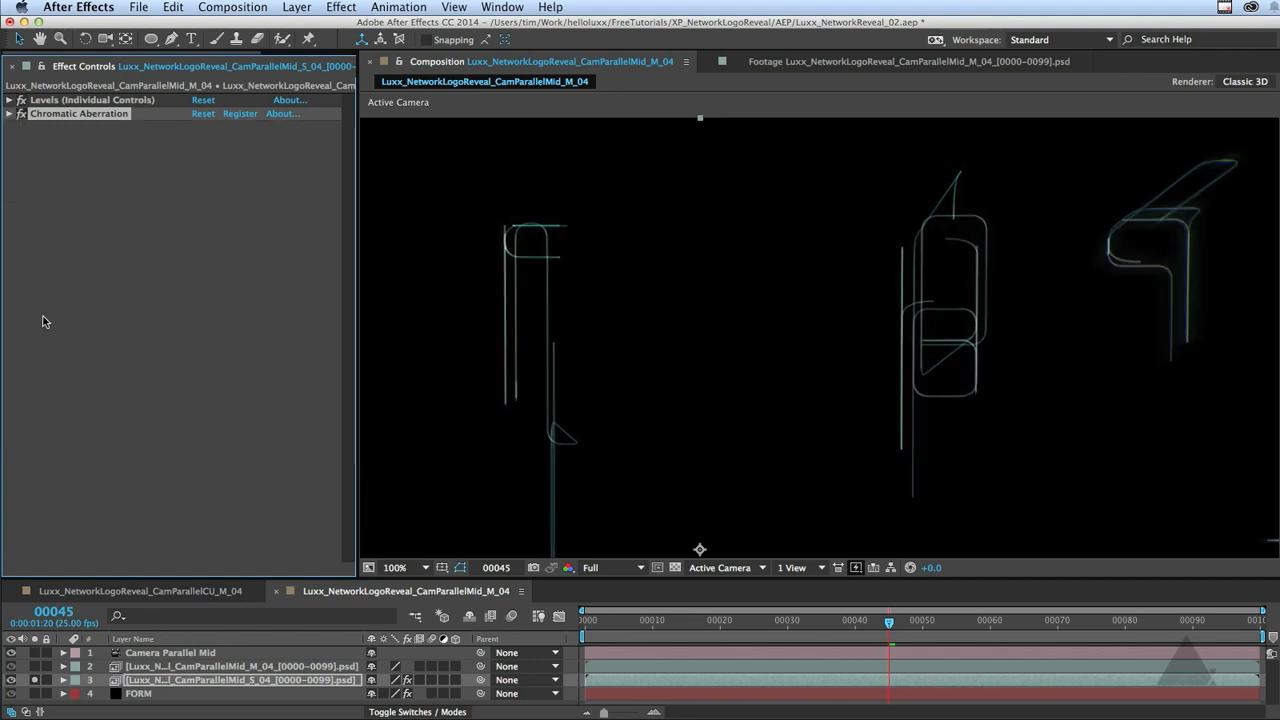
Solo the CamParallelMid_M_04 layer in place of the CamParallelMid_S_04 layer
left_click(200, 666)
left_click(34, 666)
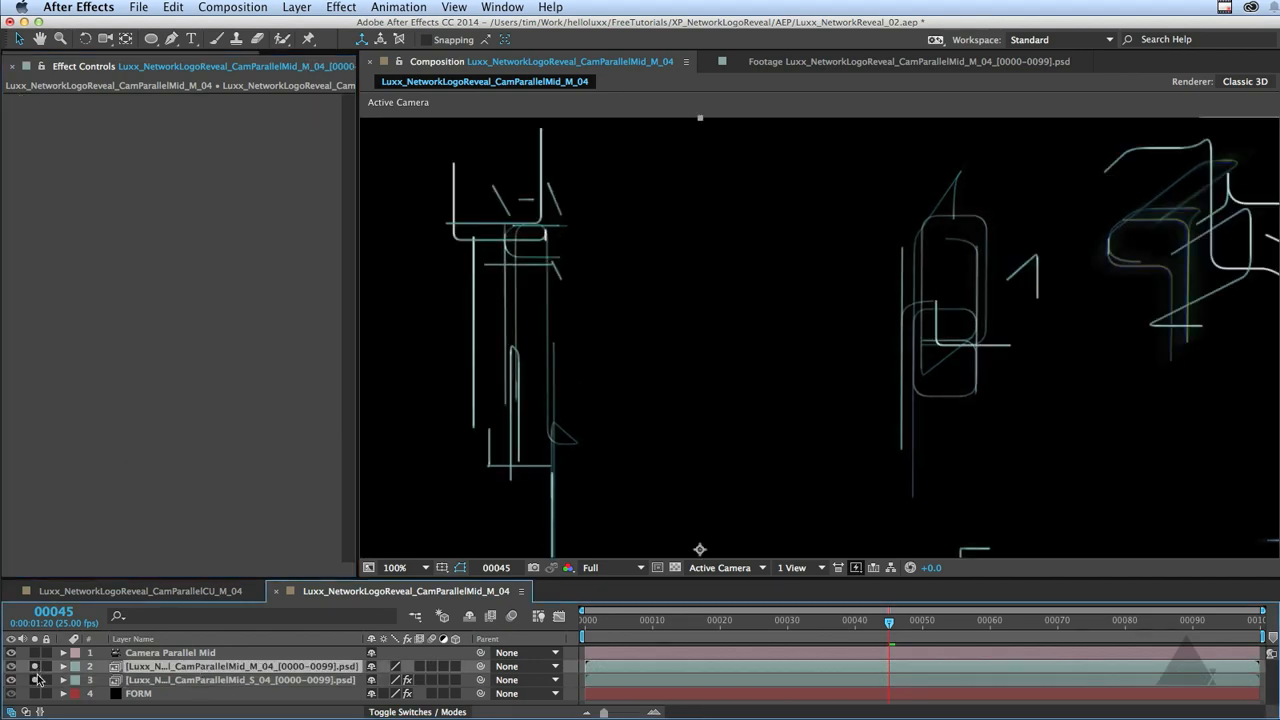
left_click(36, 680)
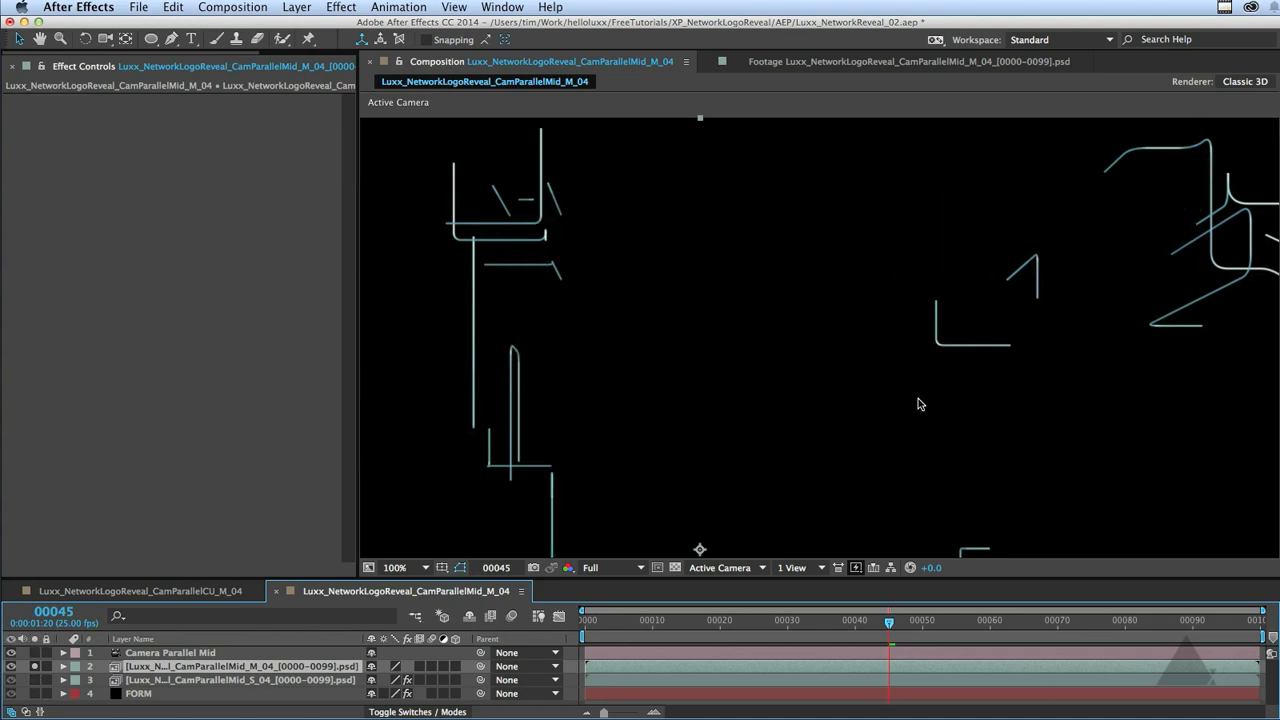
Apply the Universe Diffuse Glow effect to the CamParallelMid_M_04 layer
key("space")
left_click_drag(596, 346, 783, 271)
left_click_drag(1137, 376, 842, 348)
left_click_drag(980, 165, 766, 288)
left_click_drag(616, 475, 893, 288)
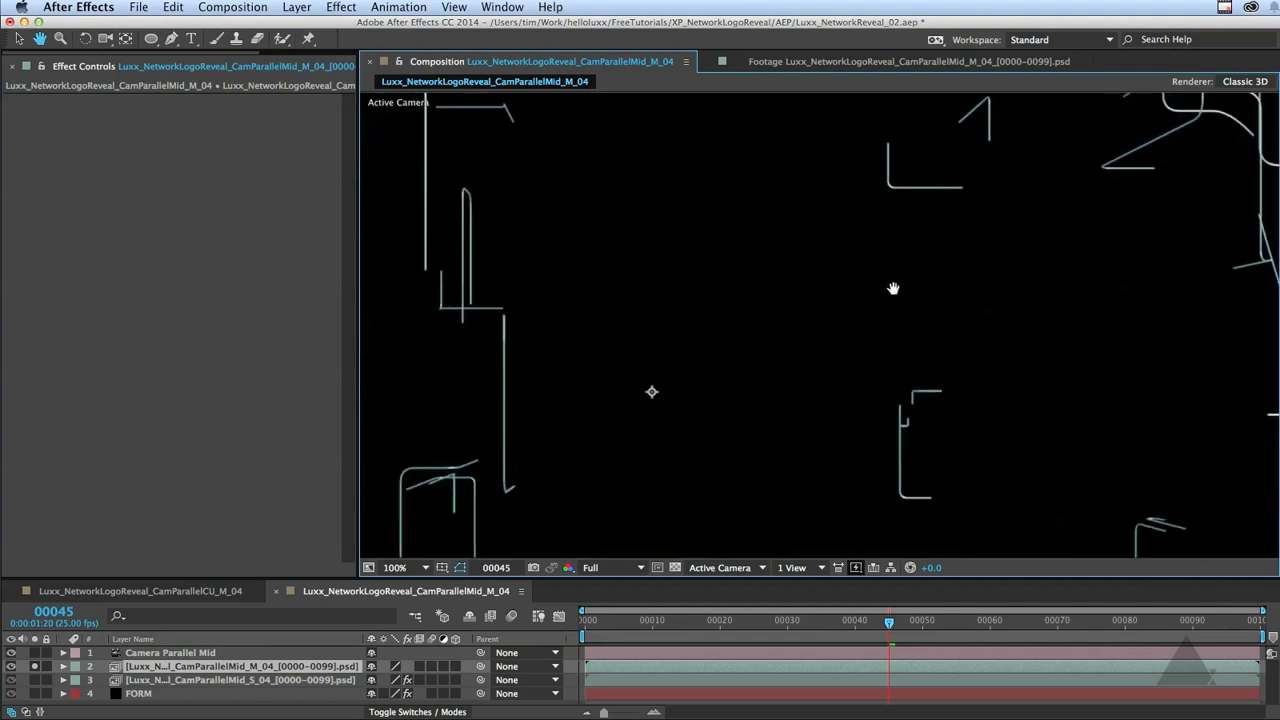
left_click_drag(872, 331, 957, 374)
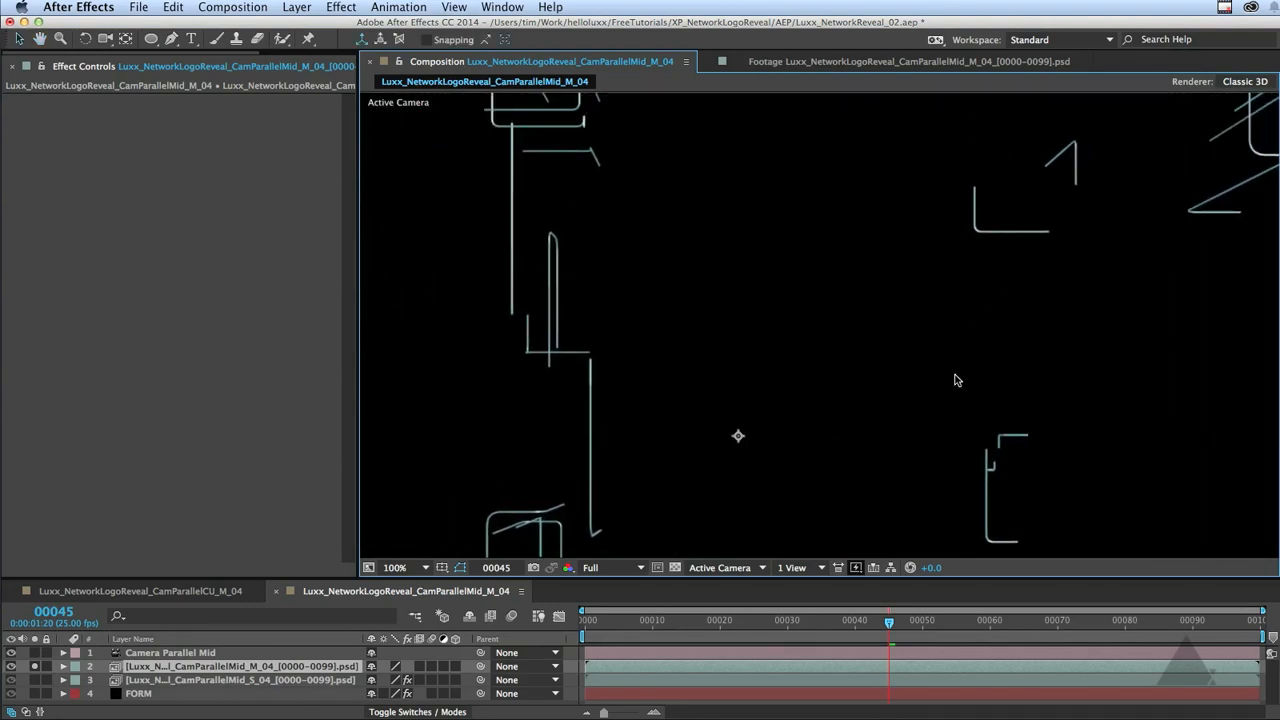
left_click(343, 8)
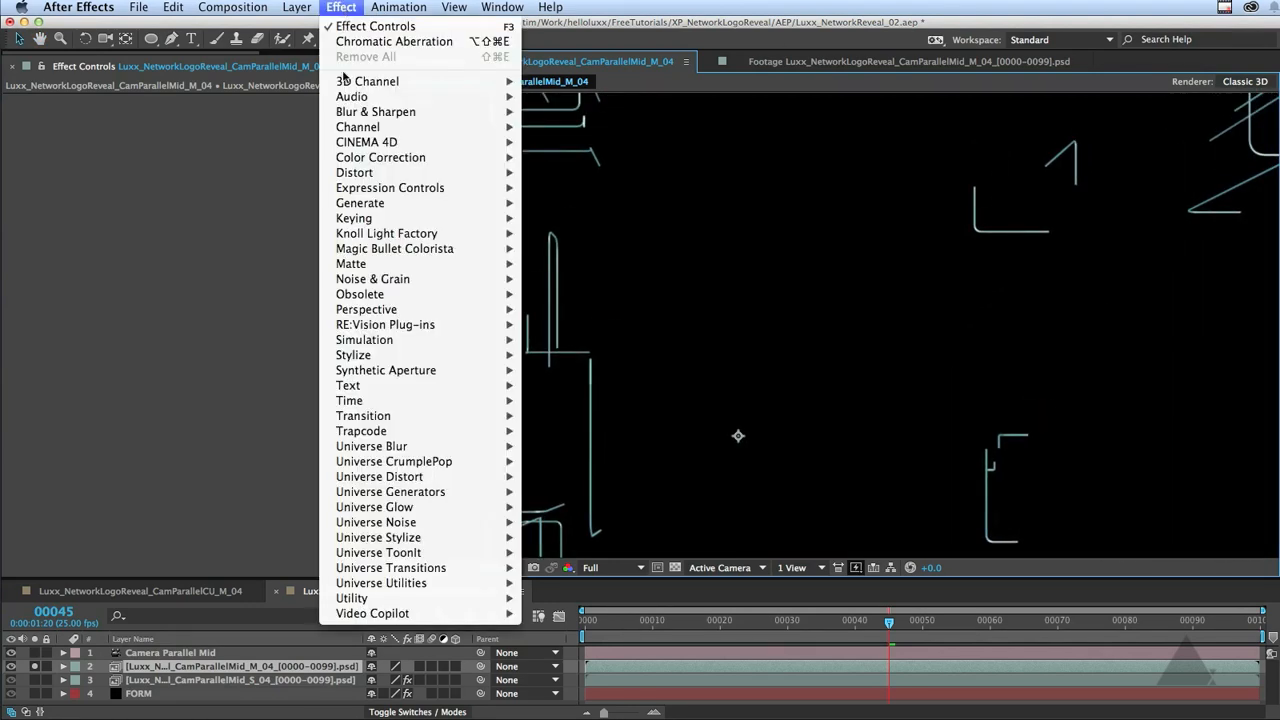
mouse_move(399, 416)
mouse_move(420, 507)
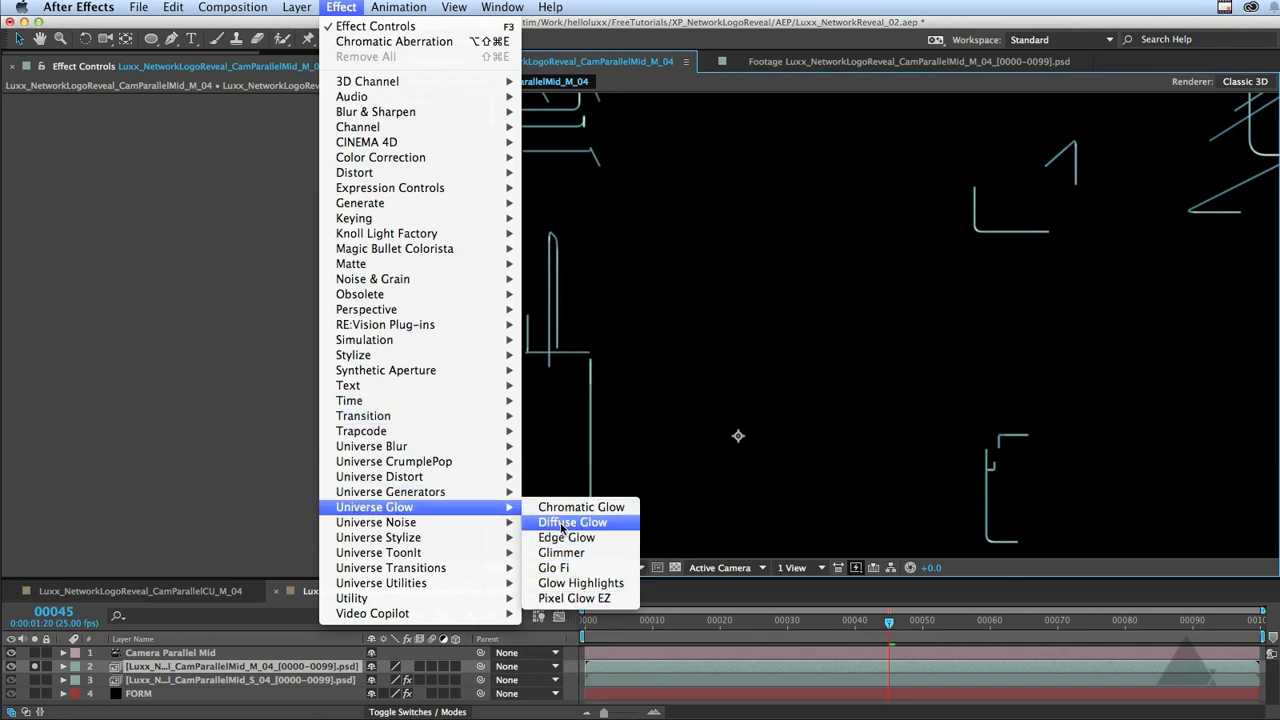
left_click(562, 523)
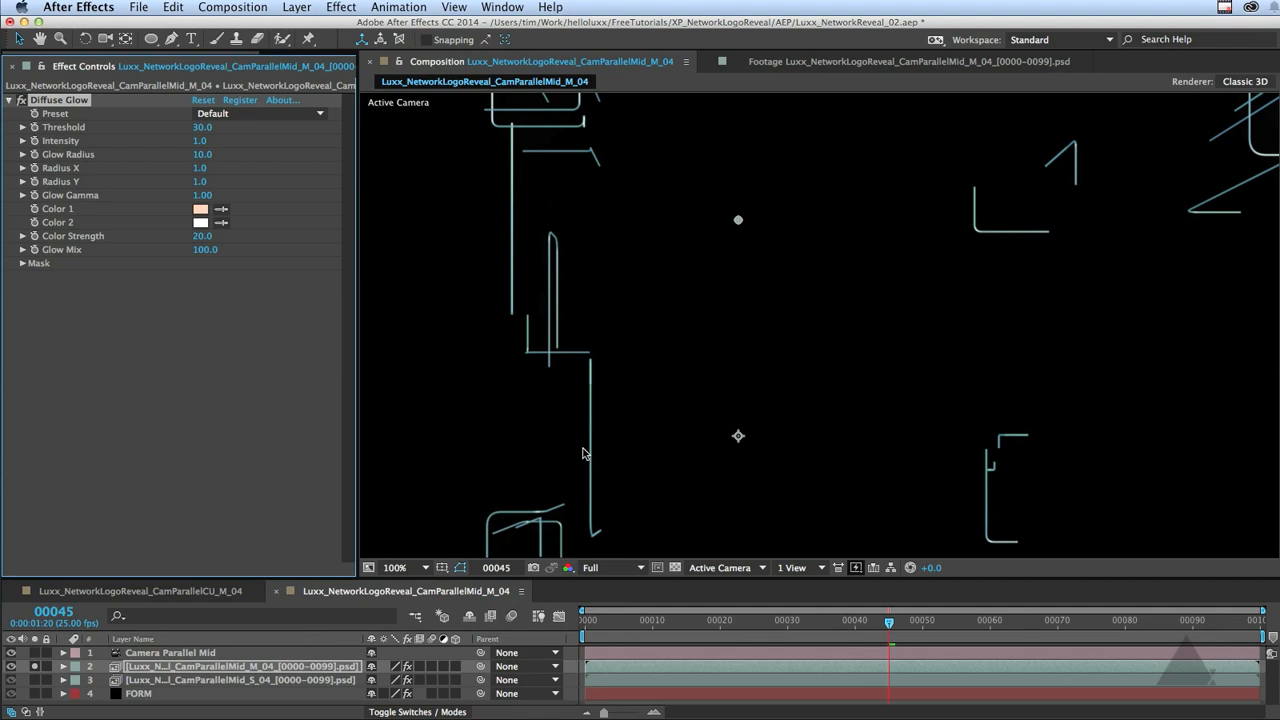
Set Diffuse Glow's Threshold to 11, Intensity to 4 and Glow Radius to 1
key("space")
left_click_drag(1162, 217, 811, 403)
left_click_drag(703, 378, 797, 337)
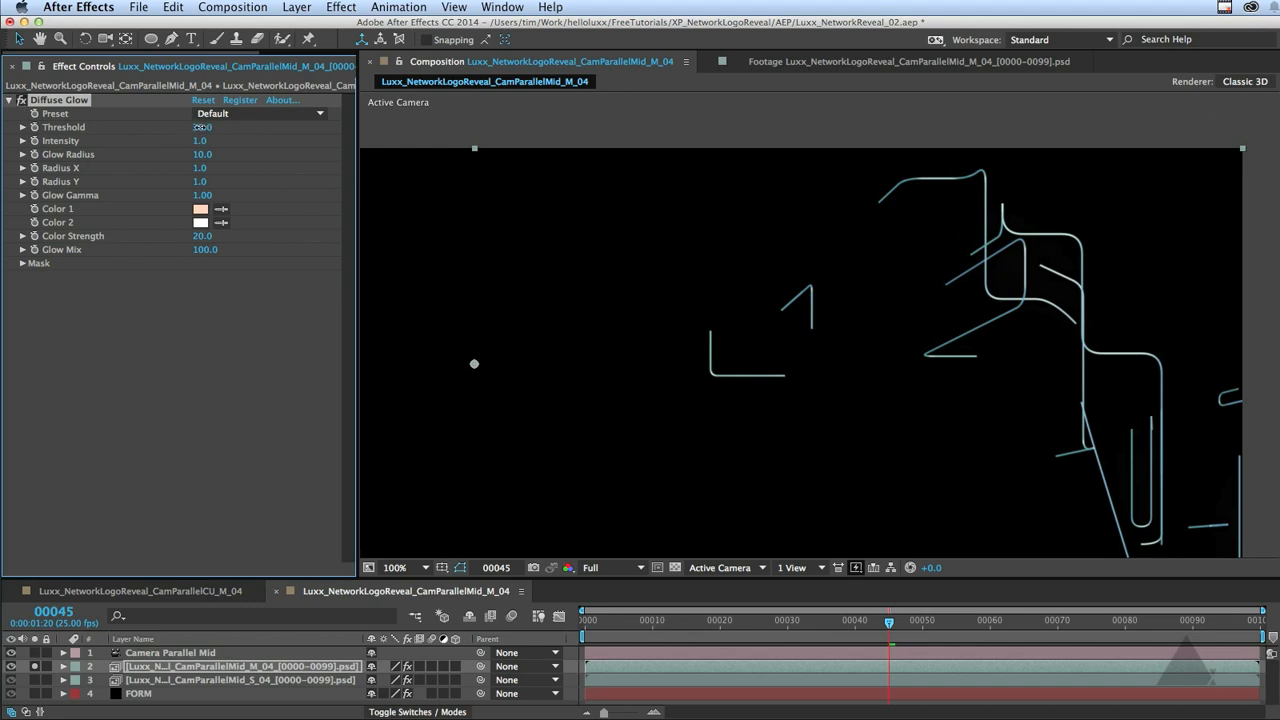
left_click_drag(201, 127, 97, 136)
left_click_drag(217, 145, 263, 145)
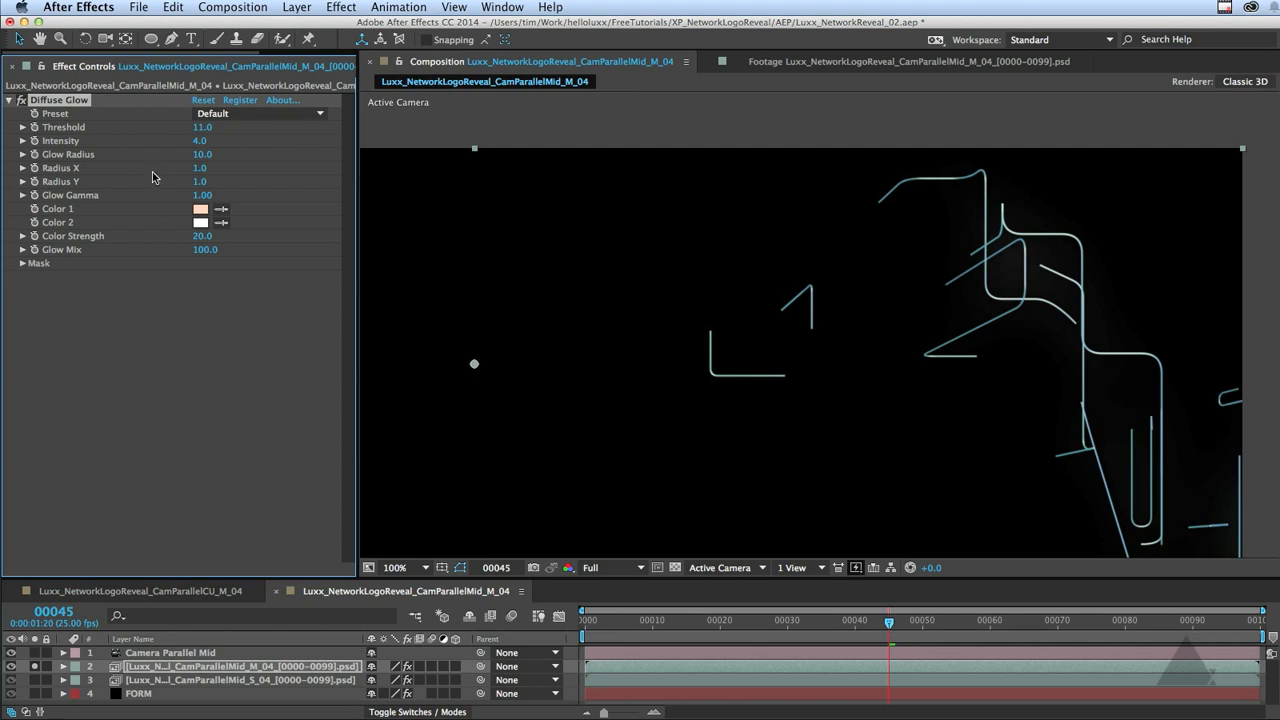
left_click(205, 156)
type("1")
key("Return")
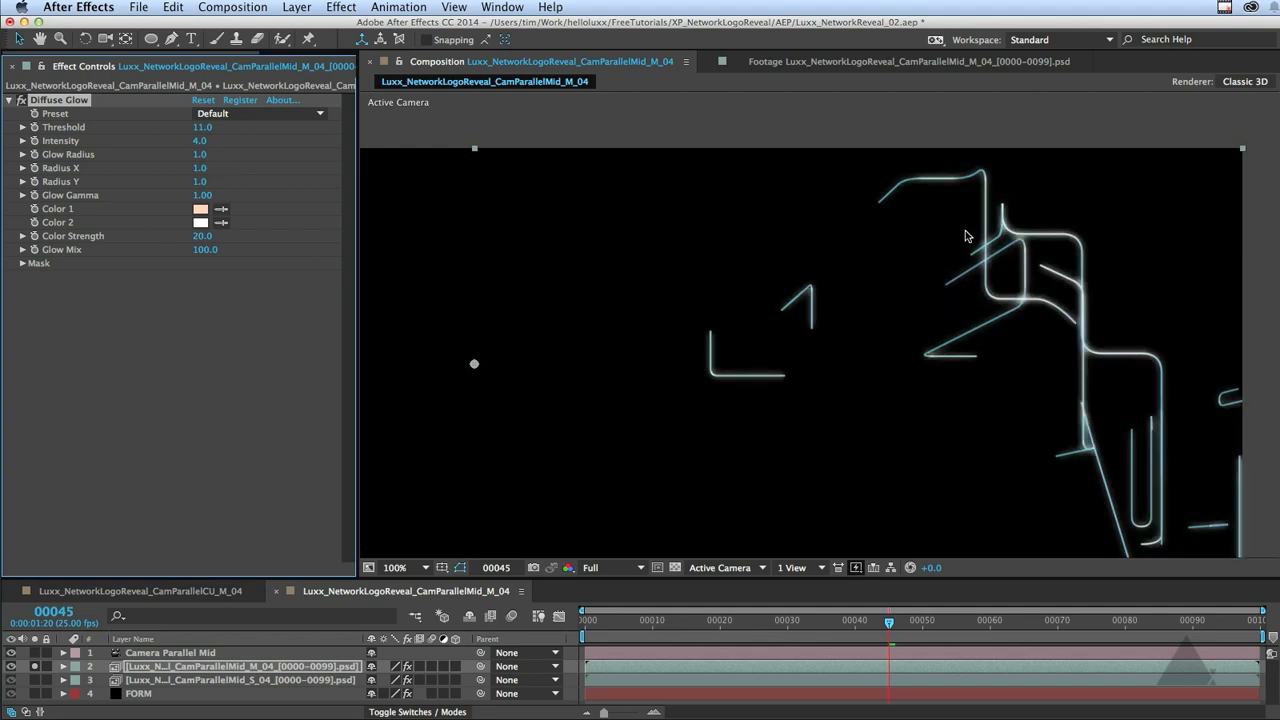
Set Diffuse Glow's Intensity to 3 and Glow Radius to 2
left_click(200, 141)
type("3")
key("Return")
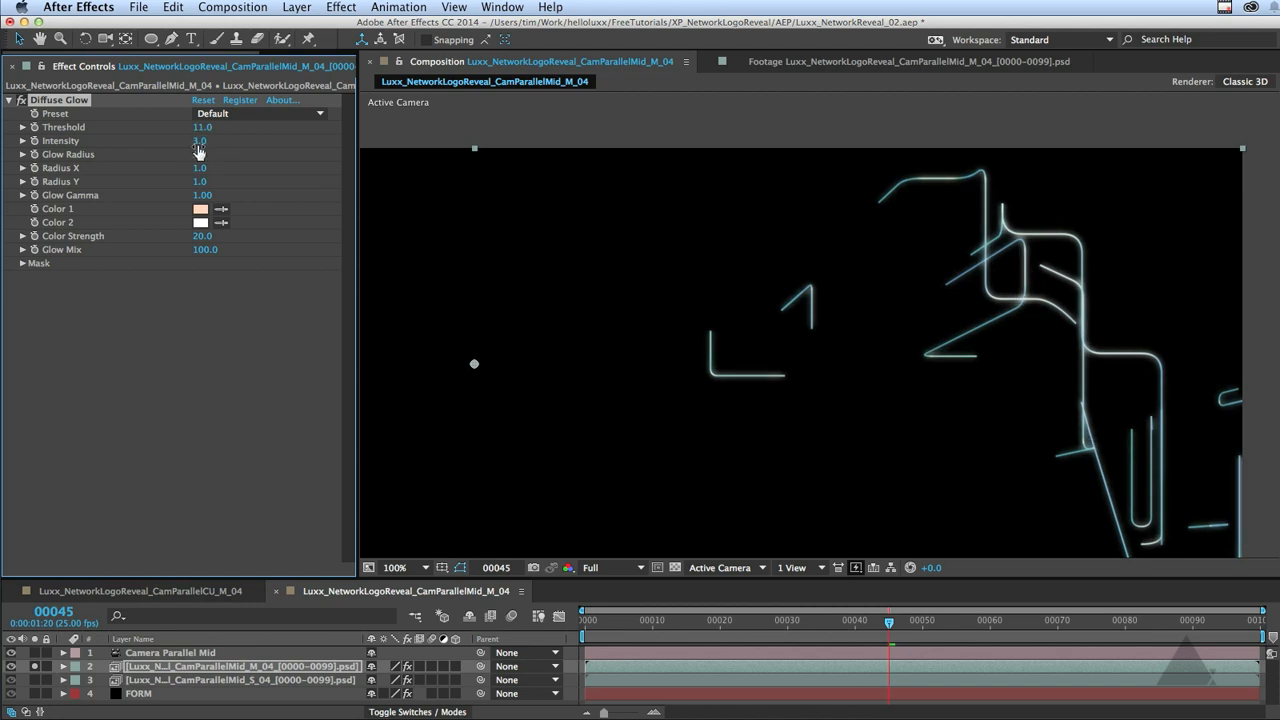
left_click(200, 156)
type("2")
key("Return")
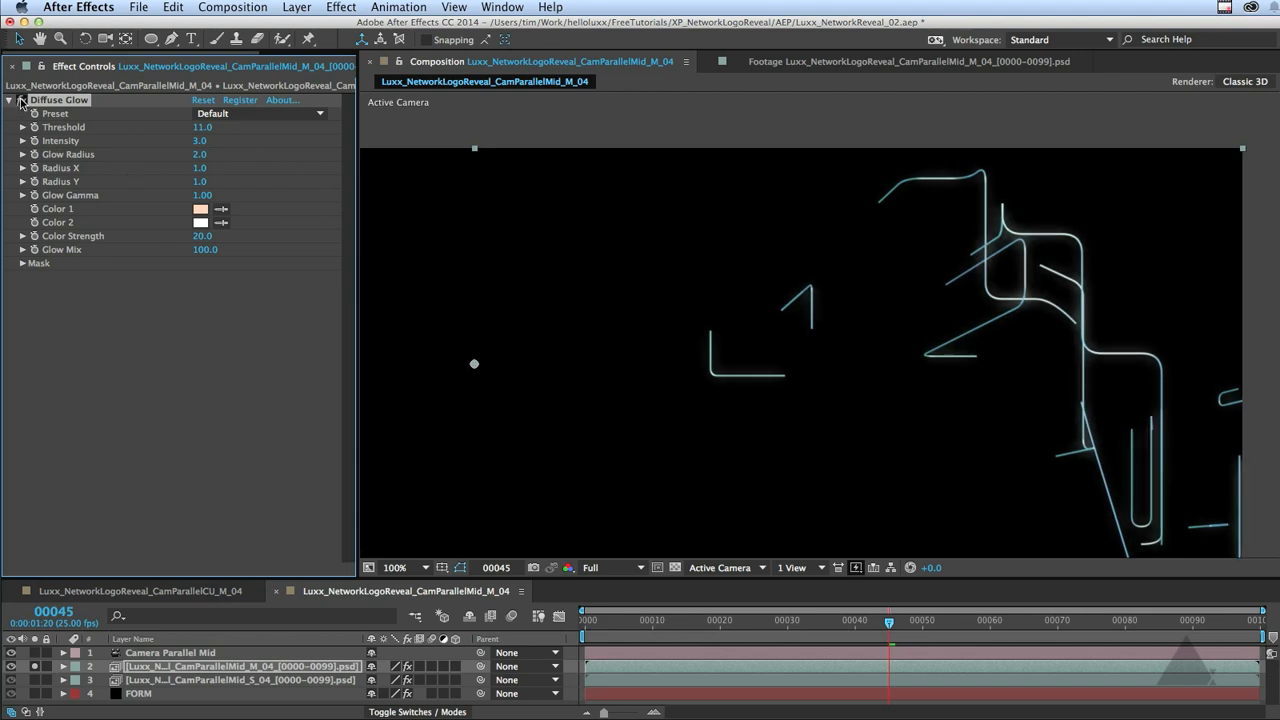
Compare the CamParallelMid_M_04 lines with Diffuse Glow switched off and on
left_click(21, 101)
left_click(21, 101)
left_click(21, 101)
left_click(21, 101)
left_click(21, 101)
left_click(21, 101)
left_click(21, 101)
left_click(21, 101)
left_click(21, 101)
left_click(21, 101)
Unsolo the CamParallelMid_M_04 layer and preview the complete composite at 50% magnification
left_click(34, 666)
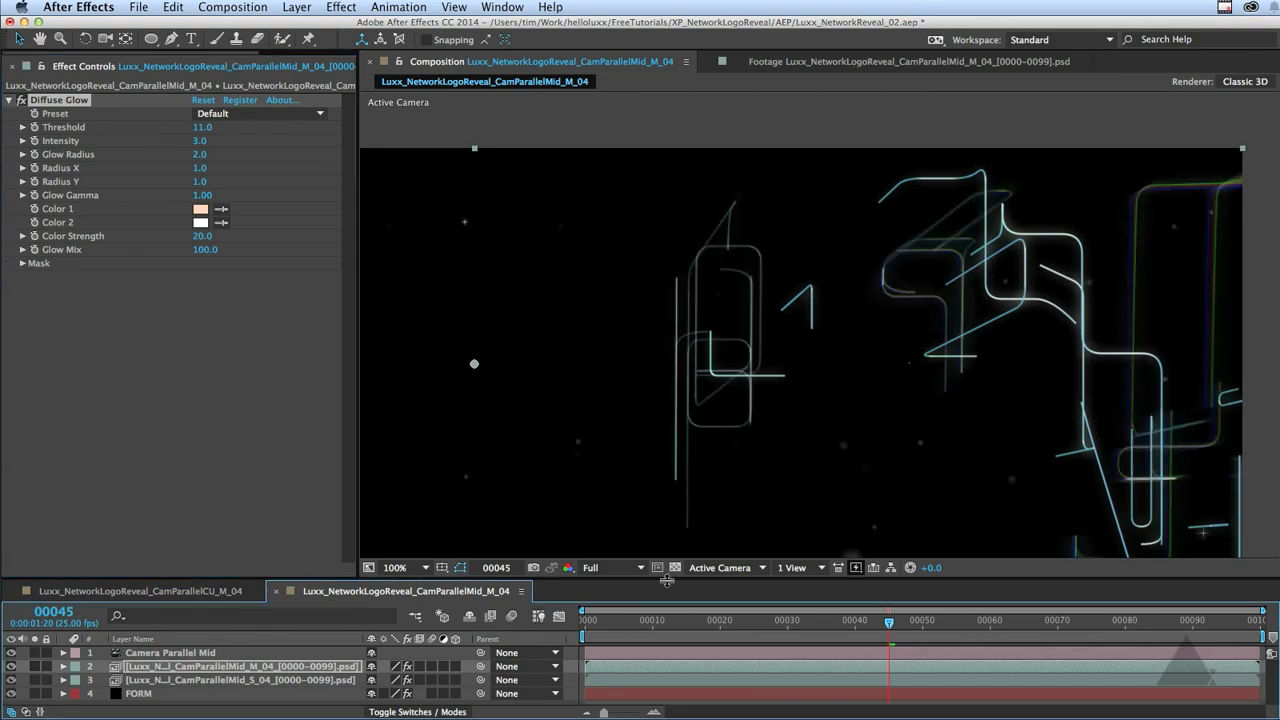
key("h")
left_click_drag(816, 484, 902, 361)
key("comma")
key("space")
left_click_drag(627, 425, 744, 368)
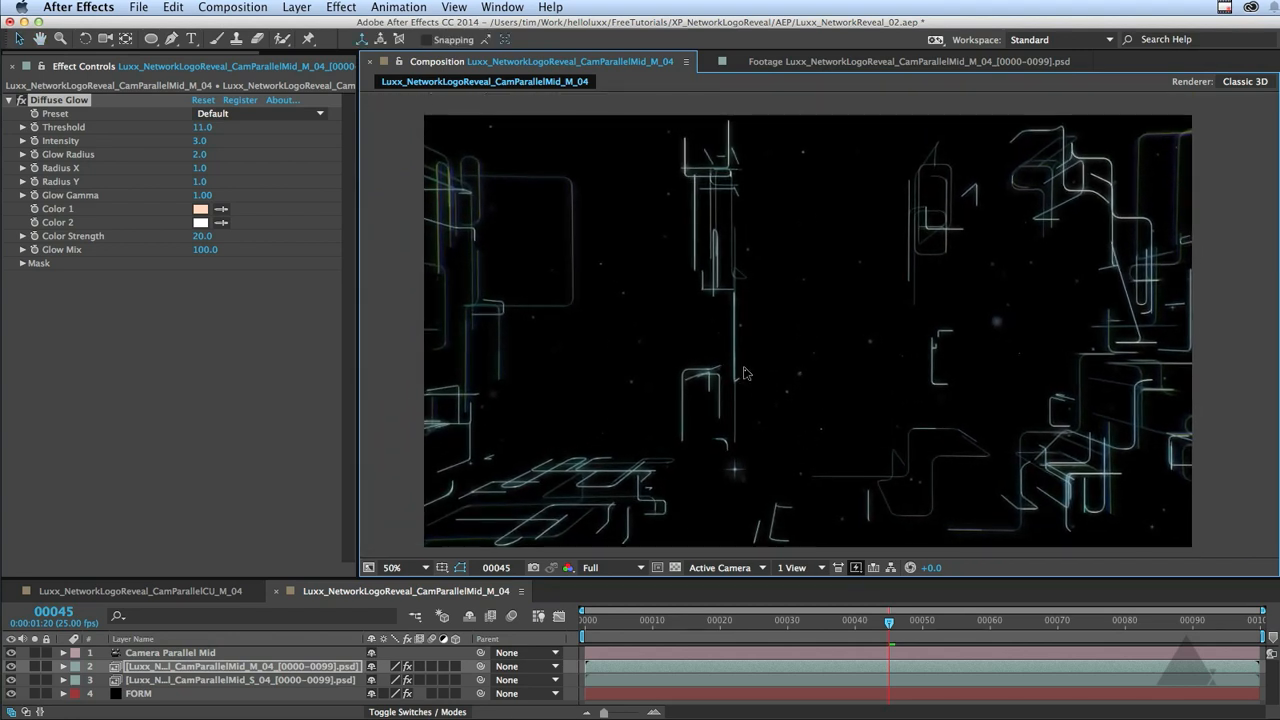
key("space")
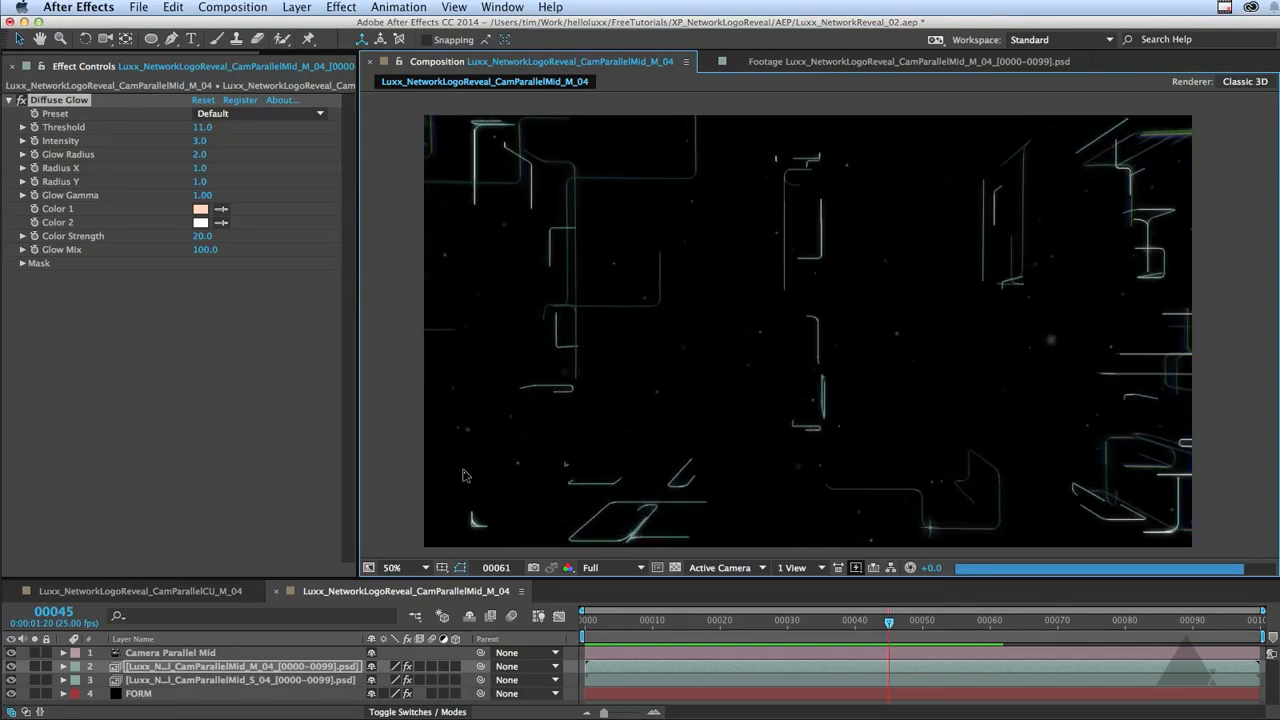
key("space")
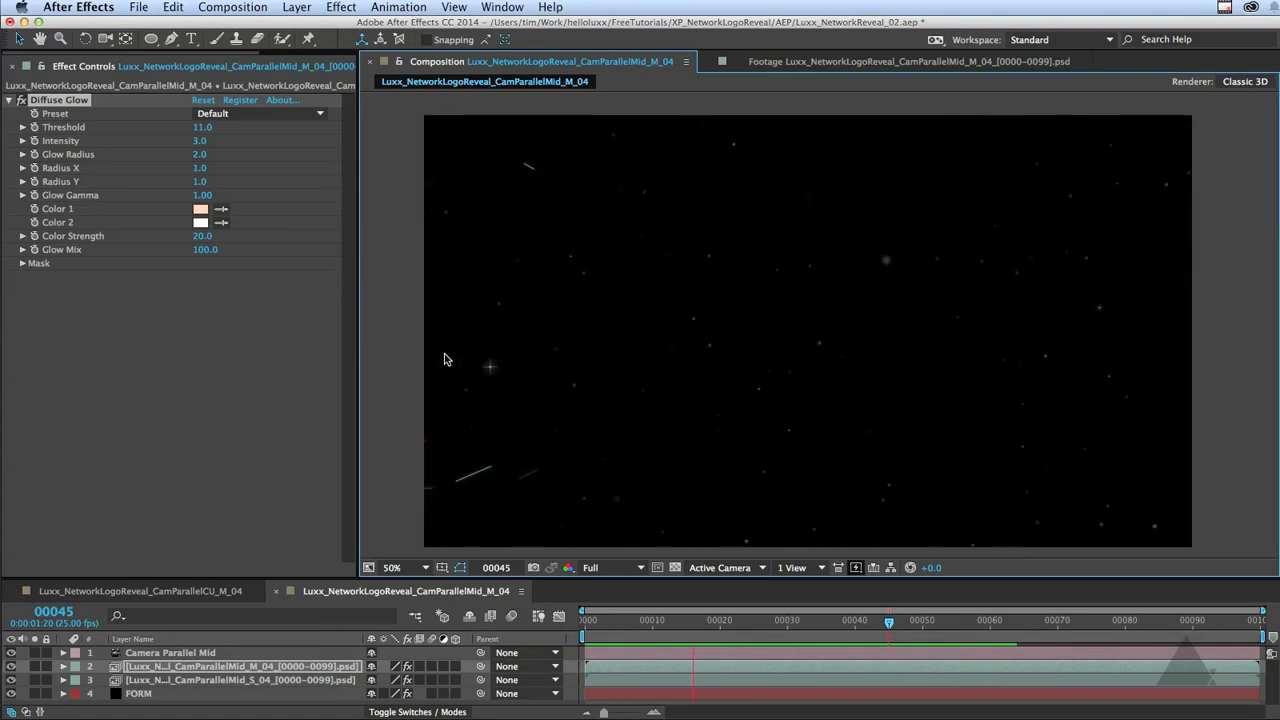
key("space")
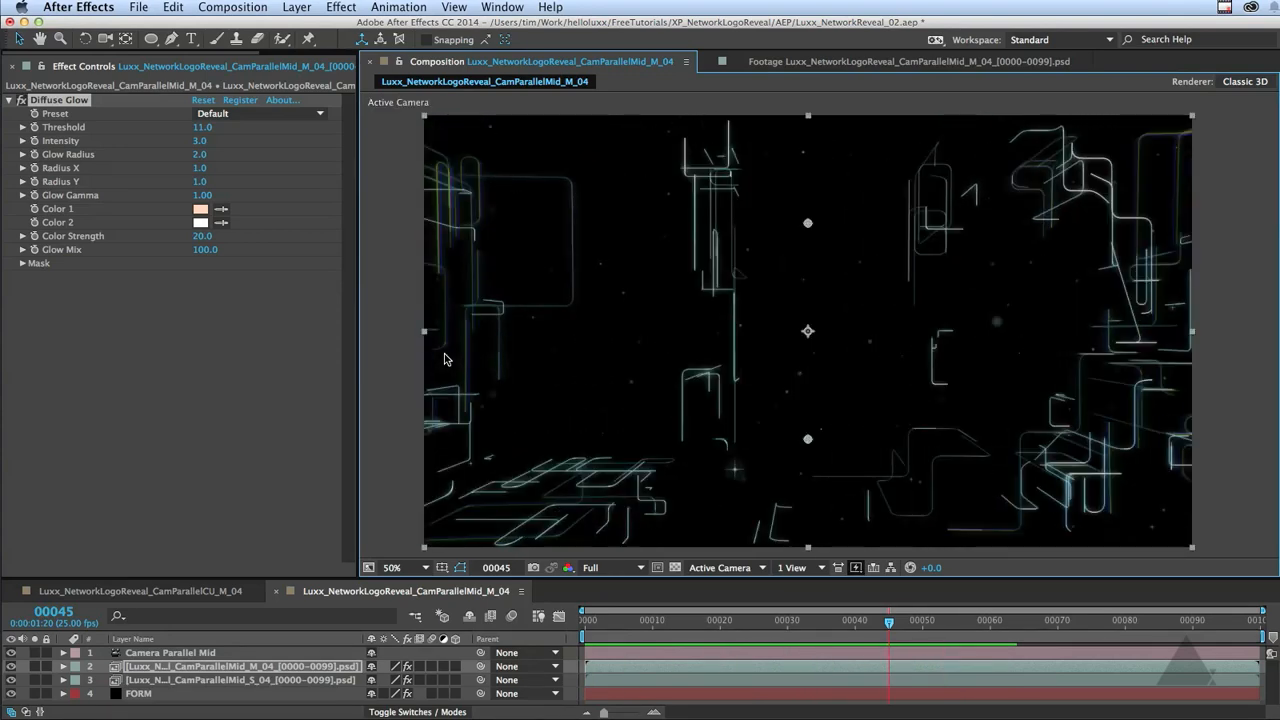
Set the FORM layer's Opacity to 75% at frame 46 and enable keyframing for it
left_click(180, 694)
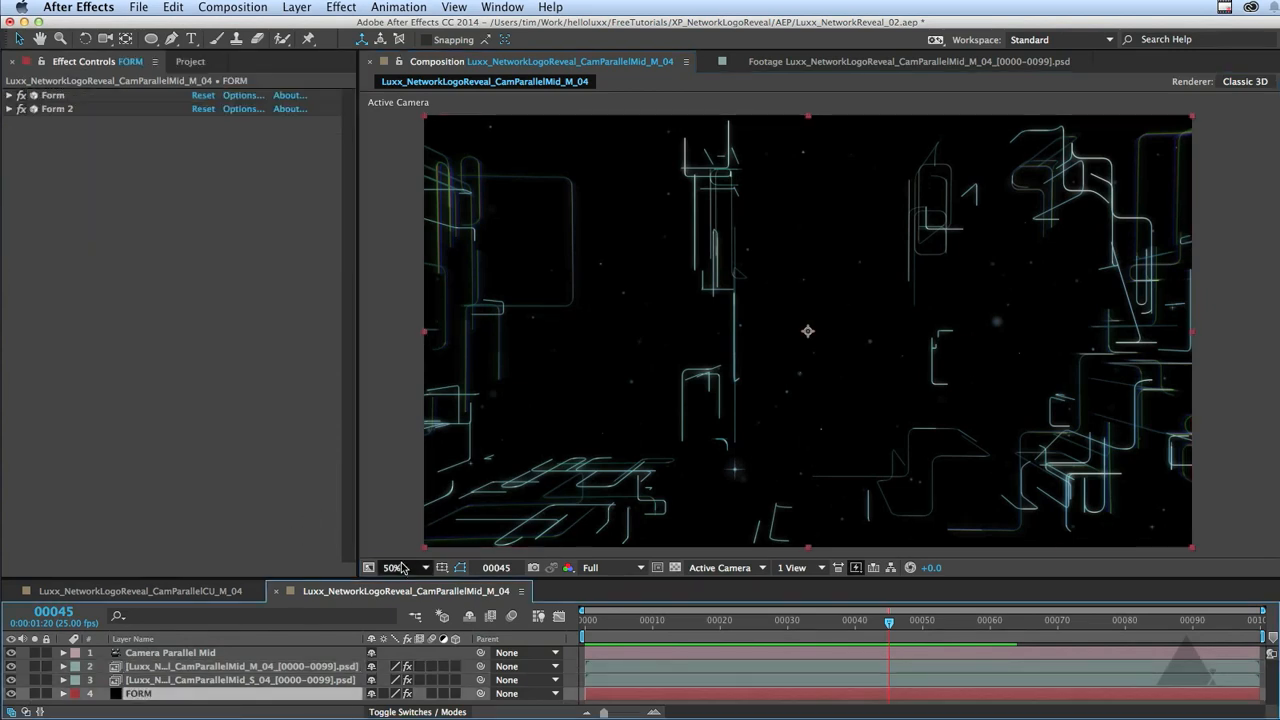
left_click_drag(400, 578, 394, 483)
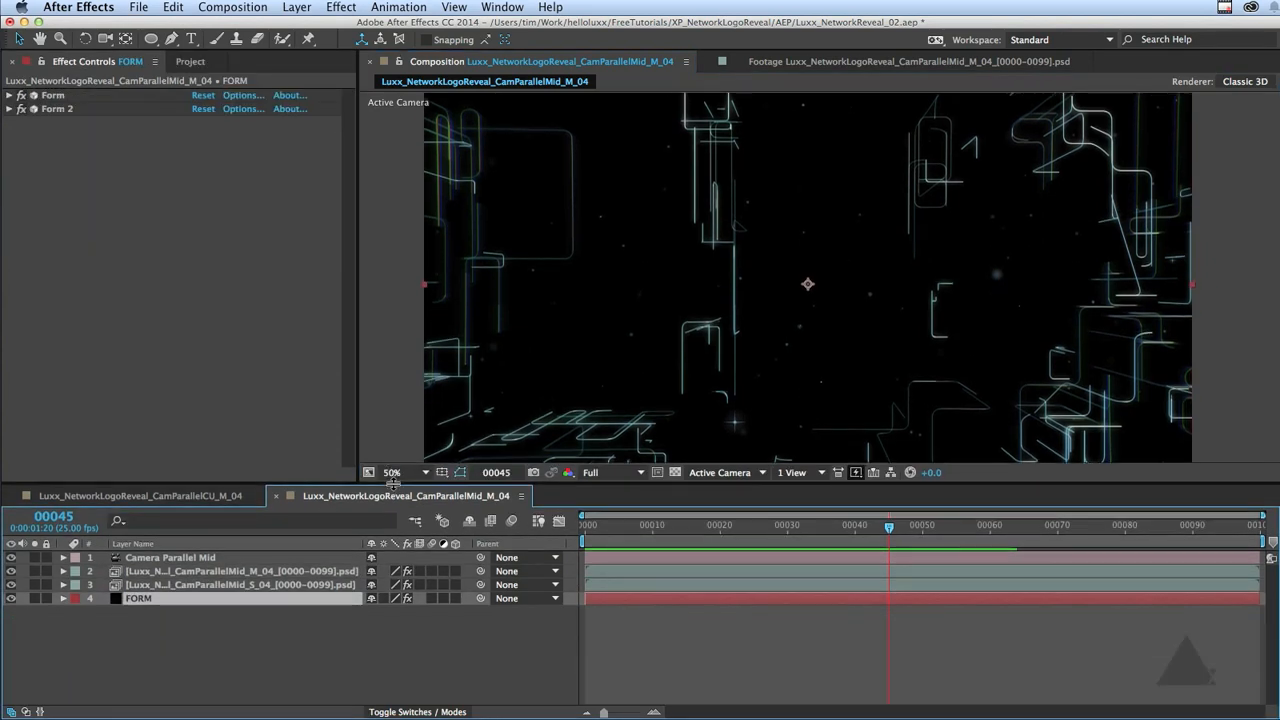
key("t")
mouse_move(889, 527)
left_mouse_down()
mouse_move(905, 530)
mouse_move(795, 537)
mouse_move(895, 543)
left_mouse_up()
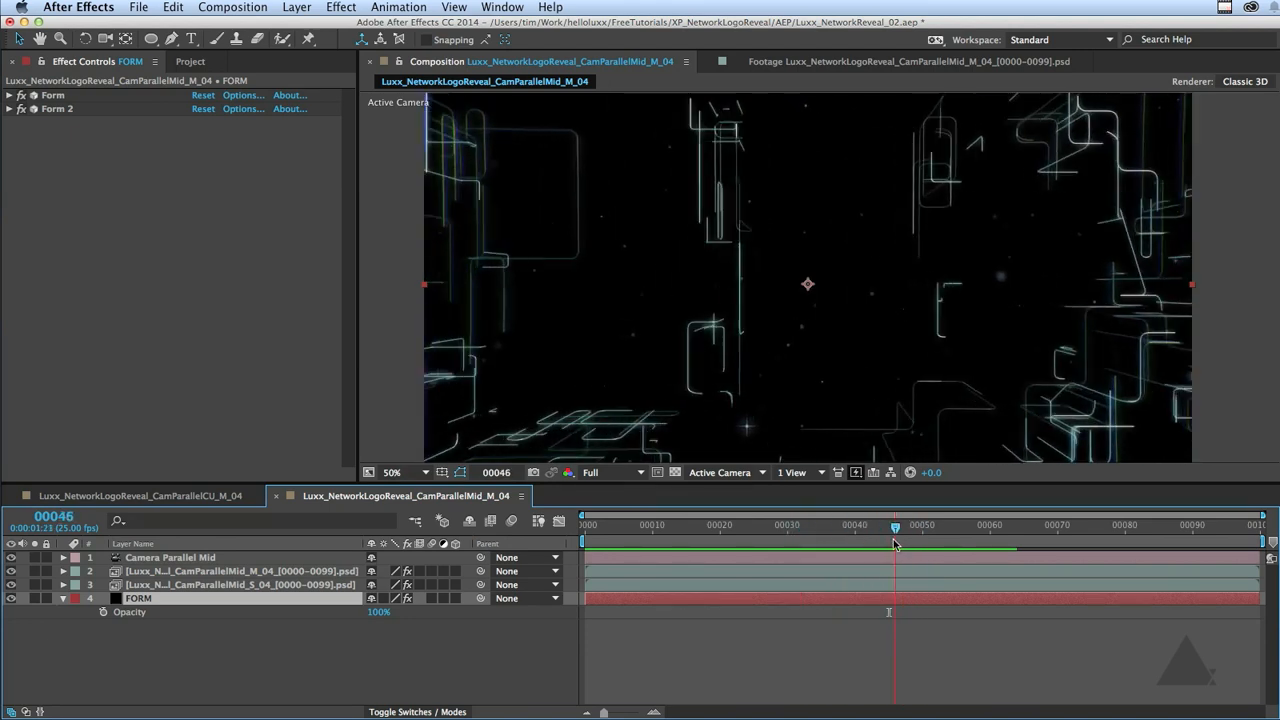
left_click(376, 613)
type("75")
key("Return")
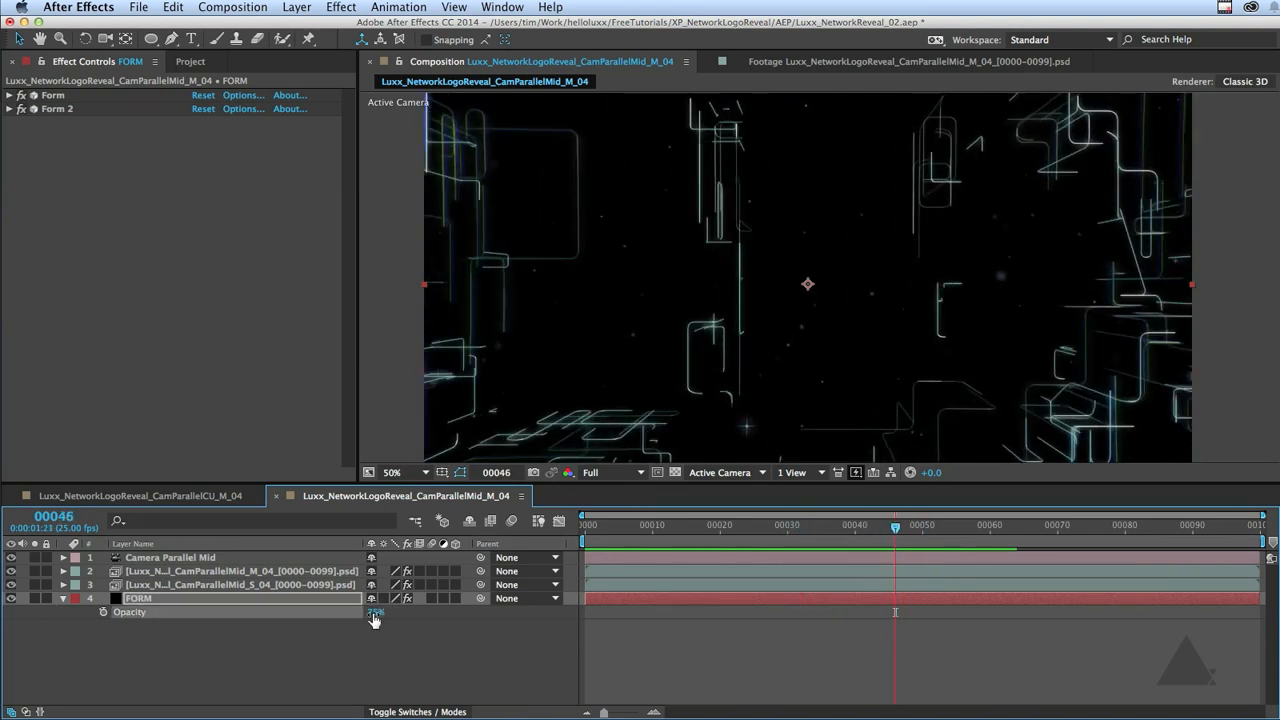
left_click(103, 612)
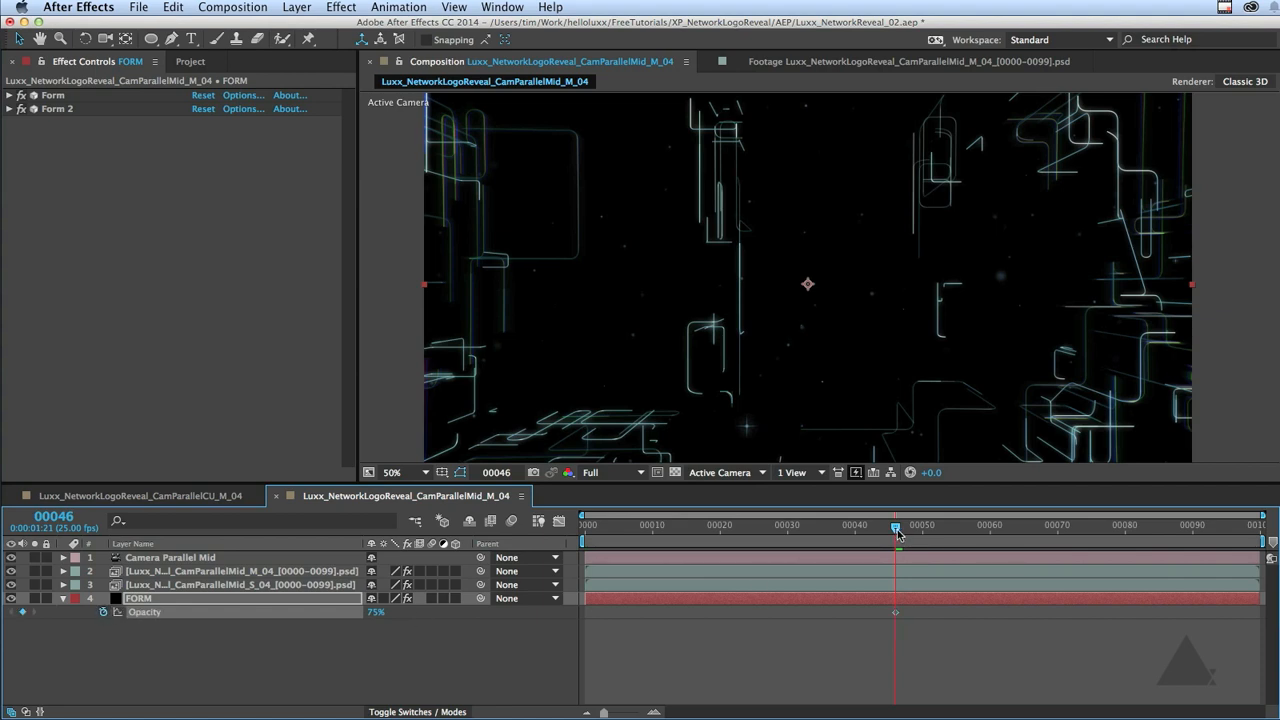
Keyframe the FORM layer's Opacity to 0% at frame 0 and at frame 99
key("Page_Up")
key("Home")
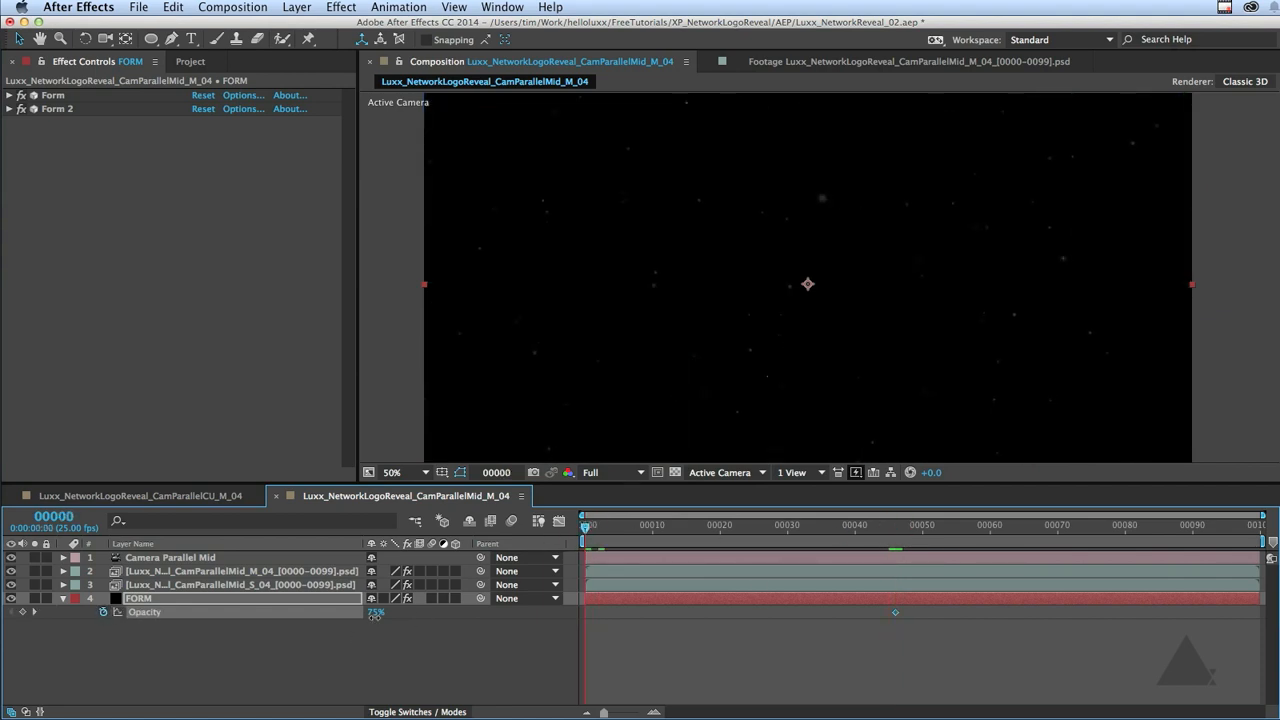
left_click(375, 613)
type("0")
key("Return")
key("End")
left_click(375, 613)
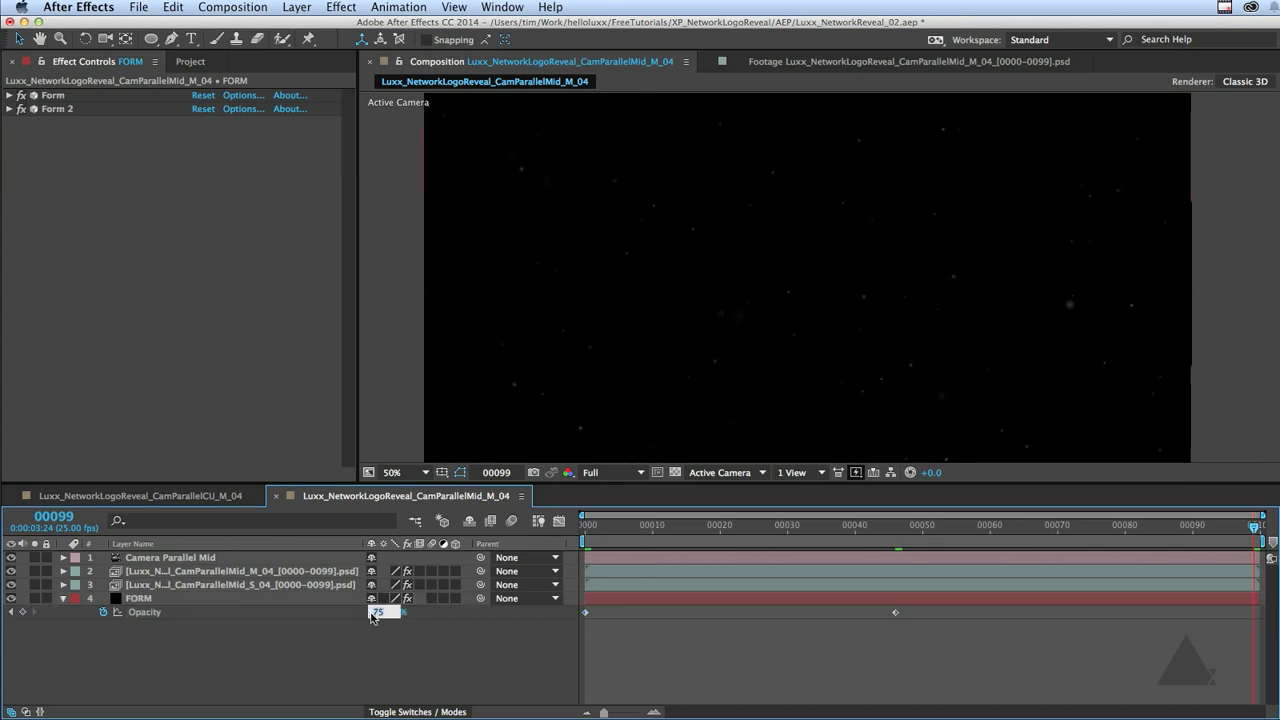
type("0")
key("Return")
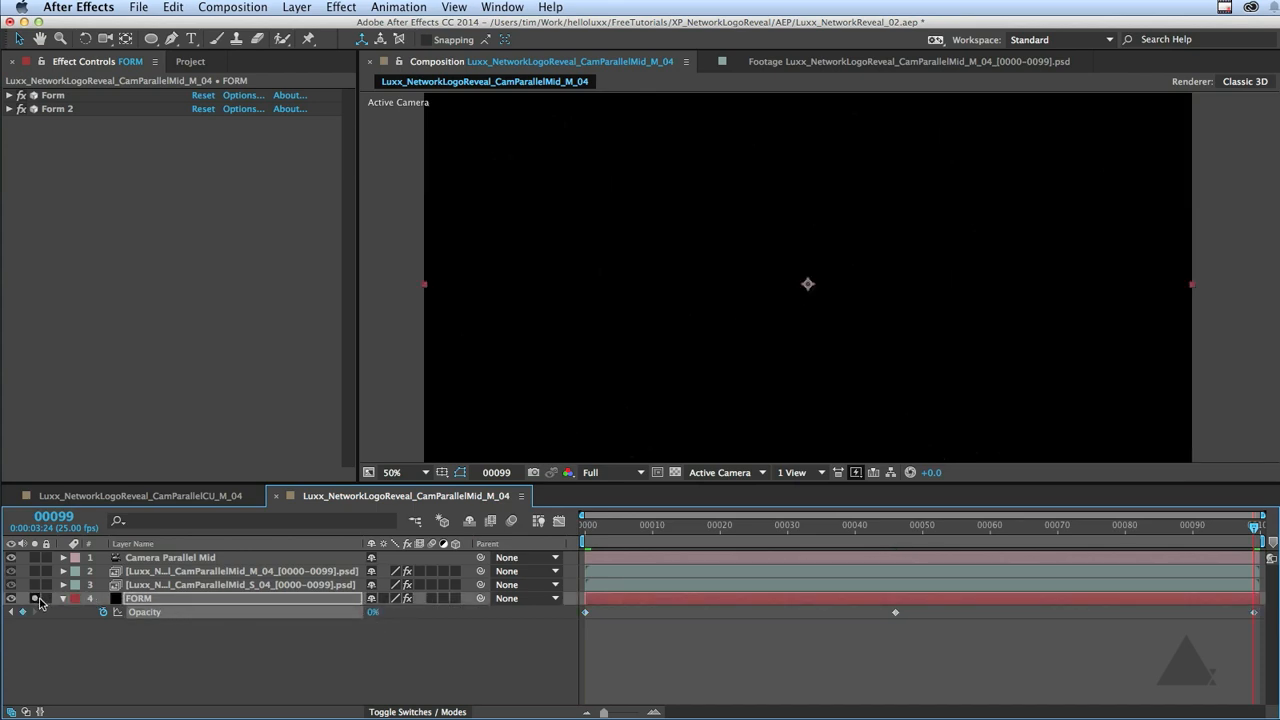
Preview the soloed FORM layer to check its particles' opacity fade across the composition
key("KP_0")
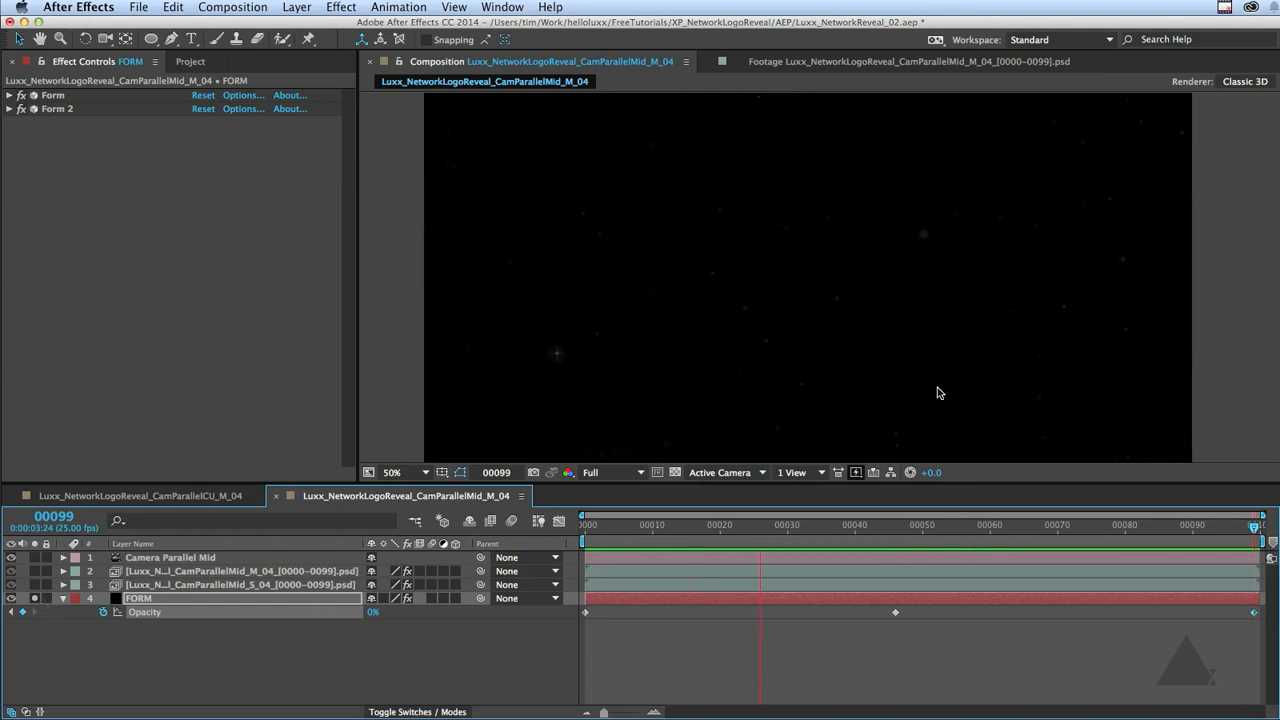
key("space")
left_click(696, 648)
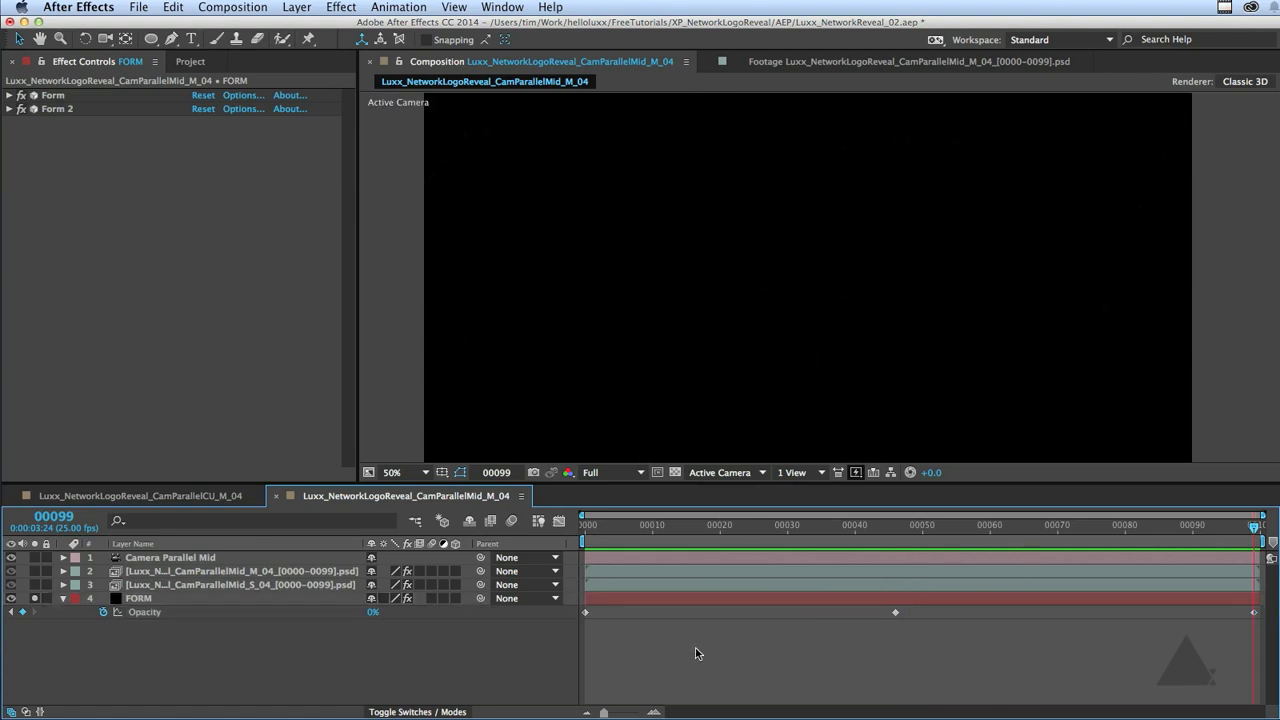
Close the CamParallelMid_M_04 and CamParallelCU_M_04 compositions and review the four camera compositions in the project's _COMPS folder
left_click(63, 599)
key("super+w")
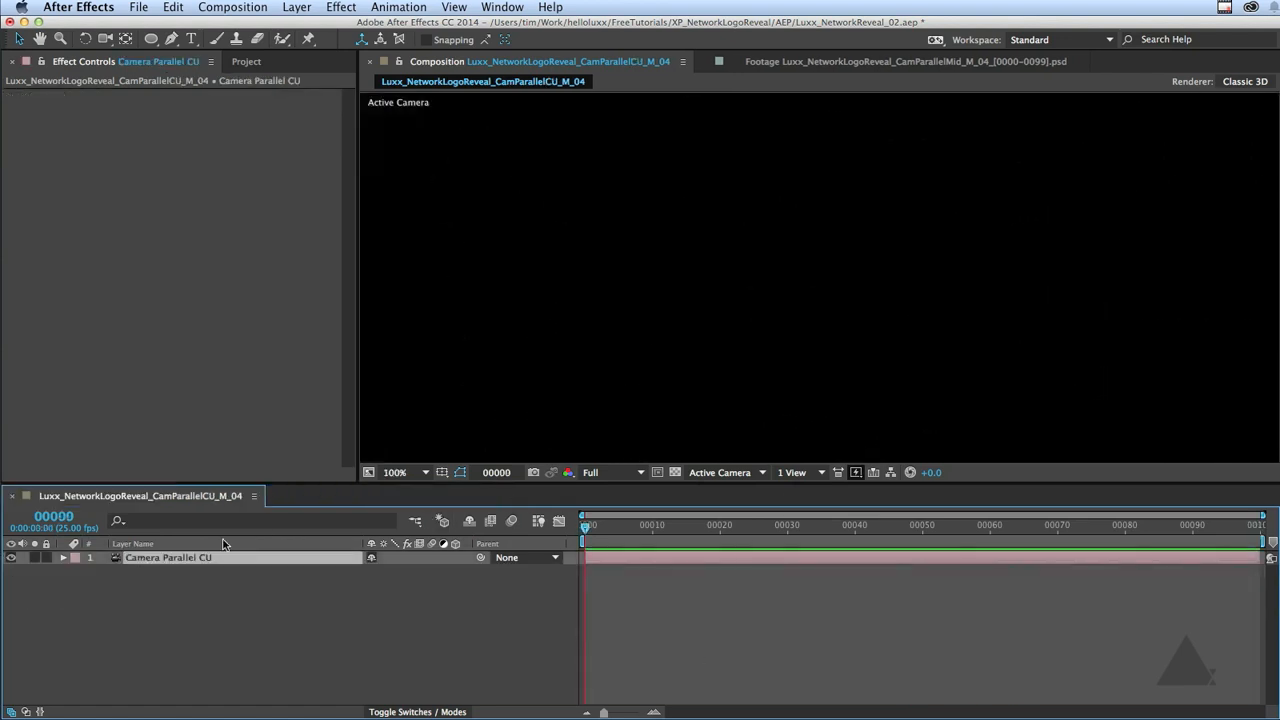
key("super+w")
left_click(176, 62)
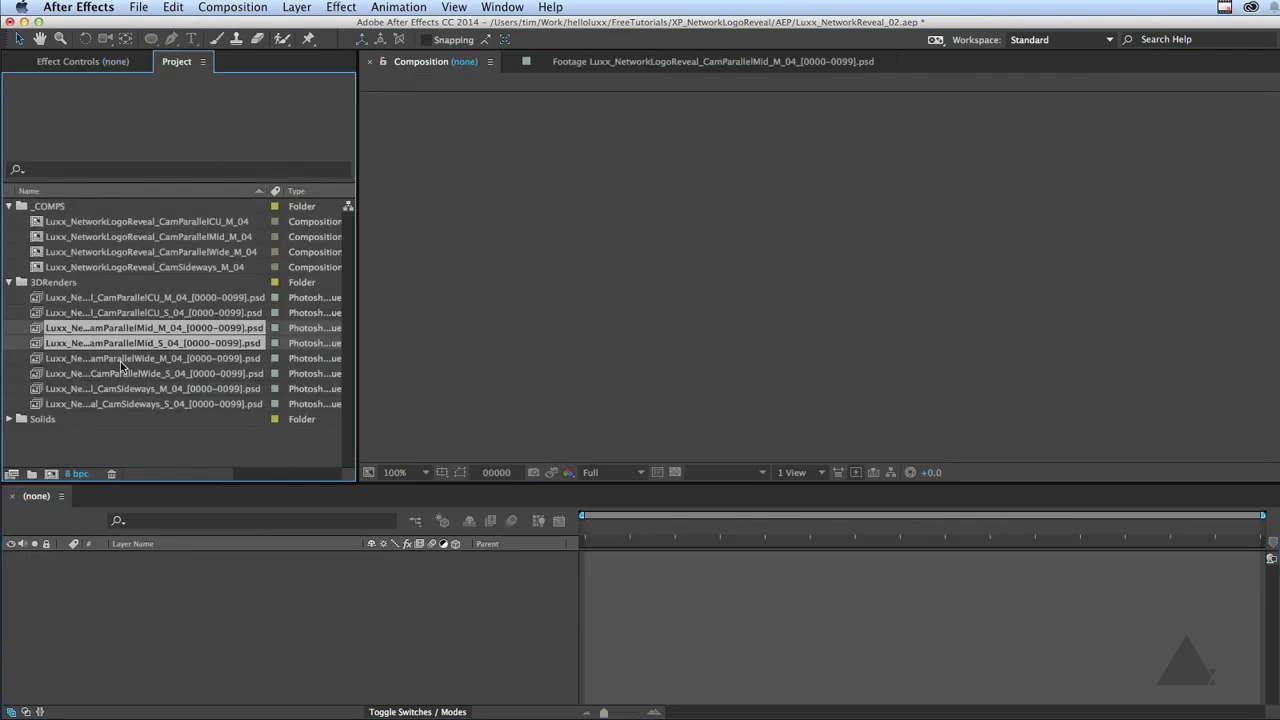
left_click(128, 446)
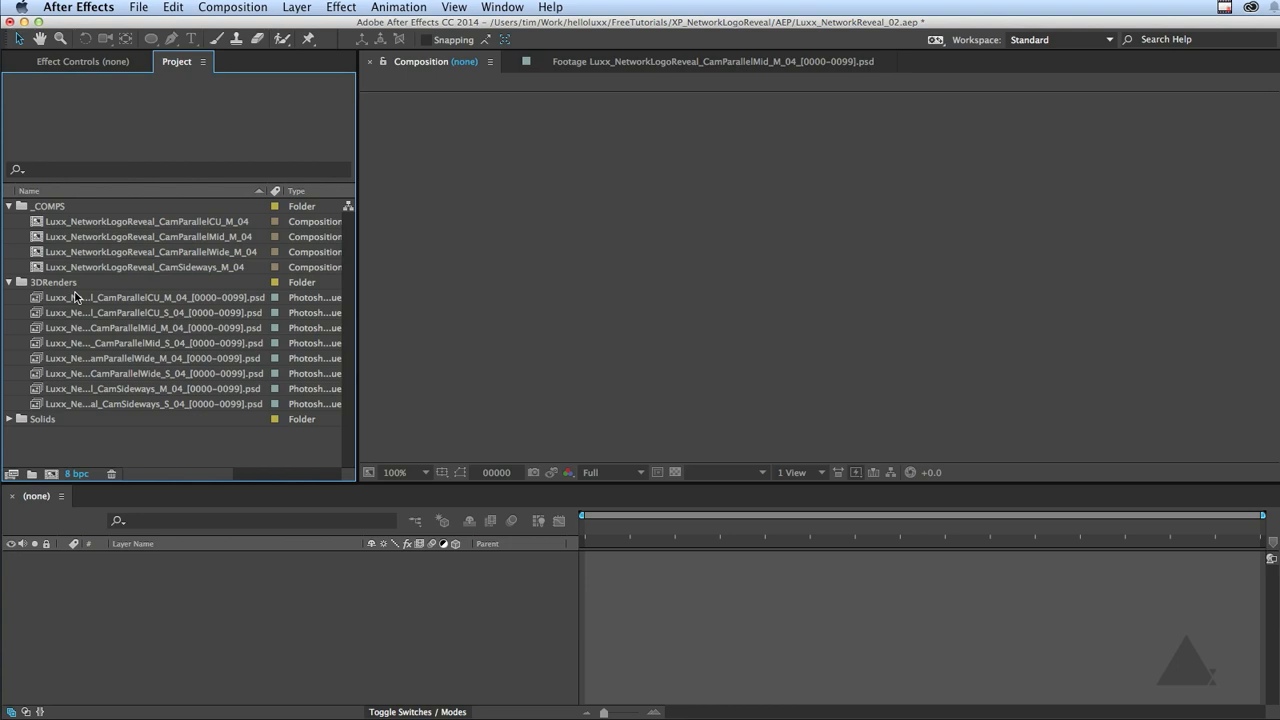
left_click(141, 224)
left_click(136, 267, "shift")
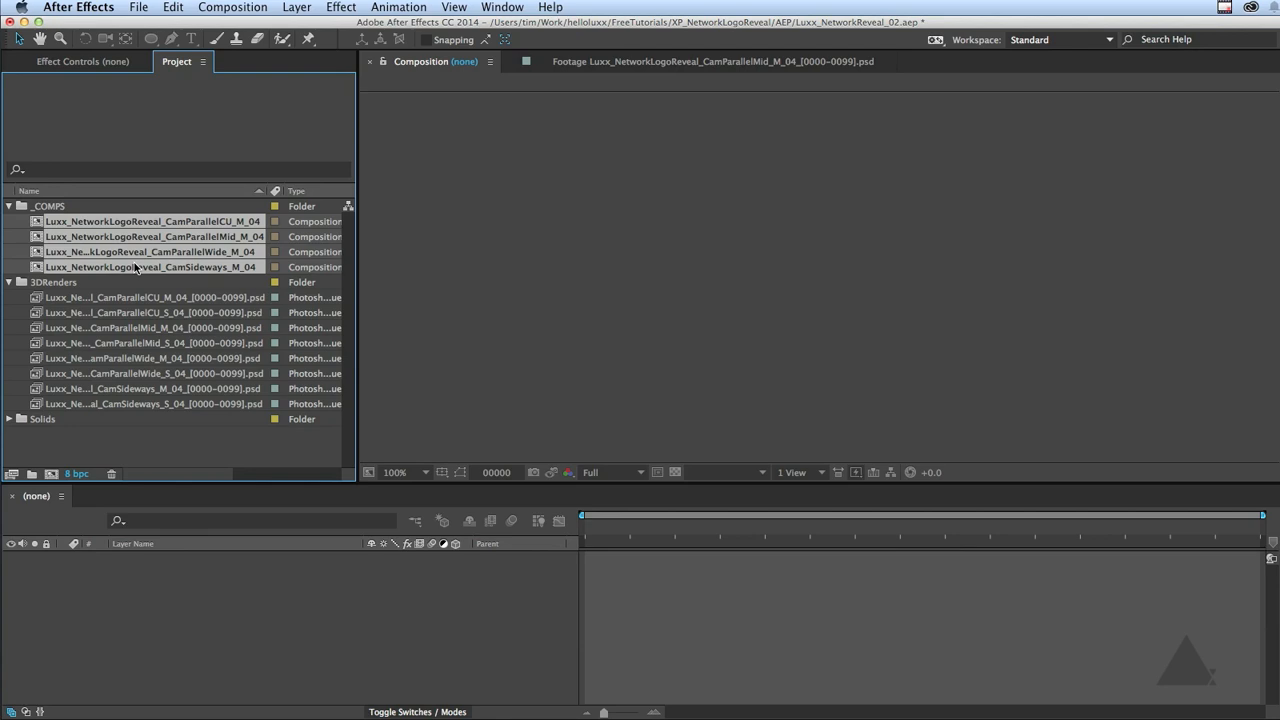
left_click(146, 460)
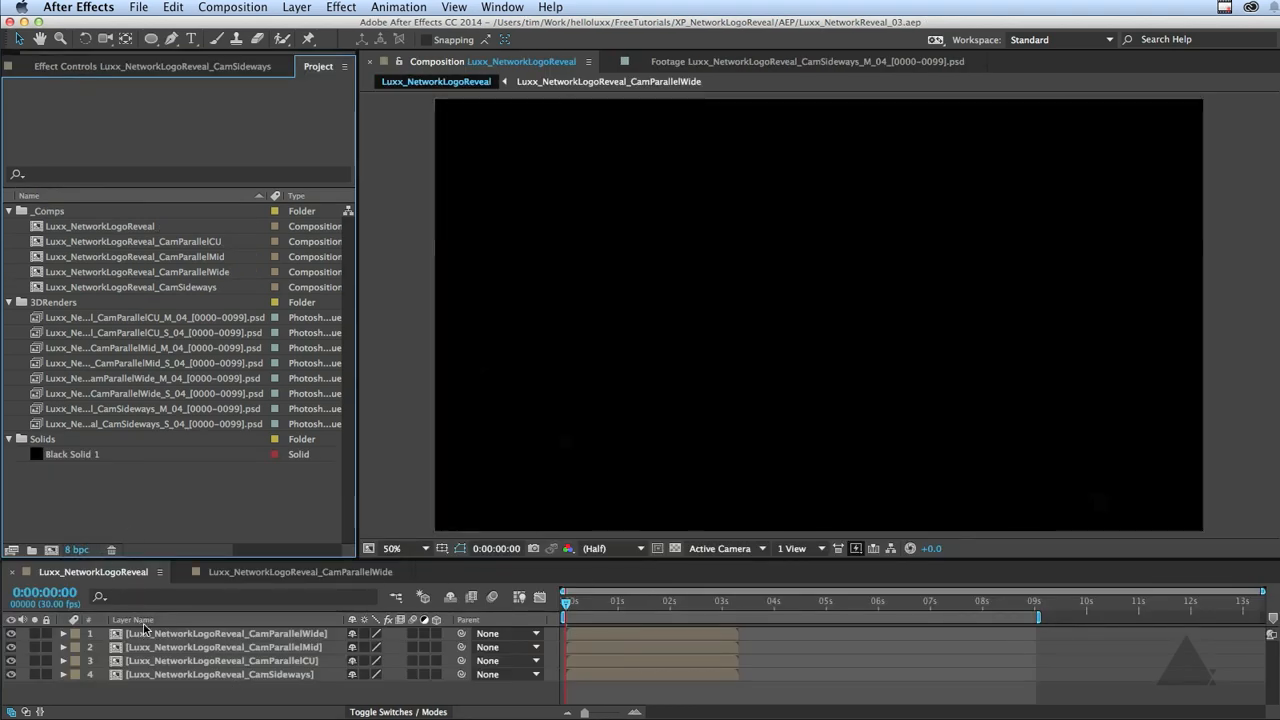
Solo the CamSideways layer in the Luxx_NetworkLogoReveal composition and go to 0:00:02:06
left_click(267, 677)
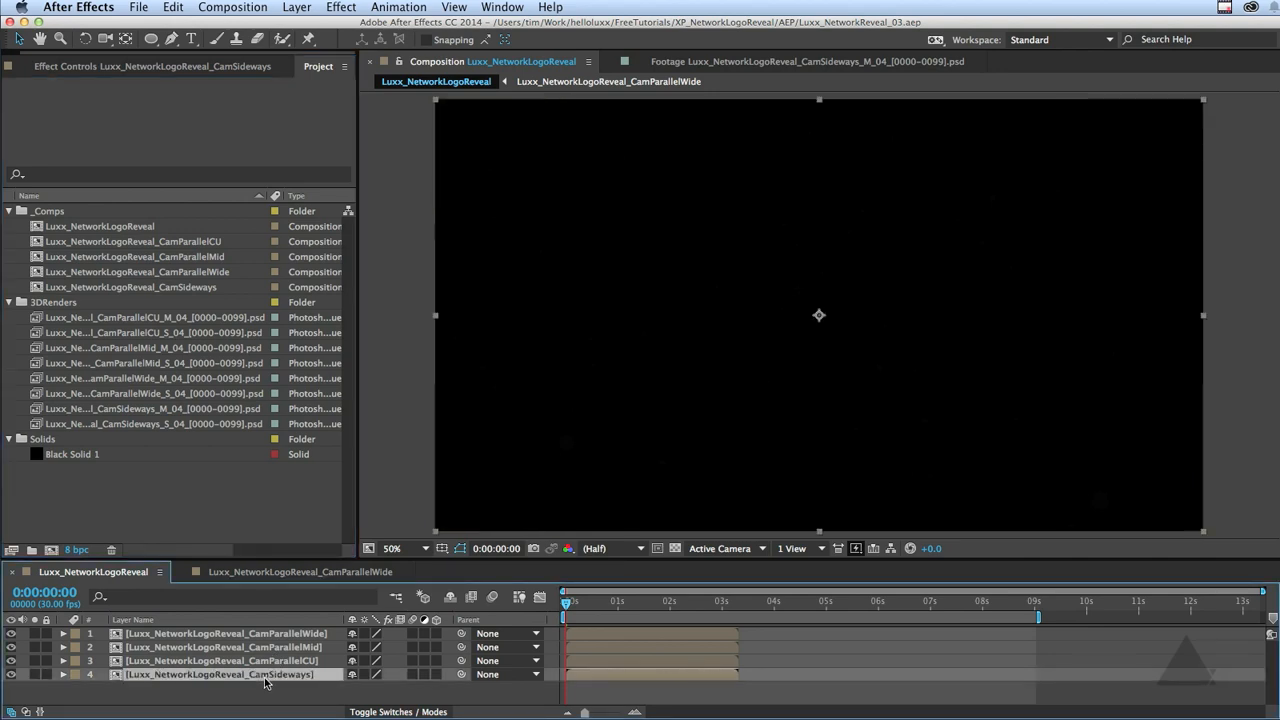
left_click(34, 674)
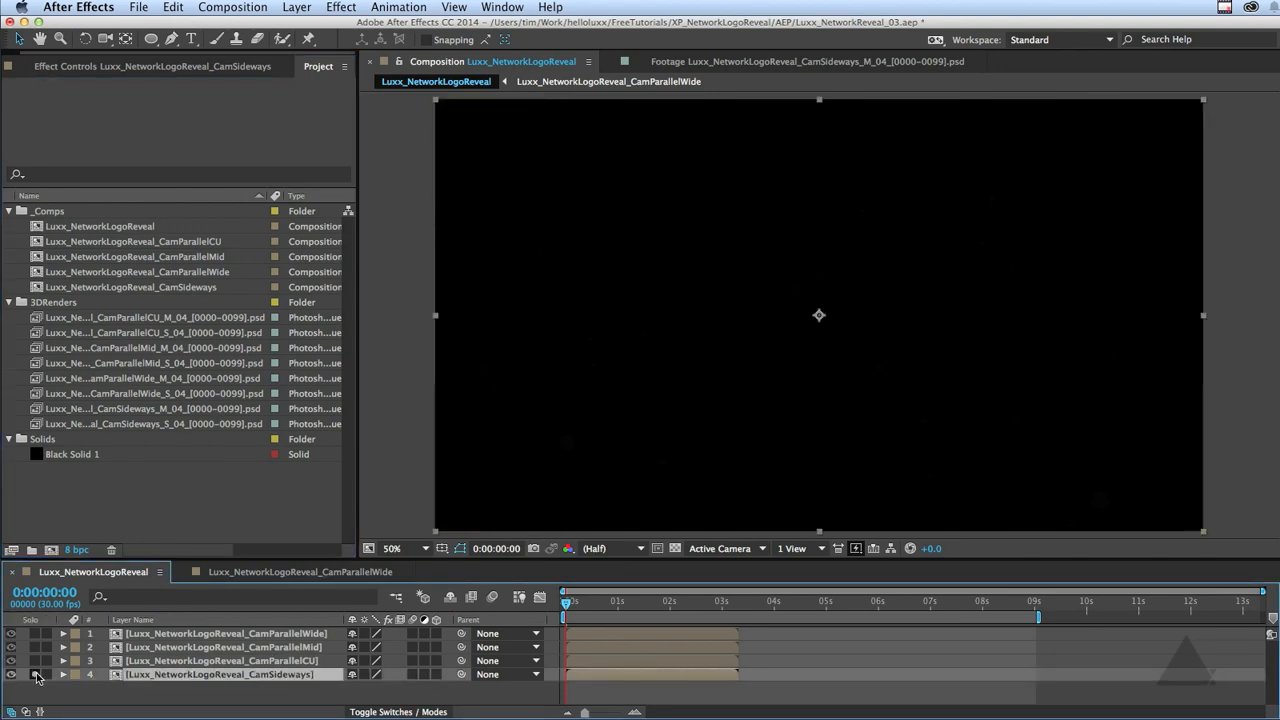
left_click_drag(613, 607, 680, 606)
Solo the CamParallelCU layer, shift it to start at about 2 seconds, and check its overlap with CamSideways
left_click(162, 662)
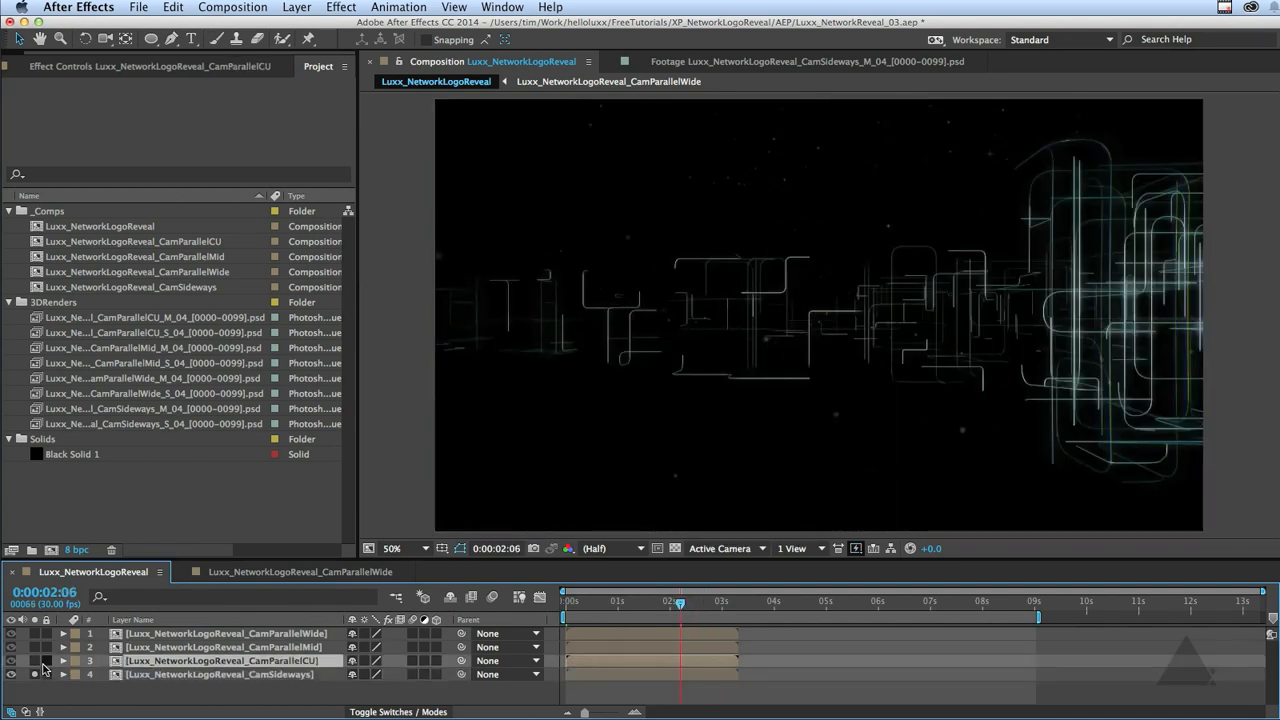
left_click_drag(606, 661, 698, 664)
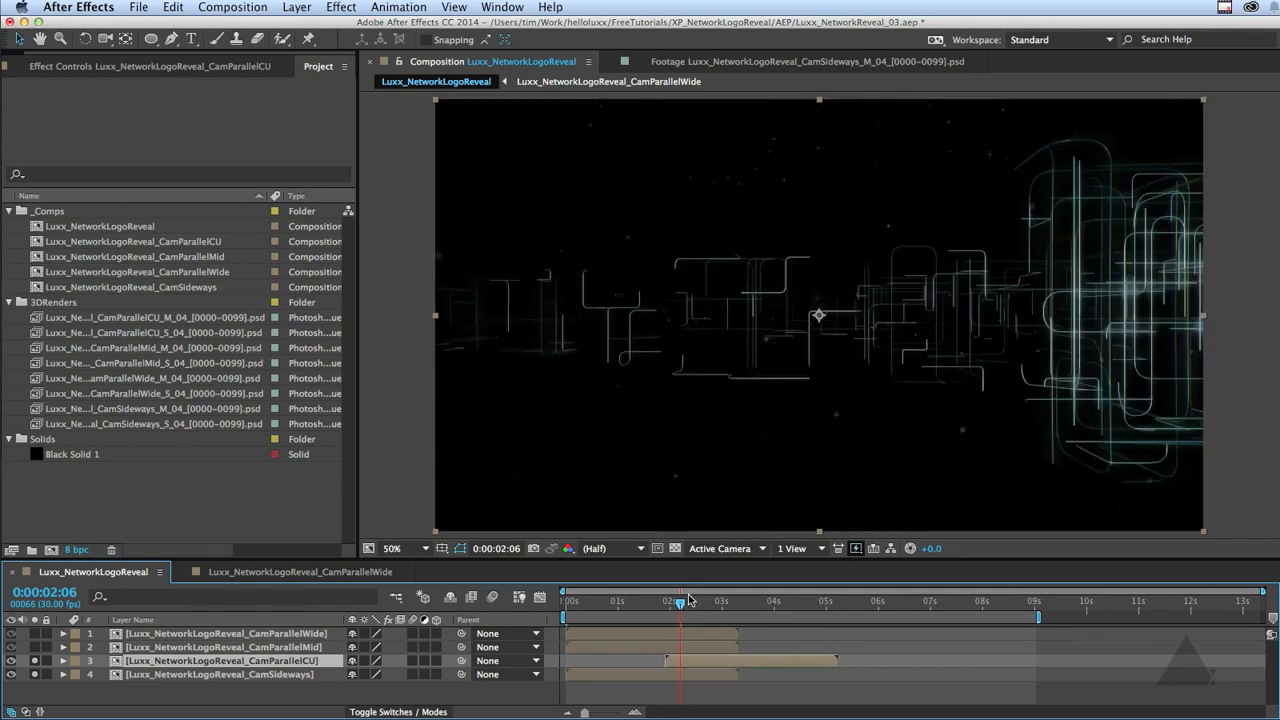
left_click_drag(680, 605, 712, 607)
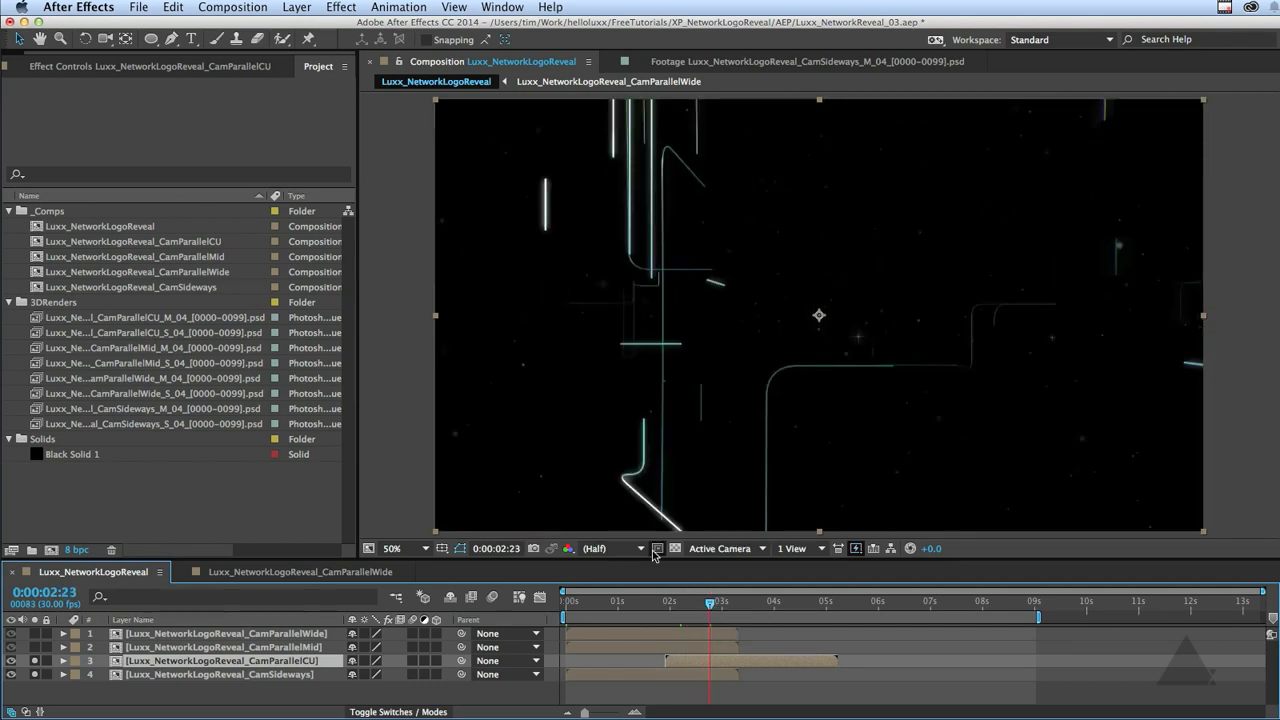
Shift the CamParallelMid layer to start at about 4 seconds, overlapping the end of CamParallelCU, and solo it
left_click_drag(710, 607, 779, 608)
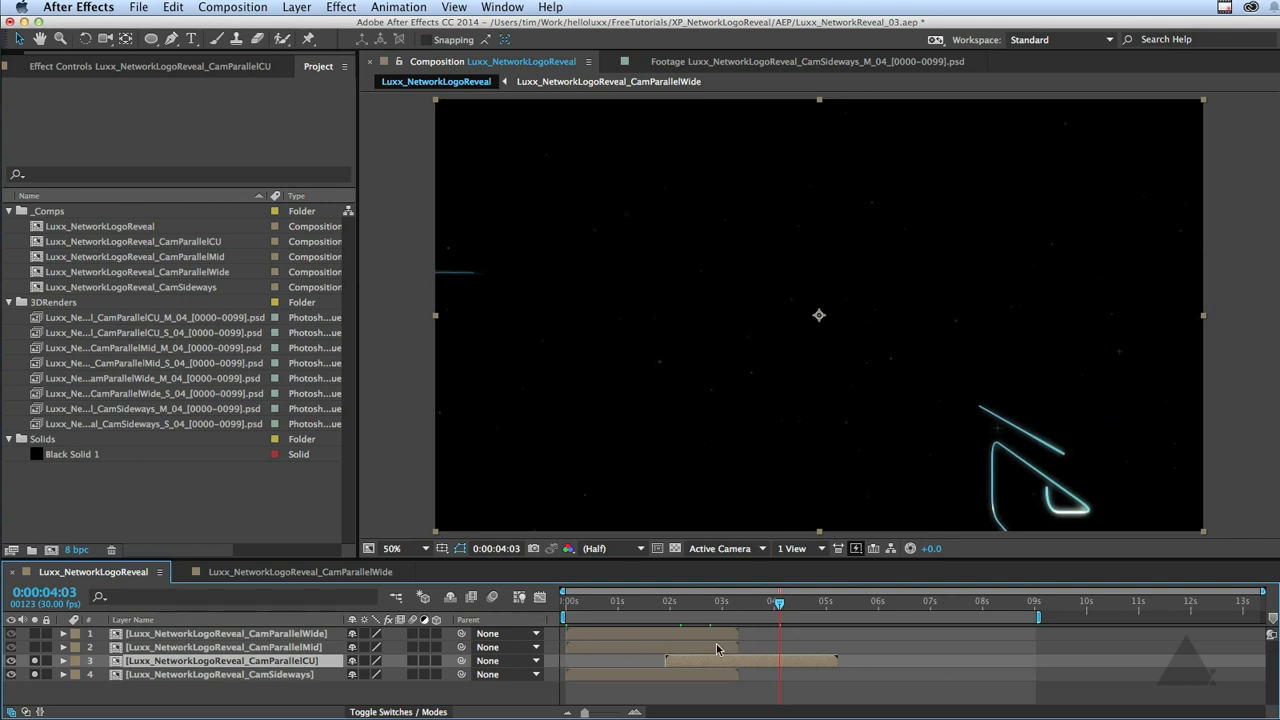
left_click_drag(692, 648, 899, 660)
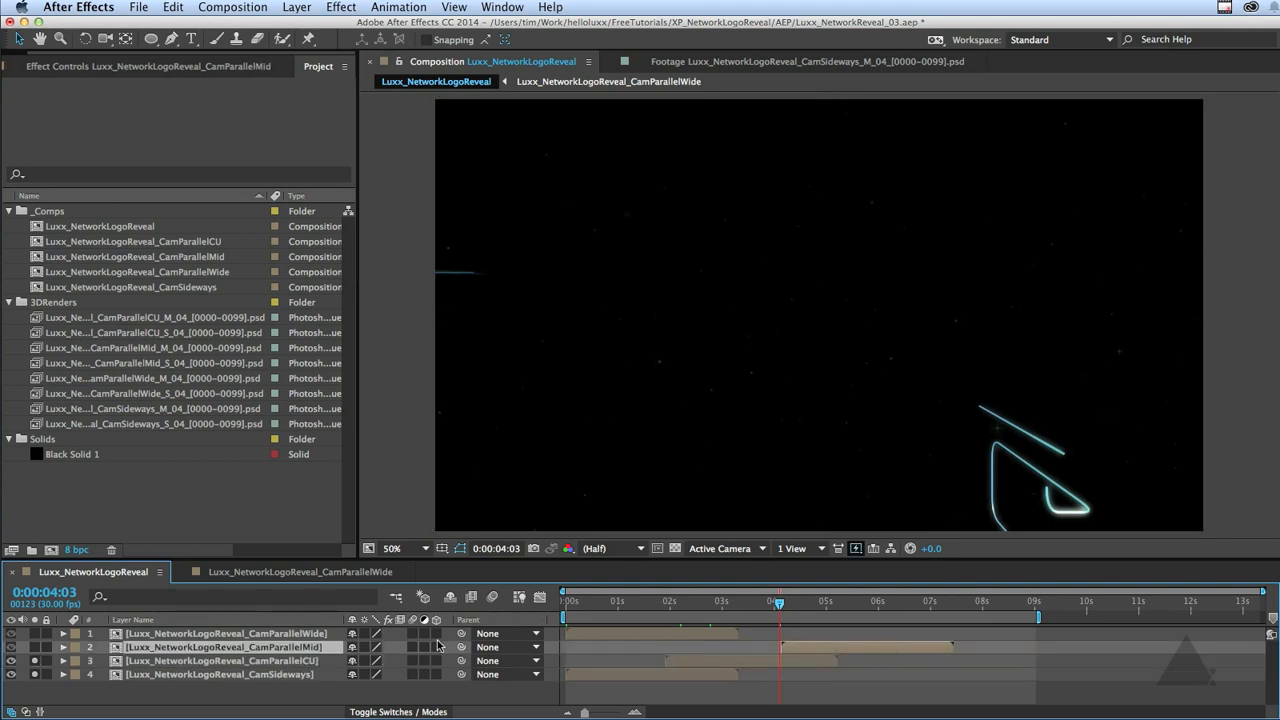
left_click(34, 647)
left_click_drag(779, 609, 800, 614)
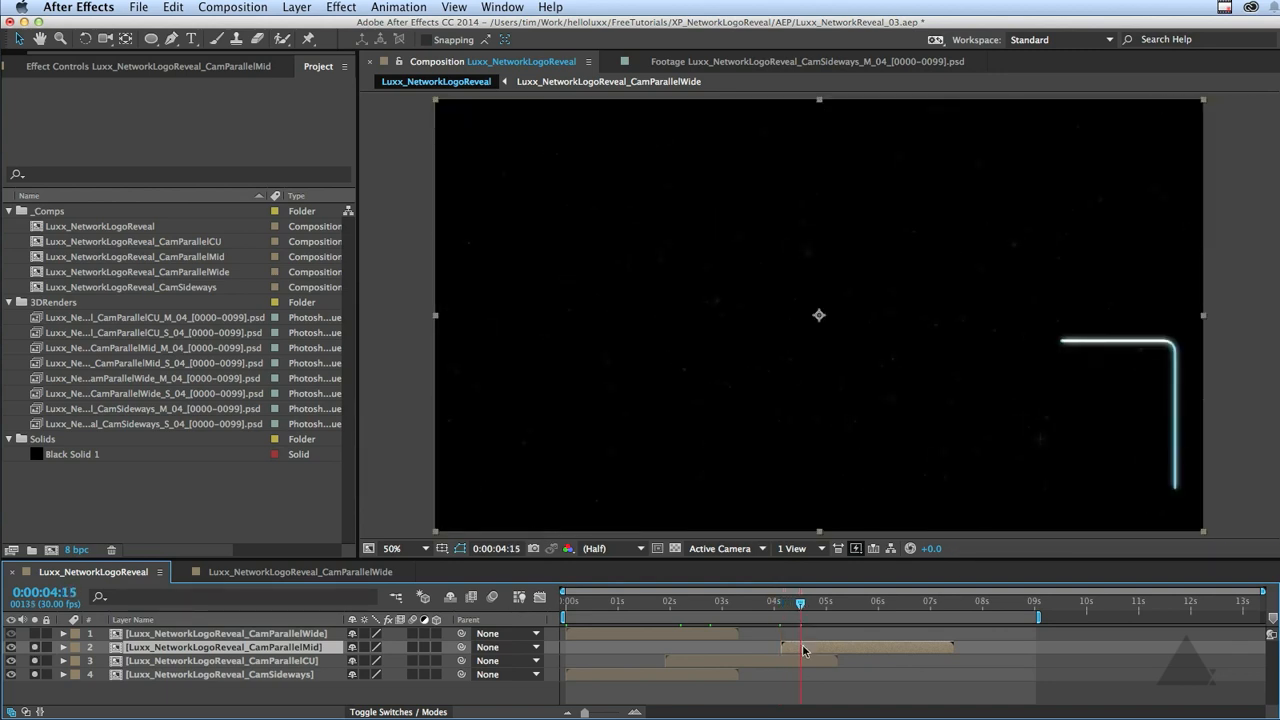
left_click_drag(804, 650, 794, 652)
double_click(794, 659)
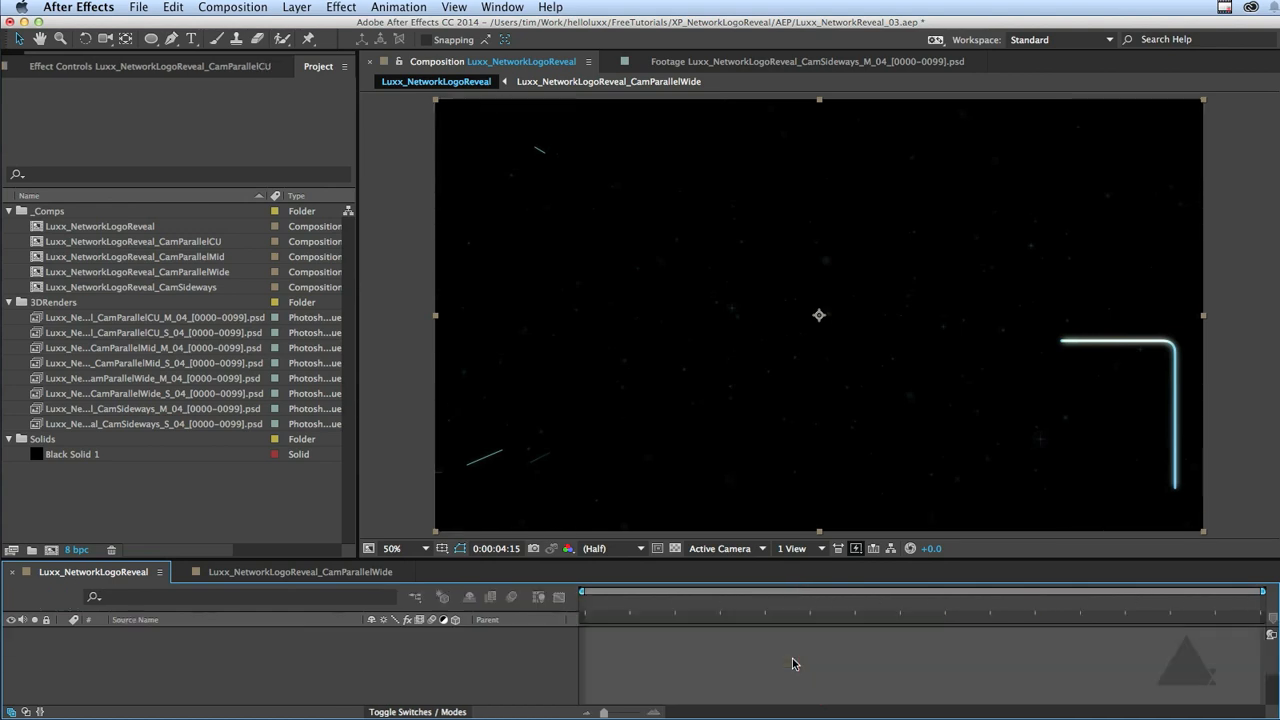
left_click(140, 572)
Shift the CamParallelWide layer to start shortly before 6 seconds and unsolo the other three camera layers
left_click_drag(846, 607, 888, 607)
left_click_drag(616, 629, 913, 637)
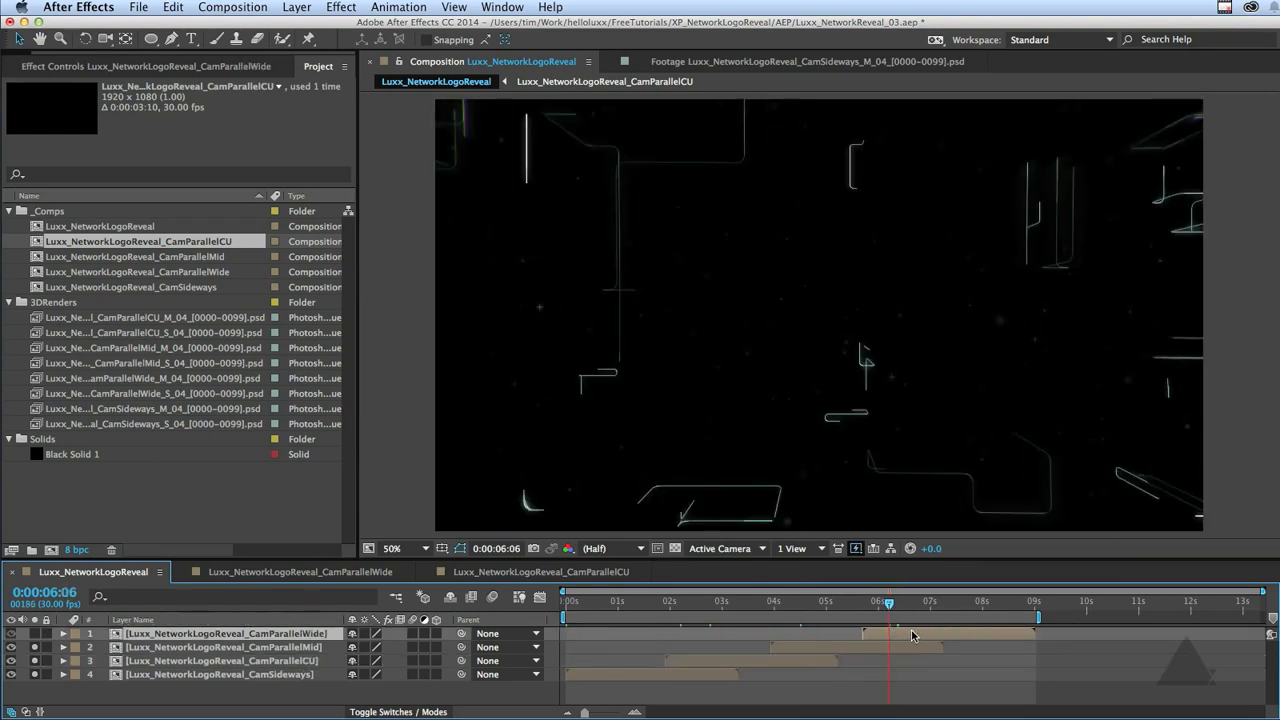
left_click_drag(888, 605, 953, 603)
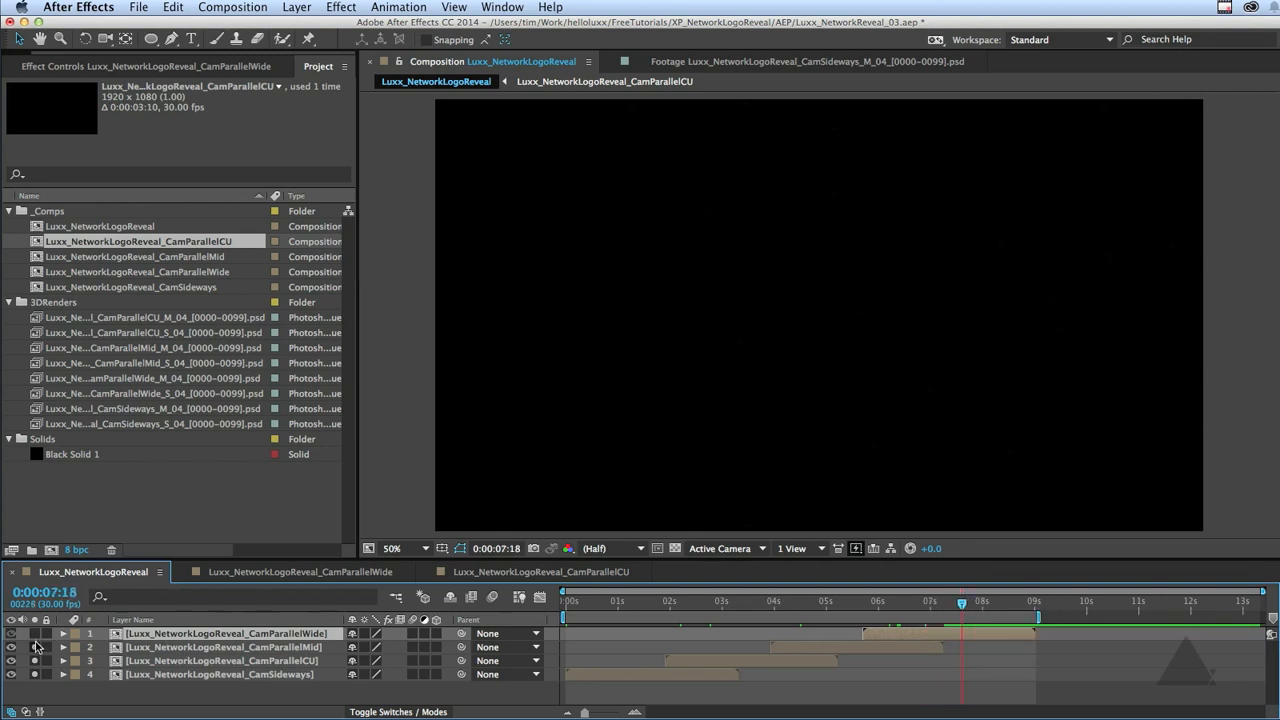
left_click_drag(36, 646, 36, 674)
left_click_drag(932, 605, 901, 605)
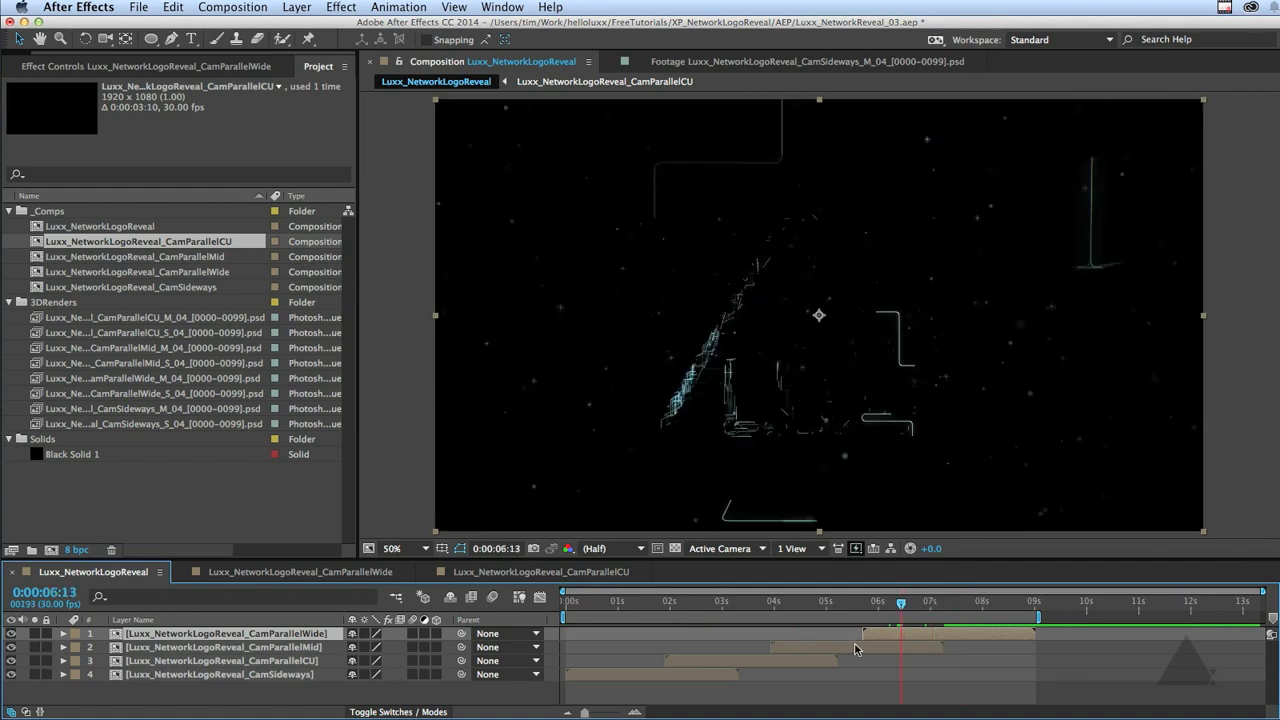
Nudge the CamParallelMid and CamParallelCU layers a few frames earlier and preview the whole edit
left_click_drag(856, 649, 852, 648)
left_click_drag(775, 668, 771, 668)
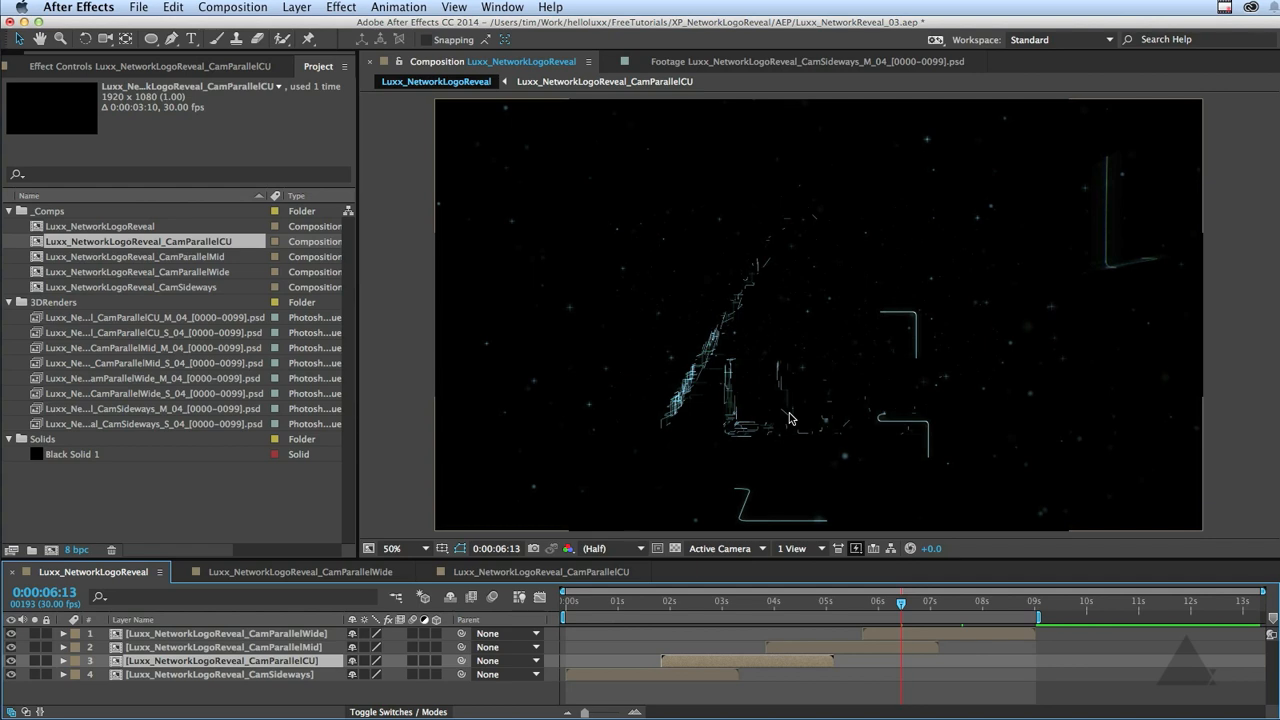
key("KP_0")
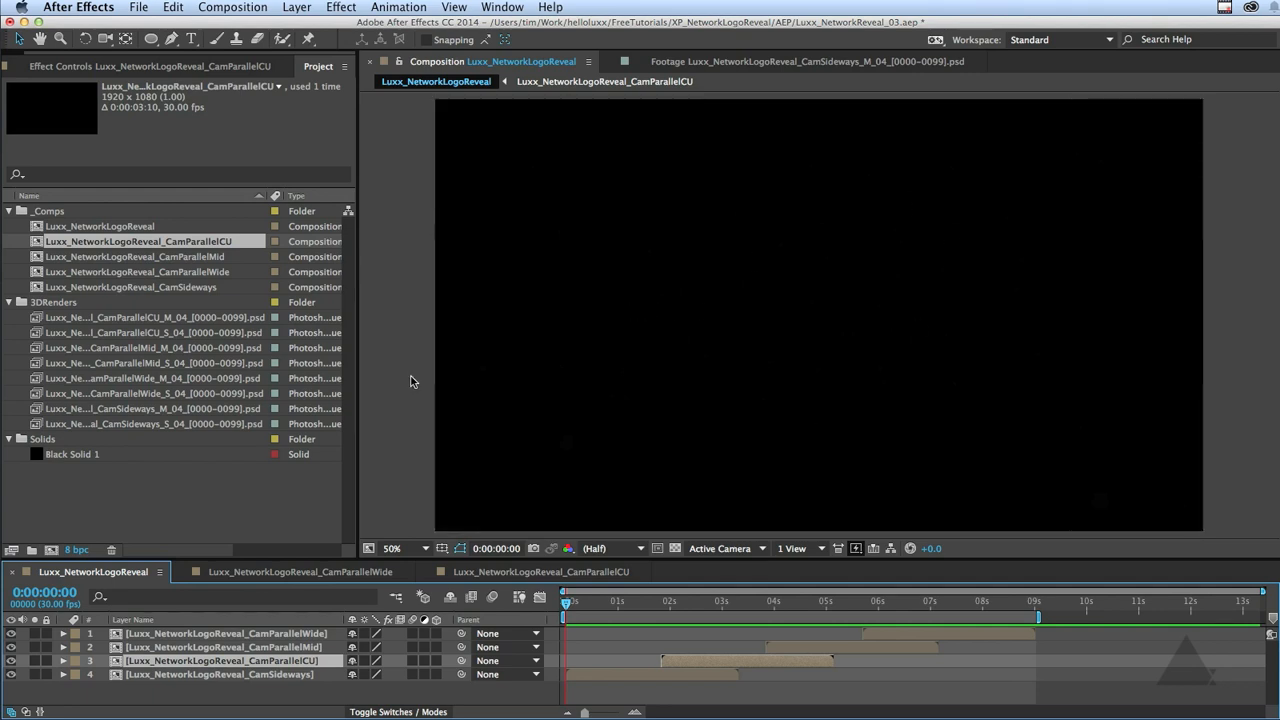
Add Black Solid 1 beneath the camera layers, solo it and apply a Gradient Ramp effect to it
left_click(40, 458)
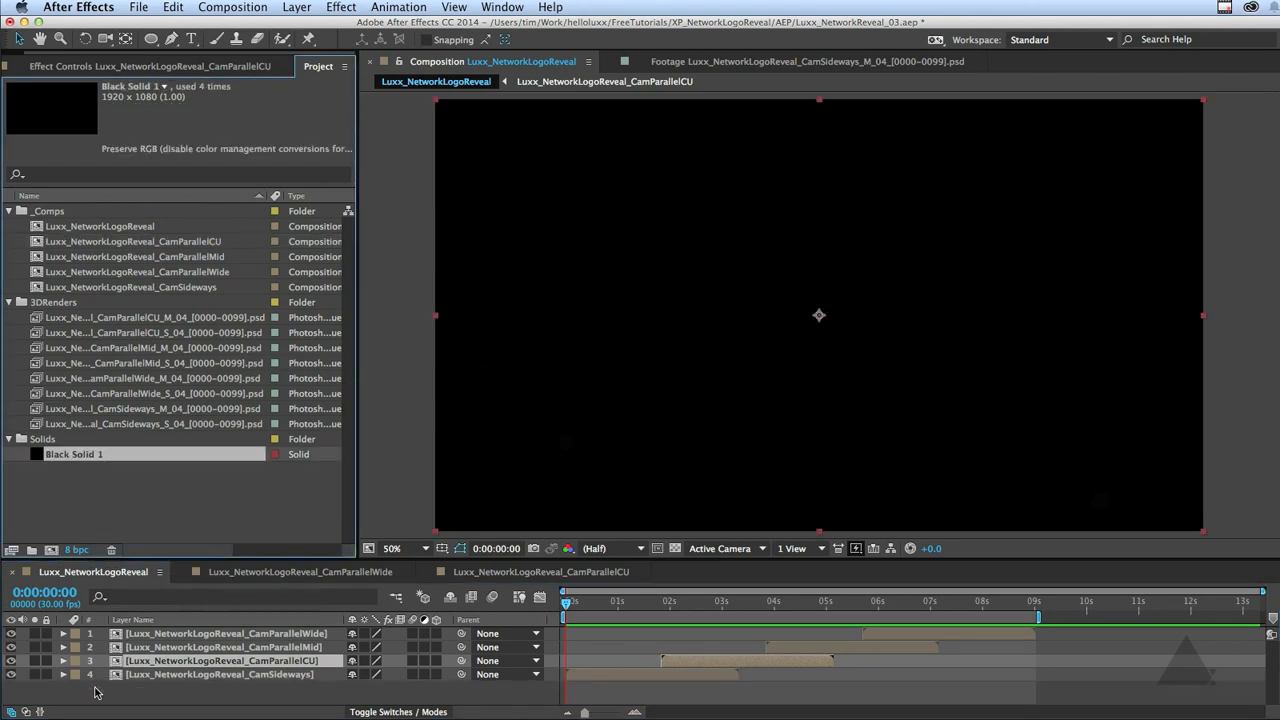
left_click_drag(95, 692, 95, 692)
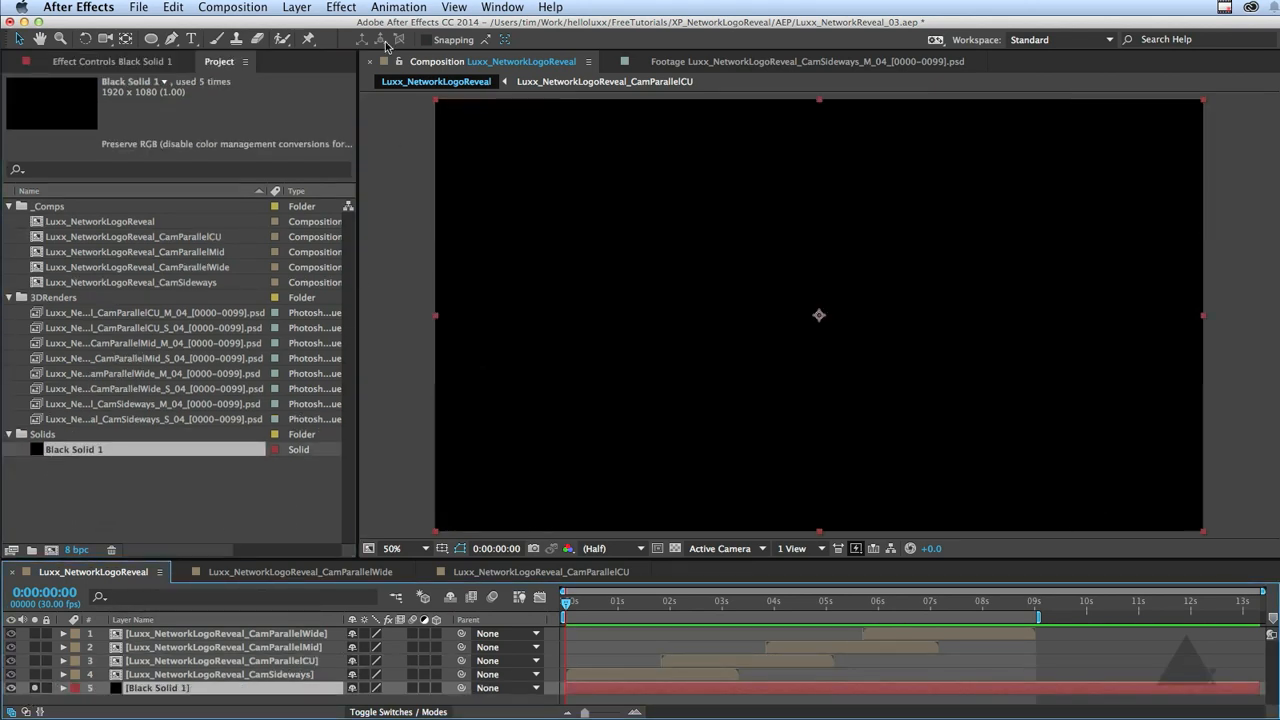
left_click(341, 7)
mouse_move(400, 203)
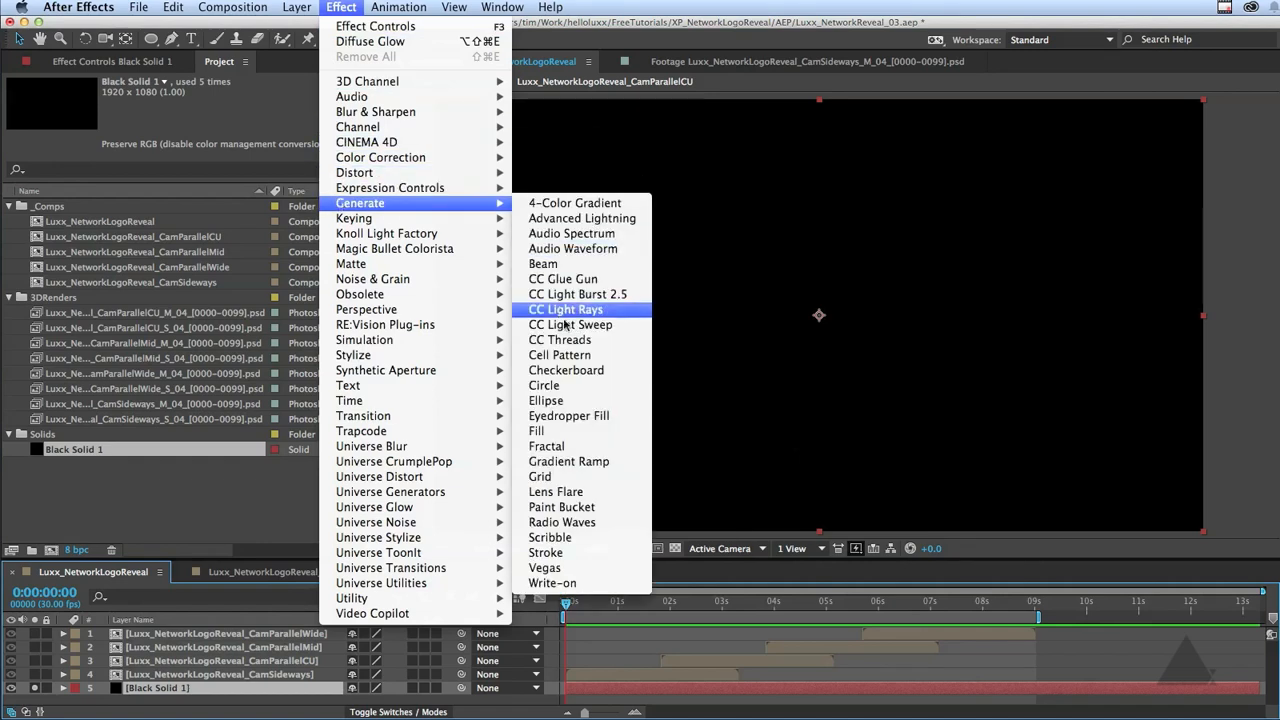
left_click(585, 466)
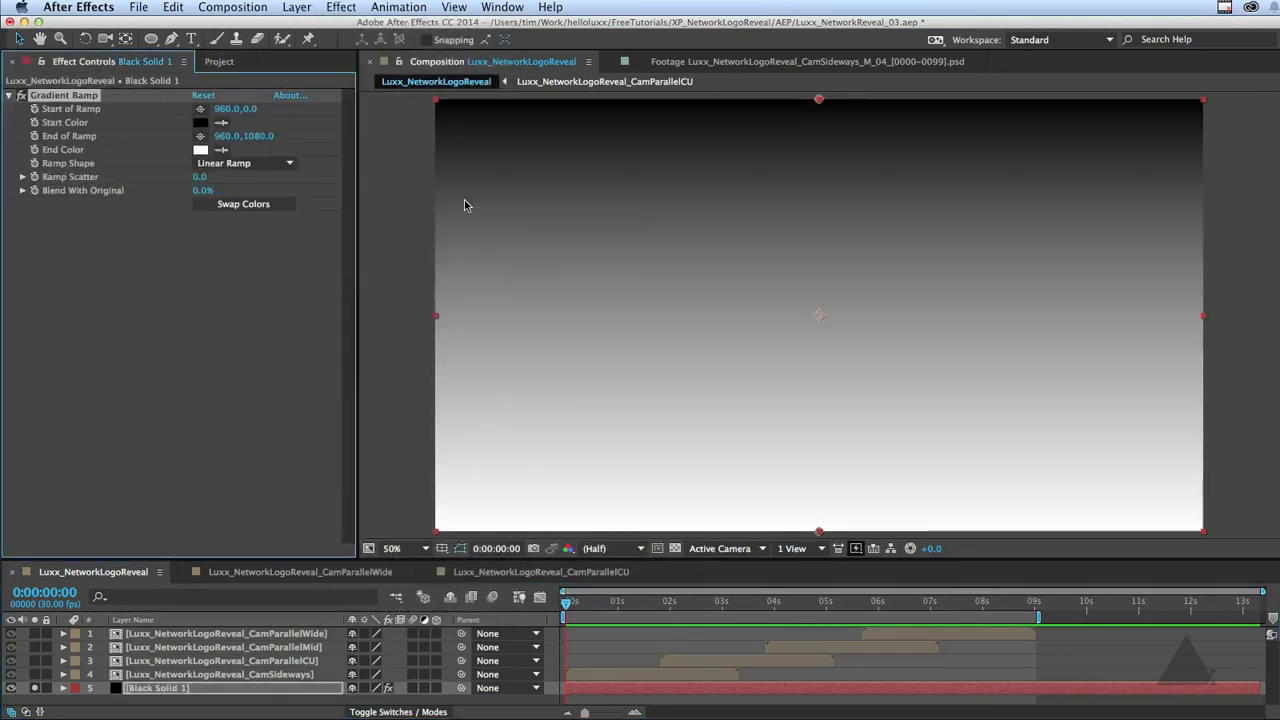
Make the gradient a Radial Ramp with swapped colors, starting at 960,544 and ending at 1922,1080
left_click(245, 163)
left_click(243, 194)
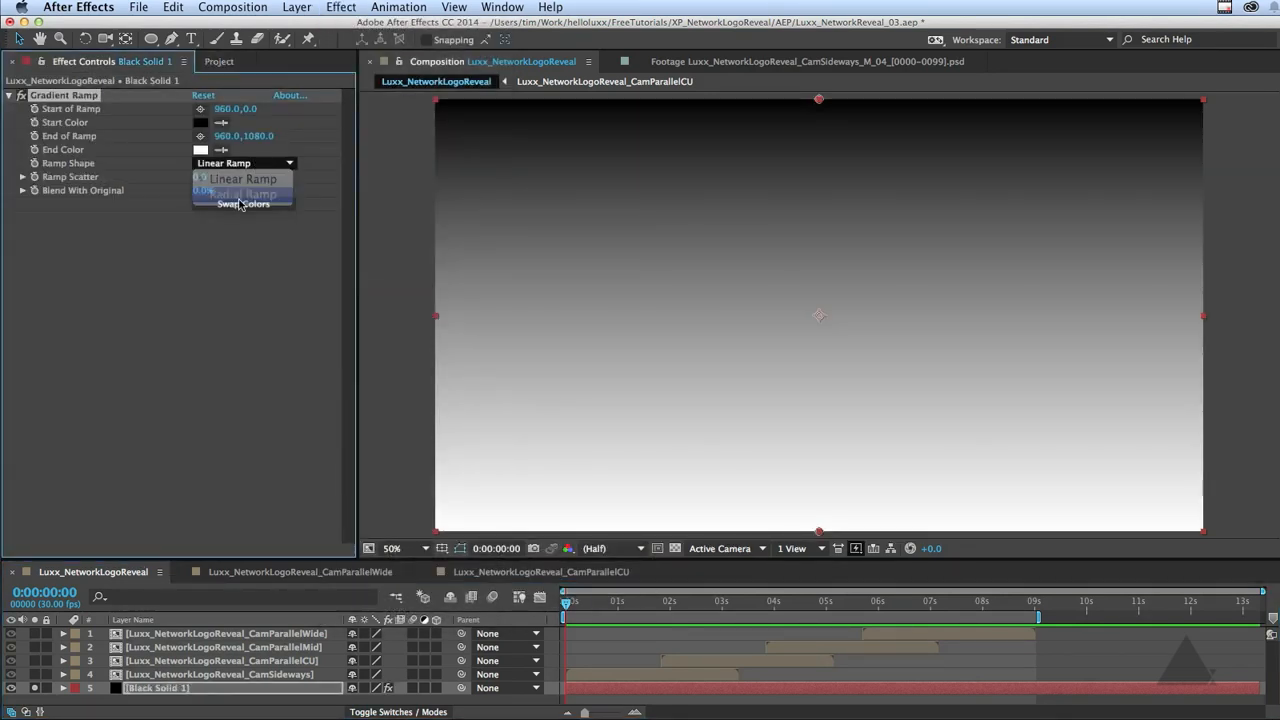
left_click(245, 206)
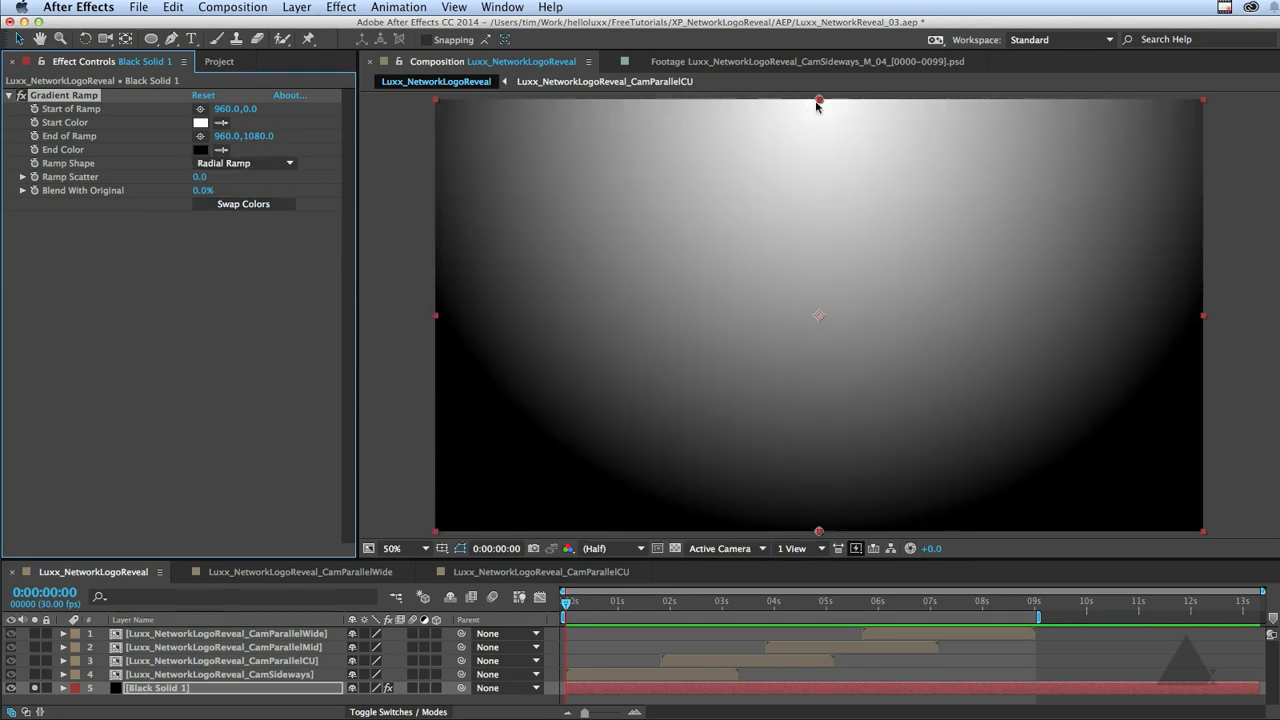
left_click_drag(819, 99, 820, 314)
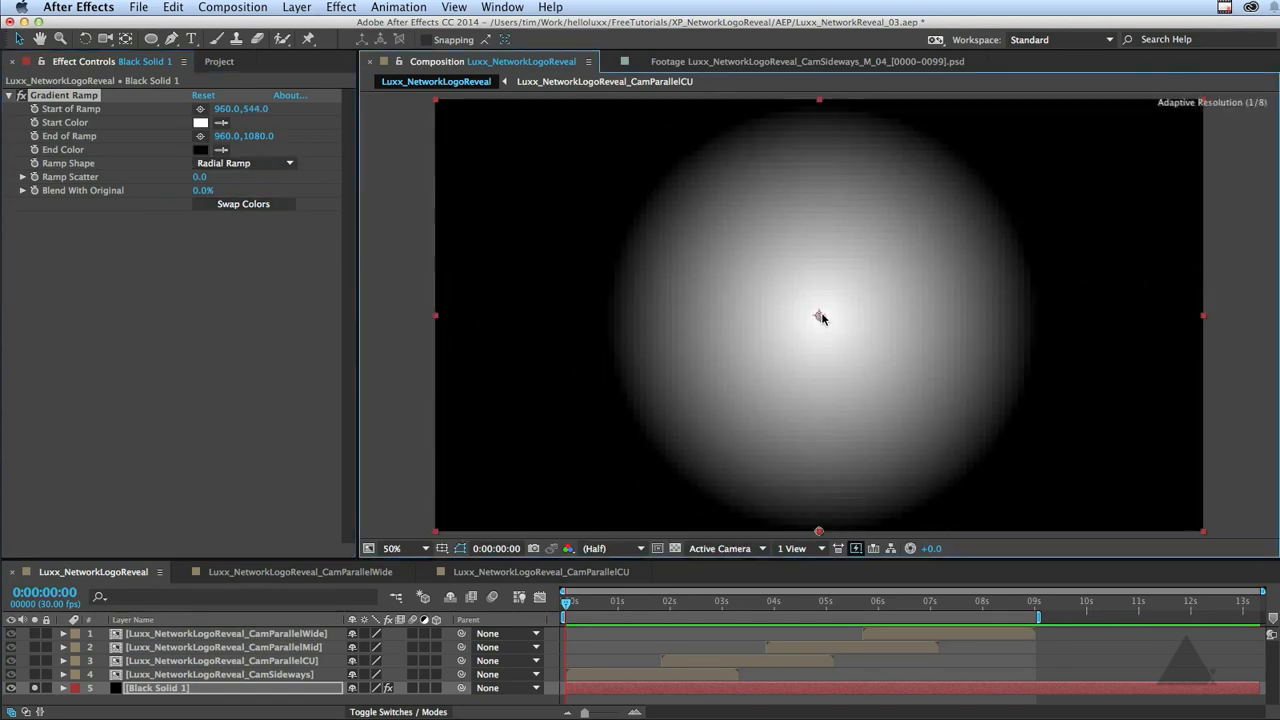
left_click_drag(817, 531, 1204, 531)
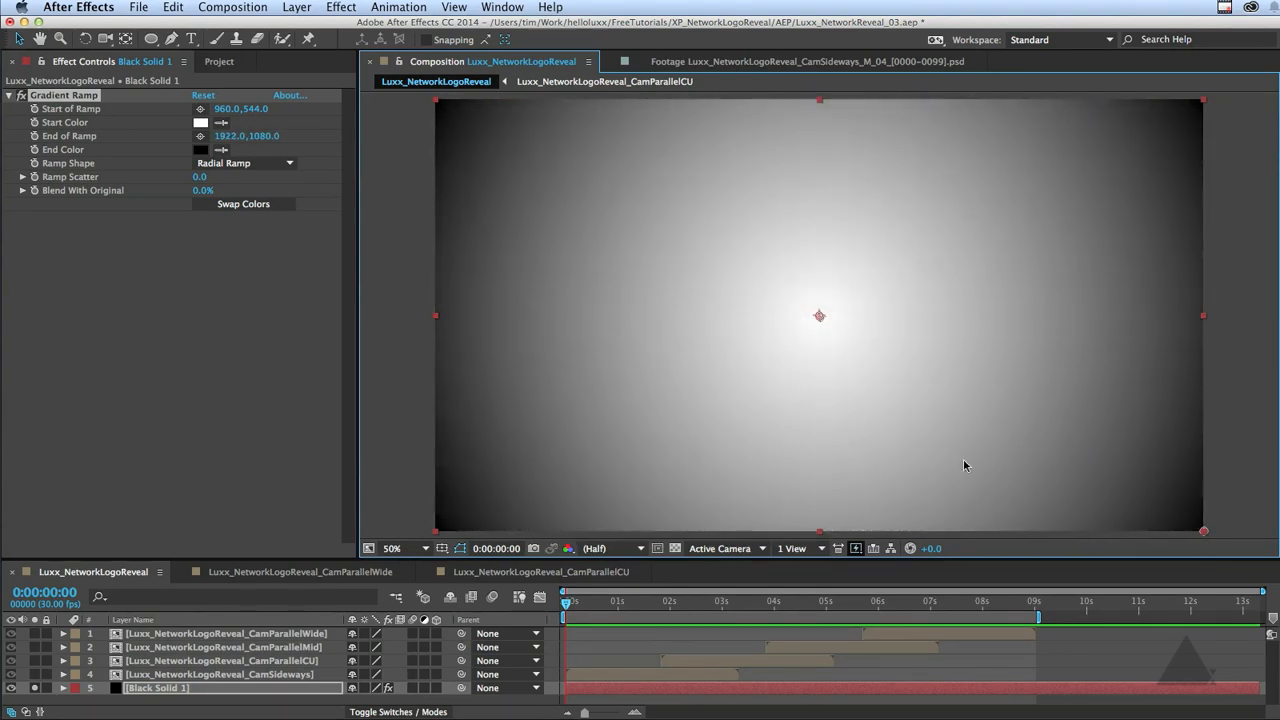
Set the Gradient Ramp's start color to a dark navy blue
left_click(201, 122)
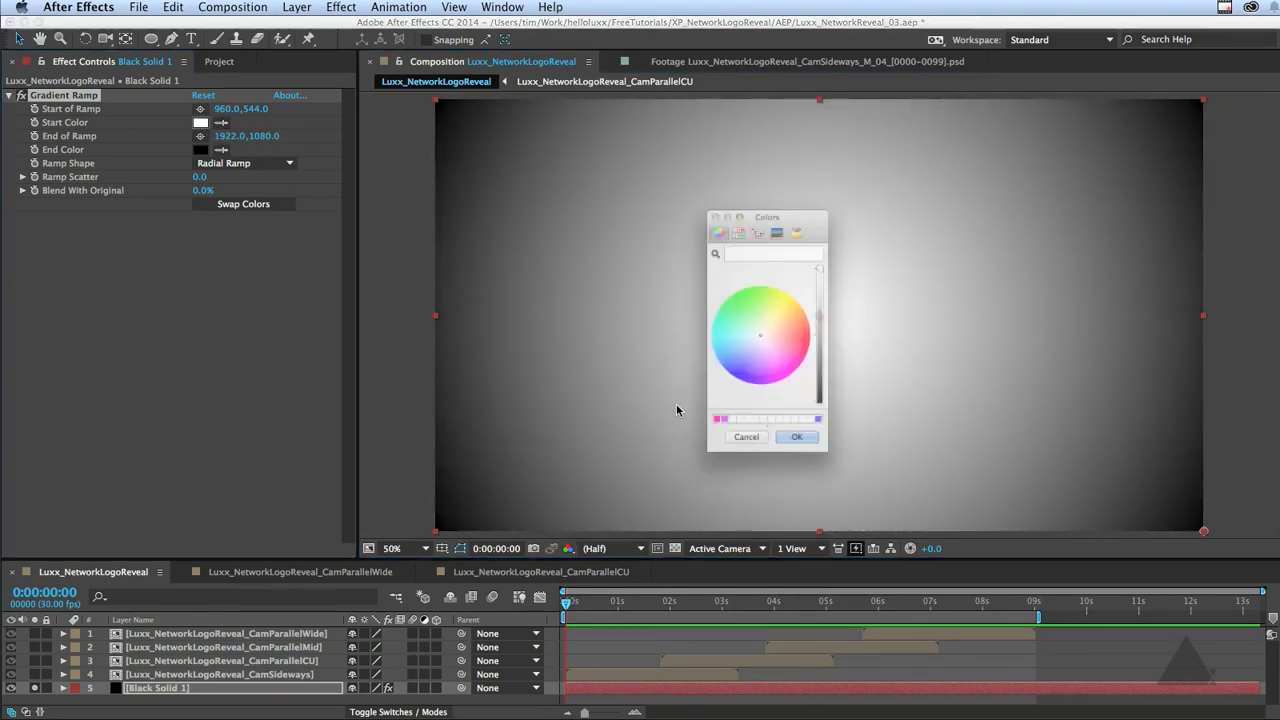
left_click_drag(740, 357, 734, 366)
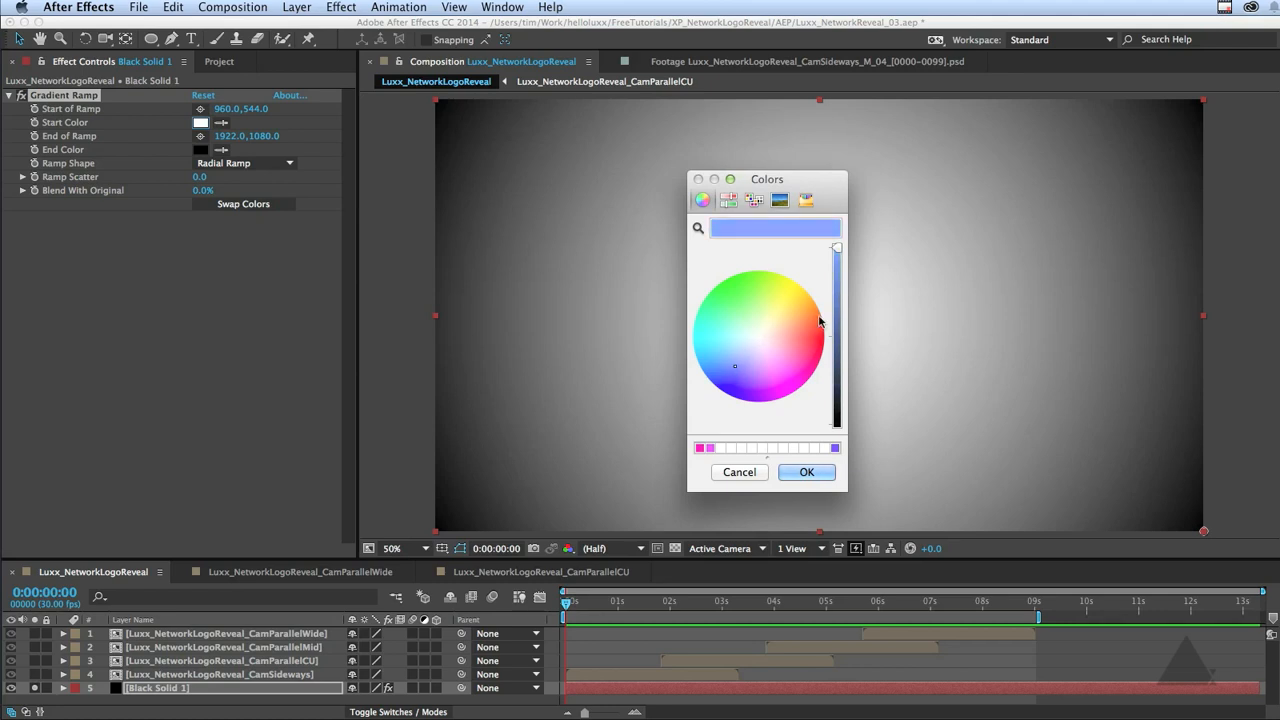
left_click_drag(836, 249, 836, 393)
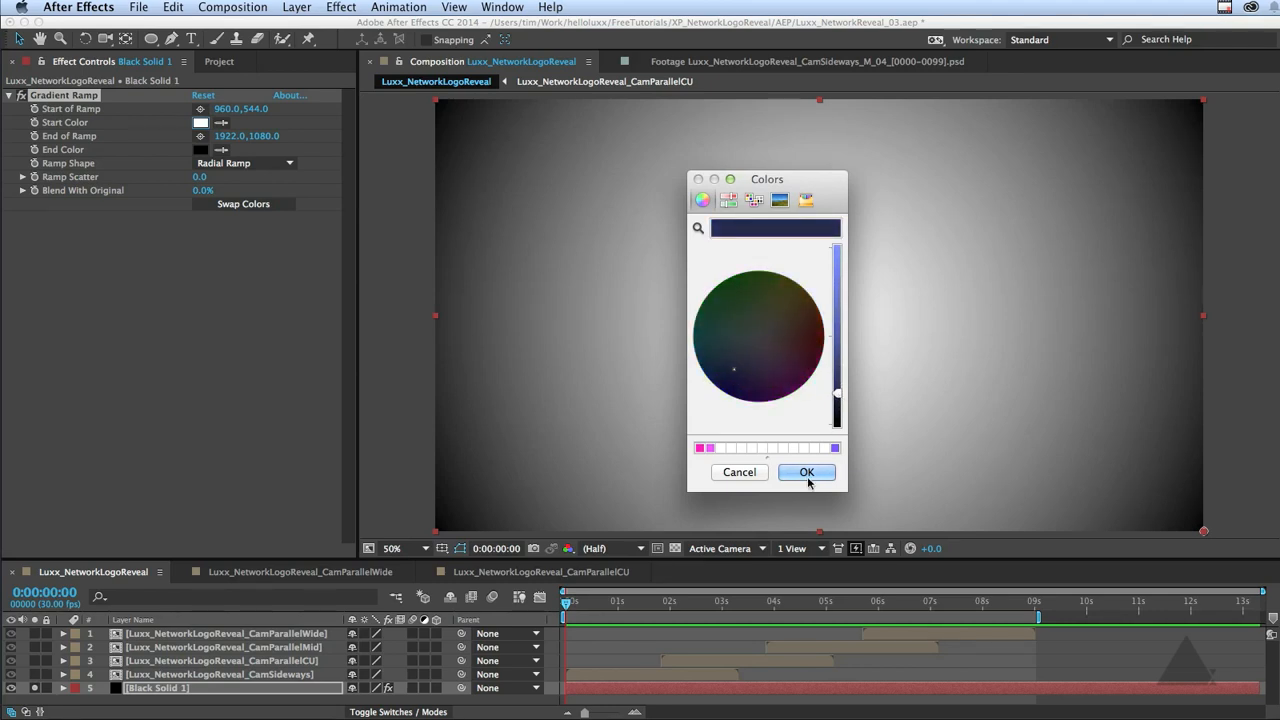
left_click(808, 478)
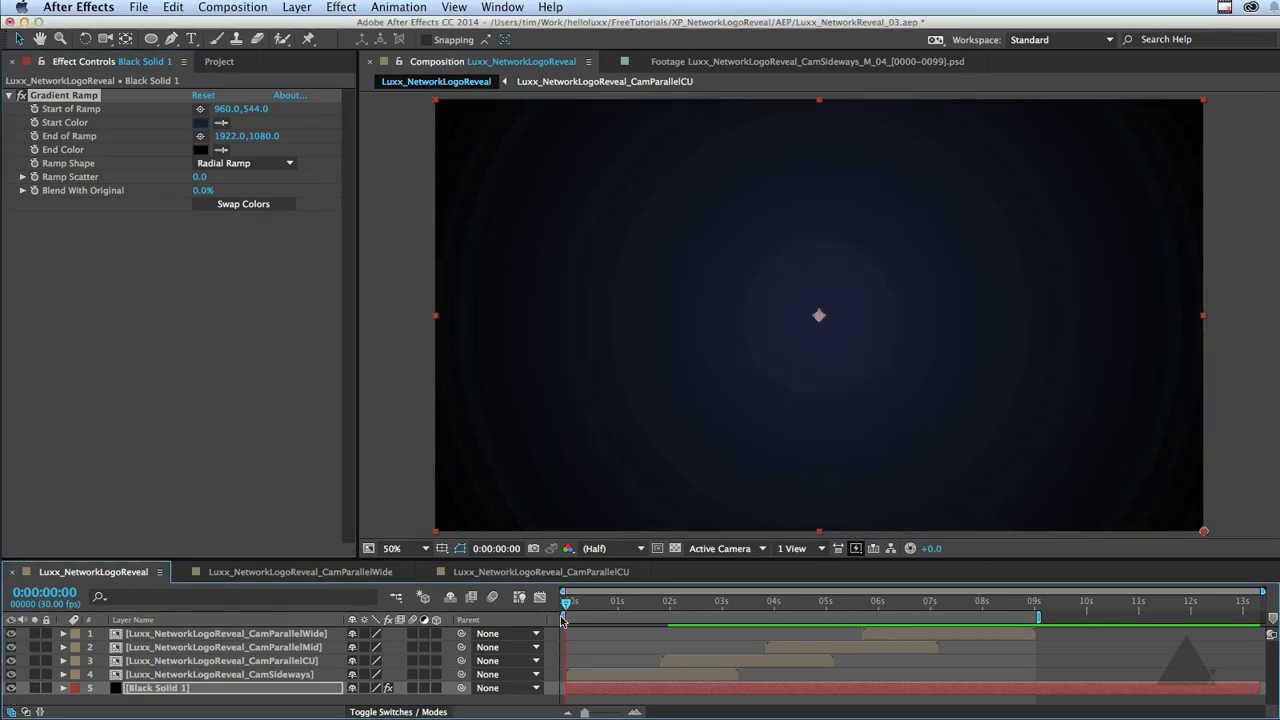
Compare the composite at 0:00:05:04 with the Black Solid 1 gradient background hidden and shown
left_click_drag(561, 620, 832, 617)
left_click(12, 688)
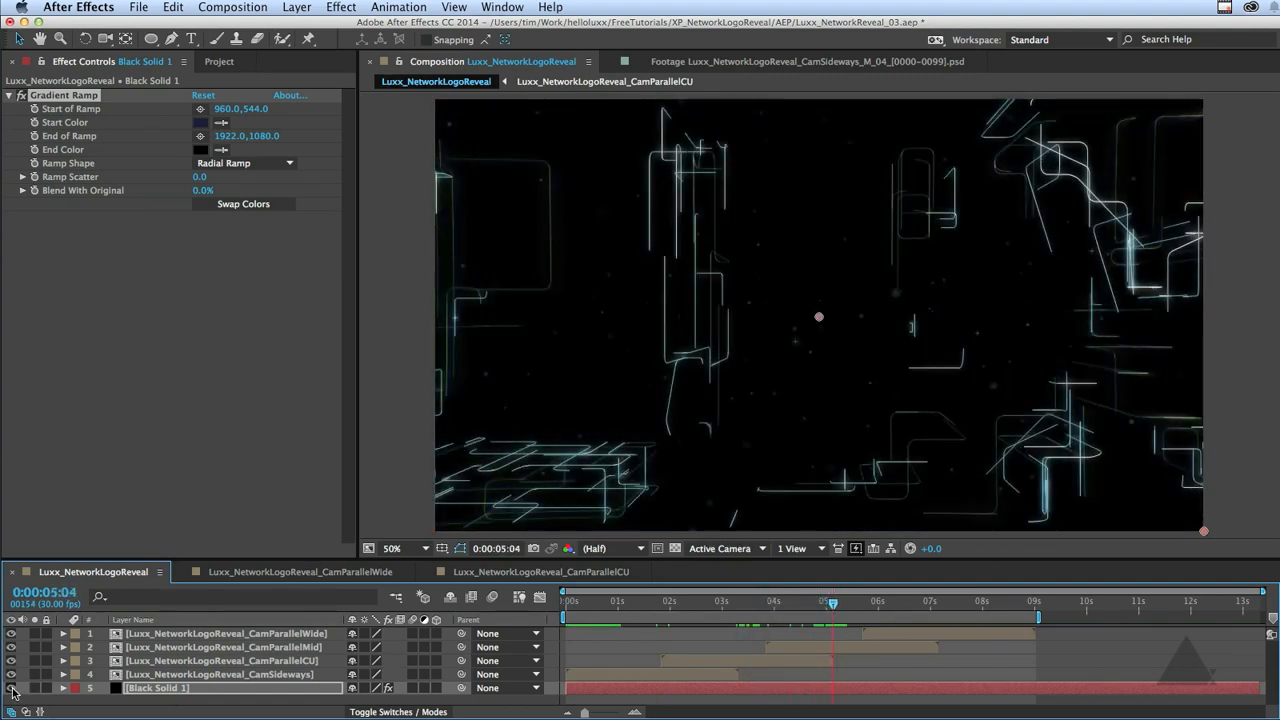
left_click(12, 688)
left_click(170, 688)
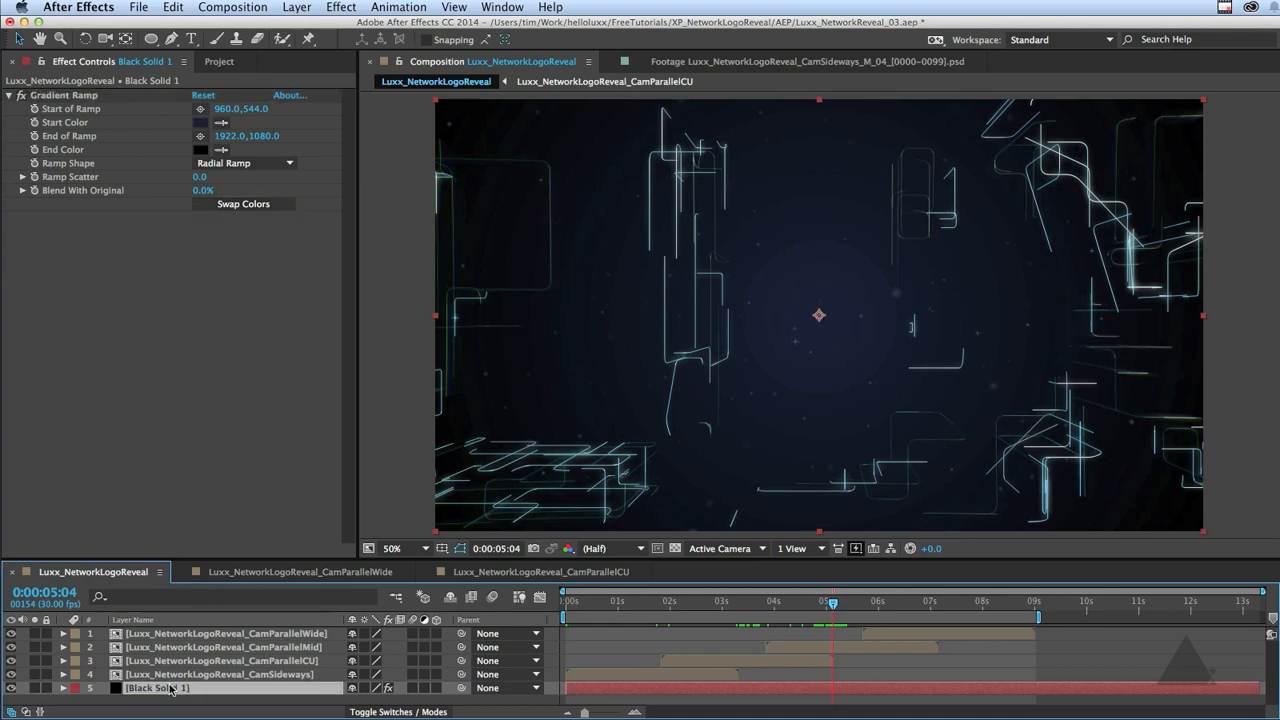
Rename the Black Solid 1 background layer as BG
key("Return")
type("BG")
key("Return")
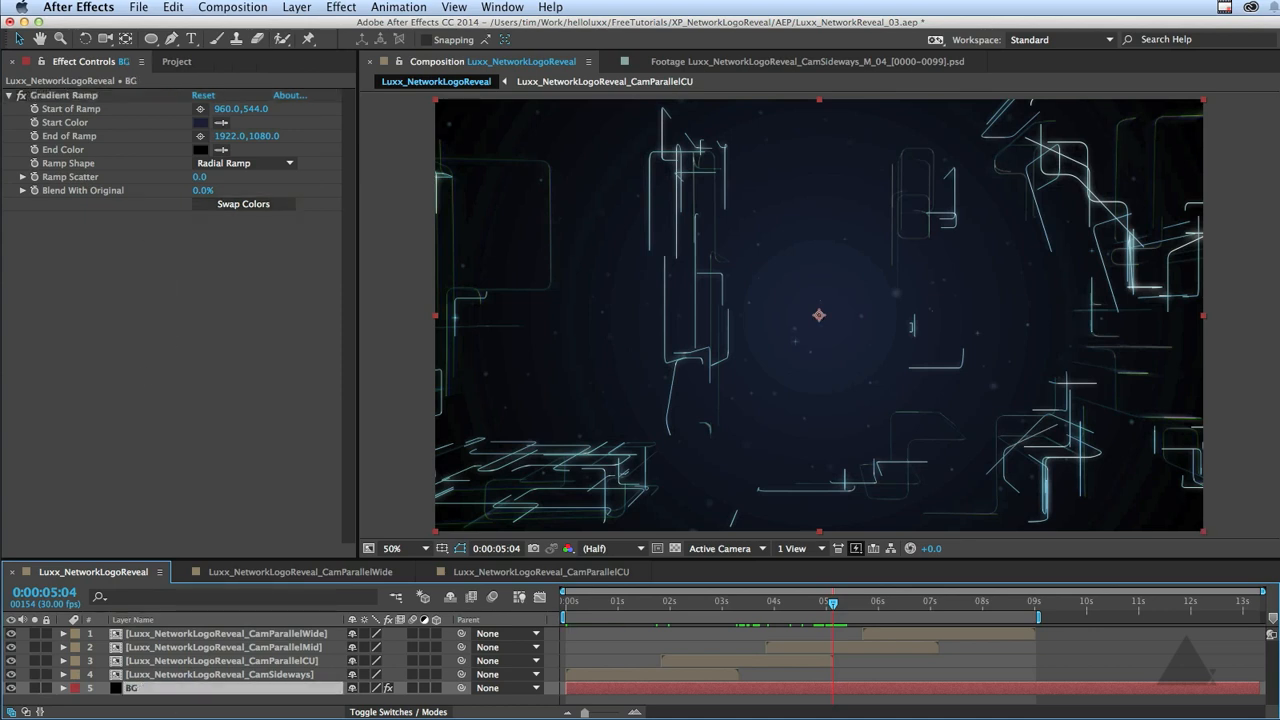
Add Black Solid 1 from the project above all the other layers and rename the new layer Vignette
left_click(178, 62)
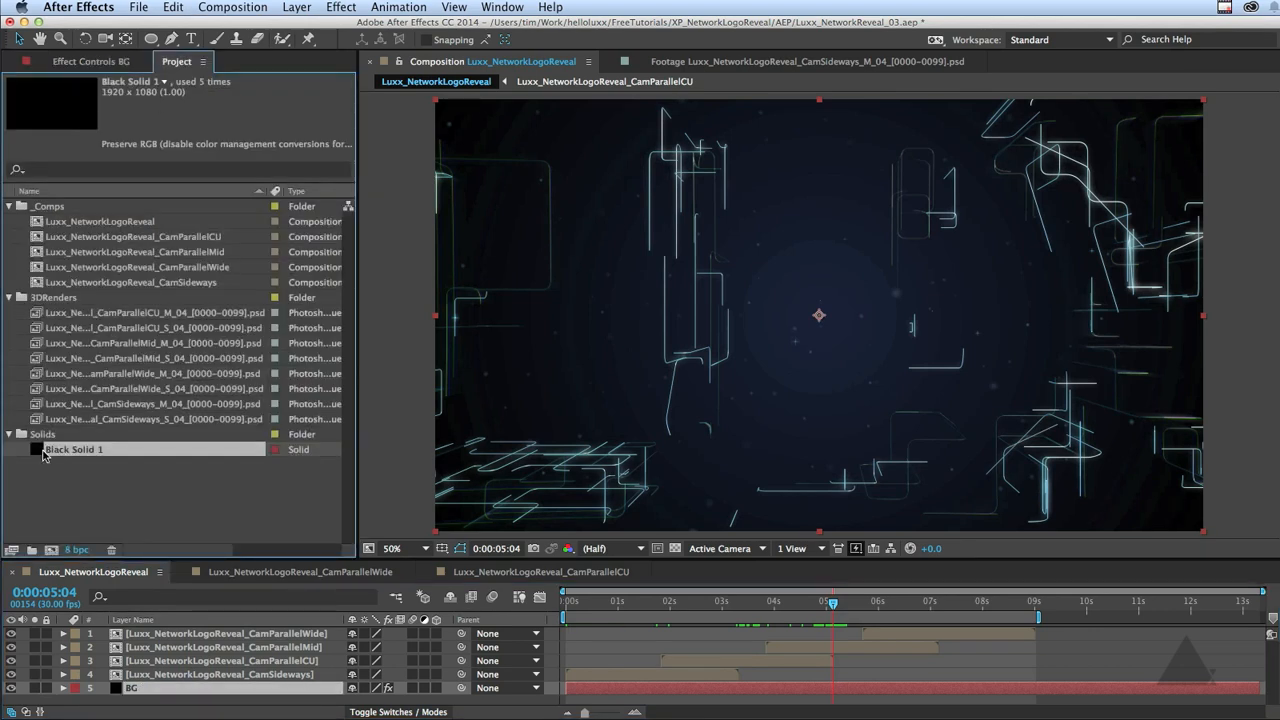
left_click_drag(42, 455, 150, 642)
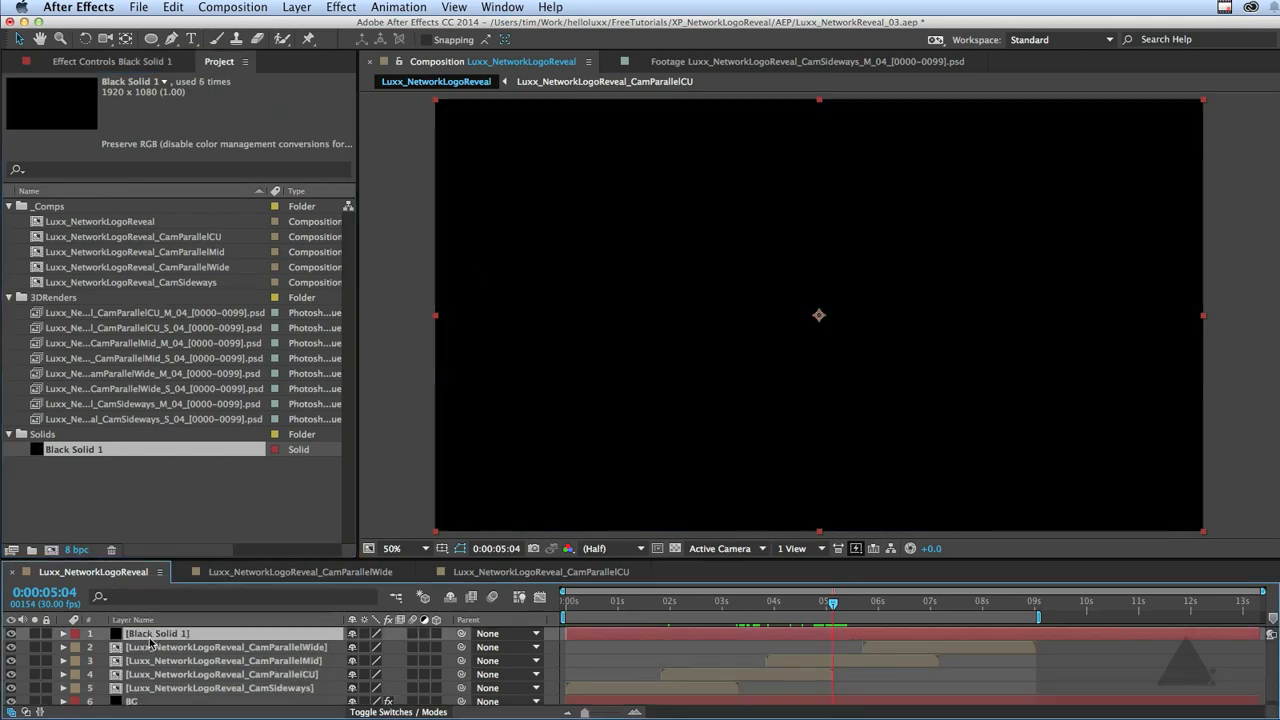
key("Return")
type("Vi")
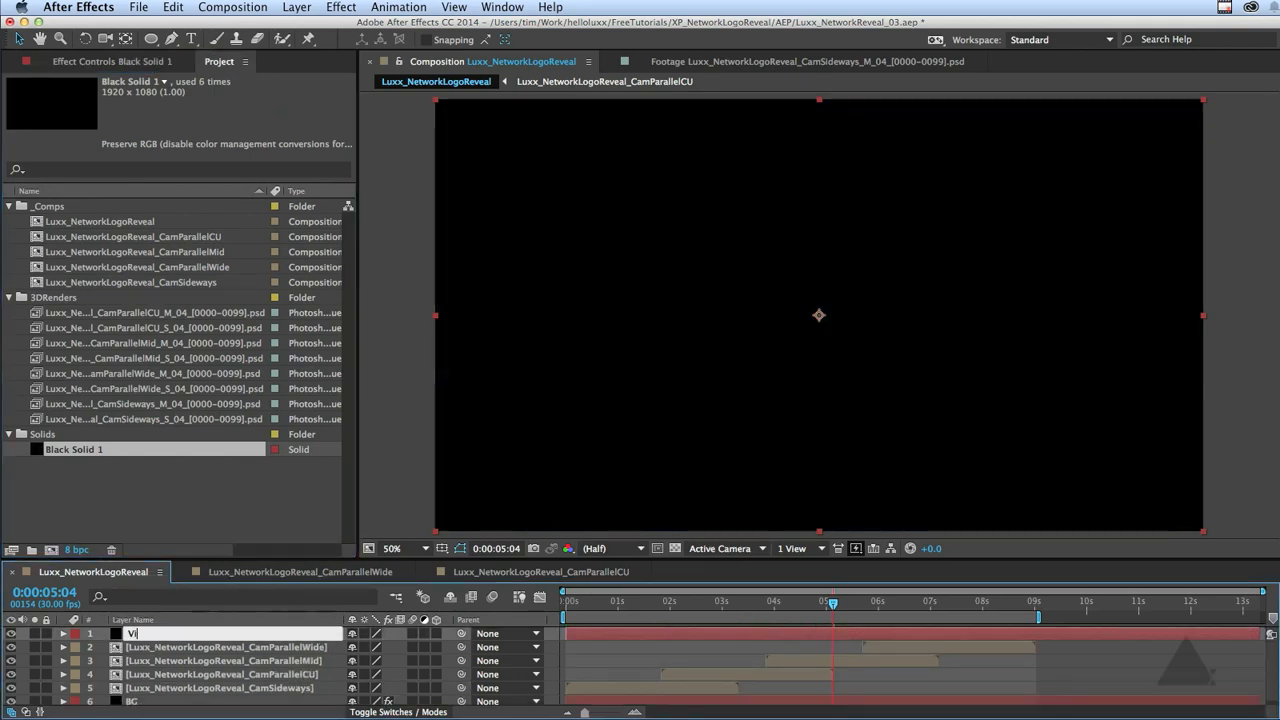
type("gnette")
key("Return")
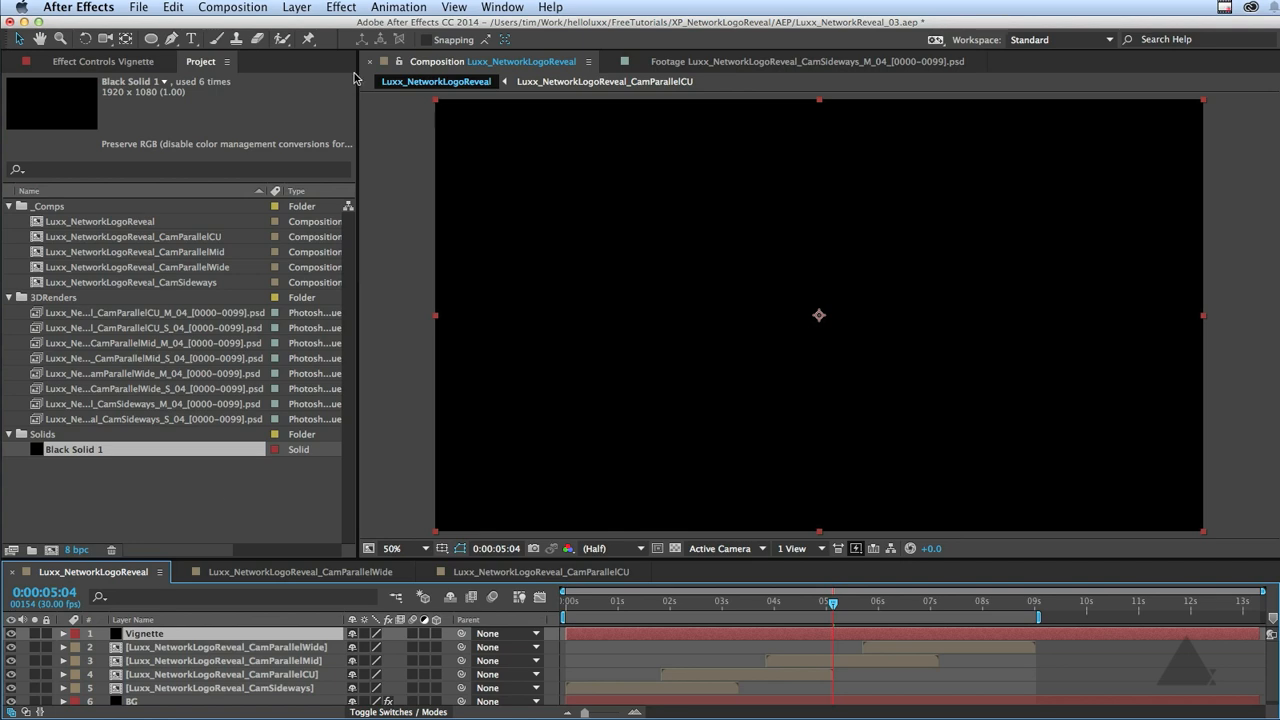
Add a frame-filling elliptical mask to the Vignette layer, invert it and set its Mask Feather to 170 pixels
double_click(155, 38)
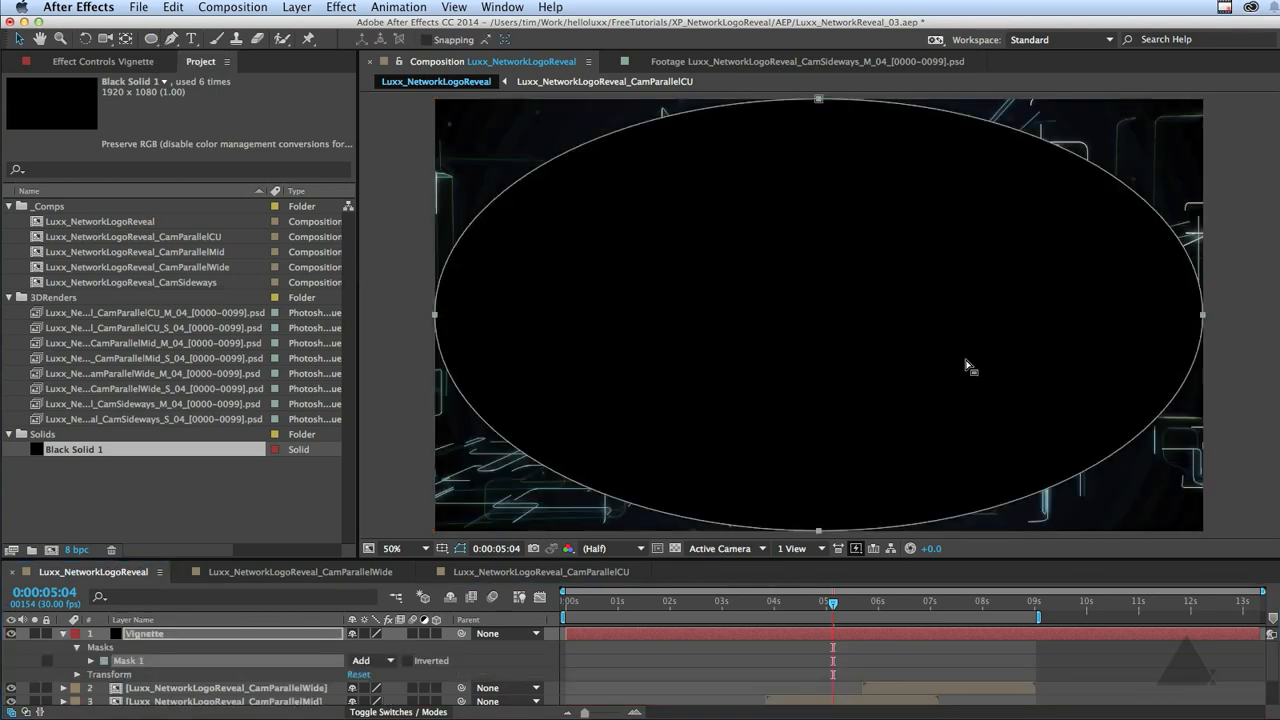
left_click(406, 661)
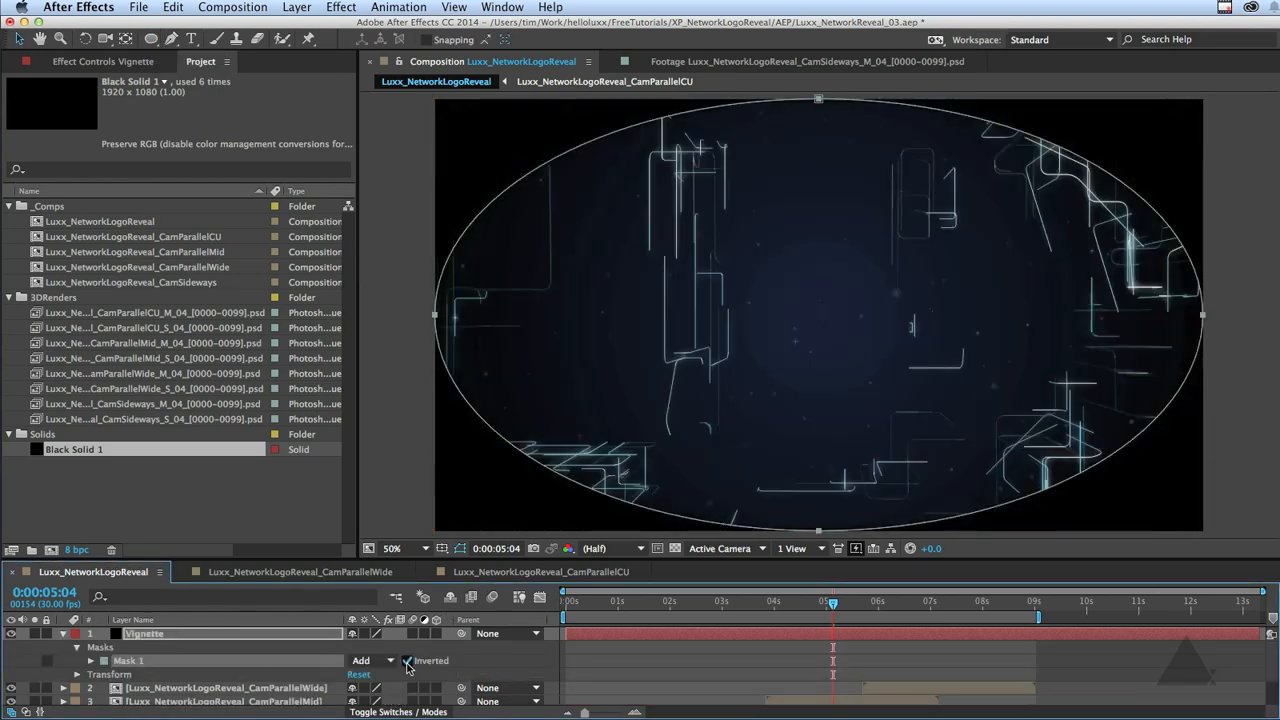
key("f")
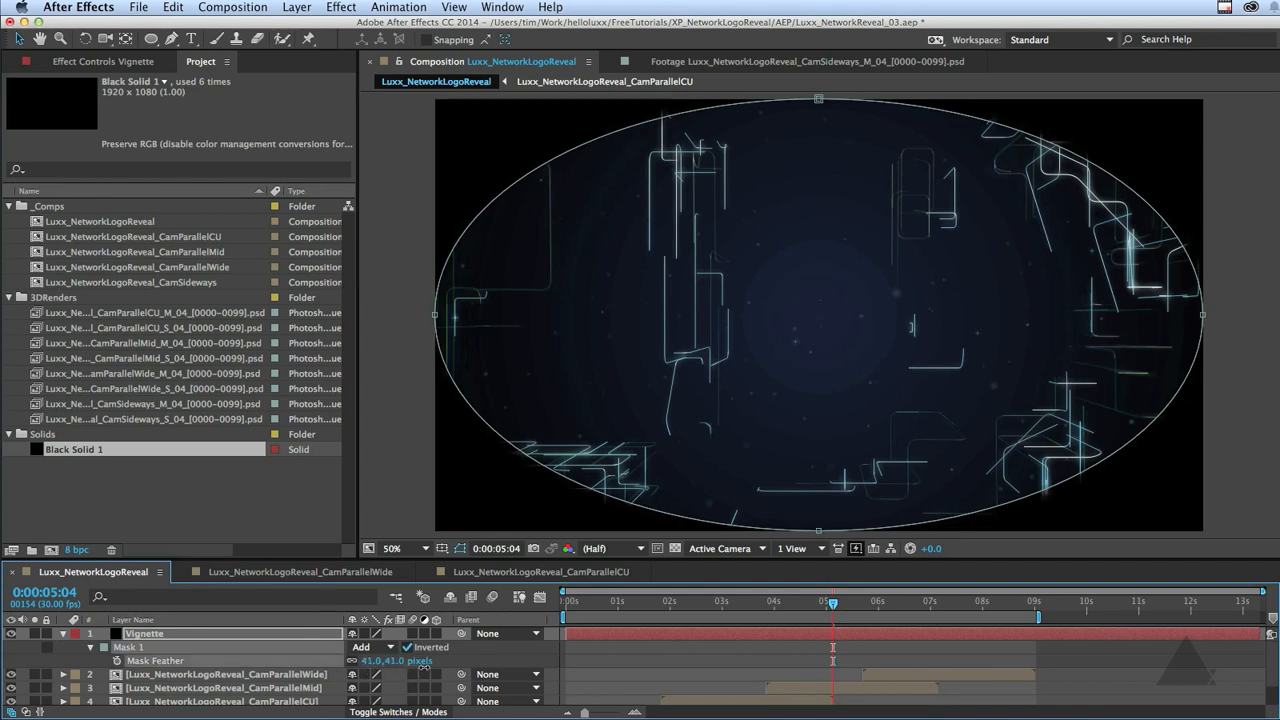
left_click_drag(457, 668, 519, 663)
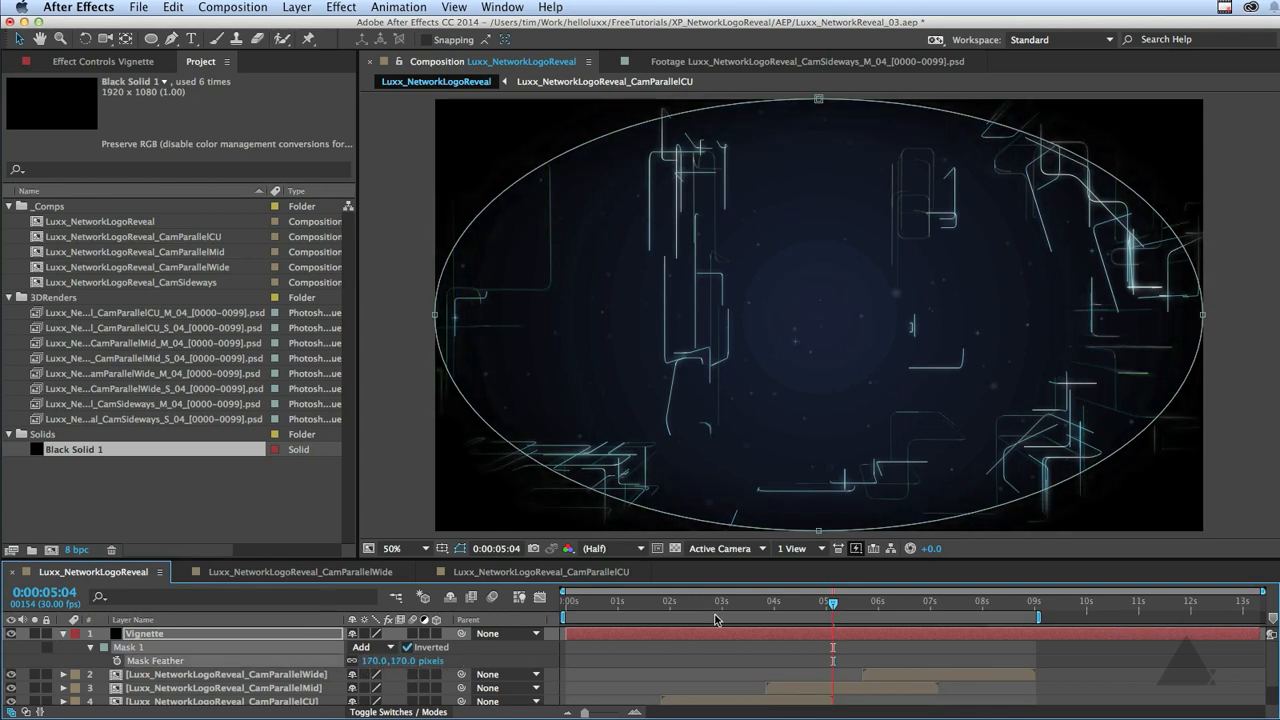
Reshape the Vignette's elliptical mask about its center so it is narrower than the frame and extends beyond its upper and lower edges
left_click(1196, 370)
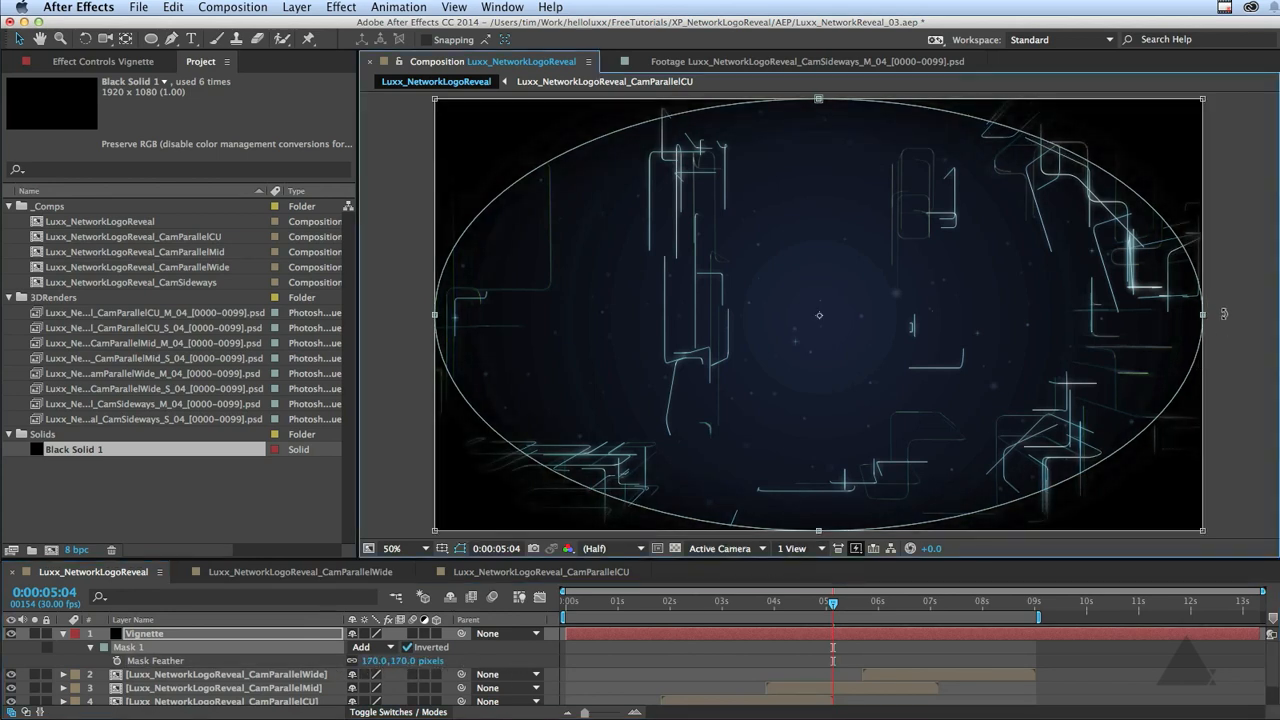
left_click_drag(1198, 322, 1154, 325)
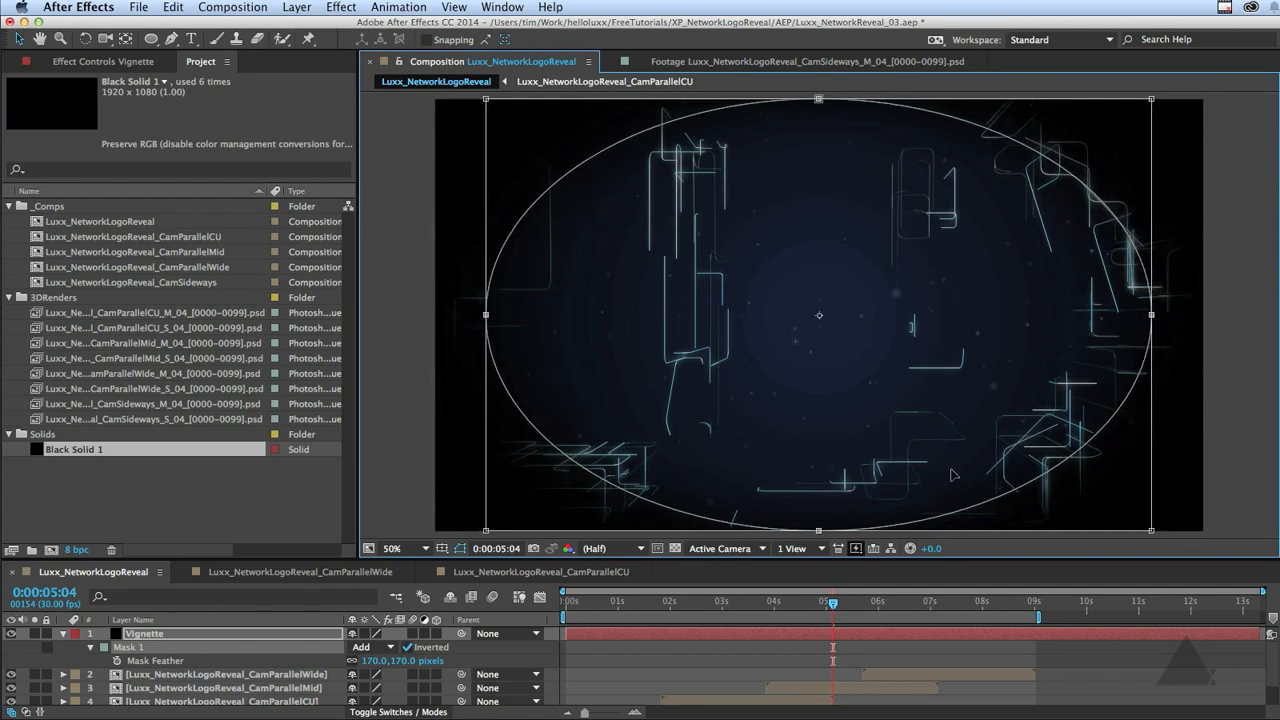
key("comma")
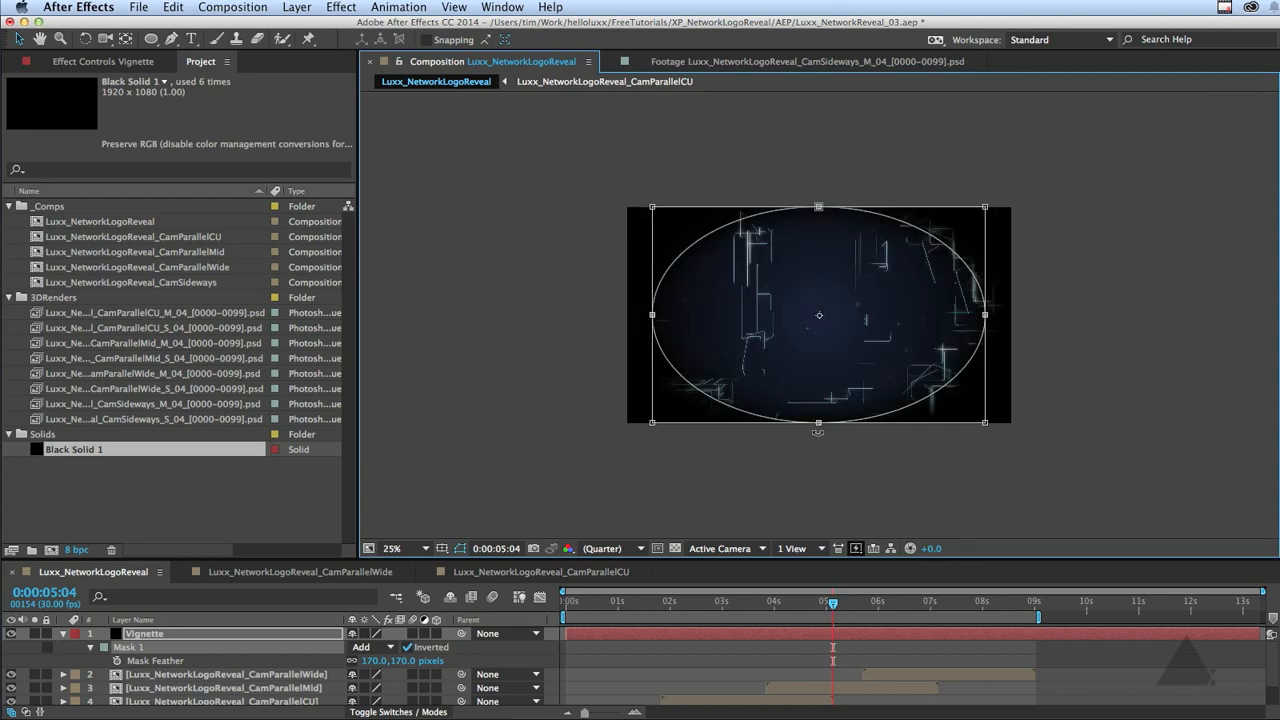
left_click_drag(819, 425, 822, 477)
left_click(925, 656)
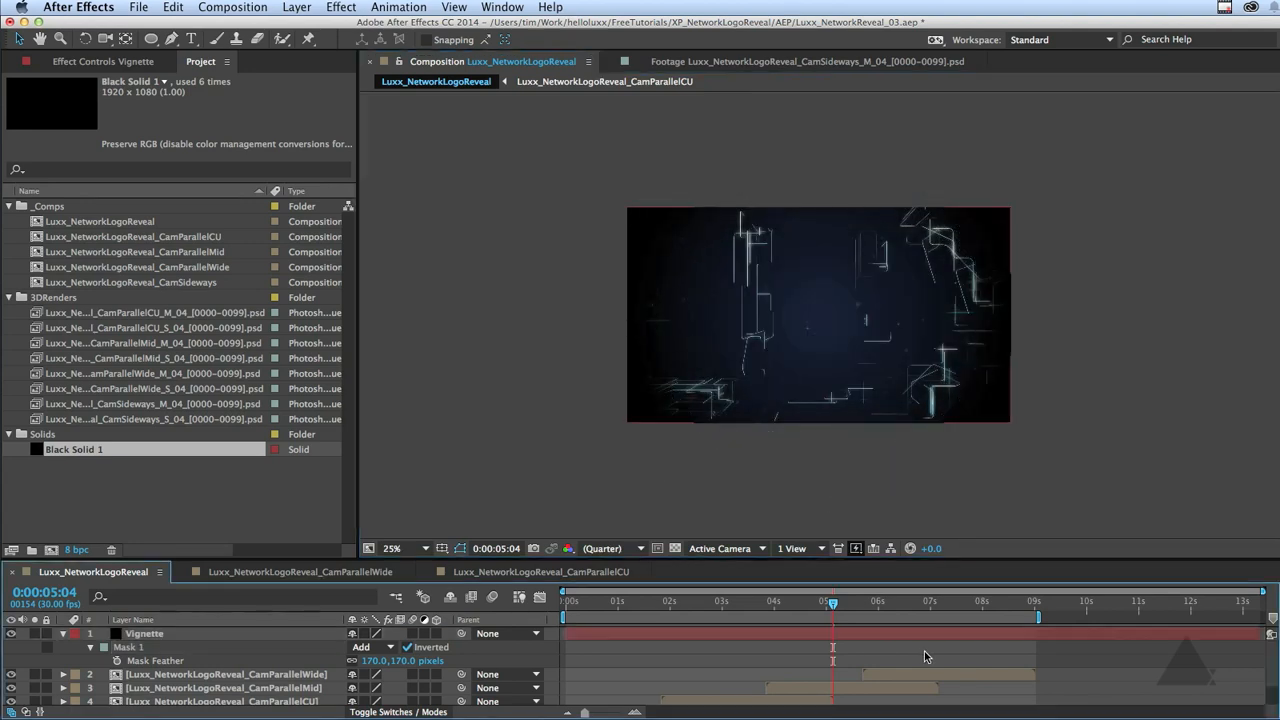
Compare the composite with the Vignette layer hidden and shown
left_click(12, 634)
left_click(12, 634)
left_click(12, 634)
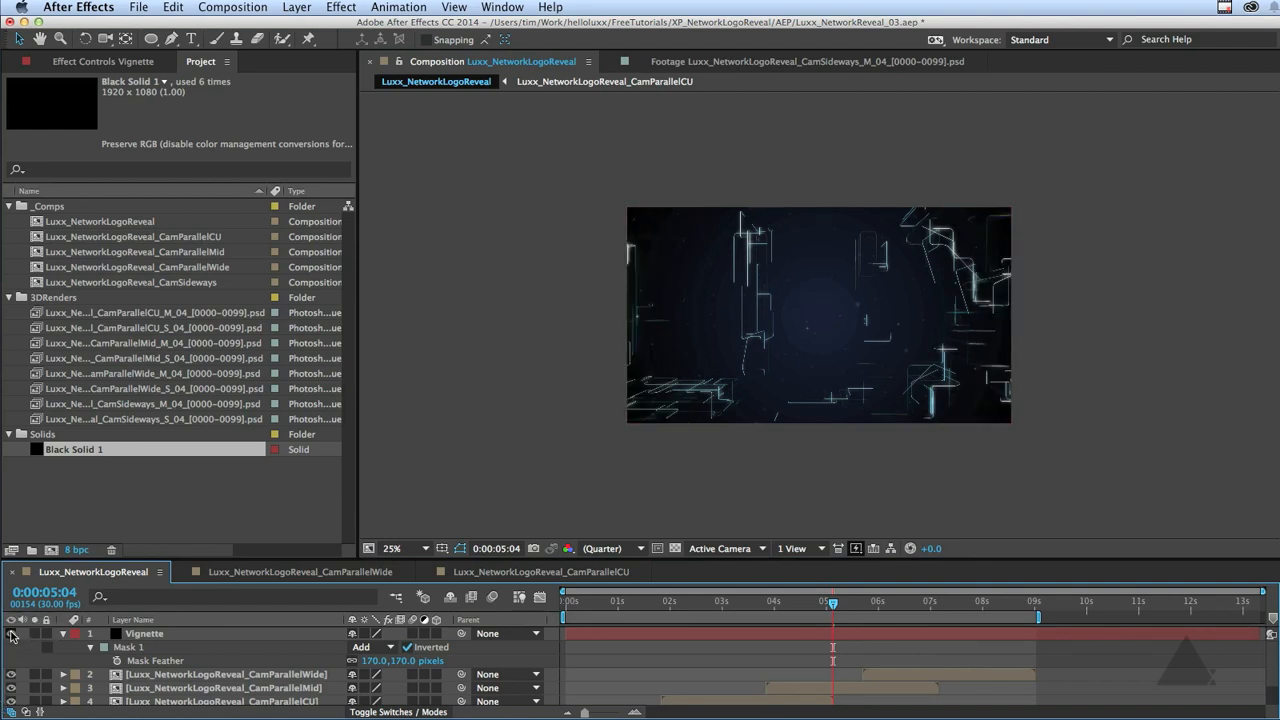
left_click(12, 634)
key("period")
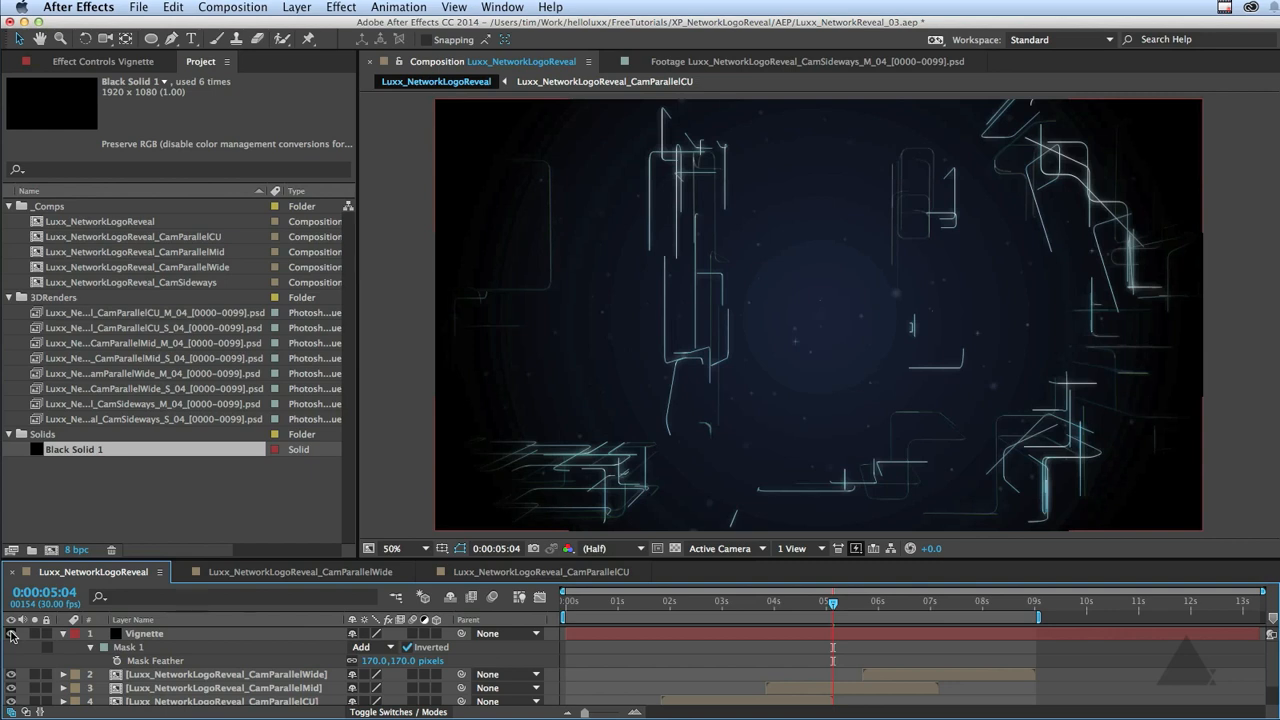
Add another Black Solid 1 above the Vignette layer and rename it Holomatrix
left_click(101, 638)
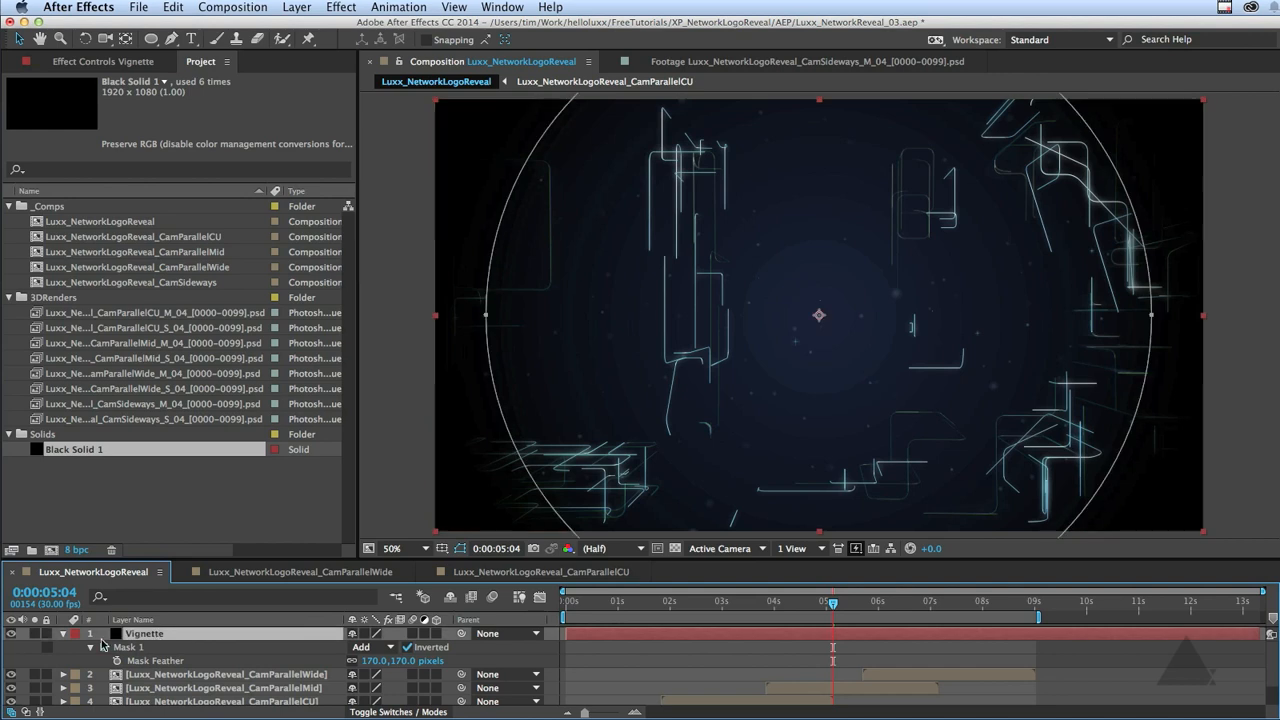
left_click(63, 634)
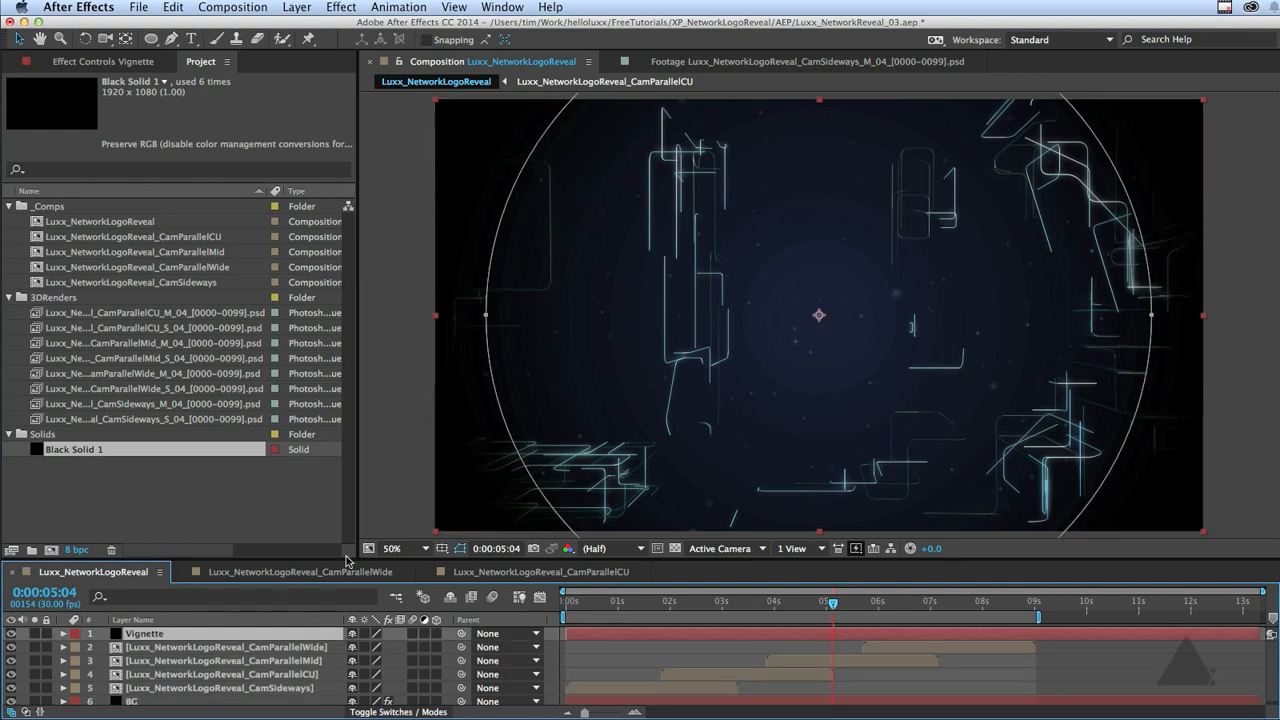
left_click_drag(346, 557, 346, 575)
left_click_drag(37, 452, 127, 651)
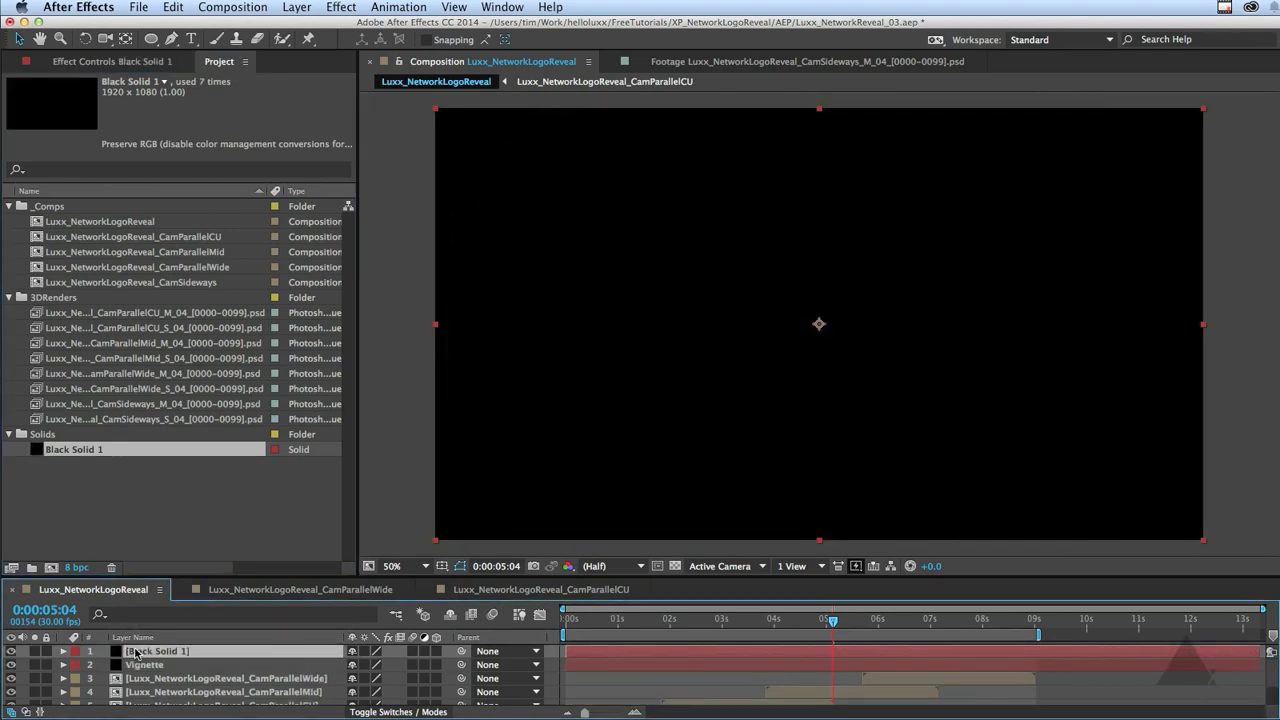
key("Return")
type("Holoma")
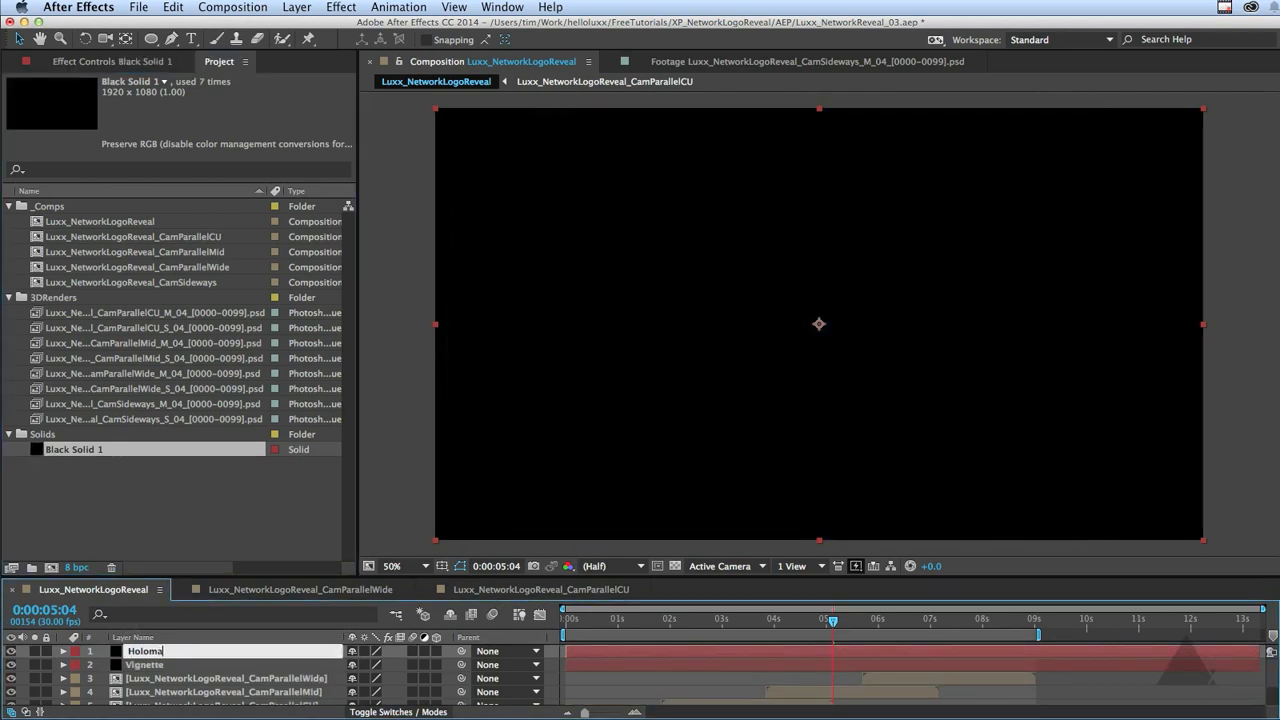
type("trix")
key("Return")
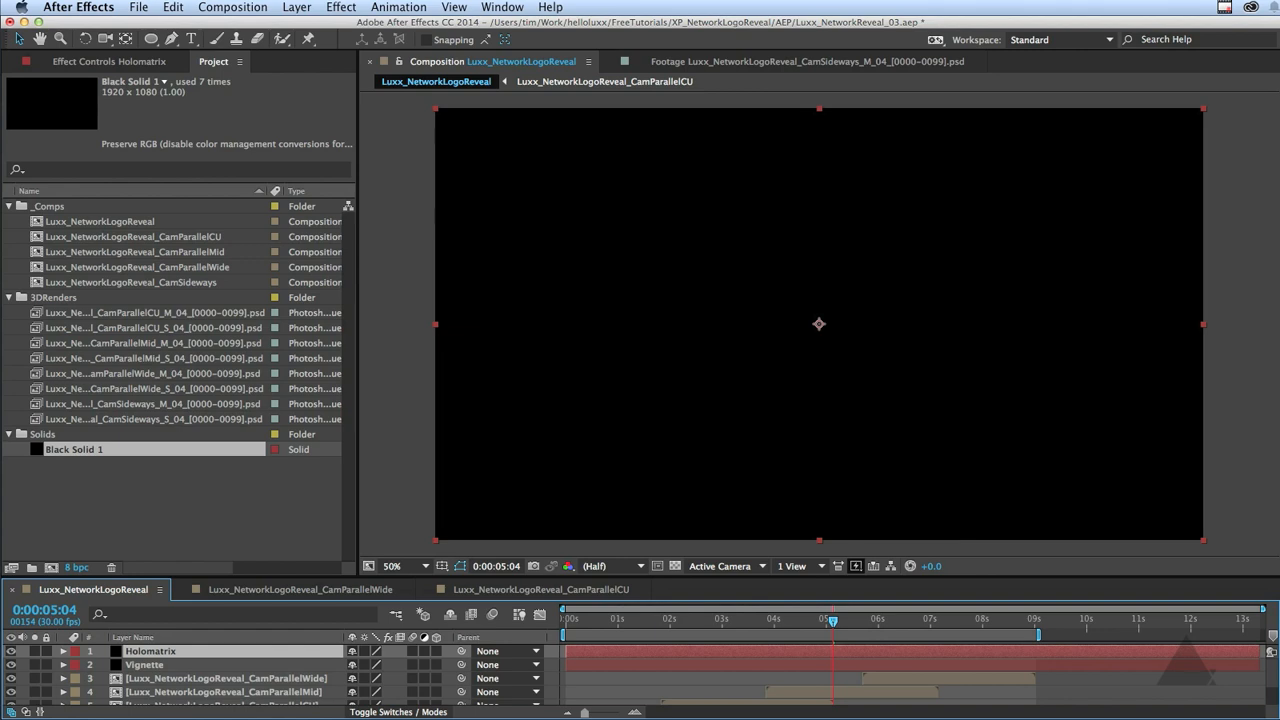
Make the Holomatrix layer an adjustment layer and apply the Universe Stylize Holomatrix effect to it
left_click(425, 651)
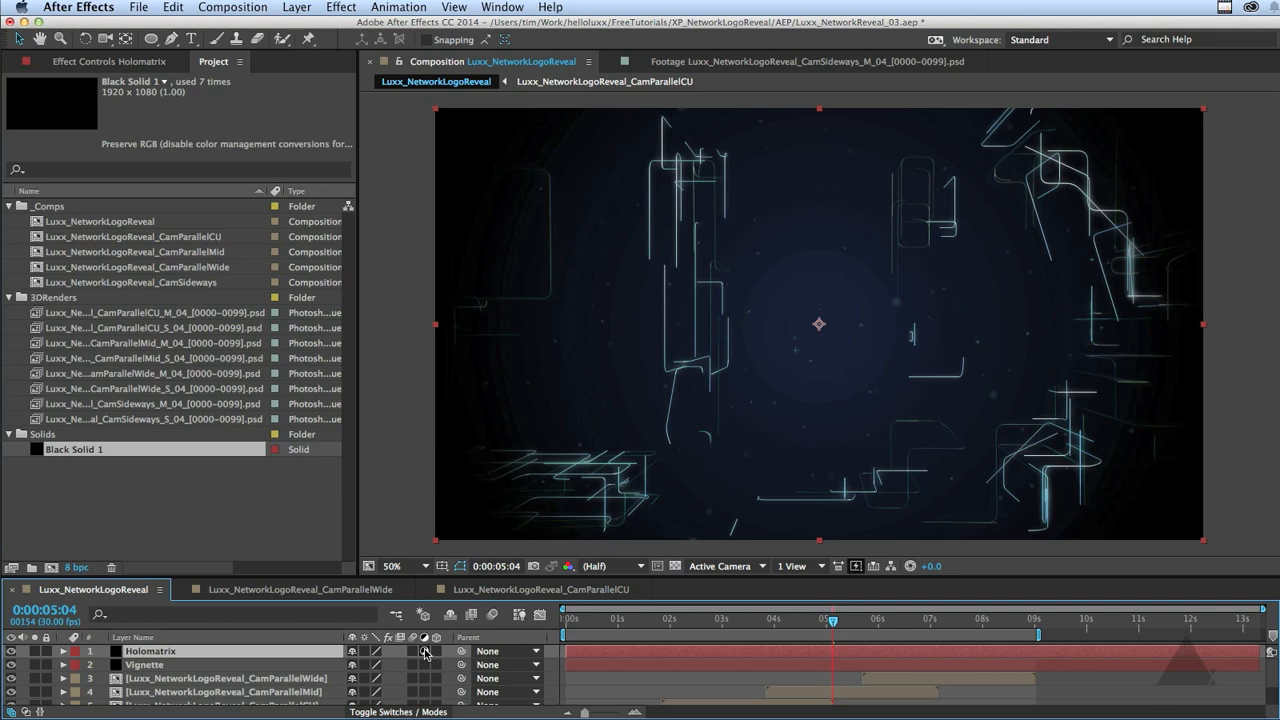
left_click(341, 7)
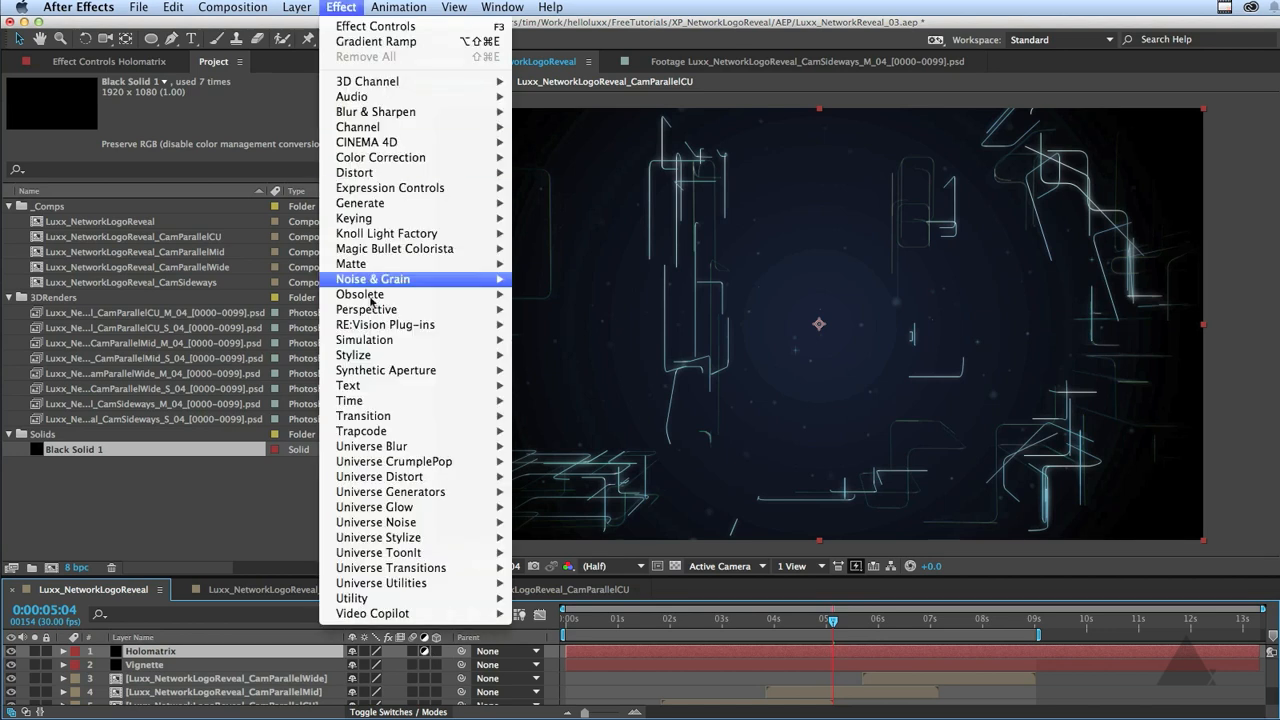
mouse_move(371, 494)
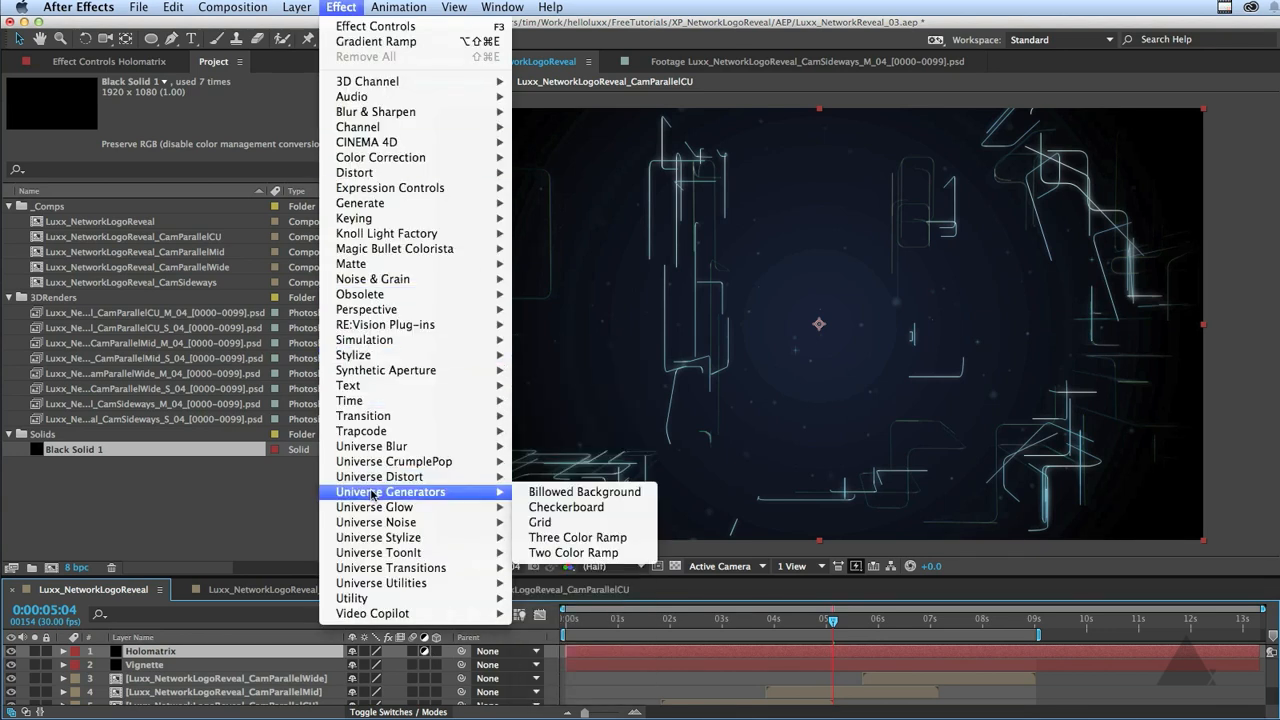
mouse_move(400, 537)
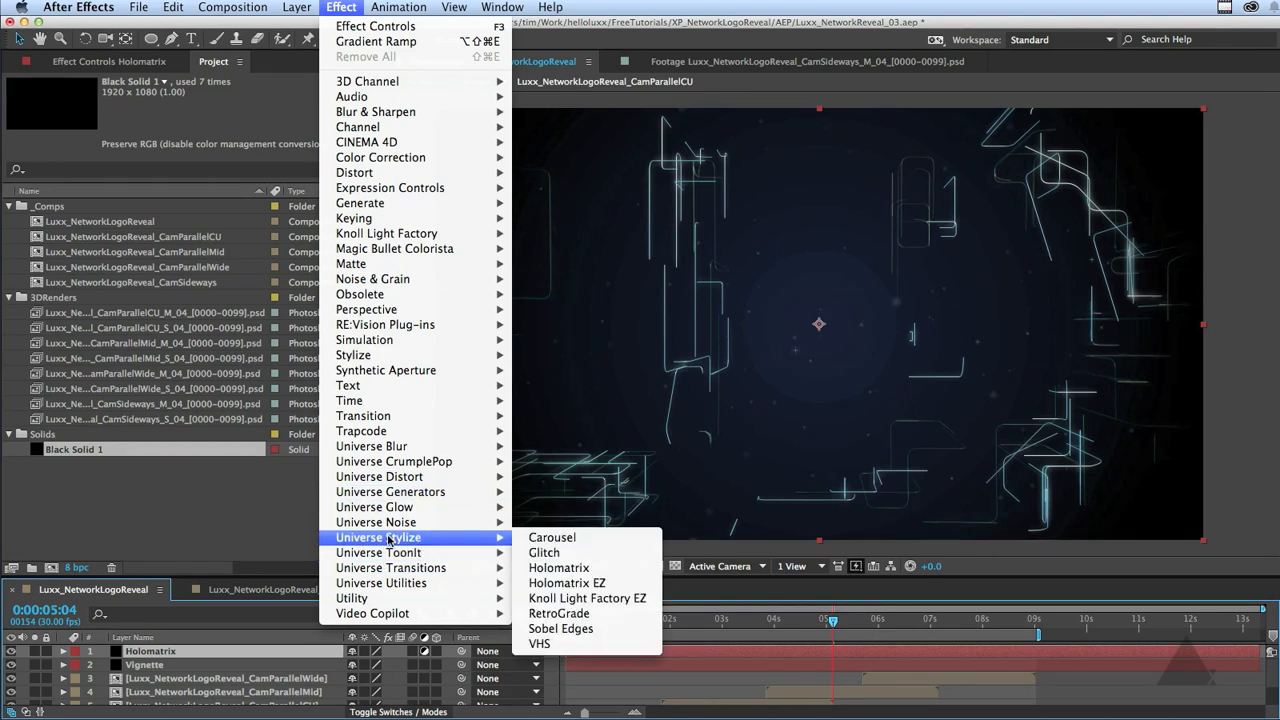
left_click(578, 569)
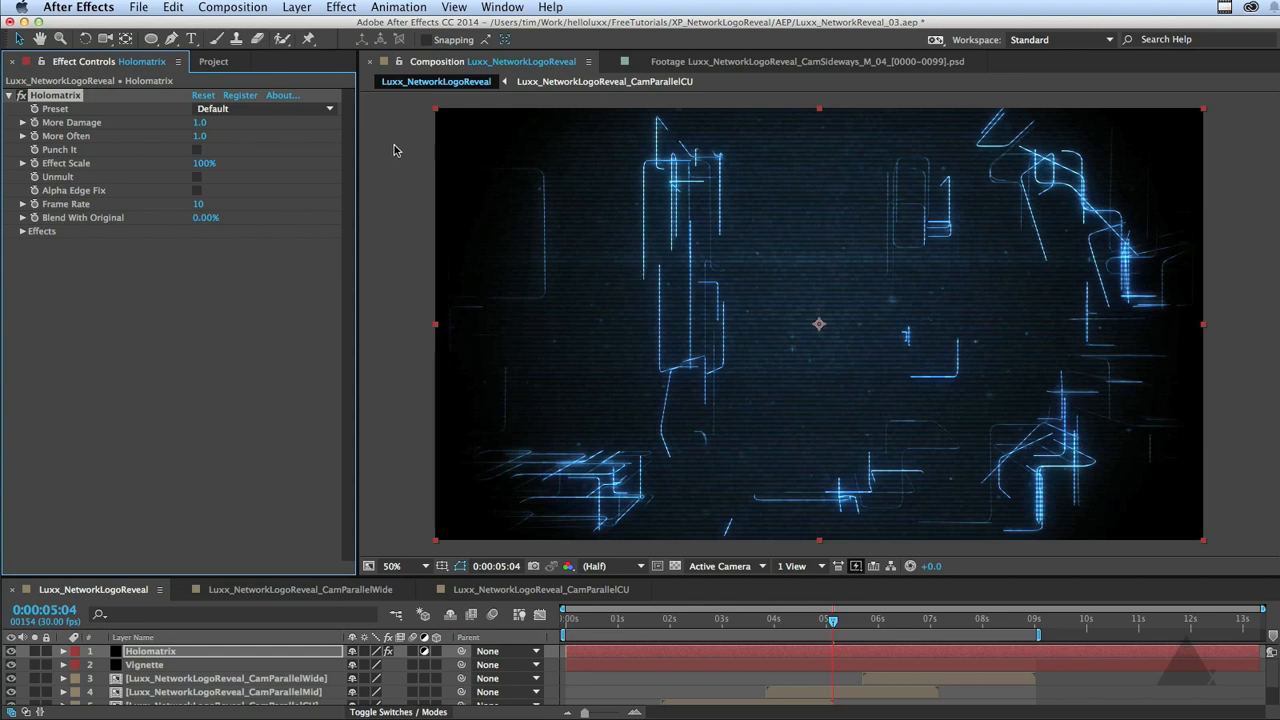
Set the Holomatrix preset to Vision - Security Camera and inspect the line detail at 100% magnification
left_click(262, 108)
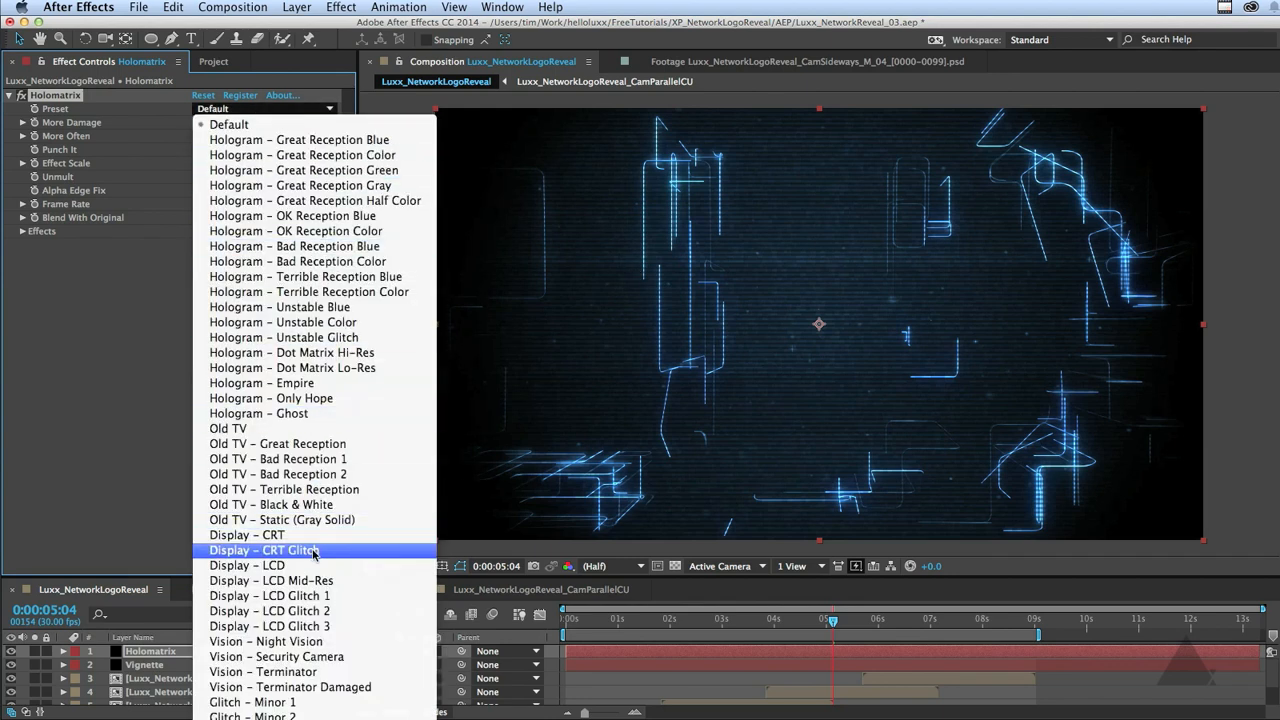
left_click(303, 657)
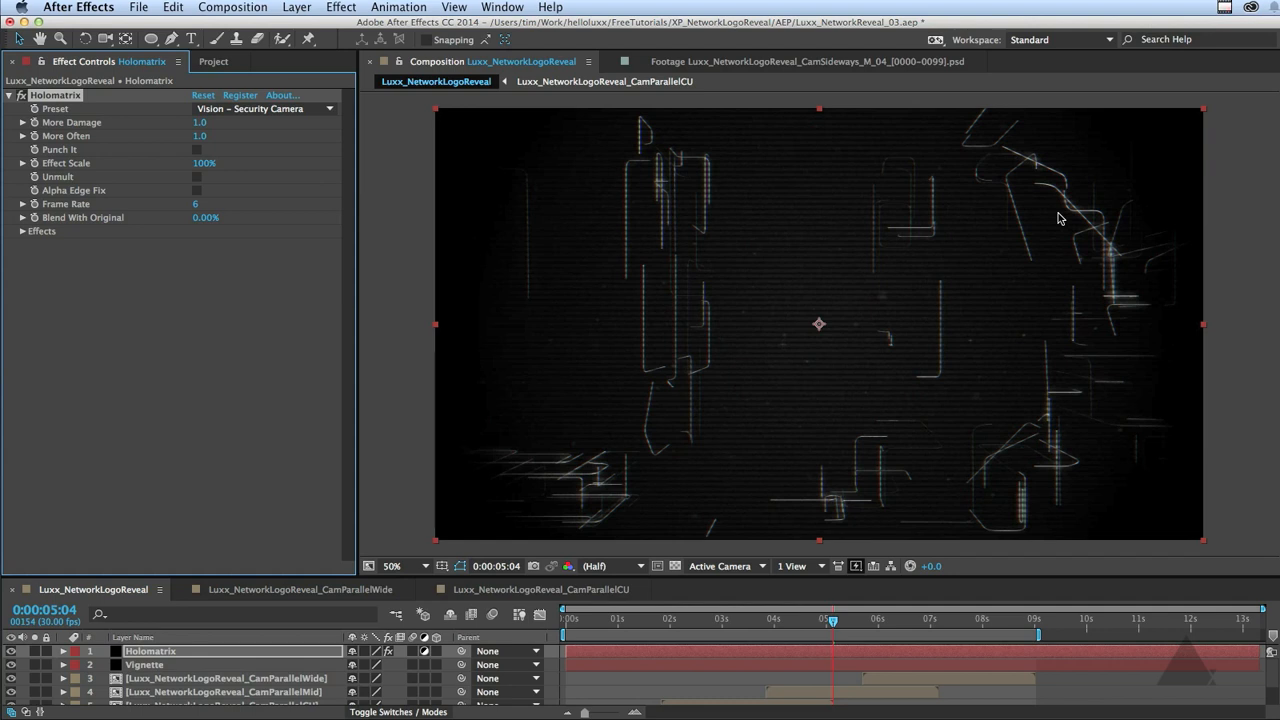
key("slash")
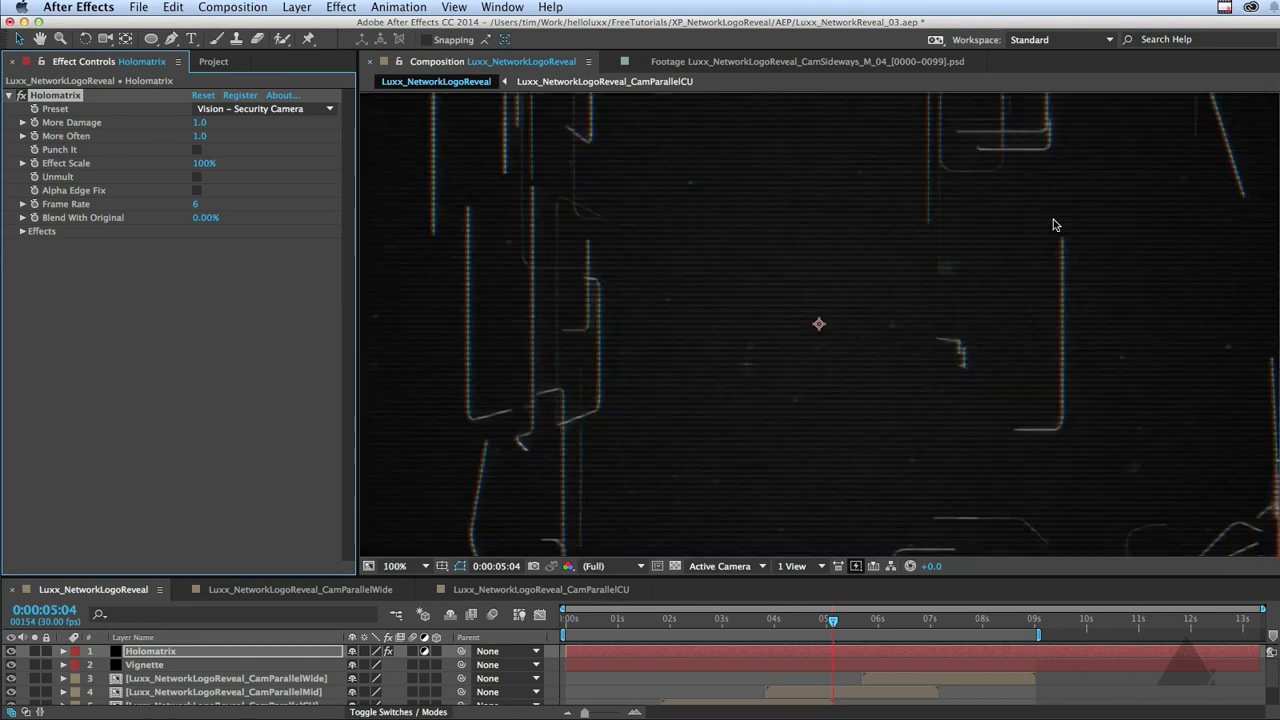
key("space")
left_click_drag(514, 220, 758, 368)
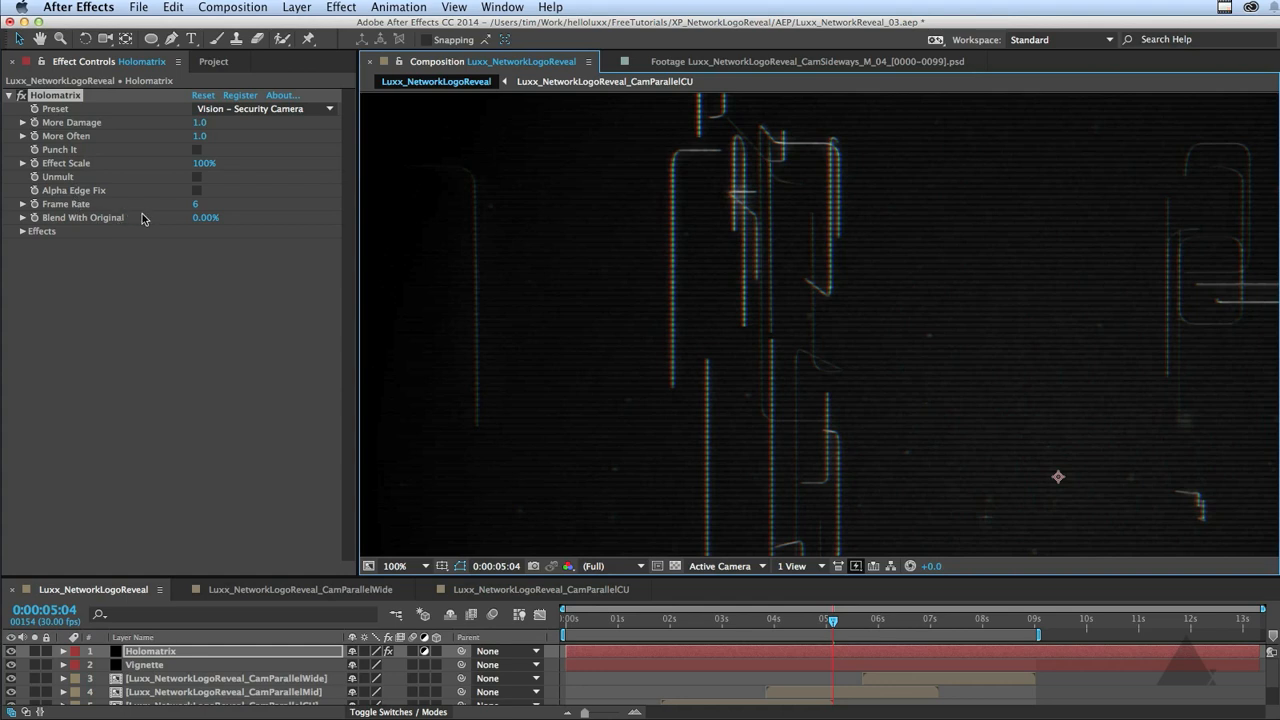
Disable Colorization among the Holomatrix effects and compare the image with Color Separation off and on, leaving it on
left_click(22, 232)
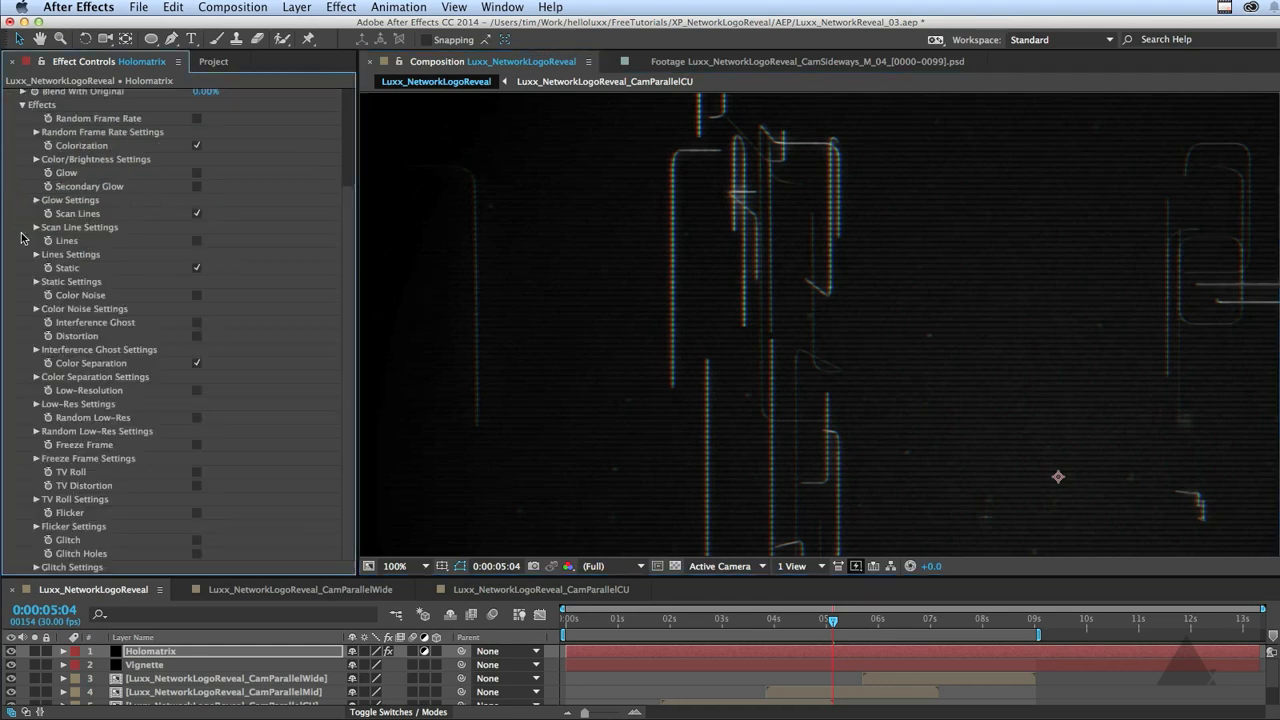
scroll(349, 218, "down", 2)
scroll(349, 218, "down", 3)
left_click(197, 364)
left_click(197, 364)
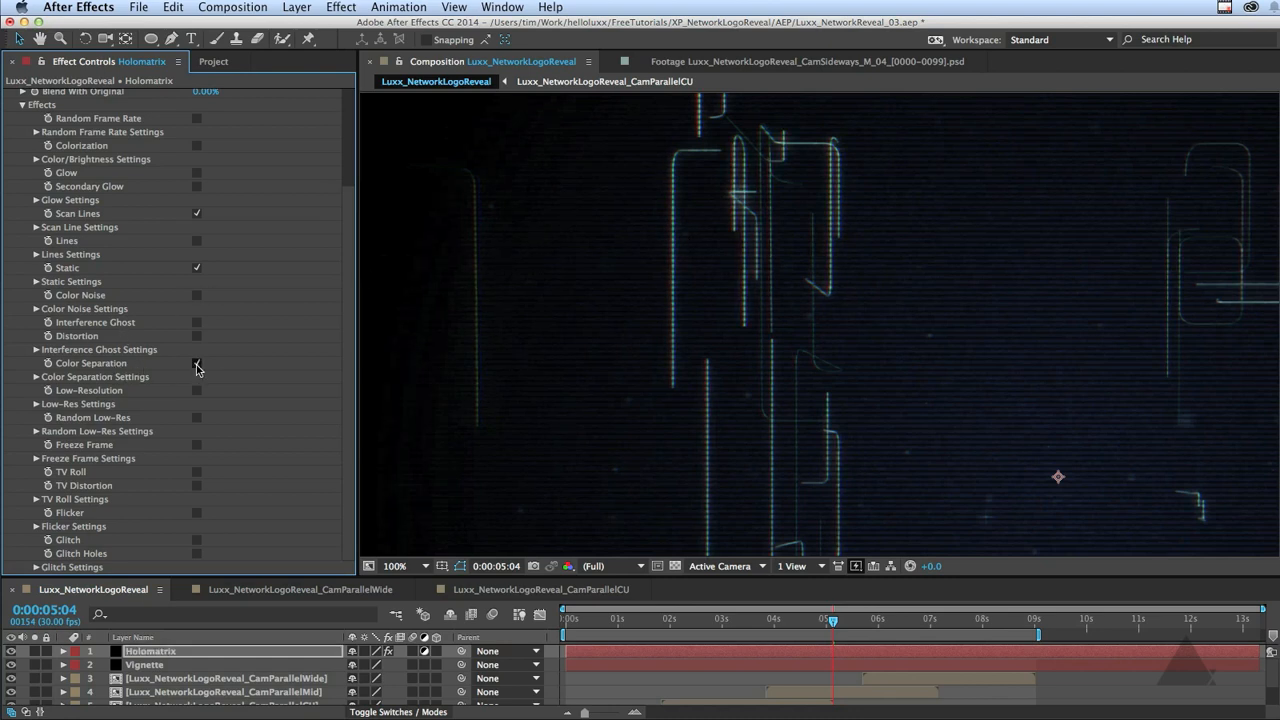
Set the Amount of Separation in Holomatrix's Color Separation Settings to 0.5
left_click(37, 377)
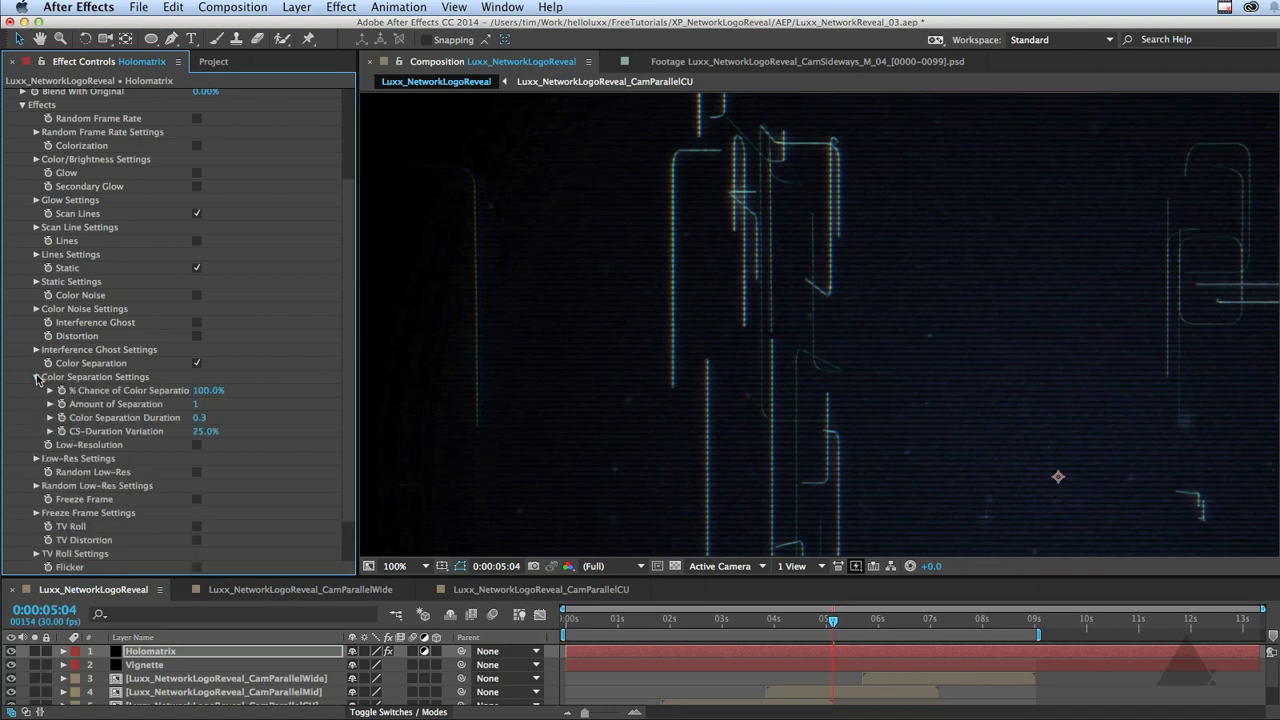
left_click(198, 404)
type(".5")
key("Return")
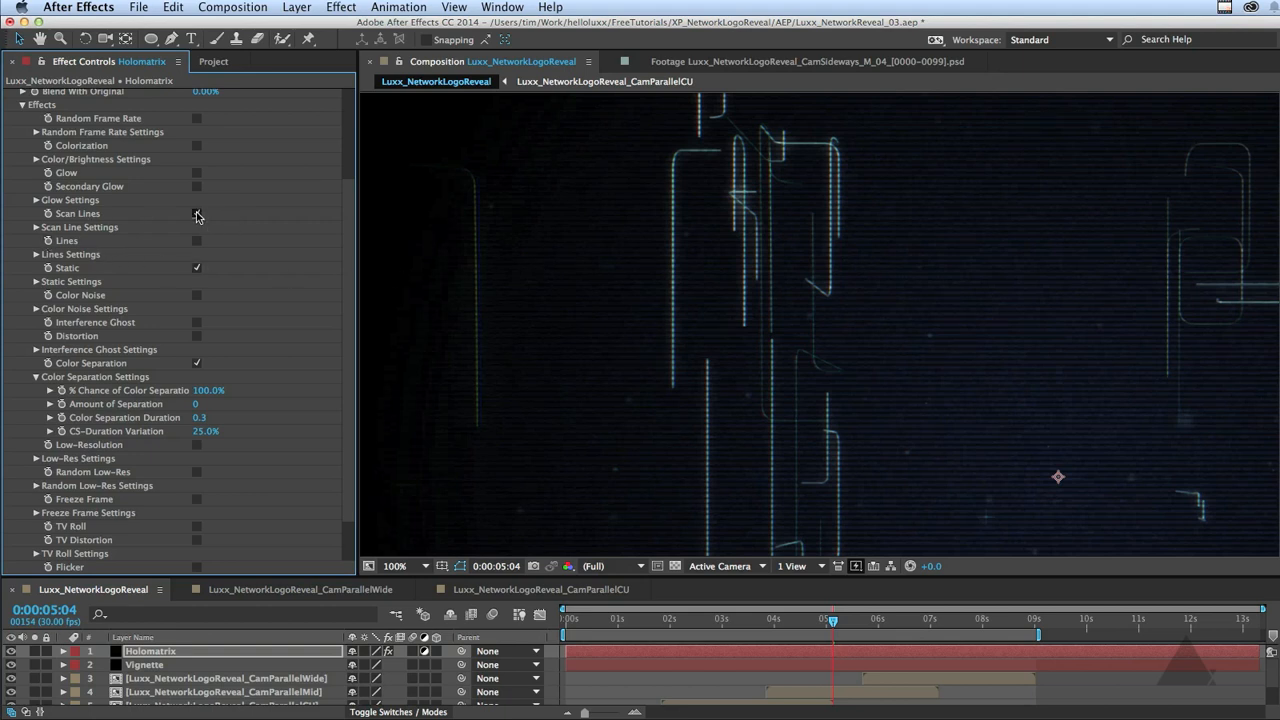
Turn off Scan Lines in the Holomatrix effect and check the full frame at 50% magnification
left_click(197, 213)
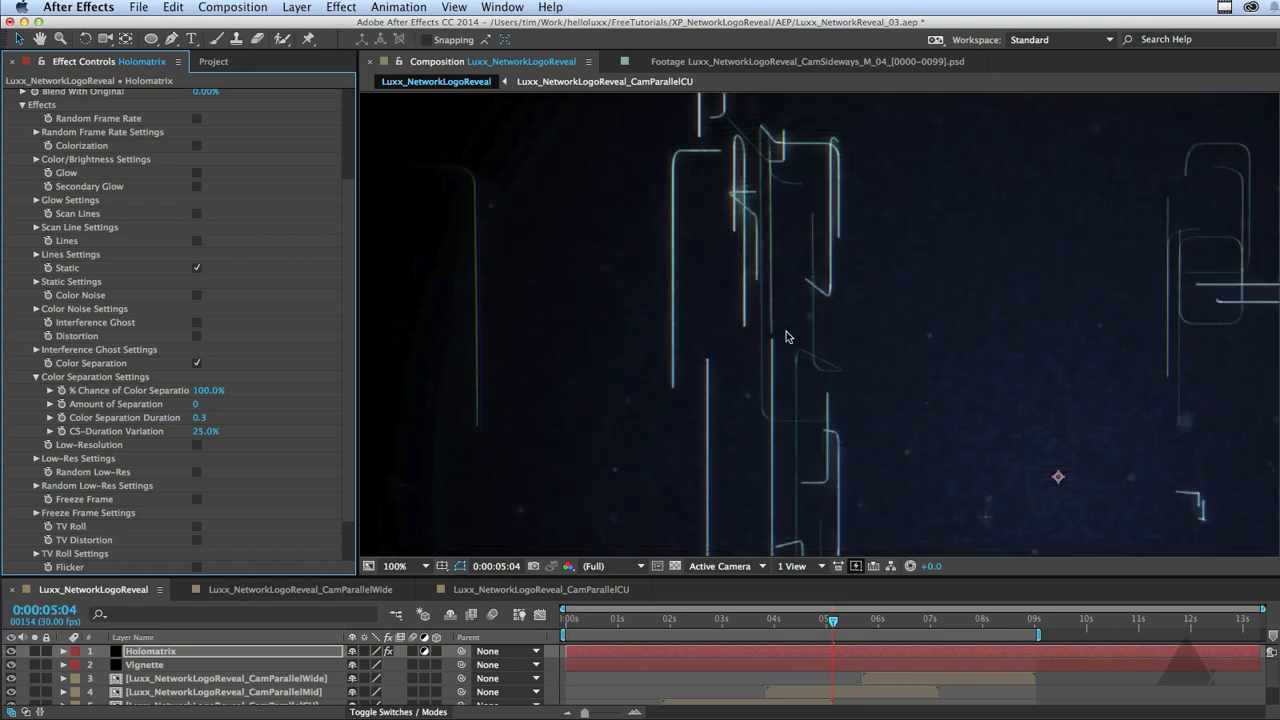
key("comma")
key("space")
left_click_drag(1097, 401, 976, 323)
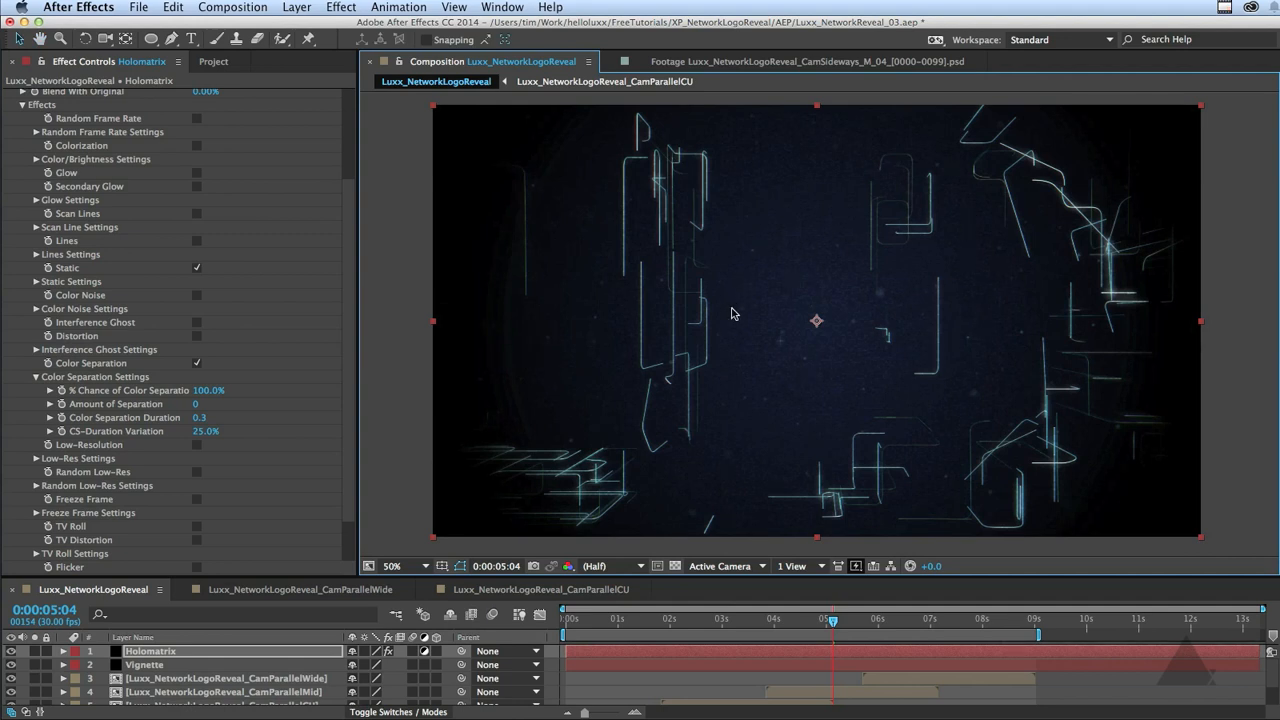
Enable Glow and Secondary Glow in the Holomatrix effect and set the Glow Threshold to 20
left_click(196, 268)
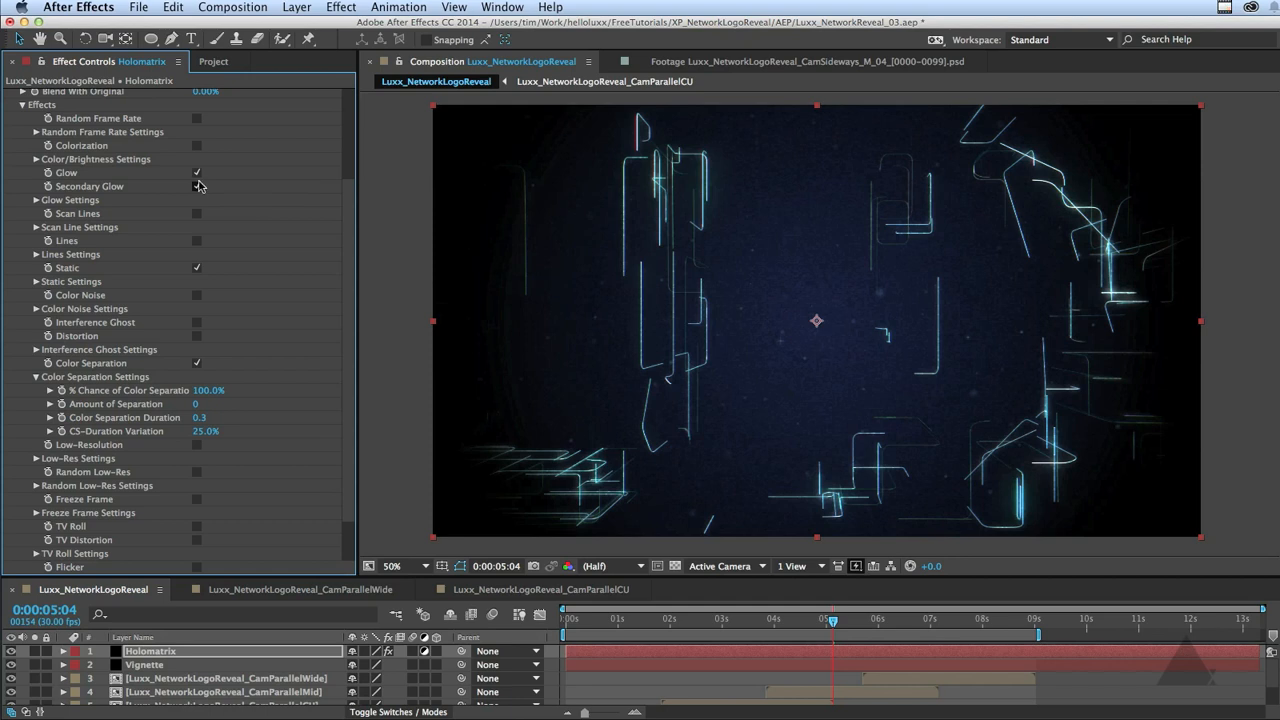
left_click(37, 201)
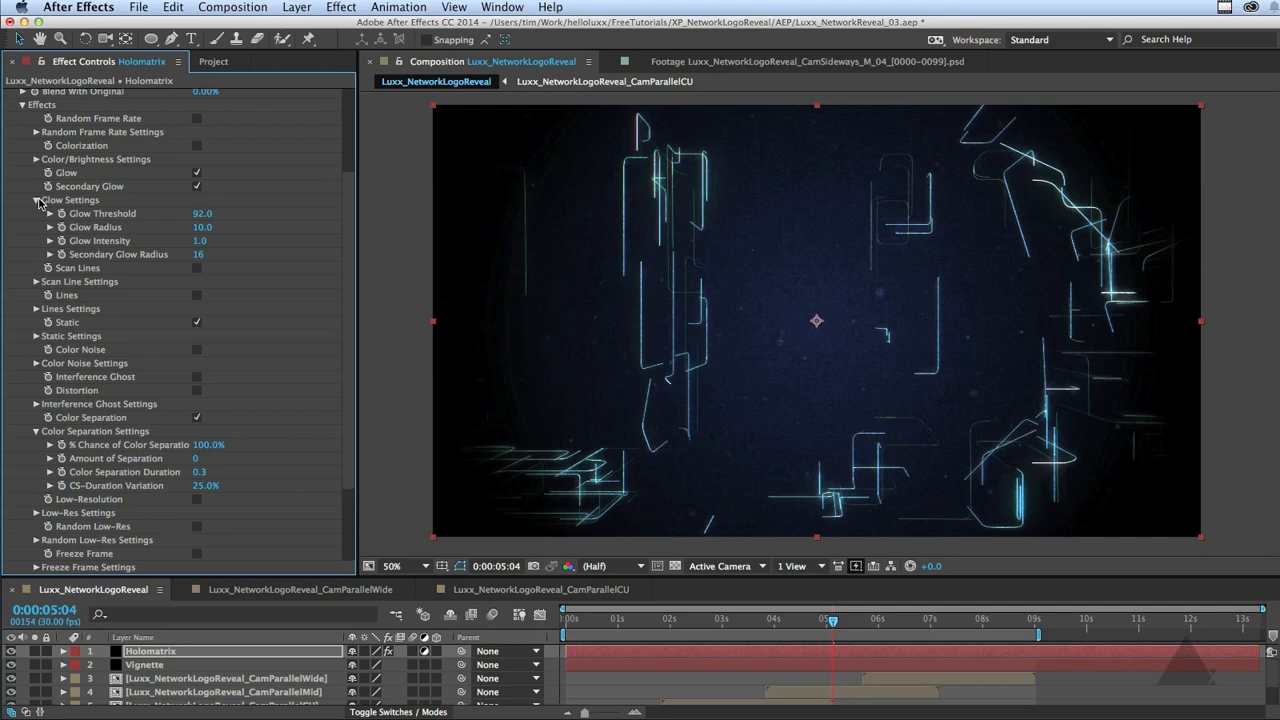
left_click_drag(203, 214, 171, 222)
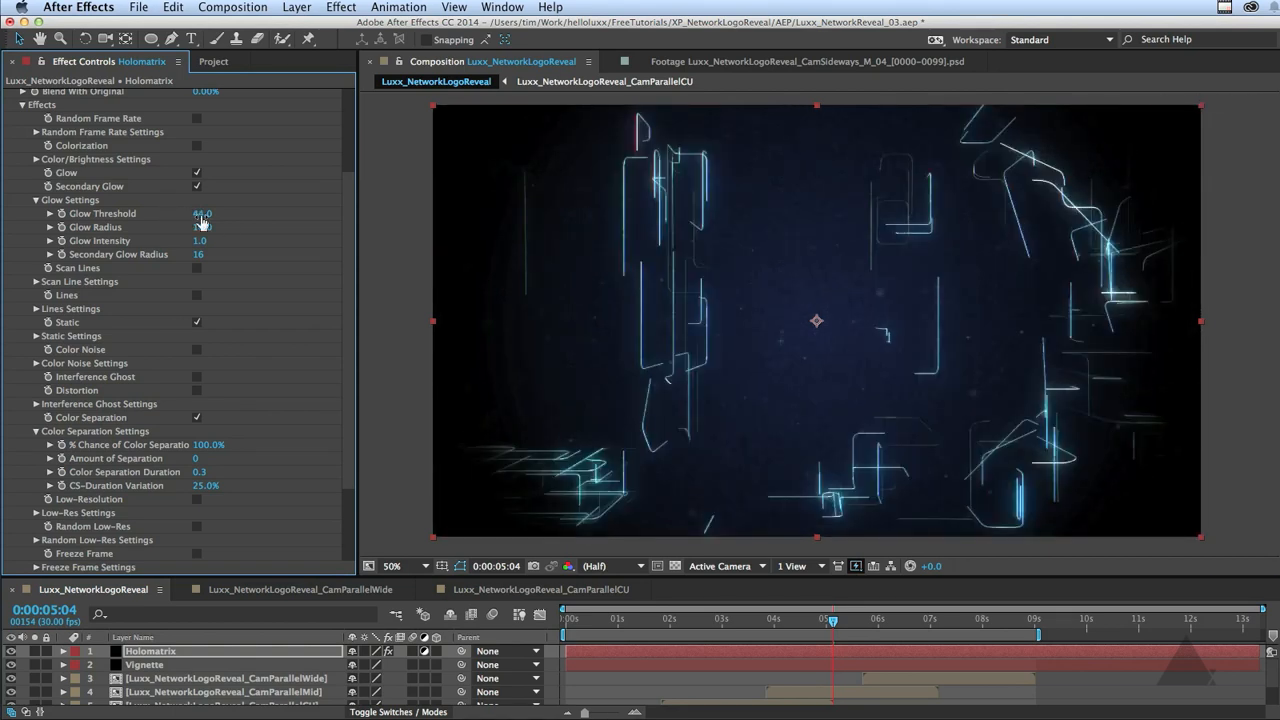
left_click(203, 214)
type("30")
key("Return")
left_click(202, 216)
key("Return")
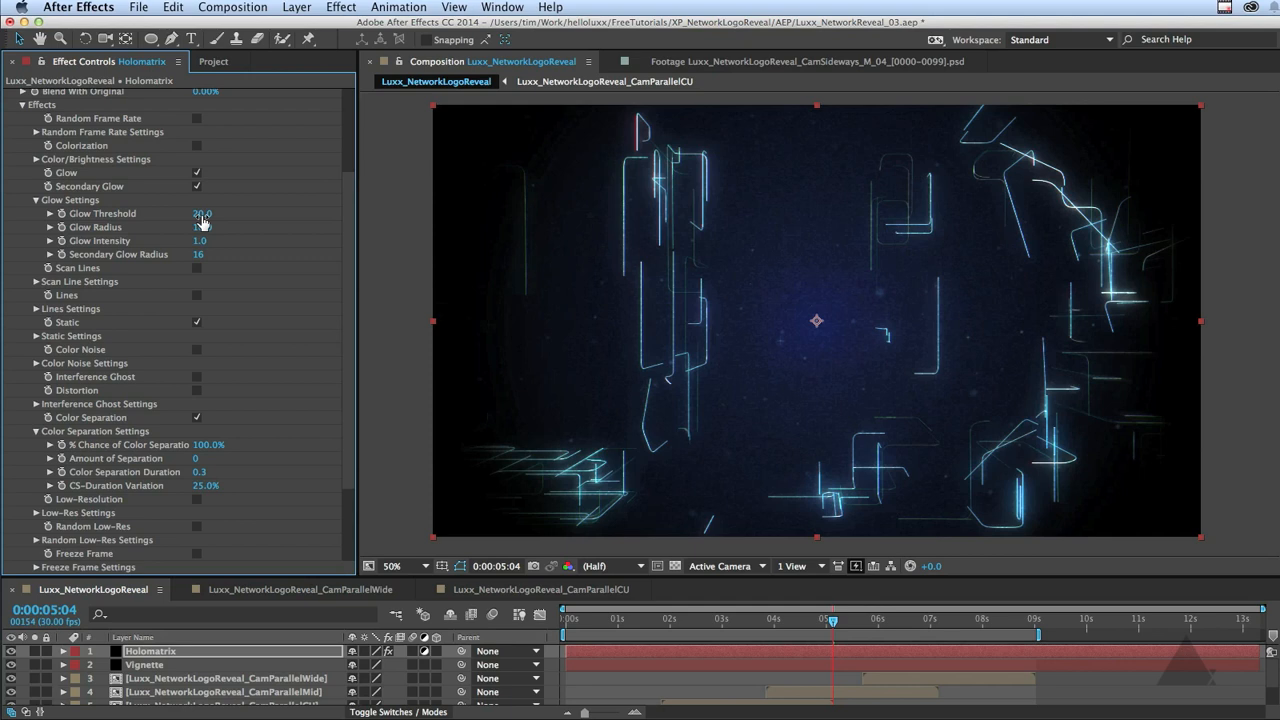
left_click(36, 200)
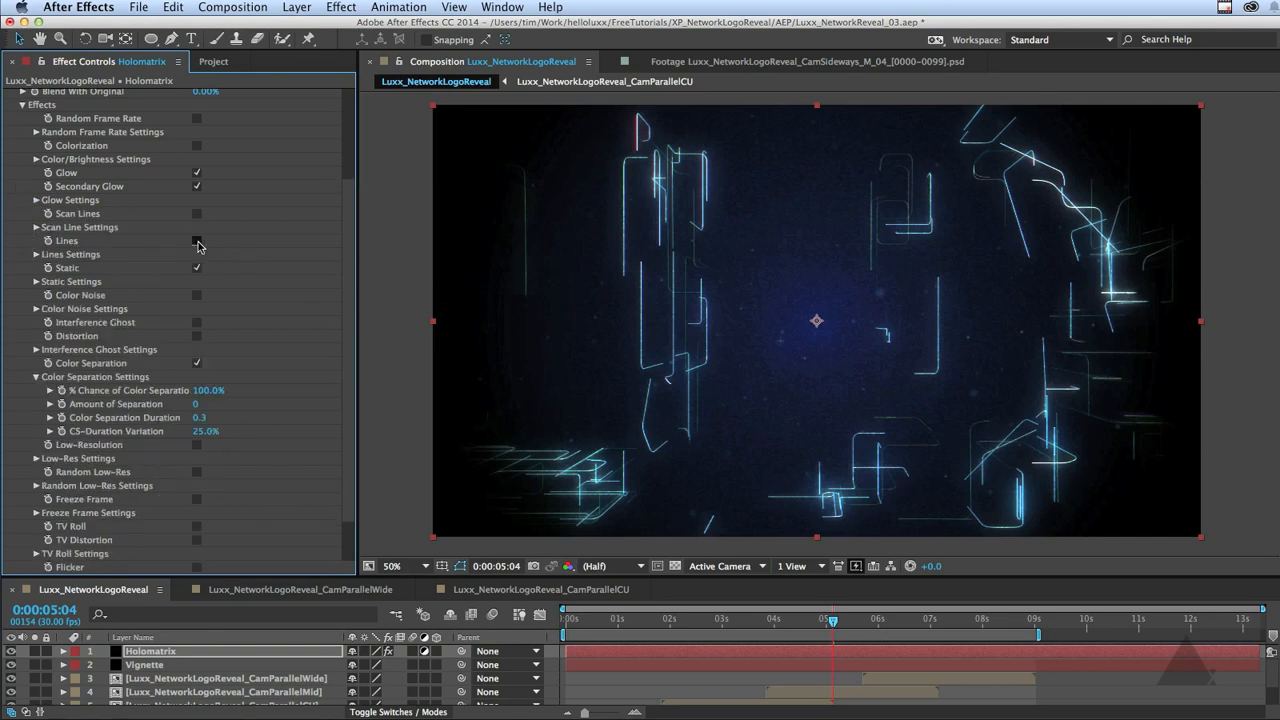
Turn on Lines in the Holomatrix effect and check frames from 0:00:06:20 through 0:00:08:25
left_click(197, 242)
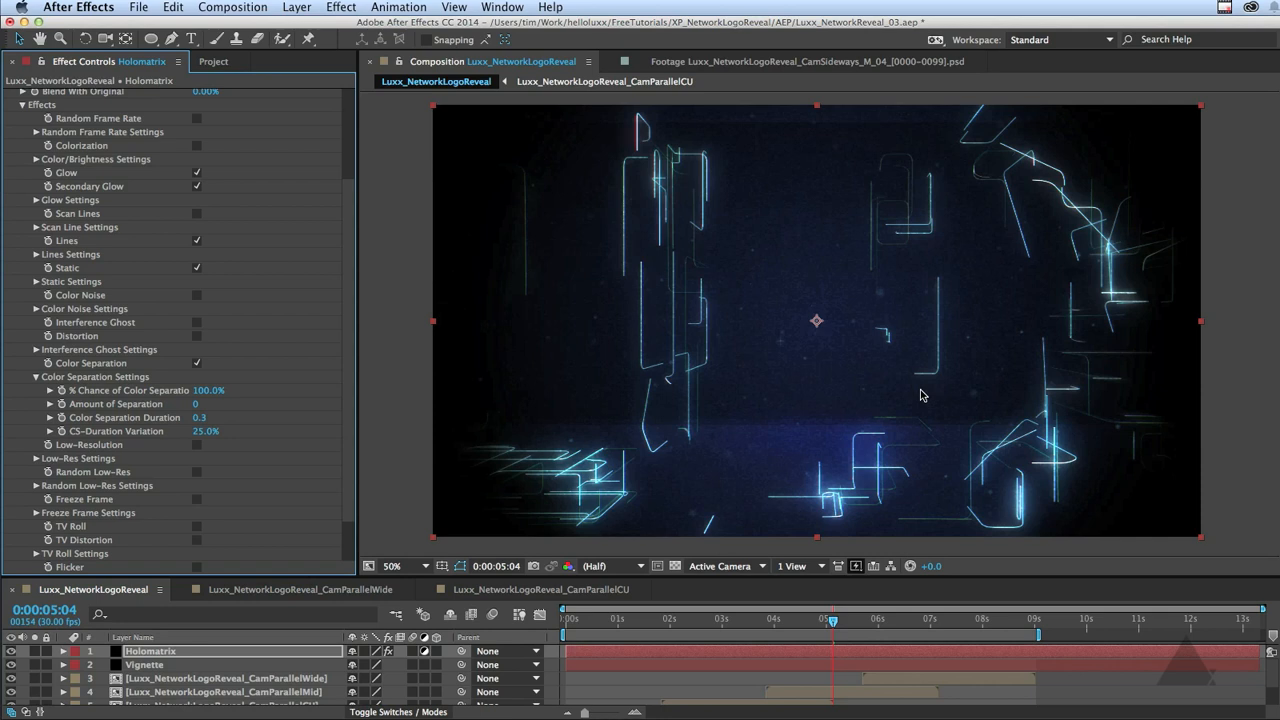
left_click(913, 624)
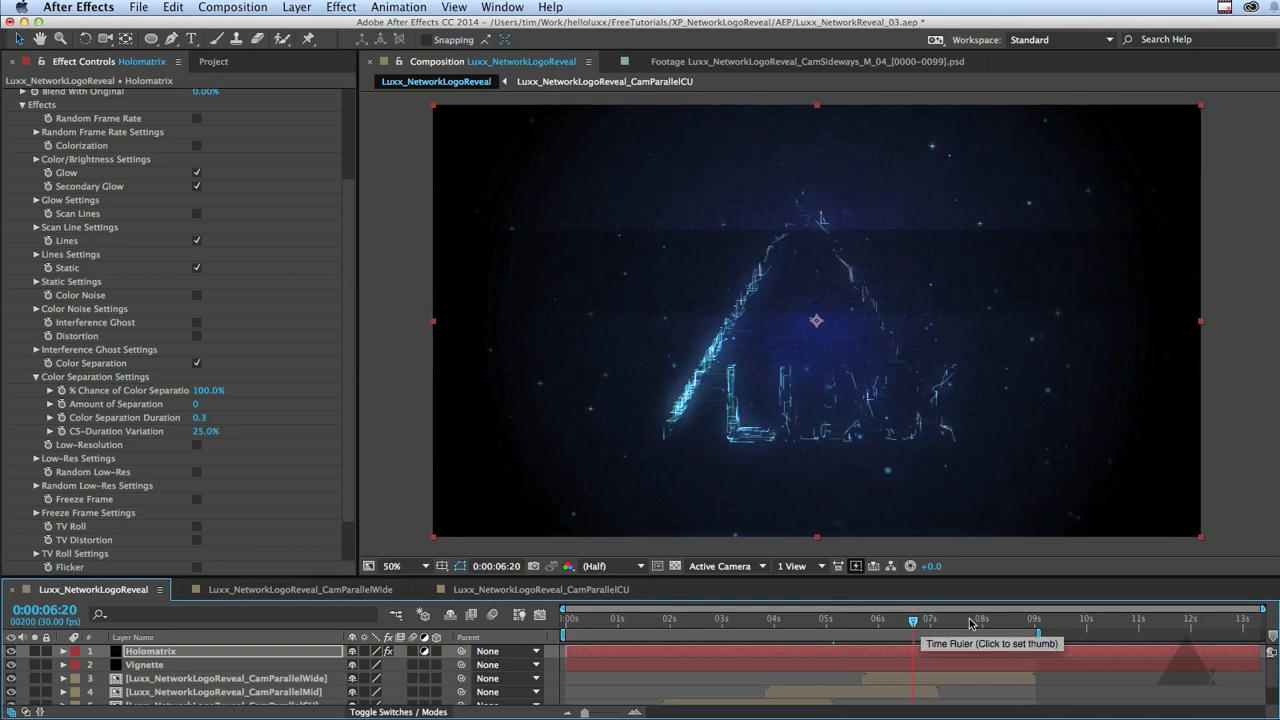
left_click(986, 624)
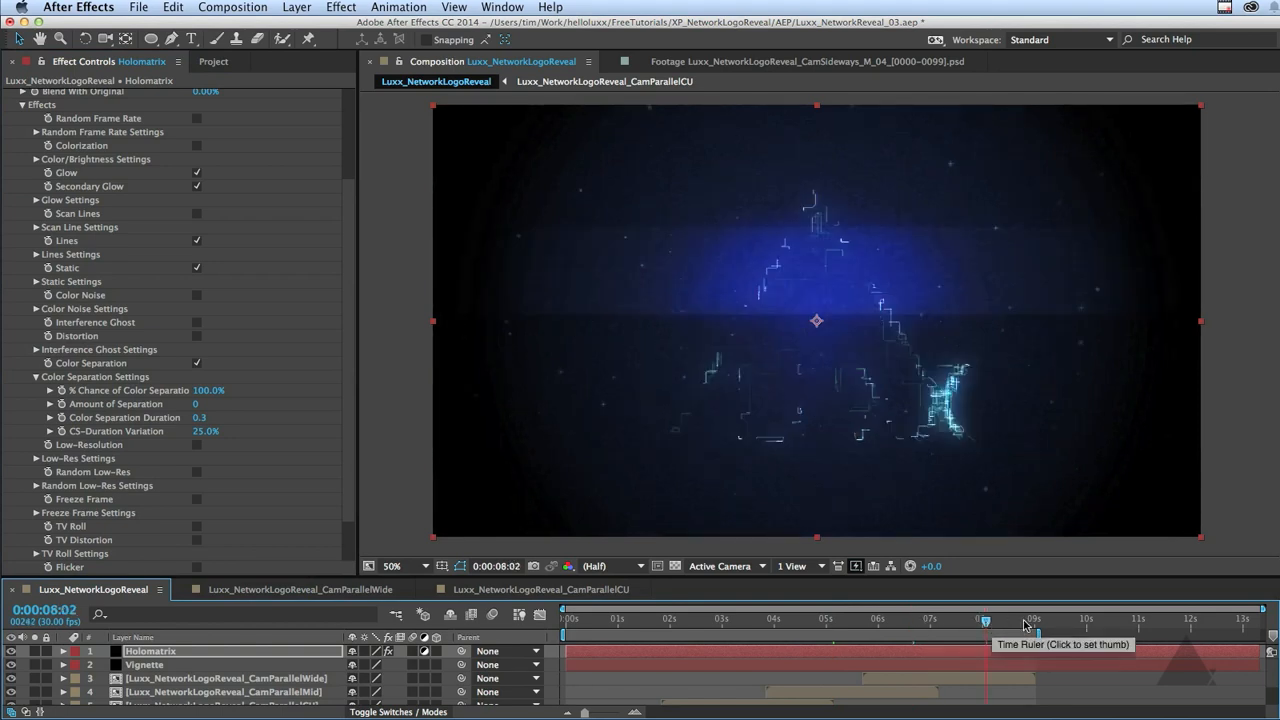
left_click(1024, 624)
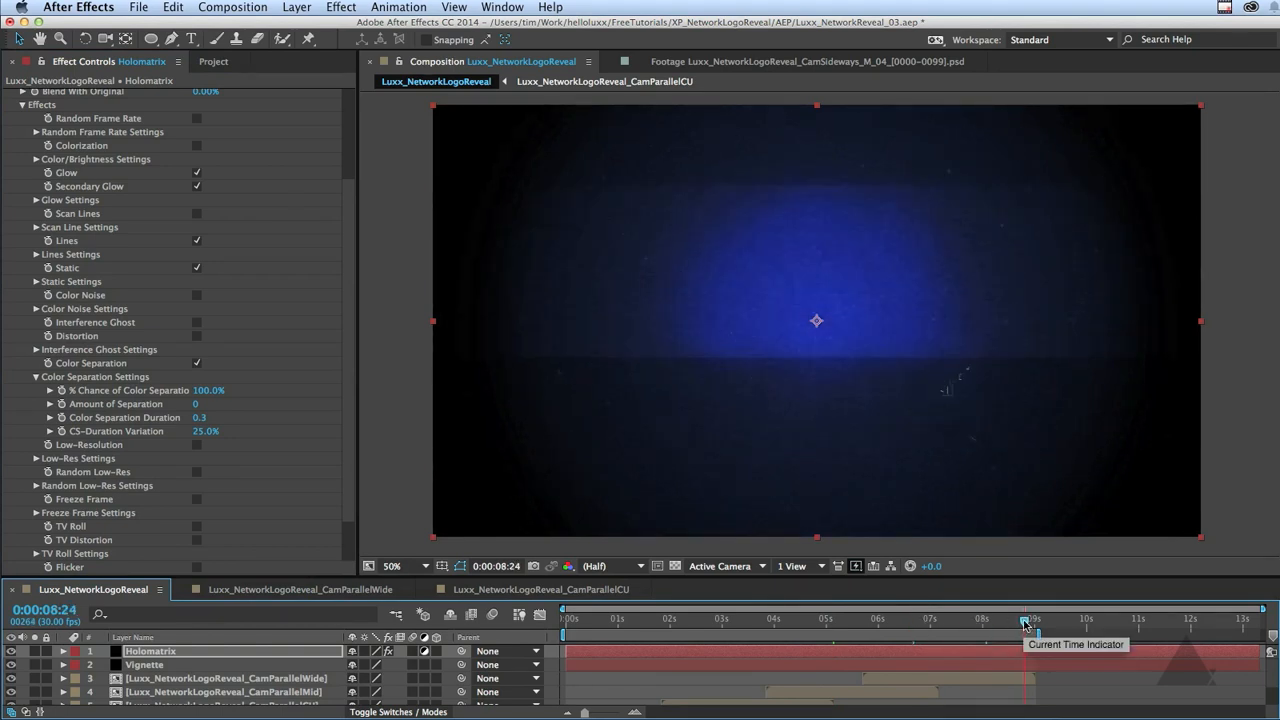
left_click_drag(1024, 624, 1026, 623)
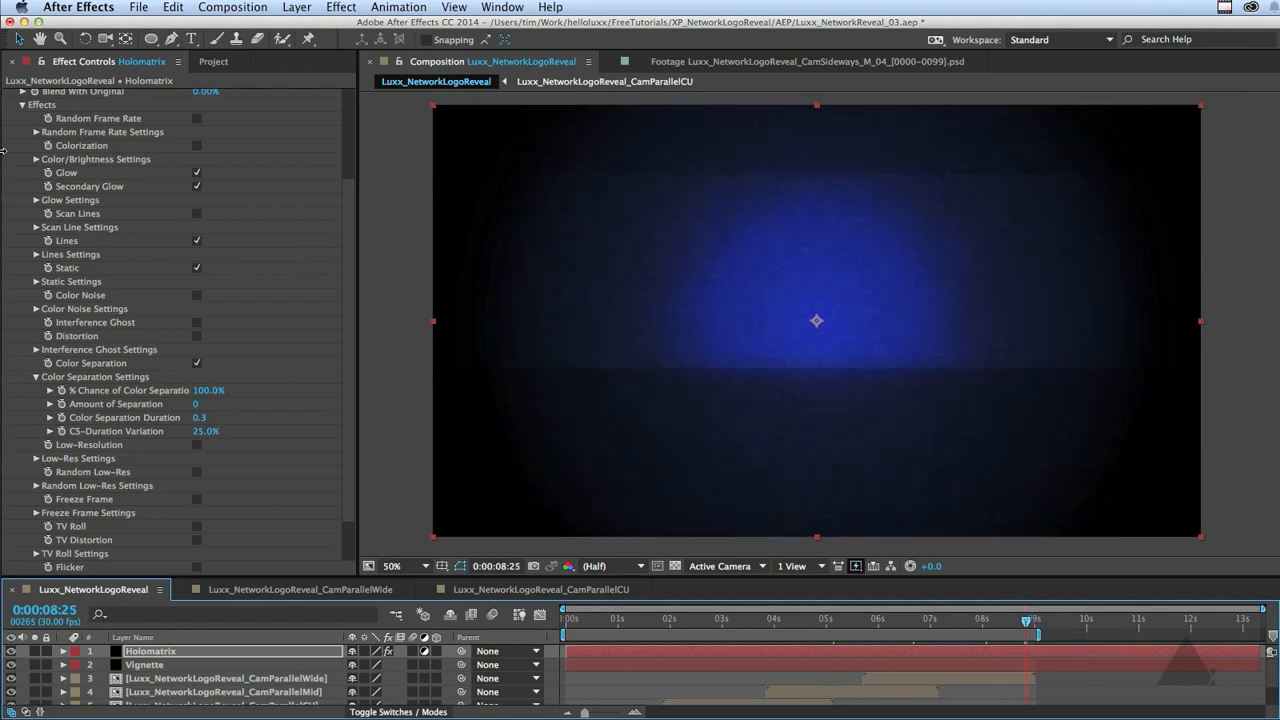
Turn Secondary Glow off, check earlier frames back to 0:00:05:11, and turn it on again for comparison
left_click(196, 186)
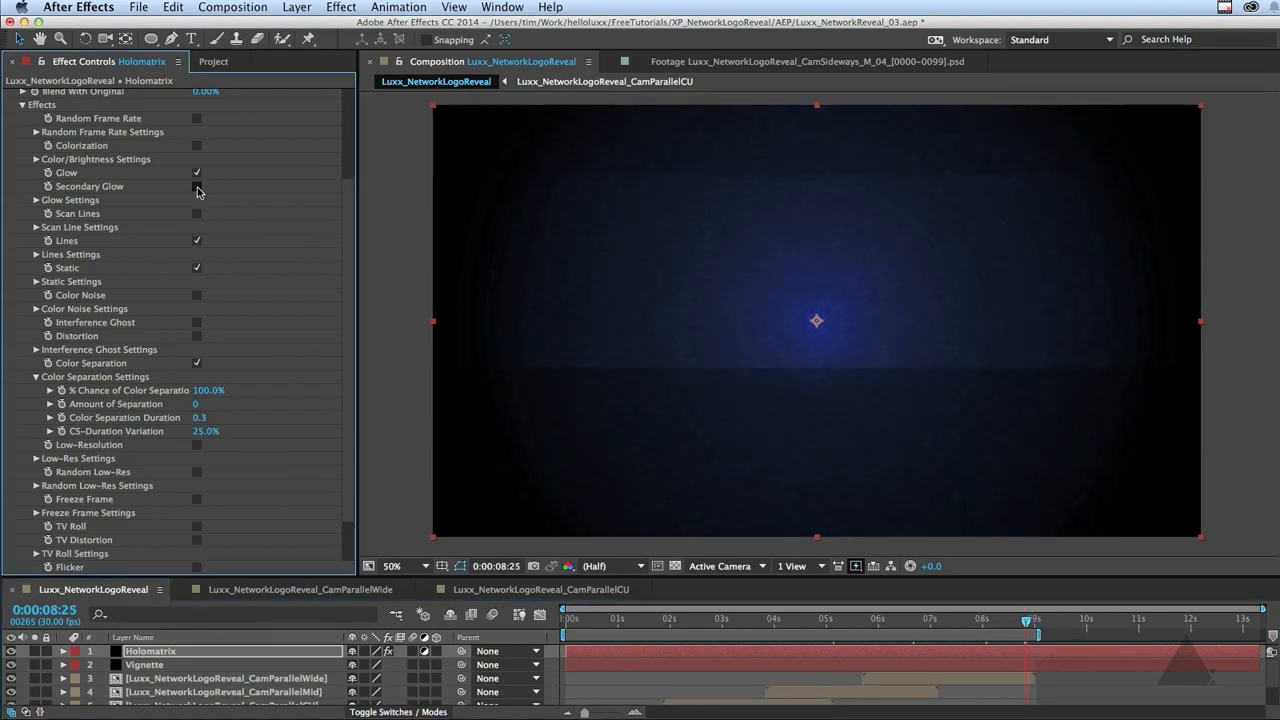
left_click(963, 621)
left_click(897, 623)
left_click(846, 627)
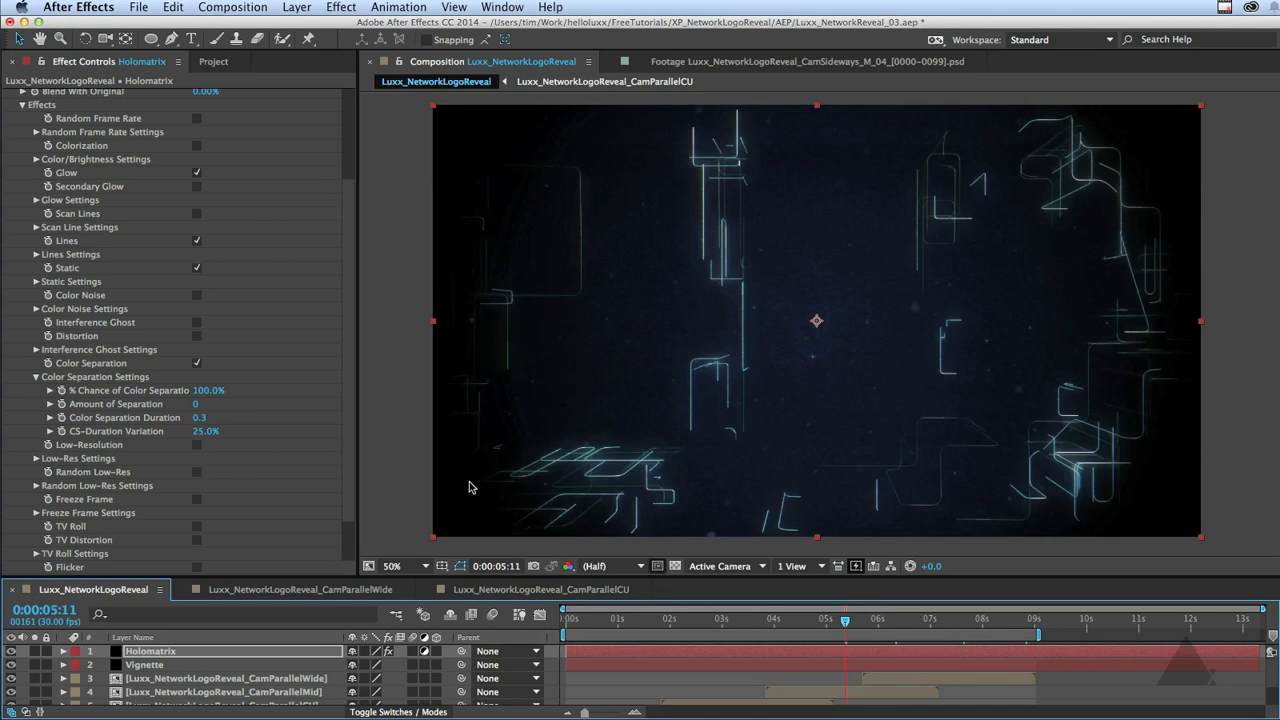
left_click(197, 186)
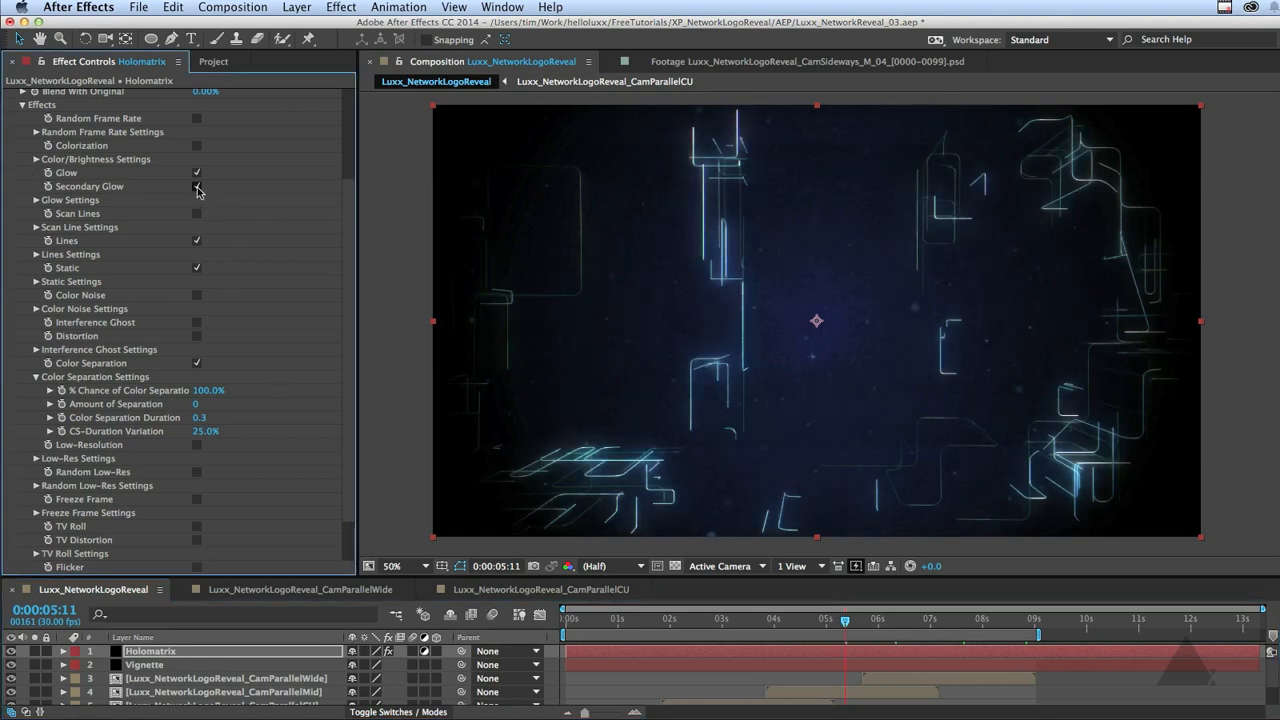
Set the Holomatrix Glow Threshold to 43, check the logo frames between about 6 and 9 seconds, and return to the start of the composition
left_click(36, 201)
left_click_drag(207, 214, 231, 214)
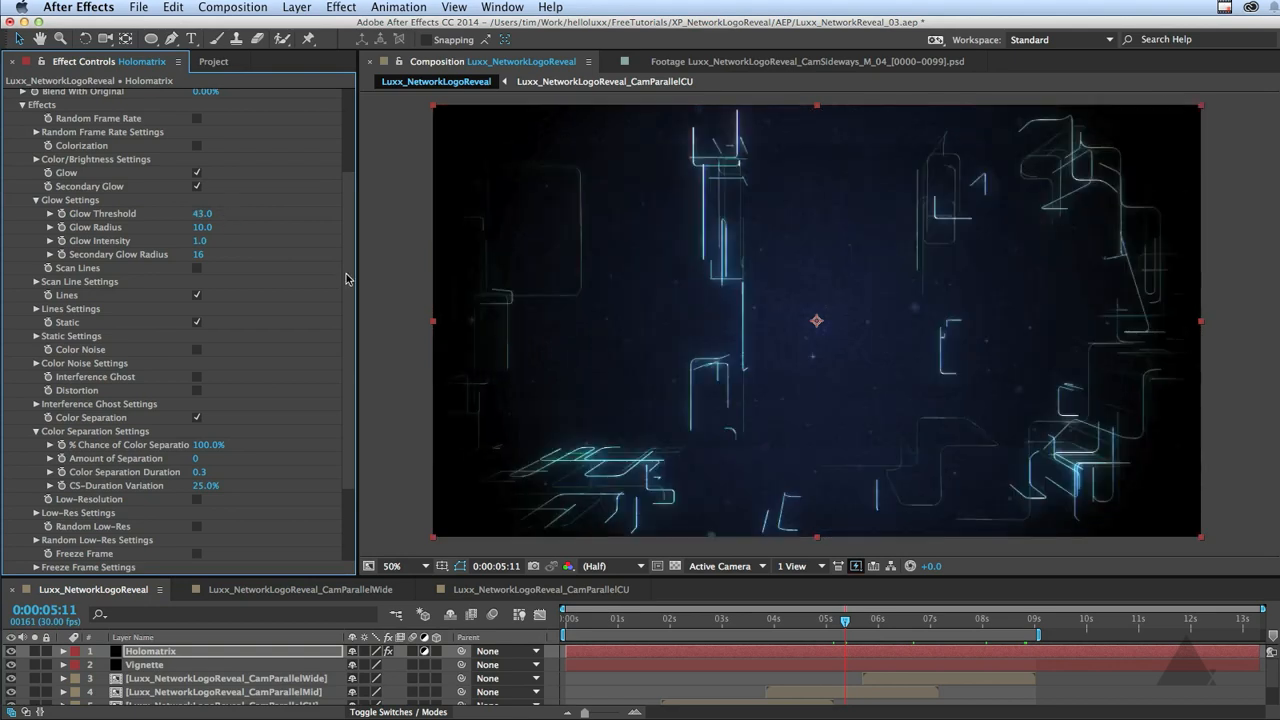
left_click_drag(990, 624, 1012, 625)
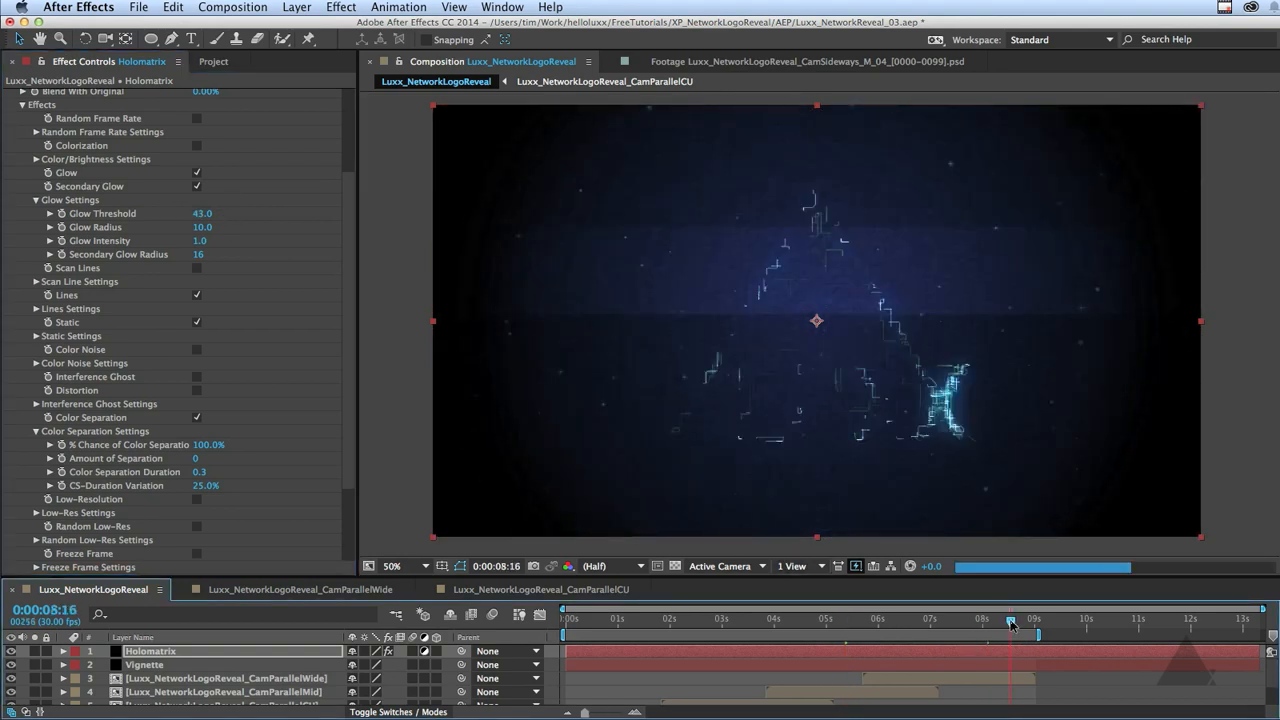
left_click(943, 622)
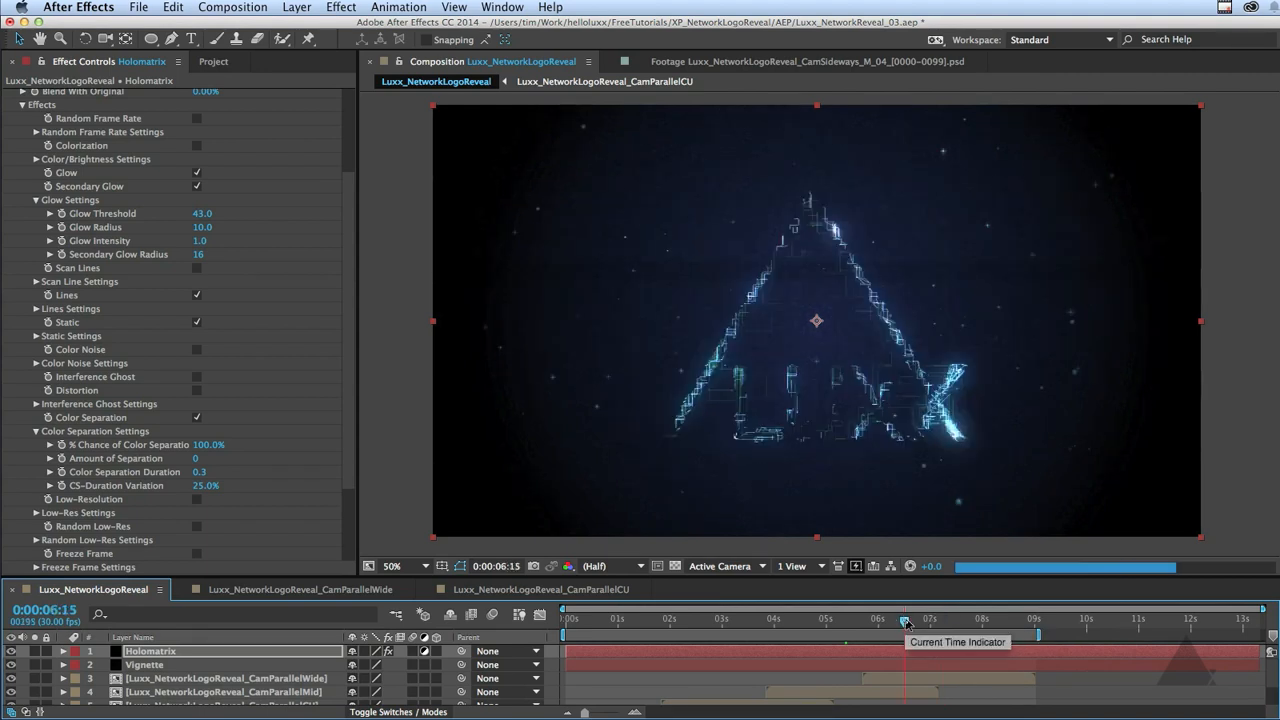
key("Home")
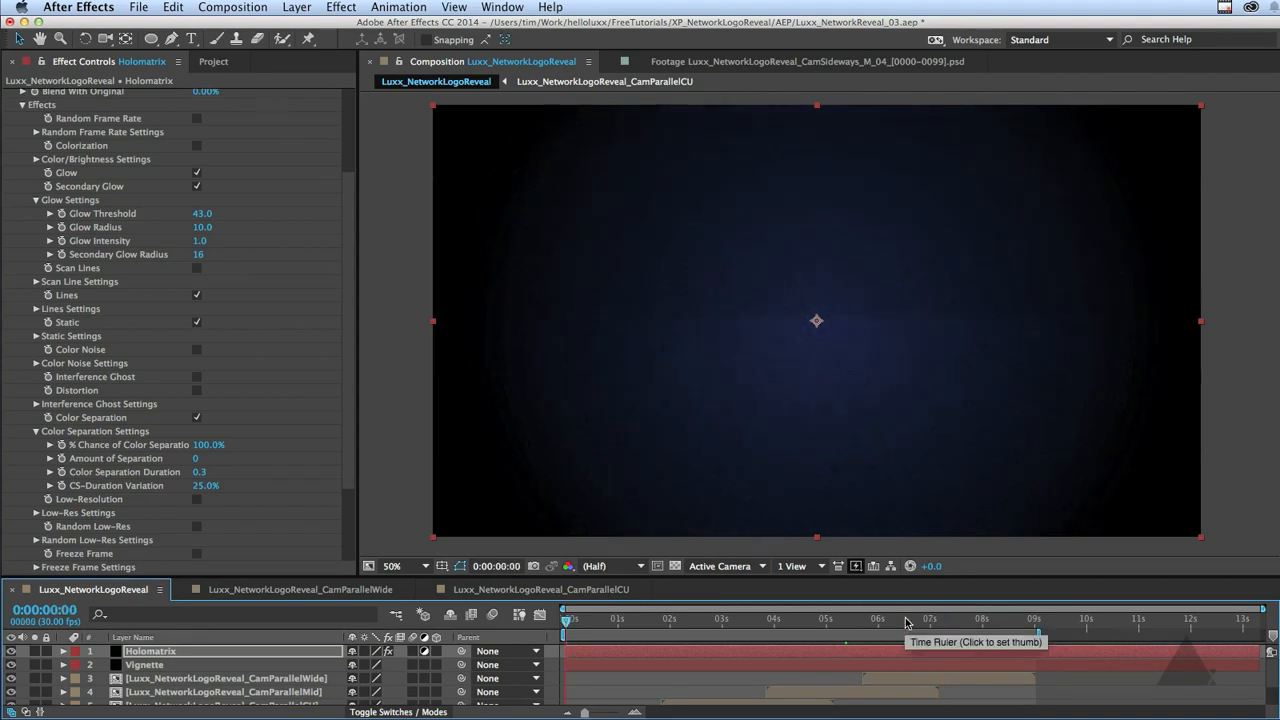